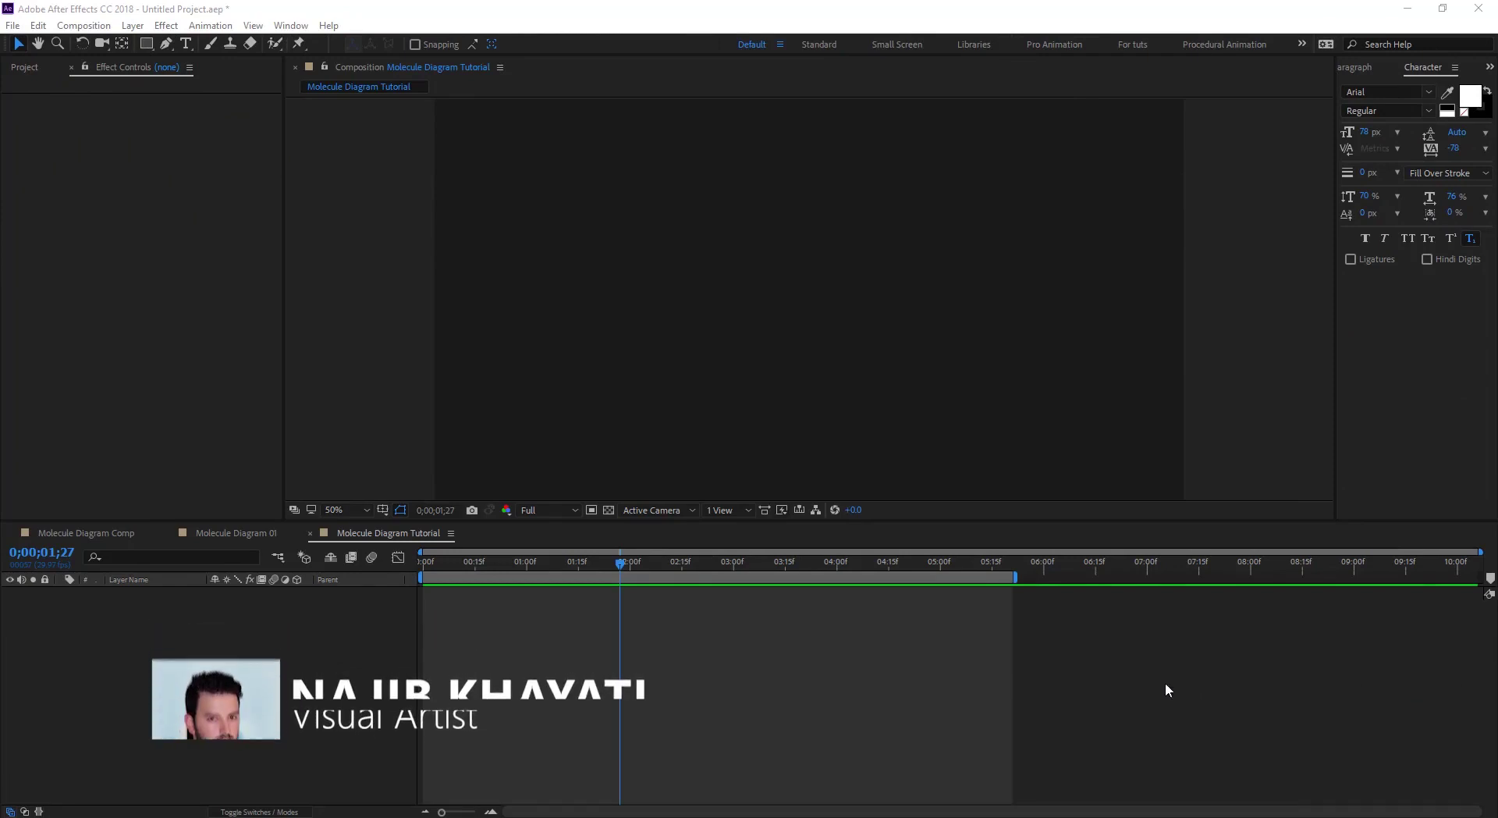
Draw a white rectangle about 450 by 124 px near the middle of the composition and rename its layer Line
click(146, 43)
drag(663, 295, 838, 342)
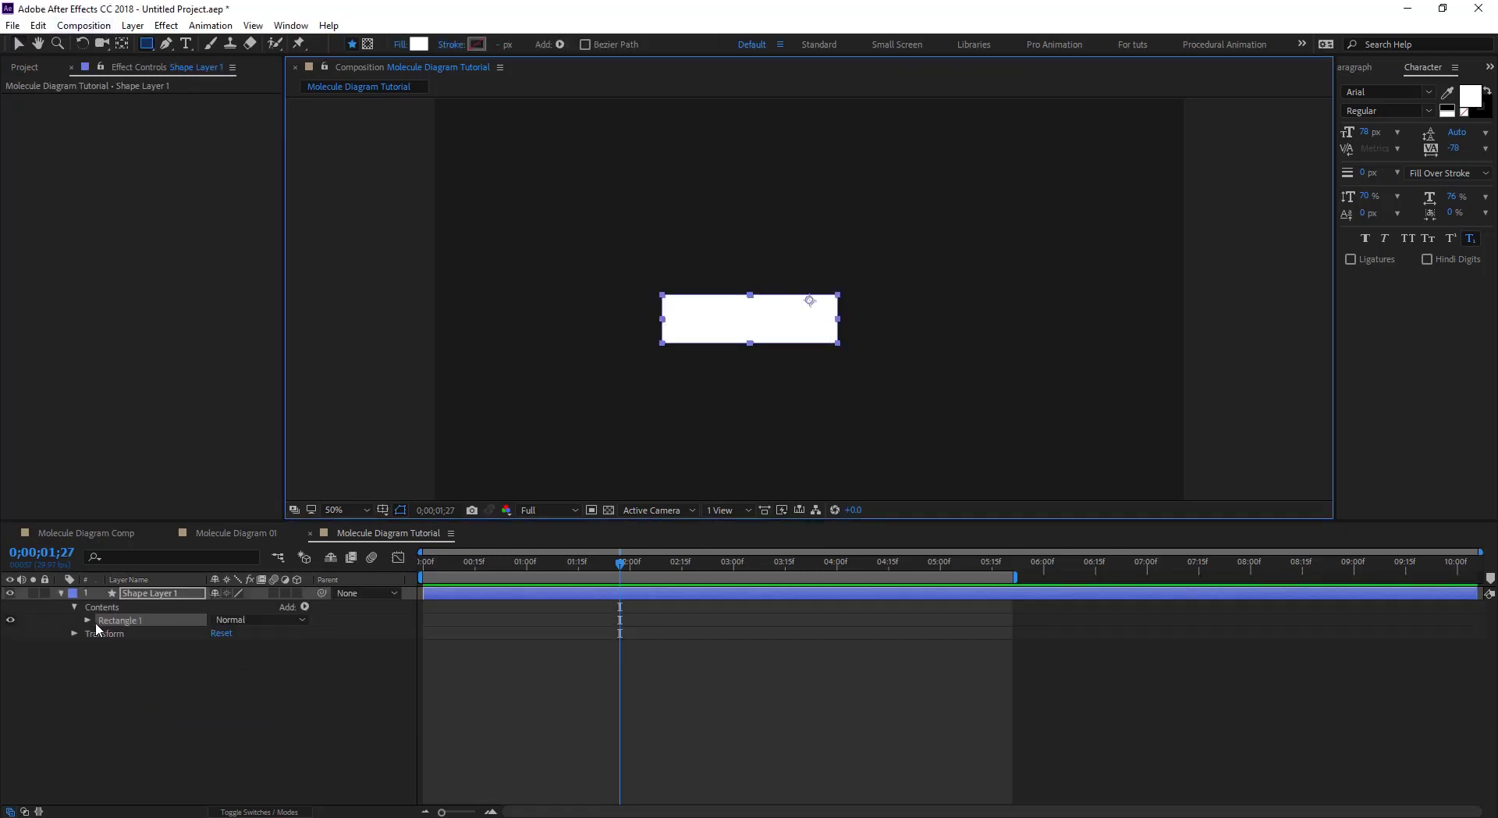
click(157, 595)
key(Return)
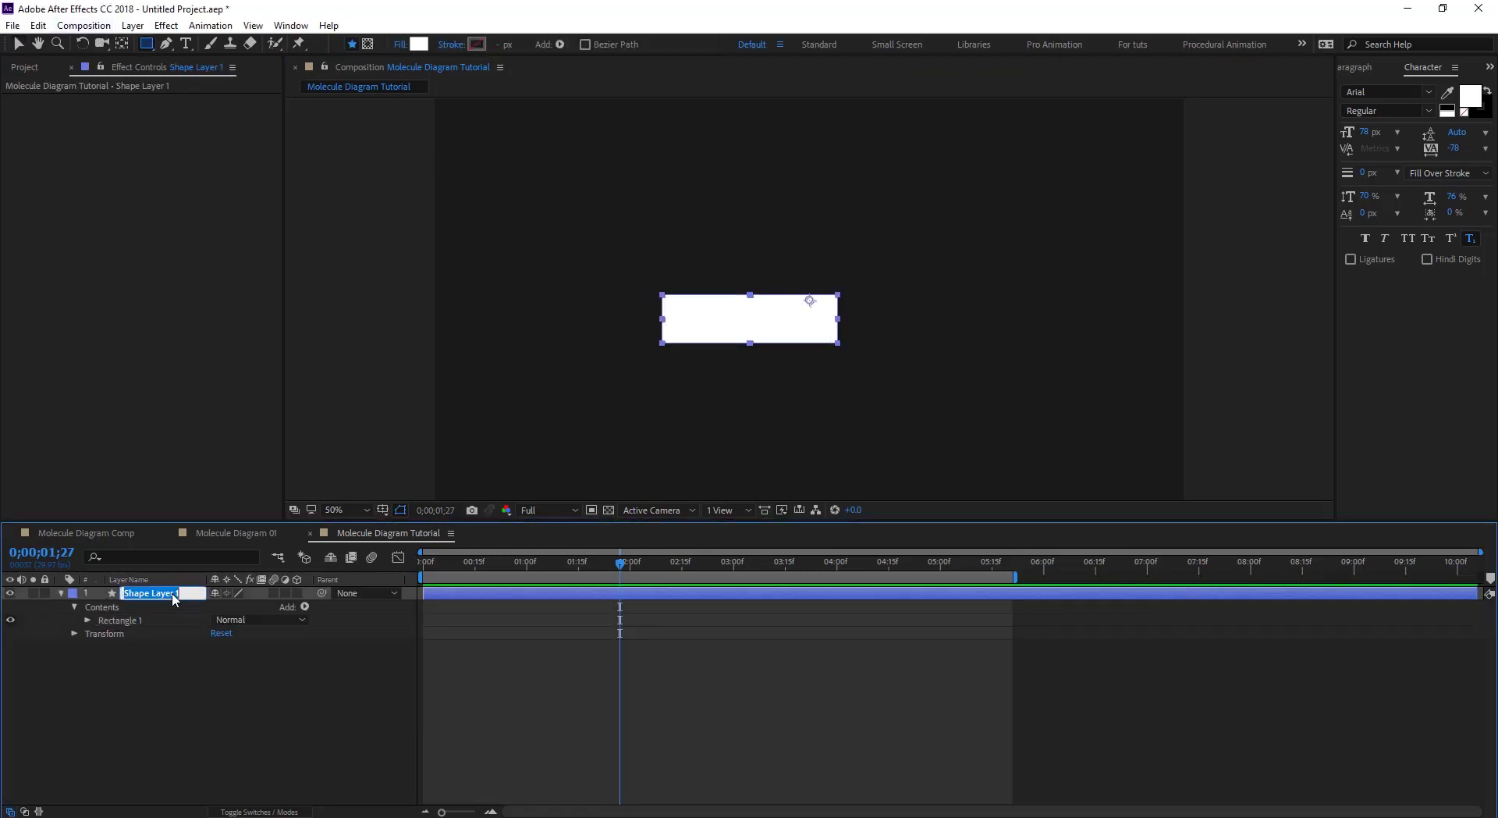
text(Line)
key(Return)
Delete the stroke from the rectangle in the Line layer's contents
click(120, 612)
click(88, 620)
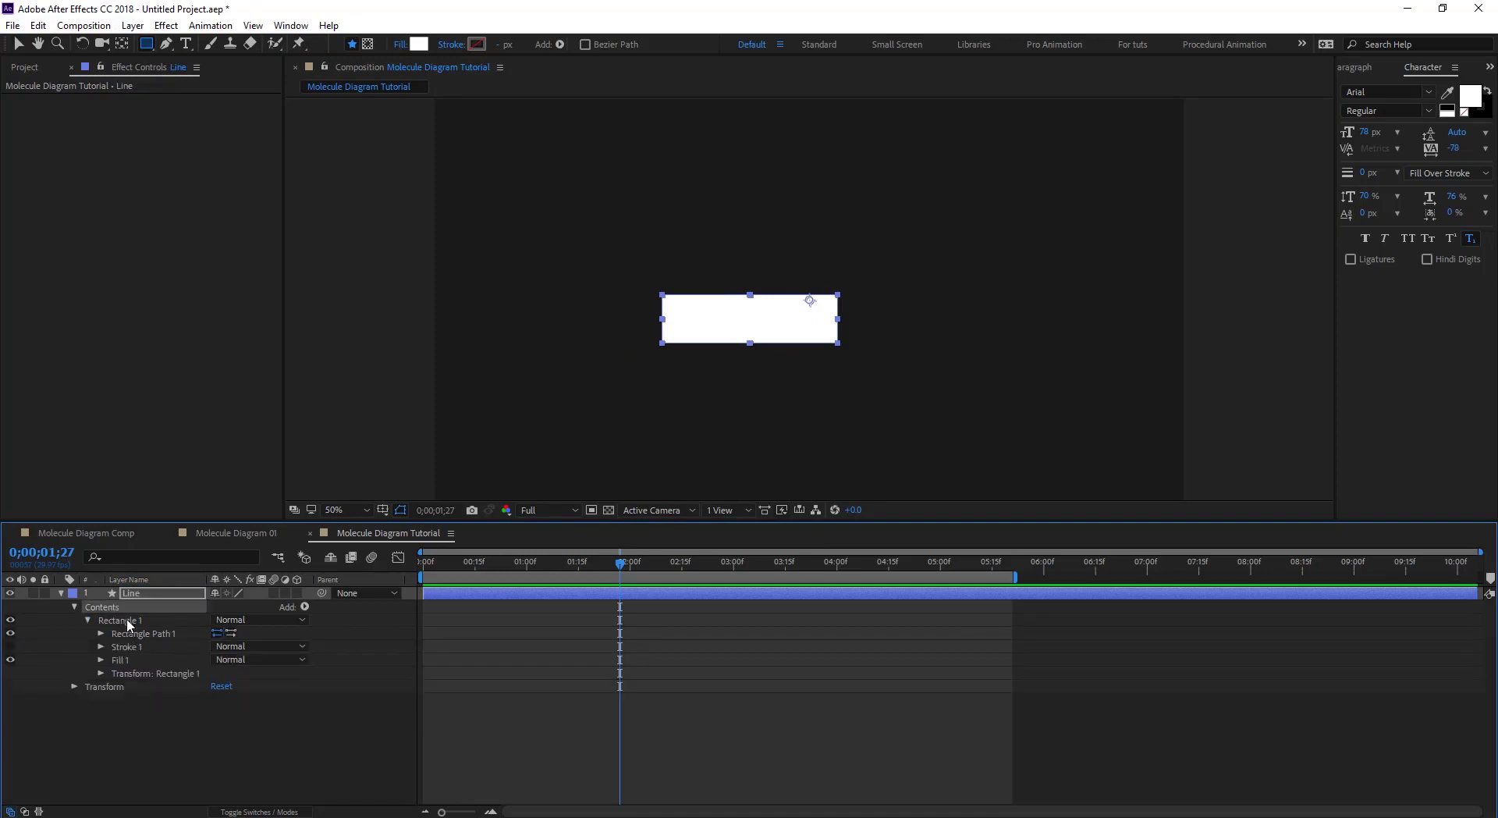
click(123, 637)
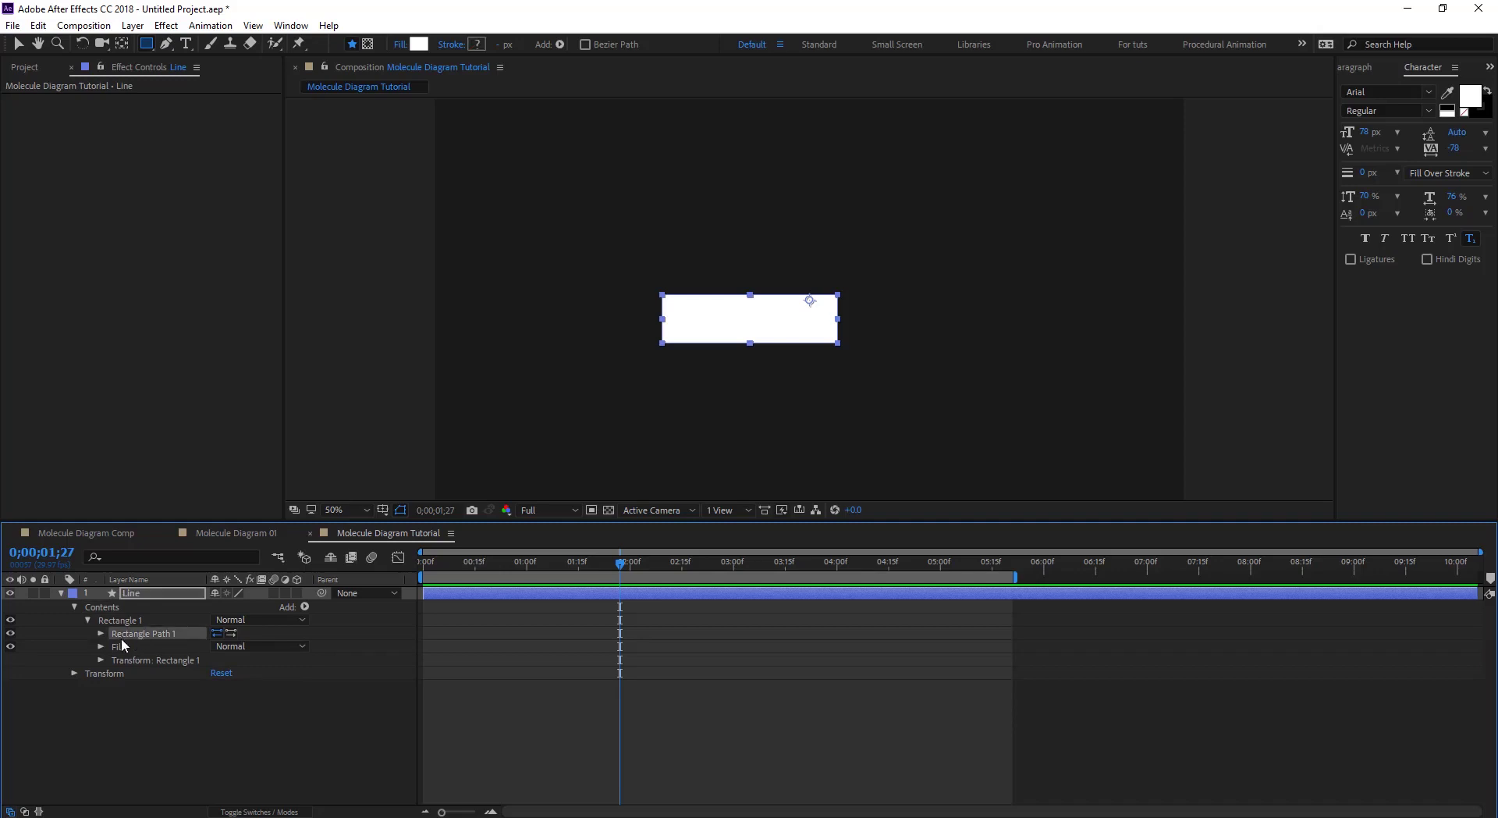
Unlink the rectangle path's size proportions and set its size to 200 by 5
click(101, 633)
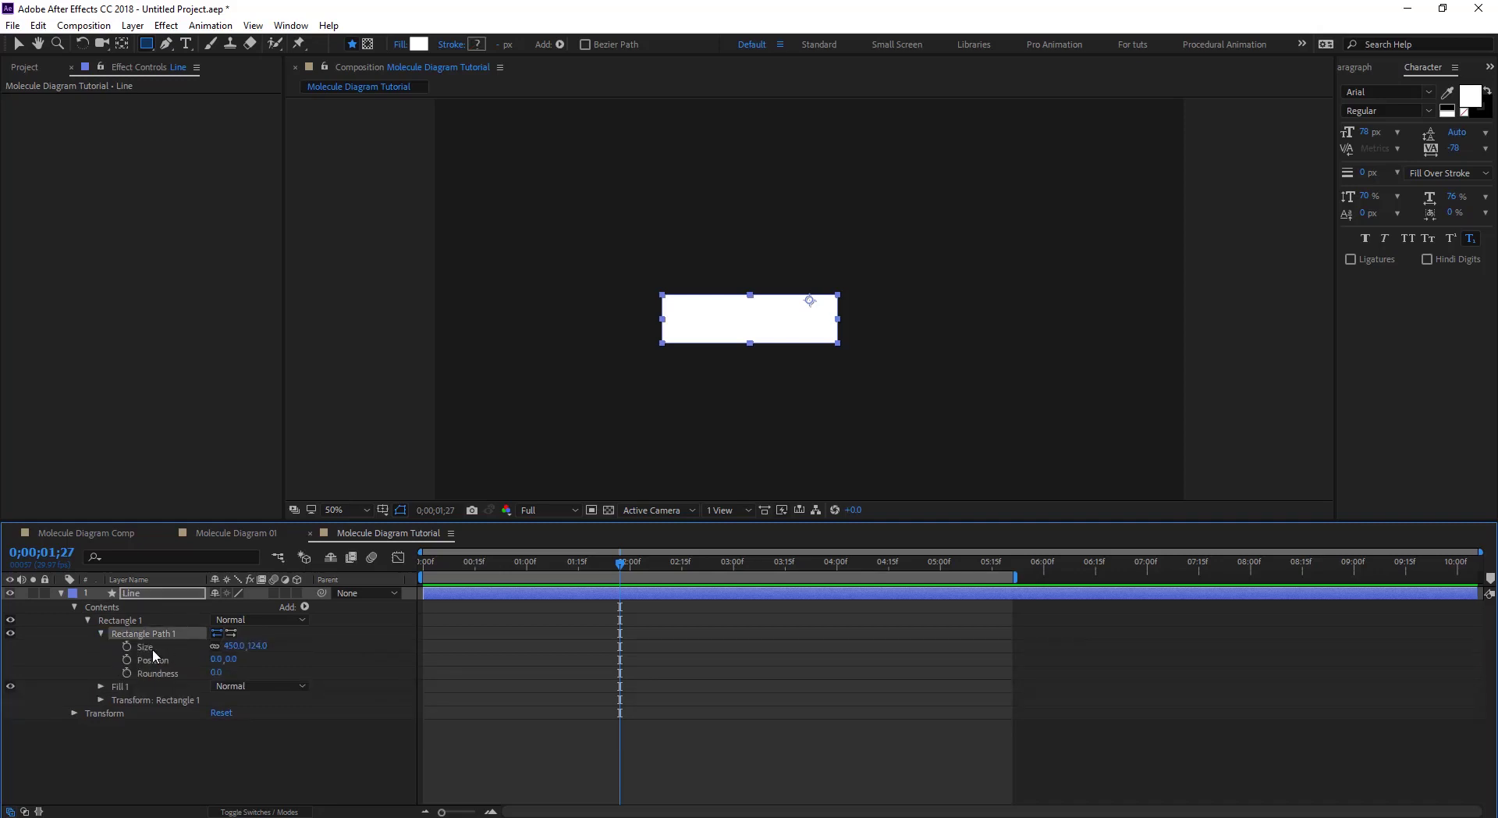
click(232, 646)
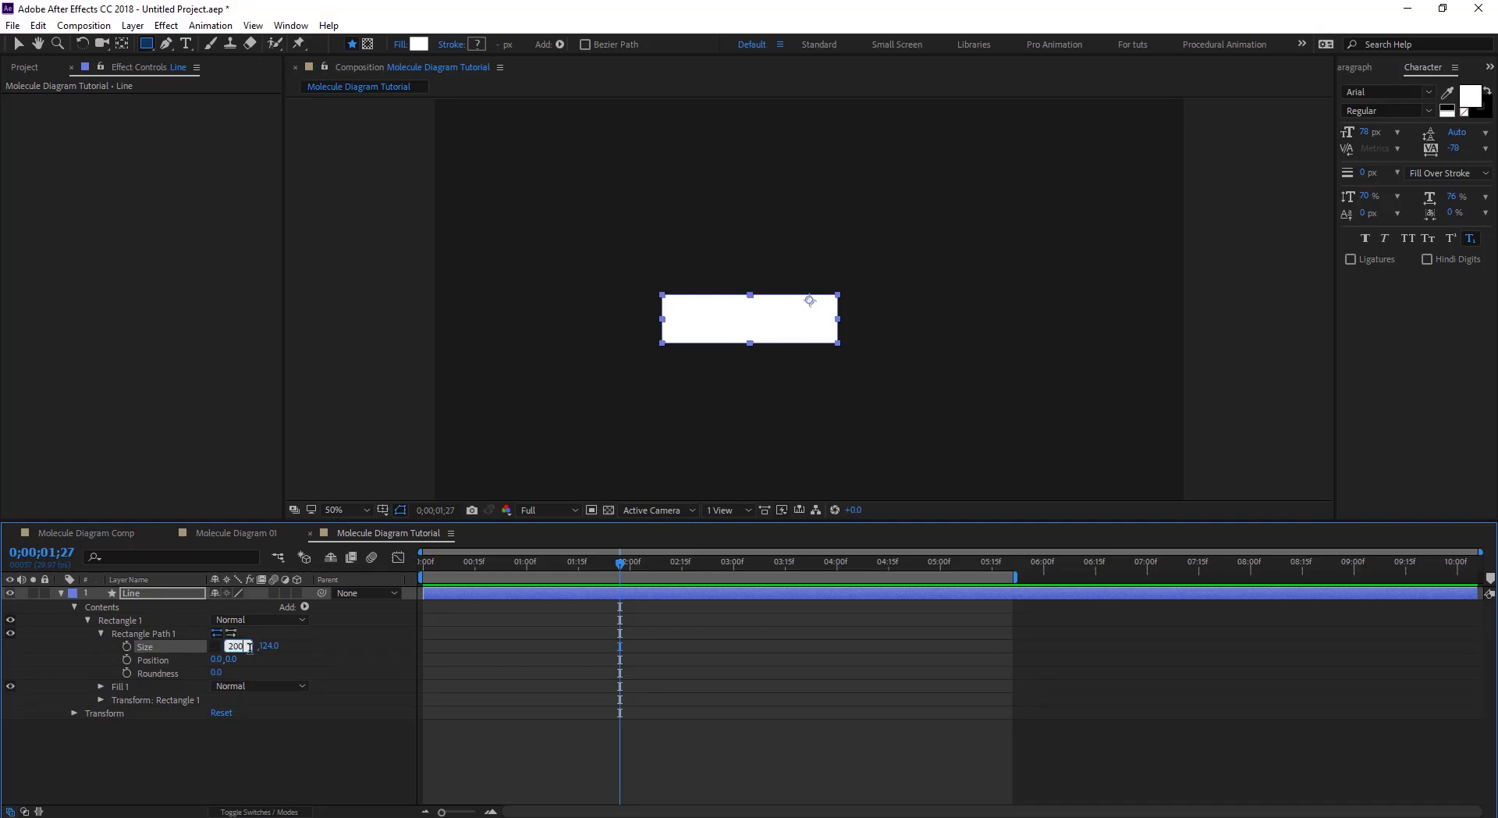
key(Tab)
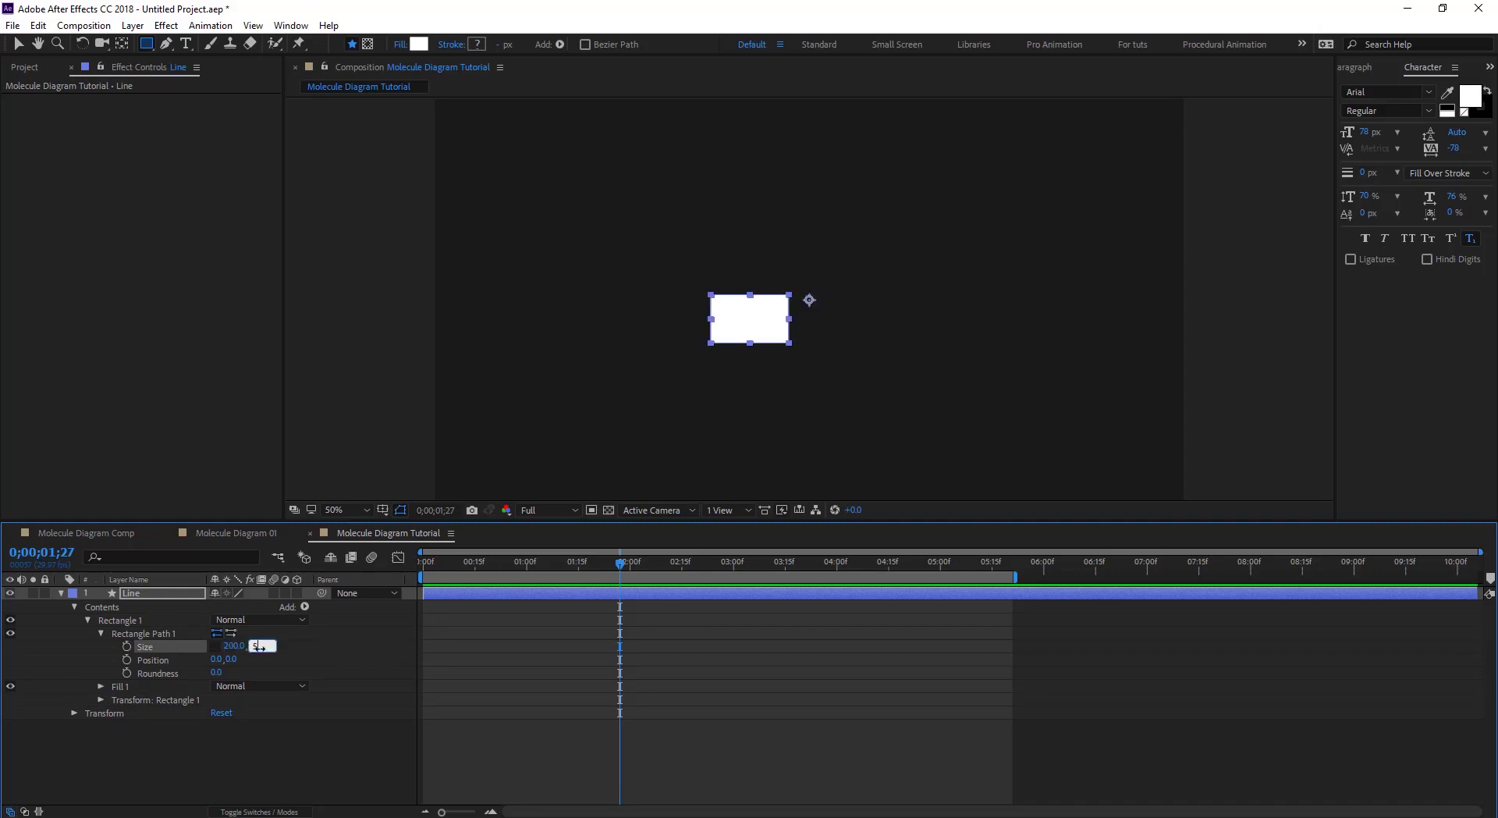
text(5)
key(Return)
click(763, 658)
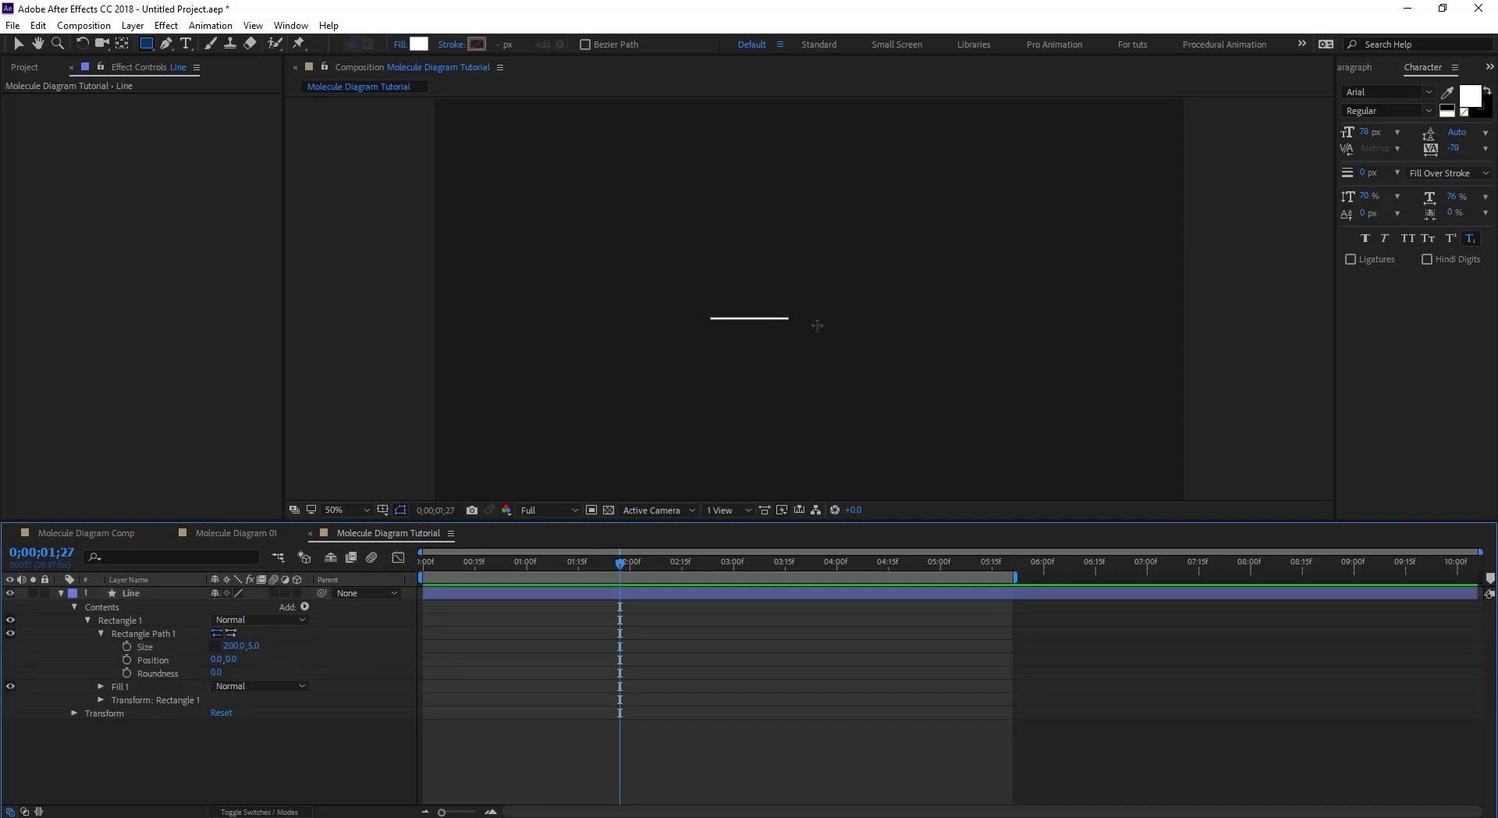
Move the Line layer's anchor point to the left end of the line with the Pan Behind tool
click(18, 43)
click(773, 317)
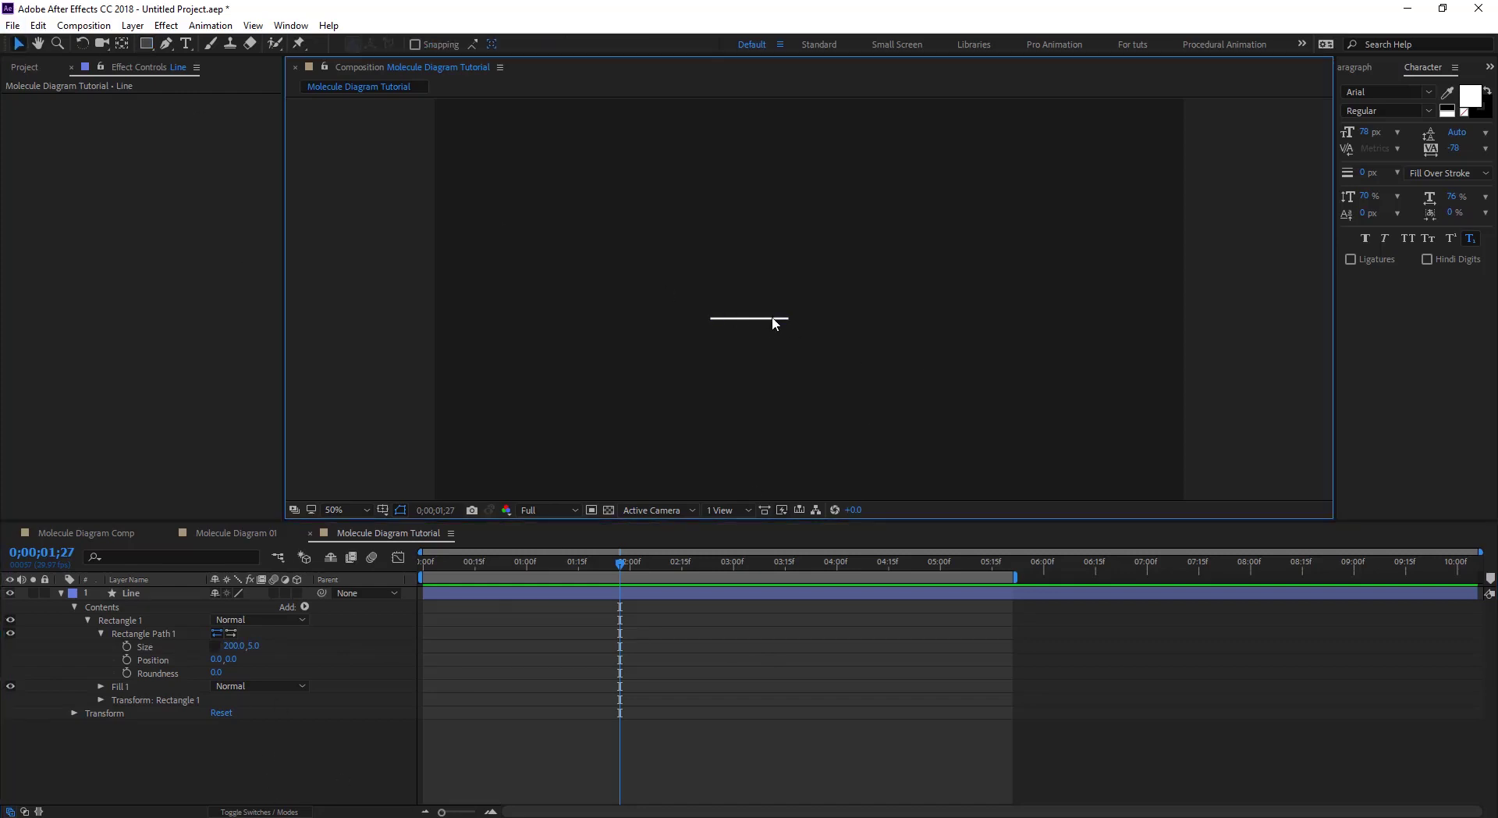
click(748, 322)
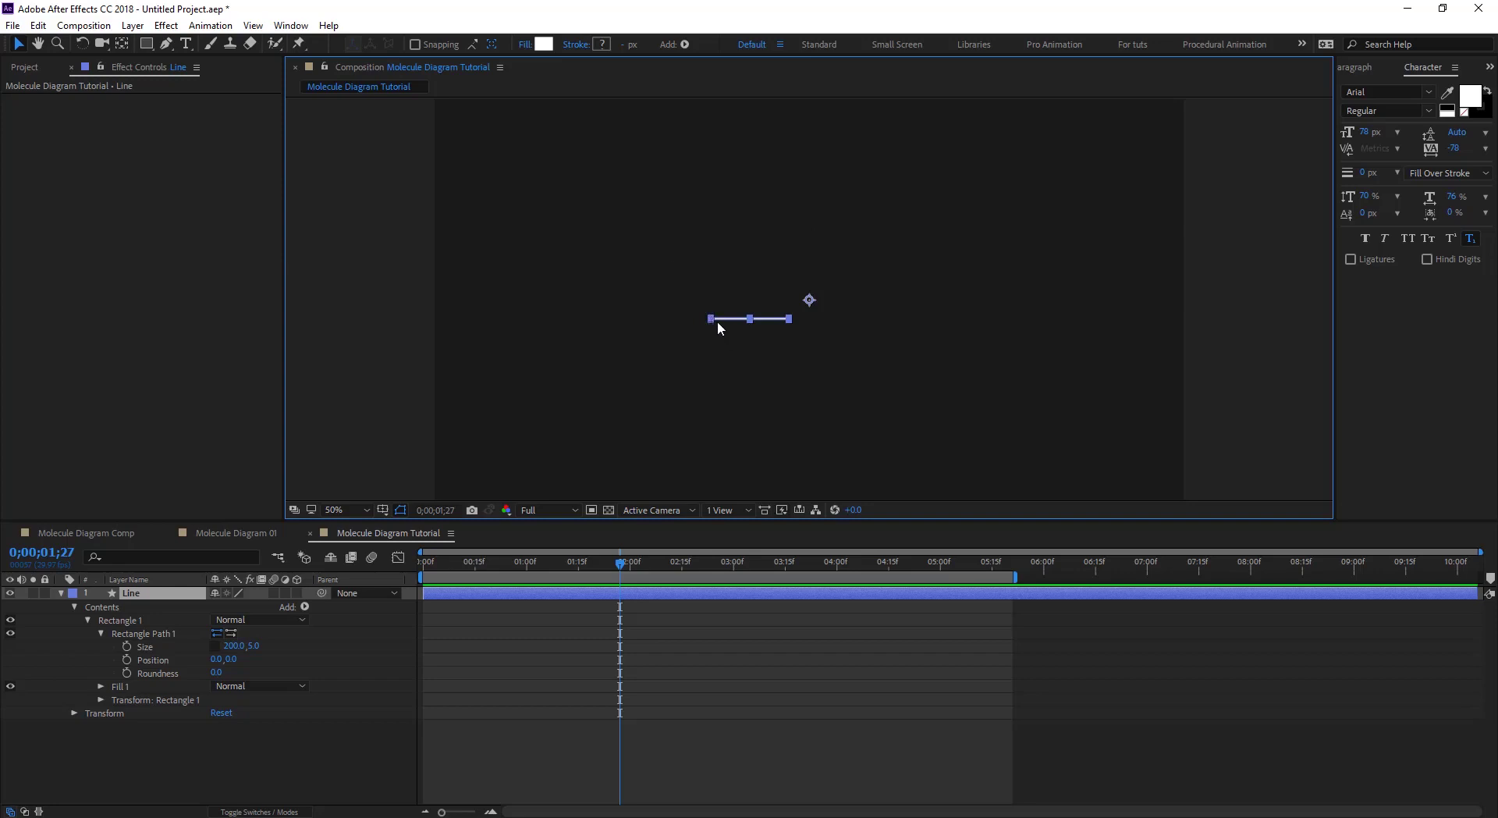
key(period)
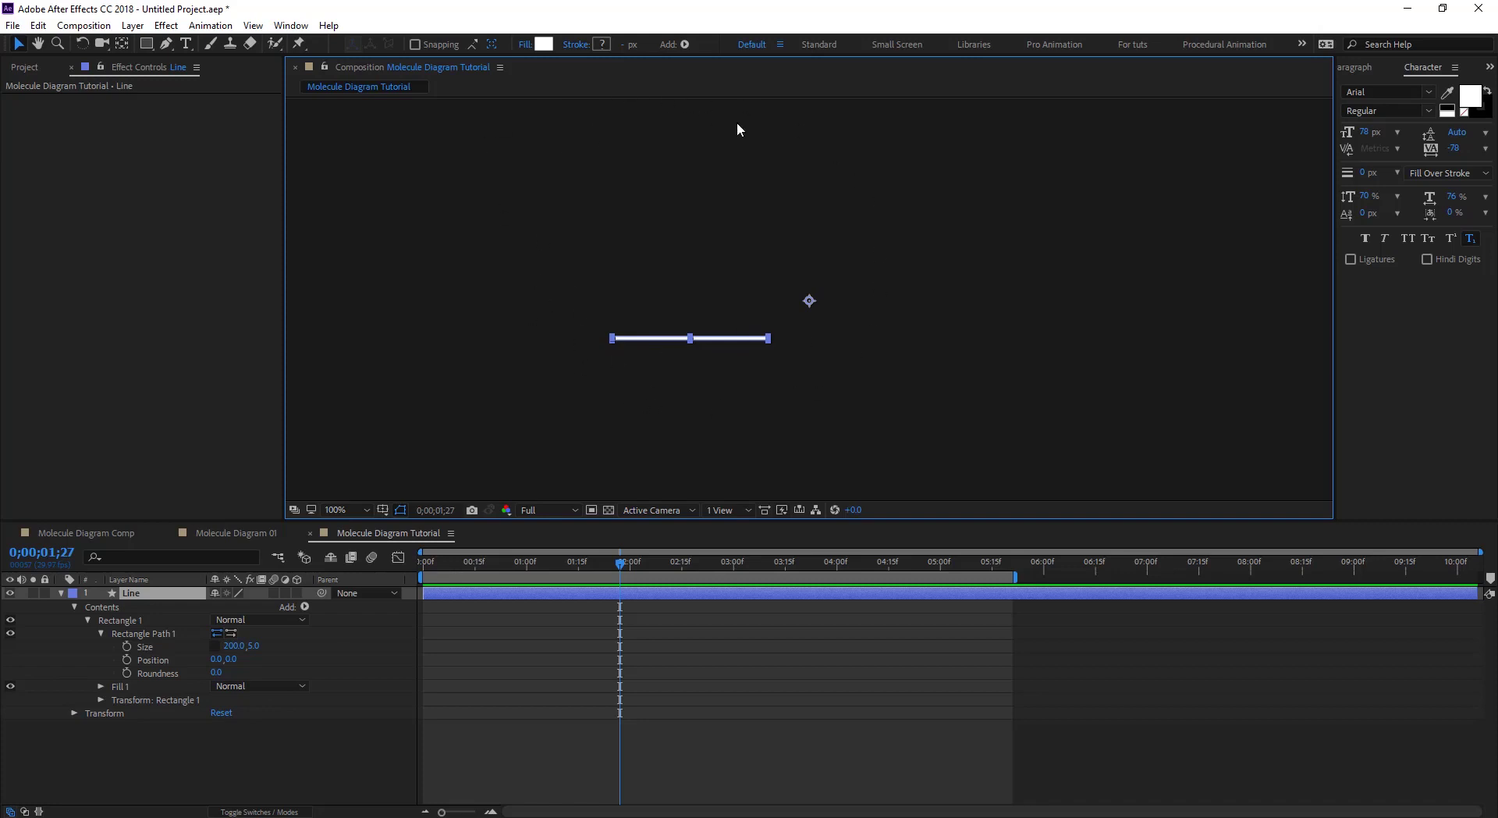
click(122, 43)
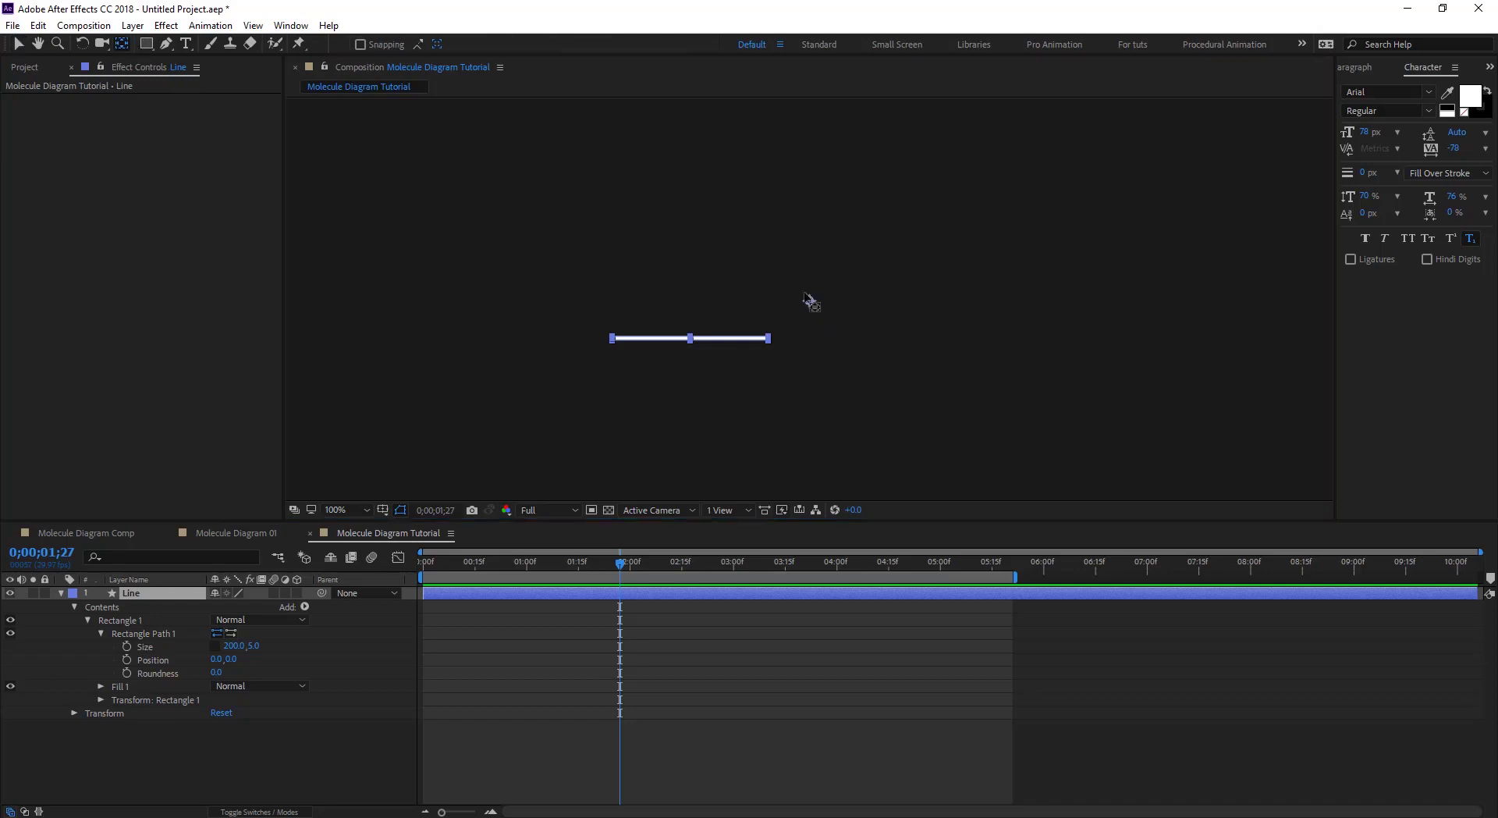
click(92, 717)
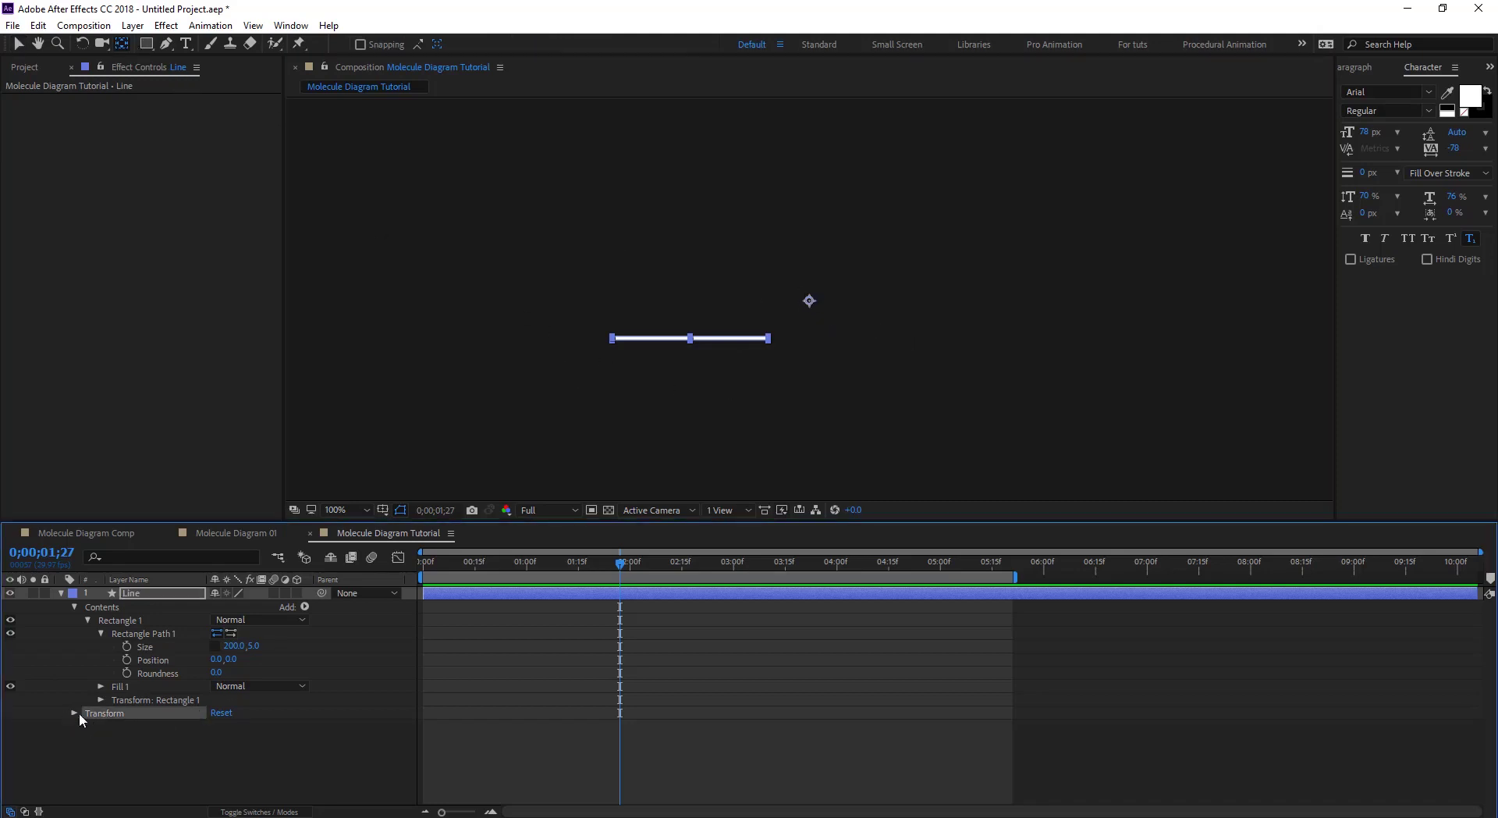
click(100, 701)
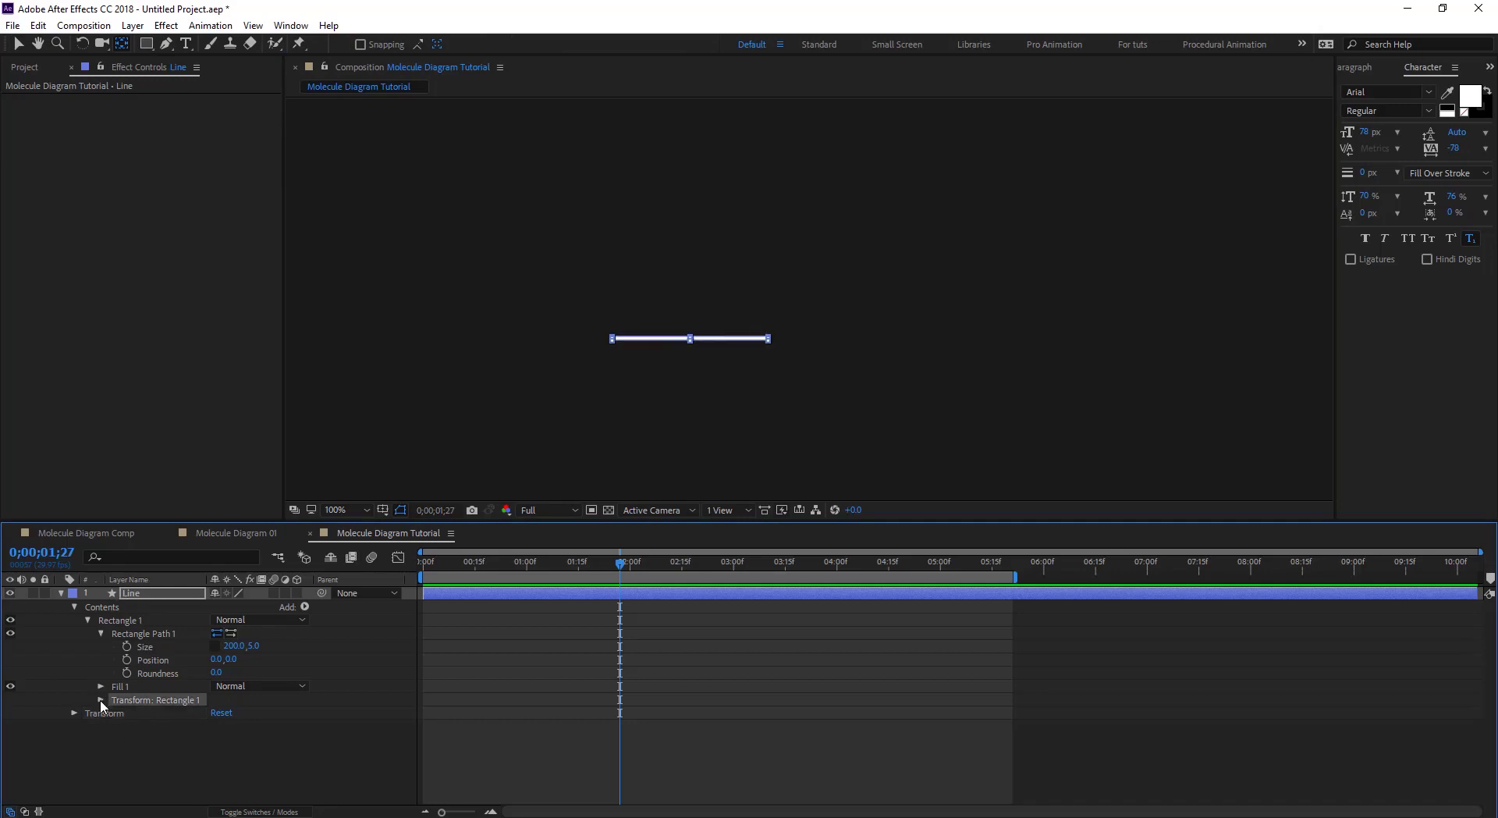
click(148, 715)
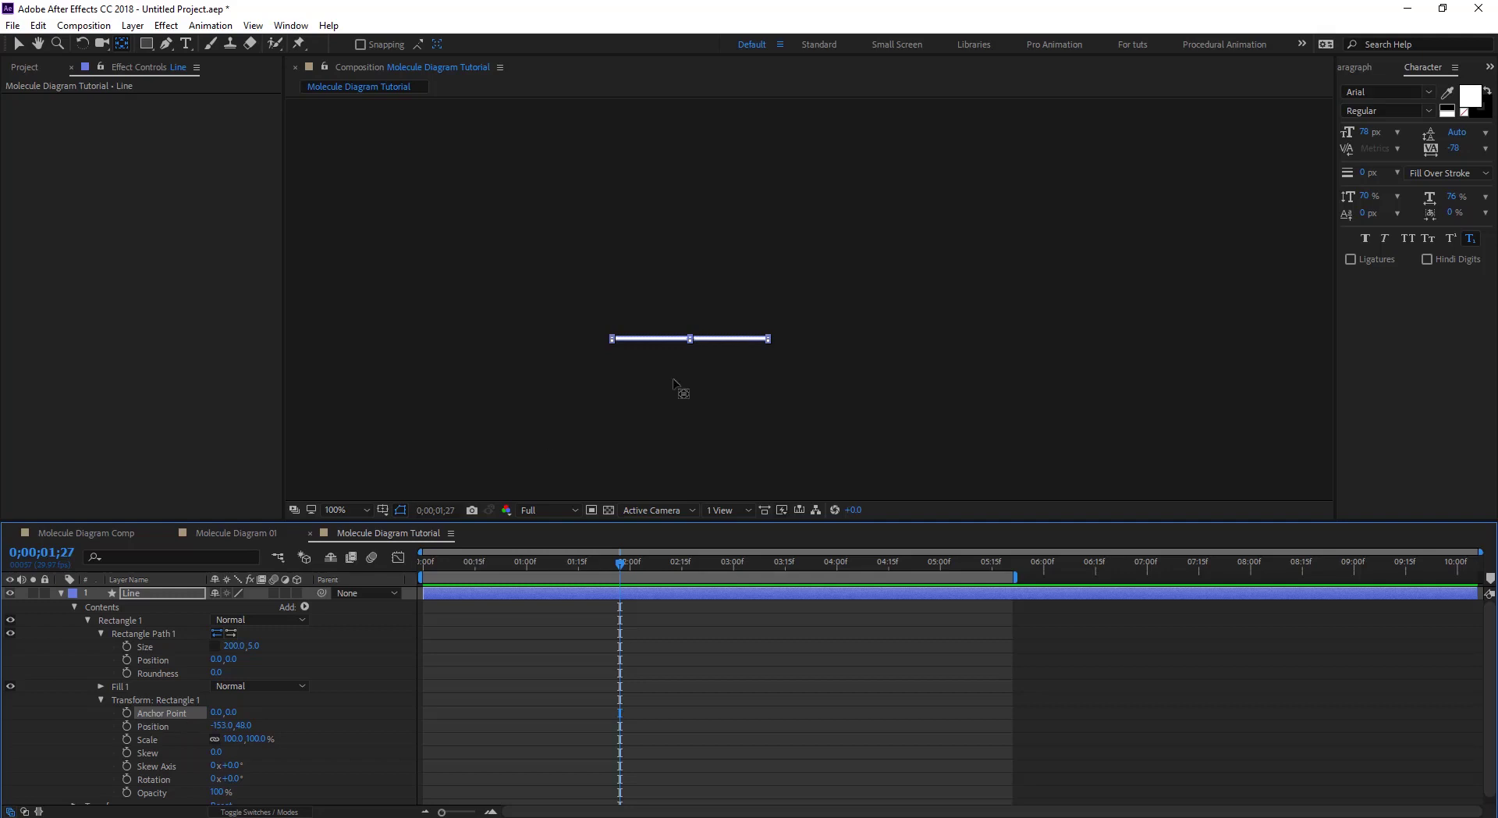
key(period)
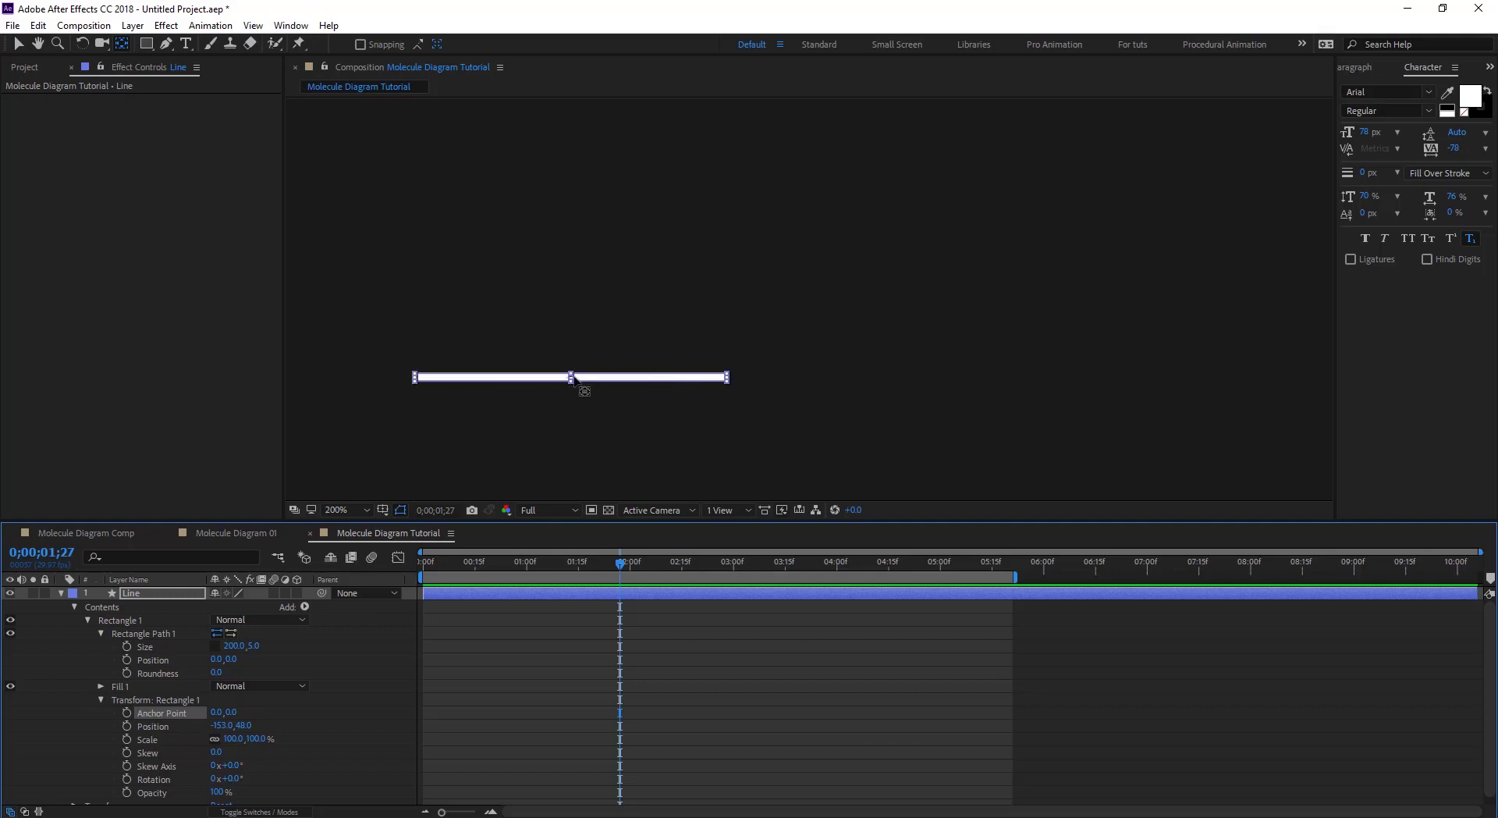
click(101, 699)
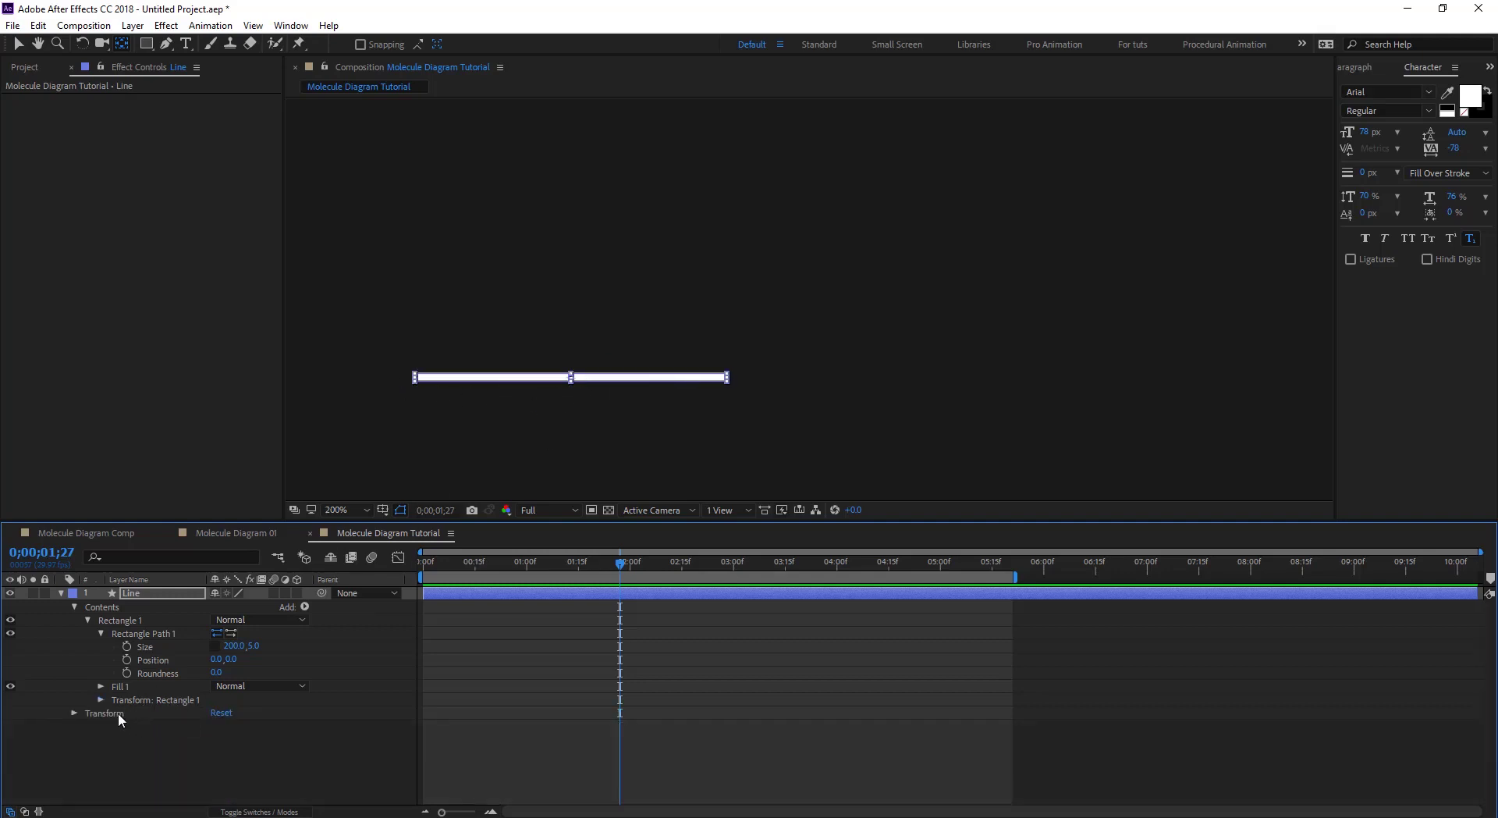
click(119, 713)
click(75, 712)
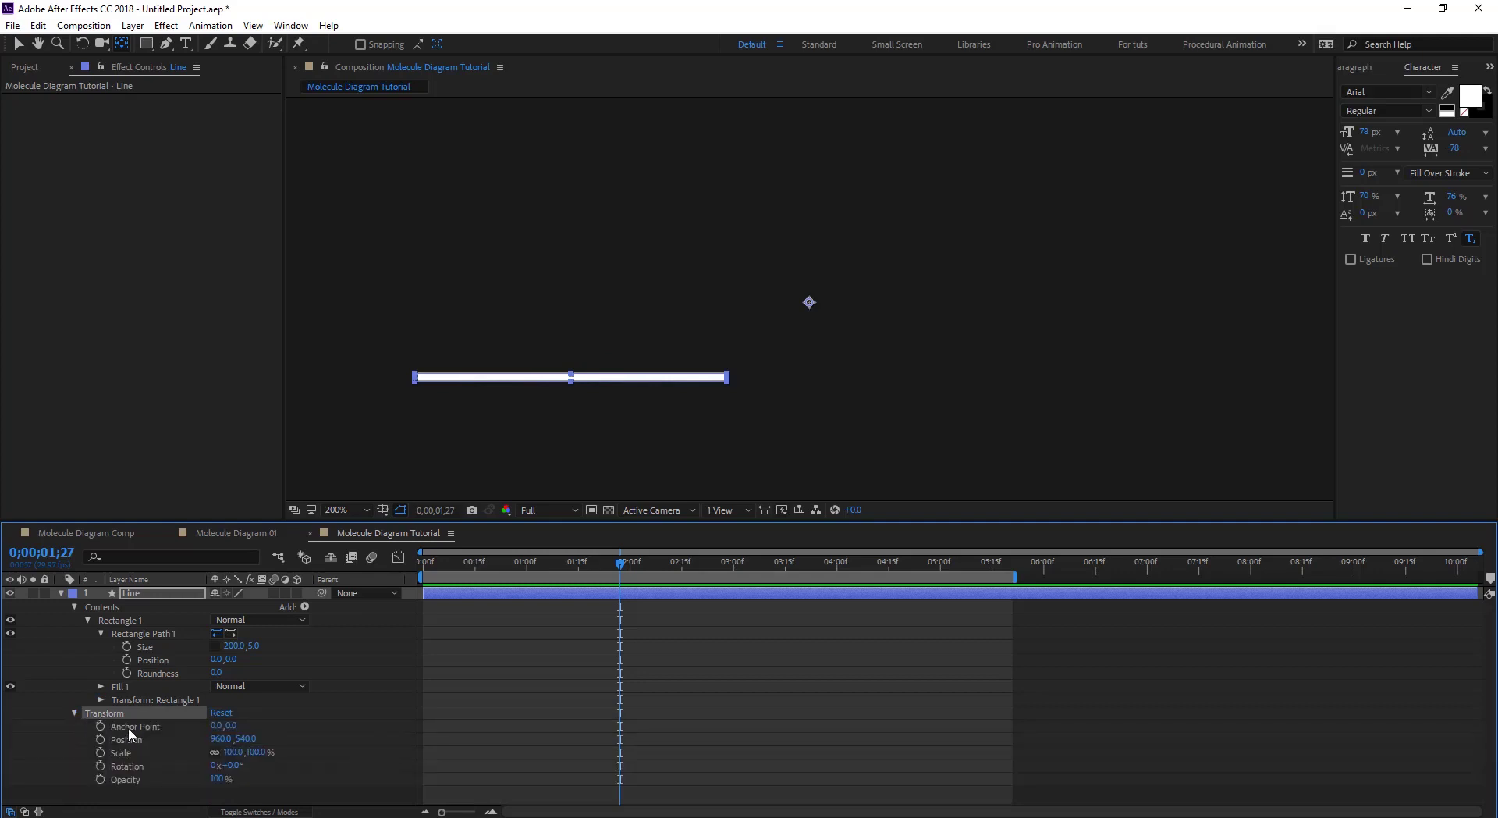
click(132, 727)
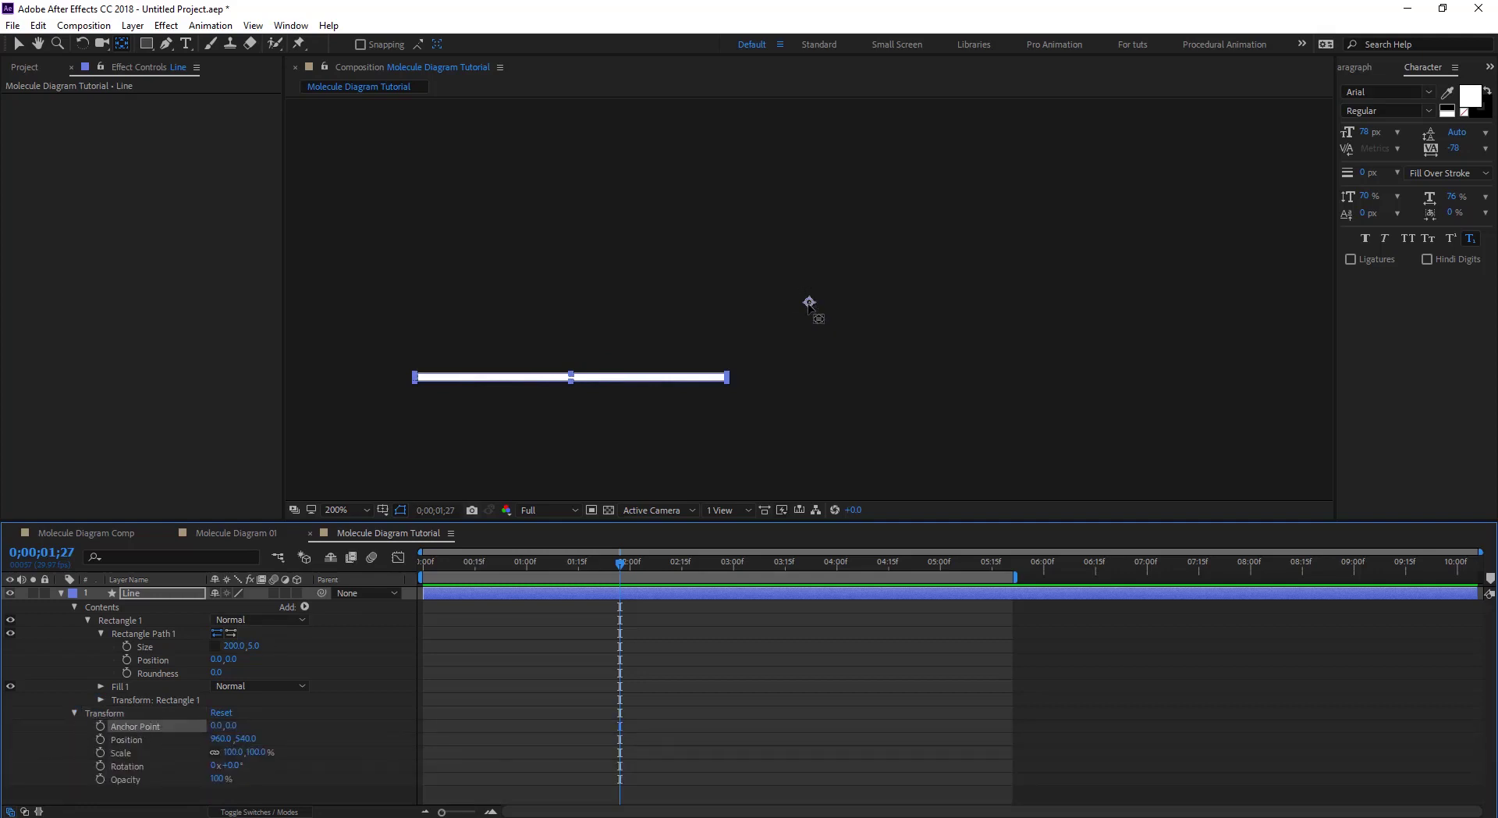
drag(809, 302, 414, 377)
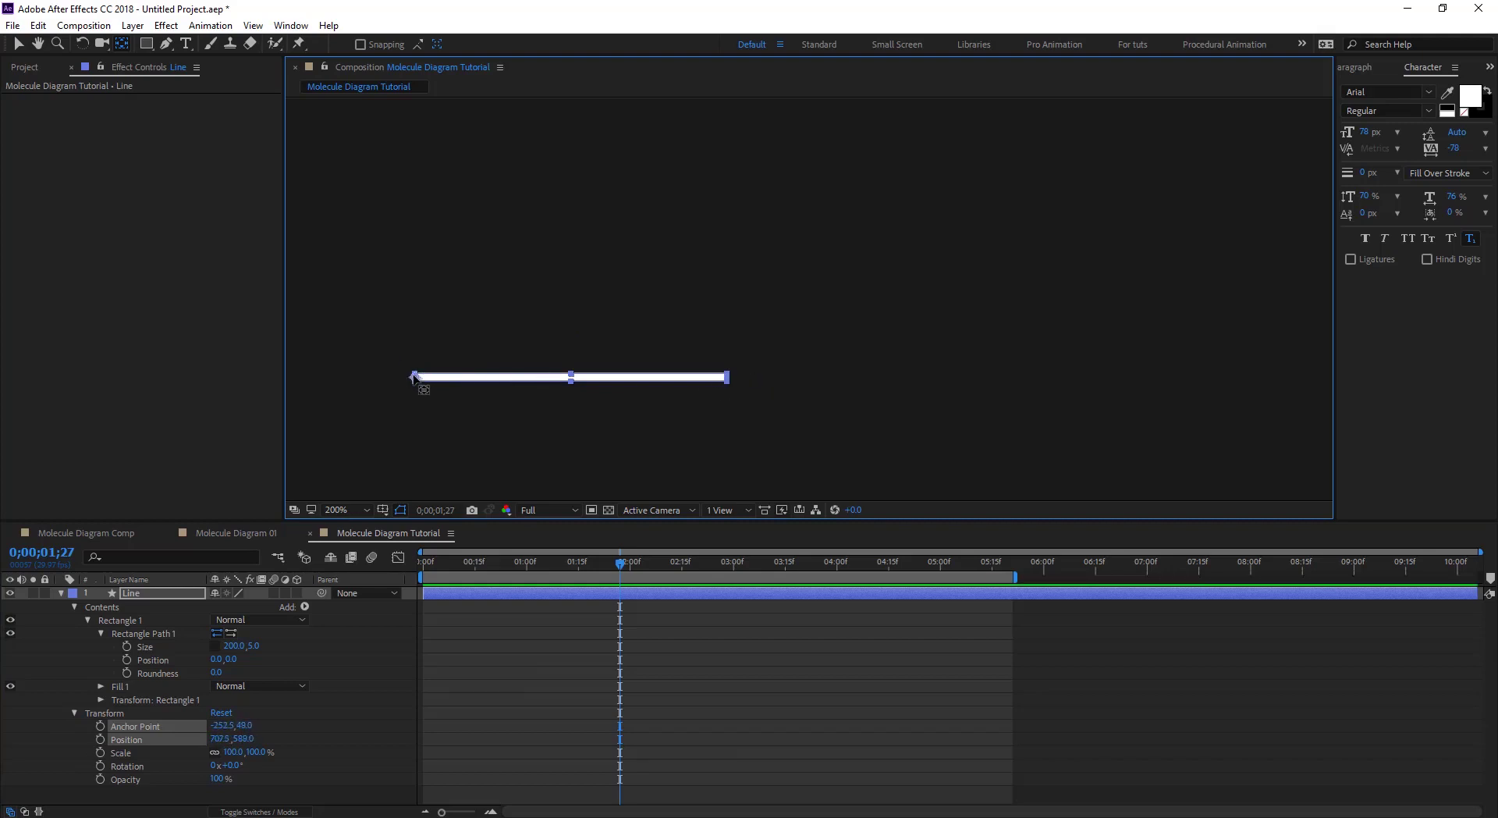
Fine-tune the Line layer's anchor point so it sits exactly on the middle of the line's left edge
scroll(417, 377, up, 1)
drag(563, 408, 1204, 287)
scroll(673, 340, up, 1)
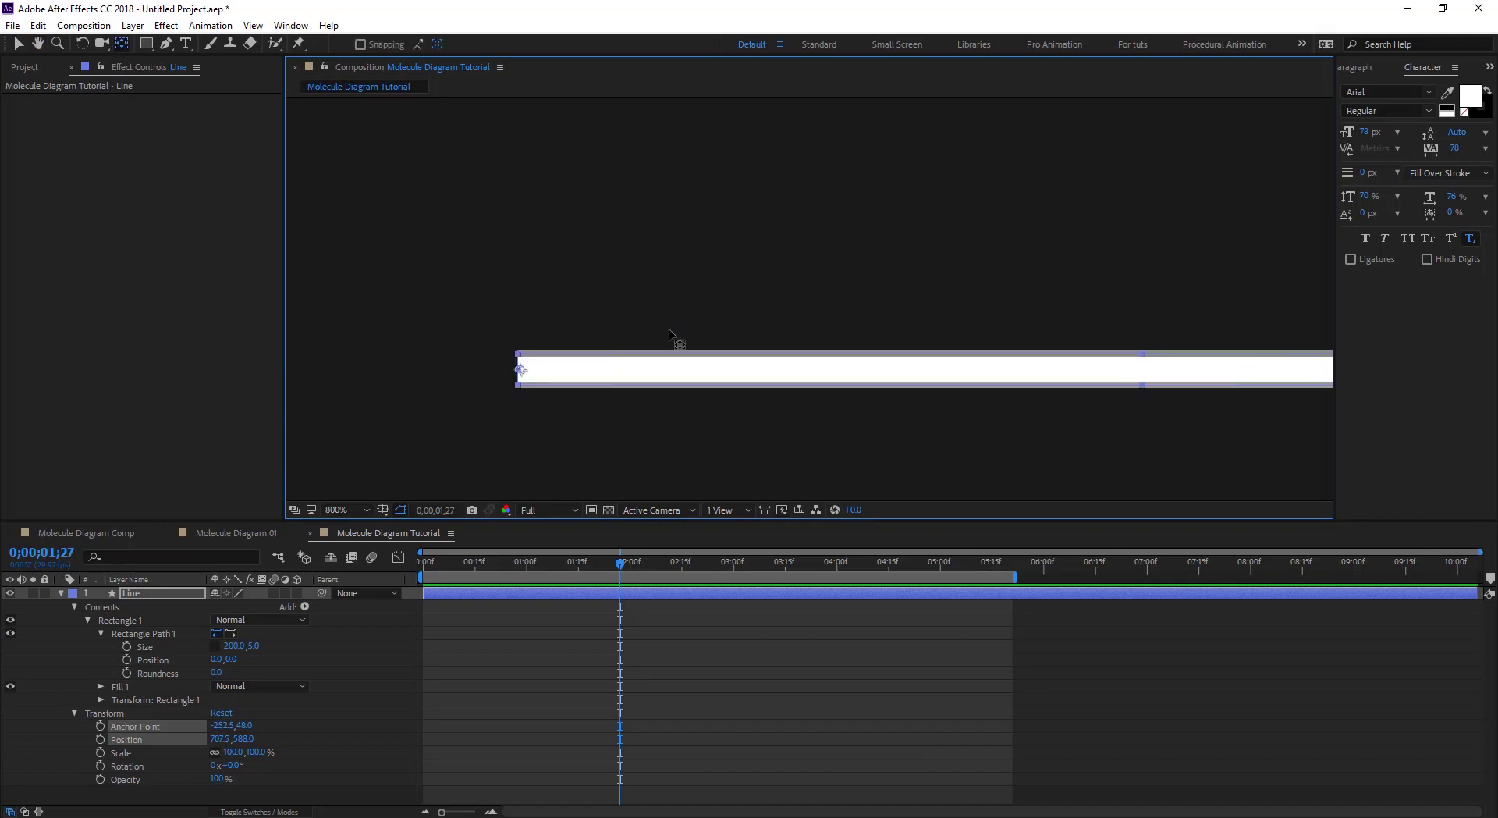
drag(467, 389, 560, 387)
scroll(625, 389, up, 1)
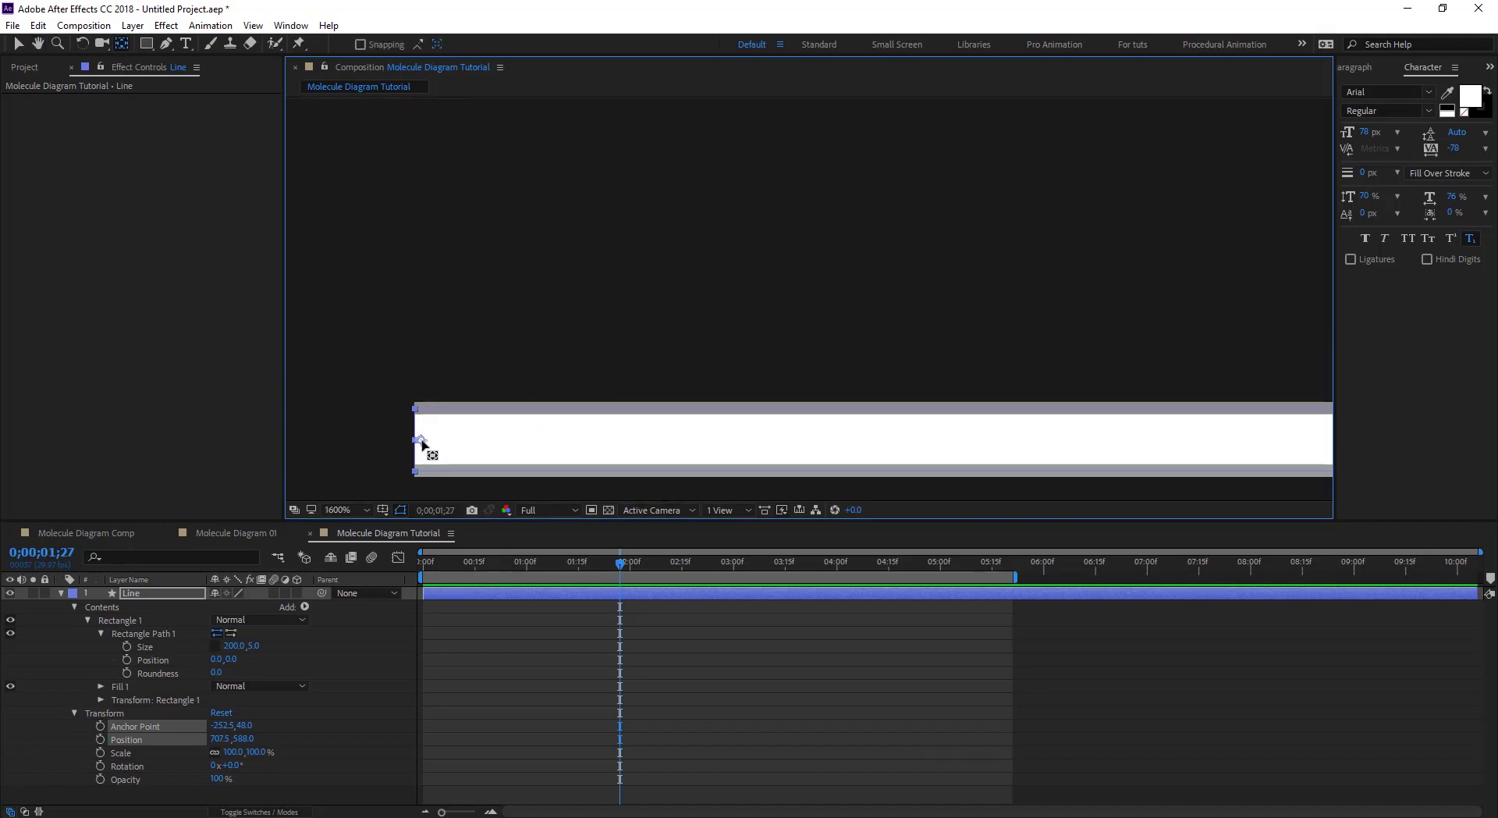
drag(421, 443, 419, 441)
key(comma)
key(comma)
key(comma)
key(comma)
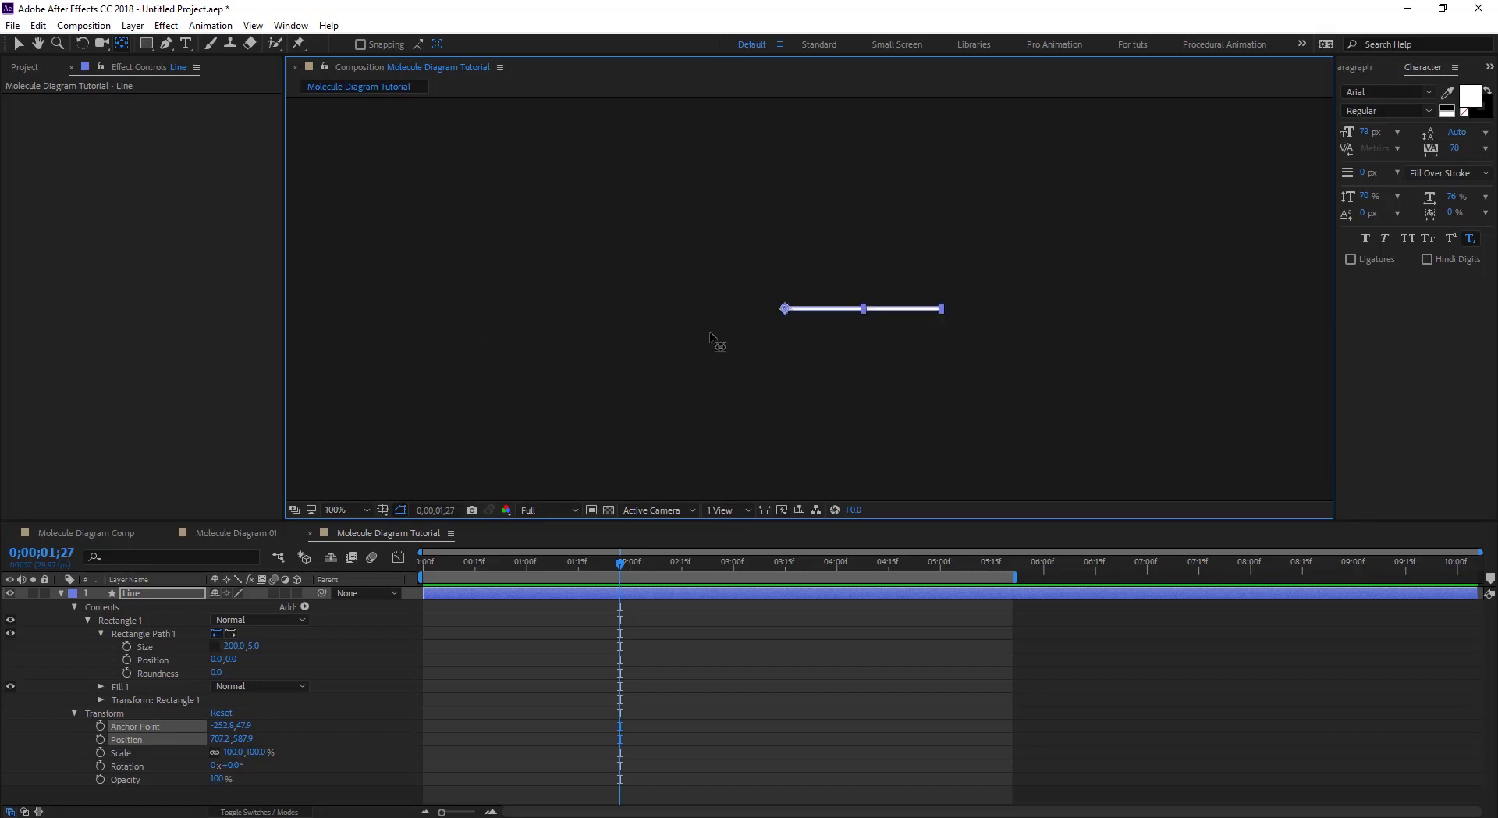
Try rotating the Line layer about its anchor point, setting its rotation to 120°
drag(851, 347, 763, 331)
key(y)
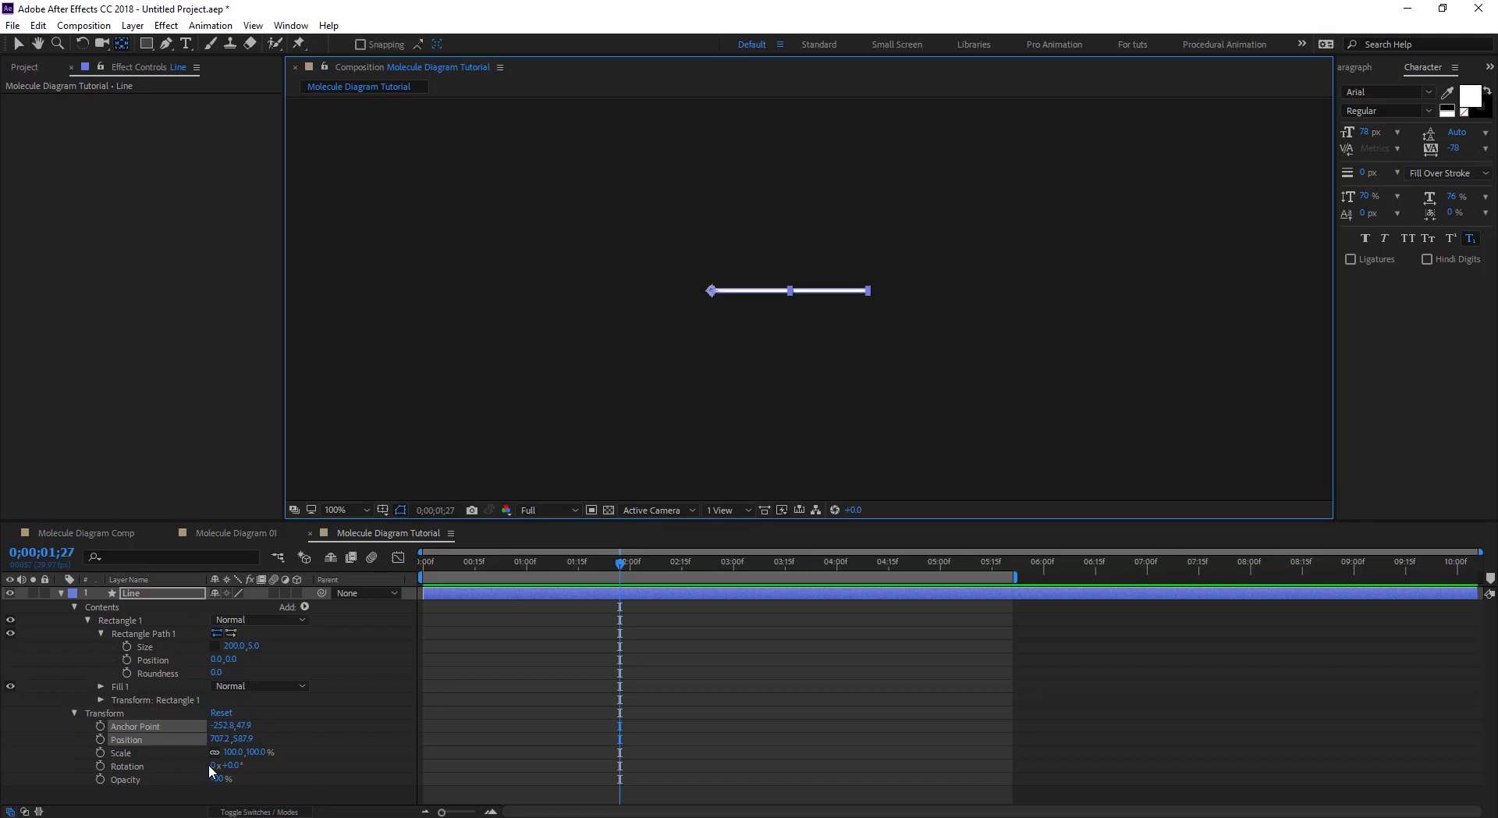
mouse_move(239, 771)
mouse_down()
mouse_move(327, 784)
mouse_move(227, 775)
mouse_up()
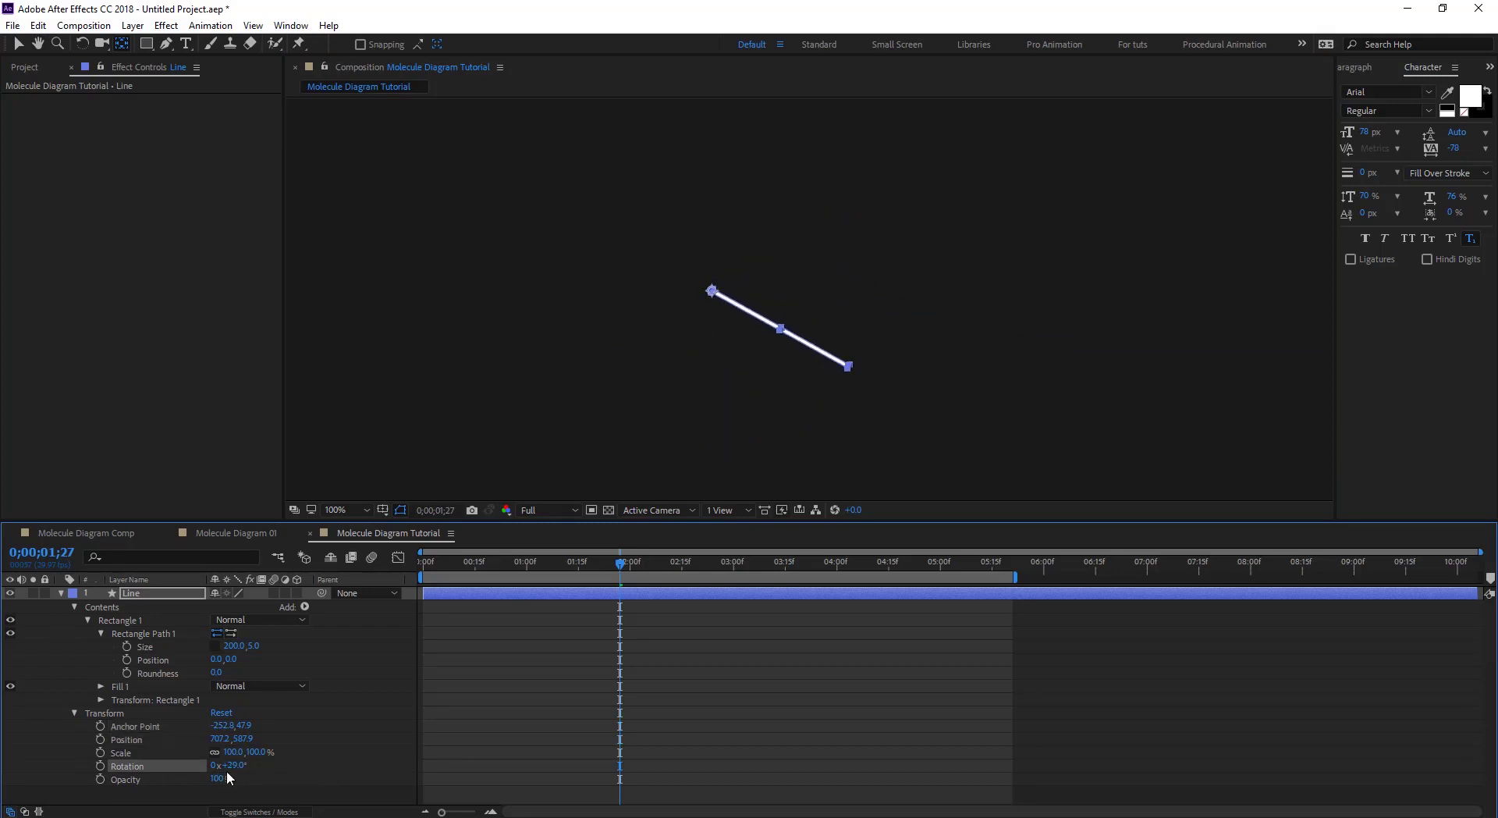
click(232, 765)
text(120)
key(Return)
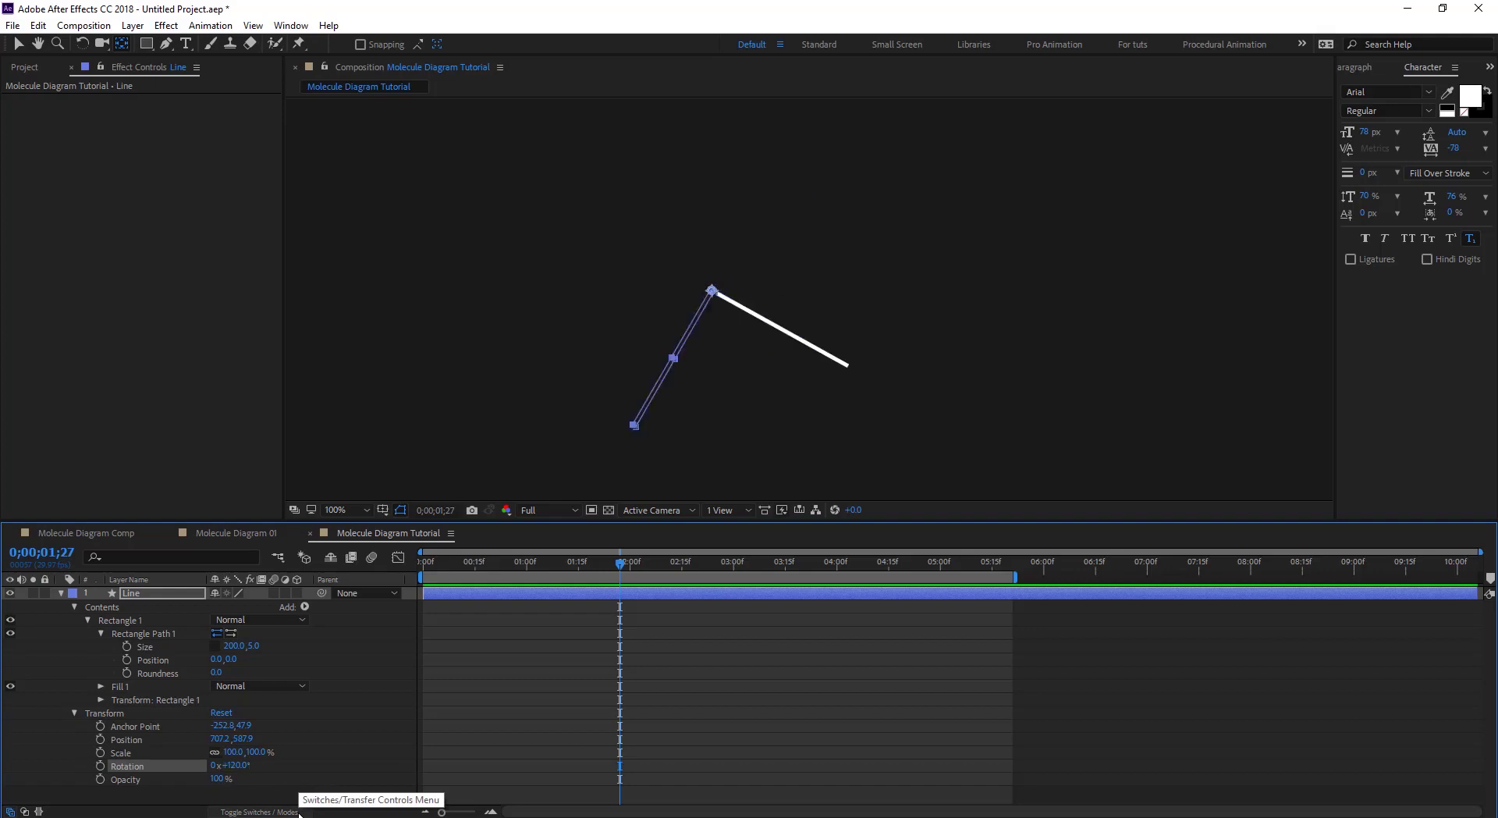
Set the Line layer's rotation to -120°
click(234, 765)
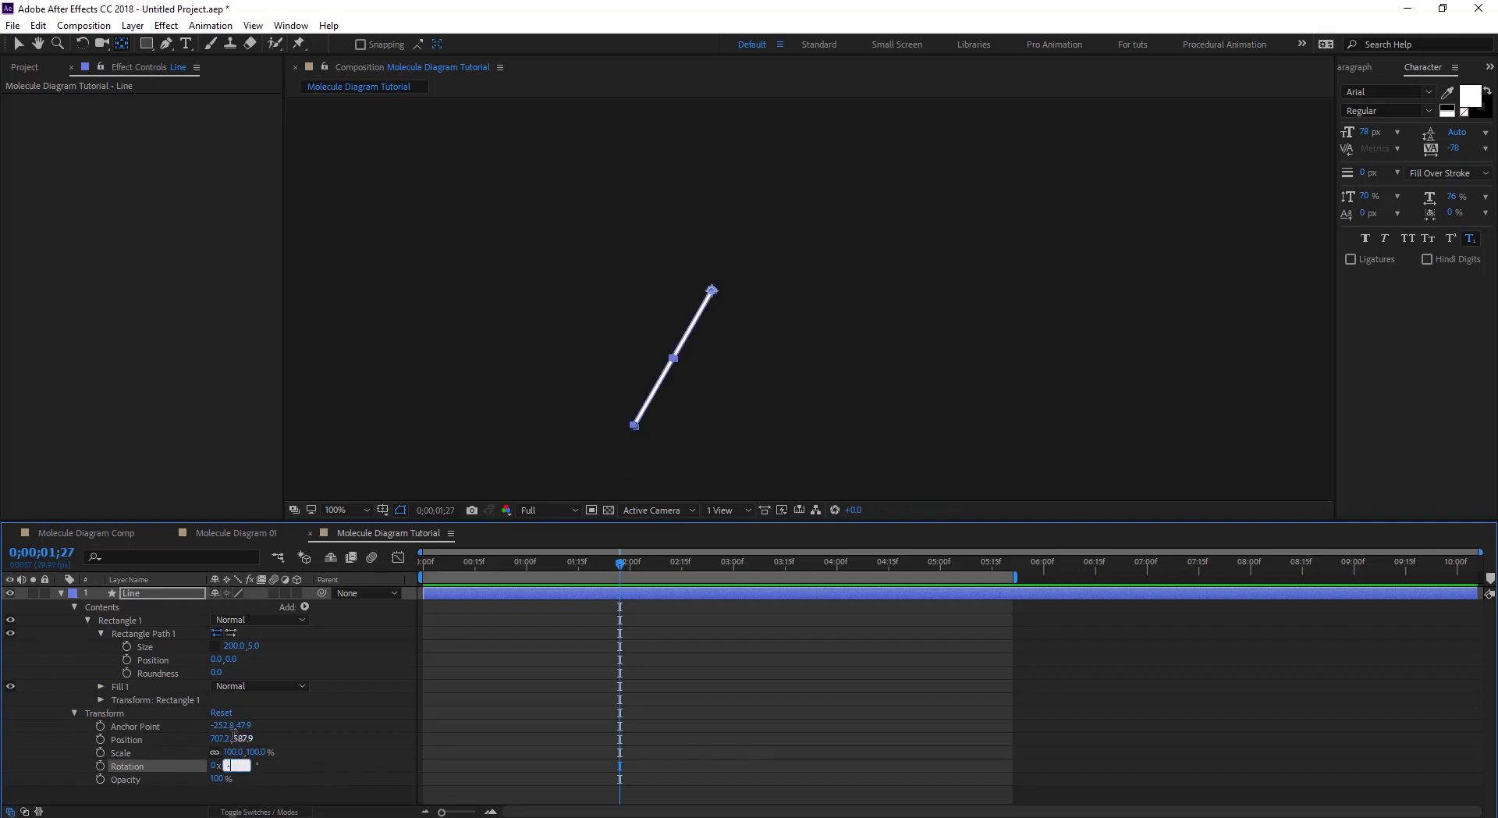
text(-120)
key(Return)
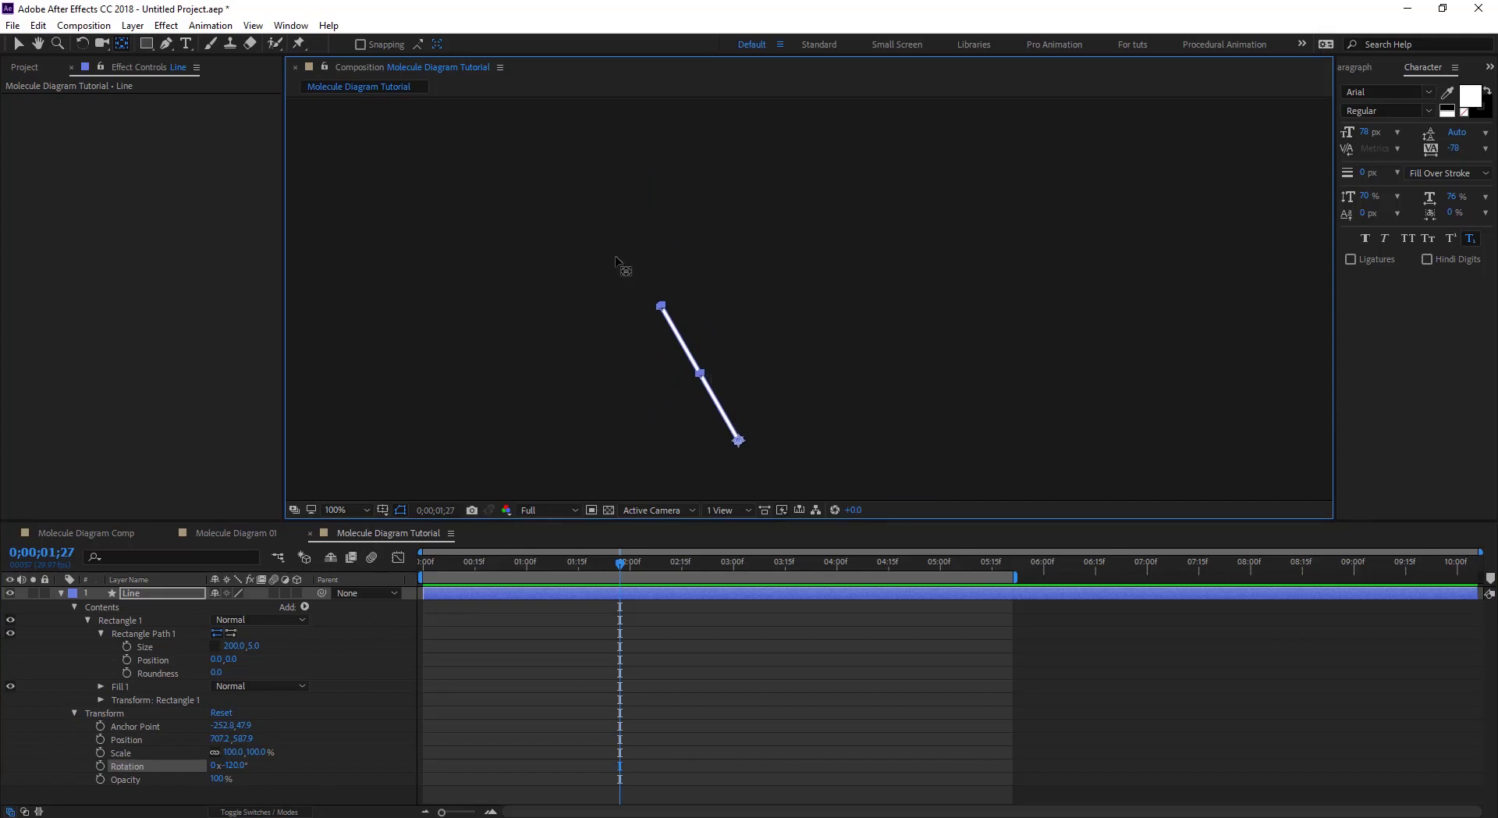
Duplicate the Line layer and reveal the copy's rotation property
click(179, 596)
key(ctrl+d)
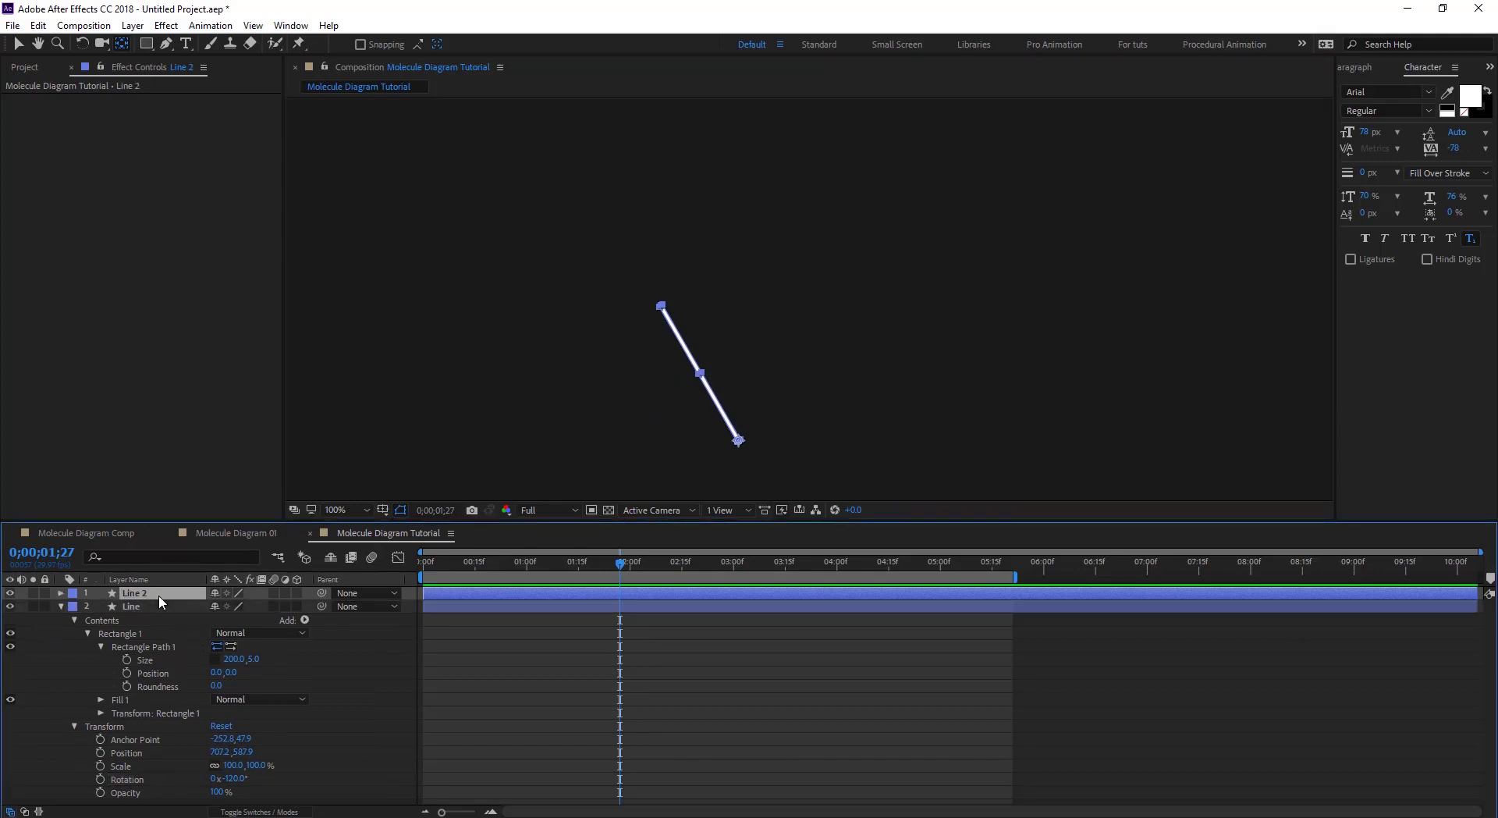
key(r)
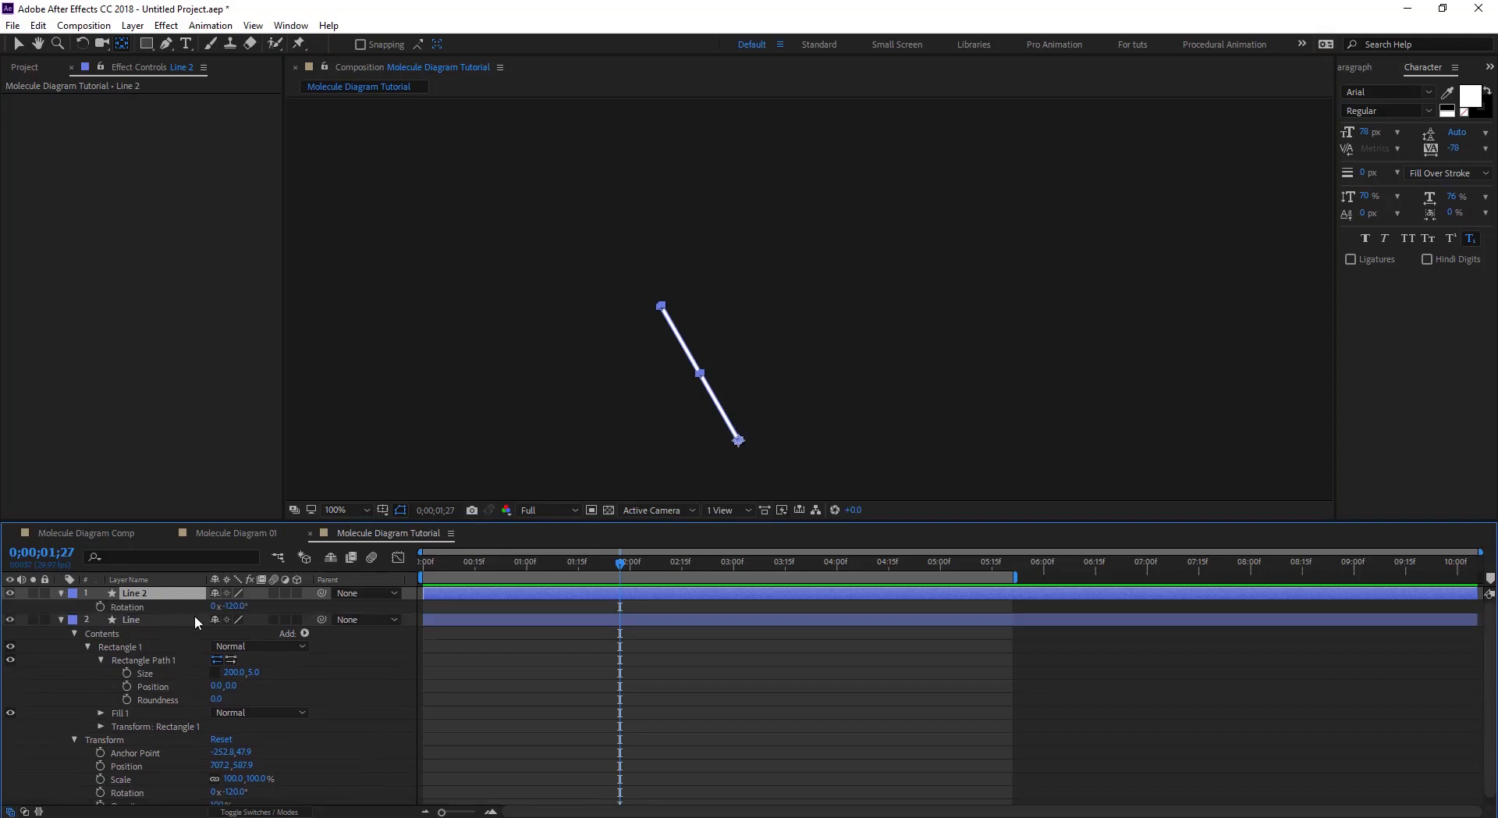
Try rotating the duplicate line about its current anchor point, and undo the rotation
click(233, 608)
click(247, 608)
click(273, 607)
drag(233, 609, 357, 643)
key(ctrl+z)
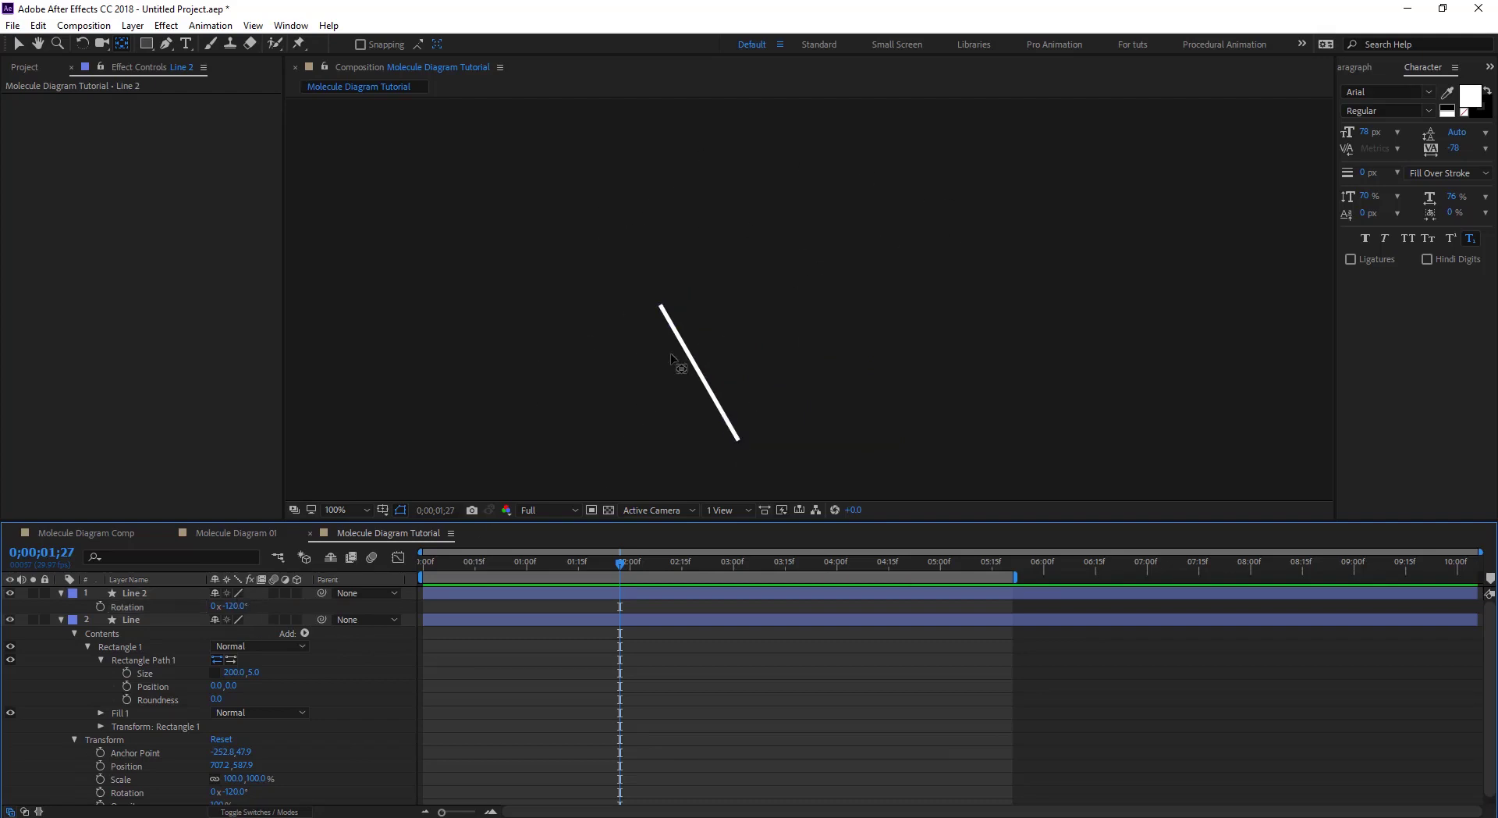
Move the Line 2 layer's anchor point from its lower end to the centre of its upper end
click(156, 595)
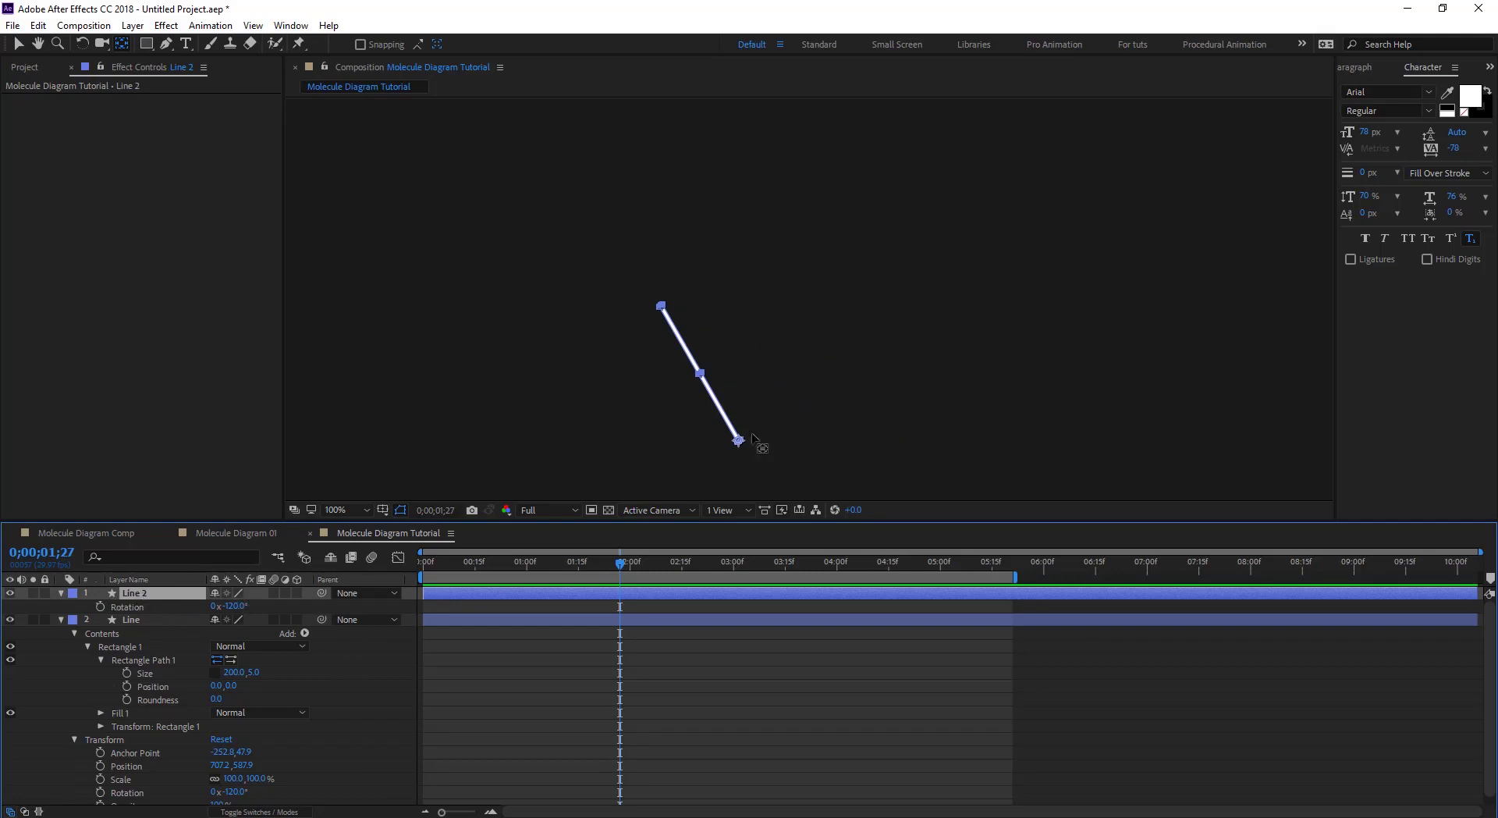
drag(738, 440, 659, 307)
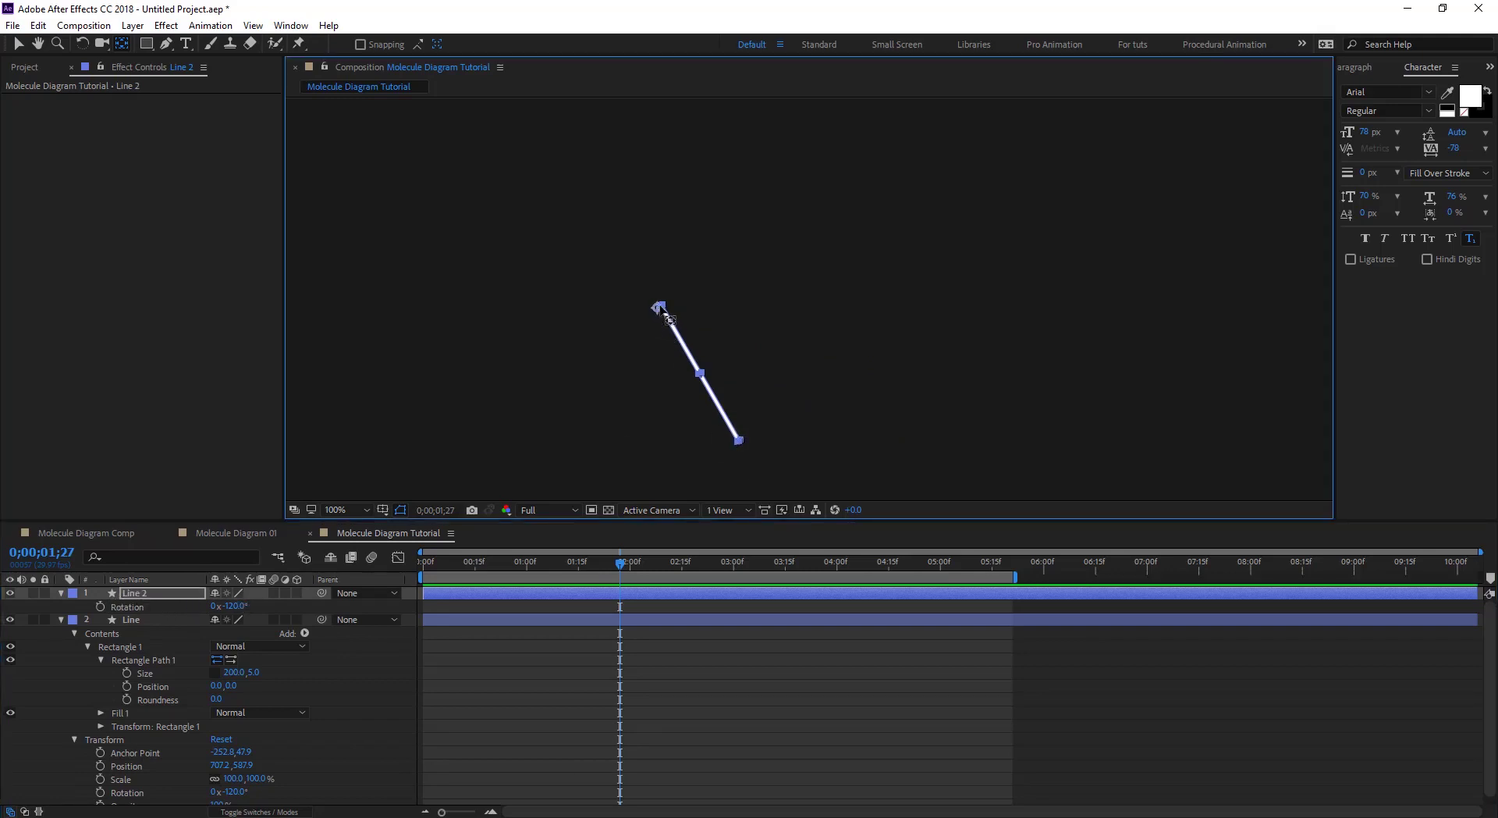
scroll(648, 327, up, 2)
drag(394, 383, 975, 349)
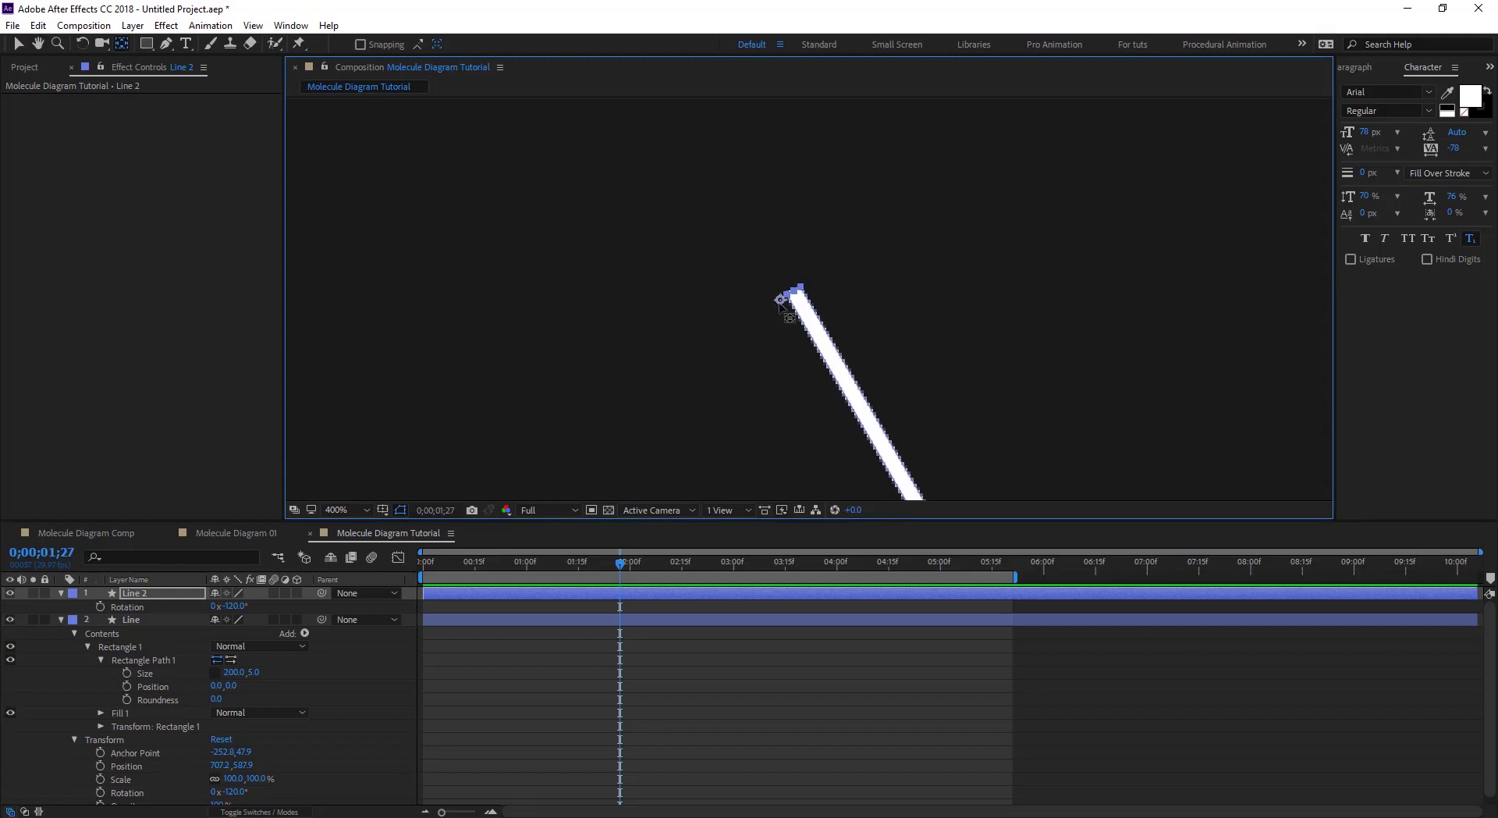
scroll(792, 308, up, 2)
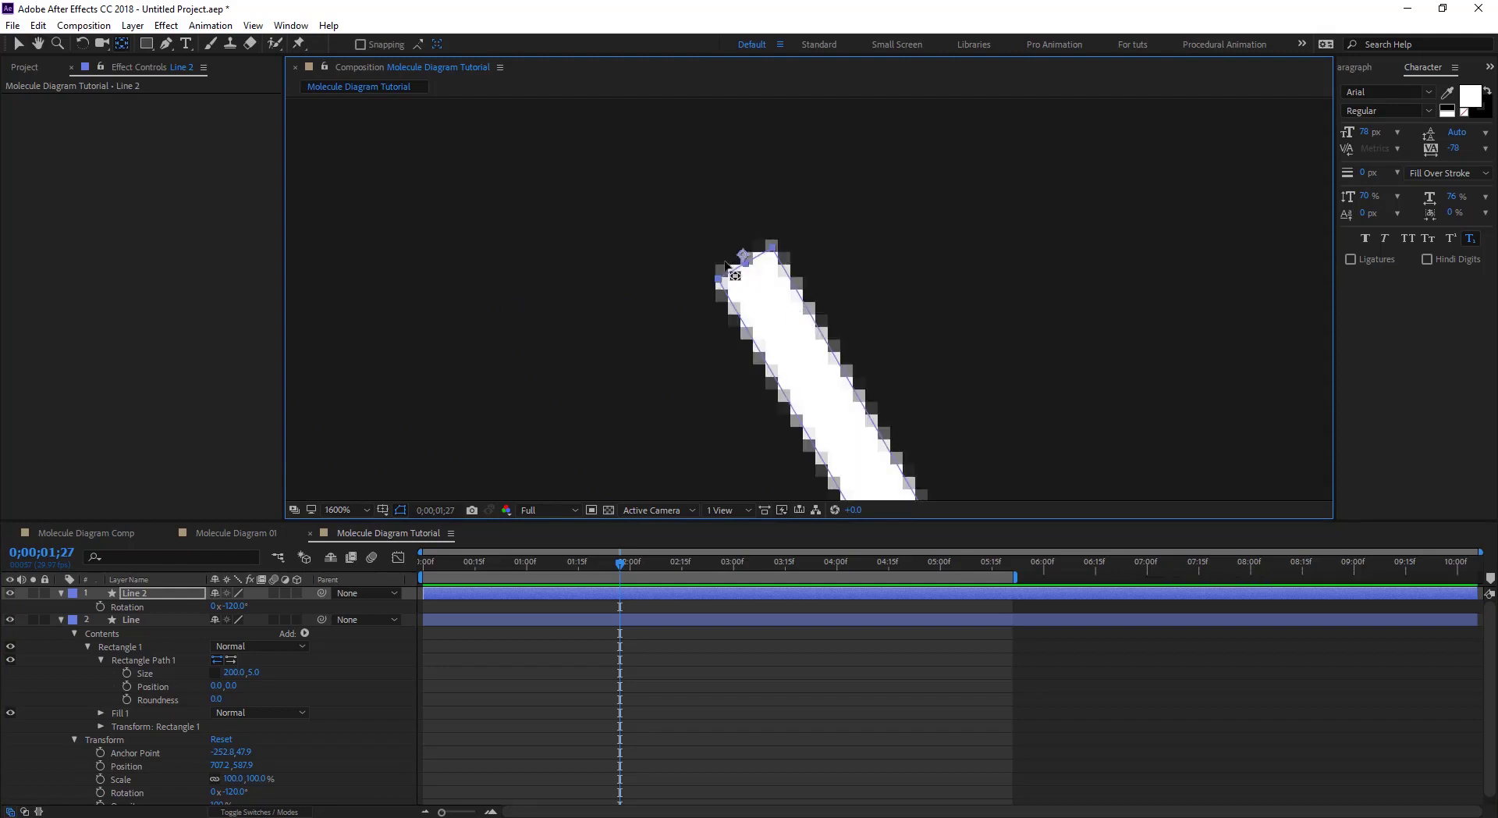
drag(725, 263, 749, 265)
Set the Line 2 layer's rotation to -240° so it branches from the upper end of the first line
click(238, 606)
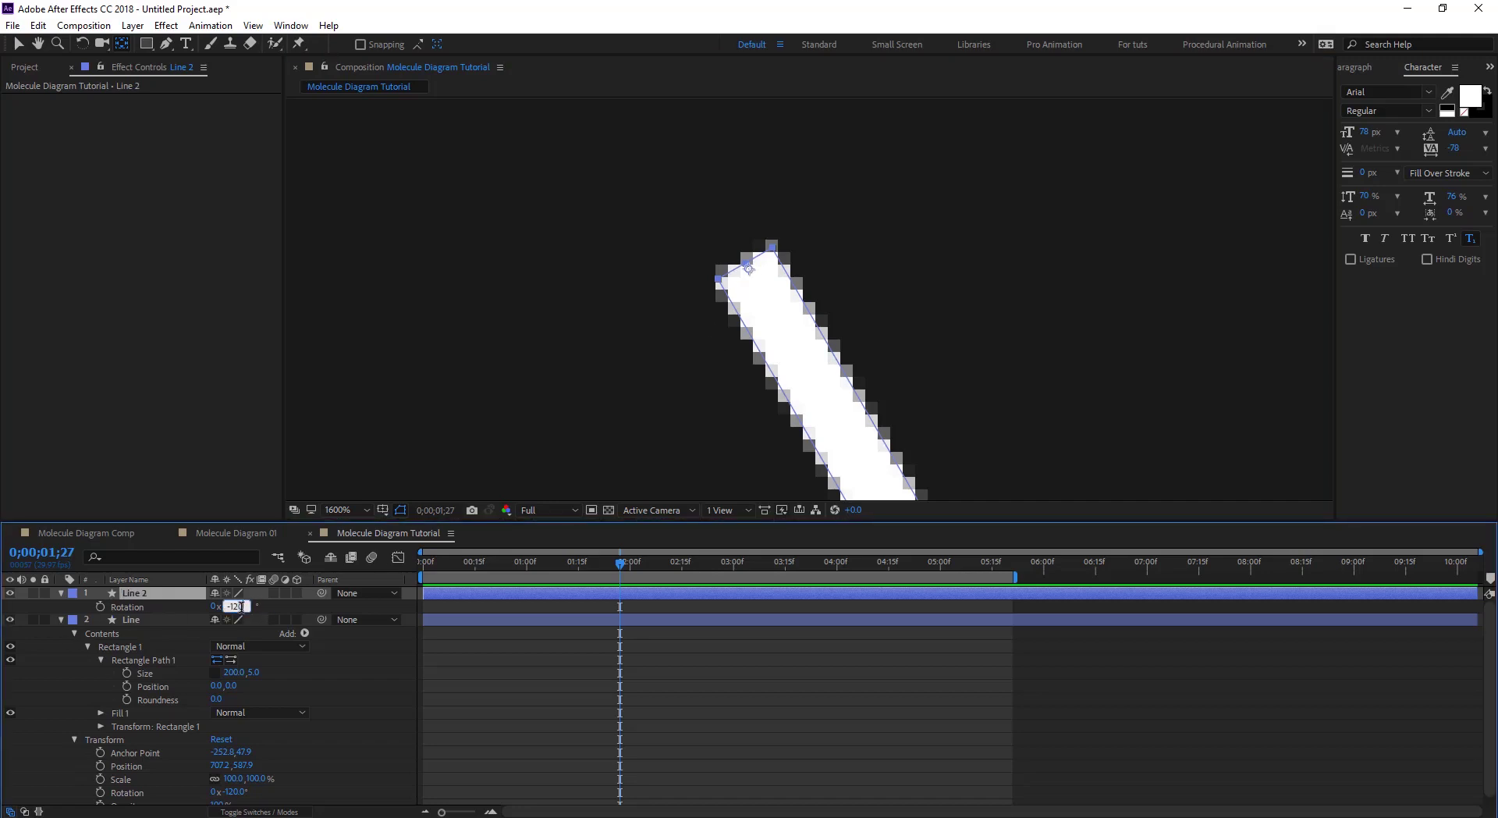
key(Return)
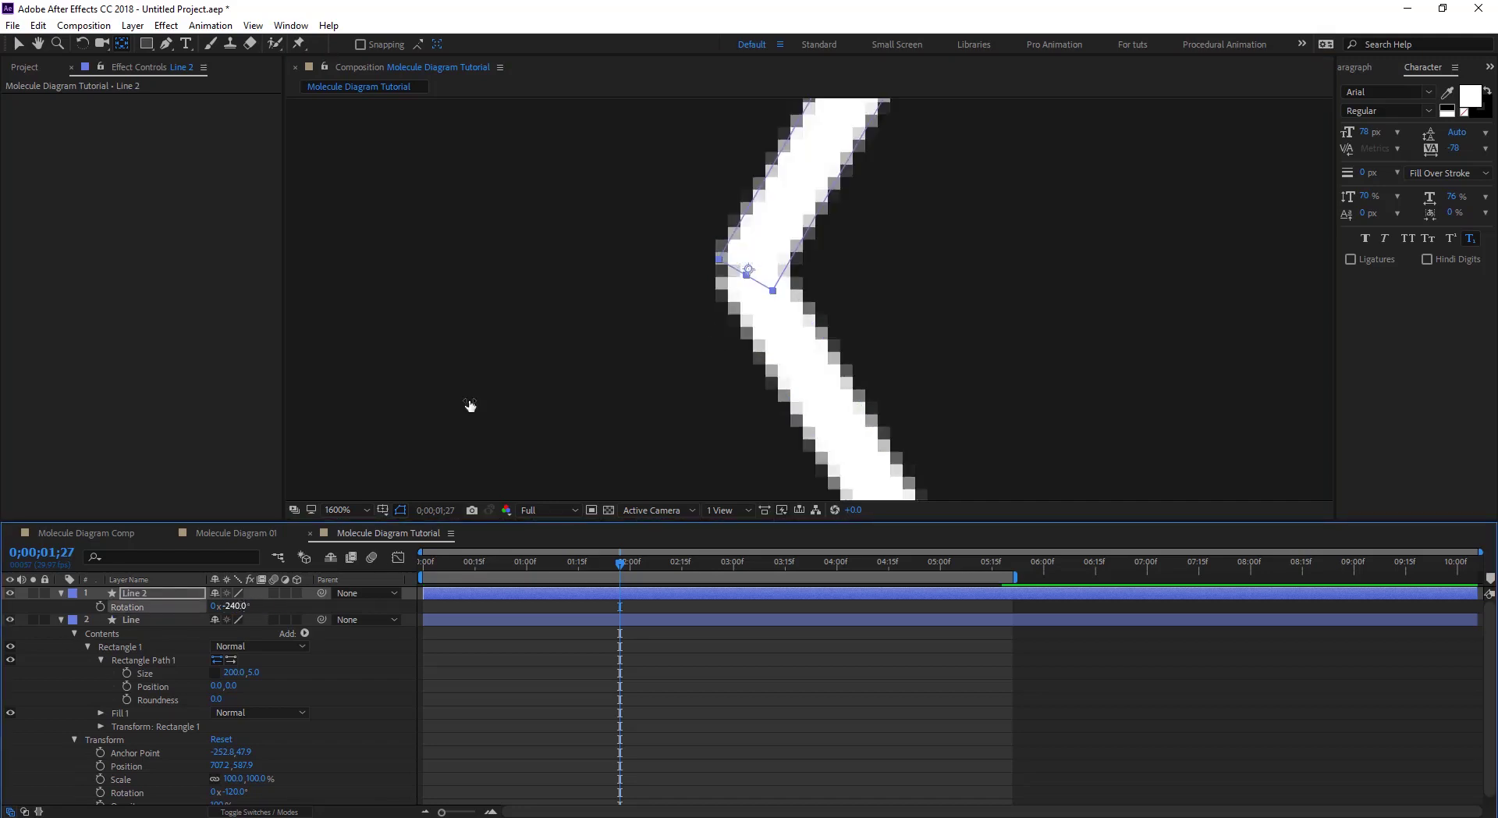
scroll(676, 294, down, 2)
key(space)
drag(983, 210, 719, 338)
key(comma)
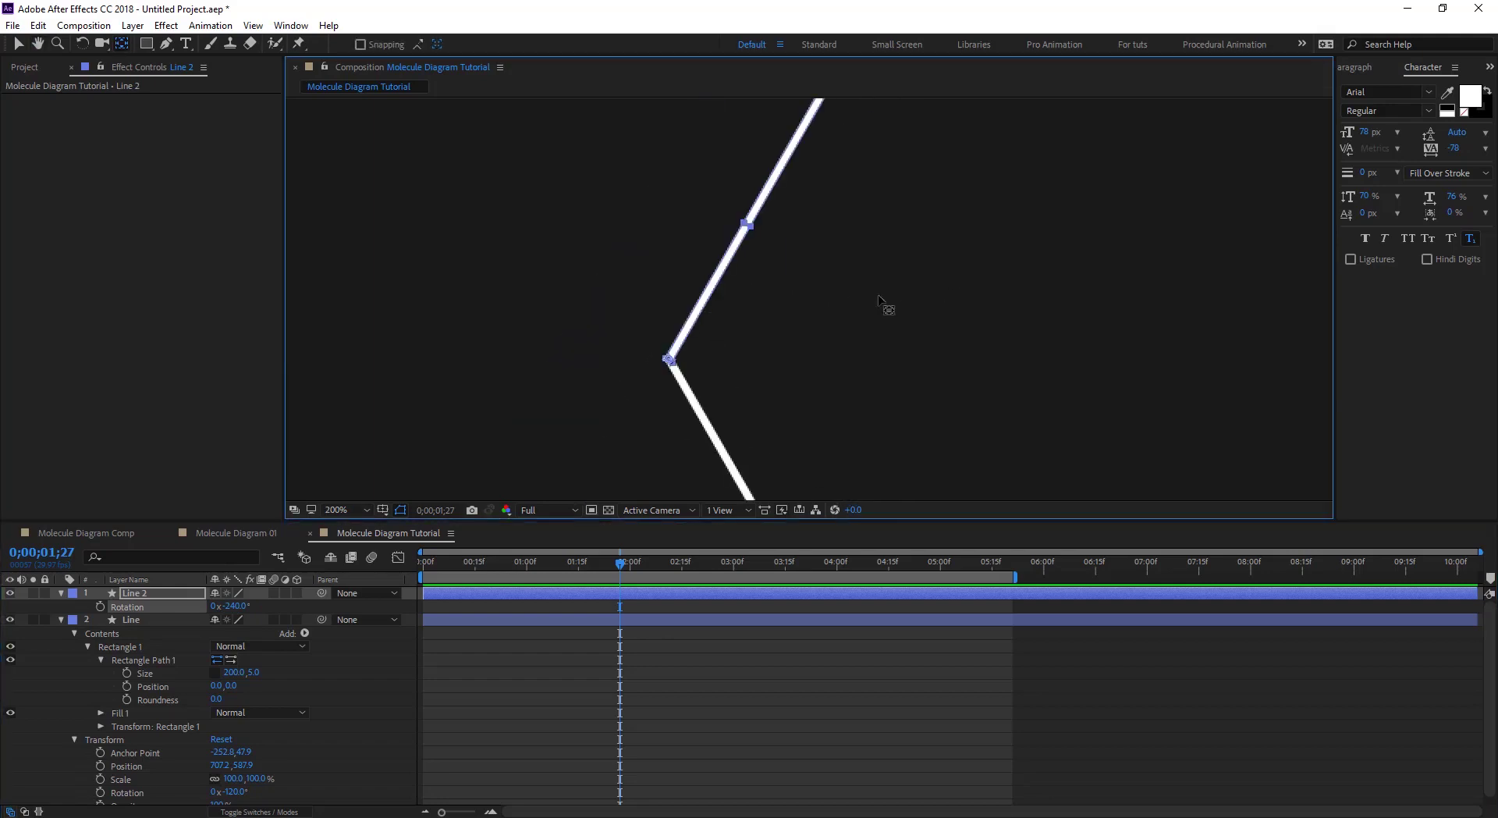
drag(885, 305, 715, 388)
key(comma)
key(y)
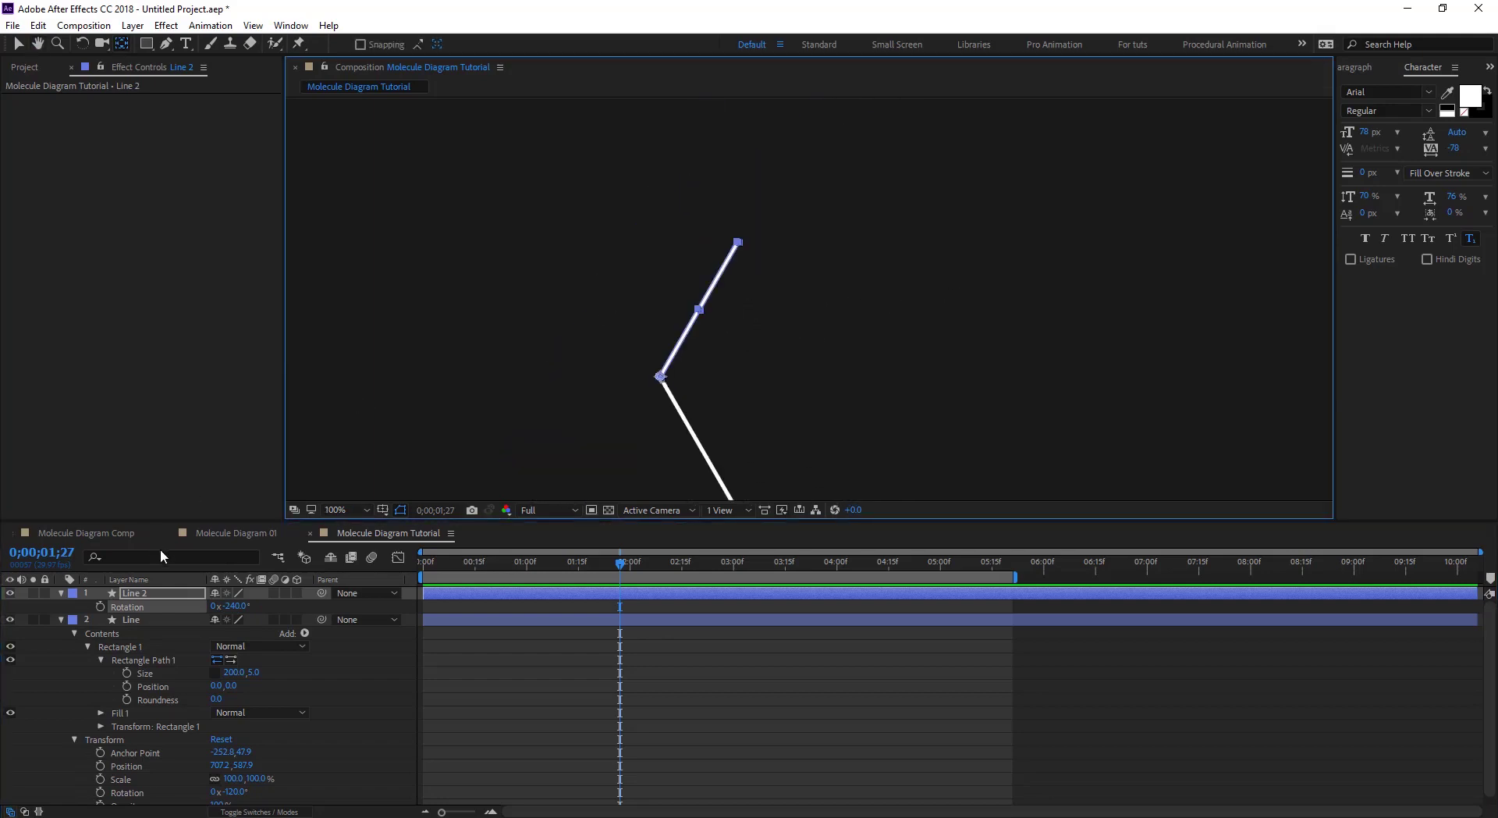
Duplicate the Line 2 layer and move the copy's anchor point to the centre of its upper end
click(165, 595)
key(ctrl+d)
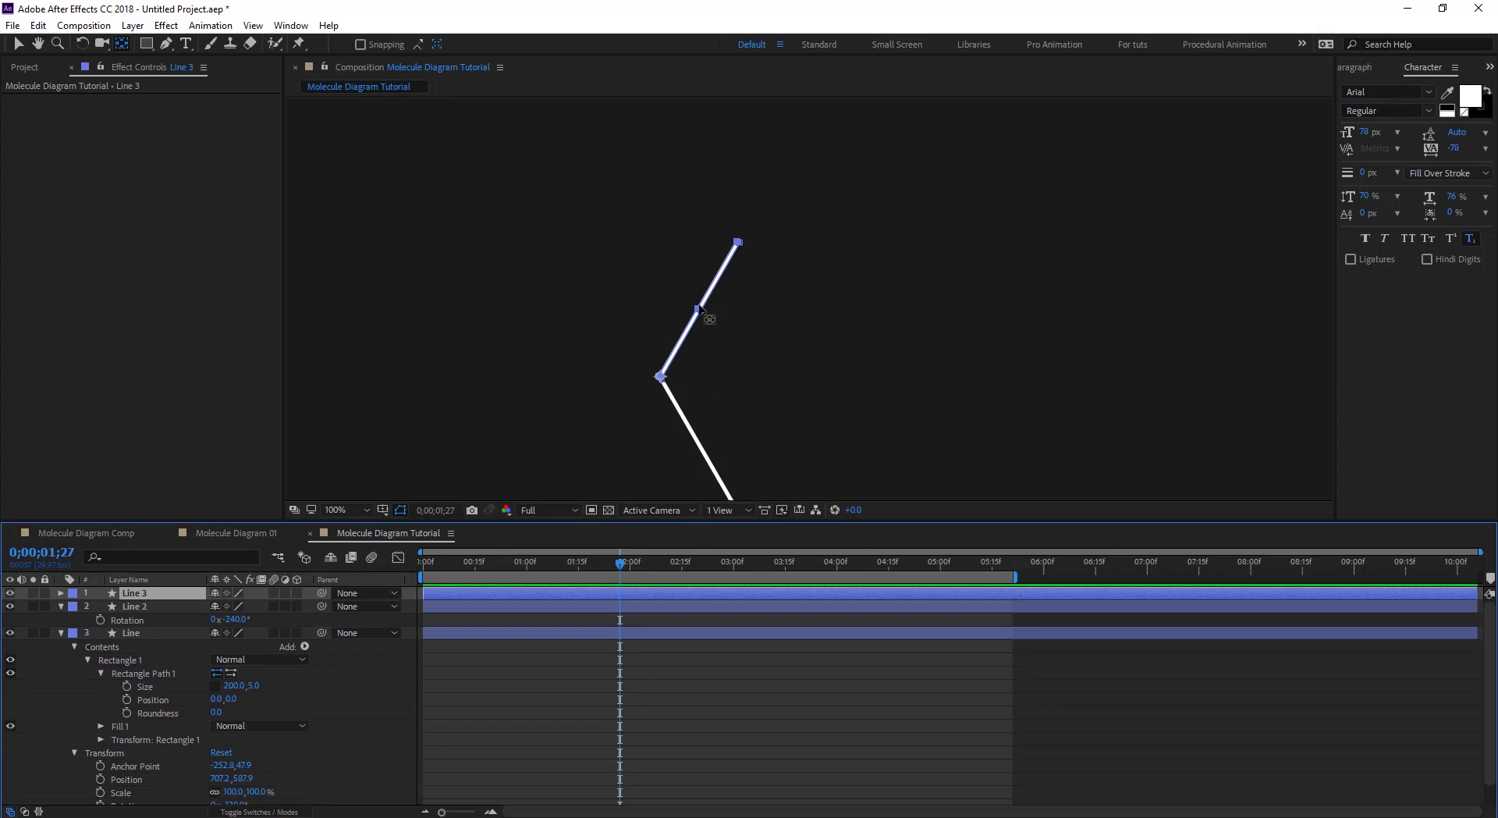
drag(666, 374, 737, 241)
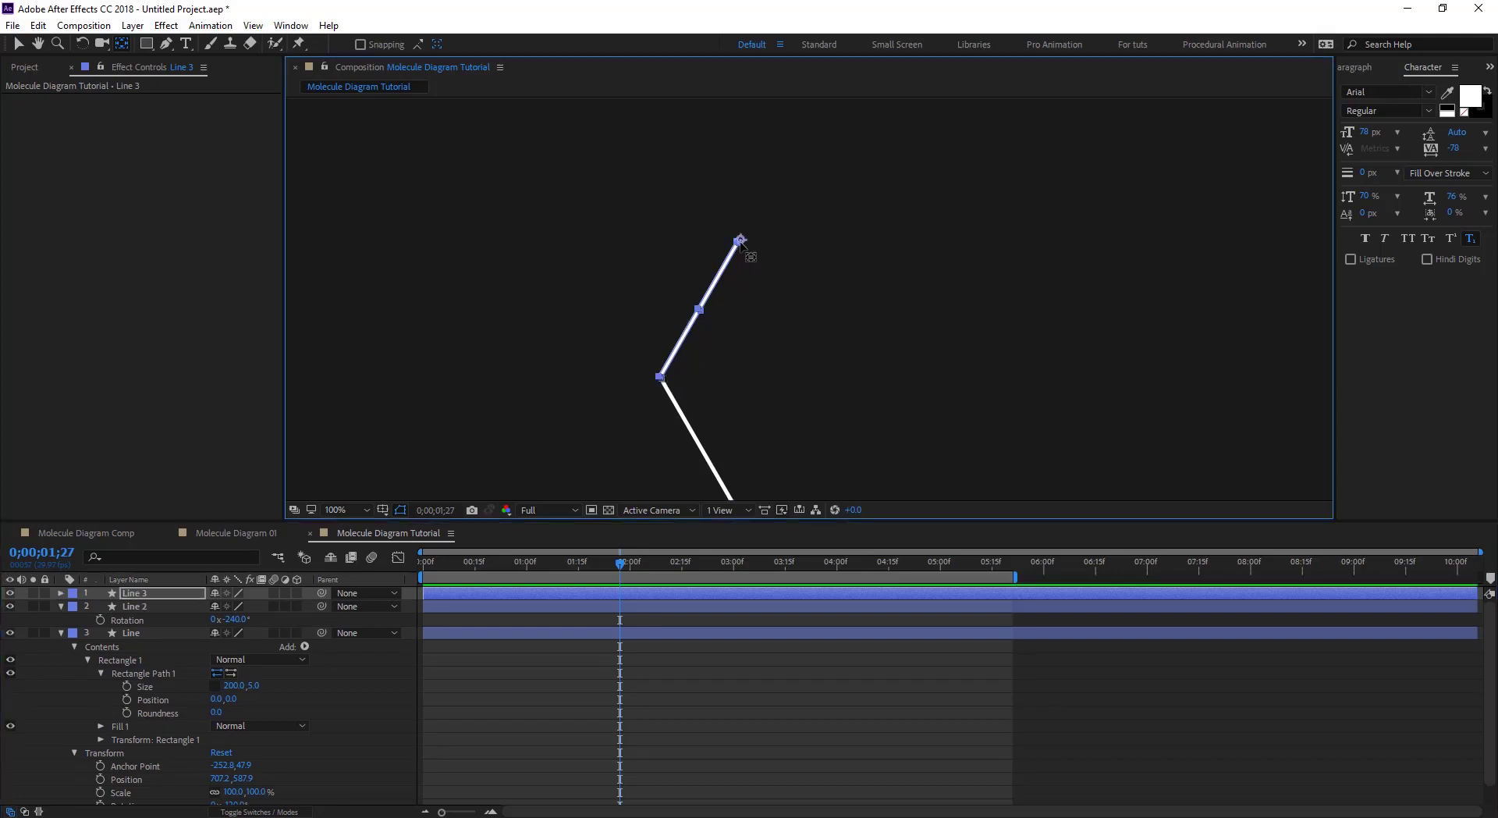
scroll(744, 246, up, 3)
drag(466, 230, 709, 659)
drag(635, 214, 688, 280)
drag(579, 309, 564, 328)
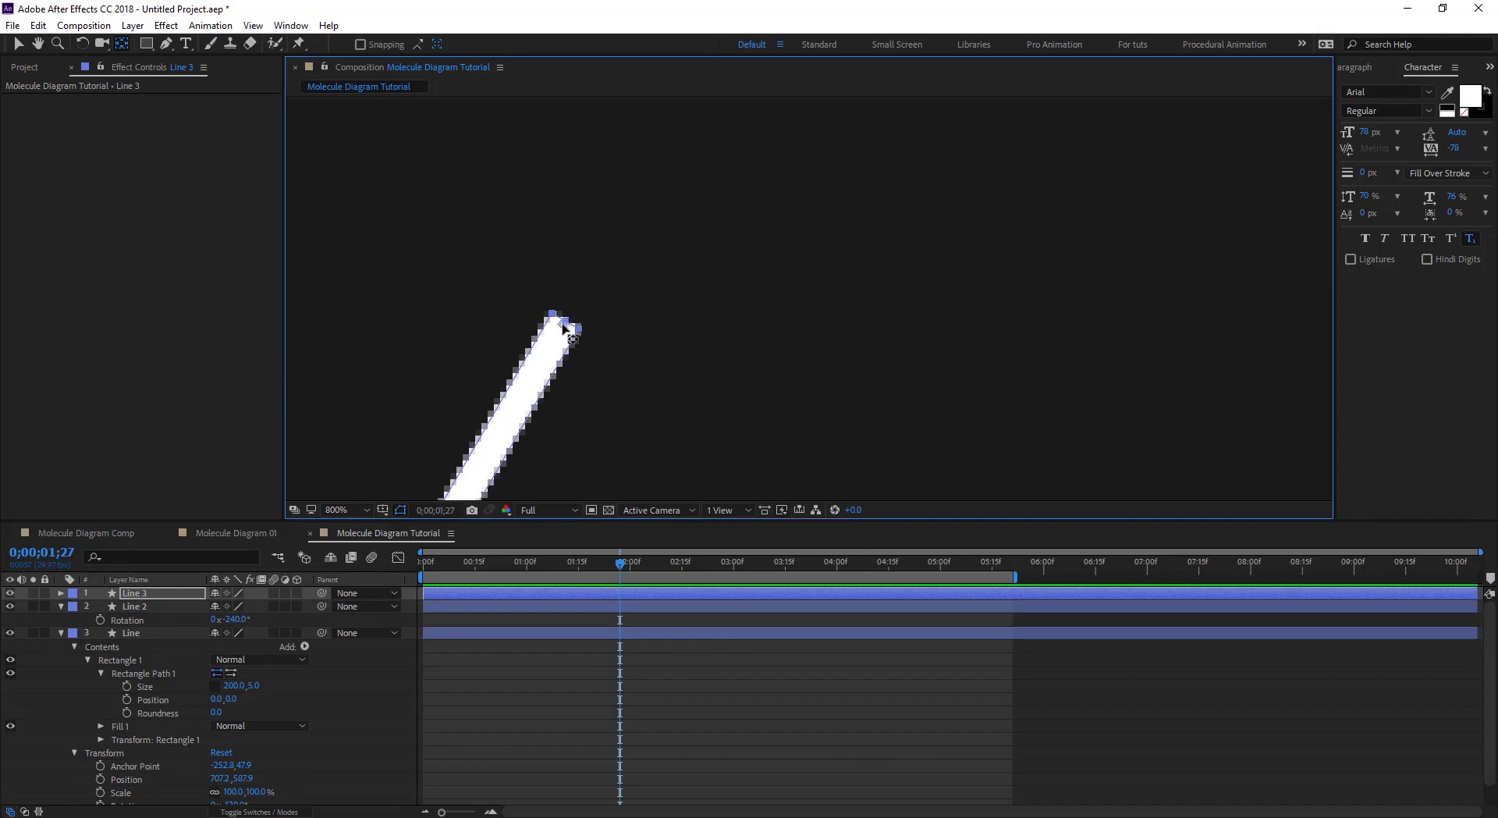
Reveal the Line 3 layer's rotation and rotate it a further -120°, to -1x+0.0°
key(r)
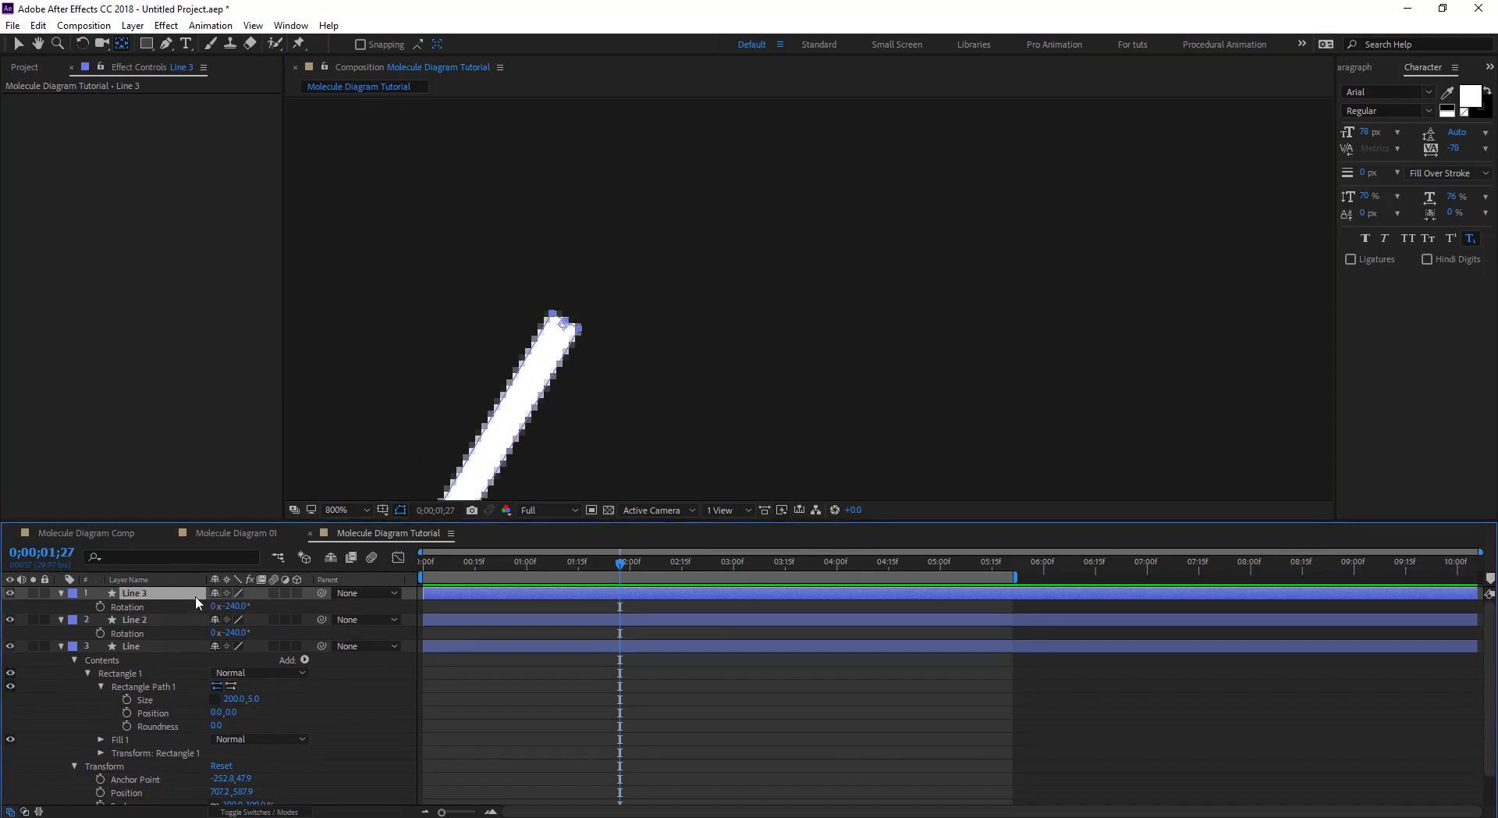
click(242, 605)
text(-120)
key(Return)
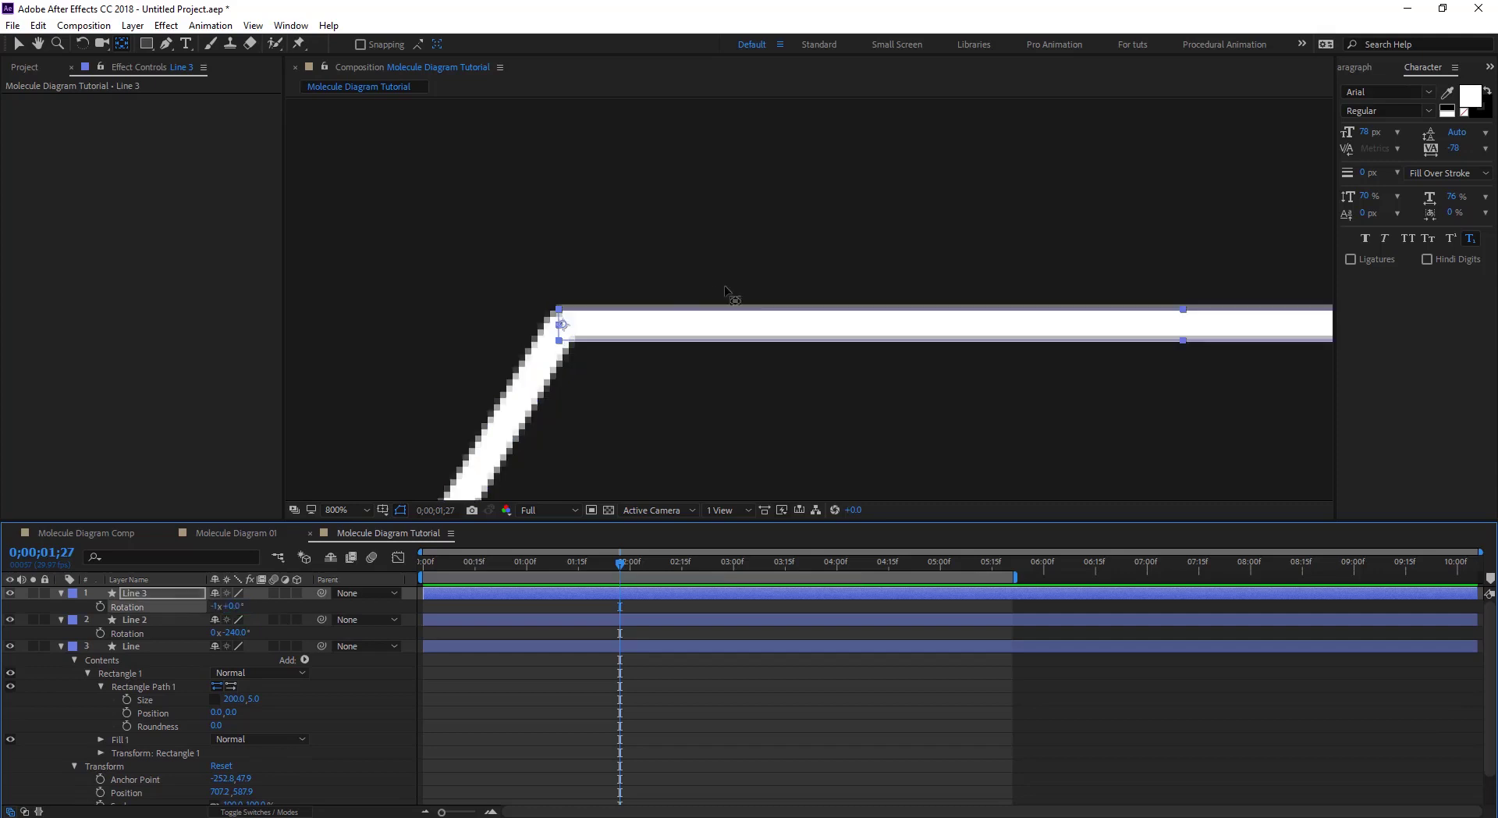
Duplicate the horizontal Line 3 layer and move the copy's anchor point to its free right end
scroll(741, 303, down, 1)
drag(993, 348, 662, 324)
key(y)
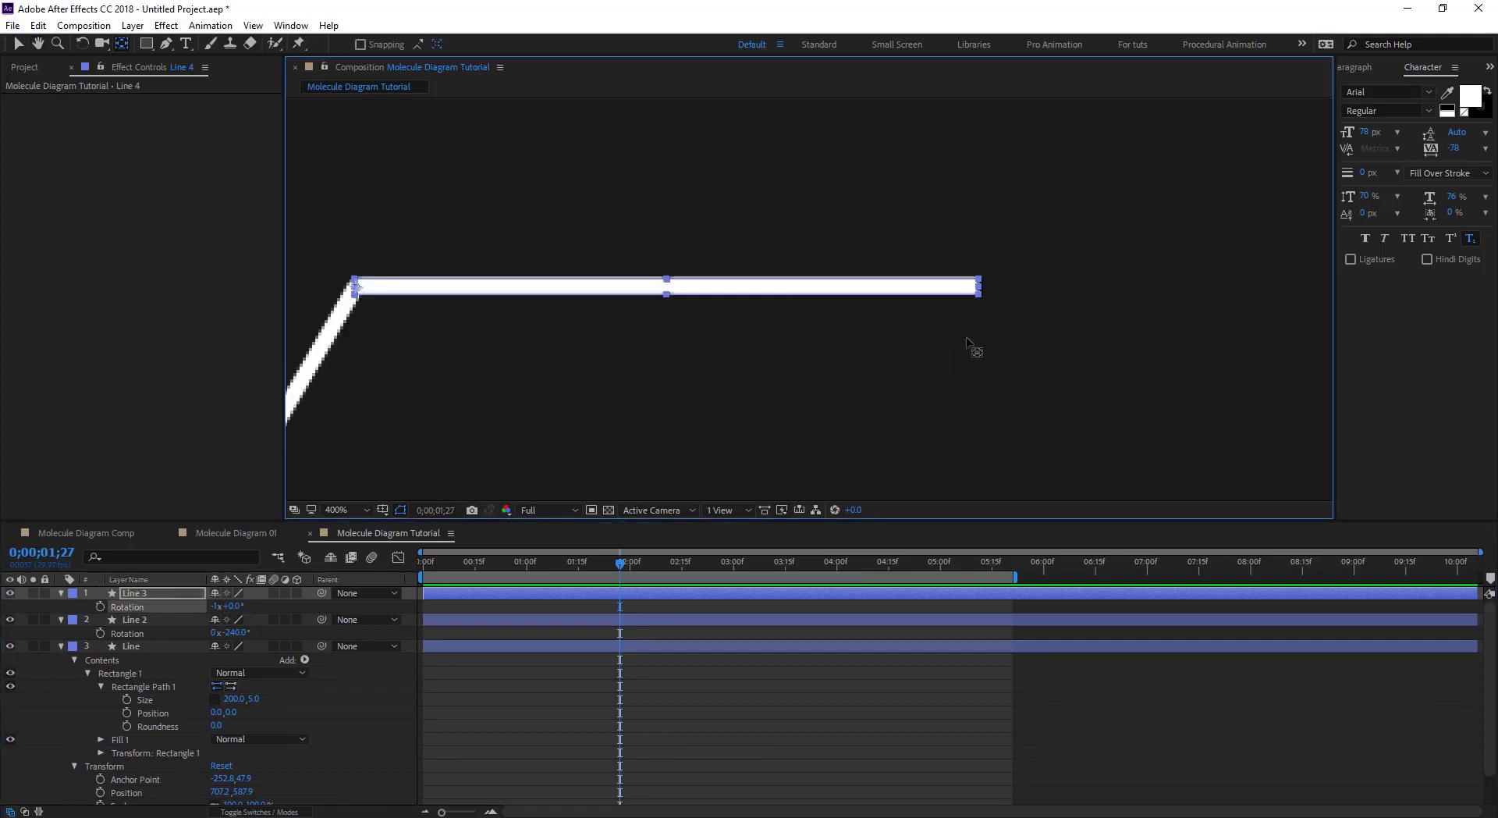
key(ctrl+d)
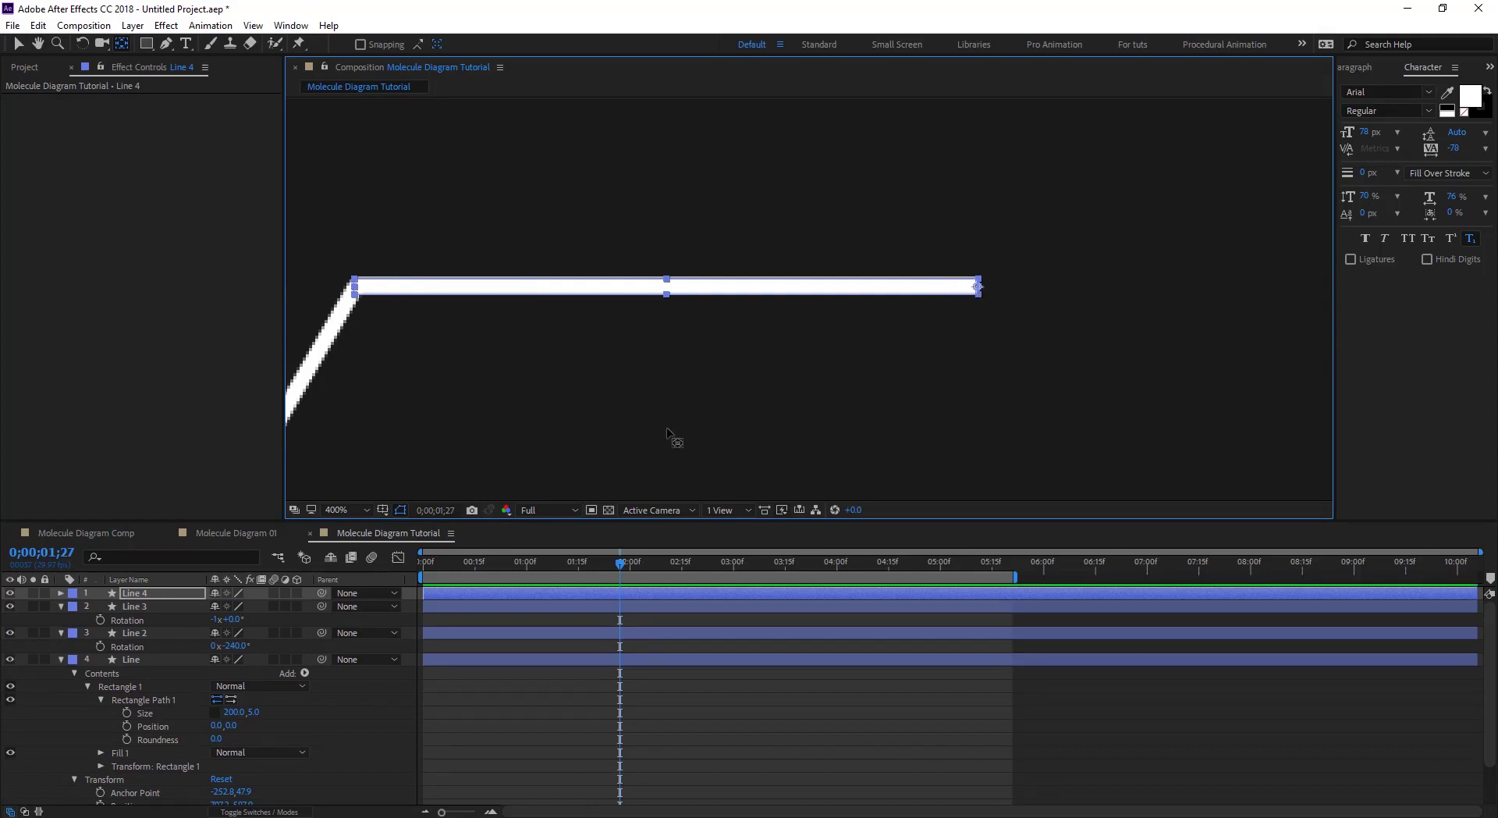
Reveal the Line 4 layer's rotation and set it to -1x-120.0°
key(r)
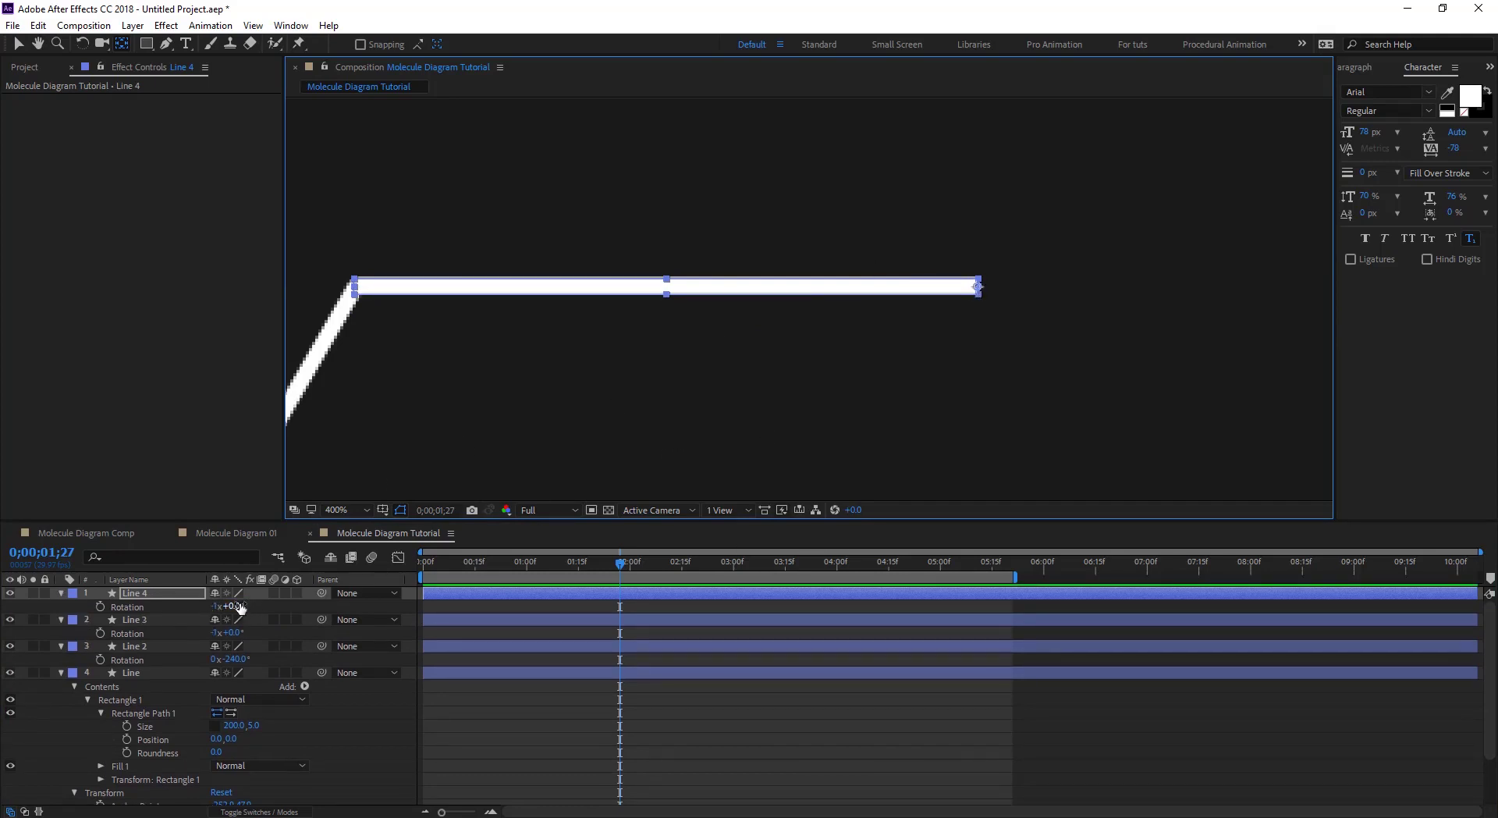
click(234, 606)
key(Return)
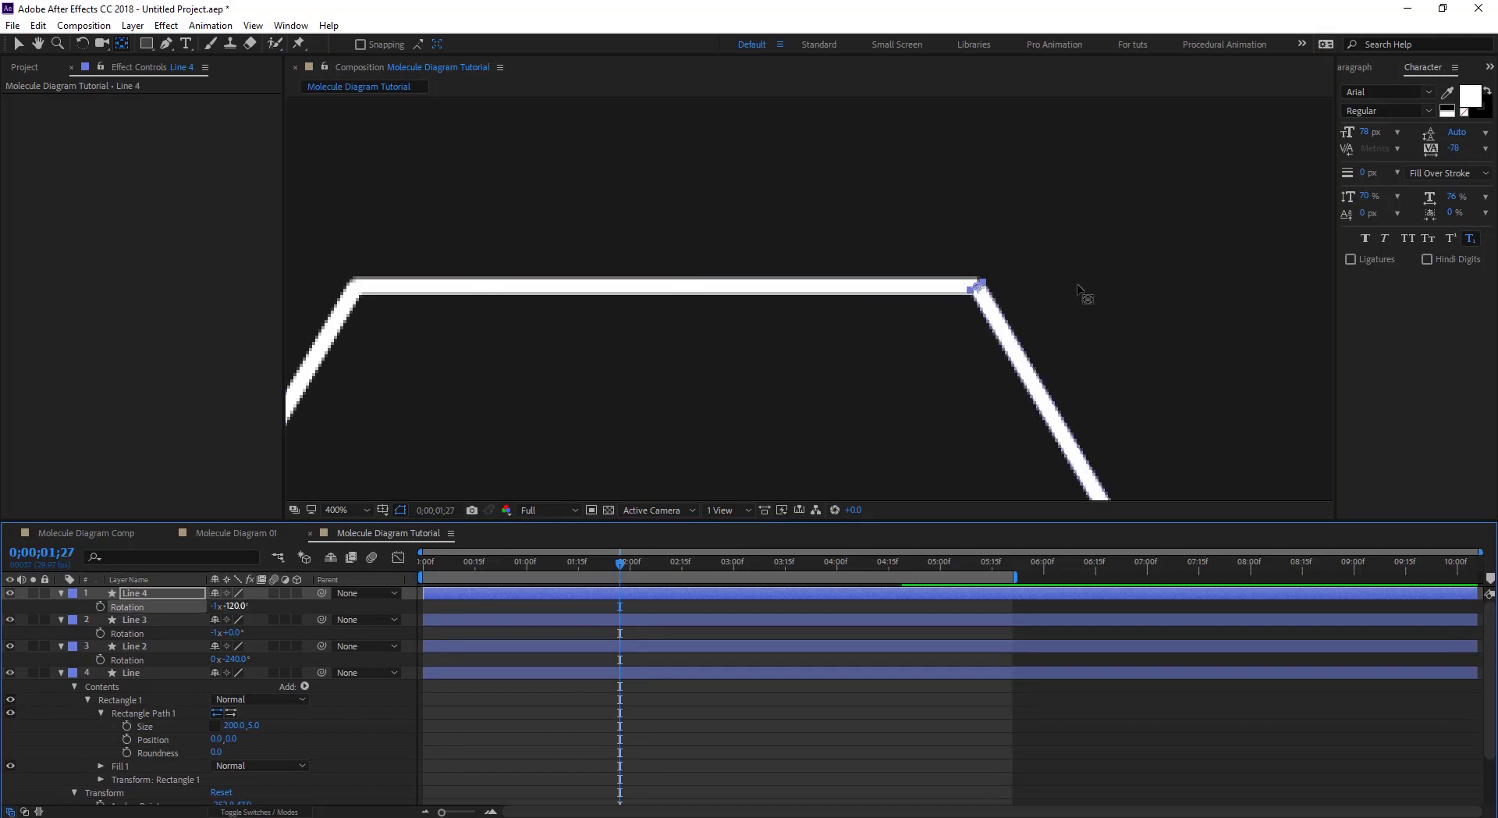
Move the Line 4 layer's anchor point to the centre of its lower end
key(space)
drag(1013, 405, 655, 281)
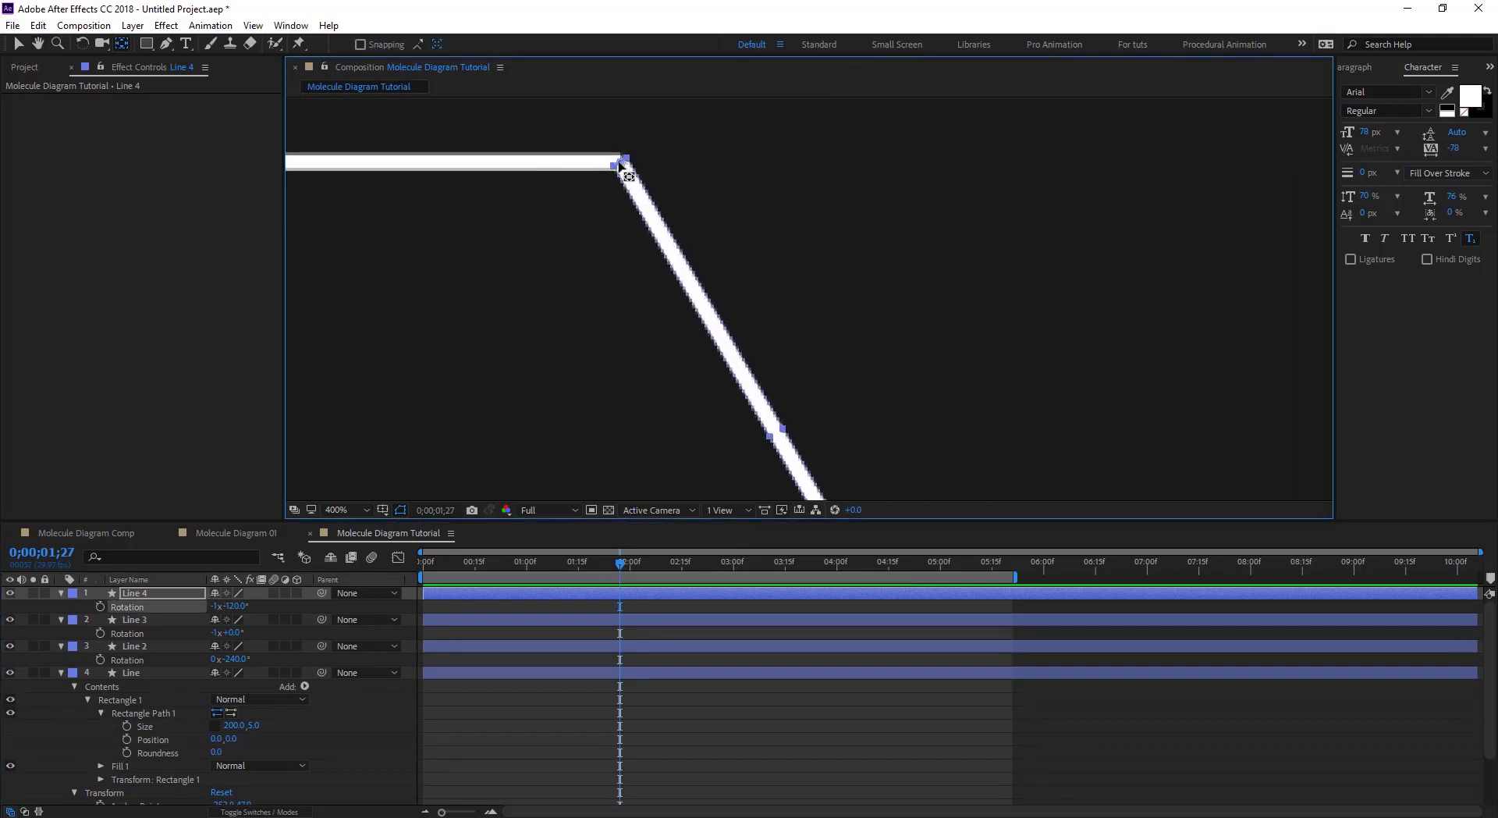
drag(621, 163, 797, 466)
drag(740, 373, 694, 351)
key(space)
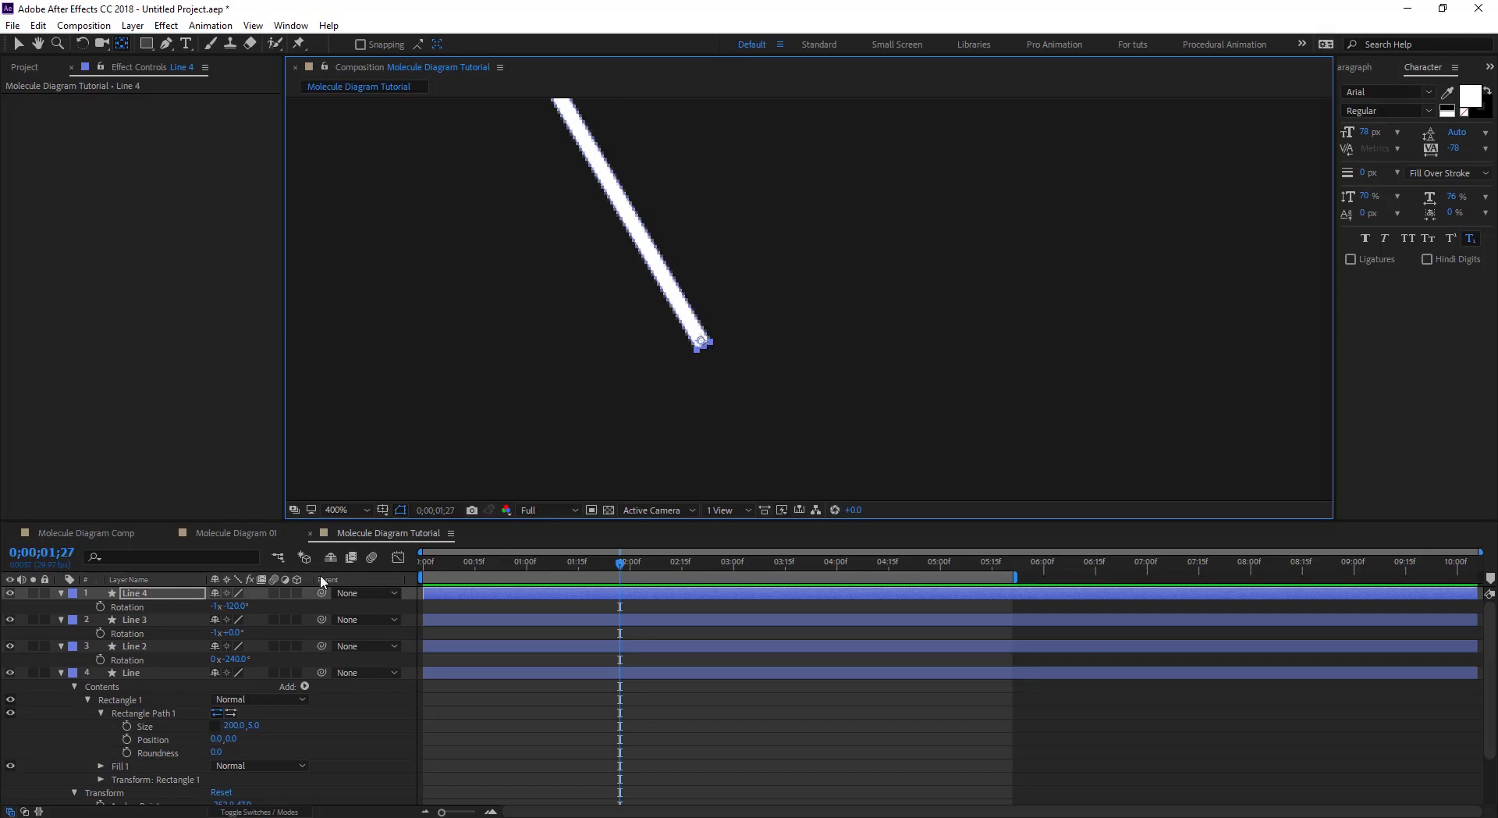
Try rotating the Line 4 layer a further -120° about its lower end, and undo the rotation
click(236, 606)
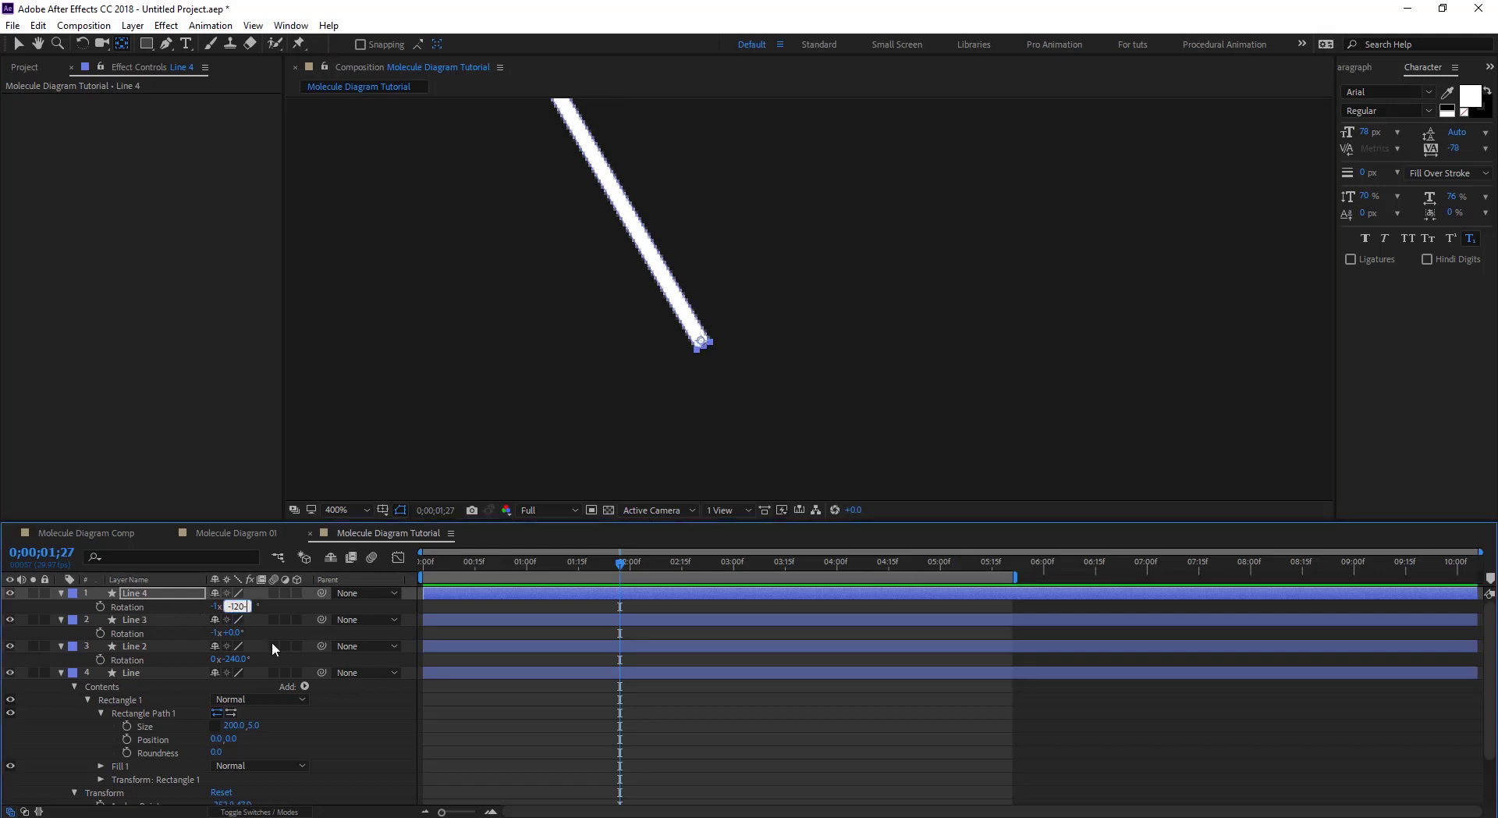
text(-120)
key(Return)
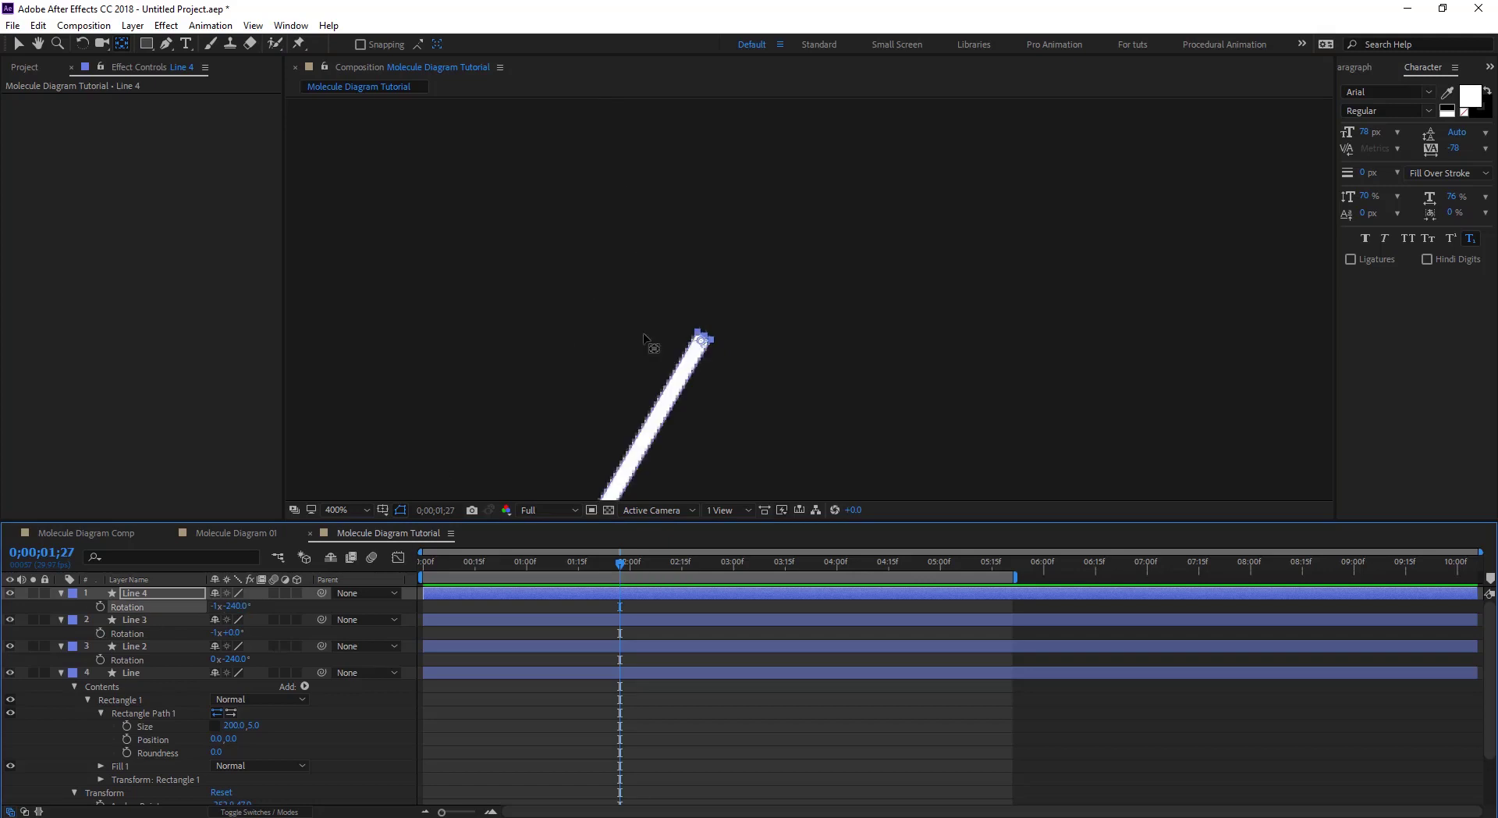
key(ctrl+z)
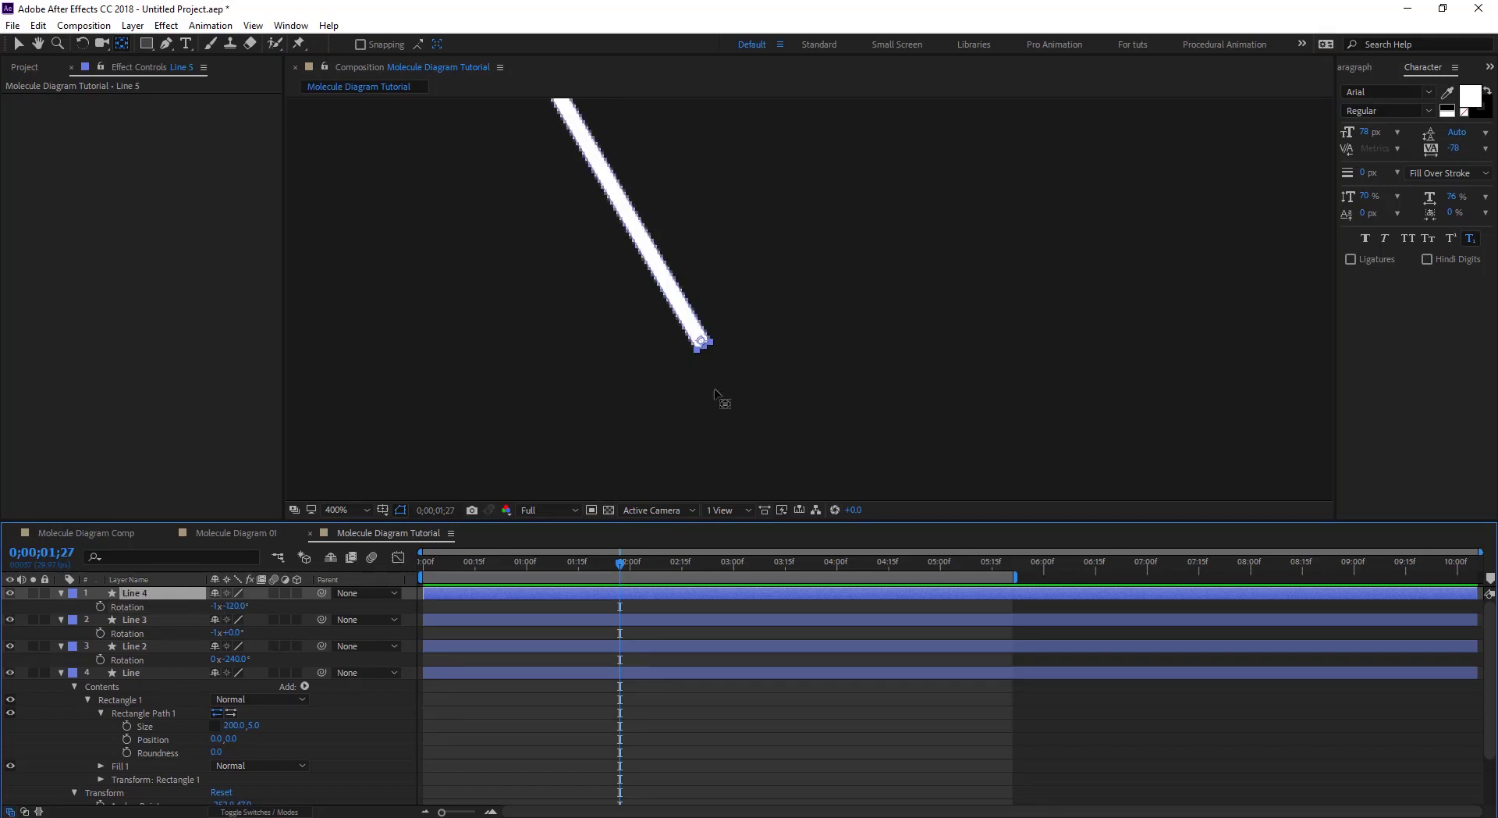
Duplicate the Line 4 layer and set the copy's rotation to -1x-240.0°
key(ctrl+d)
key(comma)
key(comma)
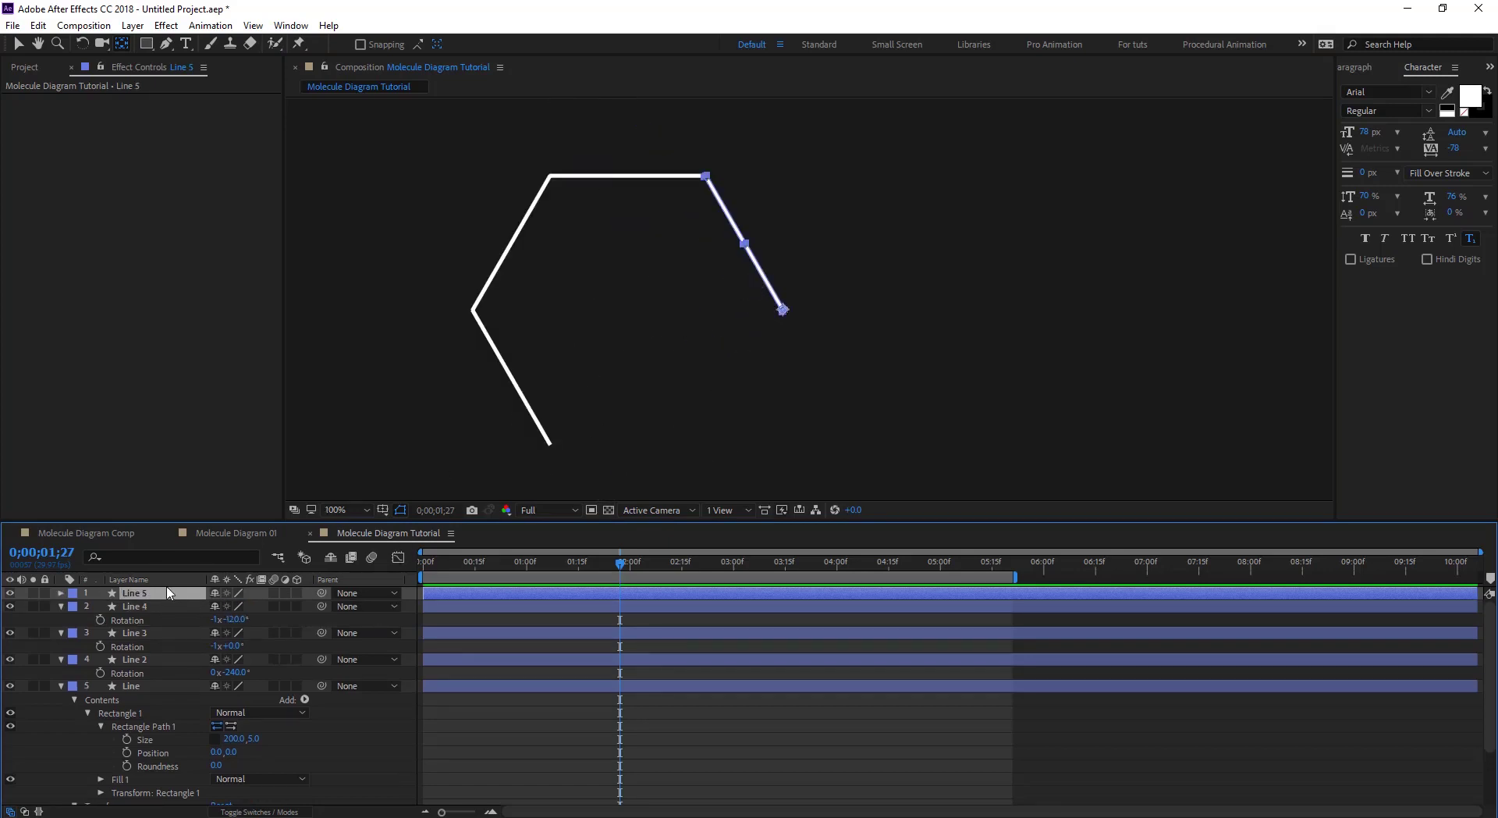
key(r)
click(236, 606)
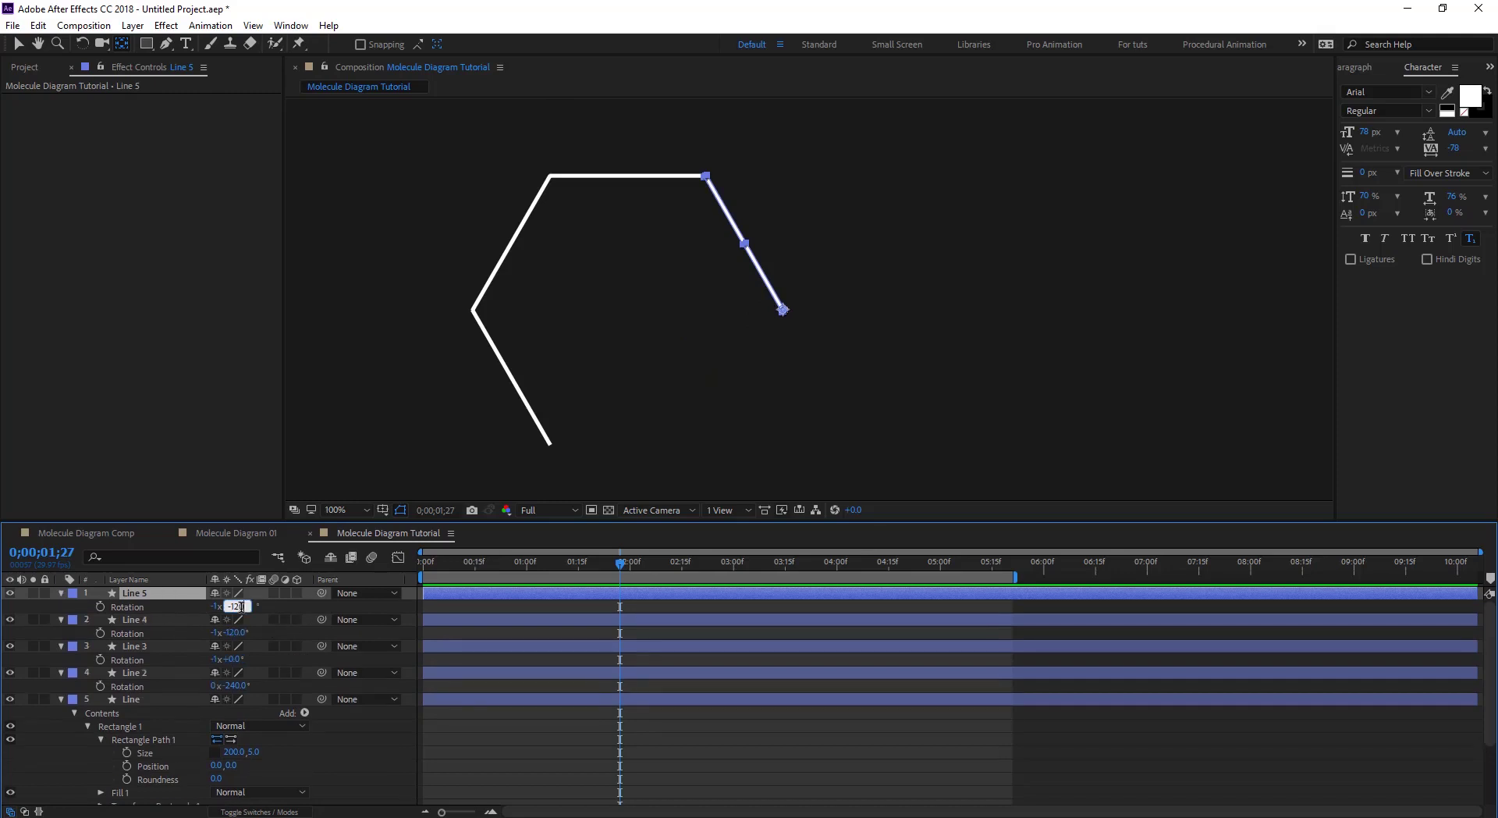
text(-240)
key(Return)
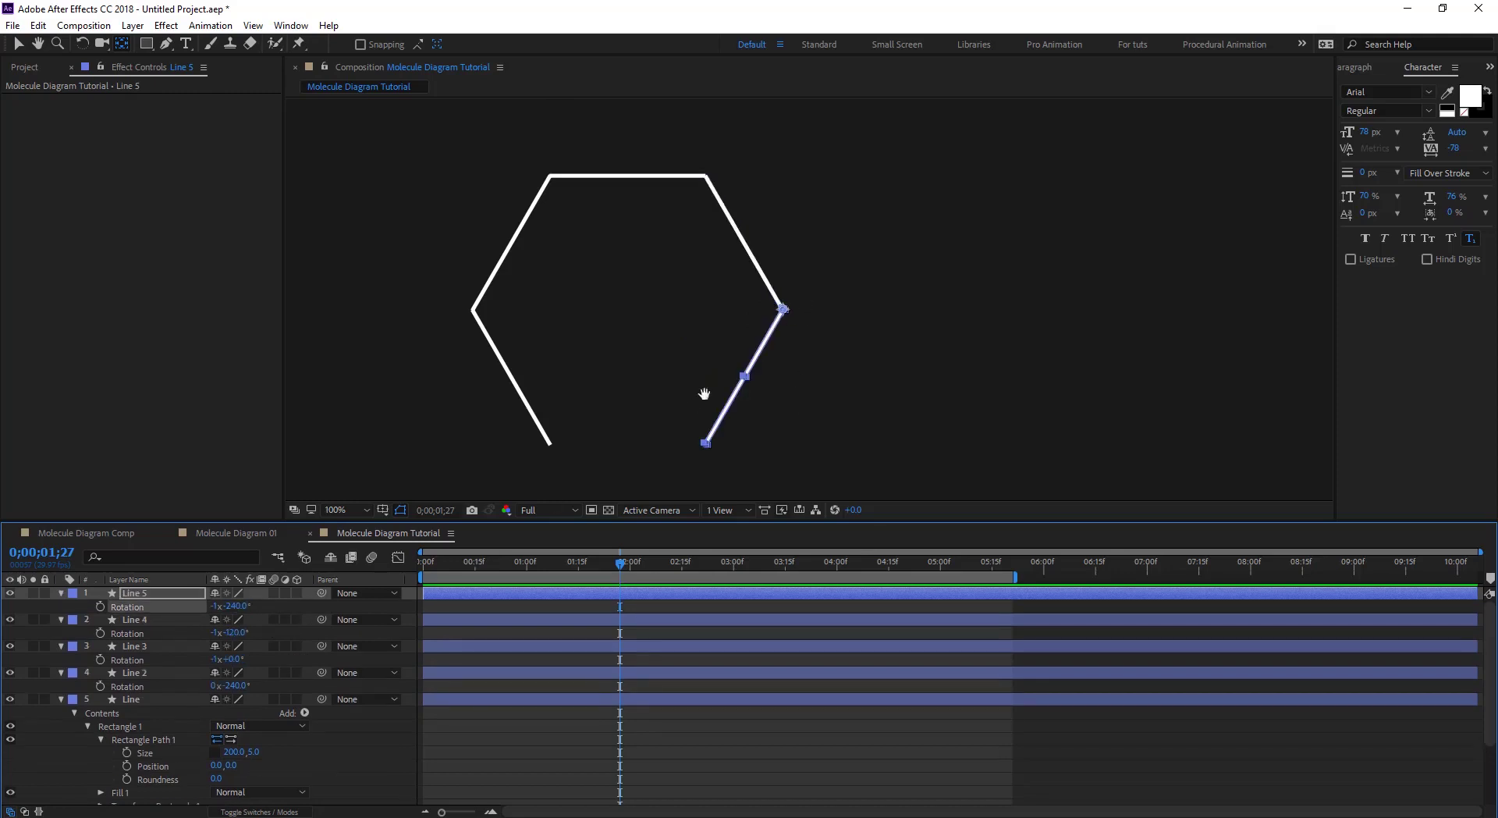
Move the Line 5 layer's anchor point to its lower end, and toggle the layer's visibility off and on to check it
drag(702, 394, 727, 335)
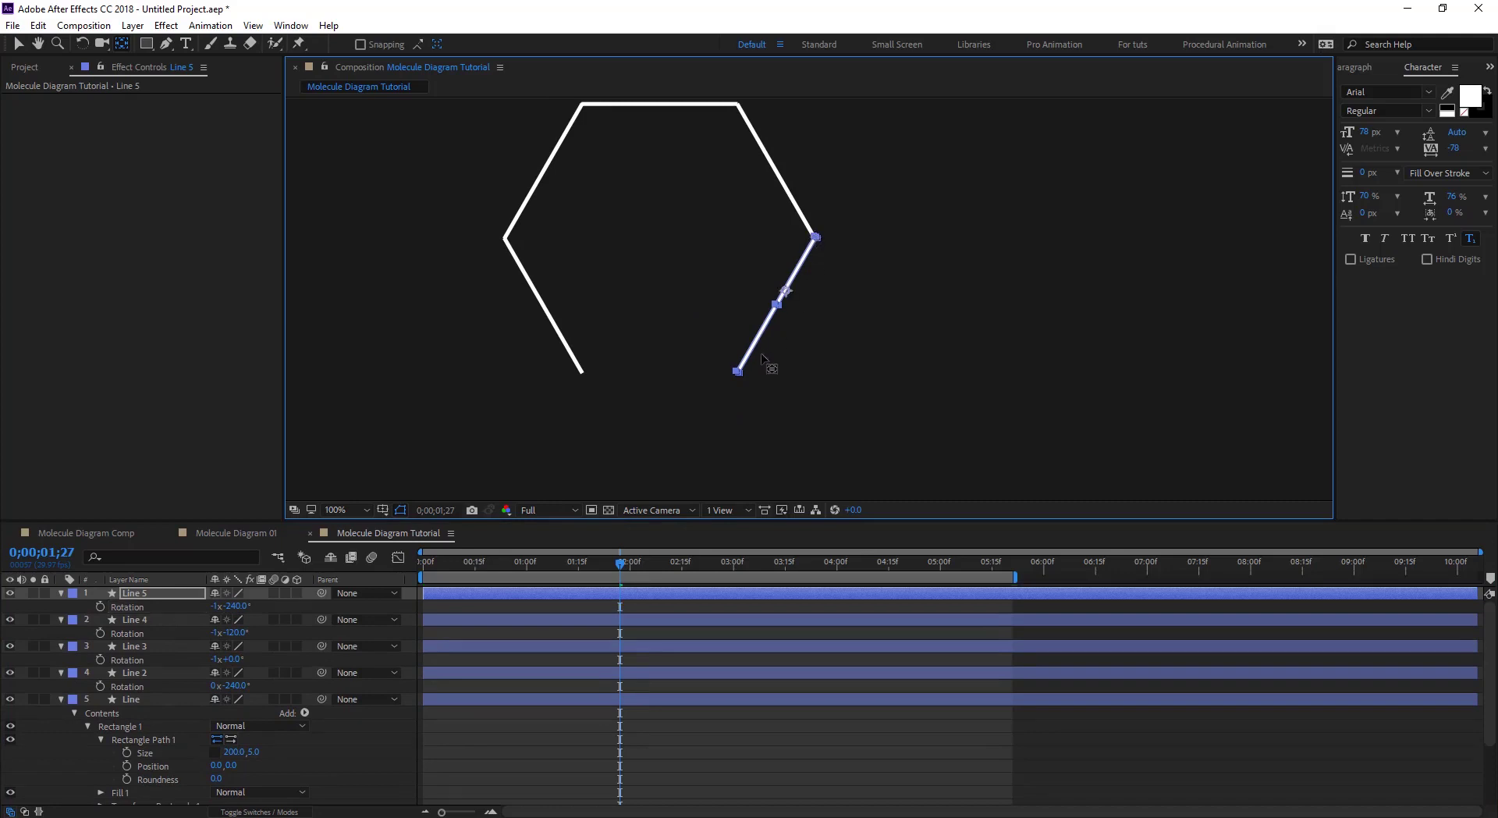
scroll(739, 373, up, 5)
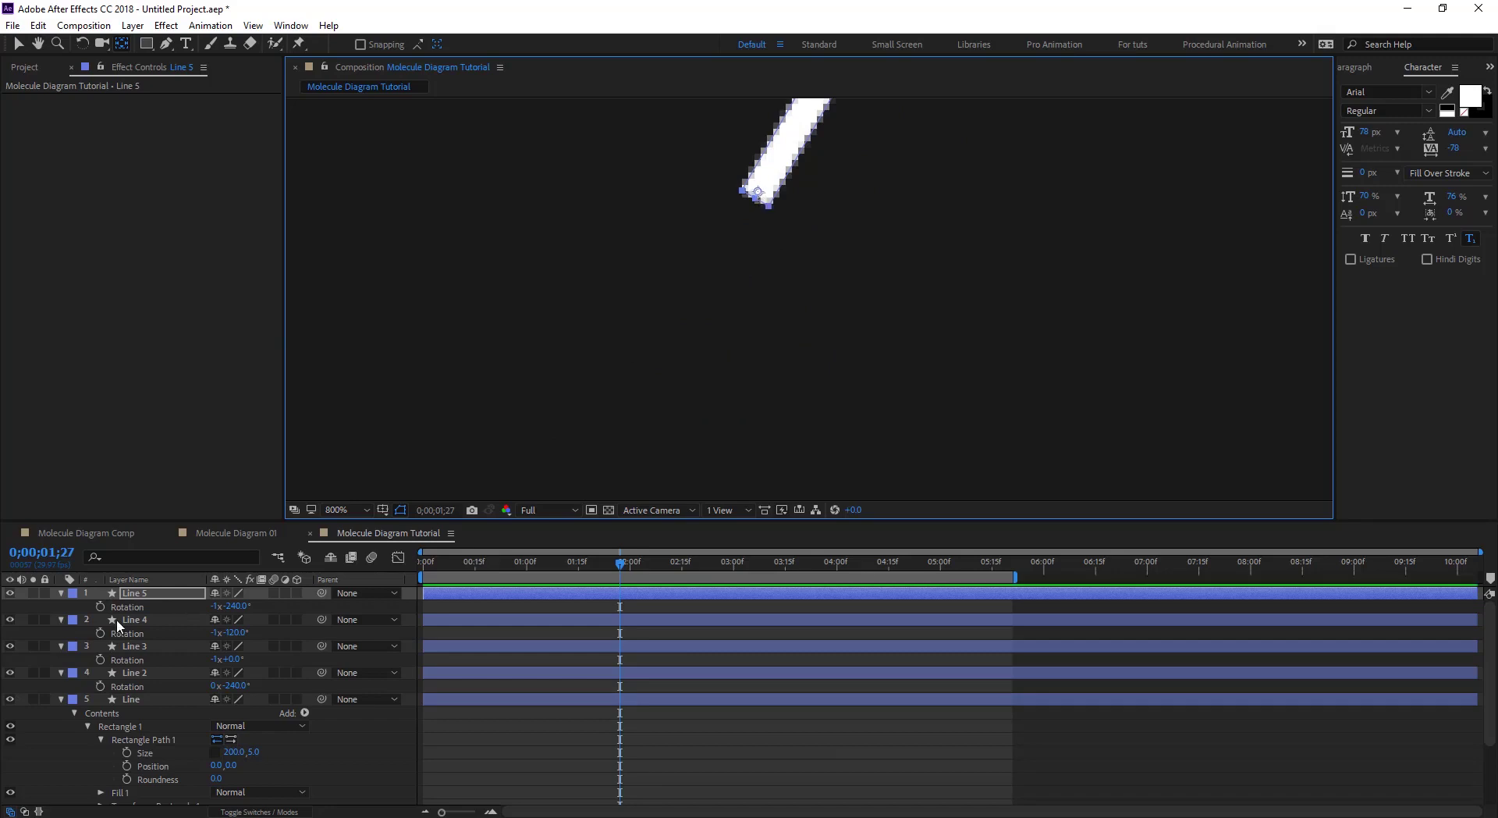
click(166, 594)
scroll(776, 258, down, 2)
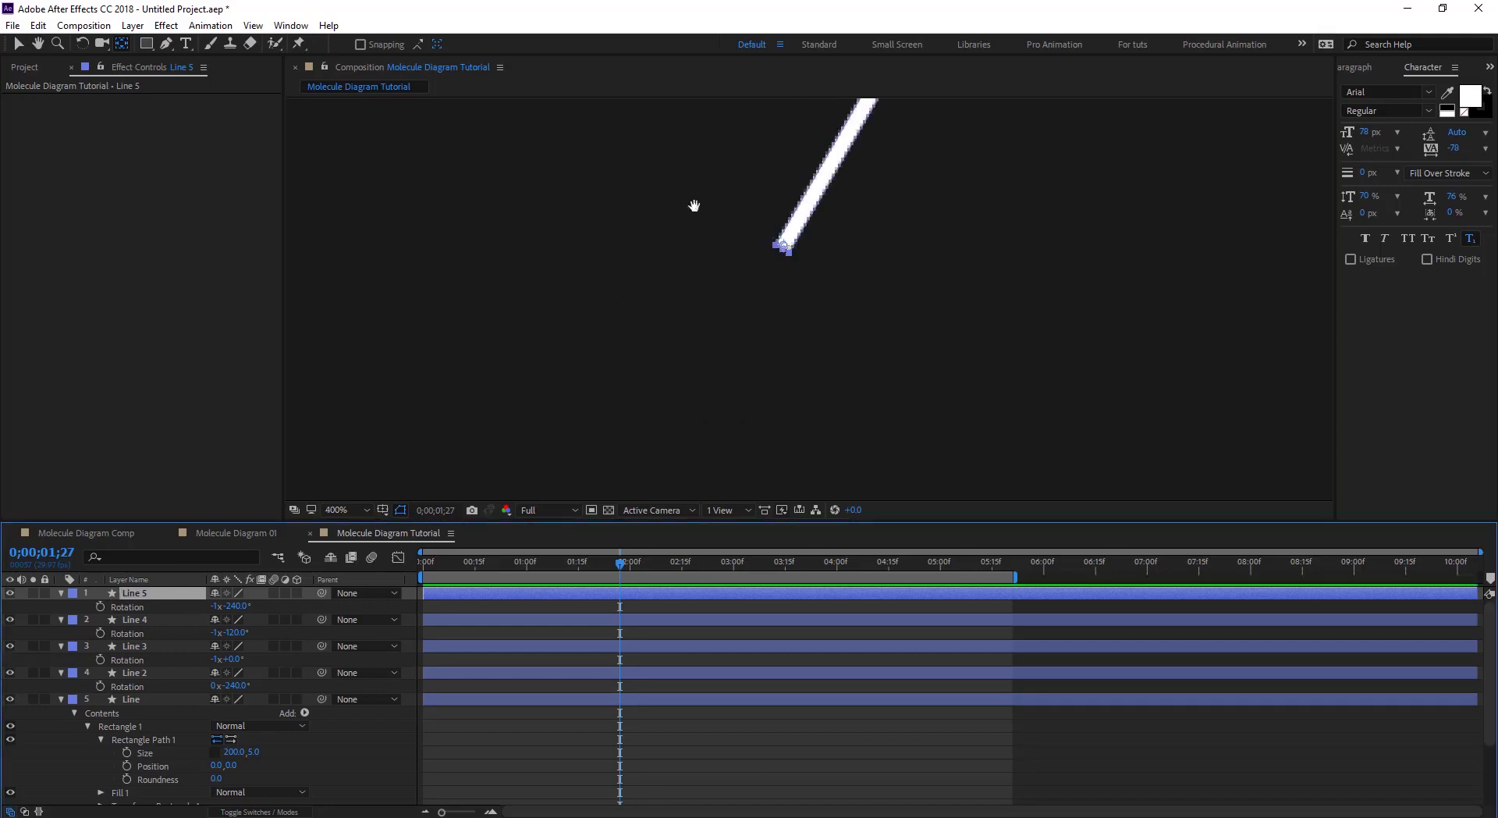
click(10, 593)
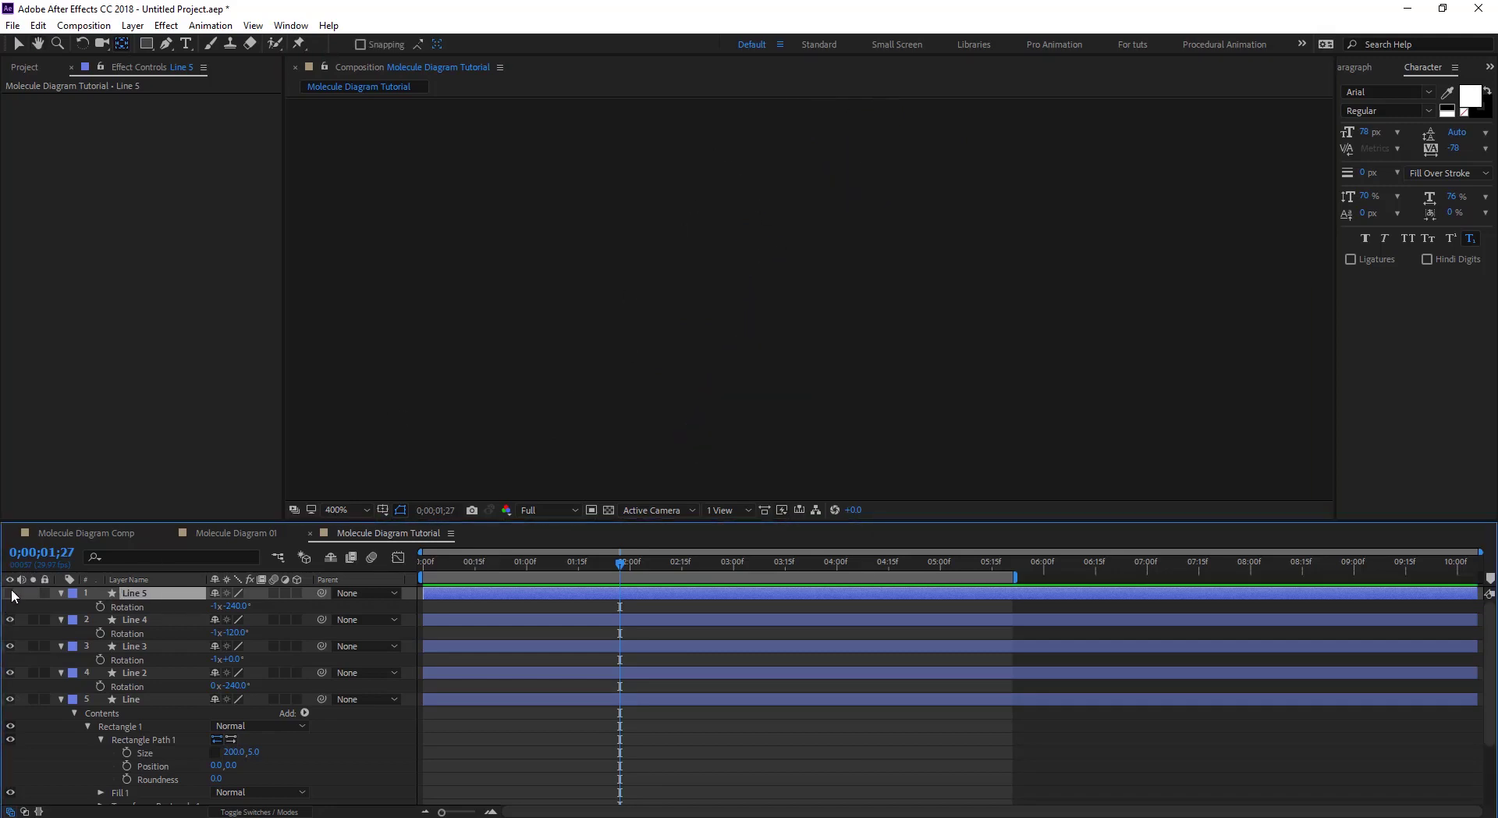
click(10, 593)
Duplicate the Line 5 layer and rotate the copy a further -120°, to -2x+0.0°, to close the hexagon
key(ctrl+d)
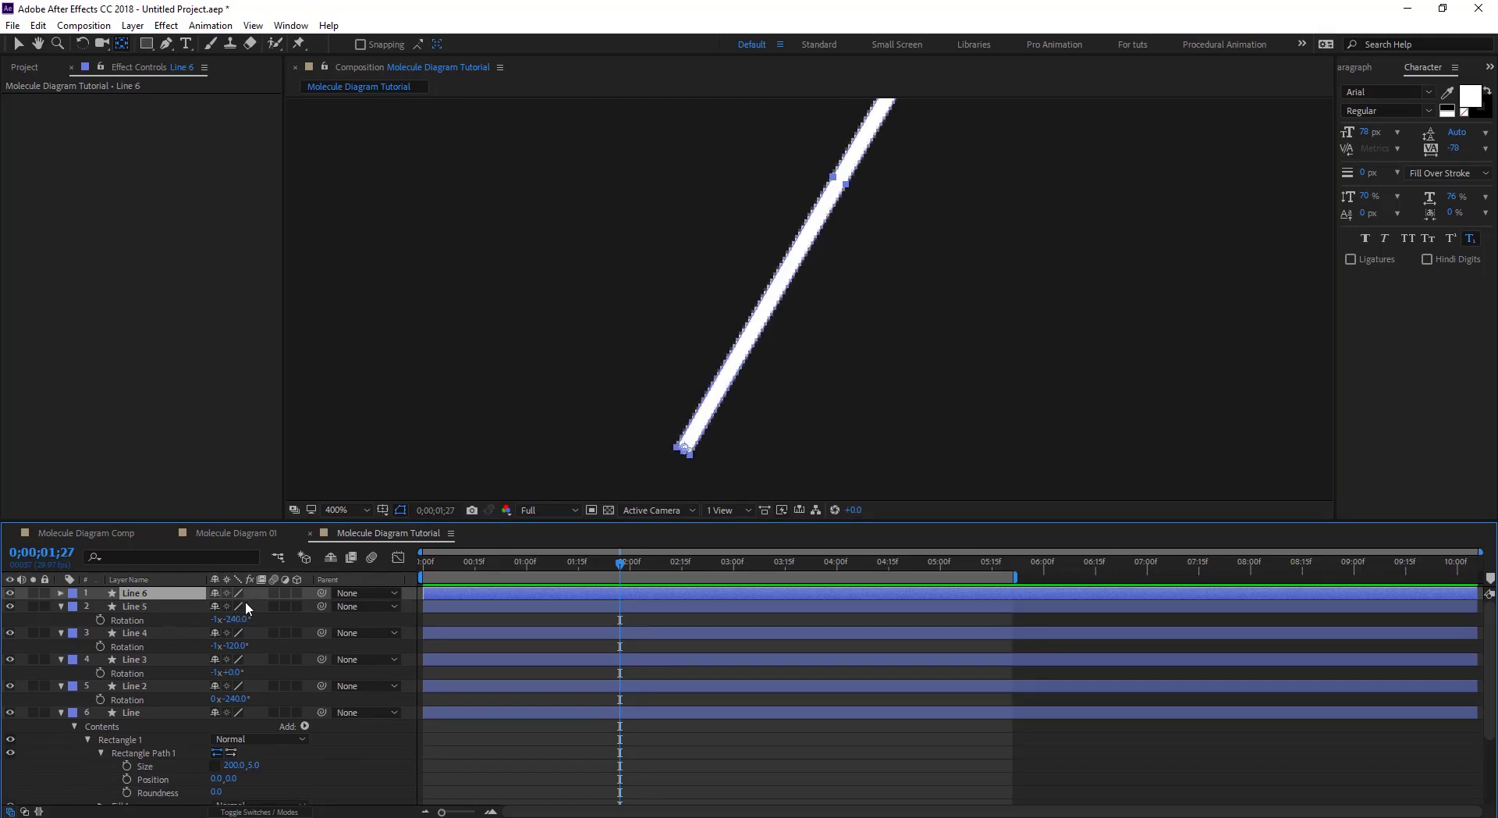
click(234, 606)
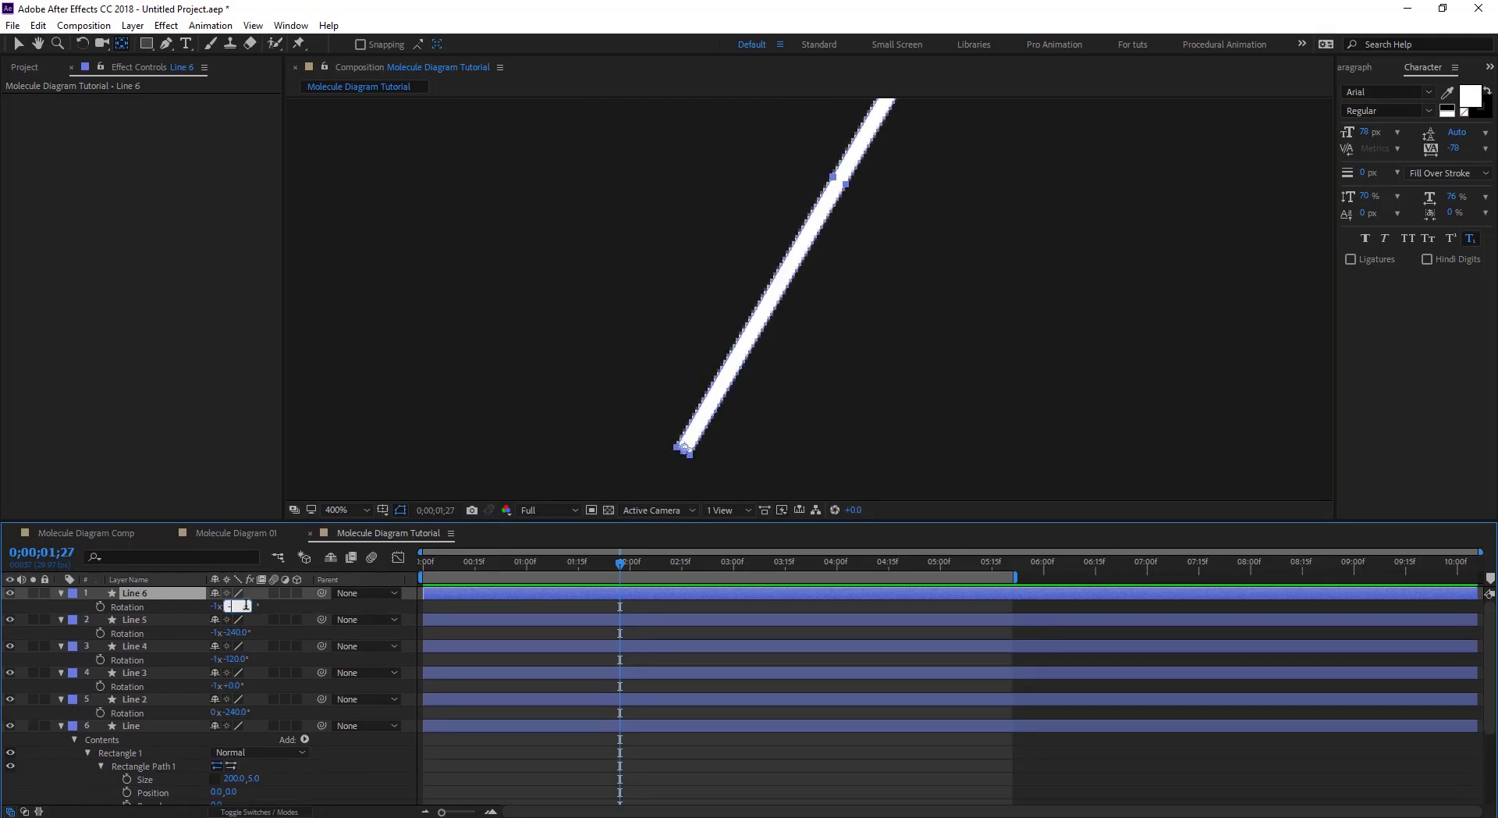
text(-240)
text(-120)
key(Return)
scroll(672, 267, down, 2)
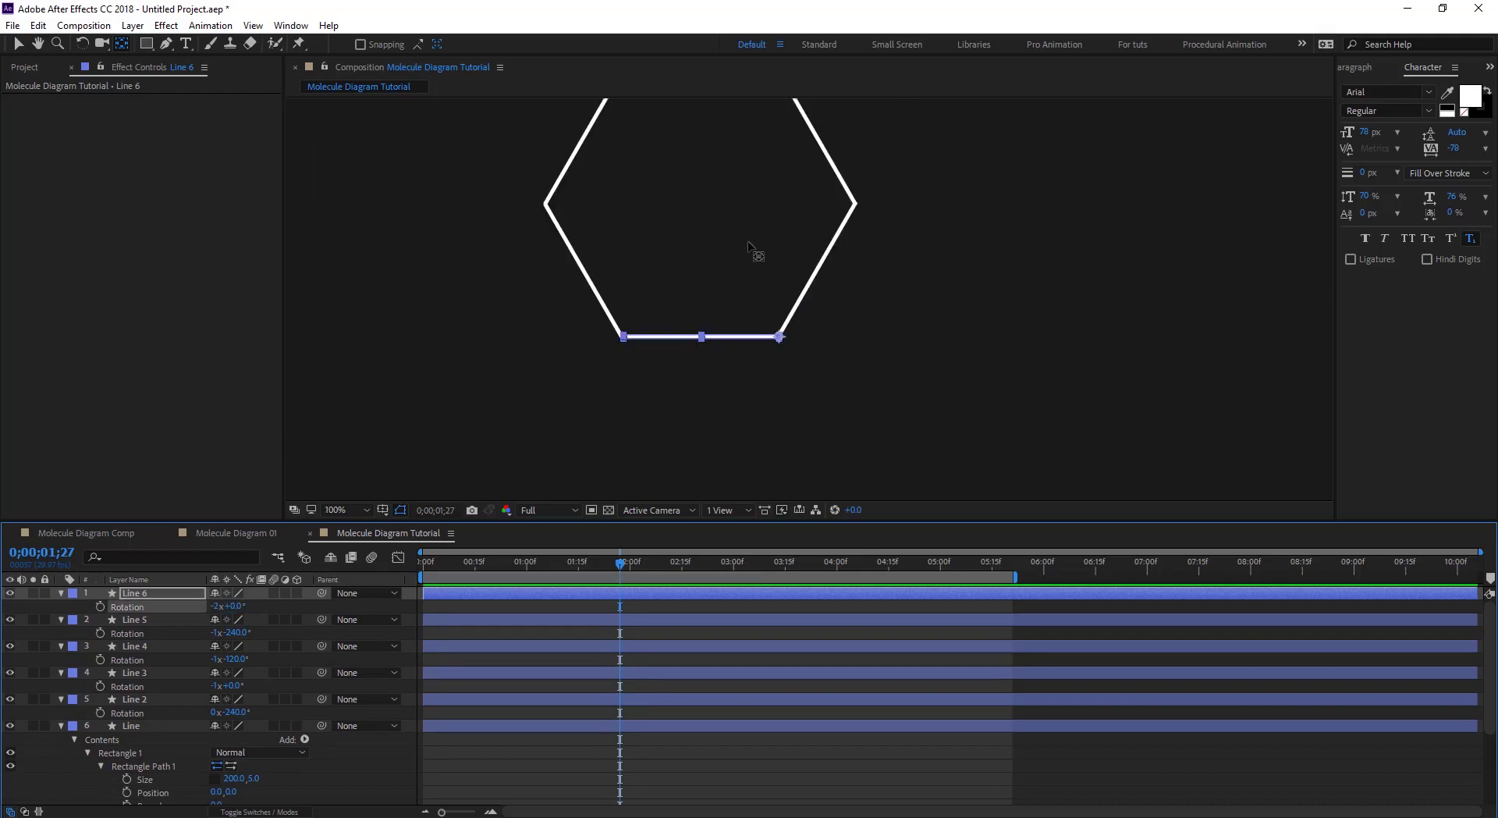
Deselect the line layers, add a null object, and move it to the middle of the hexagon
drag(689, 192, 828, 291)
click(719, 776)
key(y)
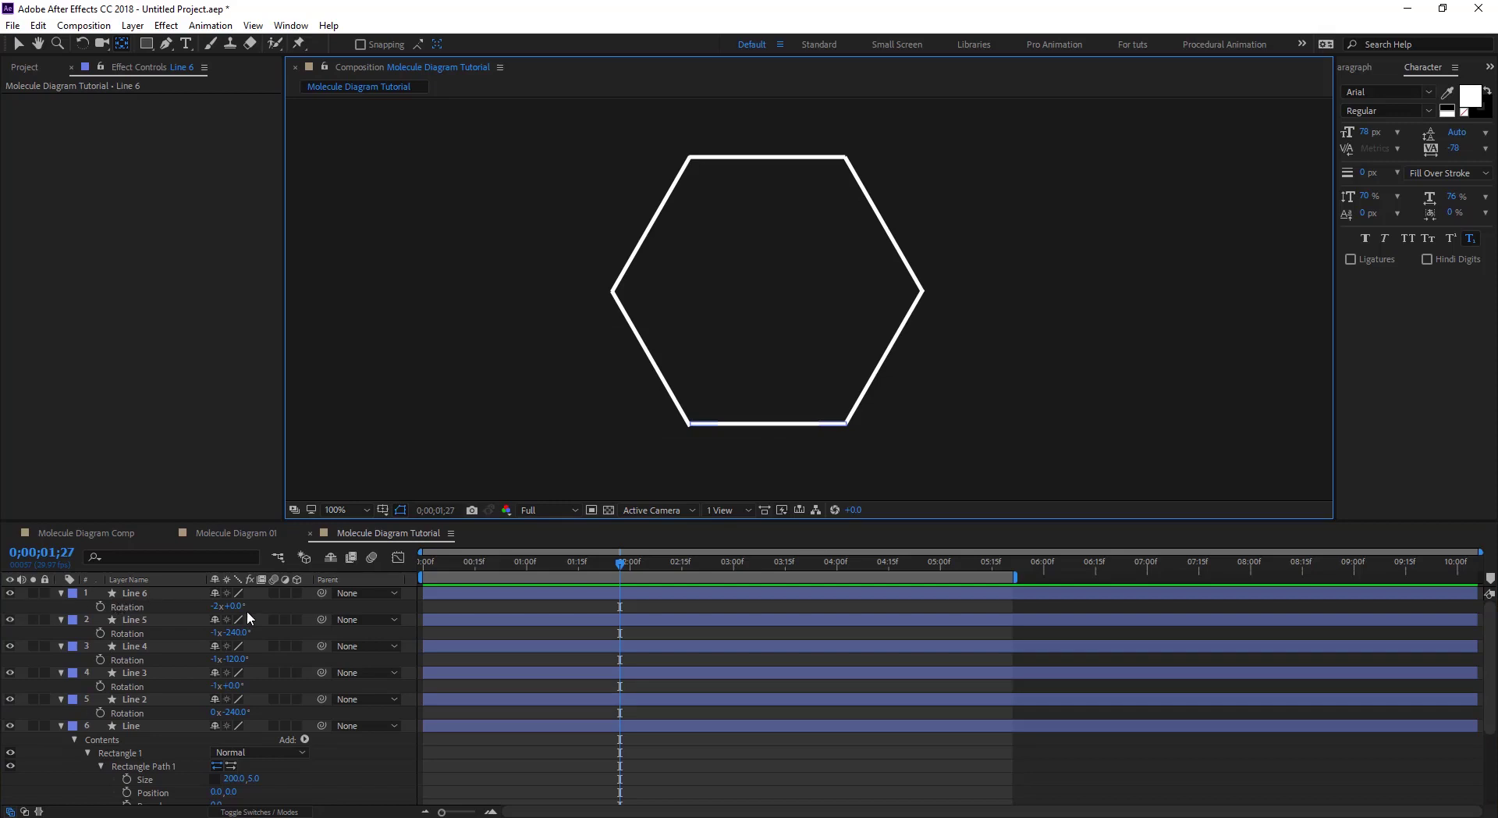
key(ctrl+alt+shift+y)
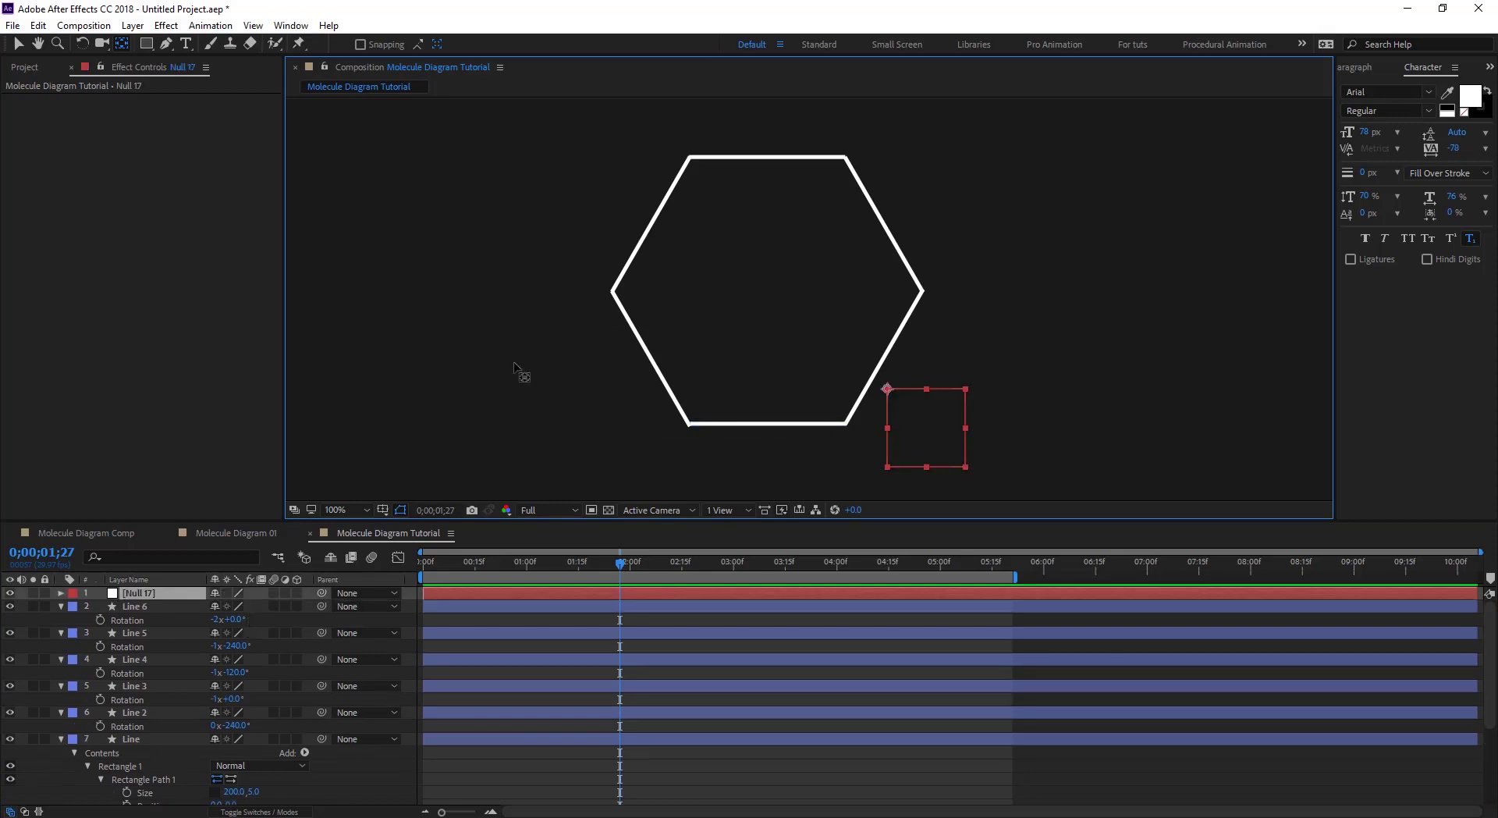
key(v)
drag(940, 425, 792, 291)
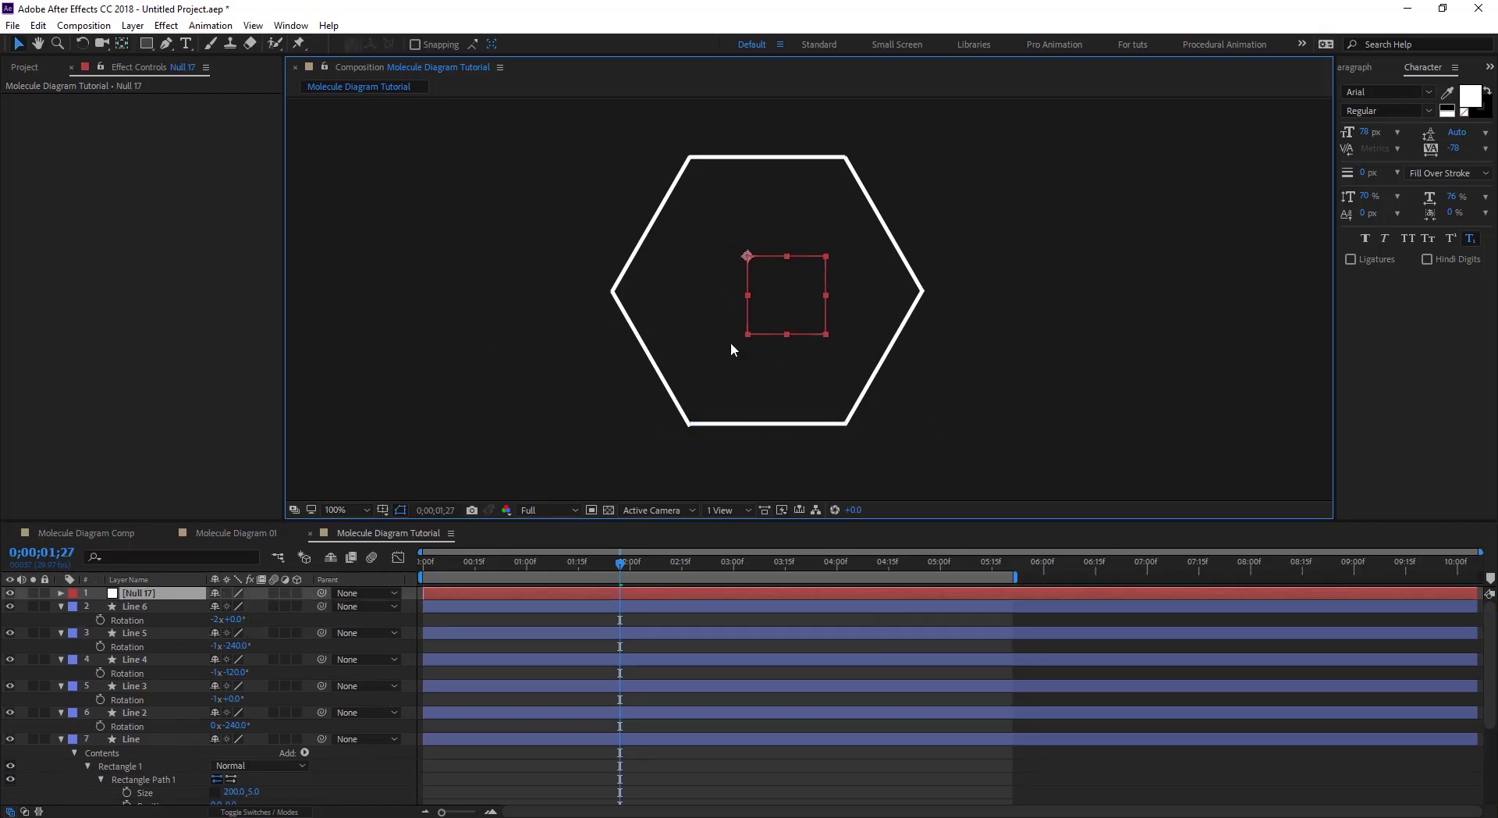
Center the null object's anchor point, scale the null to 344%, and center it over the hexagon
key(s)
drag(234, 606, 375, 611)
drag(815, 402, 752, 360)
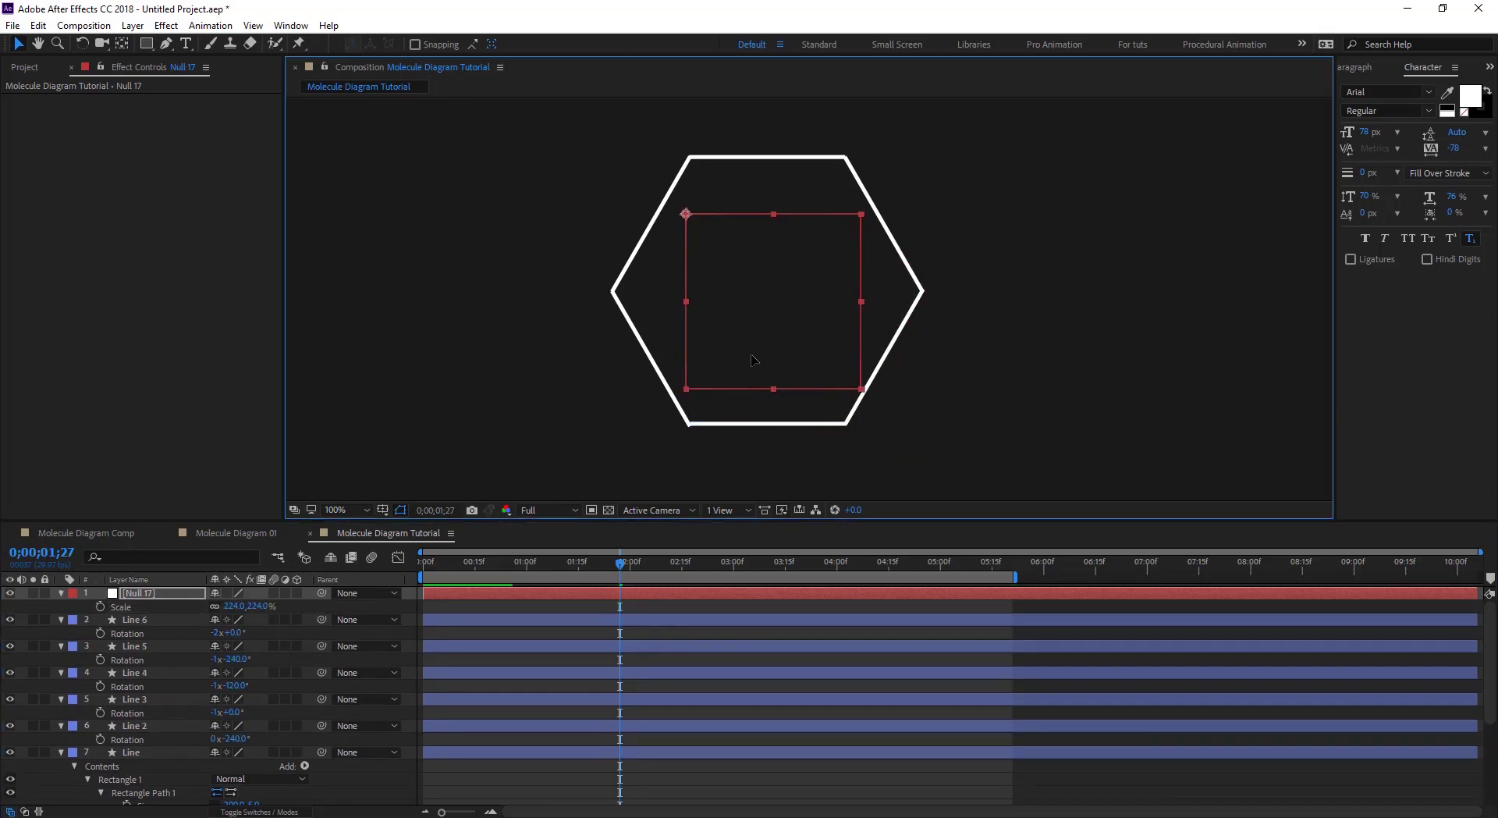
key(ctrl+alt+Home)
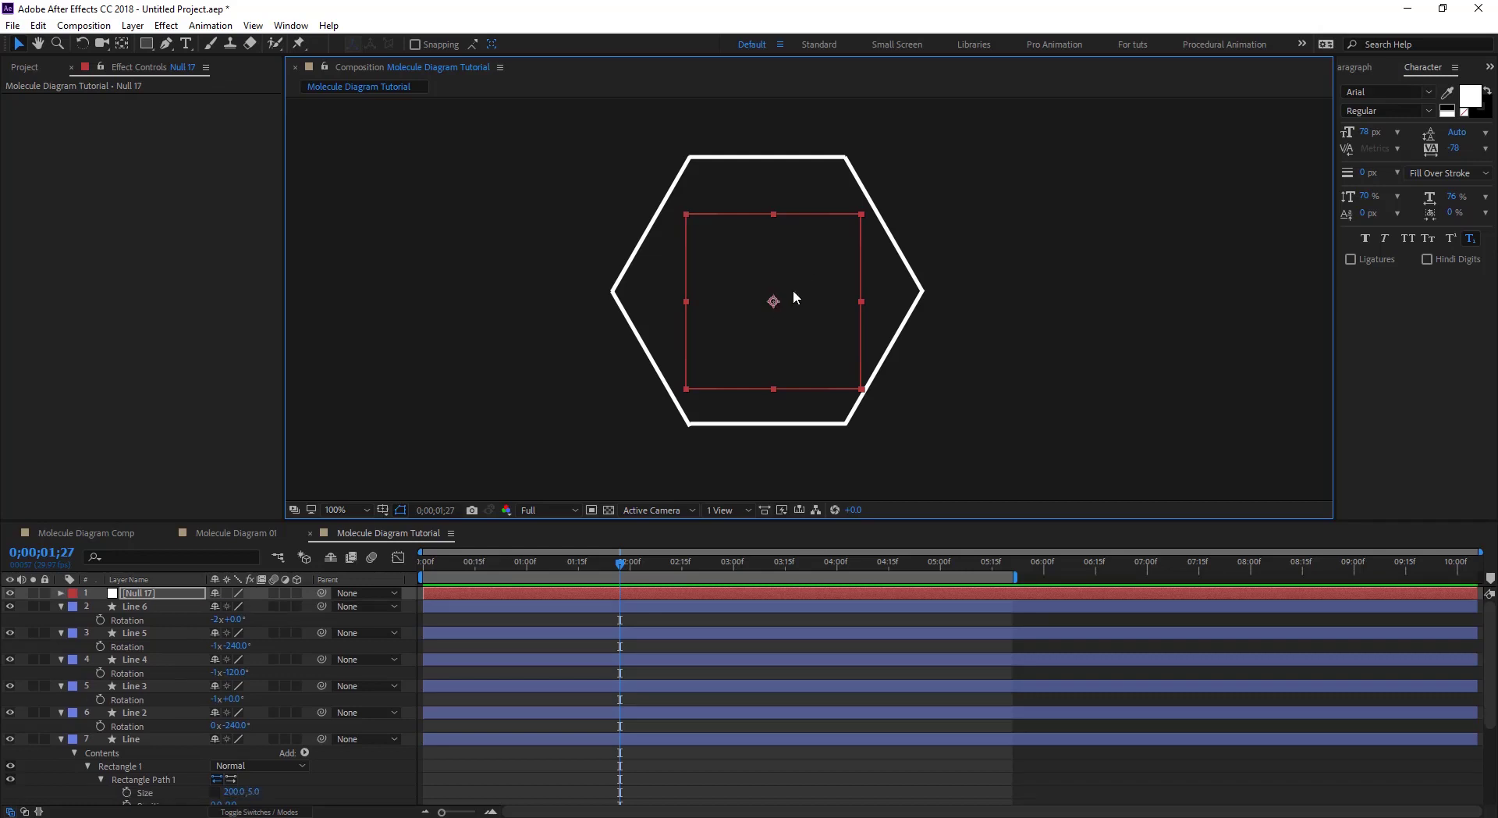
drag(238, 607, 481, 535)
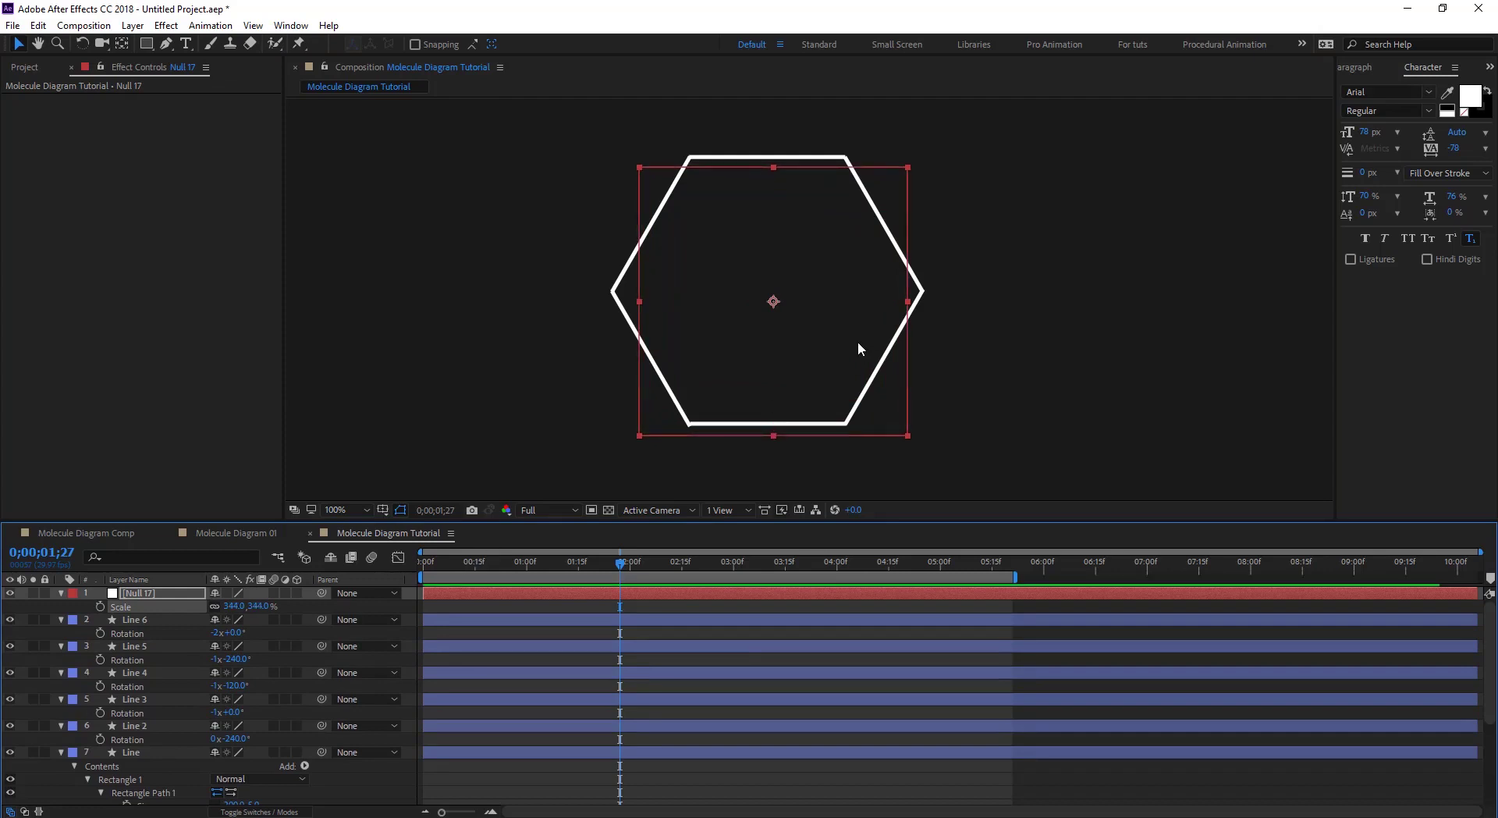
drag(858, 340, 857, 334)
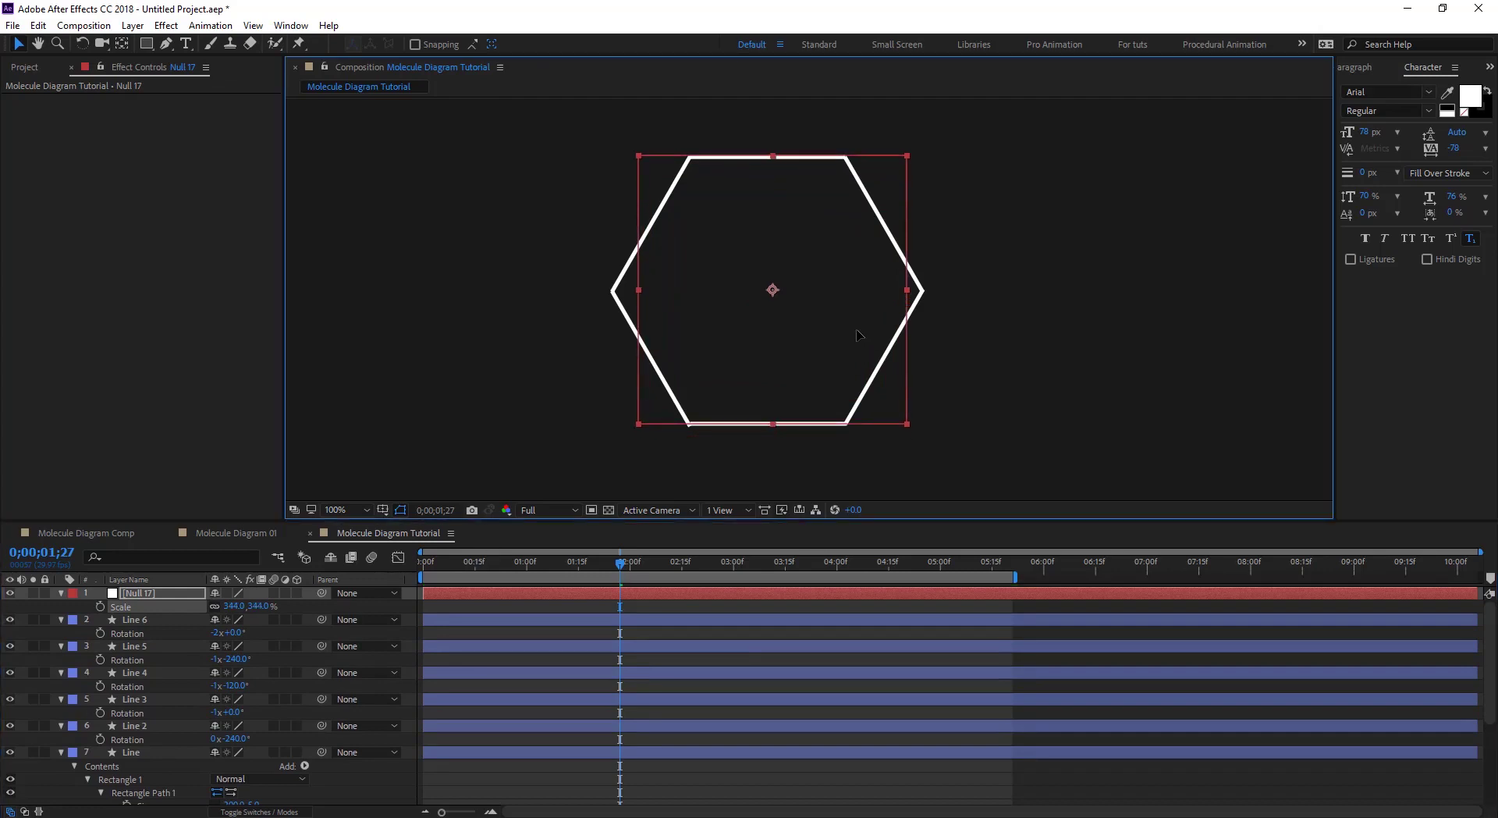
Parent all six line layers, from Line 6 down to Line, to the null object
click(167, 620)
shift+click(153, 750)
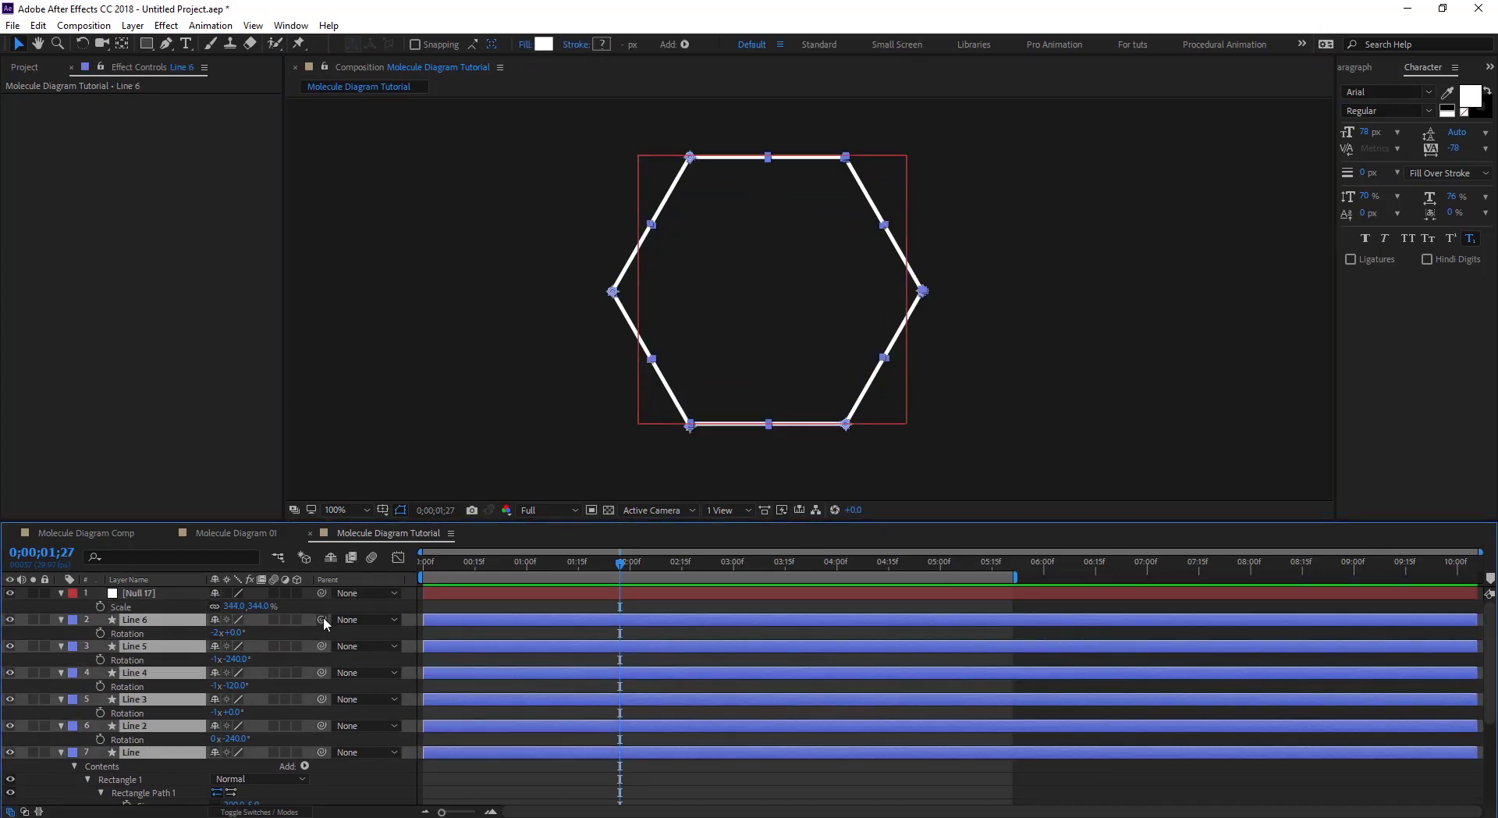
drag(323, 616, 164, 588)
Rename the null object layer as Master_lines
click(158, 595)
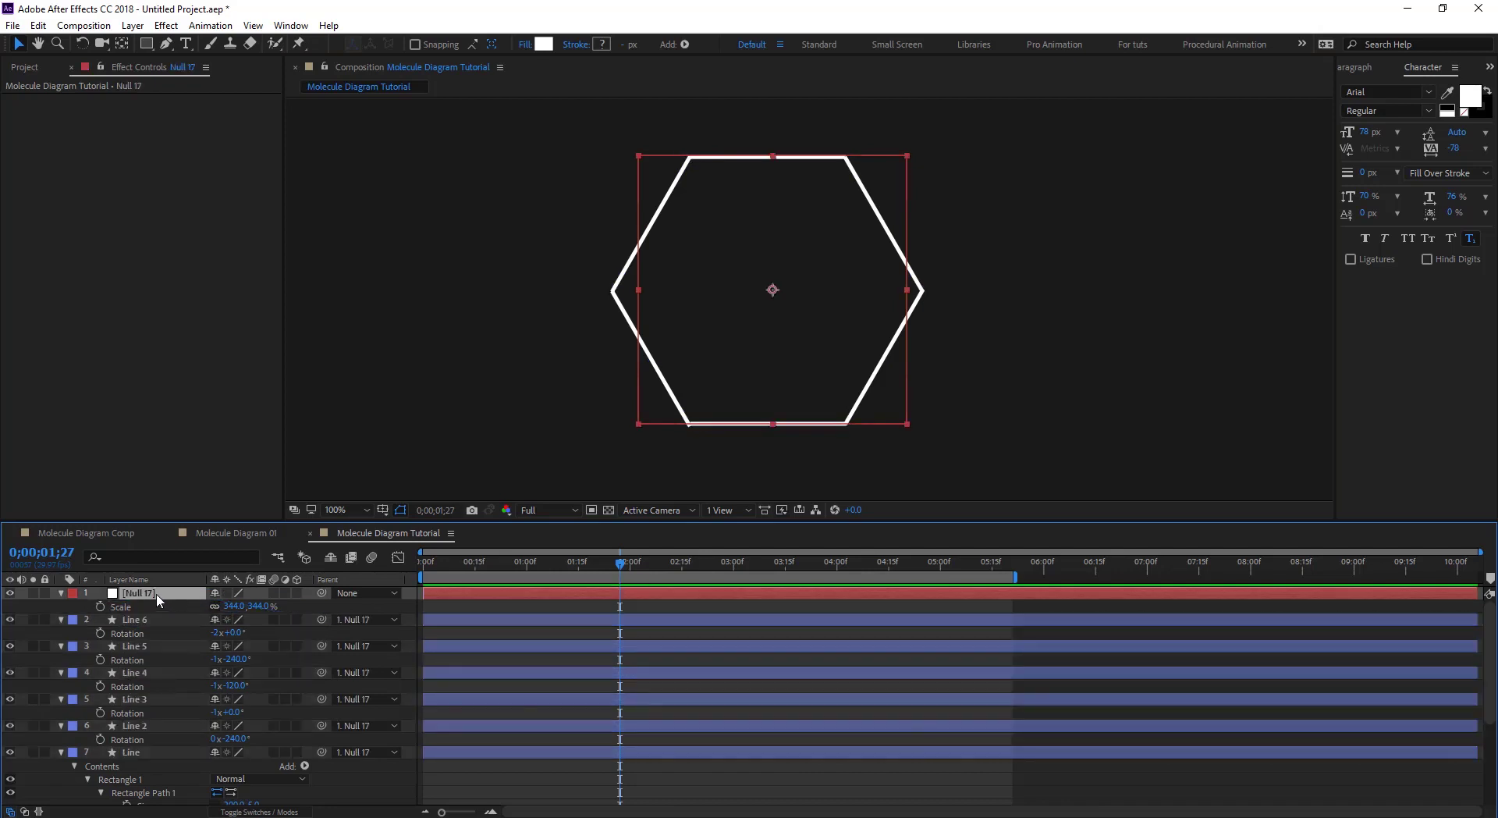
key(Return)
text(Master)
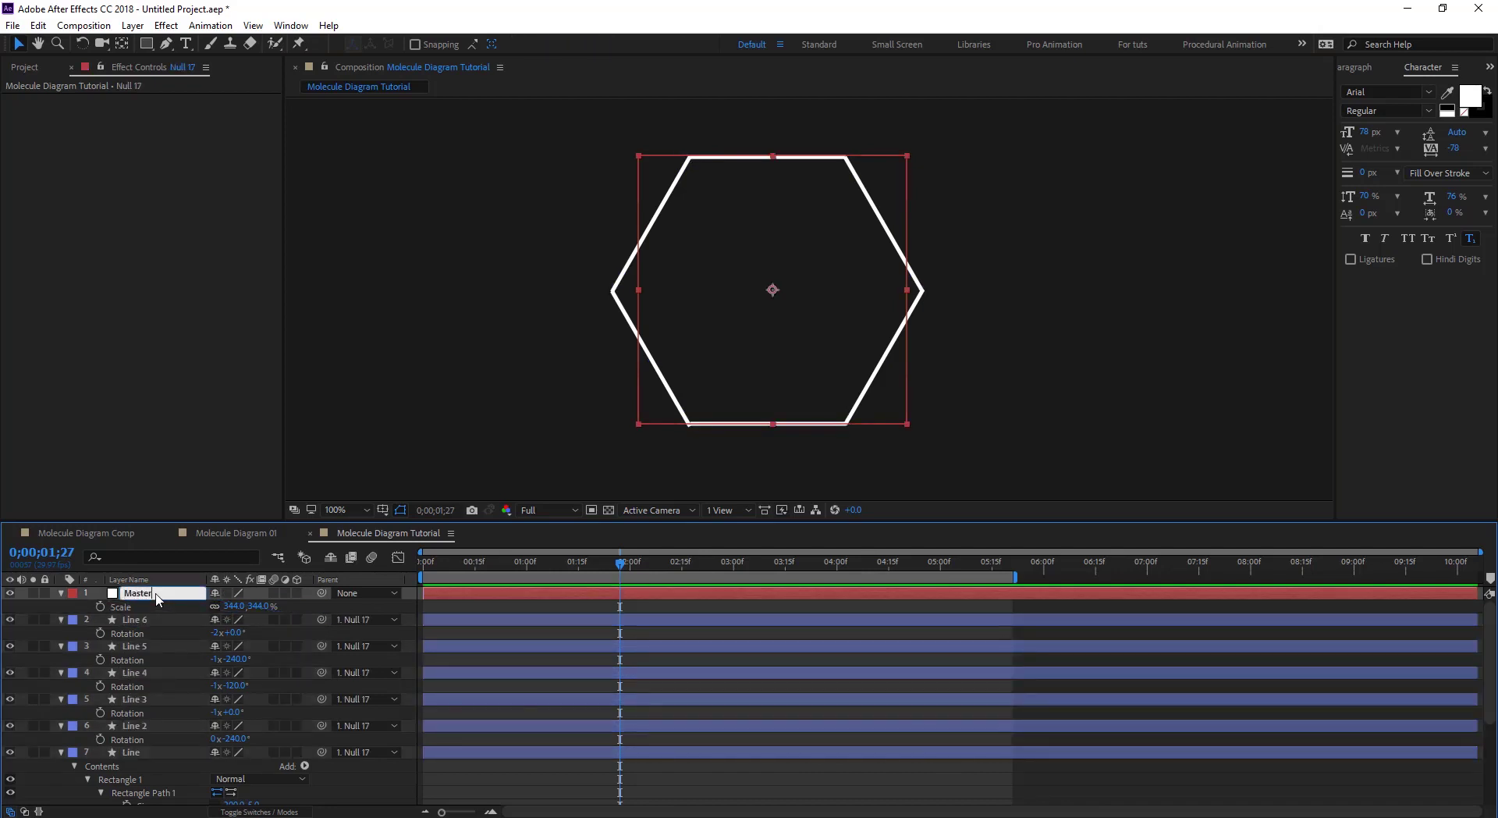
text(_lines)
key(Return)
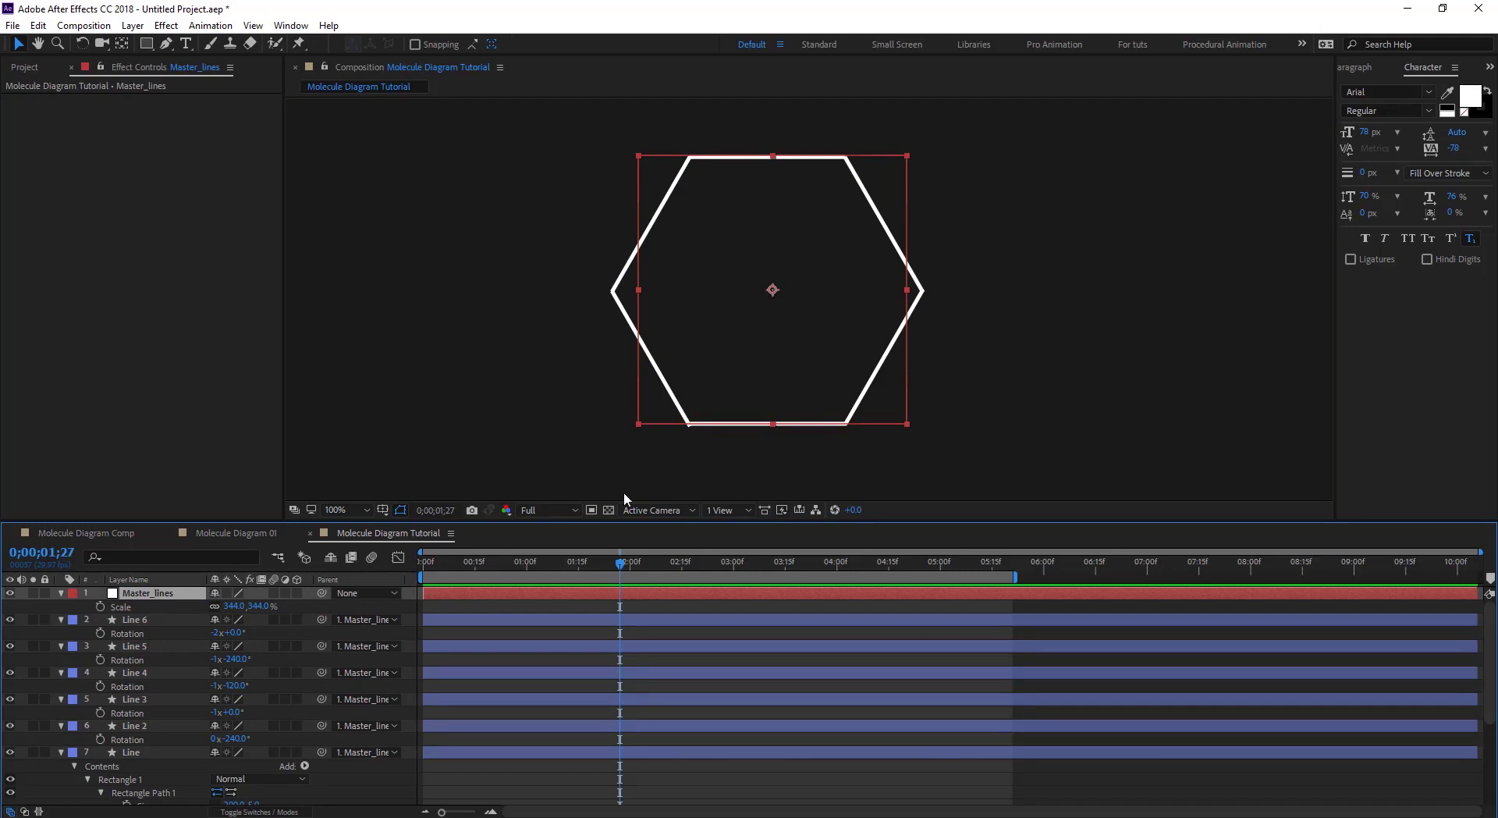
Shift the hexagon slightly left of the composition's center by moving the Master_lines null, and collapse the Line layer's properties
drag(727, 335, 742, 376)
drag(981, 392, 736, 367)
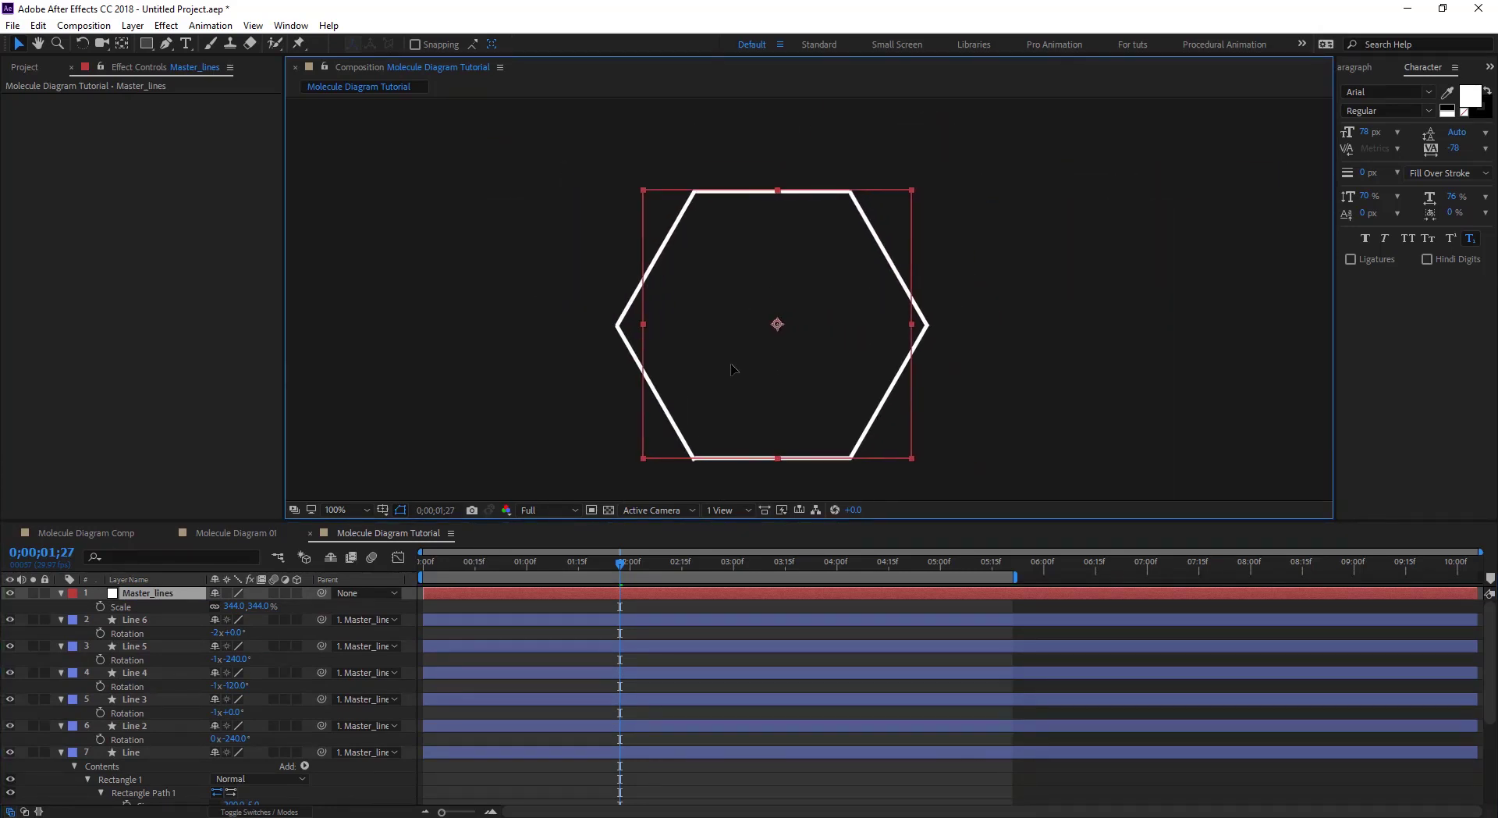
scroll(734, 371, down, 1)
scroll(736, 370, down, 1)
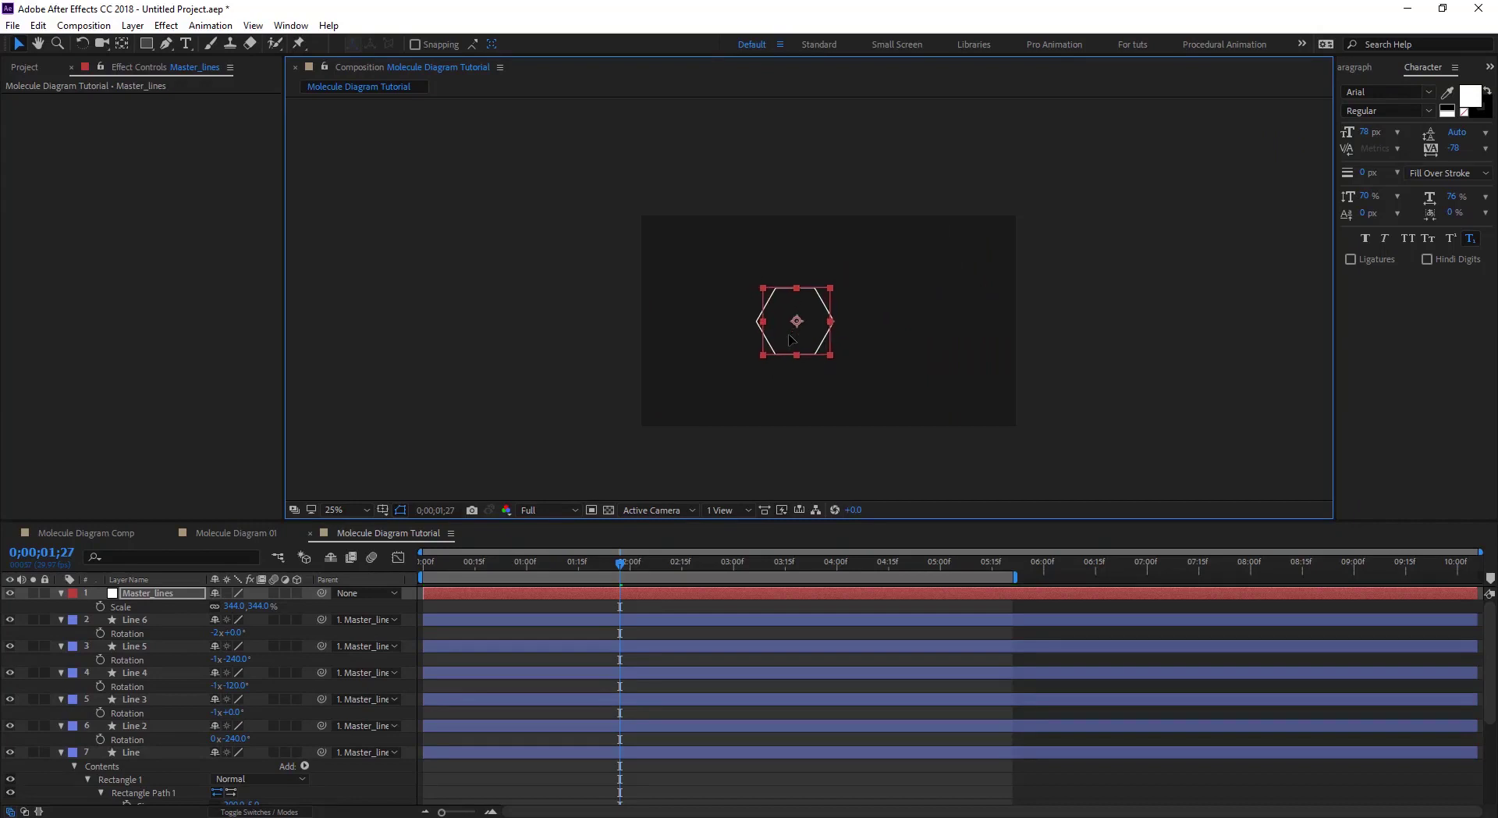
scroll(846, 340, up, 1)
drag(715, 365, 683, 349)
click(63, 750)
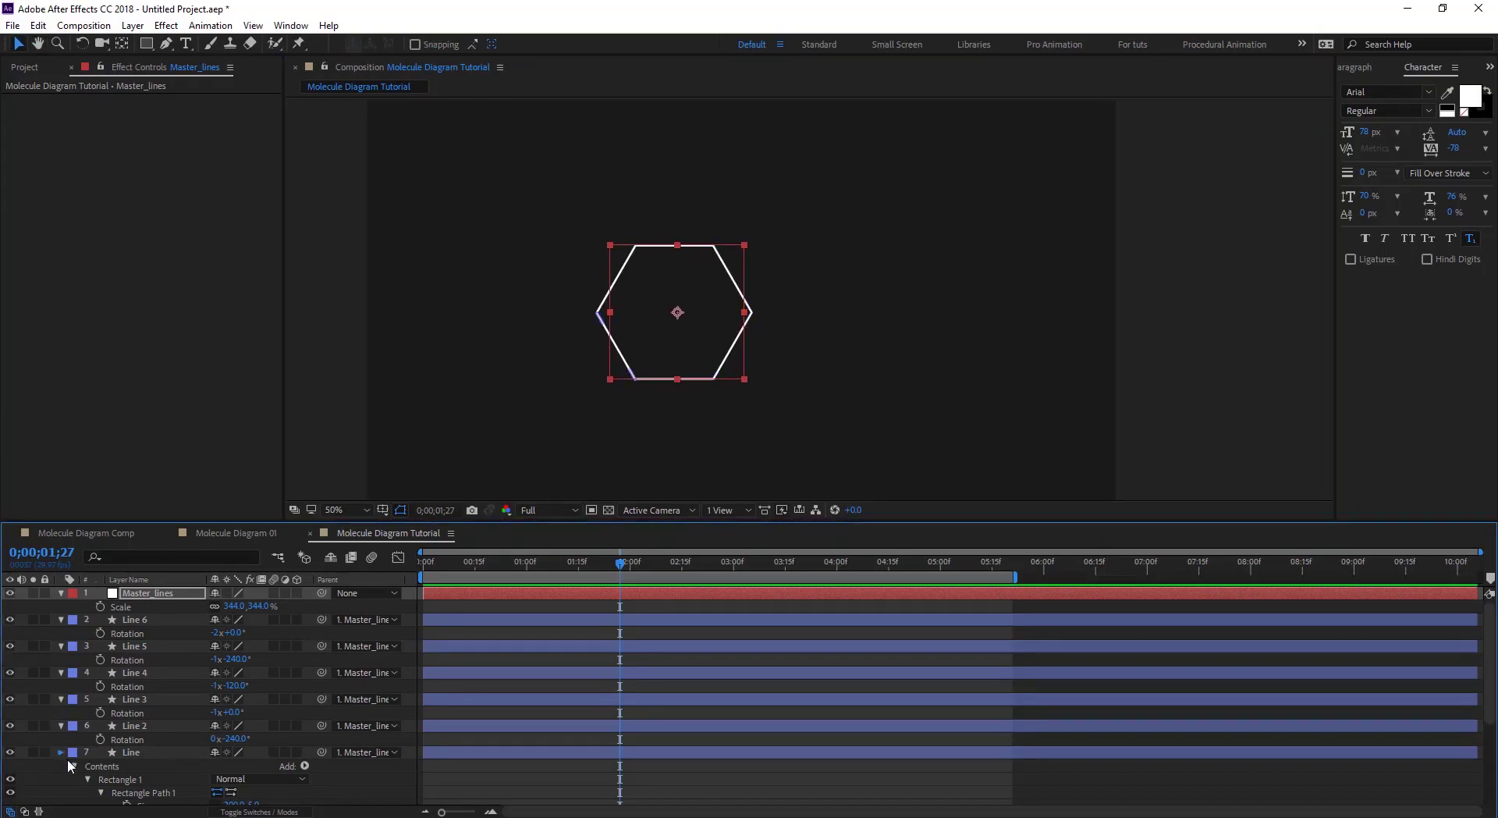
click(211, 763)
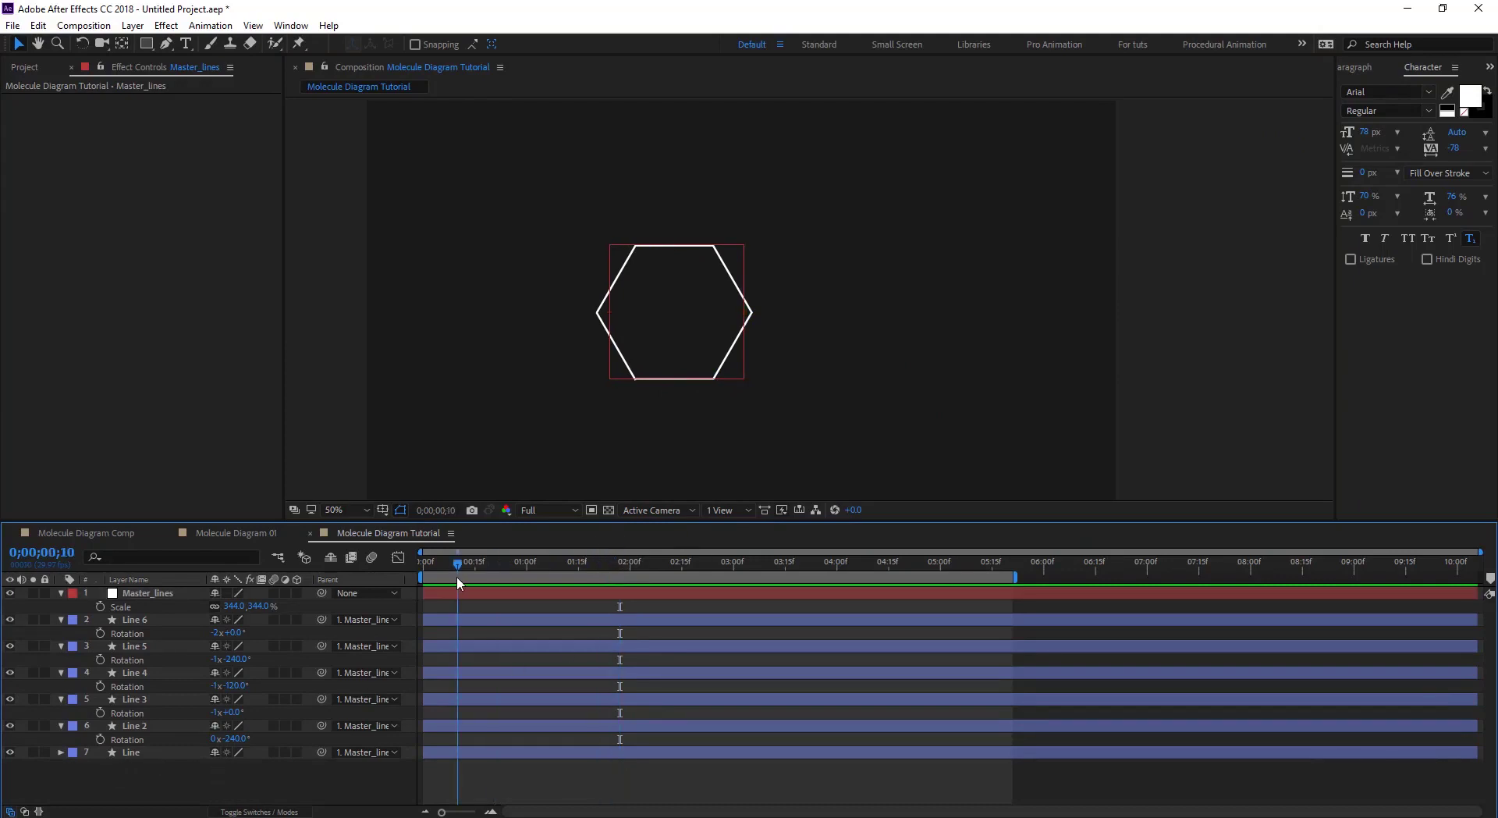
Preview the line animation in the Molecule Diagram 01 composition for reference, and return to the Molecule Diagram Tutorial composition
click(244, 533)
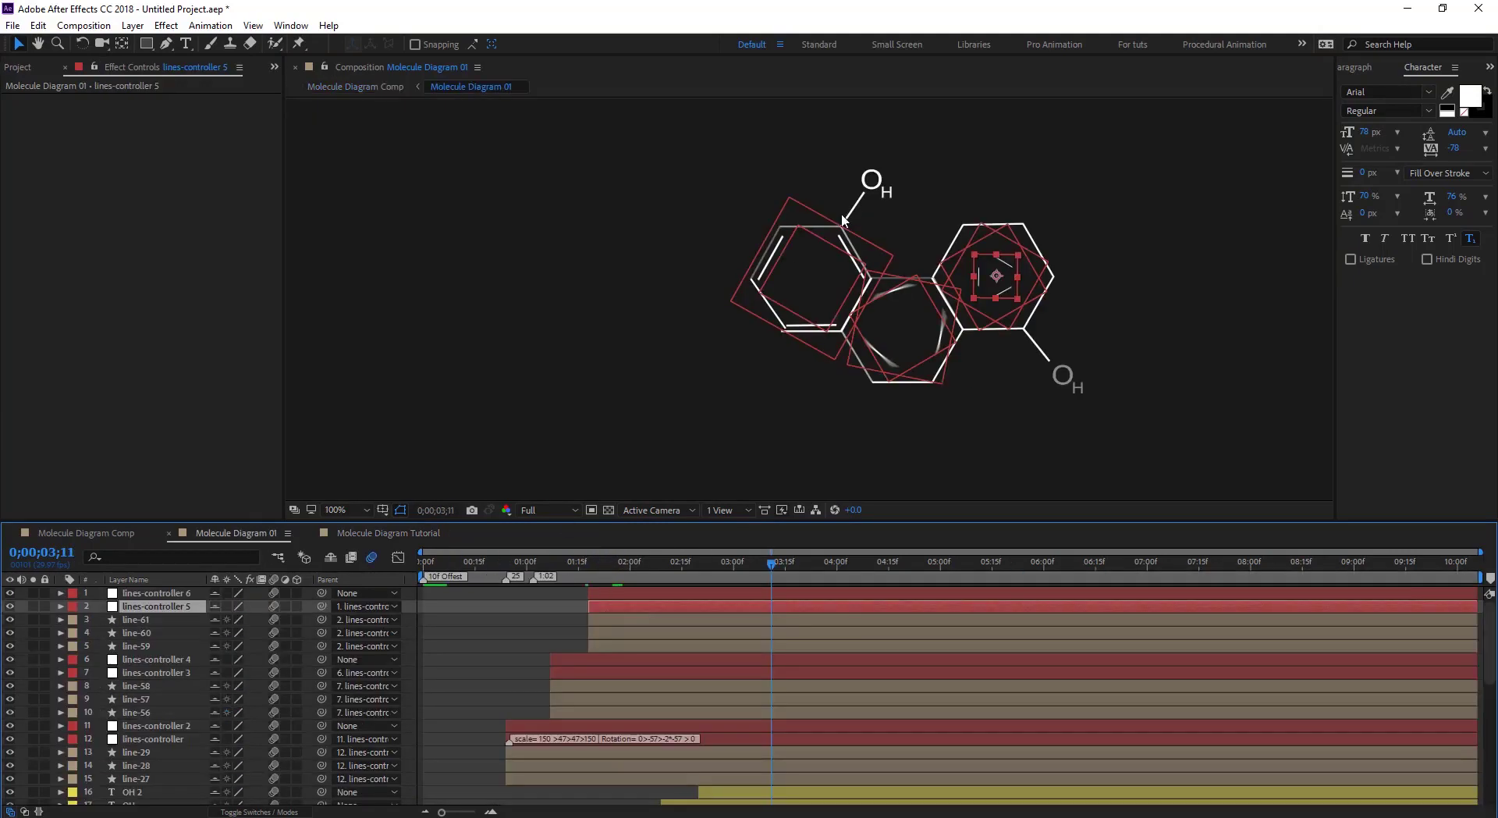
click(539, 564)
key(space)
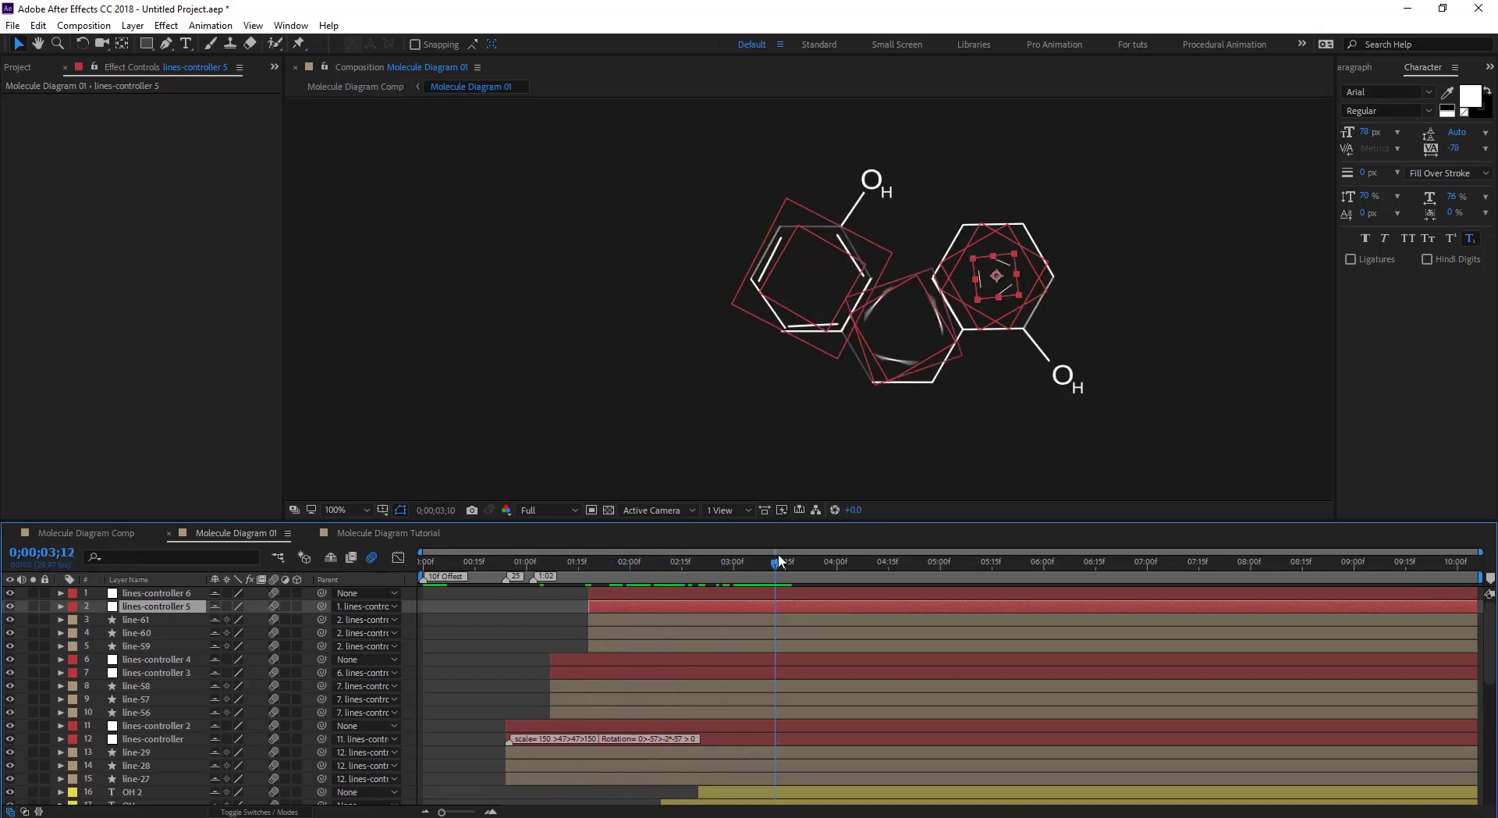
click(386, 536)
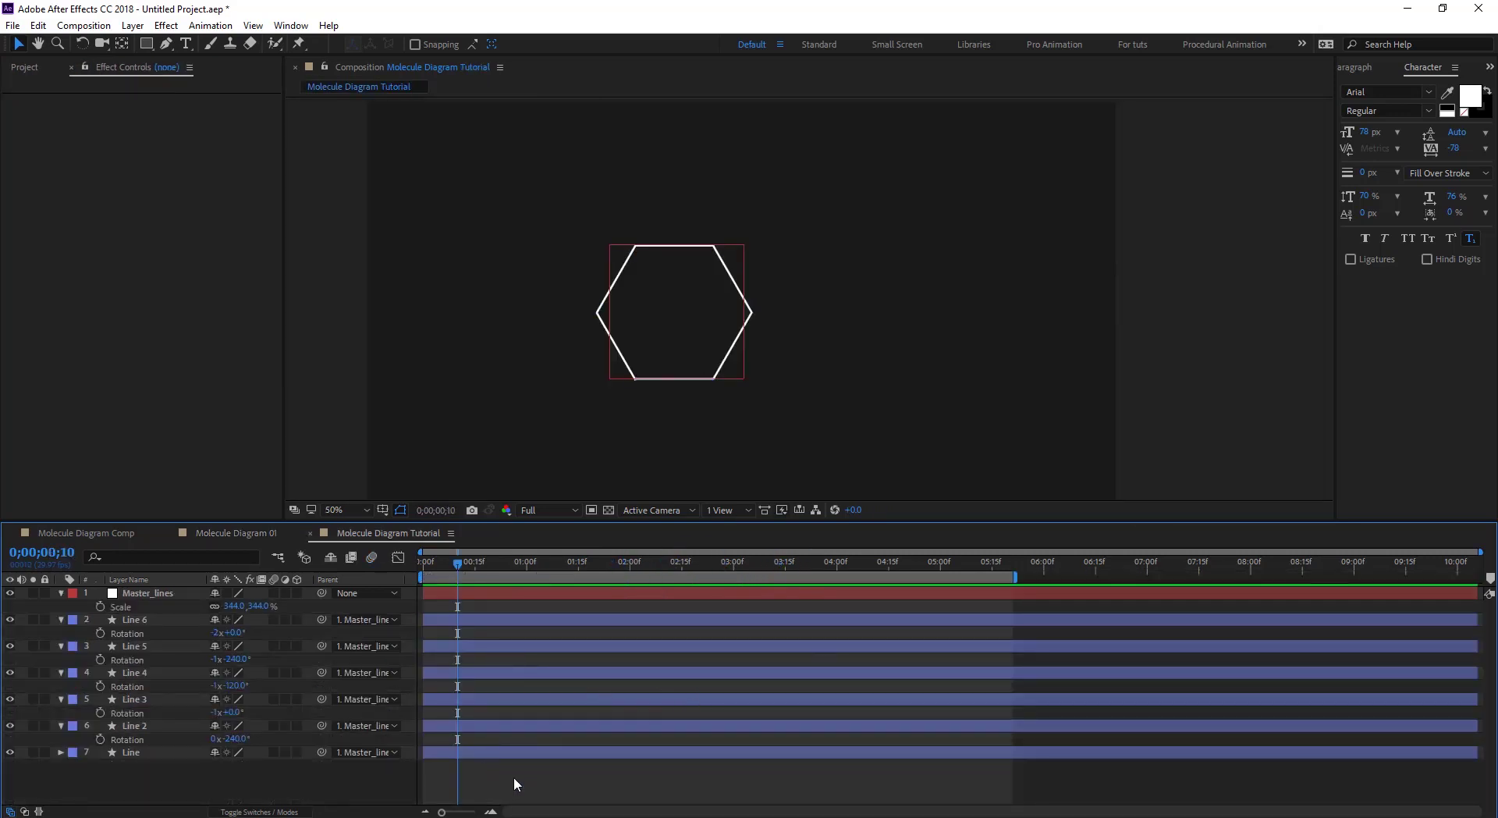
Solo the Line layer and start keyframing its opacity at 100% on frame 0
click(131, 753)
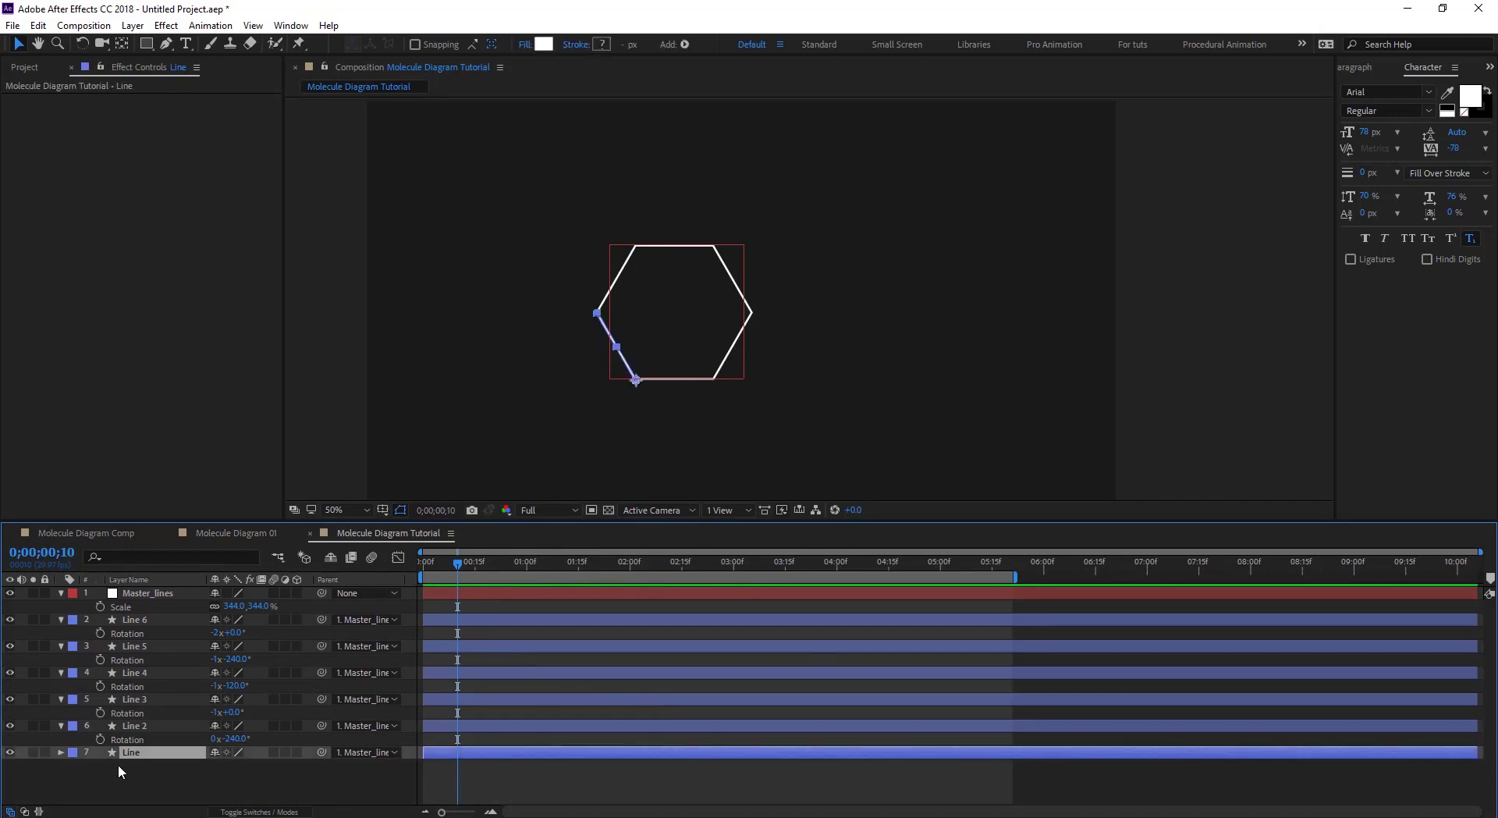
click(32, 752)
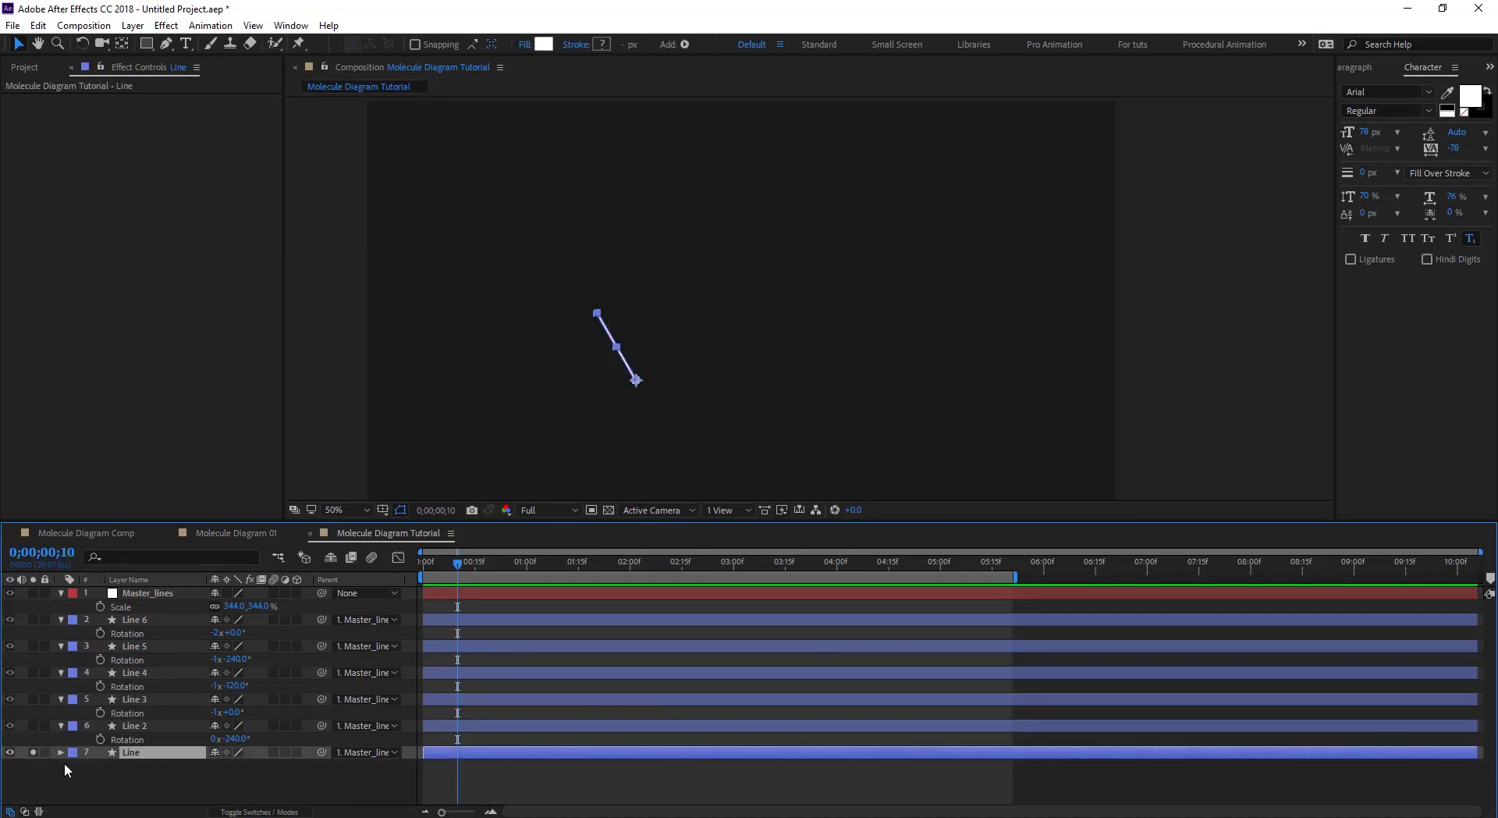
key(t)
drag(465, 563, 386, 573)
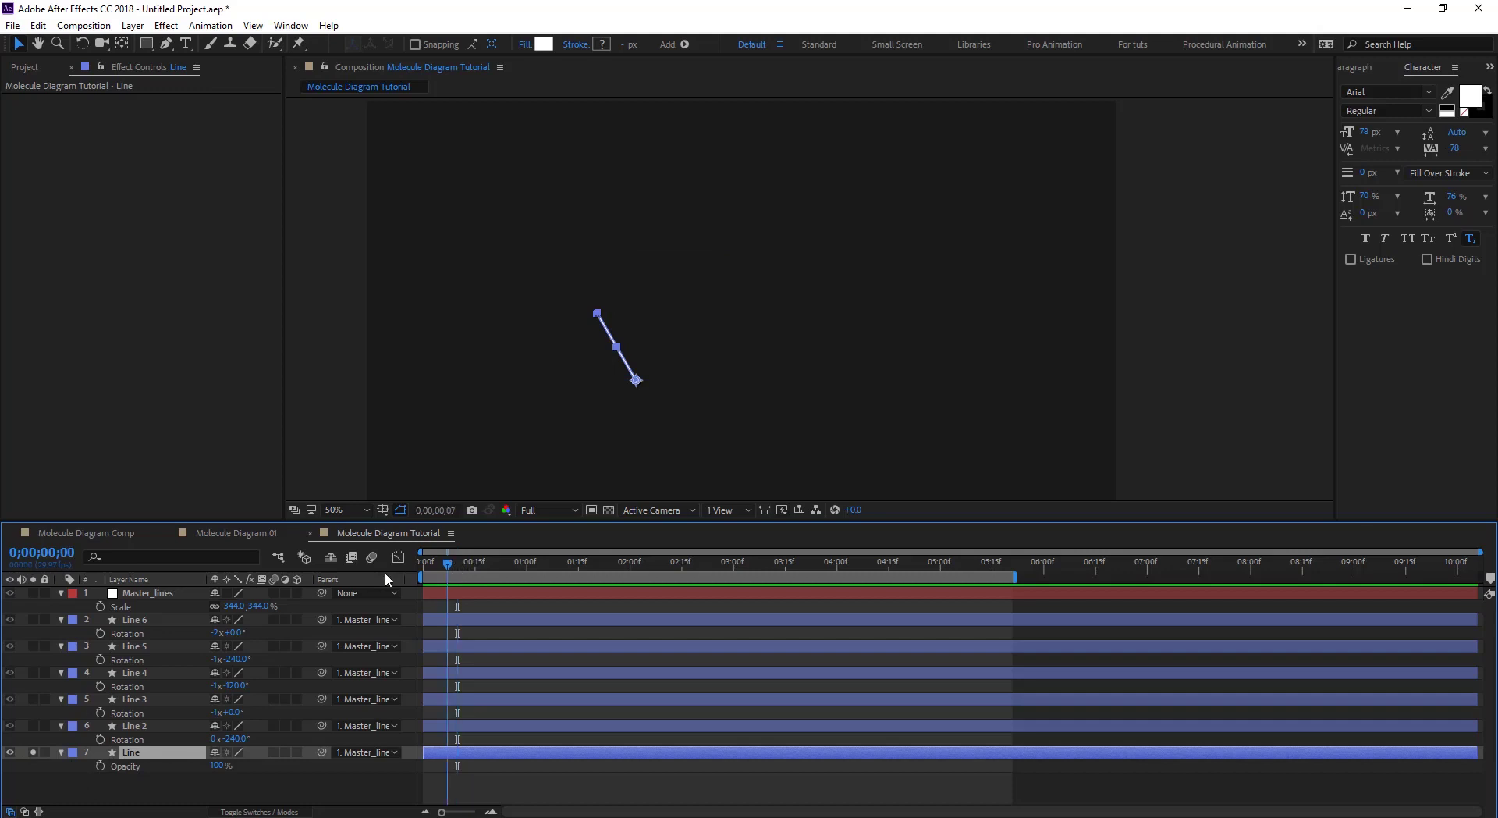
click(100, 766)
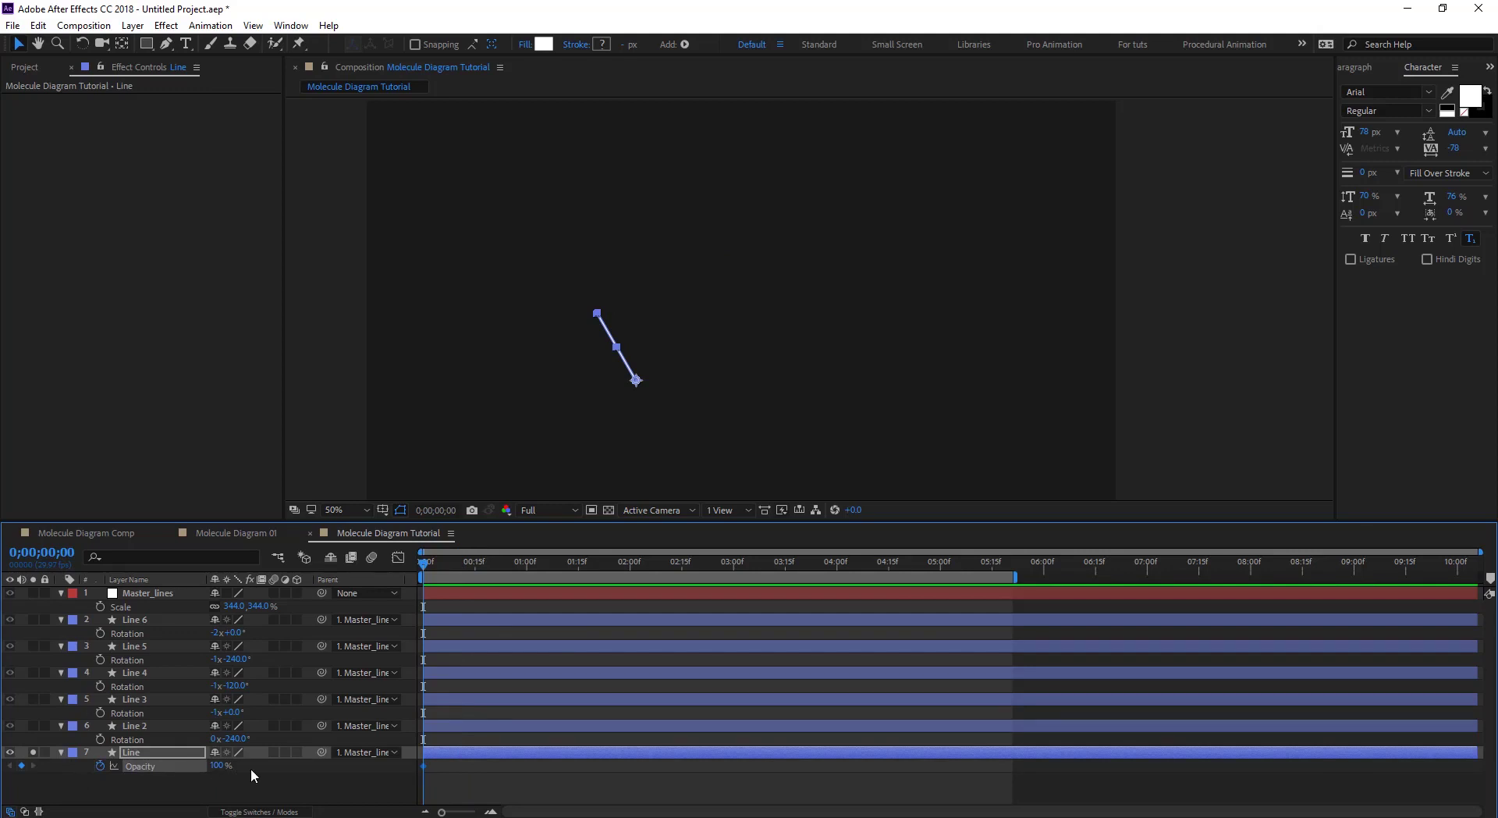
Key the Line layer's opacity at 0% on frame 1 and 50% on frame 2
key(Page_Down)
click(218, 765)
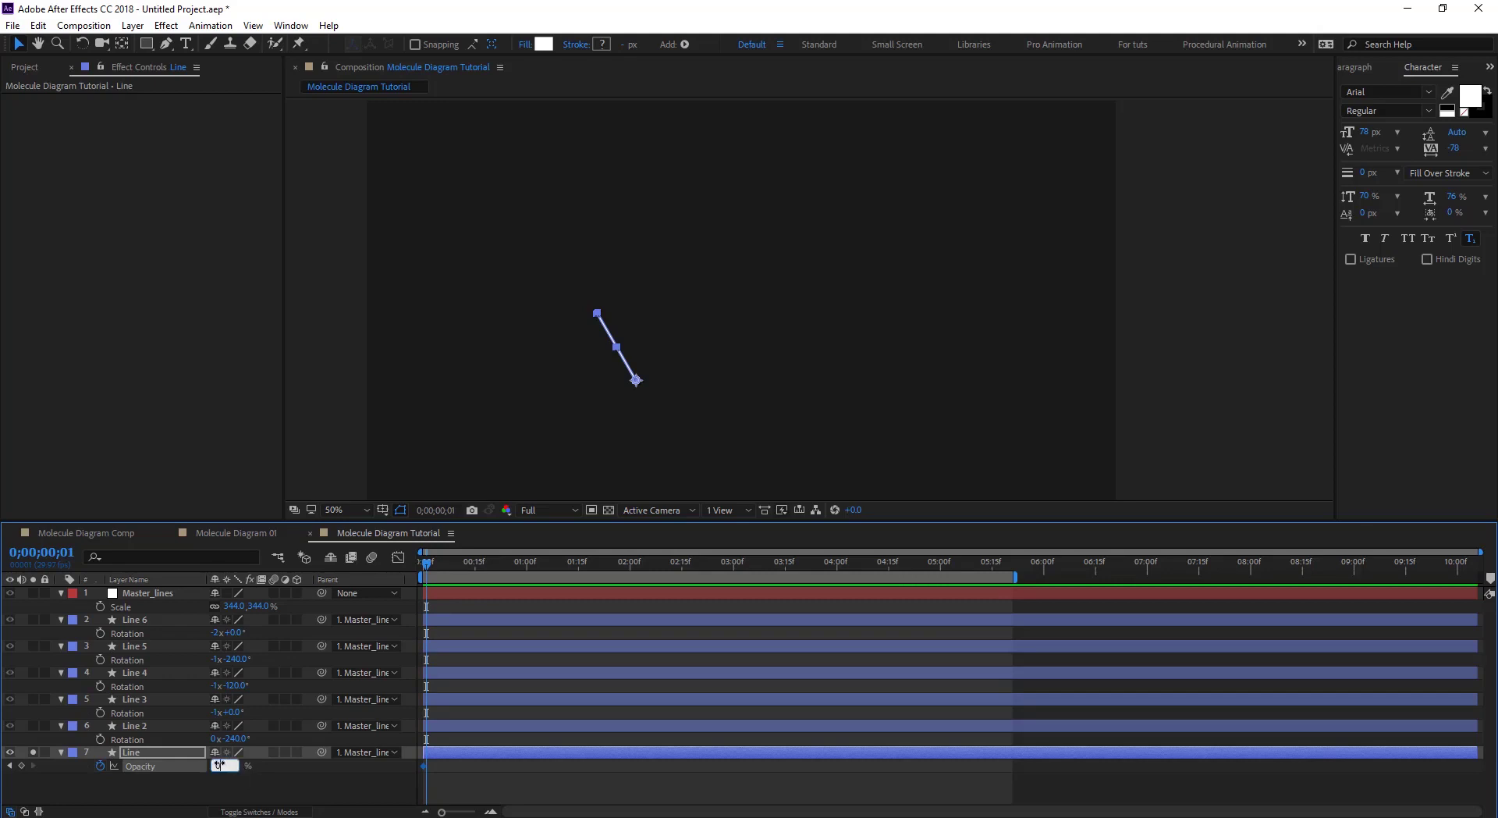
text(0)
key(Return)
key(Page_Down)
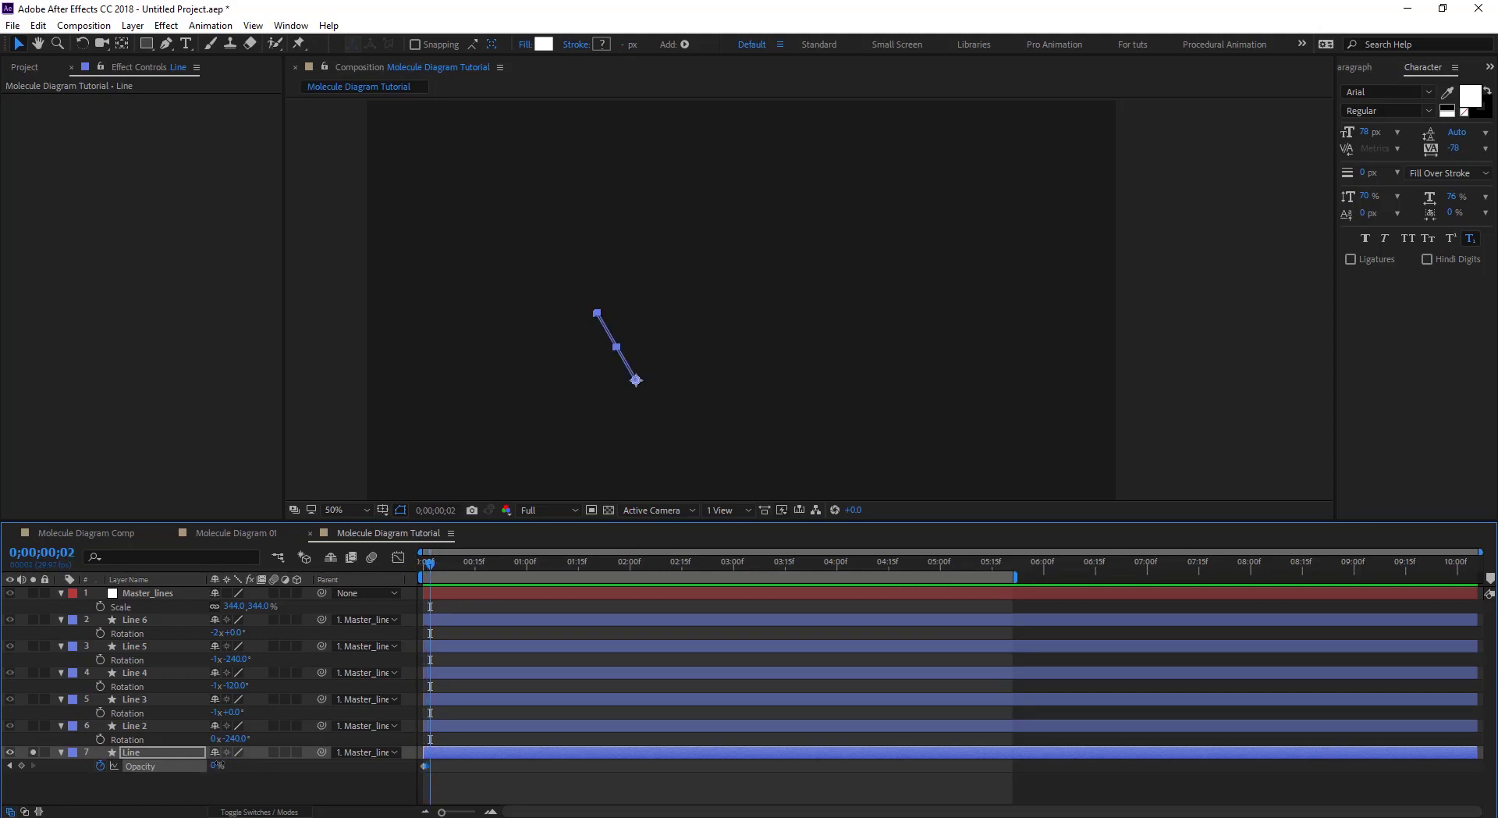
click(217, 766)
text(50)
key(Return)
Key the Line layer's opacity at 20% on frame 3 and raise it again on frame 4
key(Page_Down)
click(216, 766)
text(20)
key(Return)
key(Page_Down)
click(213, 768)
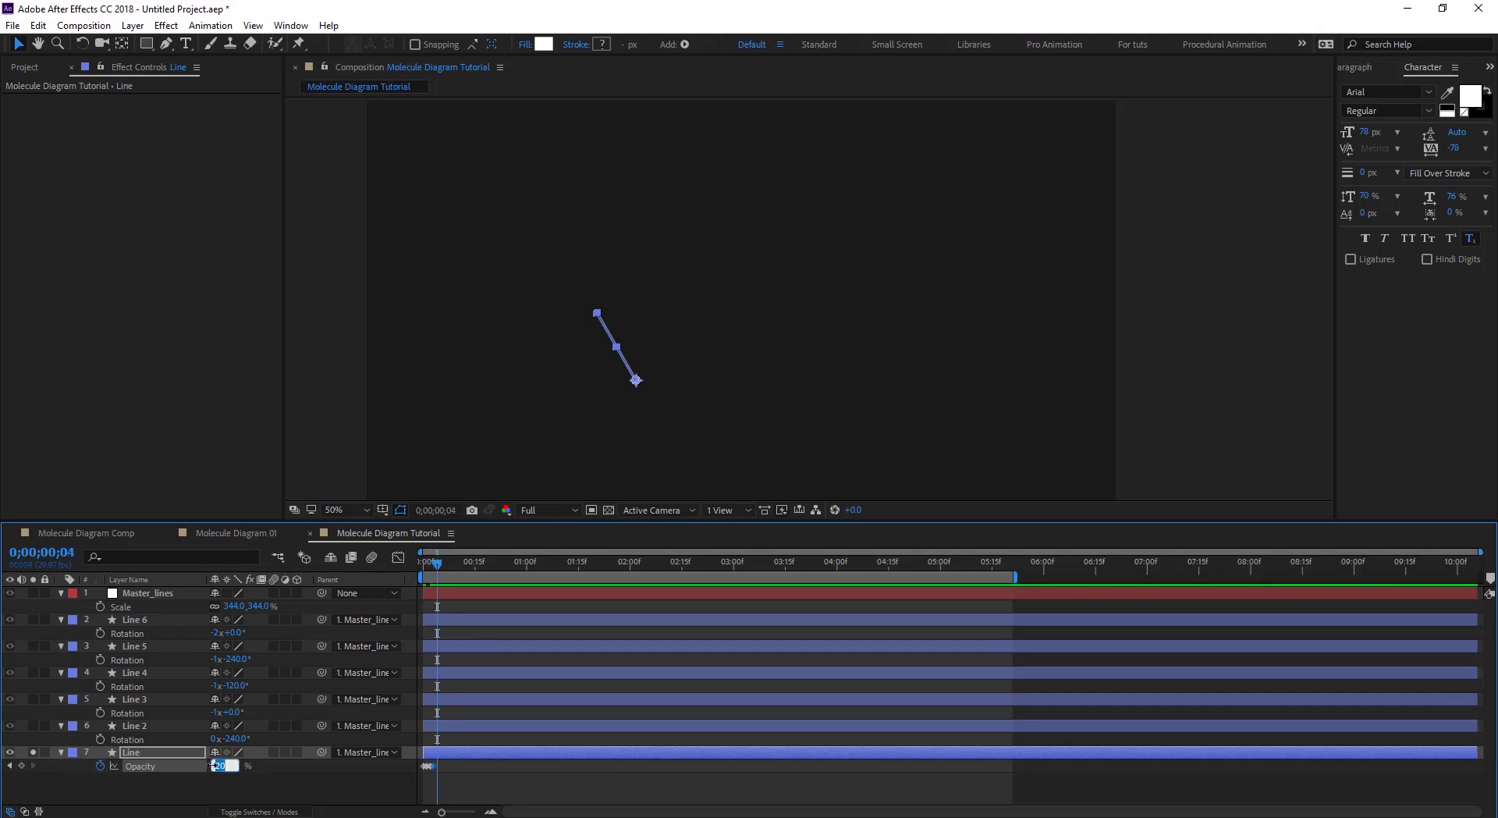
text(30)
key(Return)
Key the Line layer's opacity at 40% on frame 5 and 100% on frame 6
key(Page_Down)
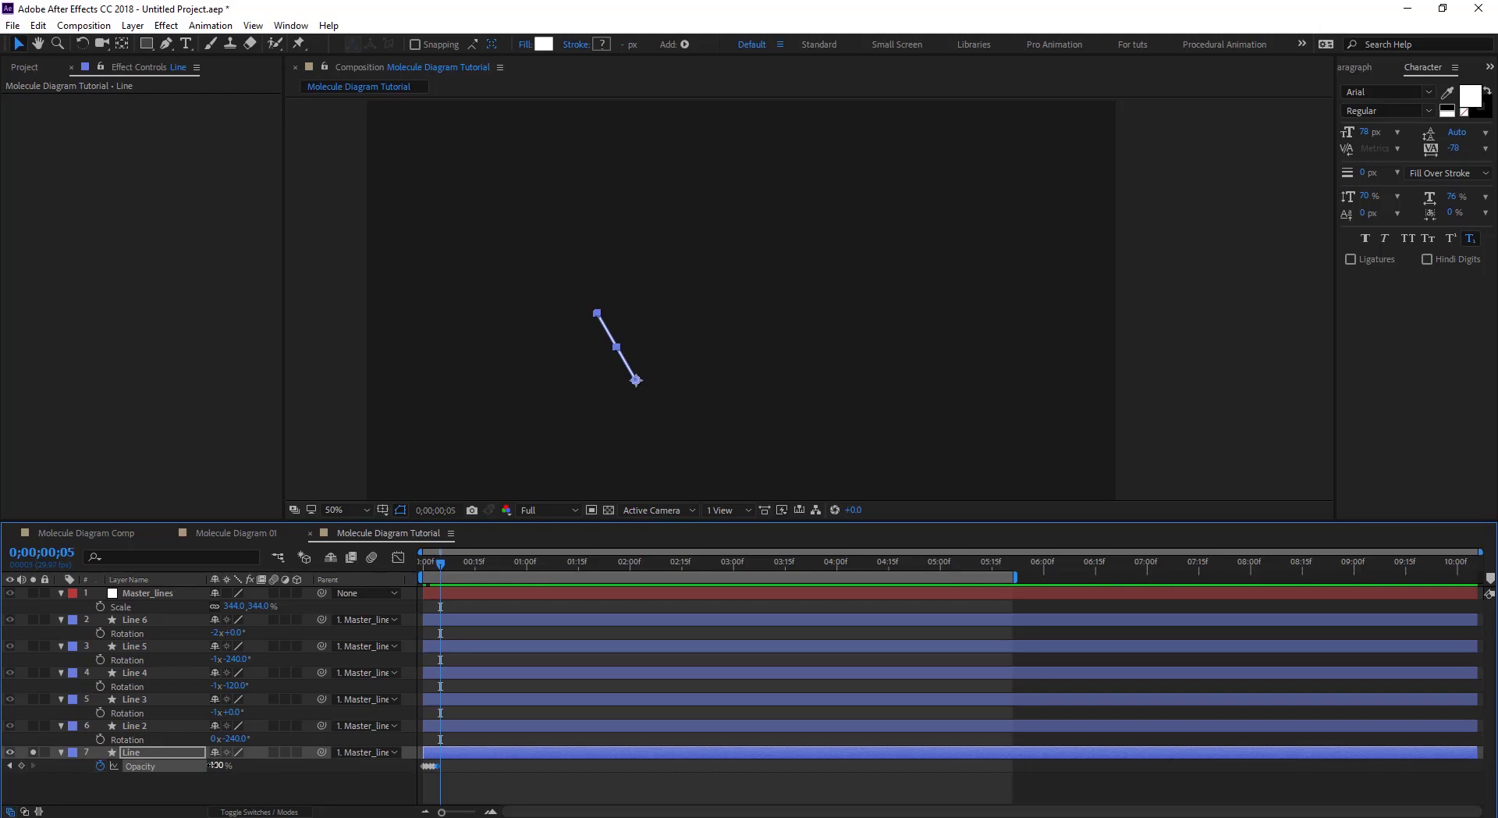
click(213, 768)
text(40)
key(Return)
key(Page_Down)
click(215, 768)
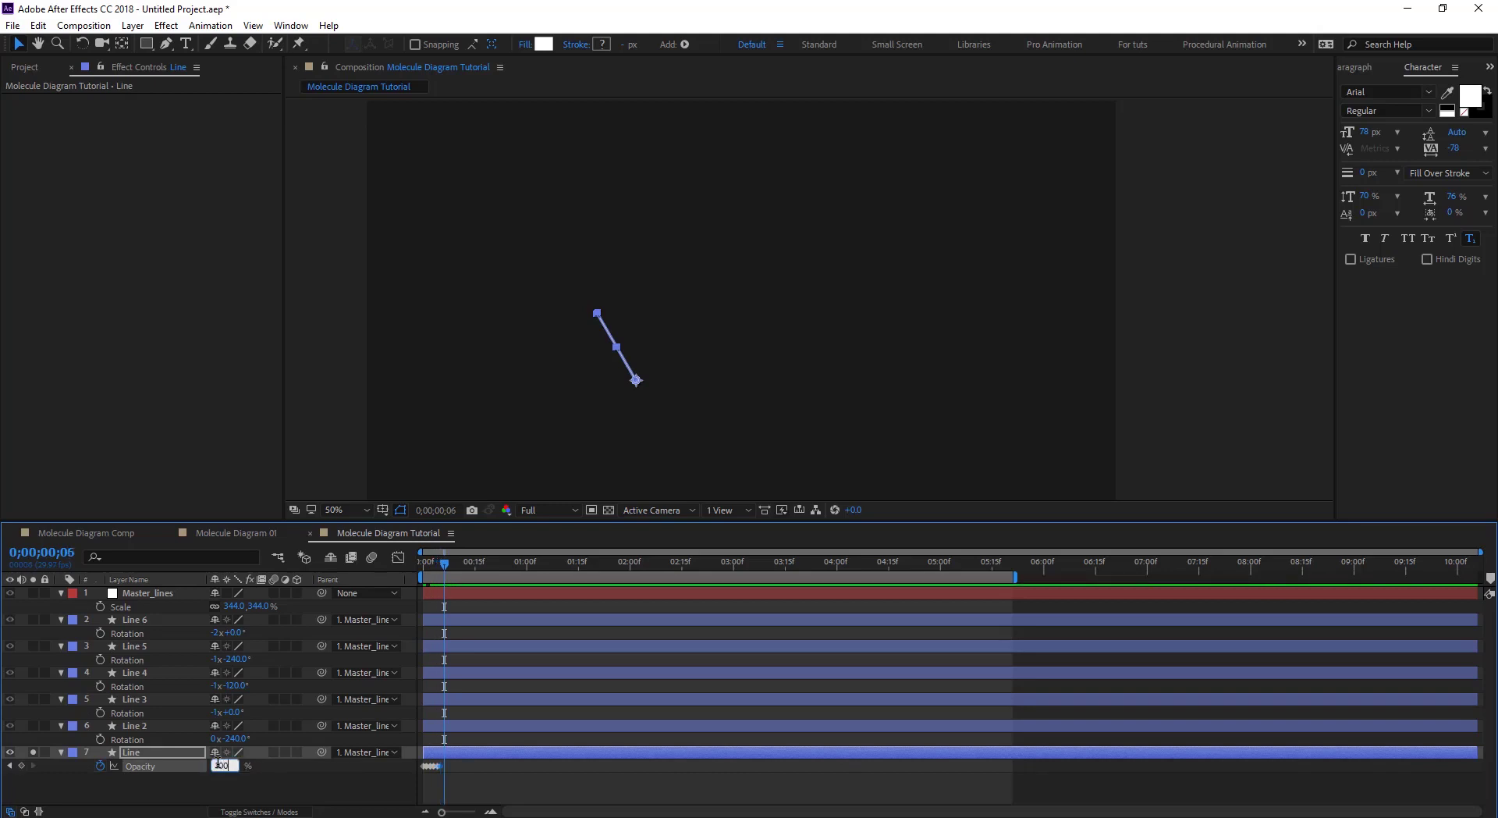
text(100)
key(Return)
Key the Line layer's opacity at 30% on frame 7 and 100% on frame 8
key(Page_Down)
key(F2)
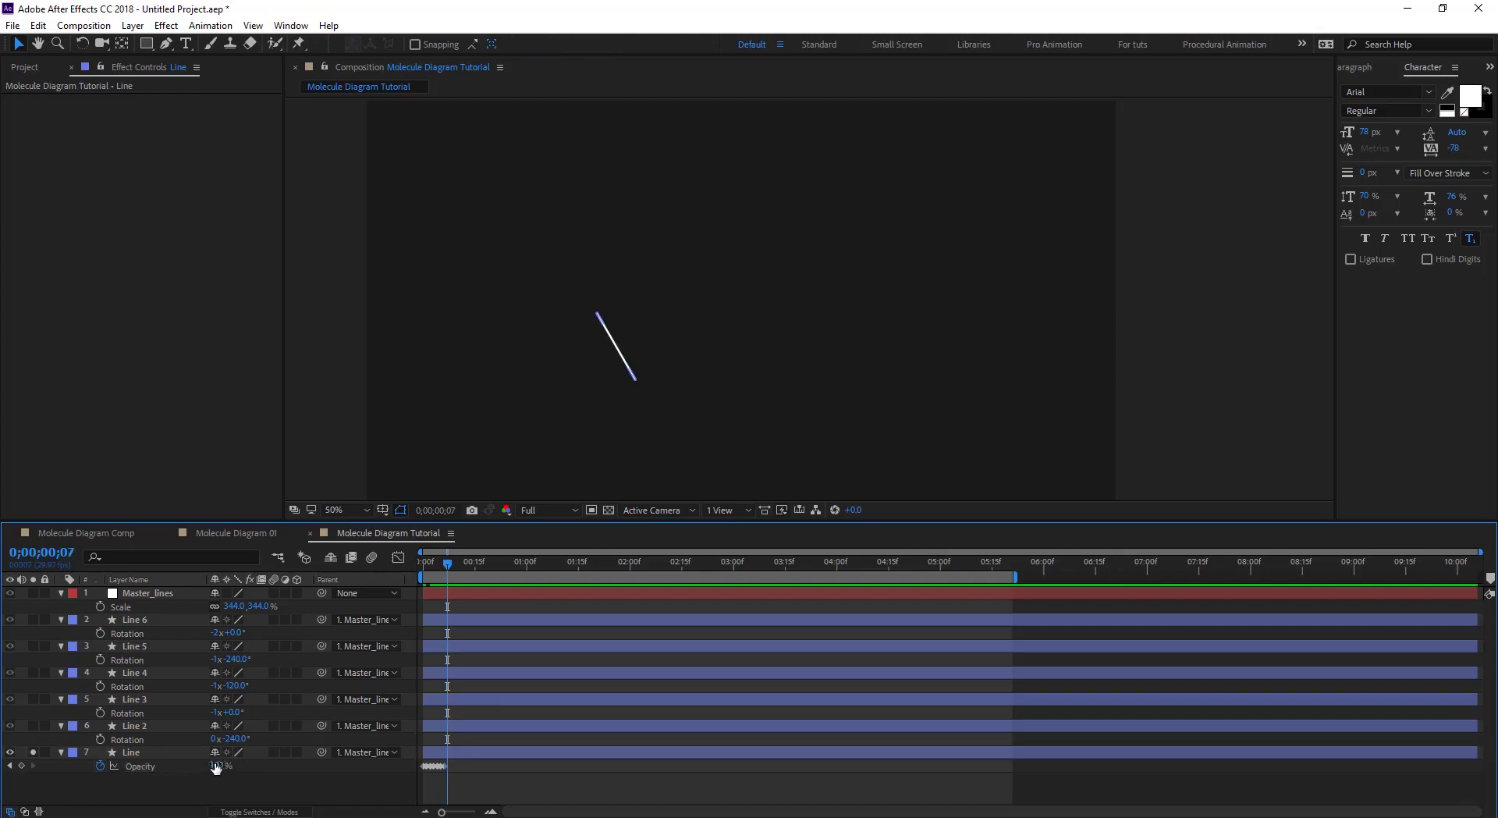
click(216, 768)
text(30)
key(Return)
key(Page_Down)
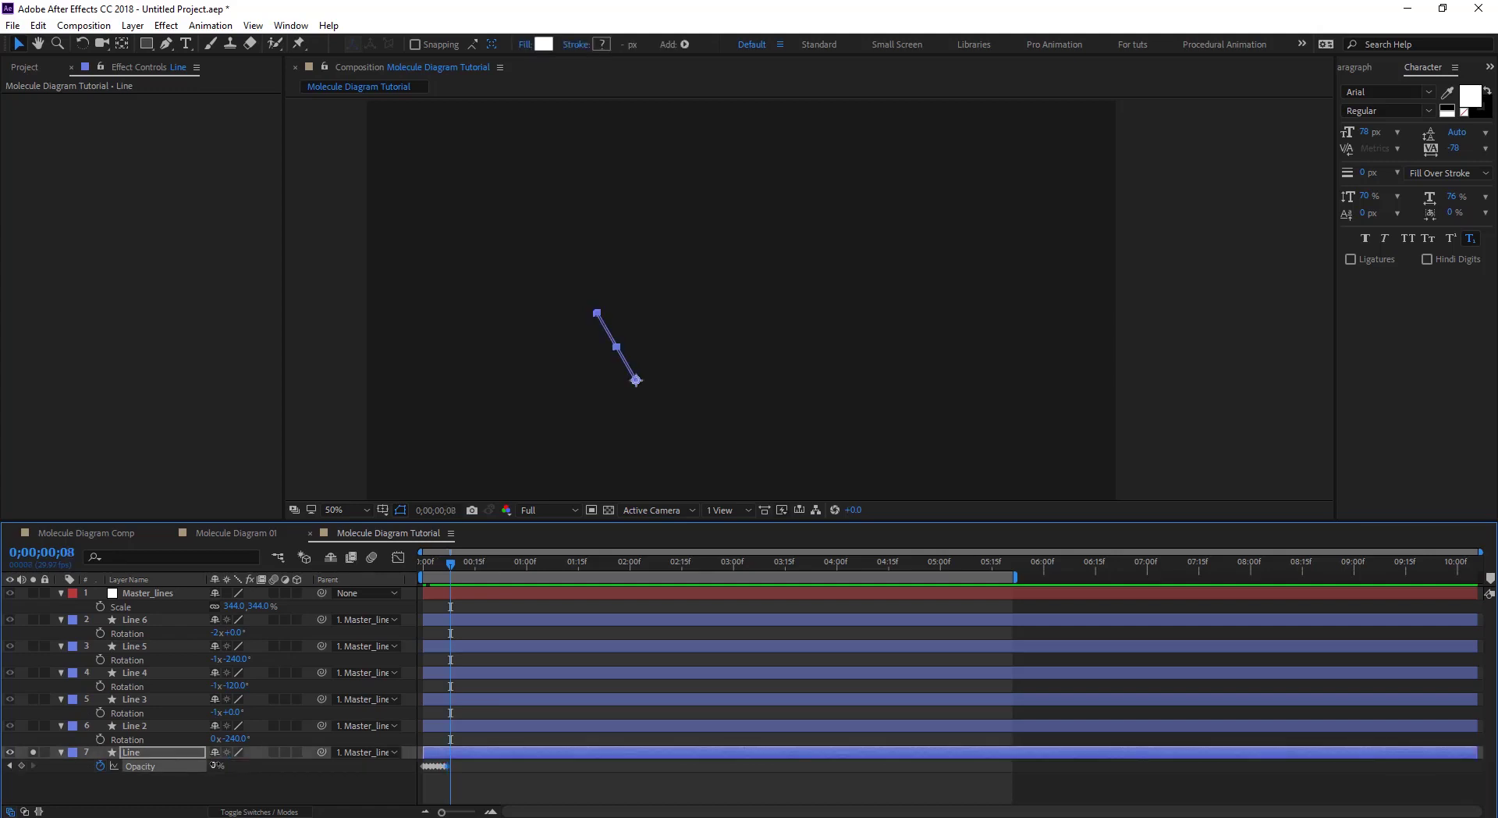
click(215, 766)
text(100)
key(Return)
Key the Line layer's opacity on frame 9 and set it to 50% on frame 10
key(Page_Down)
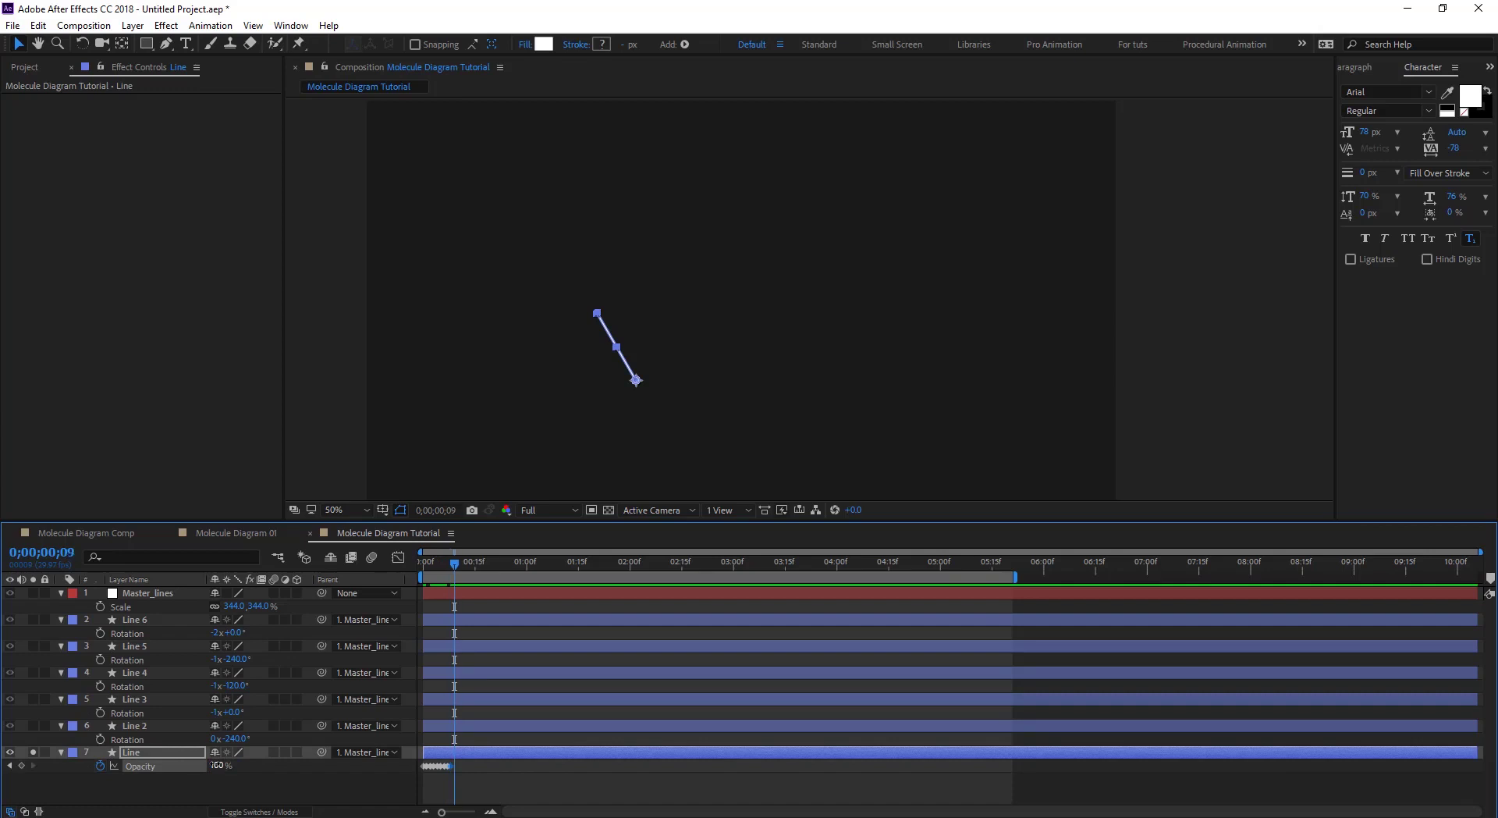
key(Page_Down)
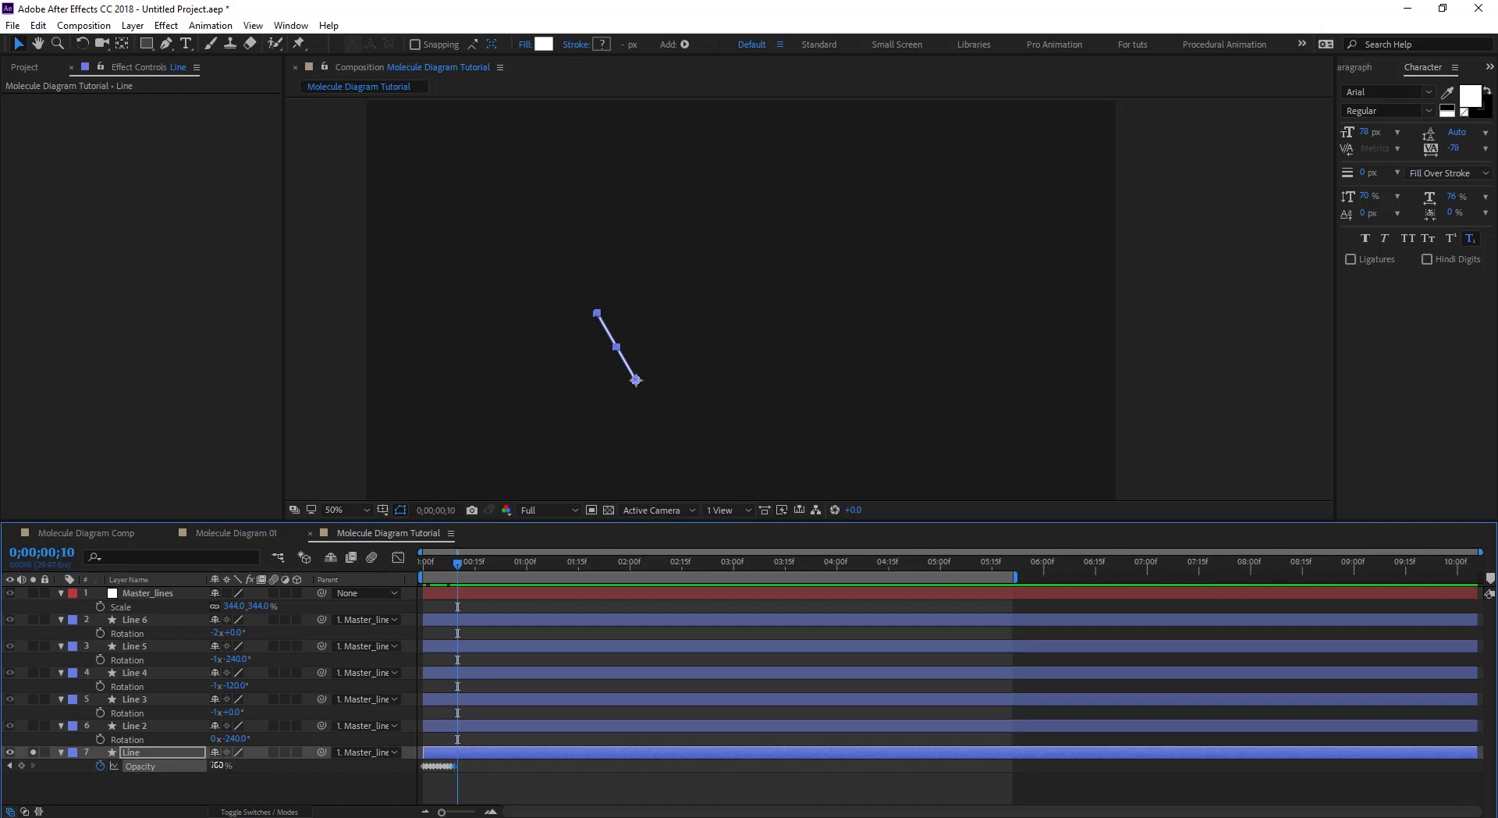
click(215, 767)
Key the Line layer's opacity at 60% on frame 11
key(Page_Down)
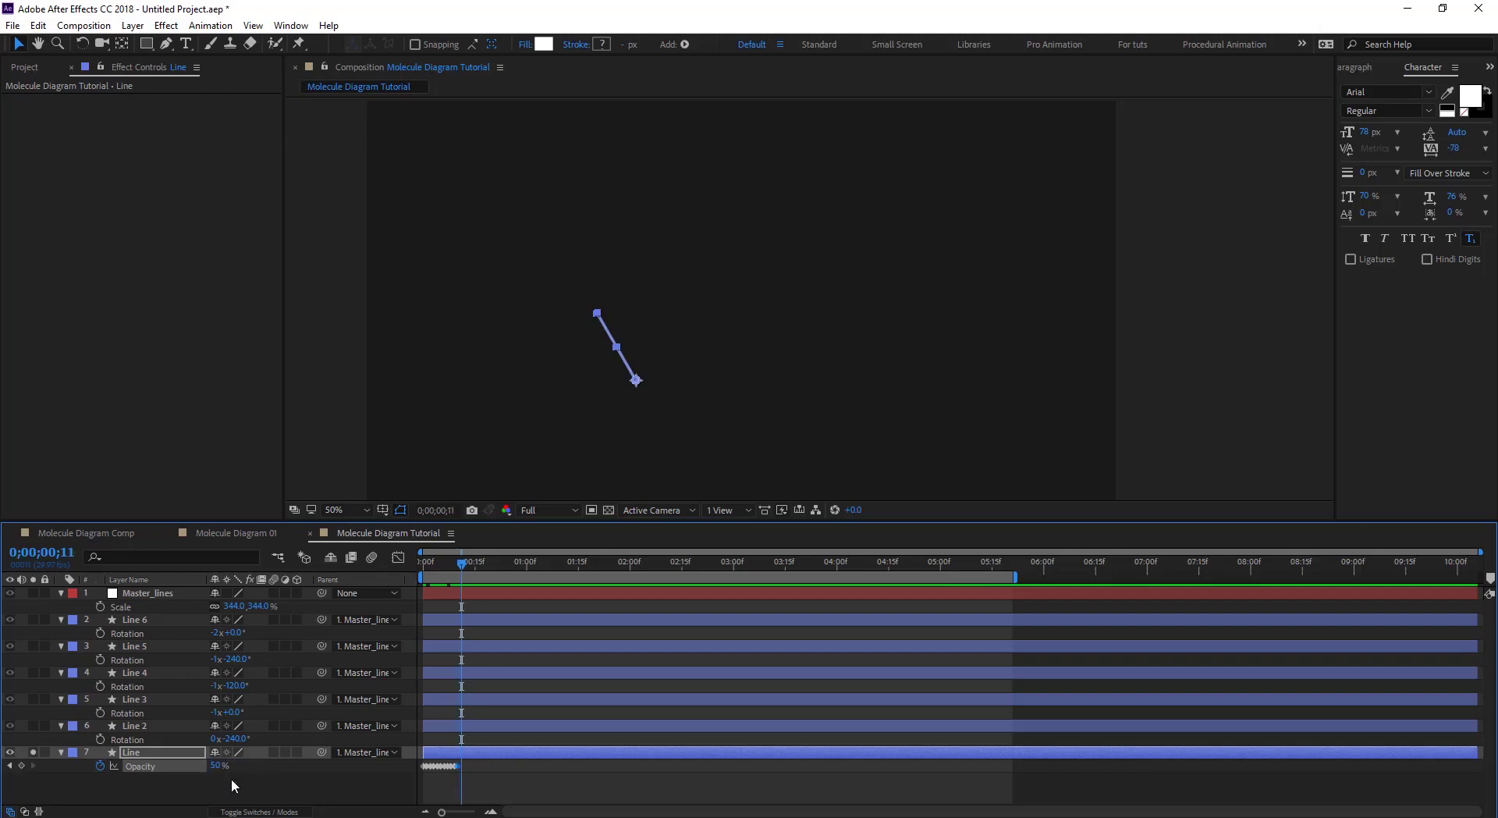
text(60)
key(Return)
key(Page_Down)
key(F2)
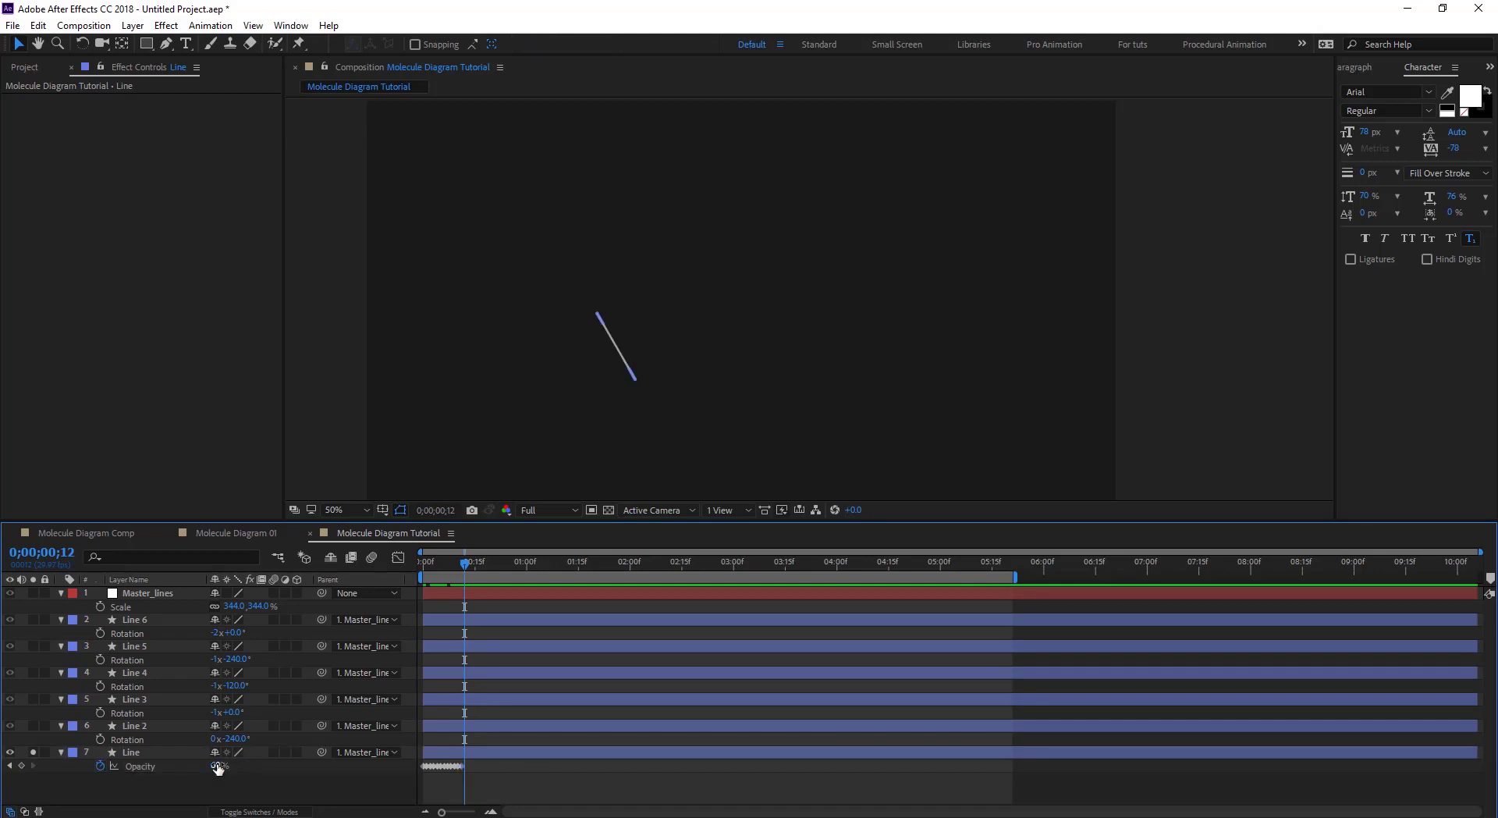
click(218, 766)
Go back to frame 11 and set the Line layer's opacity to 20%
key(Page_Up)
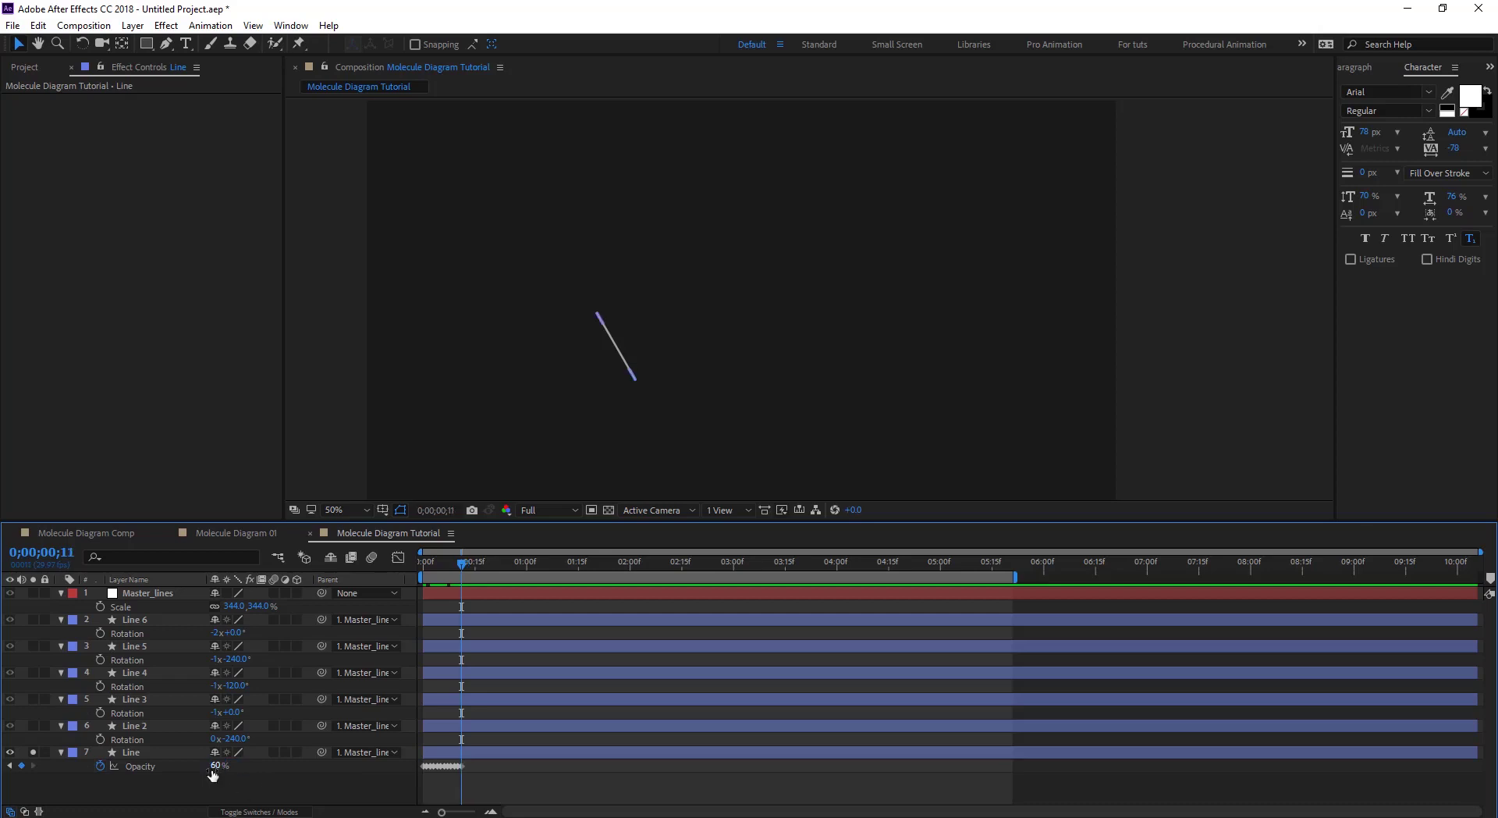
click(218, 766)
text(20)
key(Return)
click(144, 752)
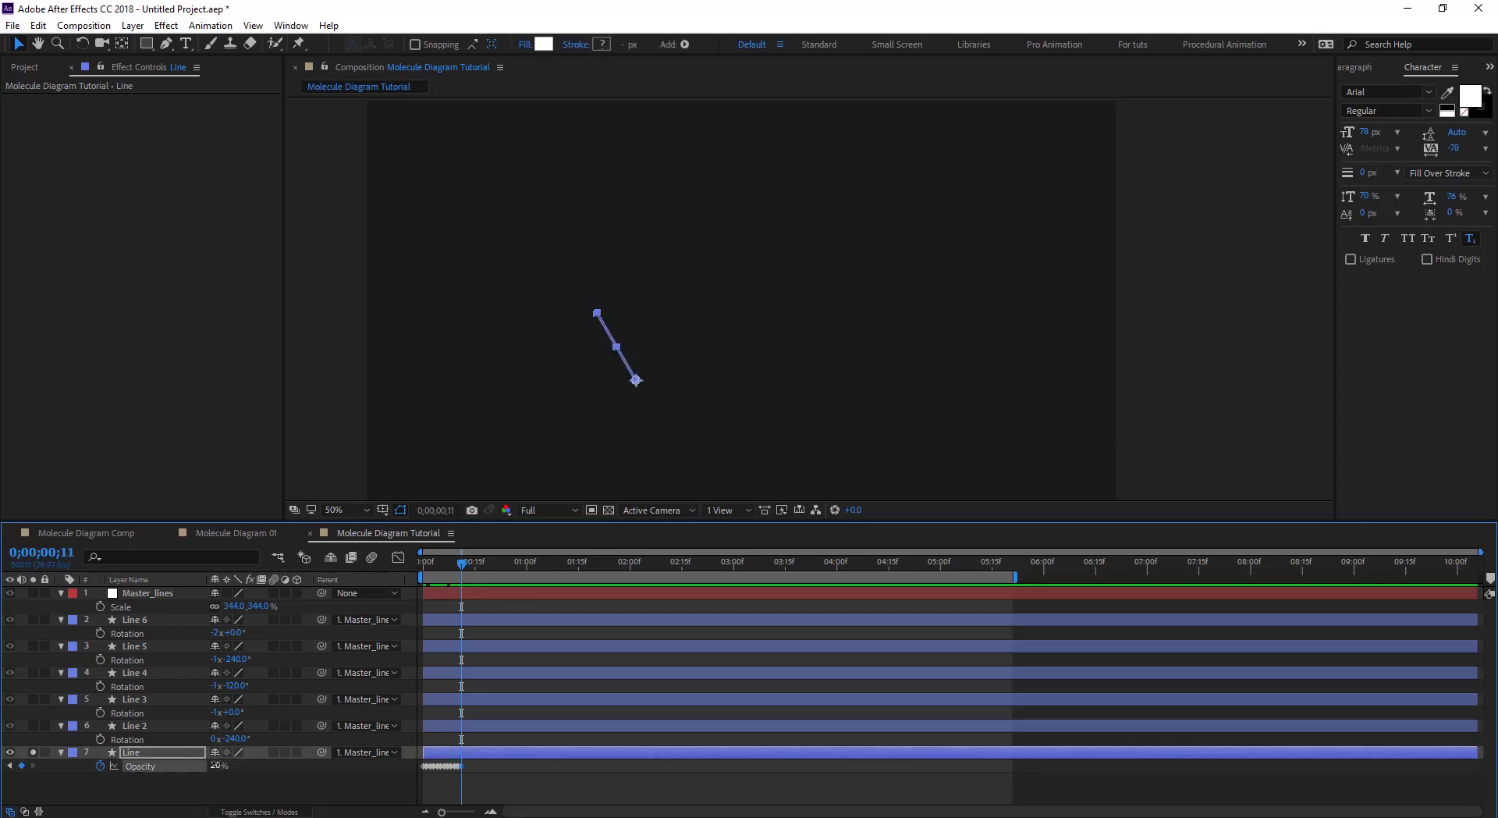
Continue keying the Line layer's opacity through frame 13, ending at 100%, and play the flicker from the start
key(Page_Down)
click(219, 766)
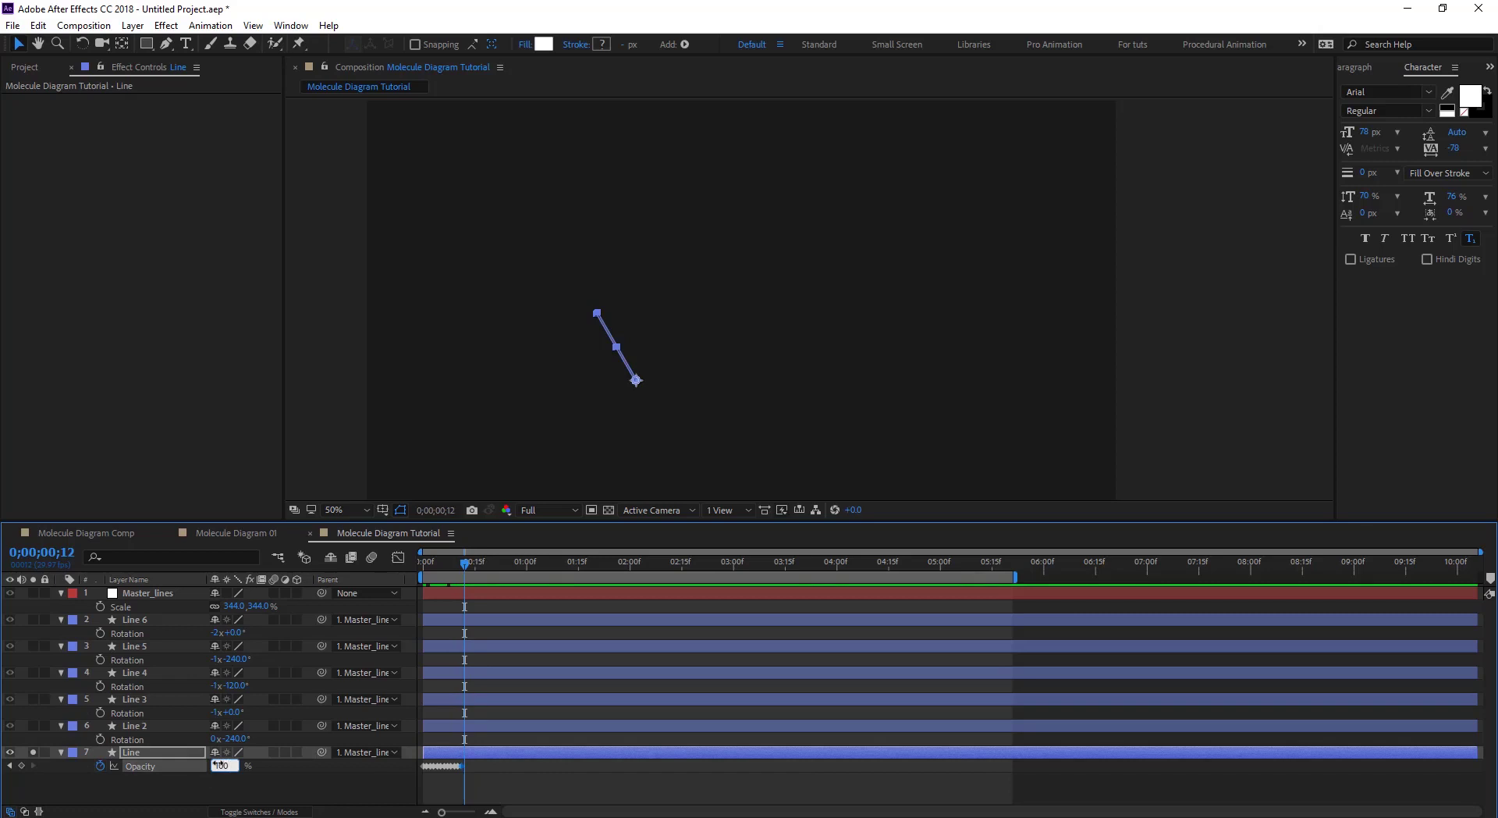
text(100)
key(Return)
key(Page_Down)
click(264, 784)
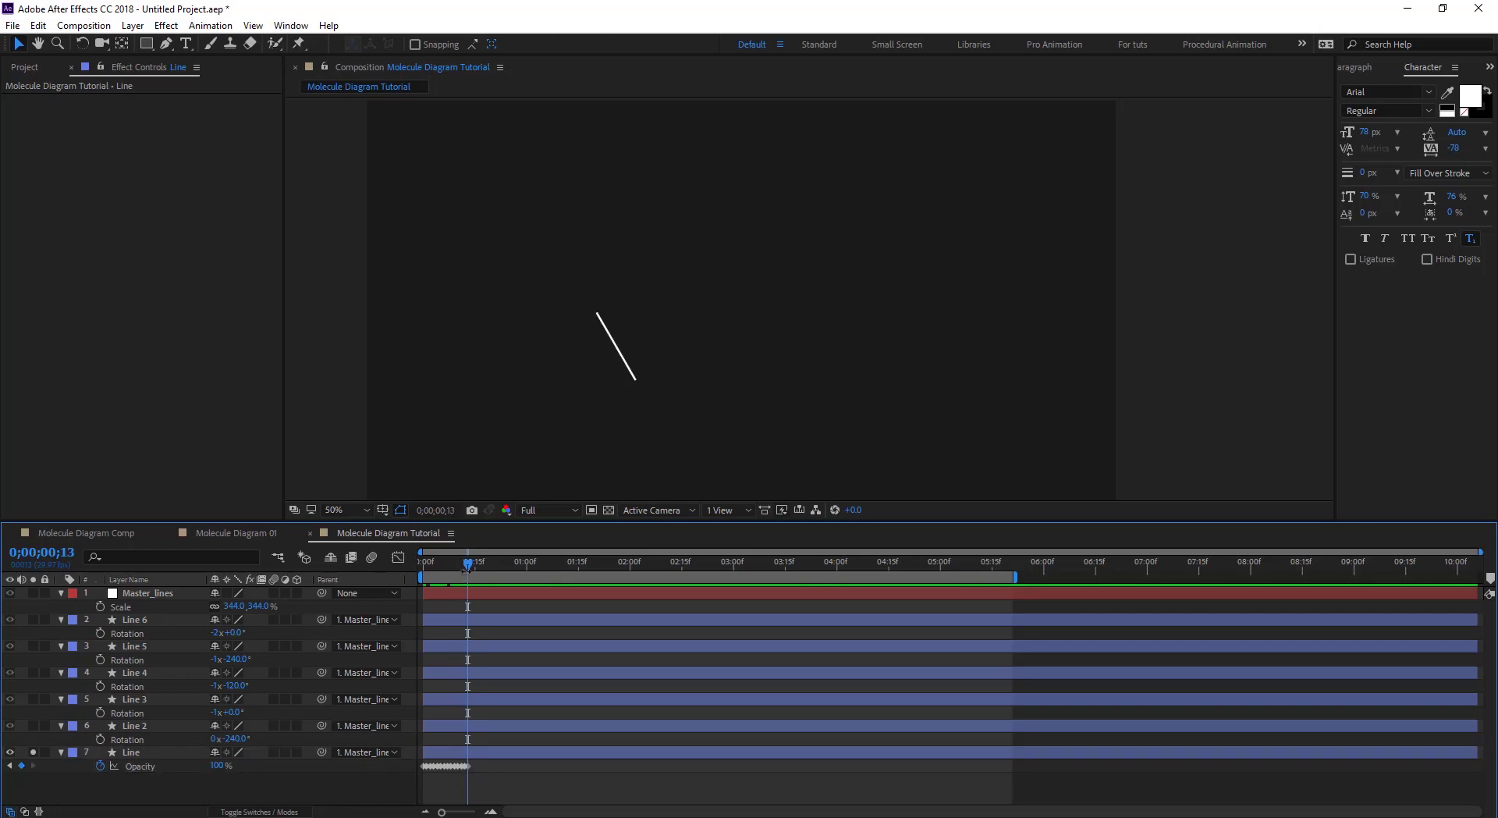
drag(468, 562, 405, 562)
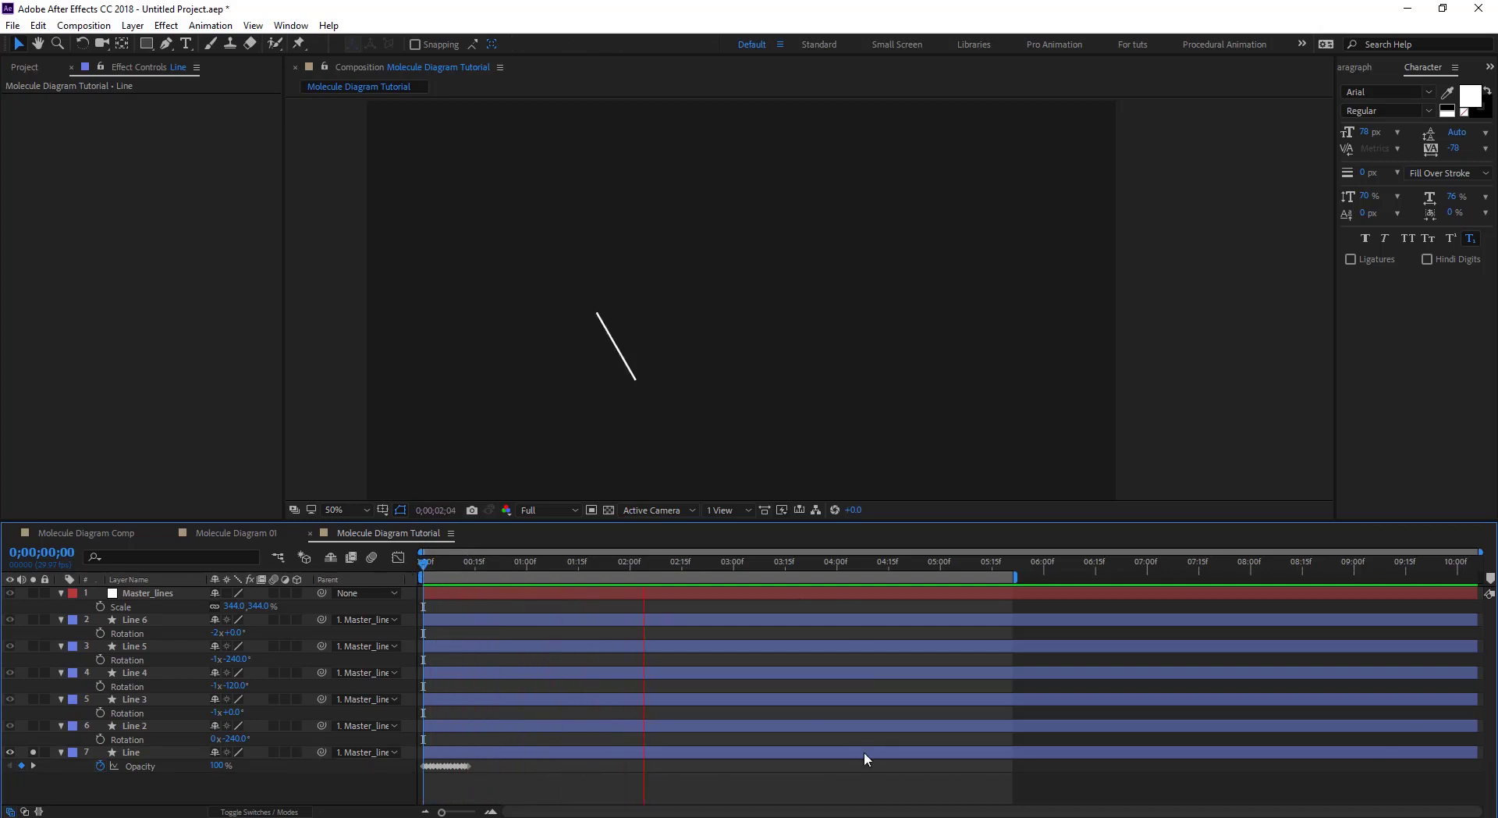
Add the expression loopOutDuration(type = "cycle", duration = 2) to the Line layer's opacity and preview the looping flicker
drag(501, 563, 534, 572)
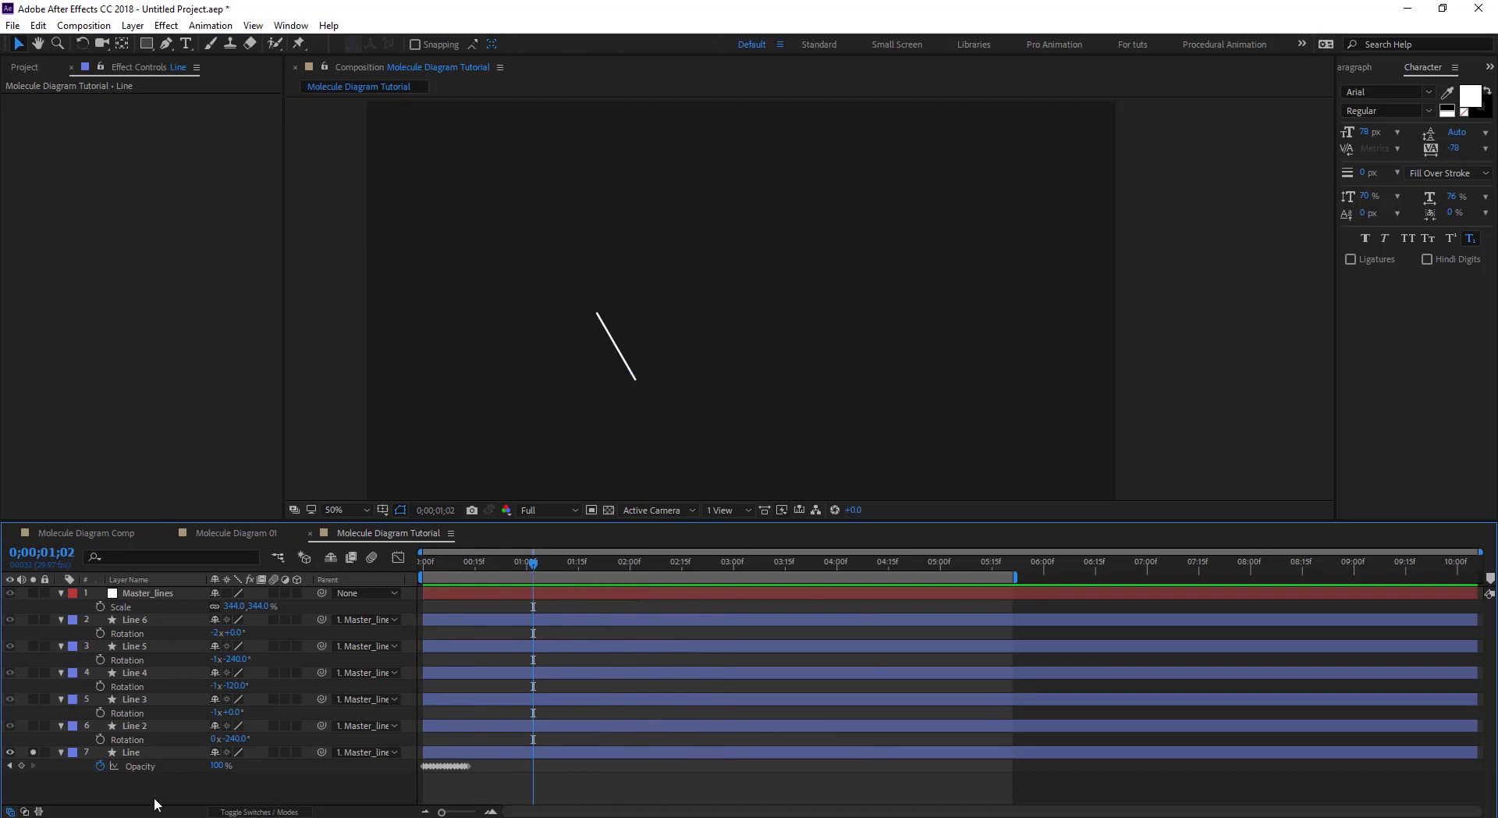
alt+click(100, 767)
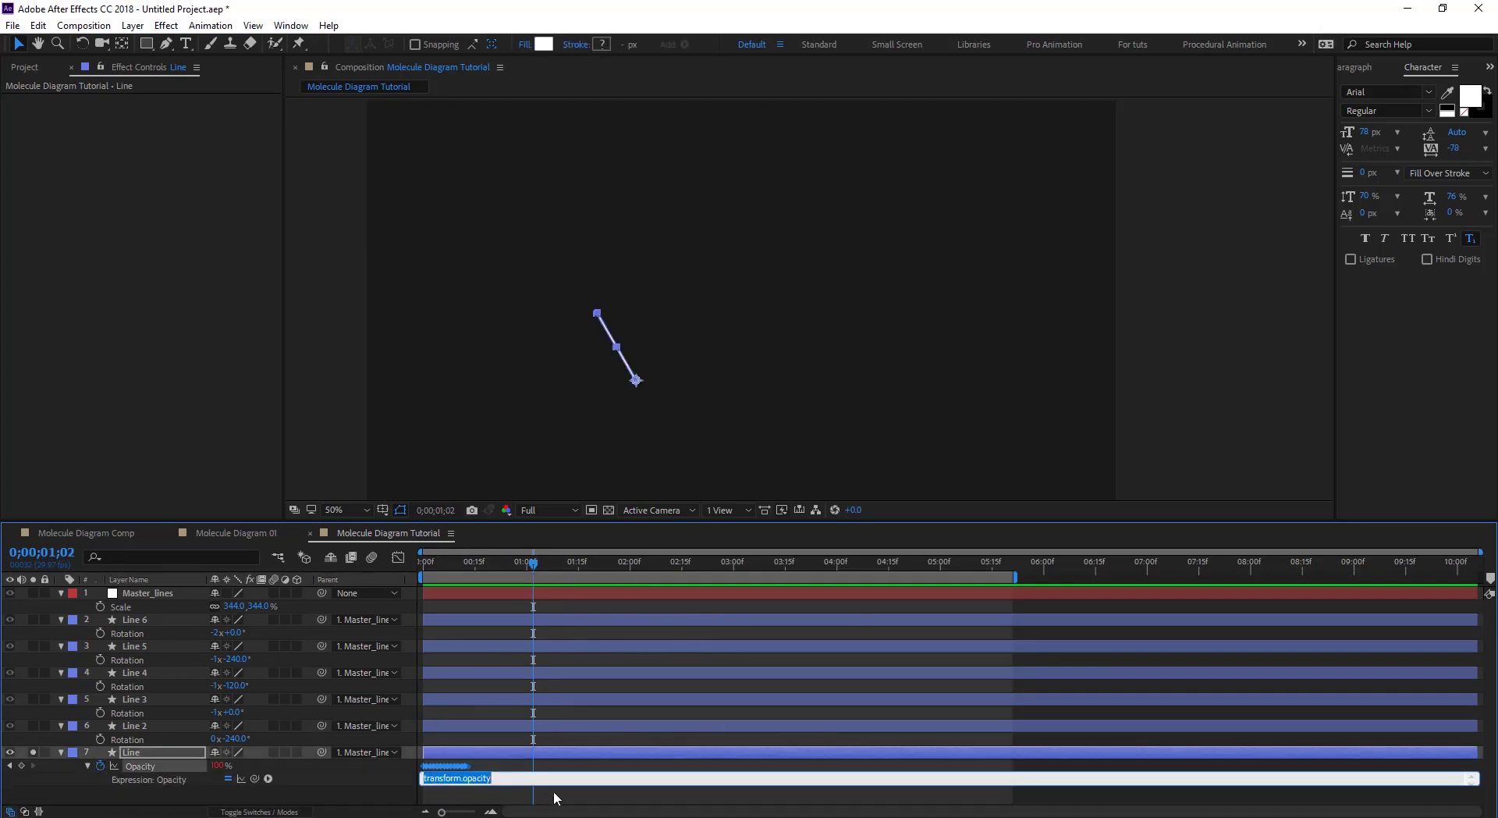
click(269, 776)
mouse_move(363, 725)
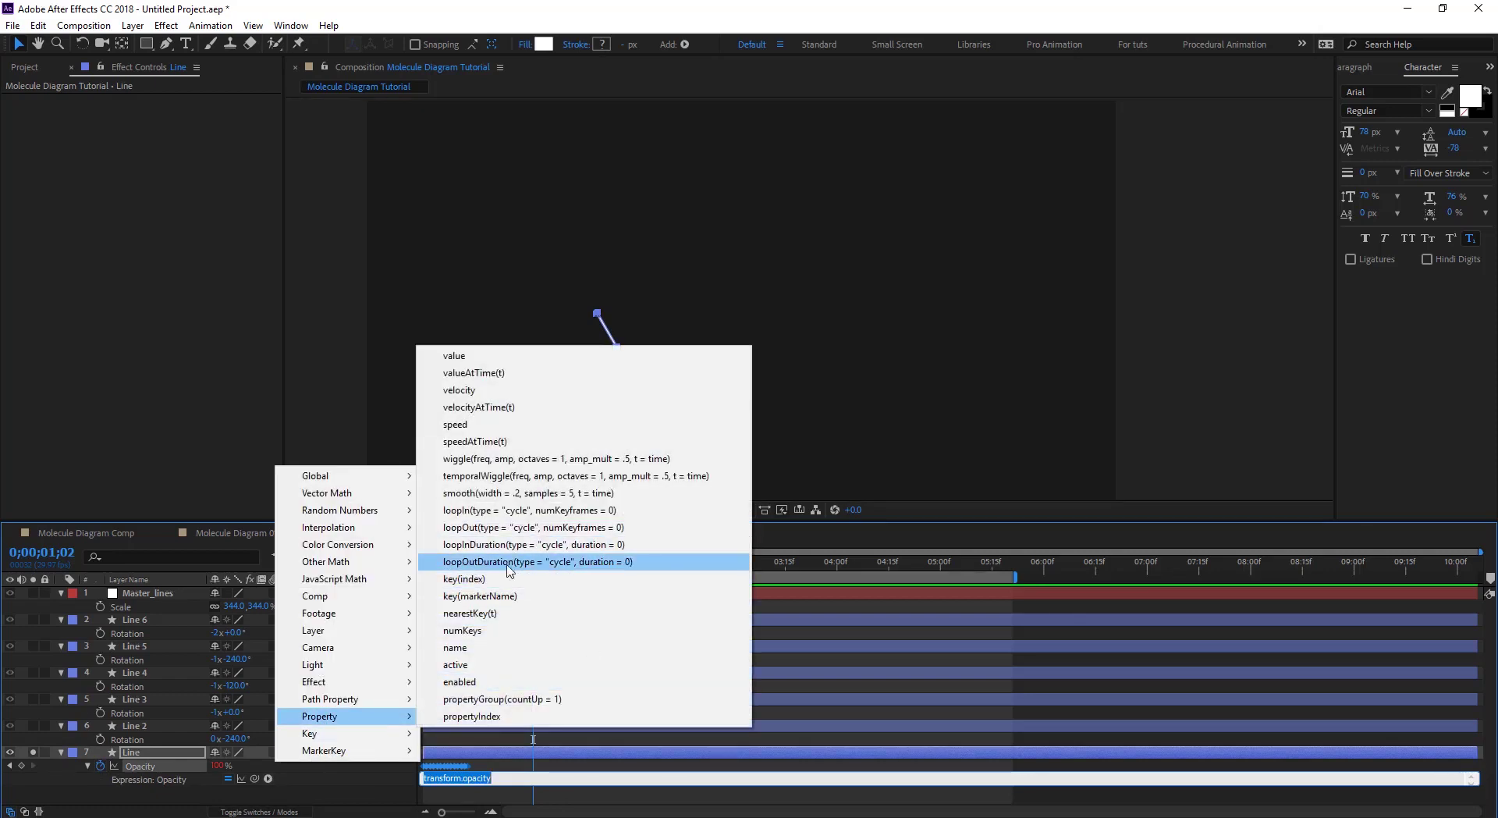
click(627, 562)
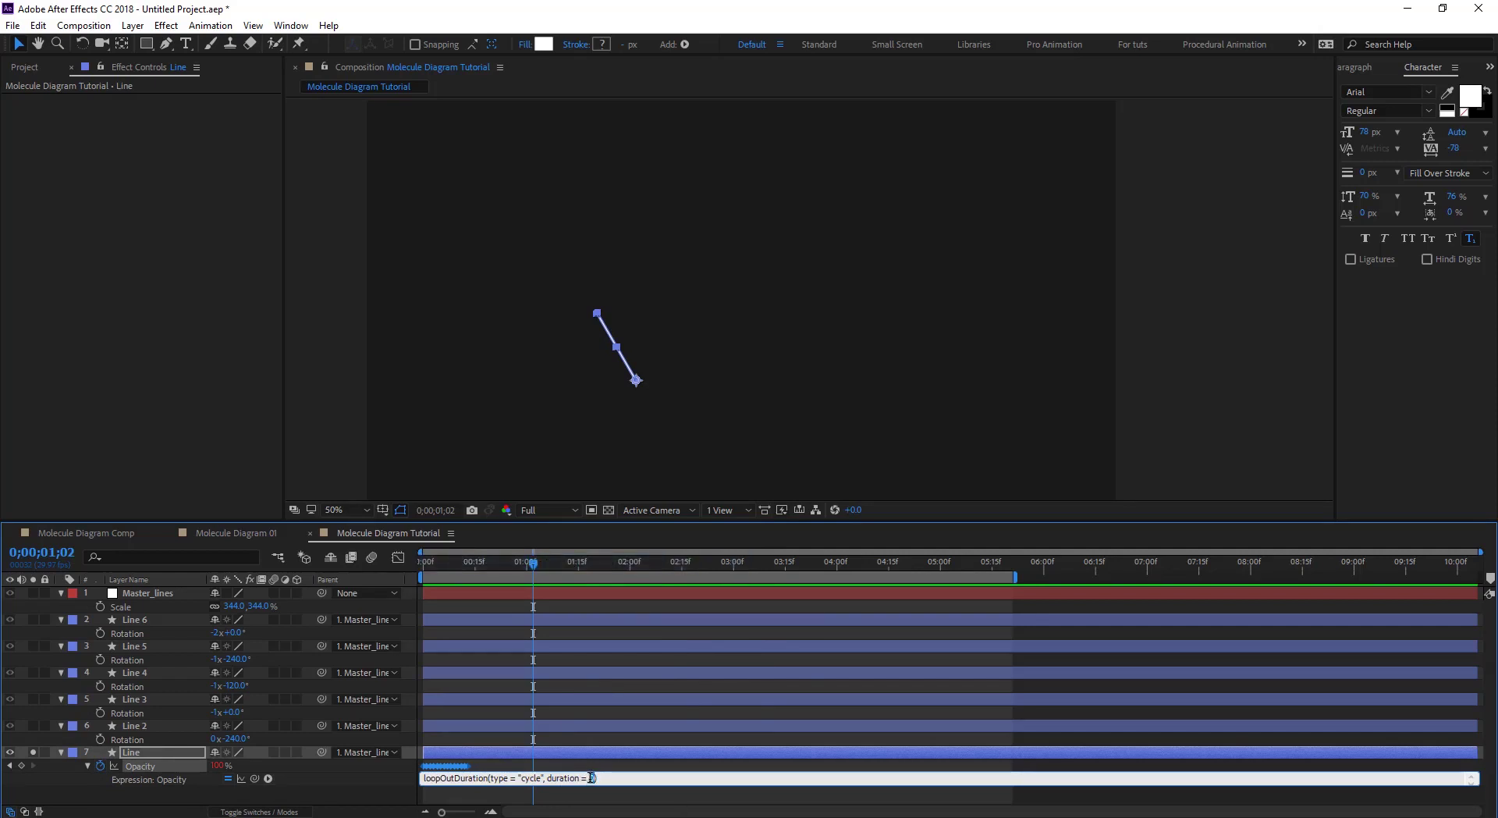
click(401, 785)
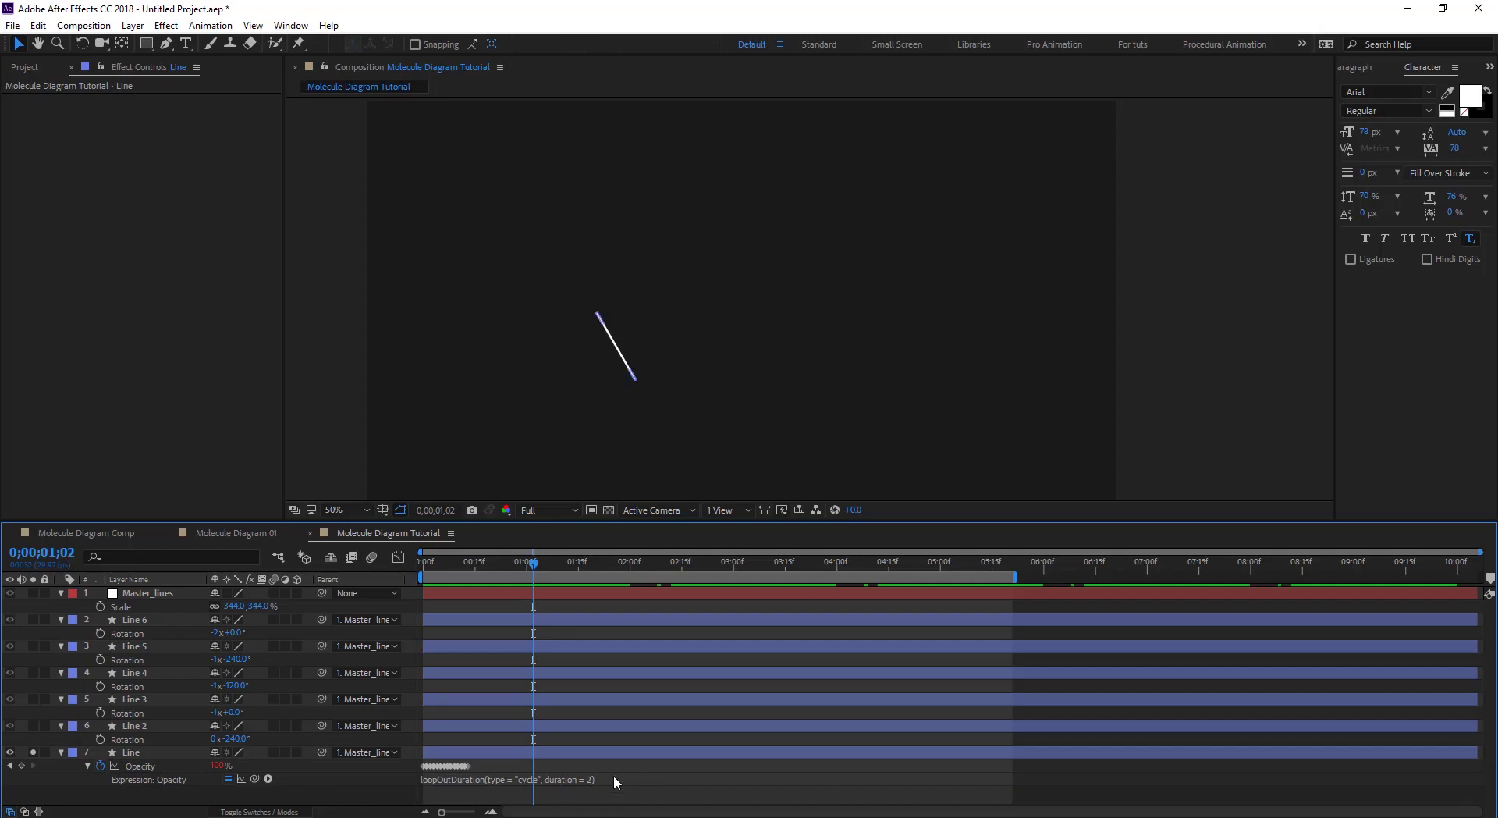
key(space)
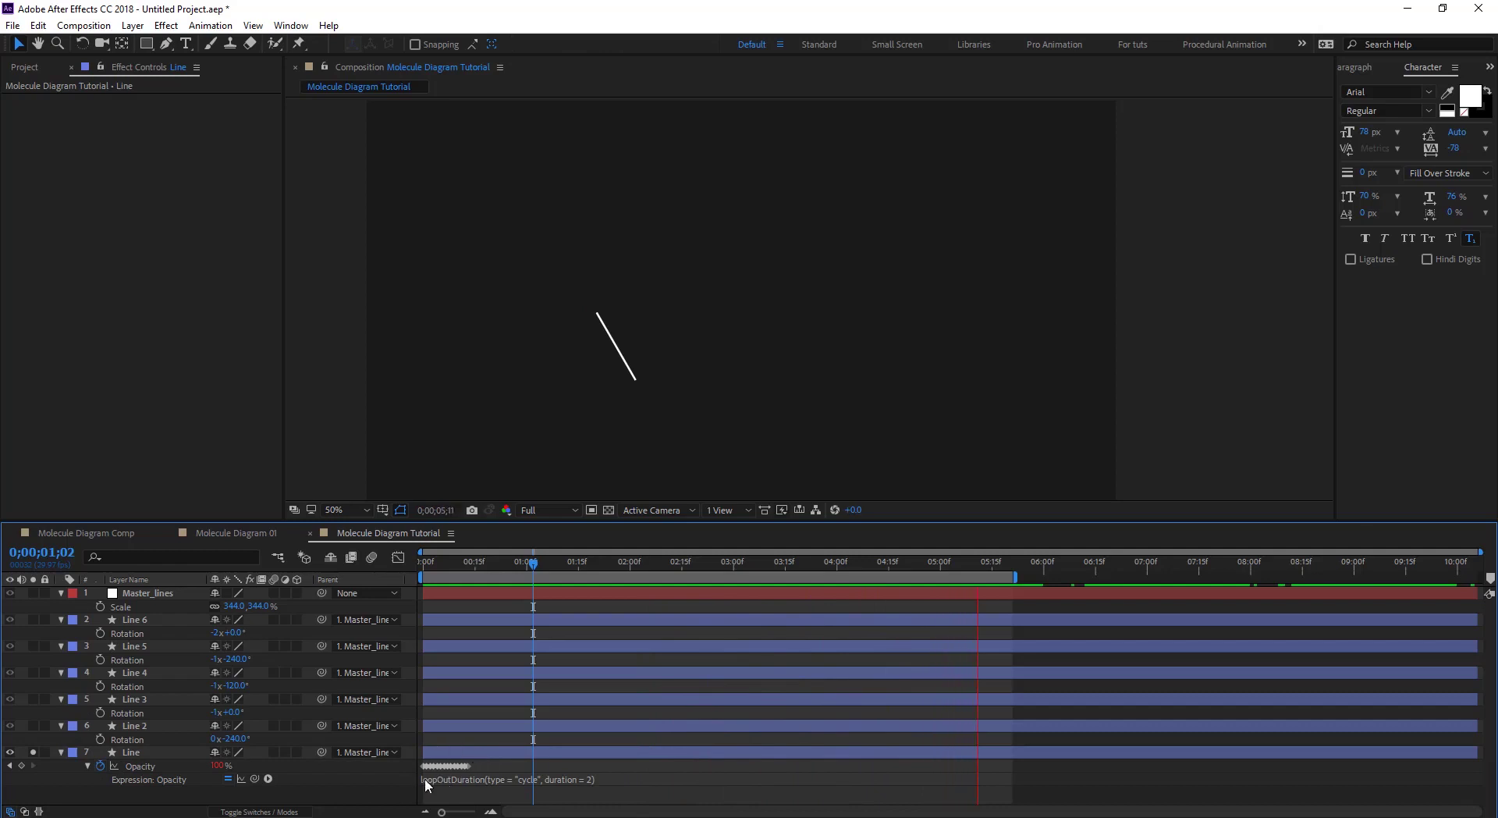
mouse_move(460, 772)
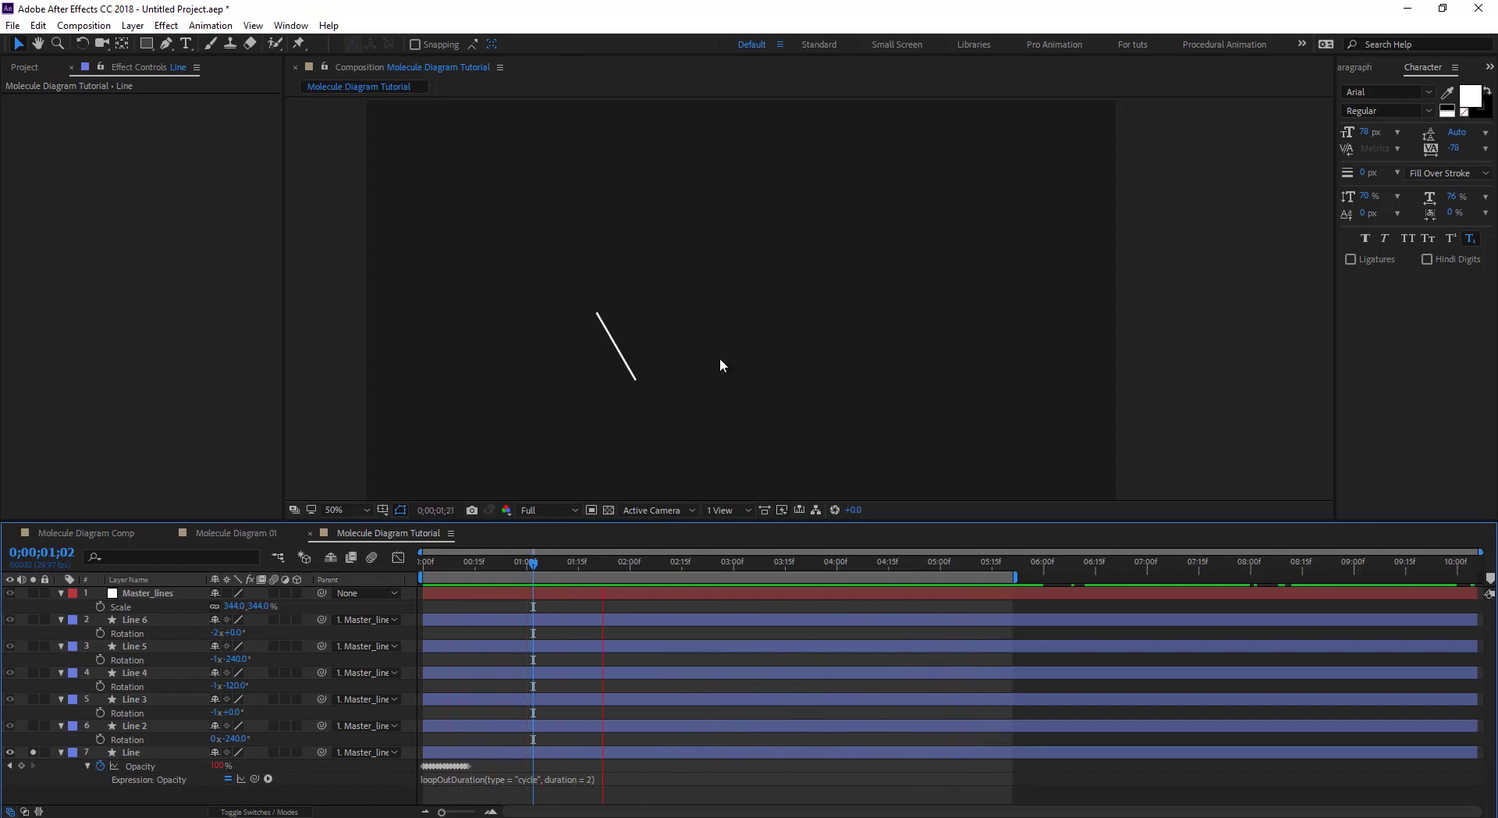
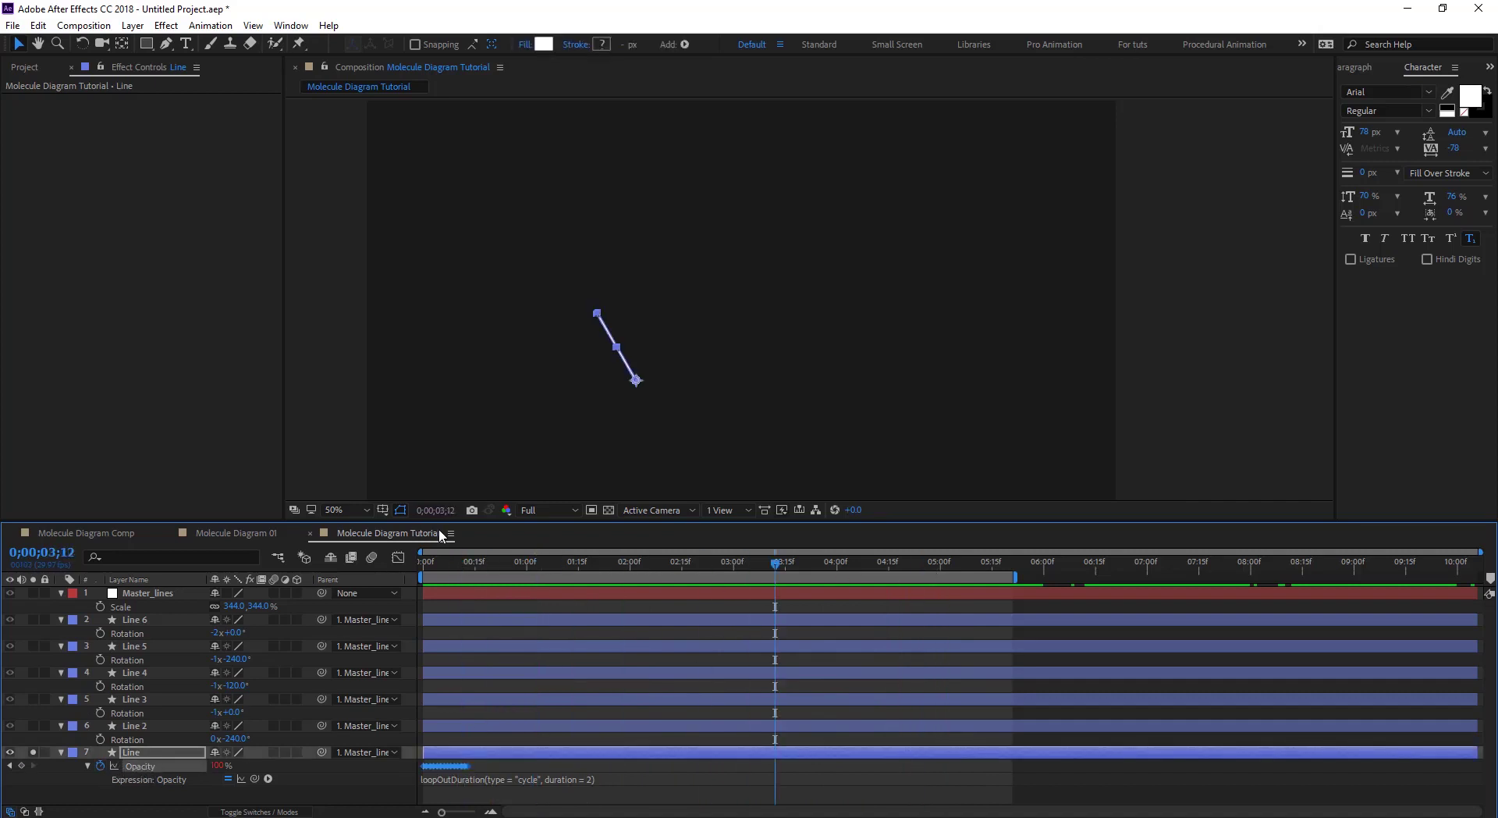
Paste the Line layer's looping opacity animation onto Line 2 through Line 6 at the first frame and preview the flicker
drag(438, 565, 399, 564)
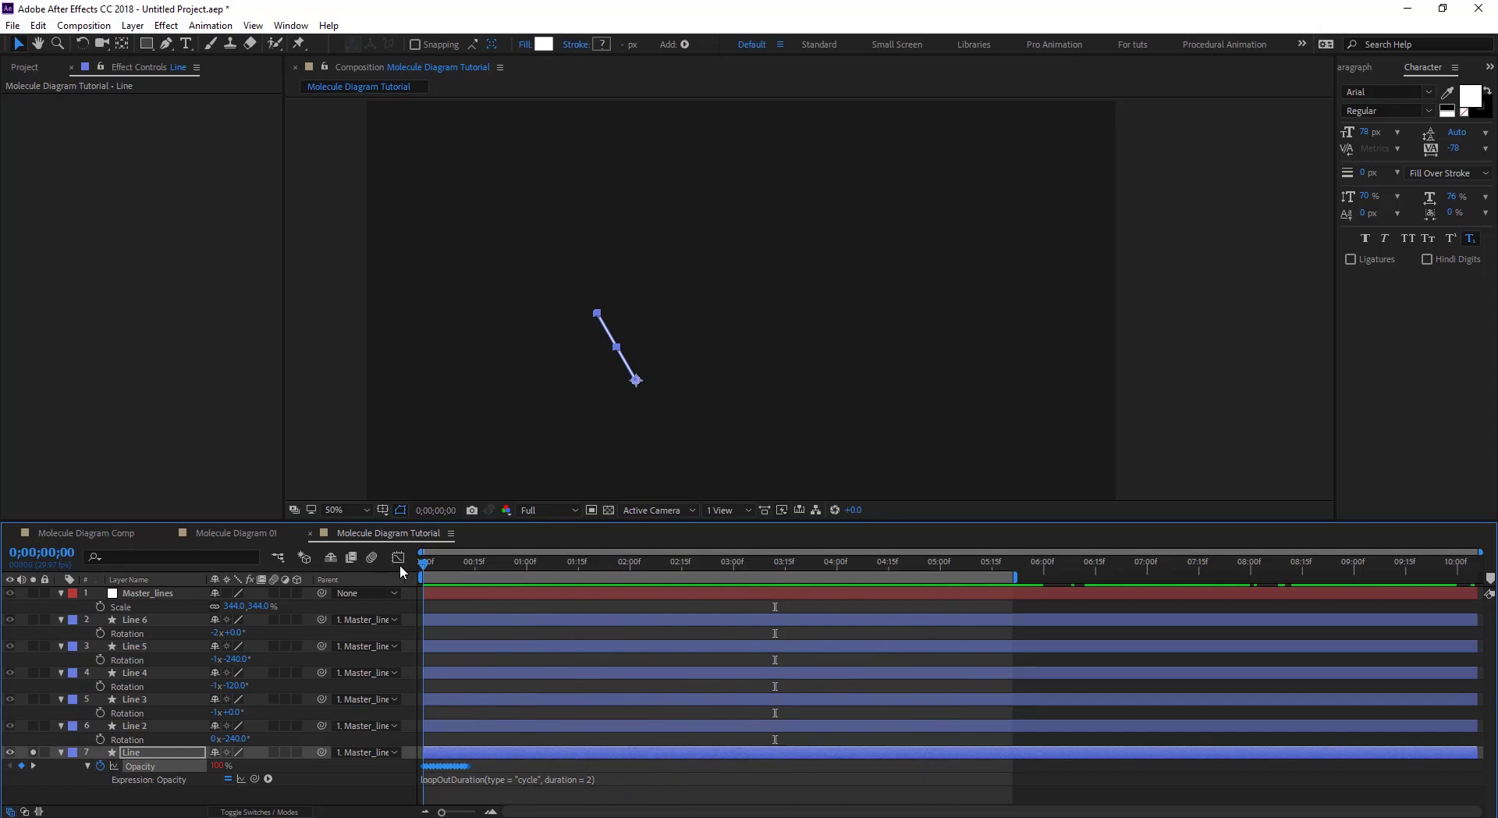
click(148, 725)
shift+click(159, 617)
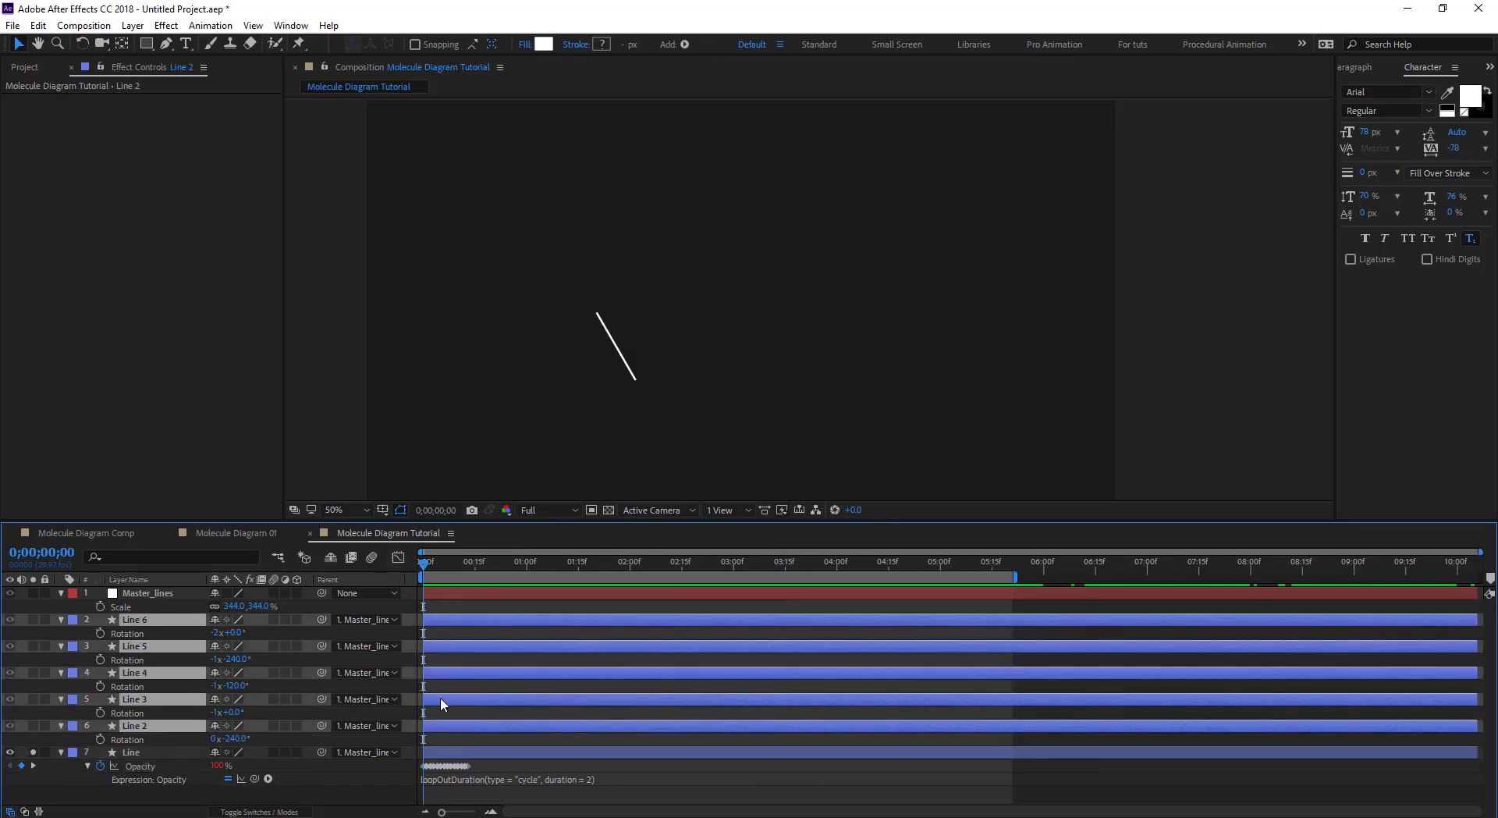
key(ctrl+v)
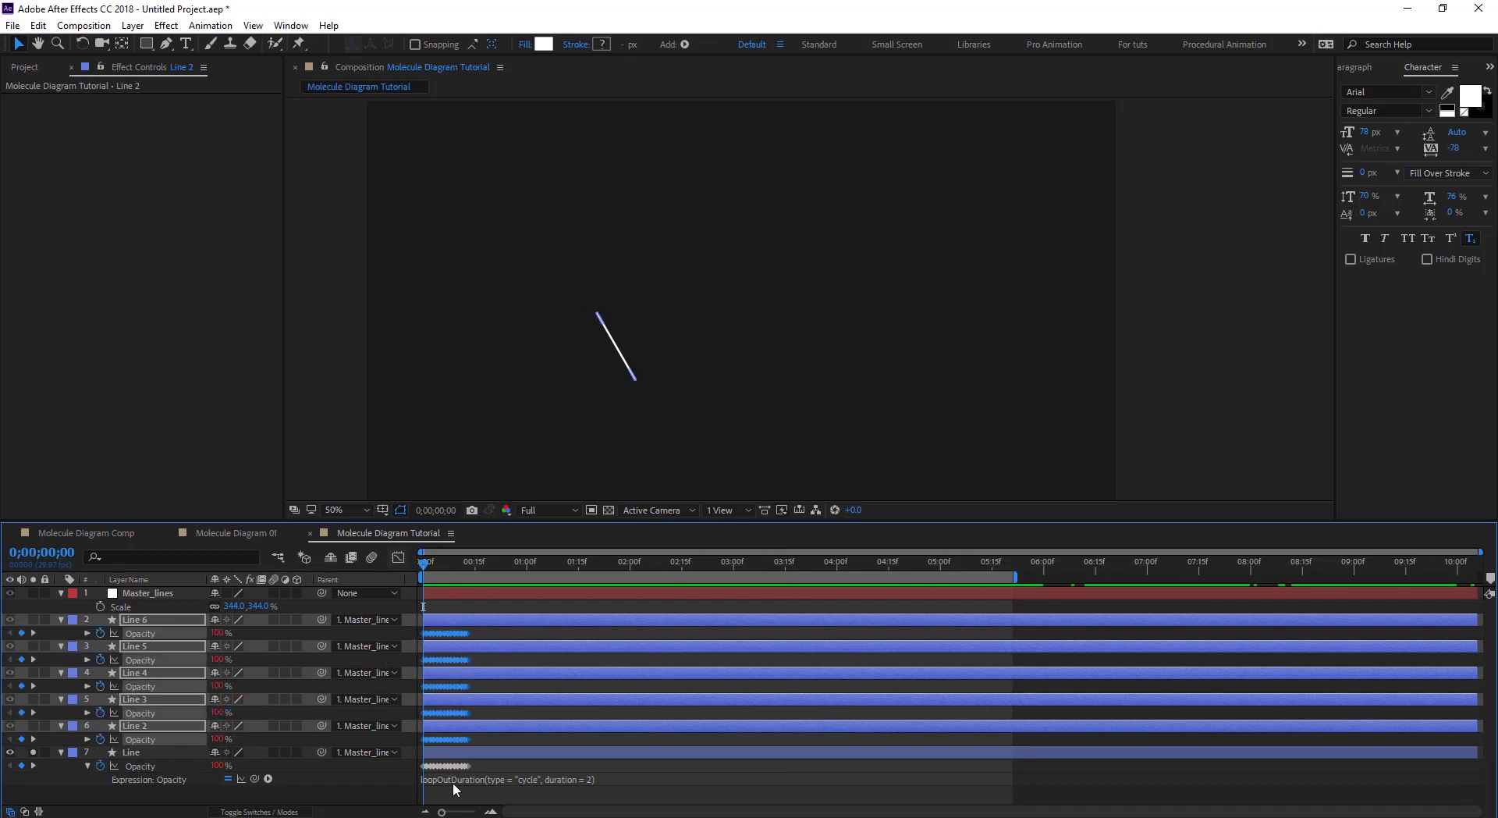
drag(428, 564, 531, 570)
key(space)
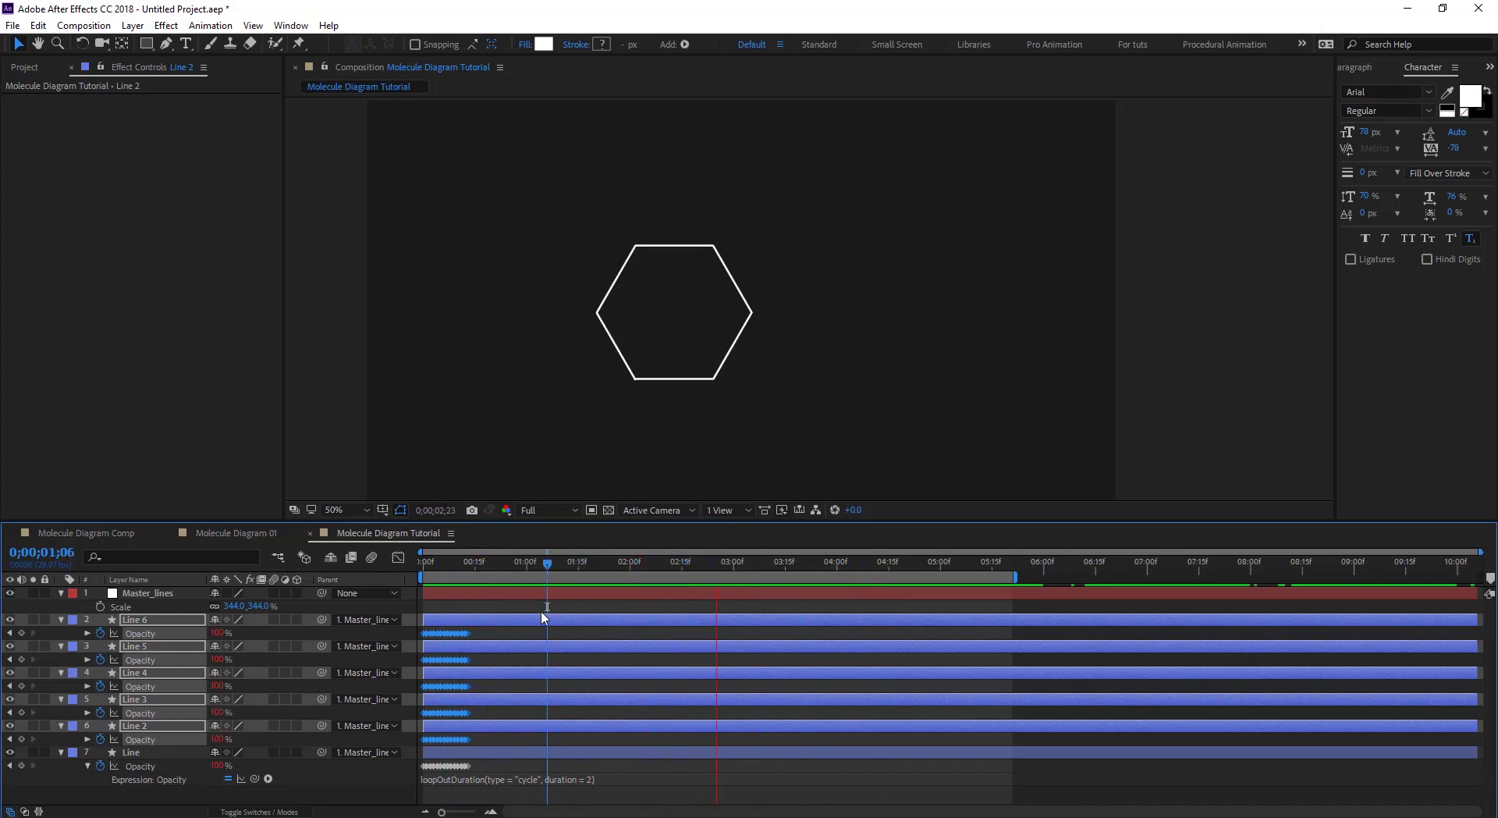
key(space)
Collapse the open opacity properties of all six line layers and go back to the first frame
click(60, 620)
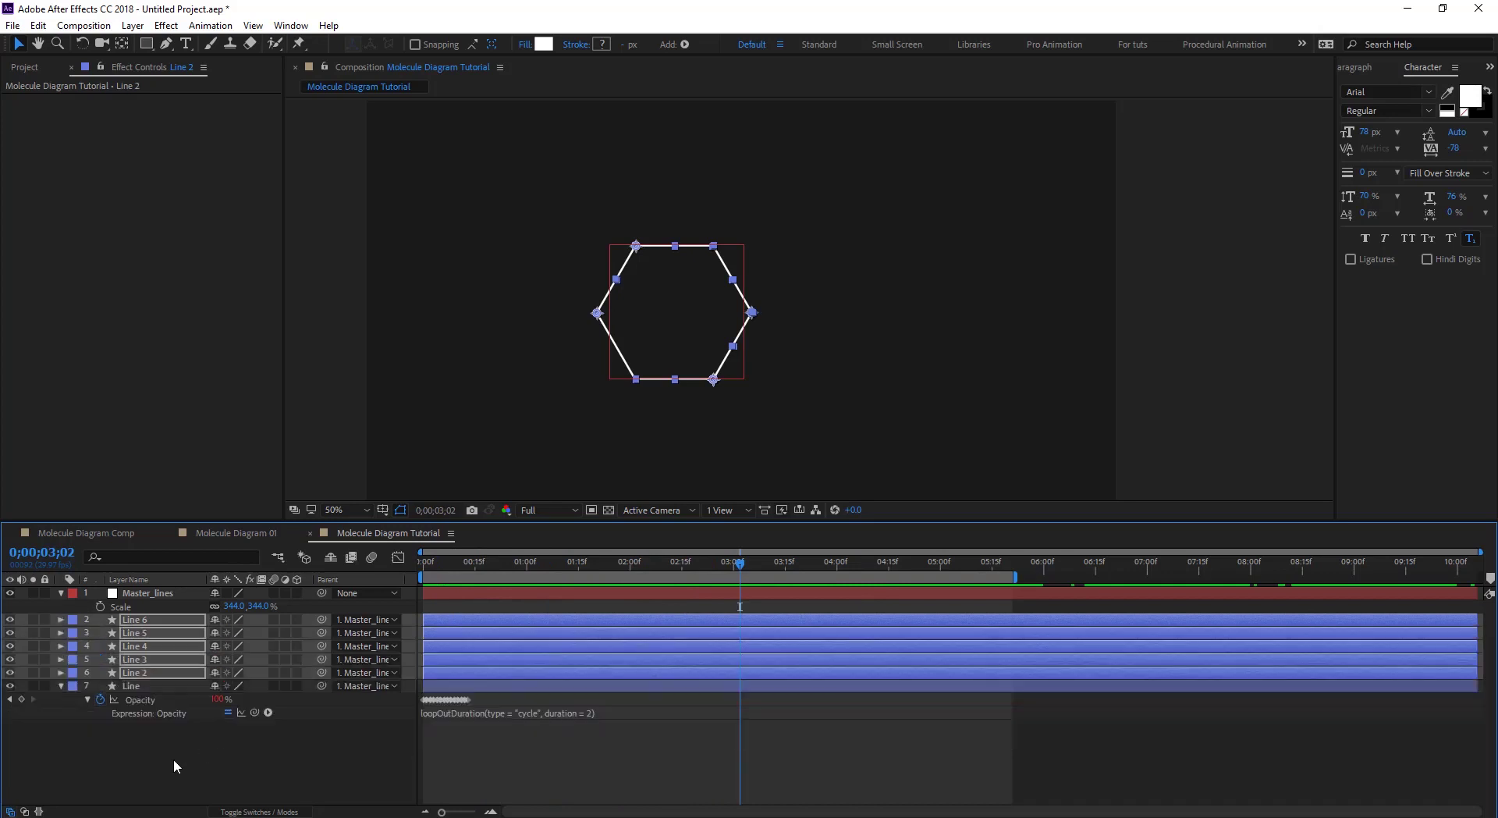
click(173, 759)
drag(448, 564, 33, 709)
click(62, 686)
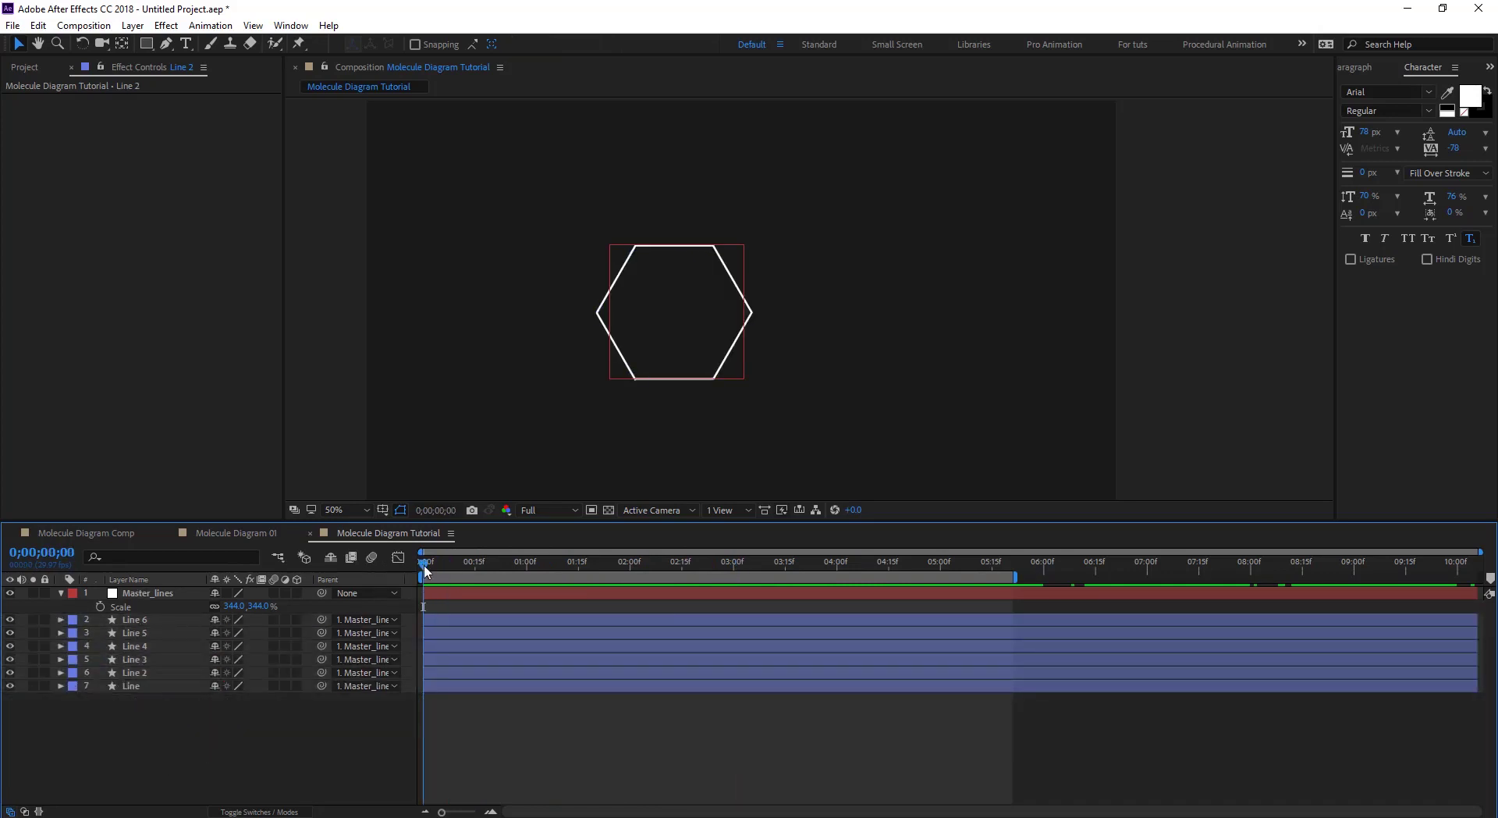
Shift Line 2 through Line 6 in time so they start at 0;00;00;10
drag(421, 565, 506, 591)
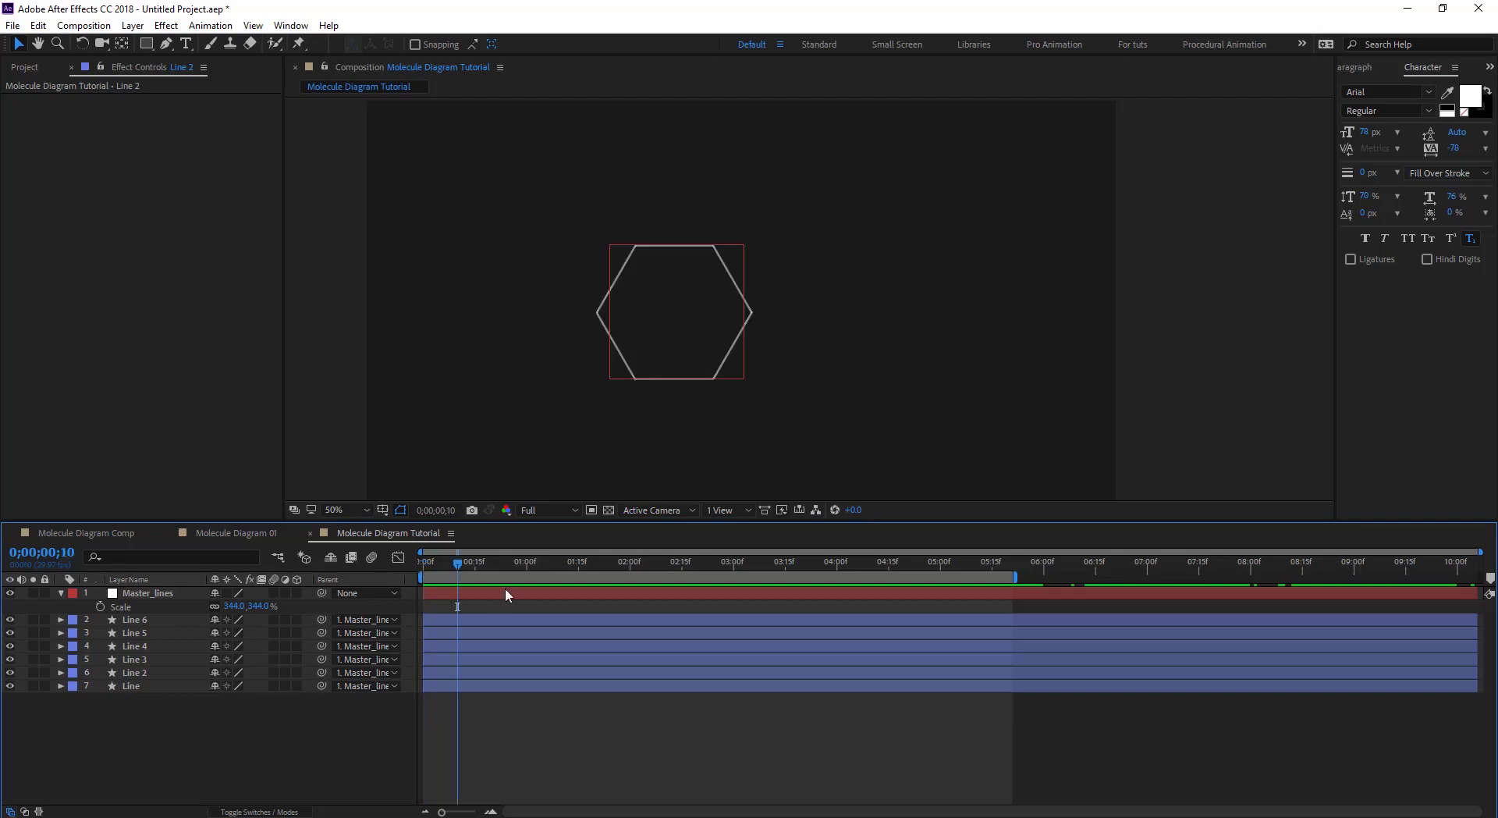
click(611, 674)
shift+click(596, 622)
key(bracketleft)
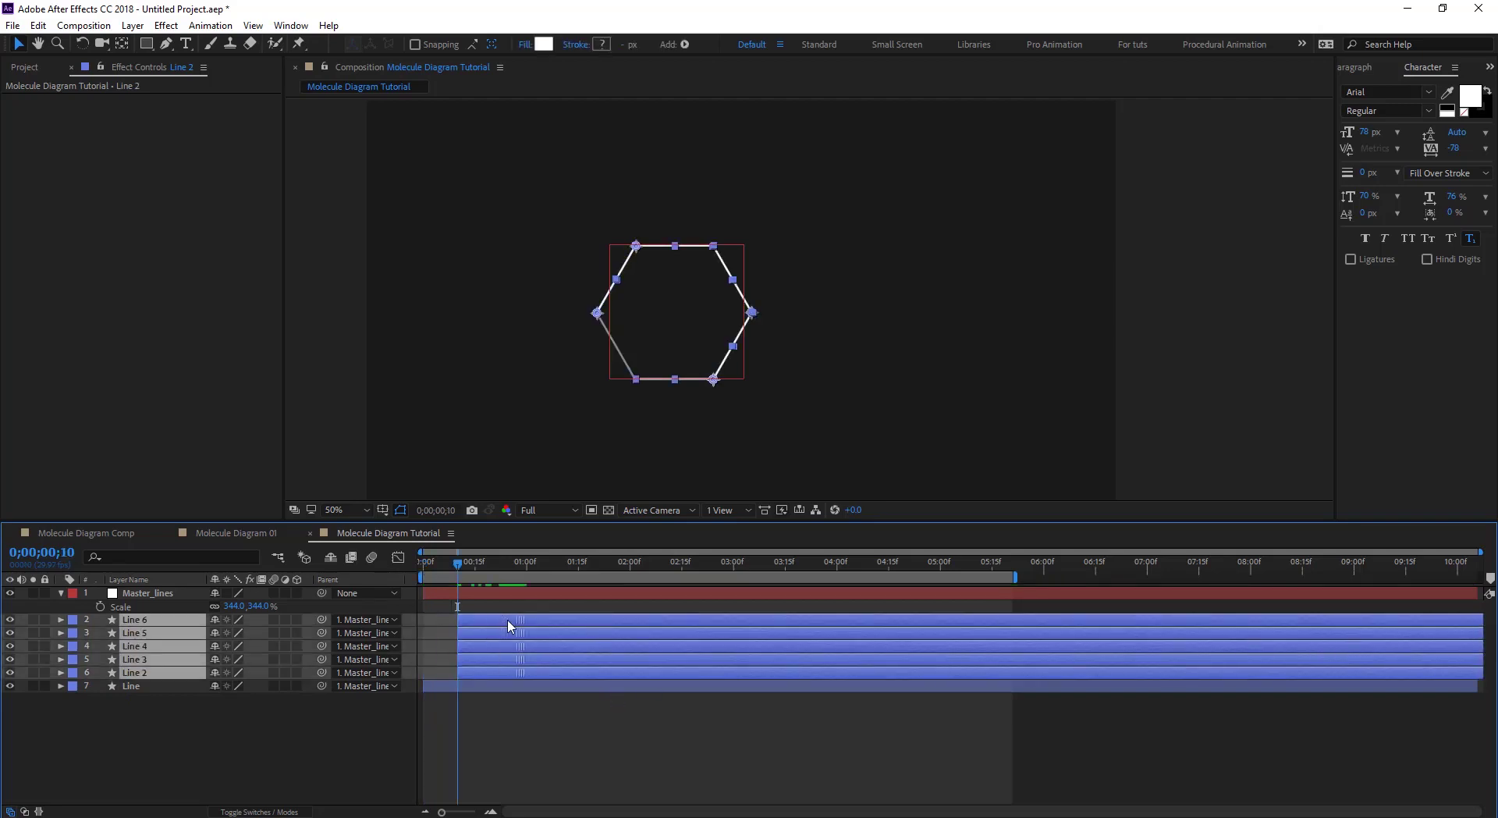
Continue the stagger by starting Line 3 at 0;00;00;20 and Line 4 through Line 6 at 0;00;01;00
ctrl+click(499, 673)
key(shift+Page_Down)
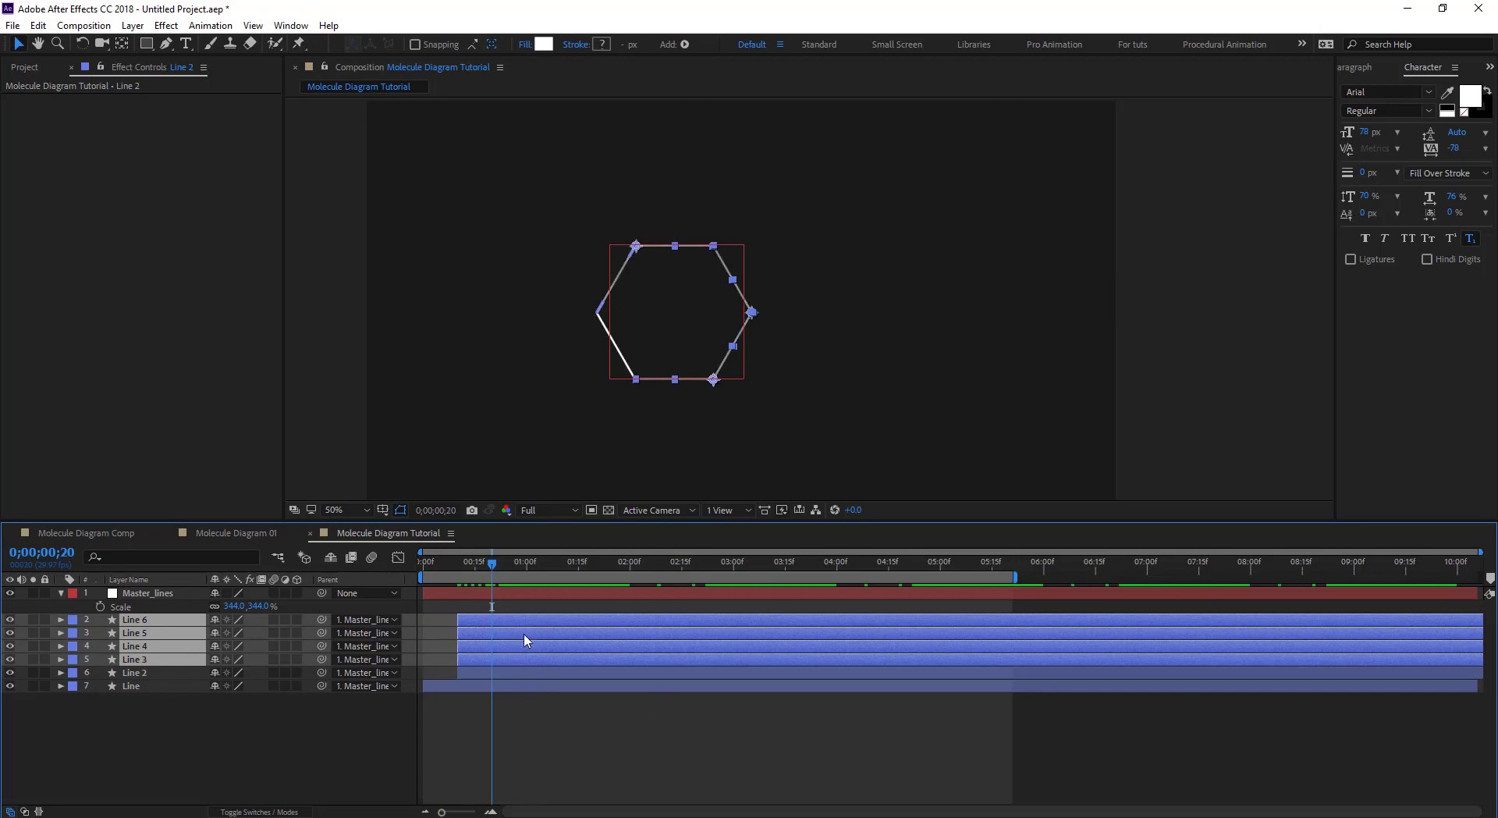
drag(530, 664, 567, 664)
key(shift+Page_Down)
ctrl+click(536, 661)
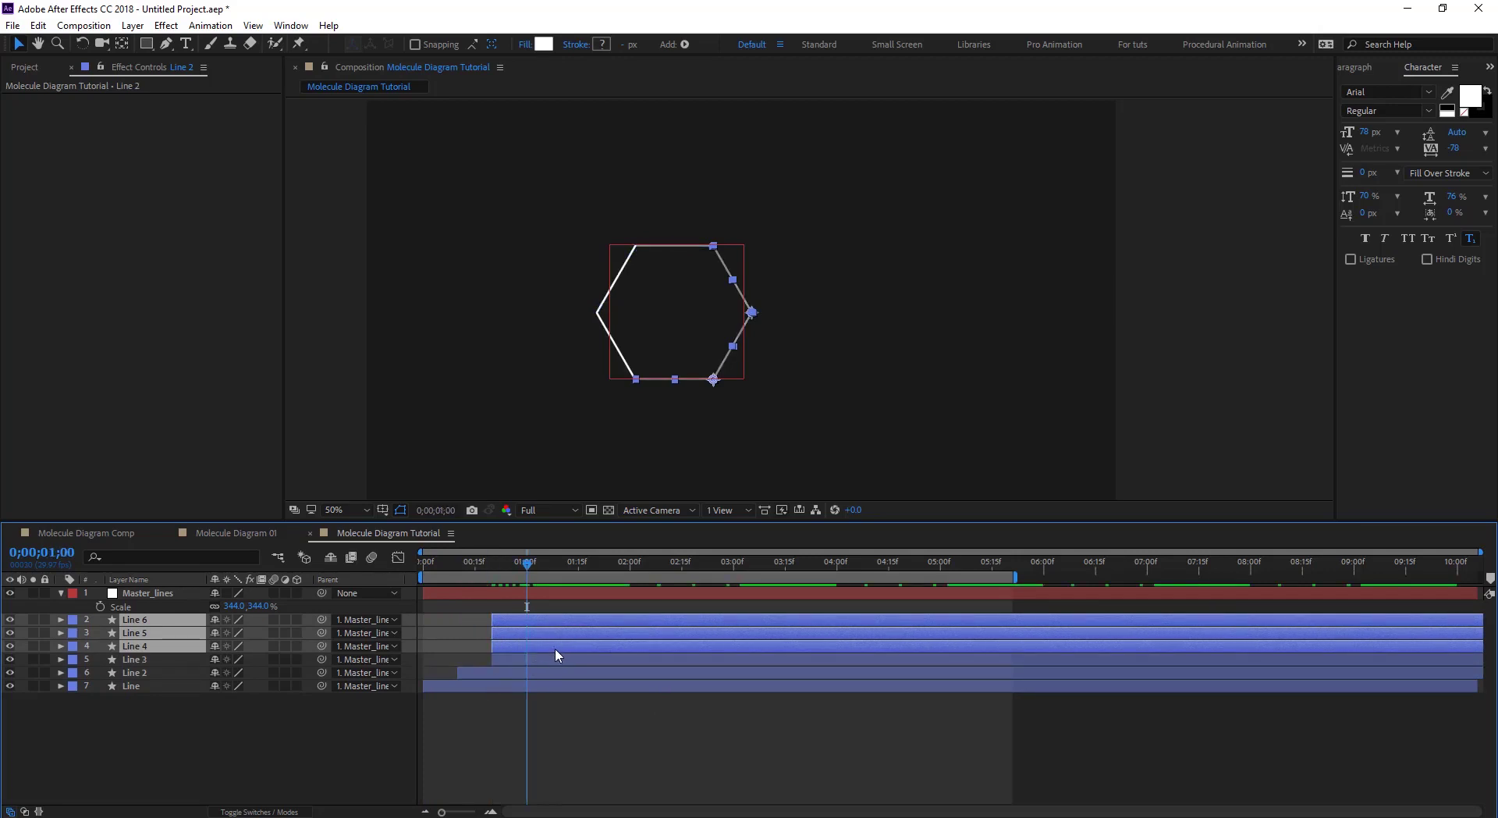
drag(555, 648, 579, 649)
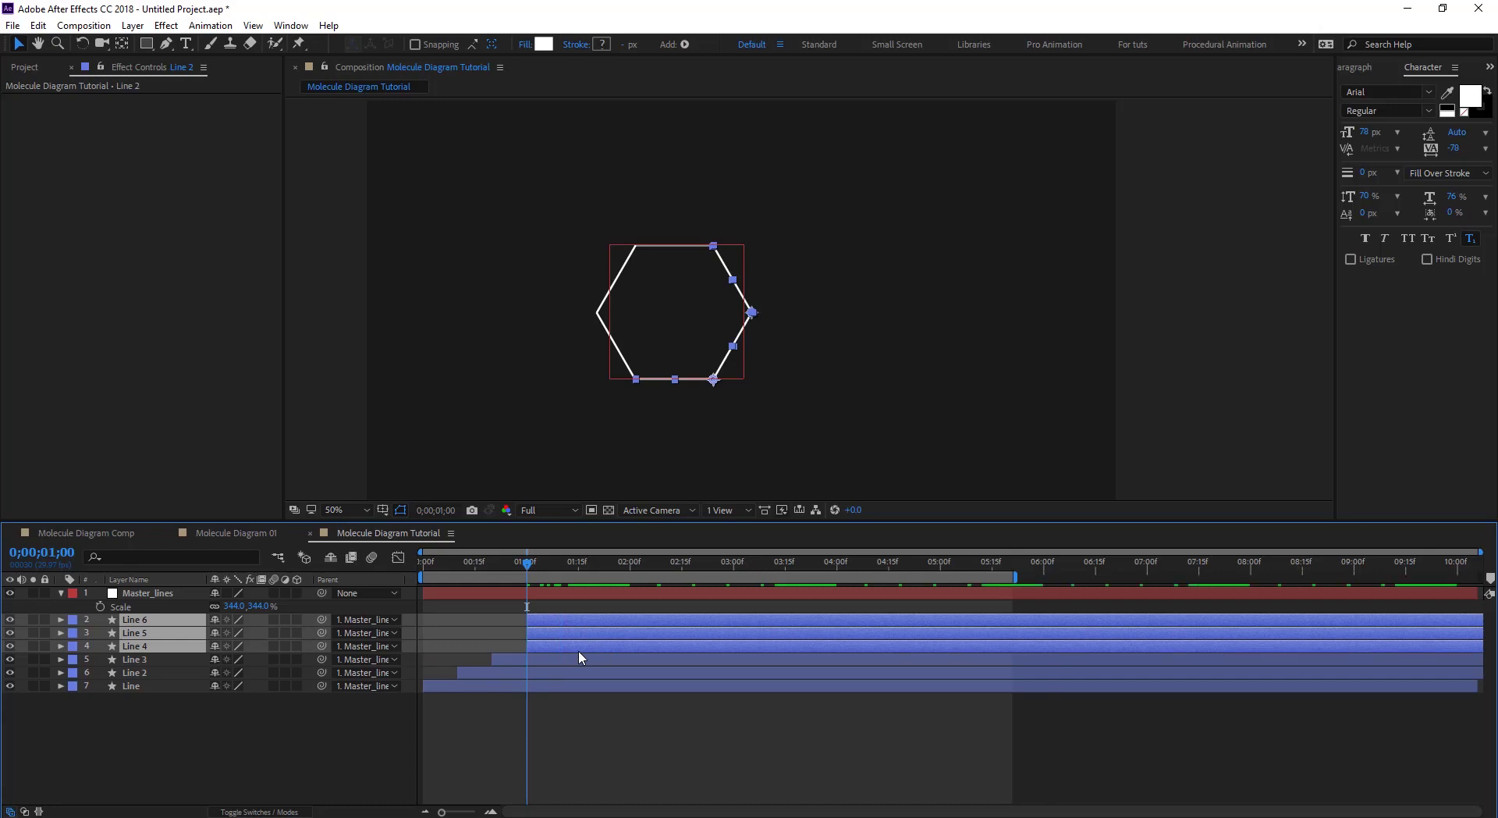
Finish the stagger by starting Line 5 at 0;00;01;10 and Line 6 at 0;00;01;20
key(shift+Page_Down)
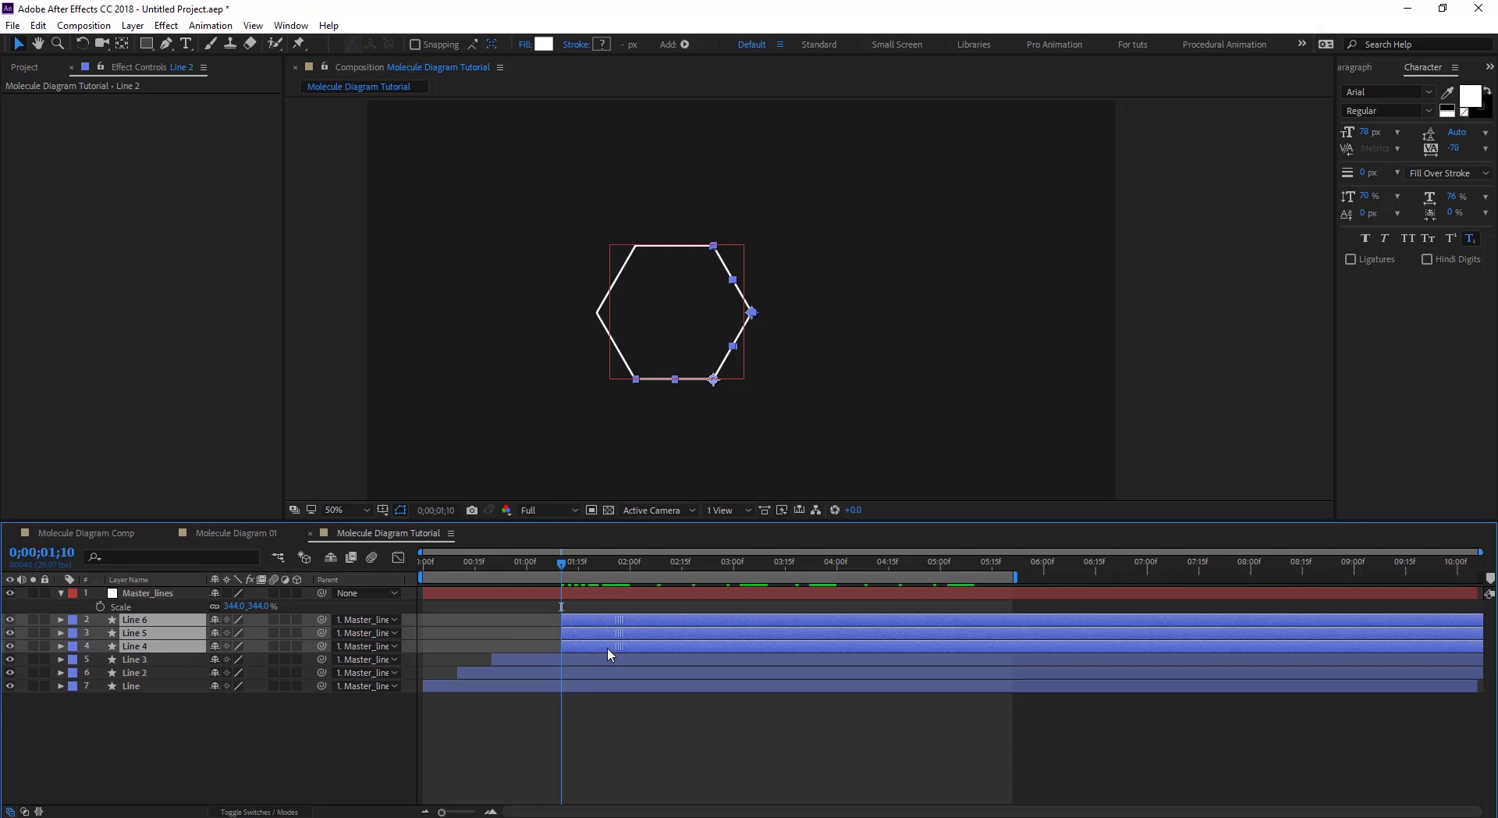
ctrl+click(576, 646)
key(bracketleft)
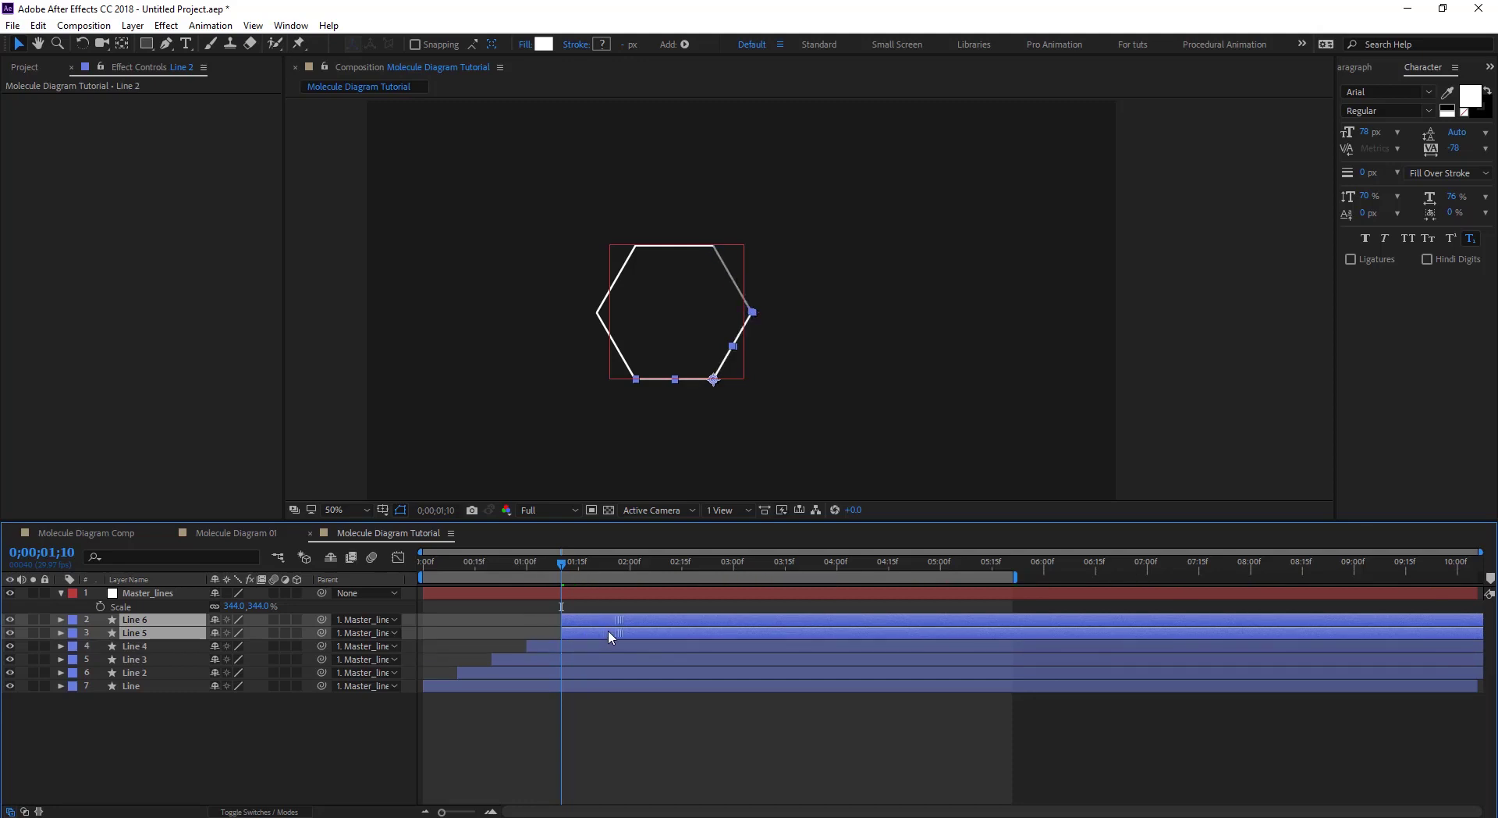
key(shift+Page_Down)
click(618, 622)
key(bracketleft)
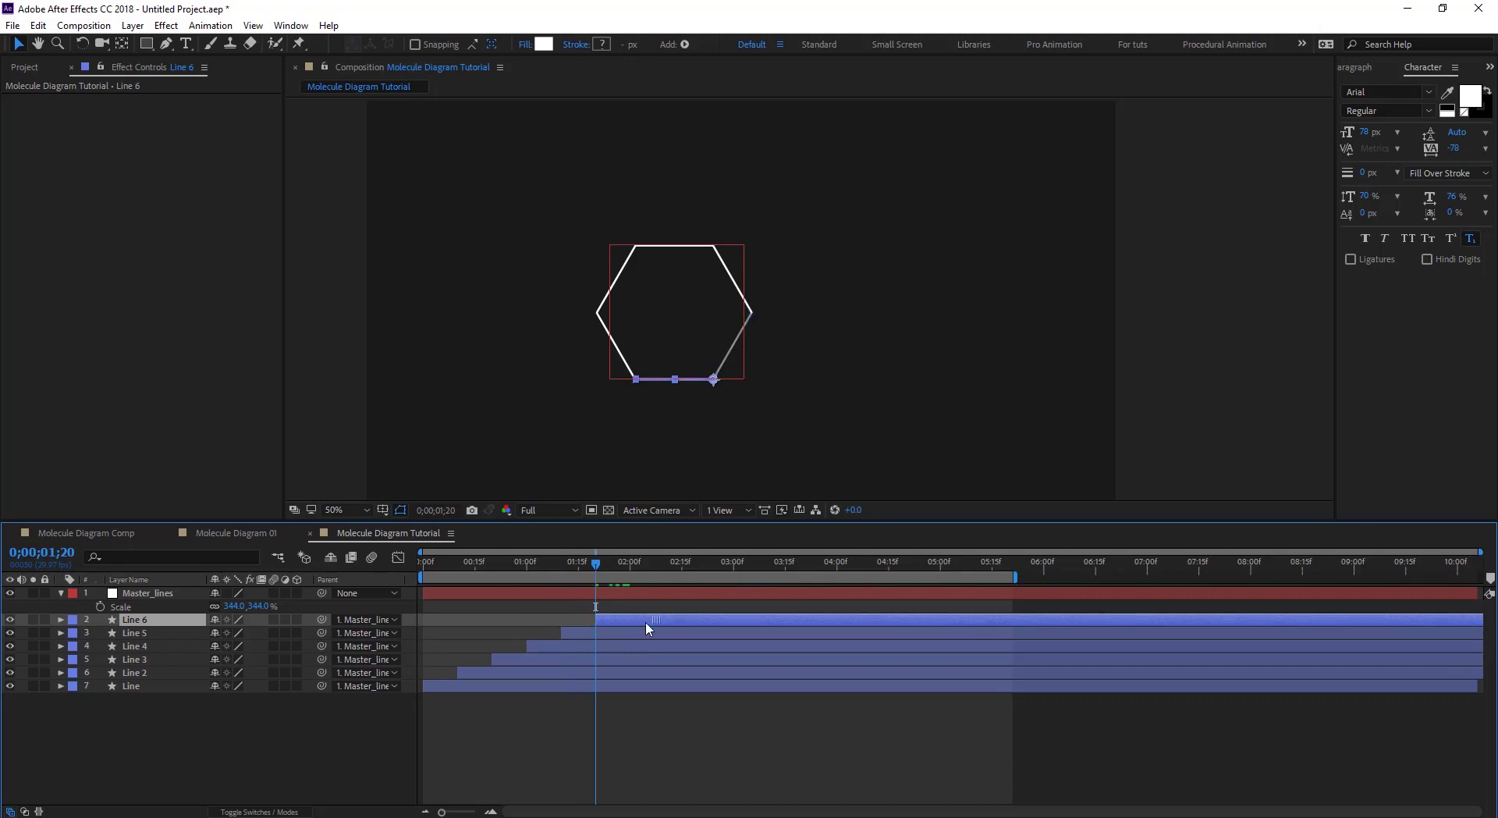
drag(676, 726, 631, 635)
Shift all six line layers together so the first one starts at 0;00;00;10, and preview the staggered flicker
click(142, 685)
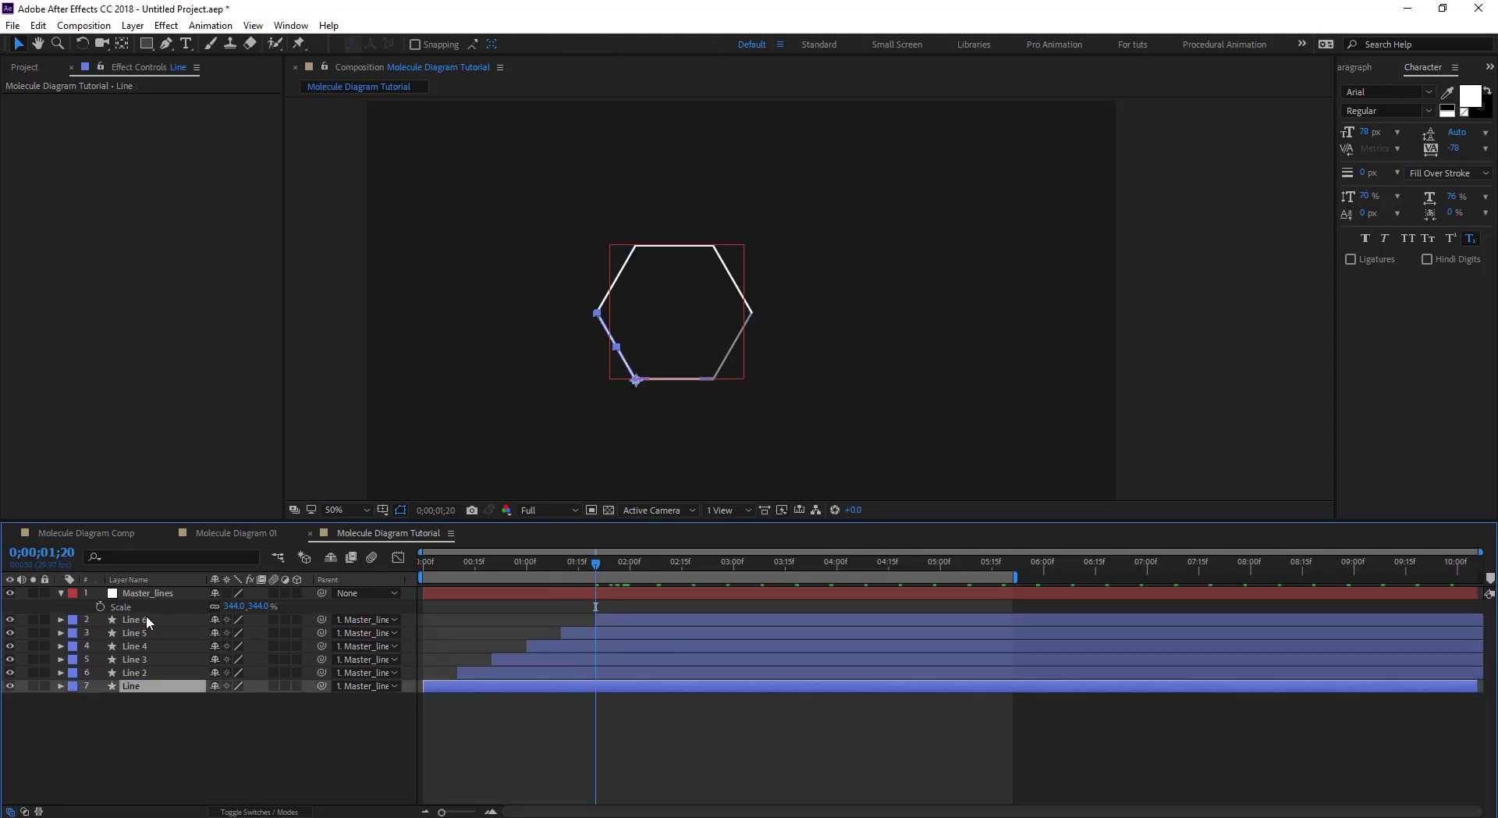
shift+click(147, 621)
drag(499, 559, 467, 574)
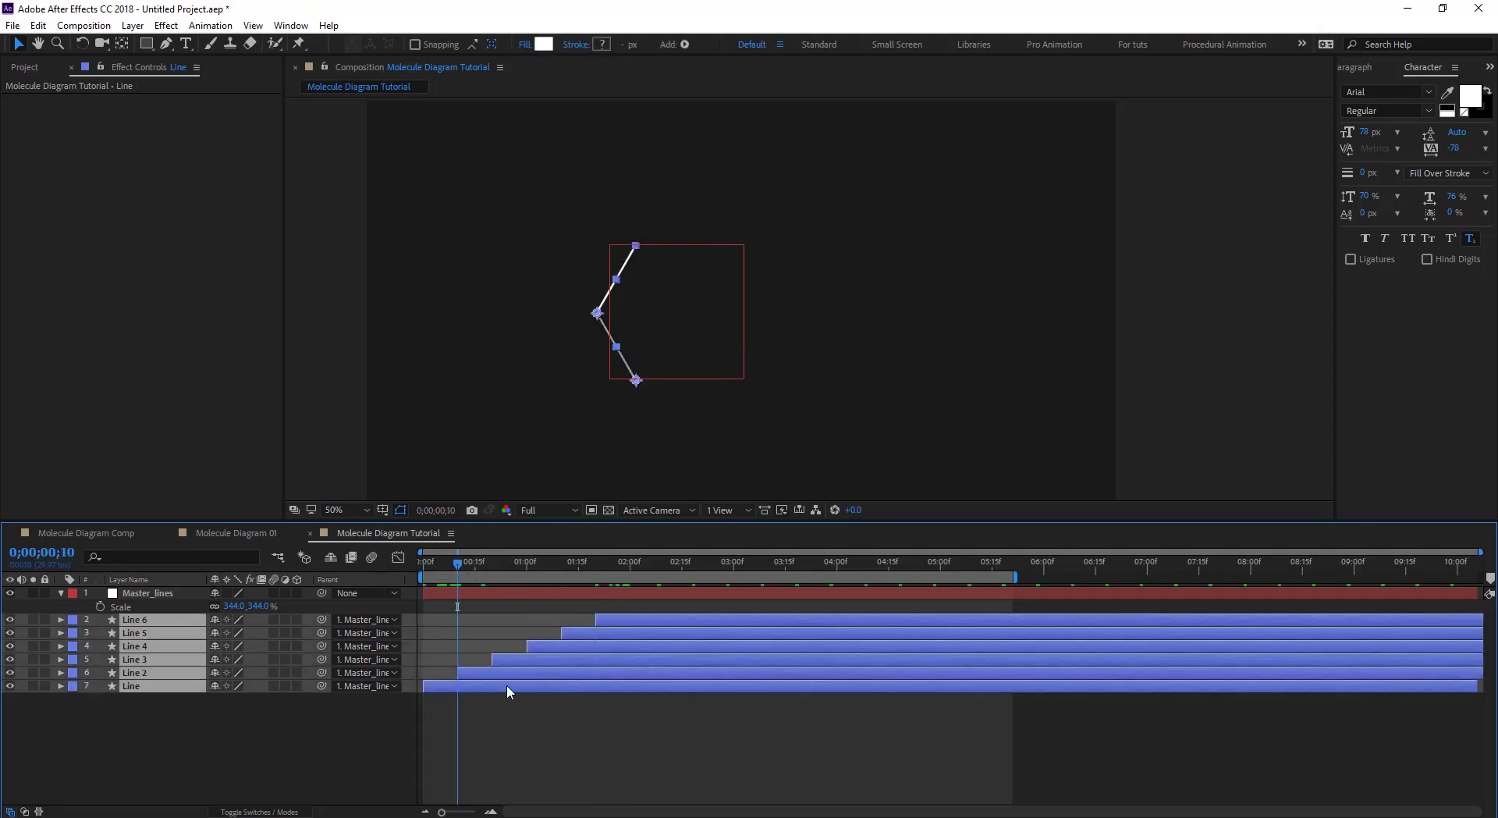
drag(507, 686, 552, 691)
click(536, 723)
key(space)
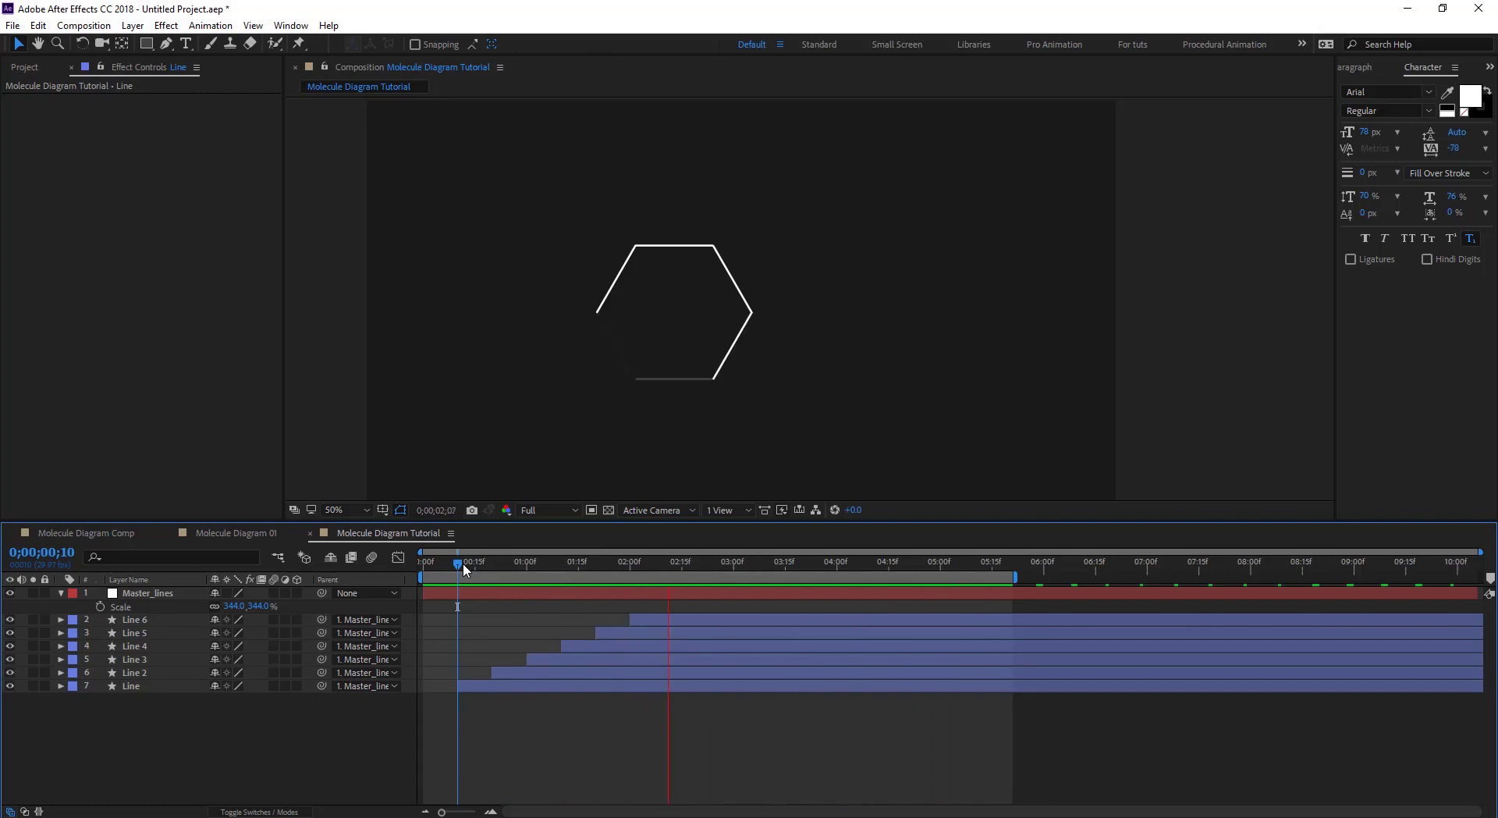
mouse_move(459, 565)
mouse_down()
mouse_move(445, 564)
mouse_move(652, 573)
mouse_up()
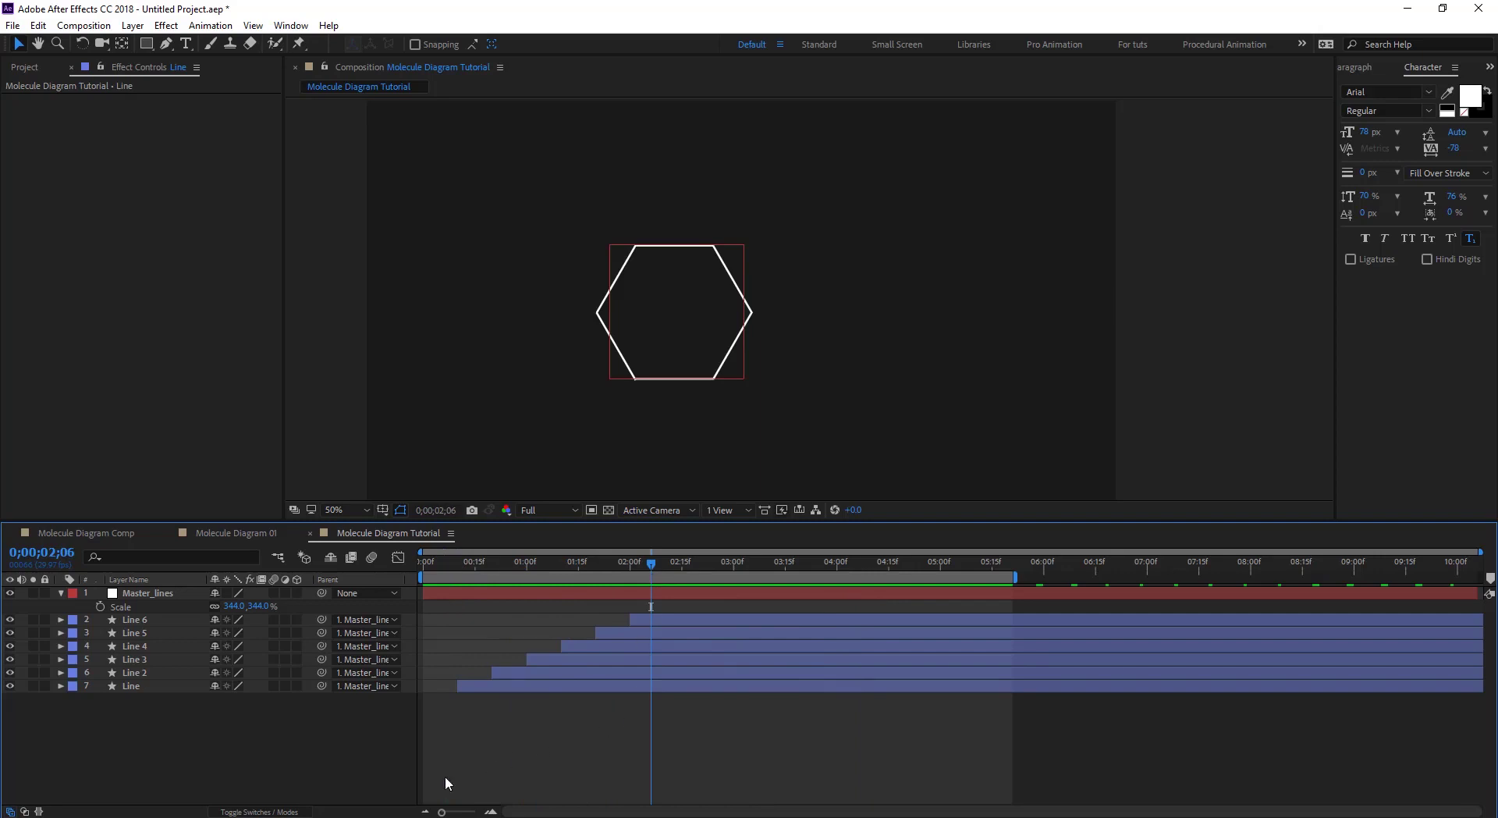
Look at the Molecule Diagram 01 composition for reference, and hide the Master_lines null in Molecule Diagram Tutorial
click(251, 532)
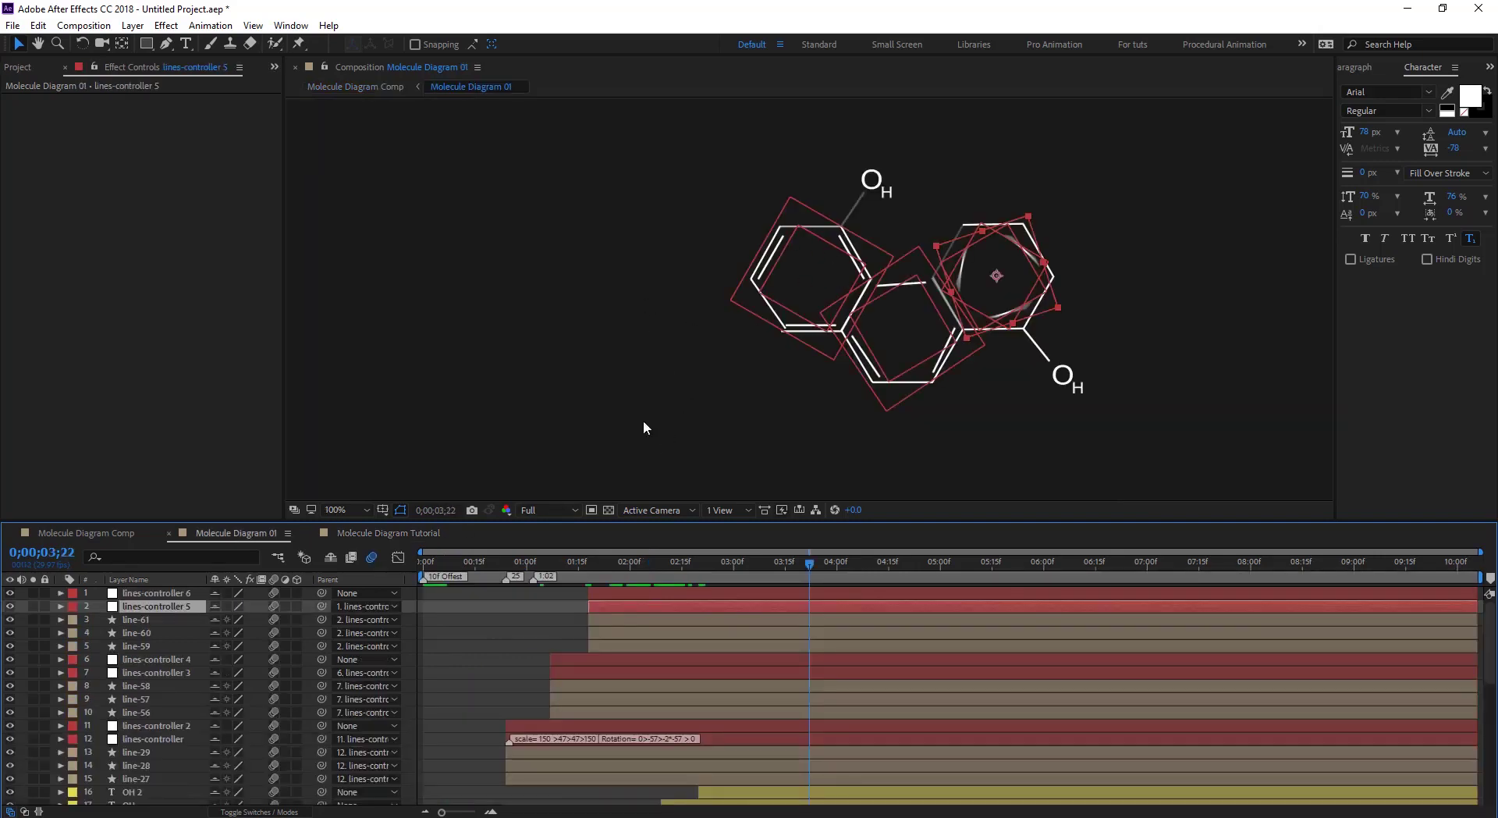
click(403, 533)
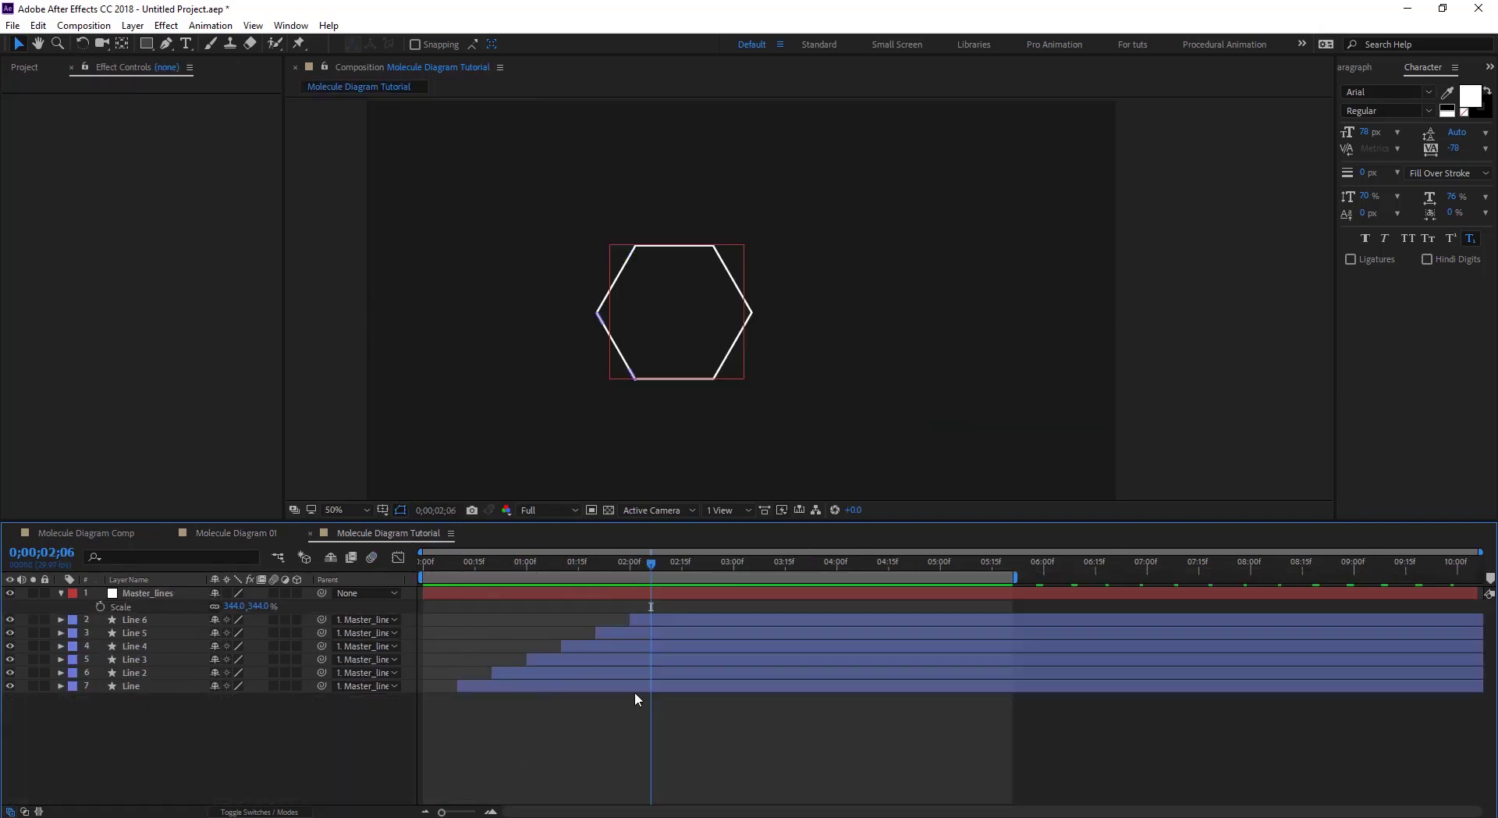
click(626, 273)
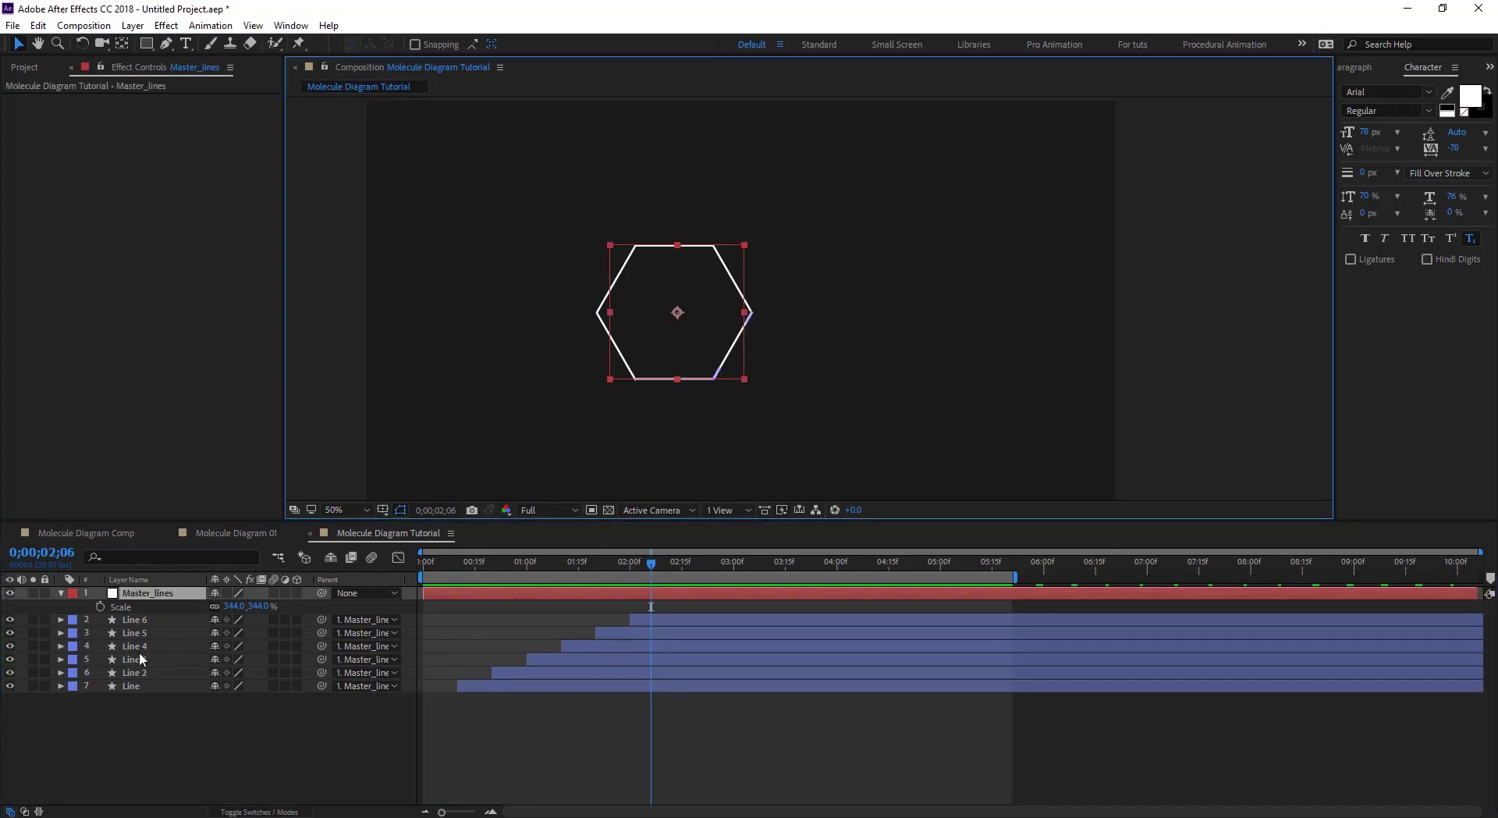
click(156, 671)
click(10, 593)
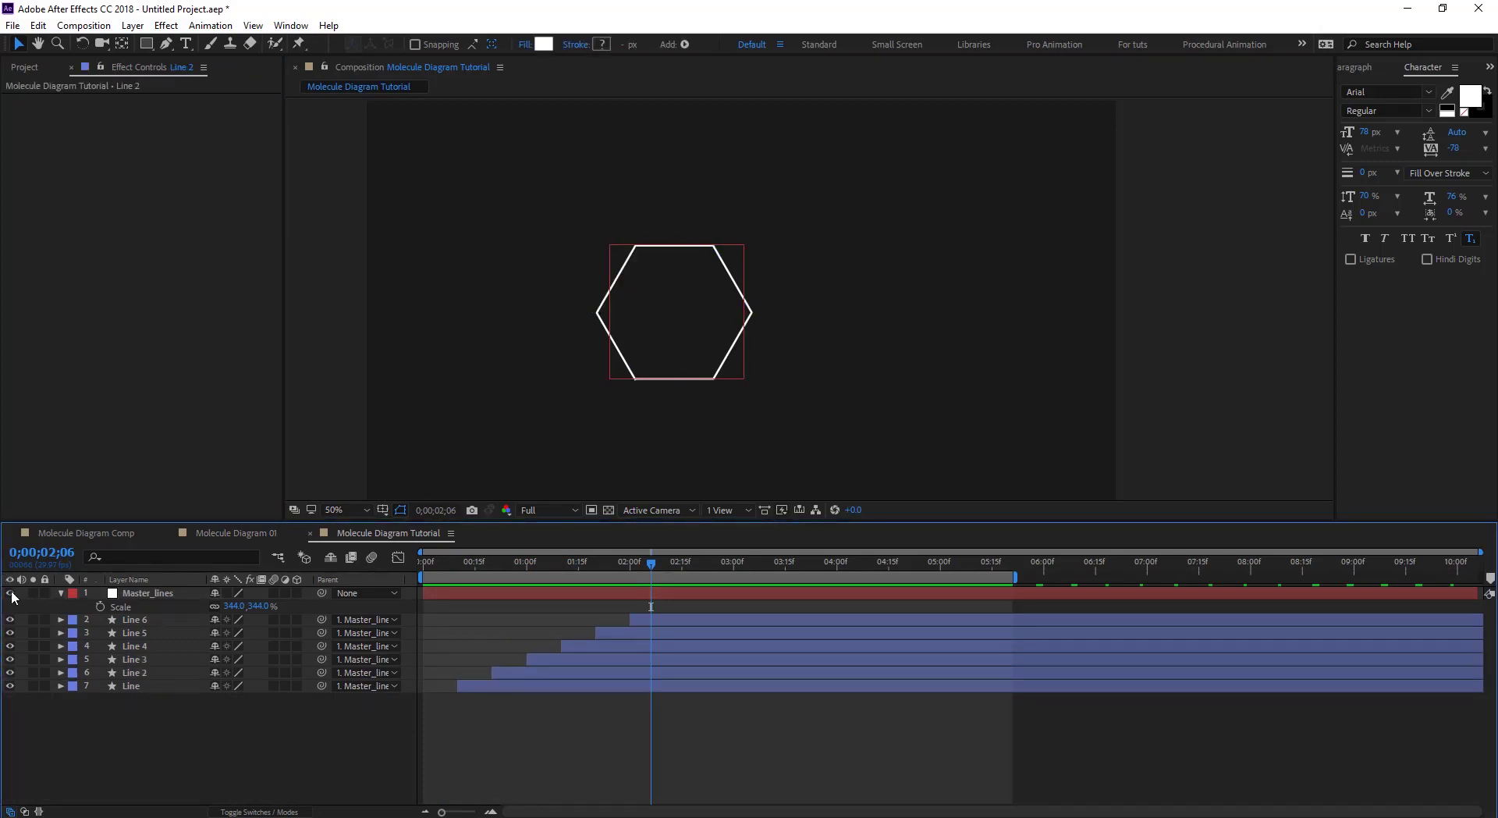
Duplicate Line 2, Line 4 and Line 6 and place the three copies above Master_lines in the layer stack
click(145, 671)
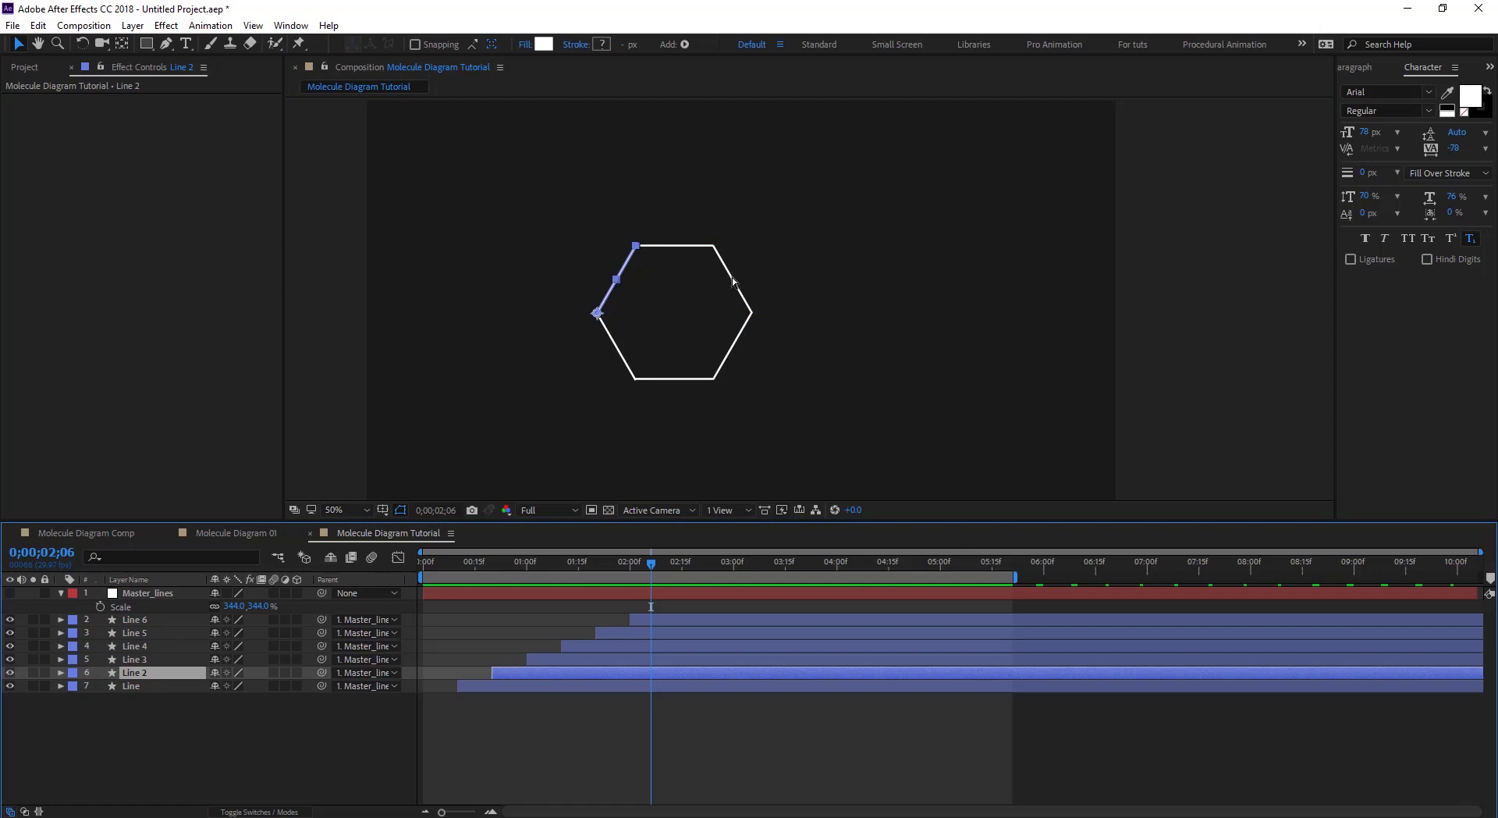
shift+click(732, 282)
shift+click(672, 381)
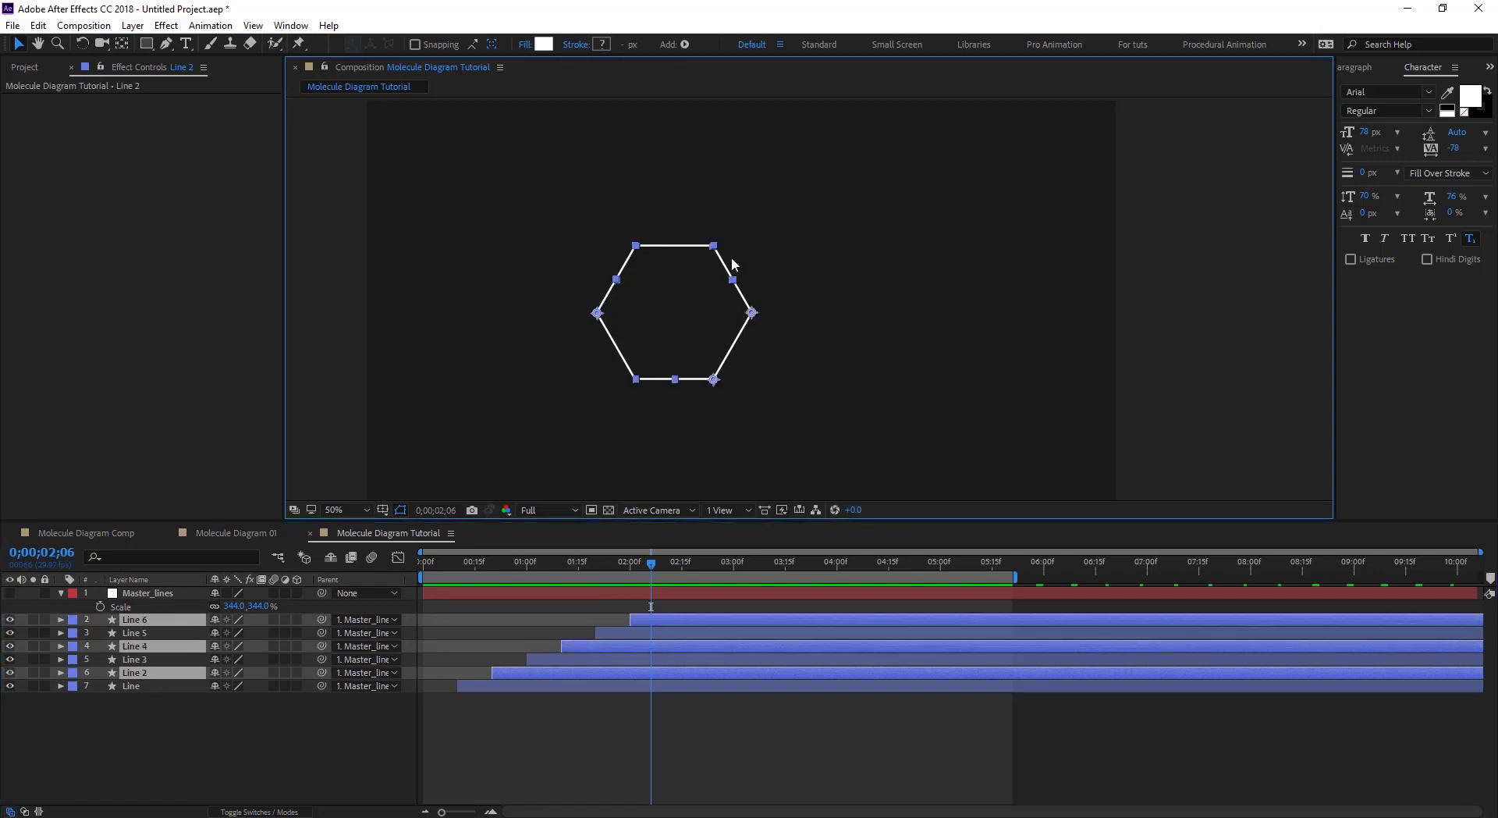
key(ctrl+d)
drag(142, 621, 190, 622)
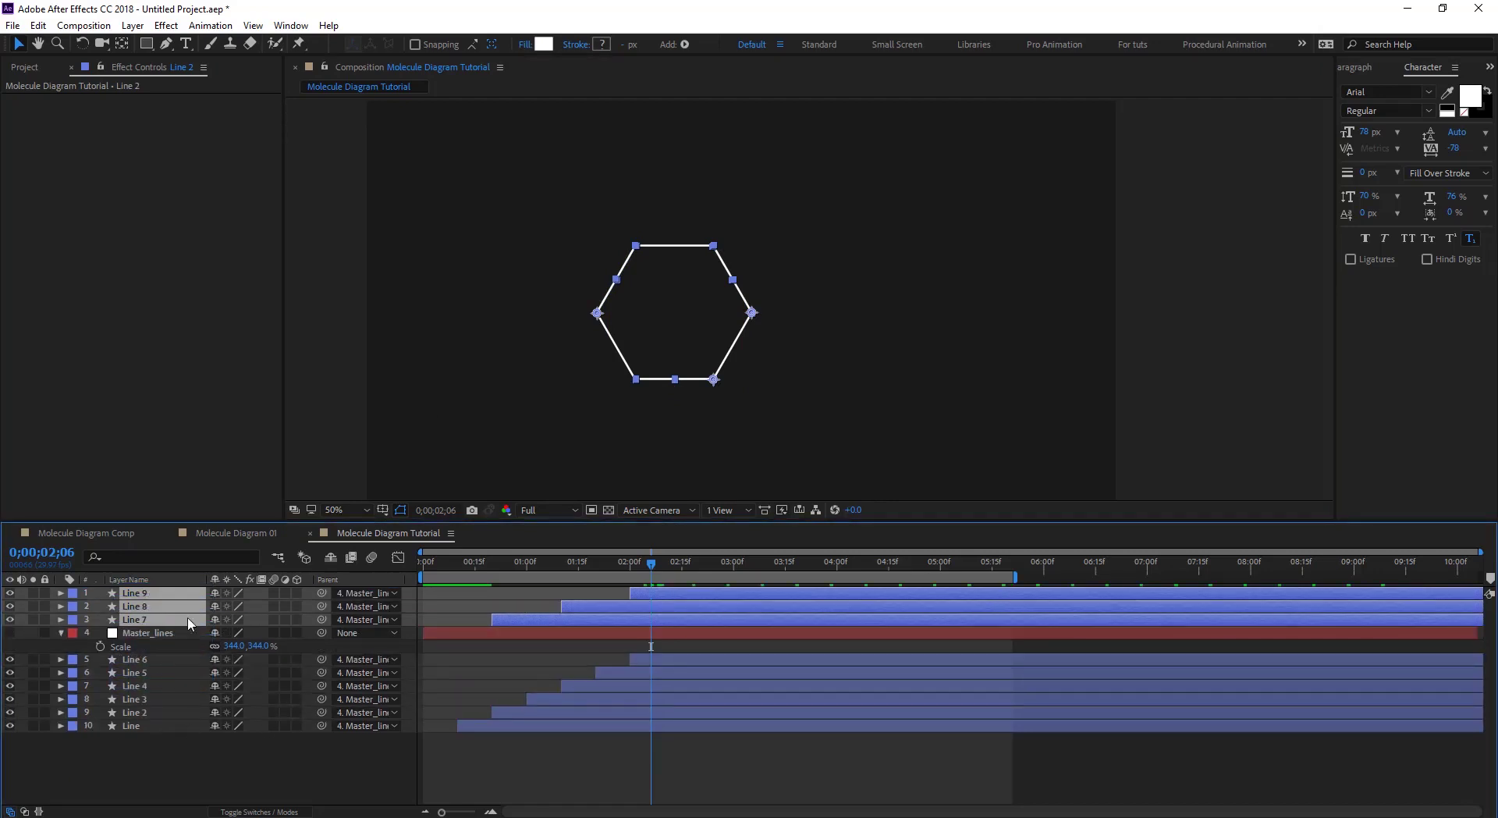
Set the label color of the duplicated layers Line 7, Line 8 and Line 9 to Peach
click(72, 619)
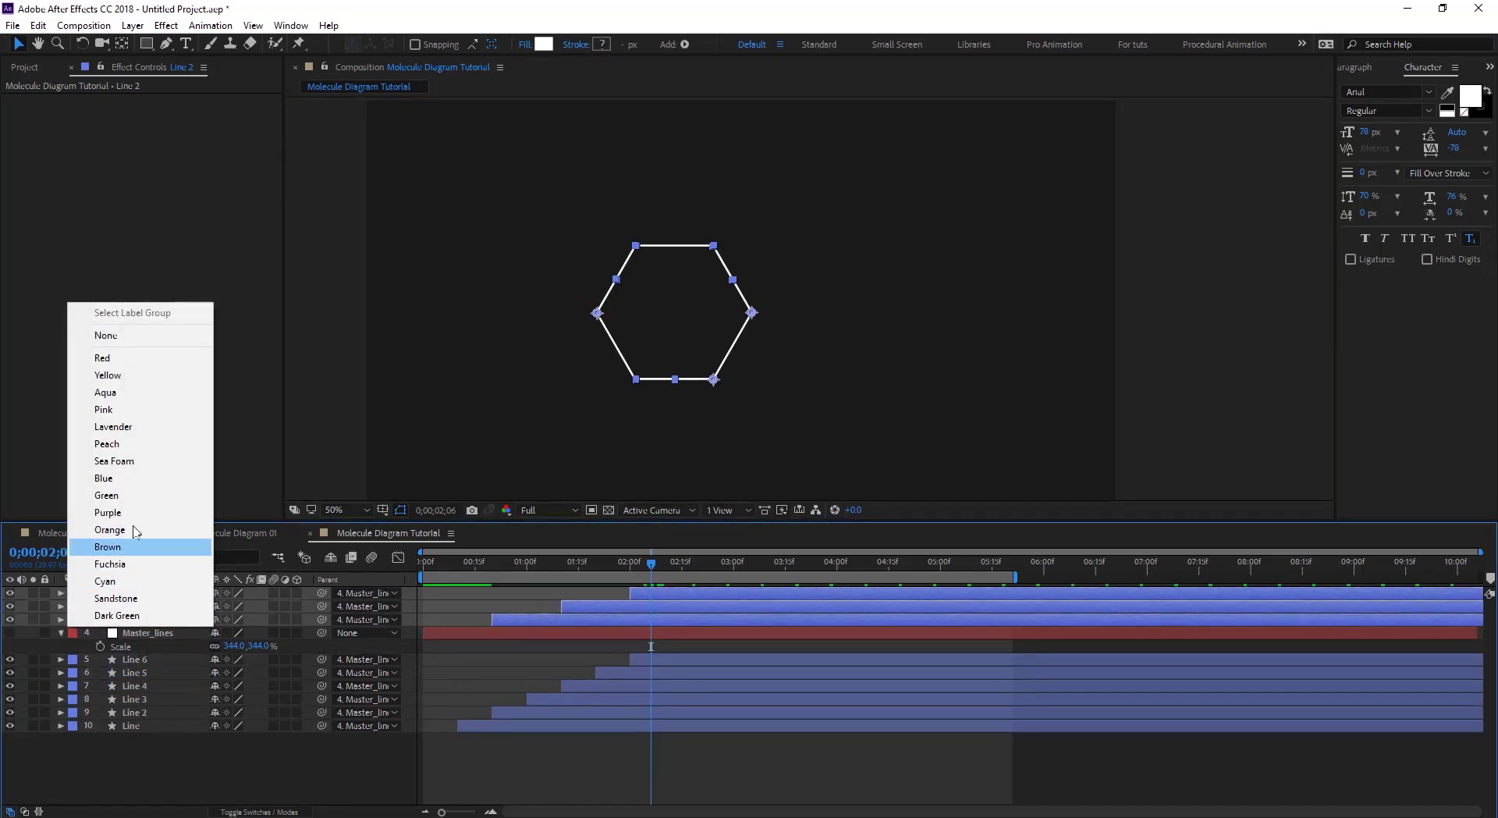
click(129, 444)
click(205, 751)
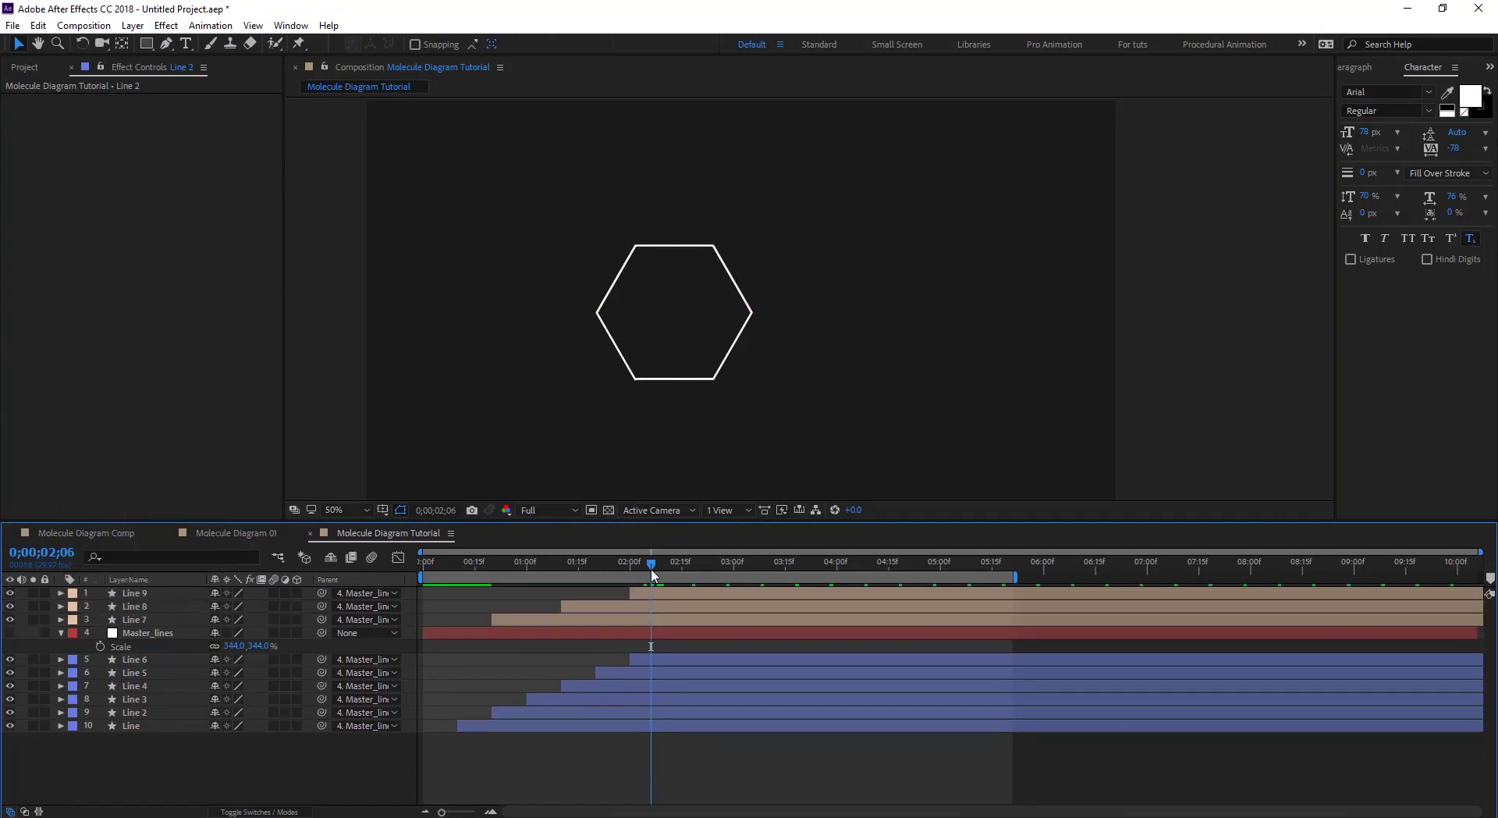
click(654, 595)
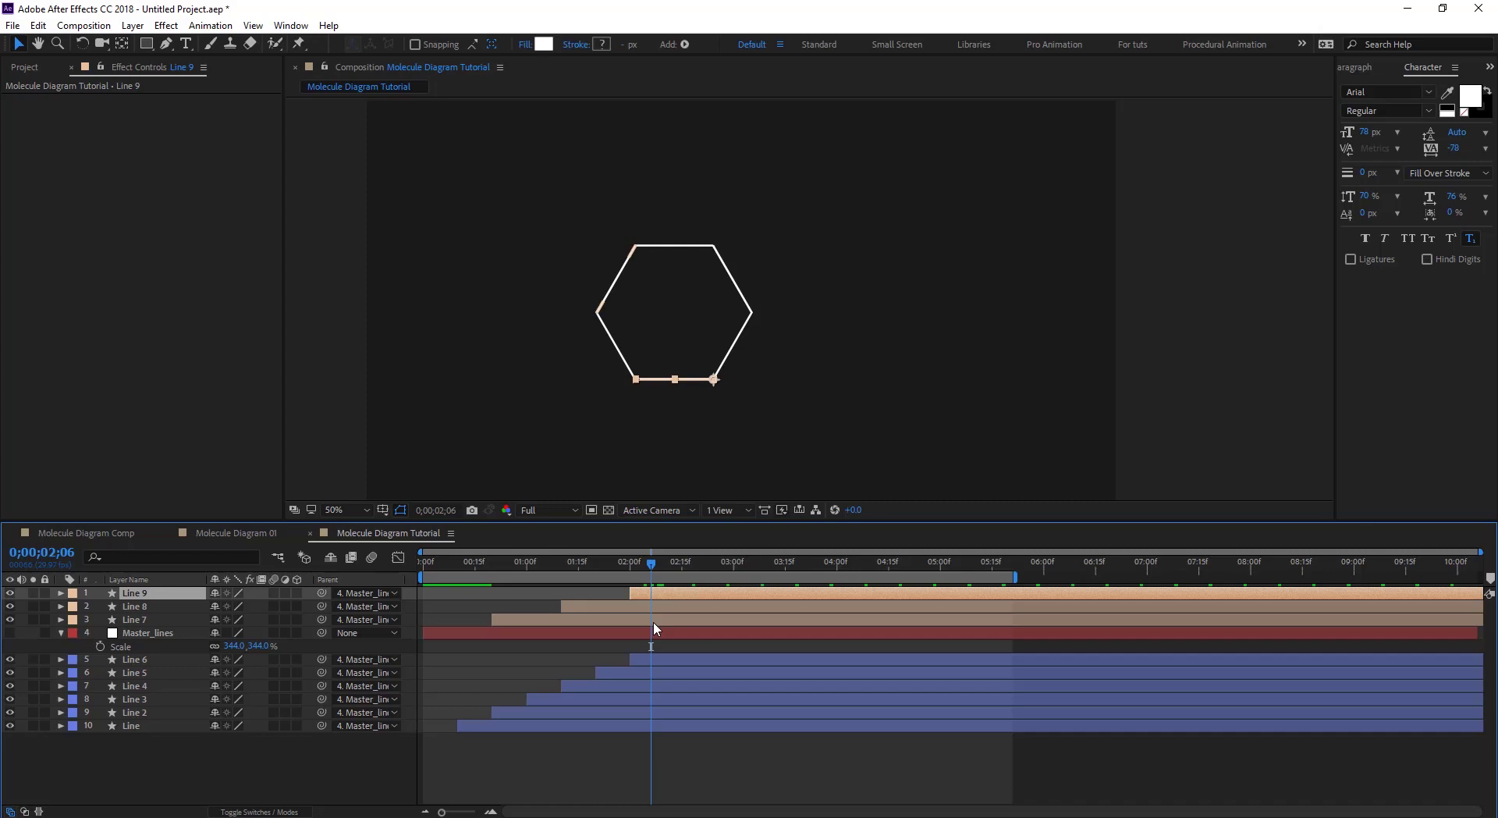
shift+click(653, 620)
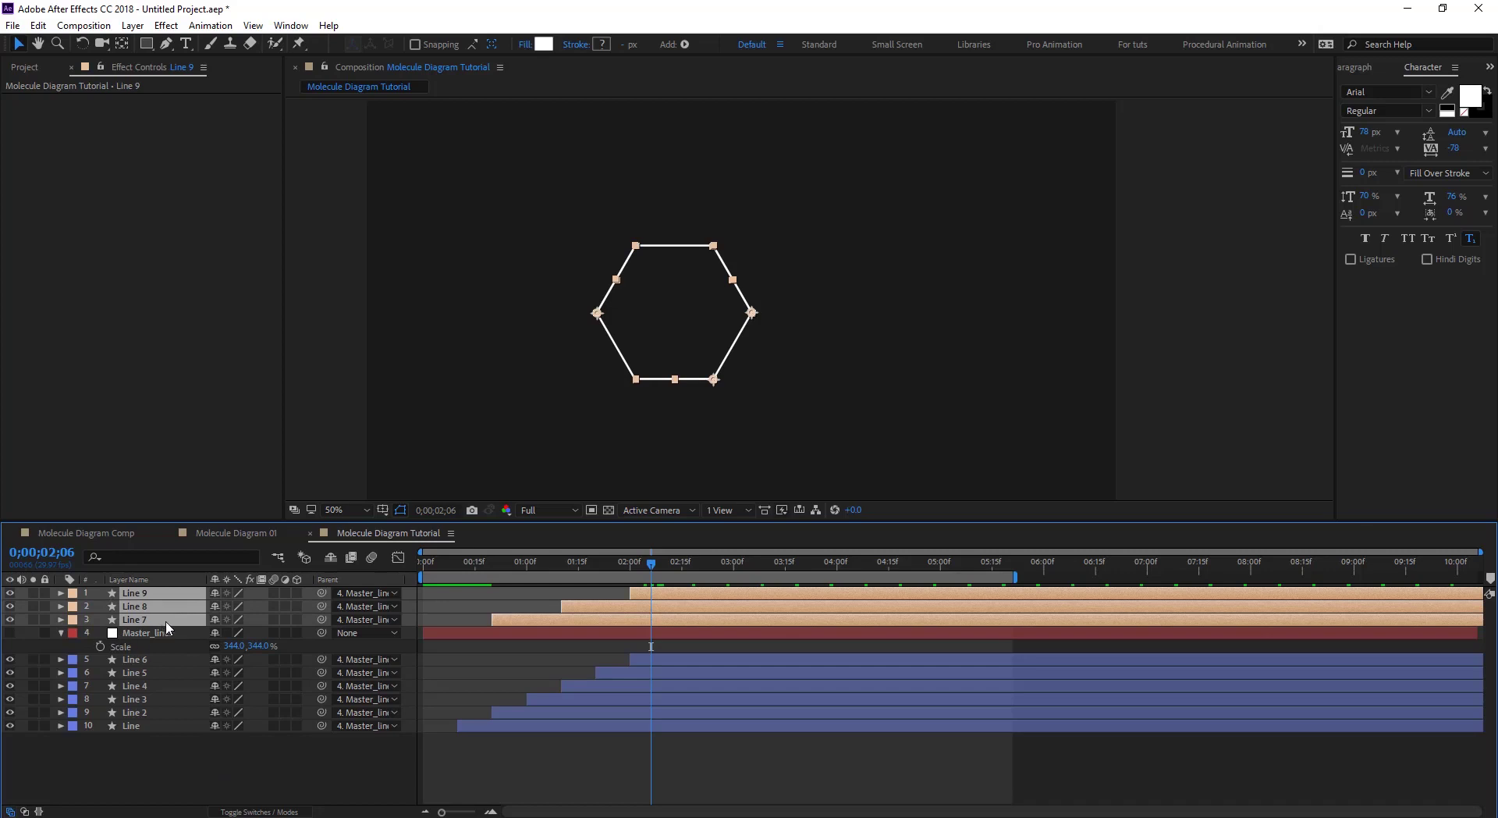
click(705, 760)
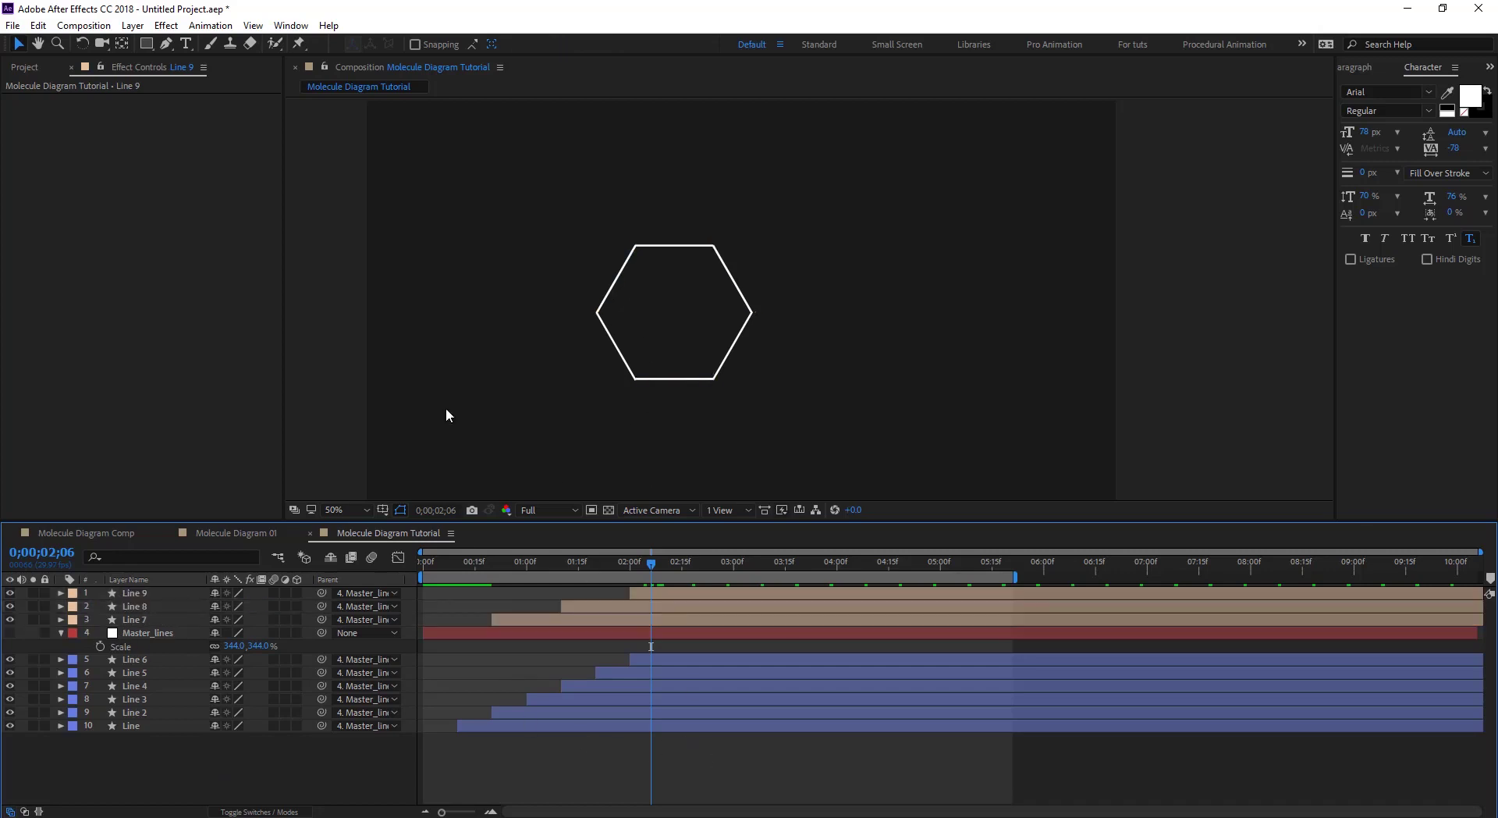
Offset Line 7 inside the hexagon, parallel to its upper-left edge, at position about -5.5, 53
click(180, 619)
scroll(574, 291, up, 2)
key(space)
drag(410, 307, 1033, 442)
drag(587, 359, 539, 358)
key(p)
key(v)
click(779, 785)
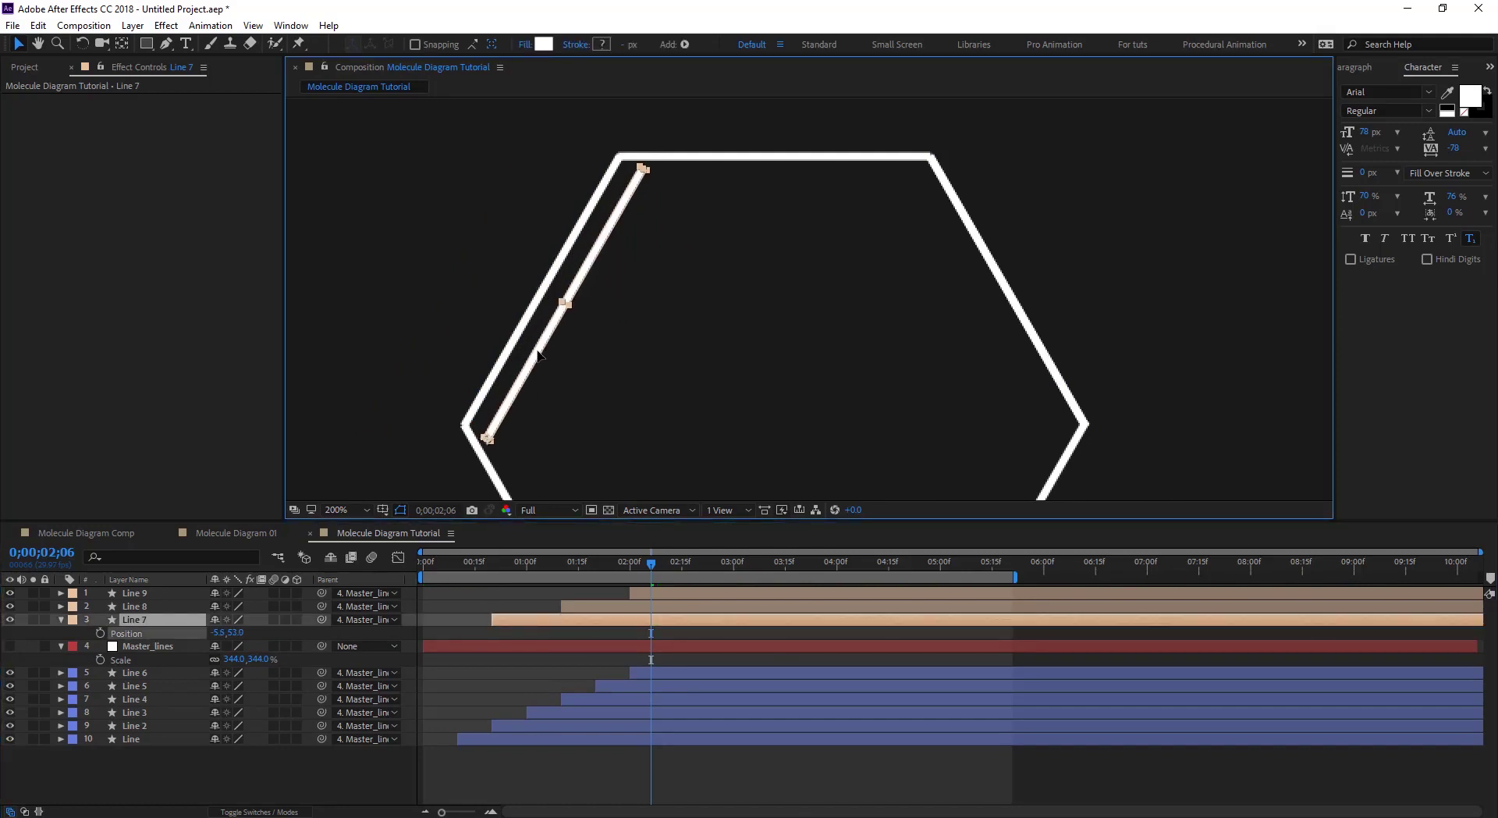
click(733, 786)
Offset Line 8 inside the hexagon as a double bond parallel to its upper-right edge
click(661, 607)
drag(925, 361, 847, 372)
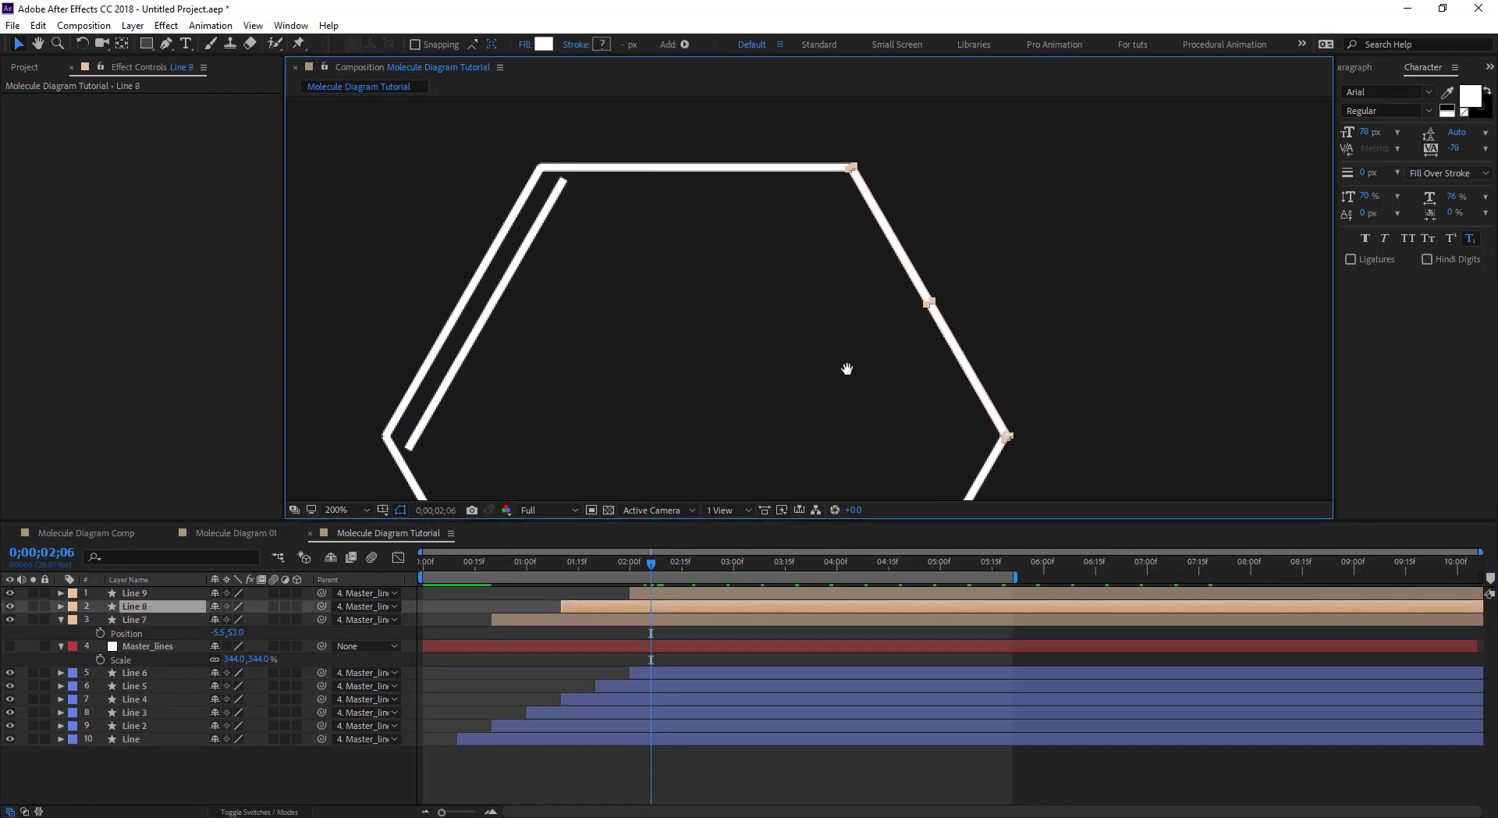
drag(944, 336, 919, 350)
Offset Line 9 upward inside the hexagon, parallel to its bottom edge, and check the whole shape
click(687, 594)
scroll(713, 390, down, 5)
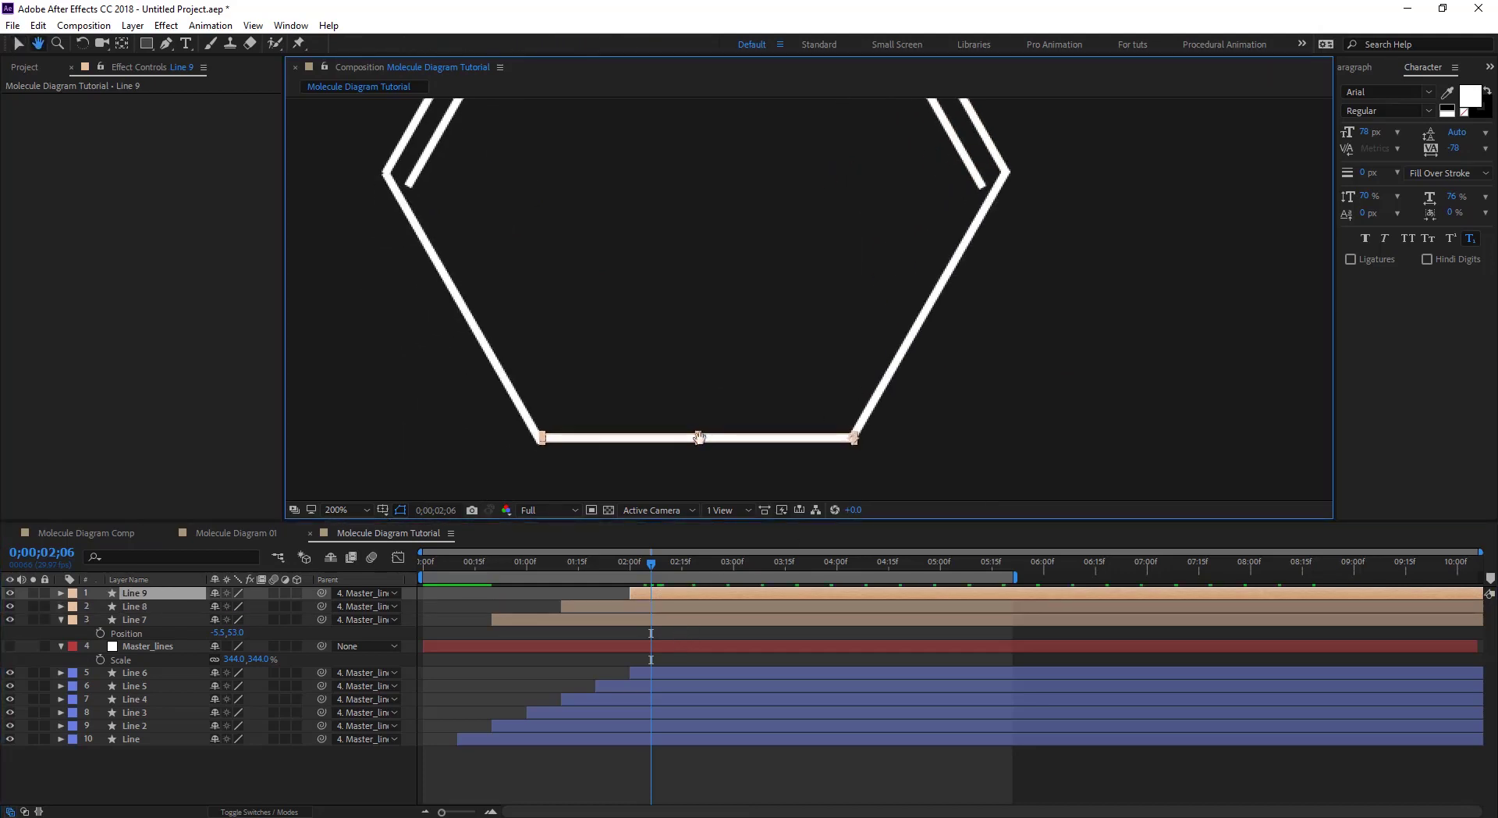
drag(713, 443, 710, 413)
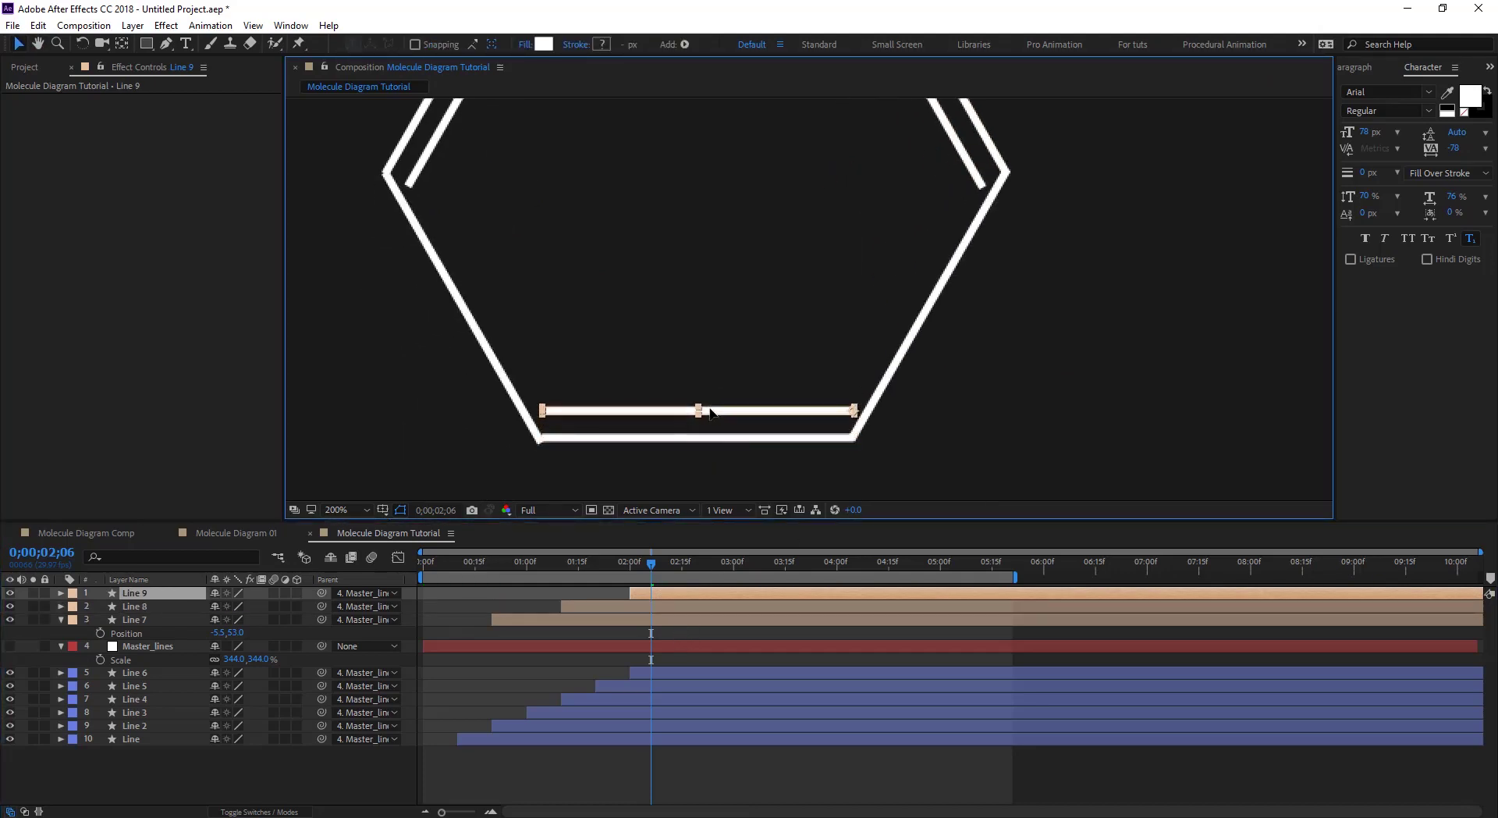
click(718, 756)
scroll(634, 301, down, 2)
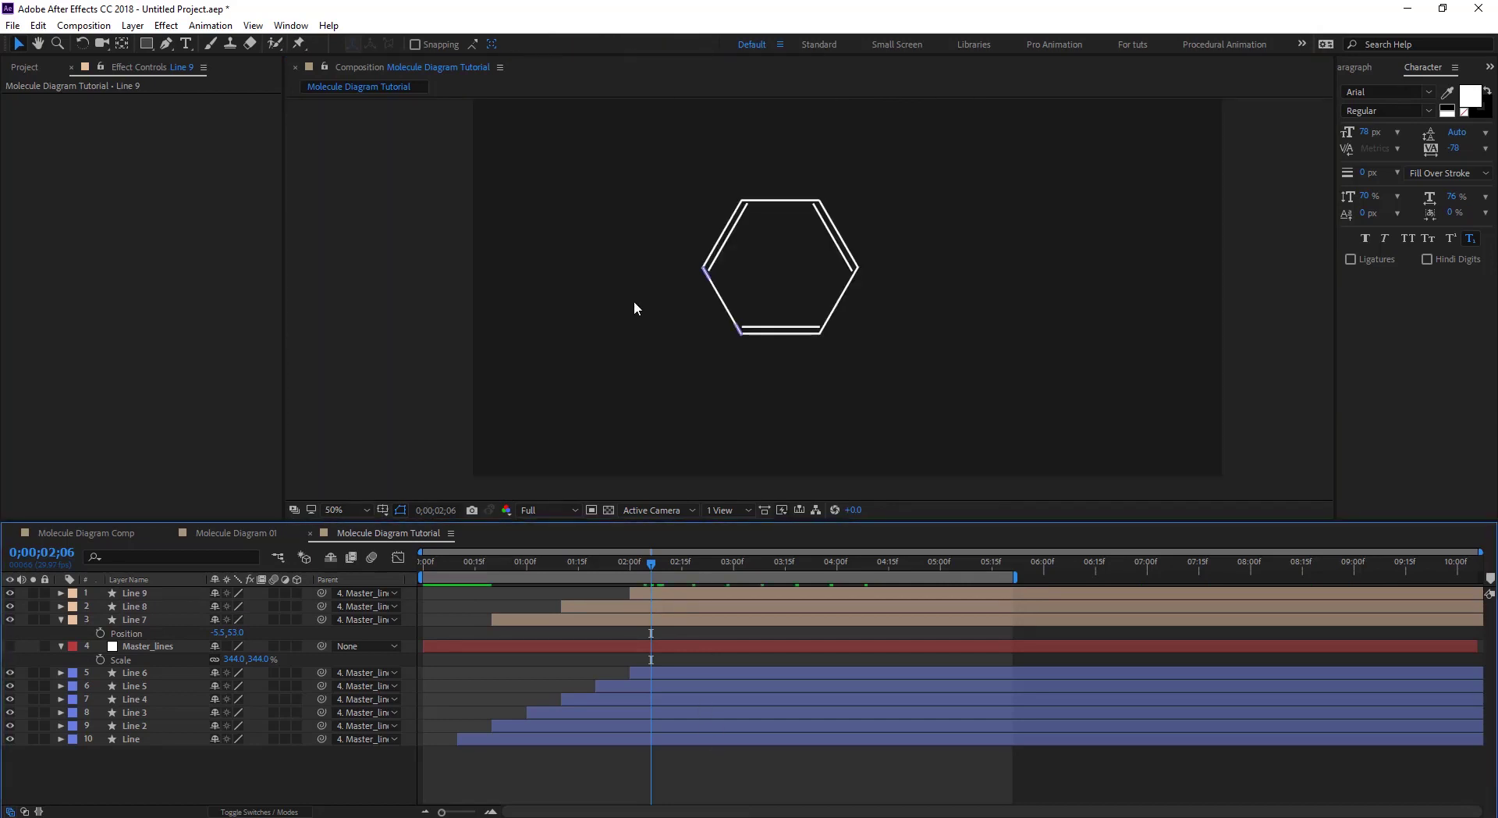
Compare the layer setup in the Molecule Diagram 01 composition and inspect the tutorial hexagon's inner bottom line up close
click(242, 534)
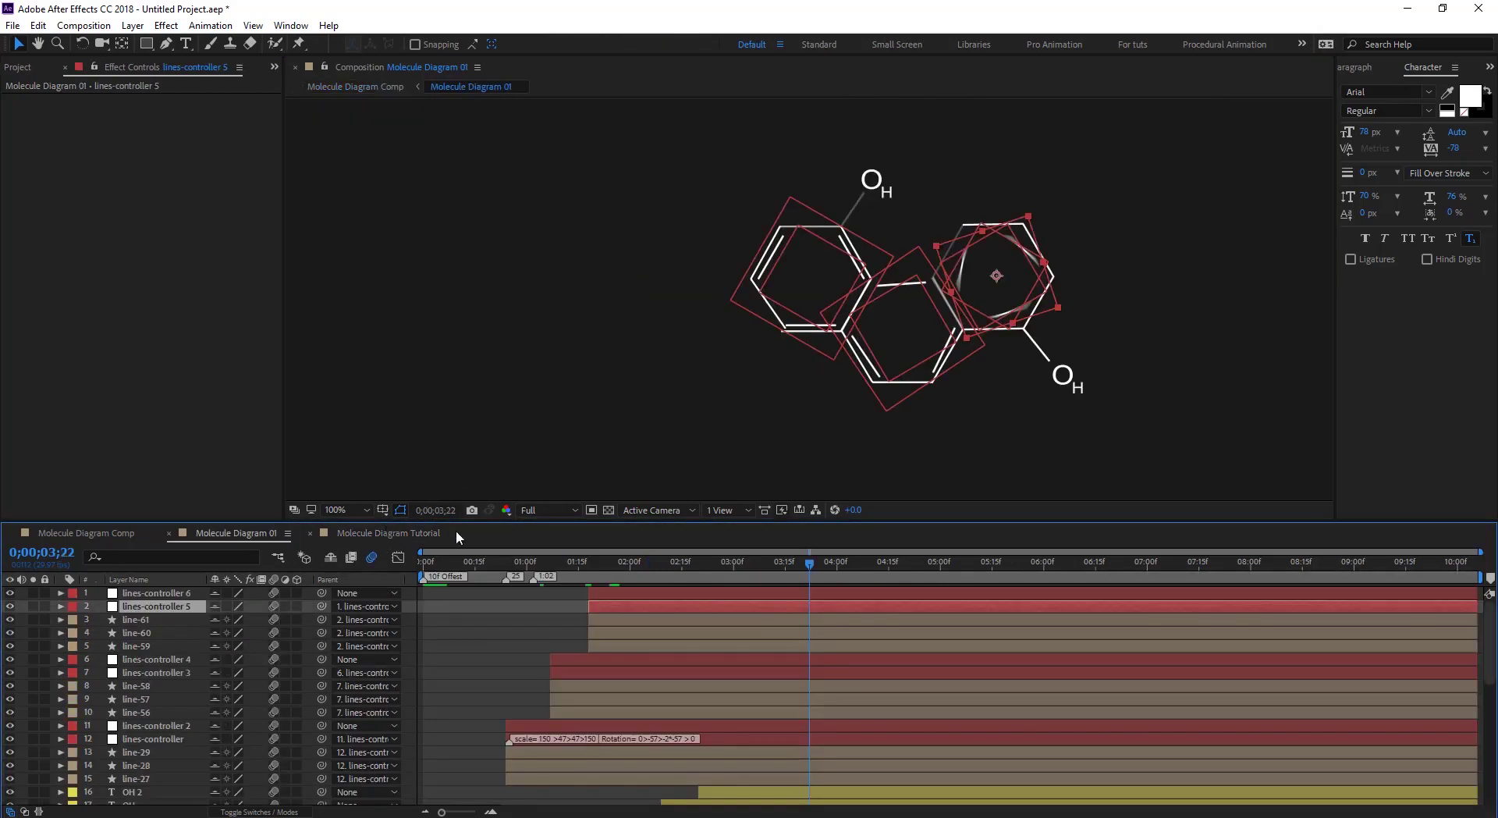
click(405, 531)
click(732, 357)
key(period)
drag(605, 347, 610, 381)
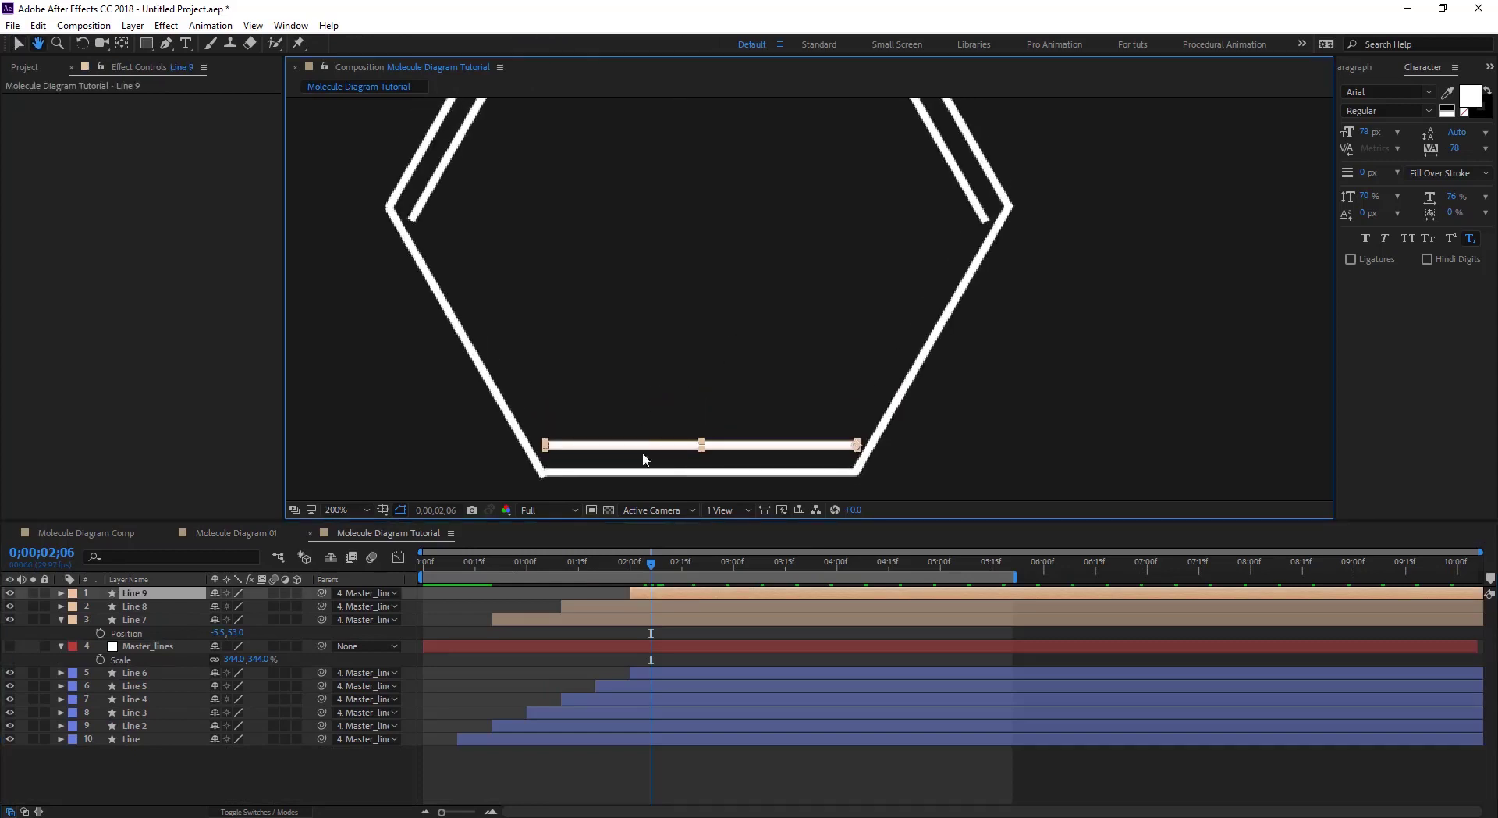
click(676, 308)
key(comma)
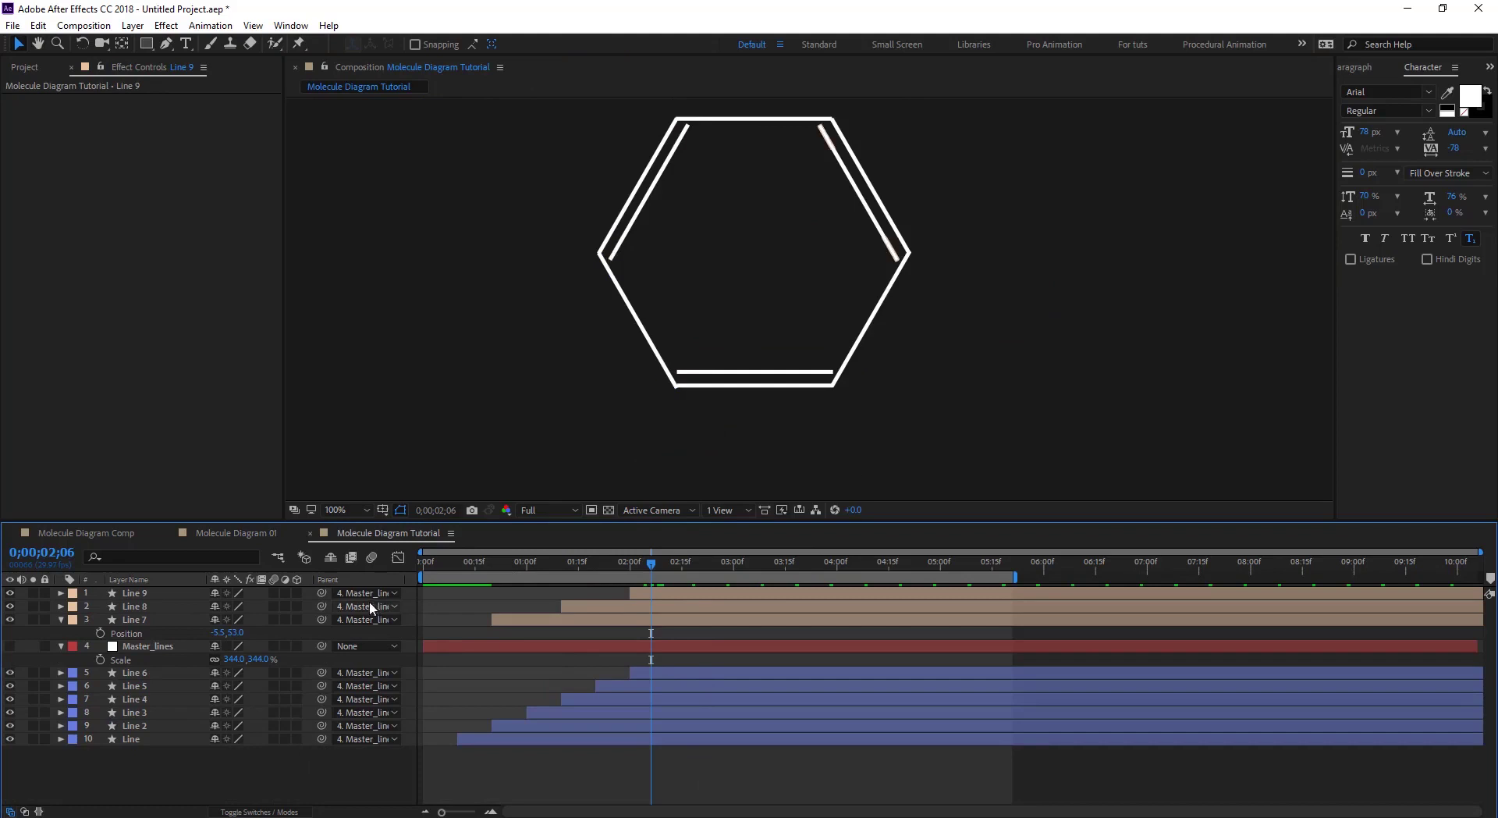
Add a null object to the Molecule Diagram Tutorial composition and name it Master_insidelines
key(ctrl+alt+shift+y)
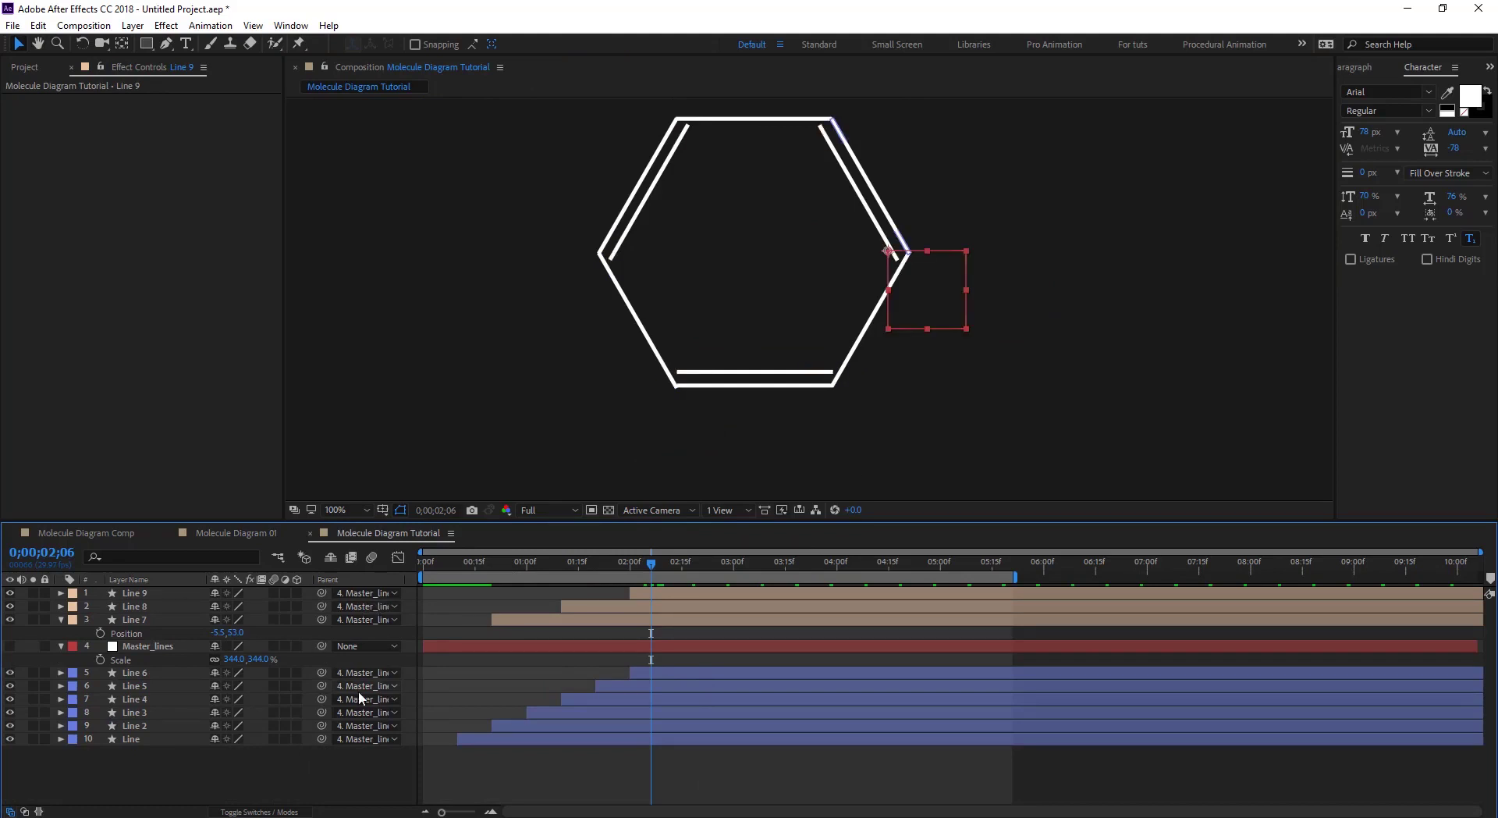
key(Return)
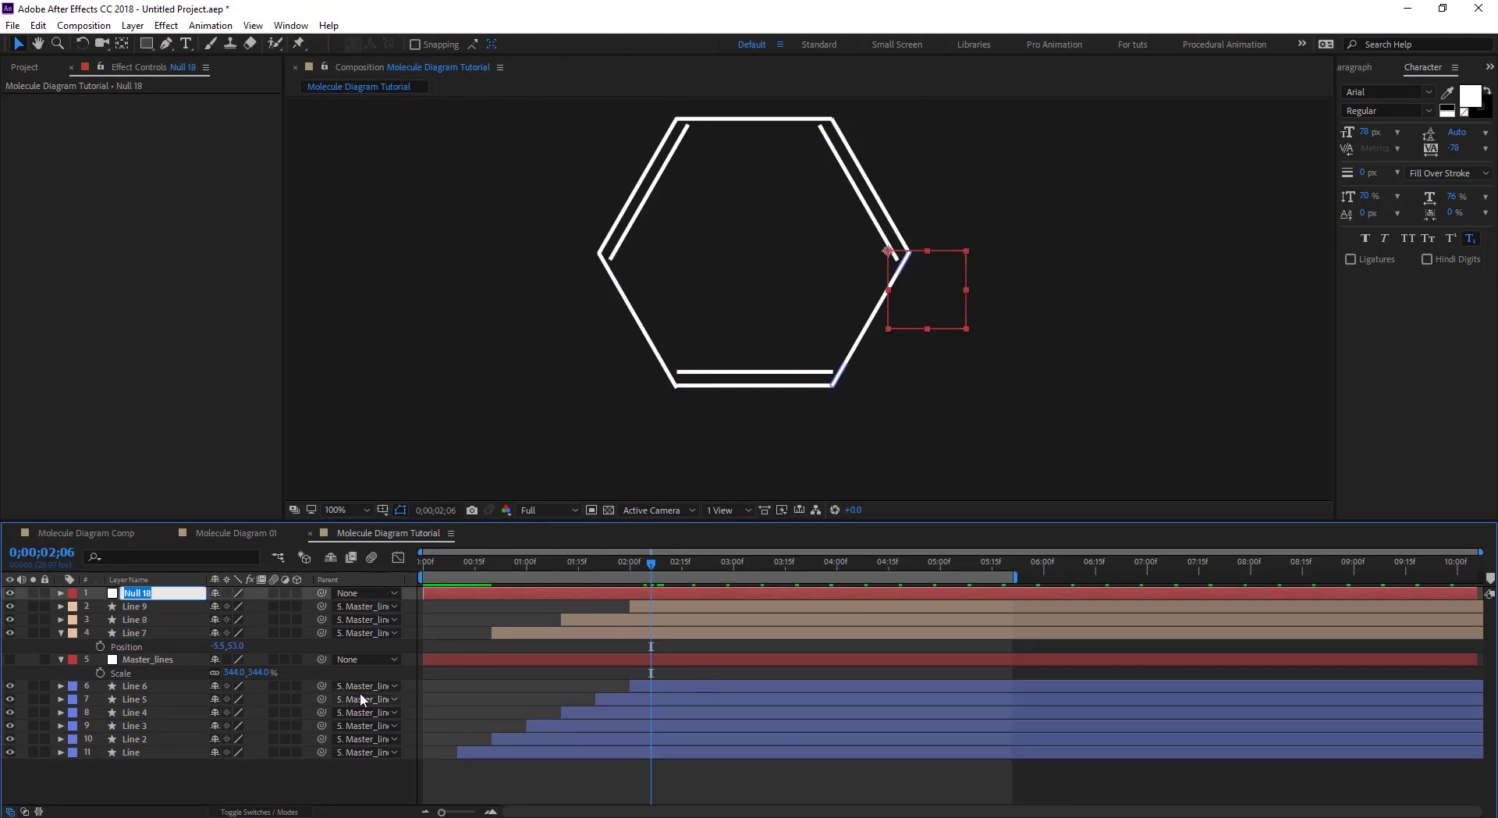
text(Master_insidelines)
key(Return)
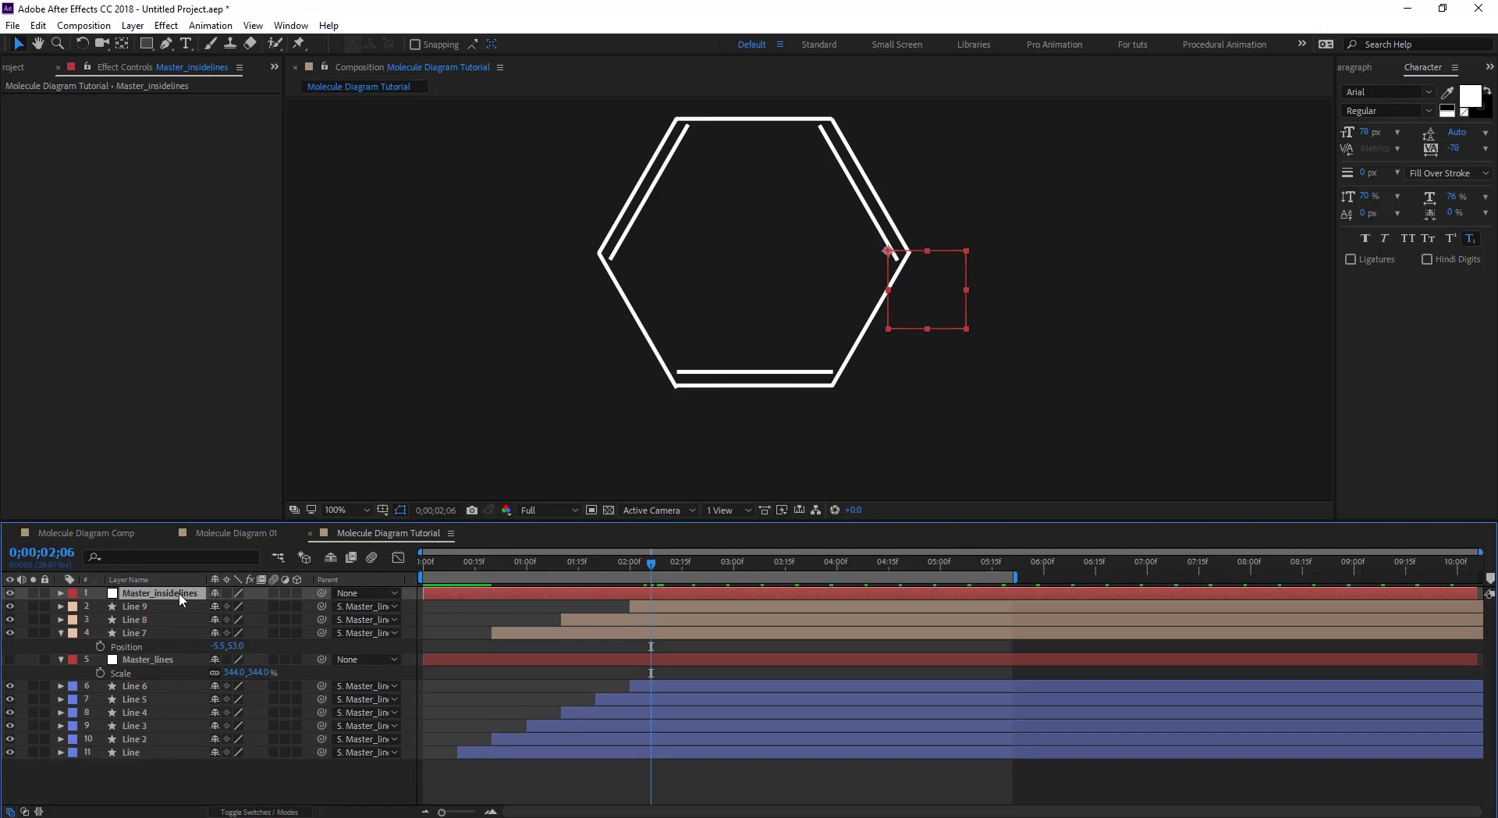
Set the parent of Line 7, Line 8 and Line 9 to None, and move the current time to 0;00;02;00
click(141, 606)
shift+click(141, 630)
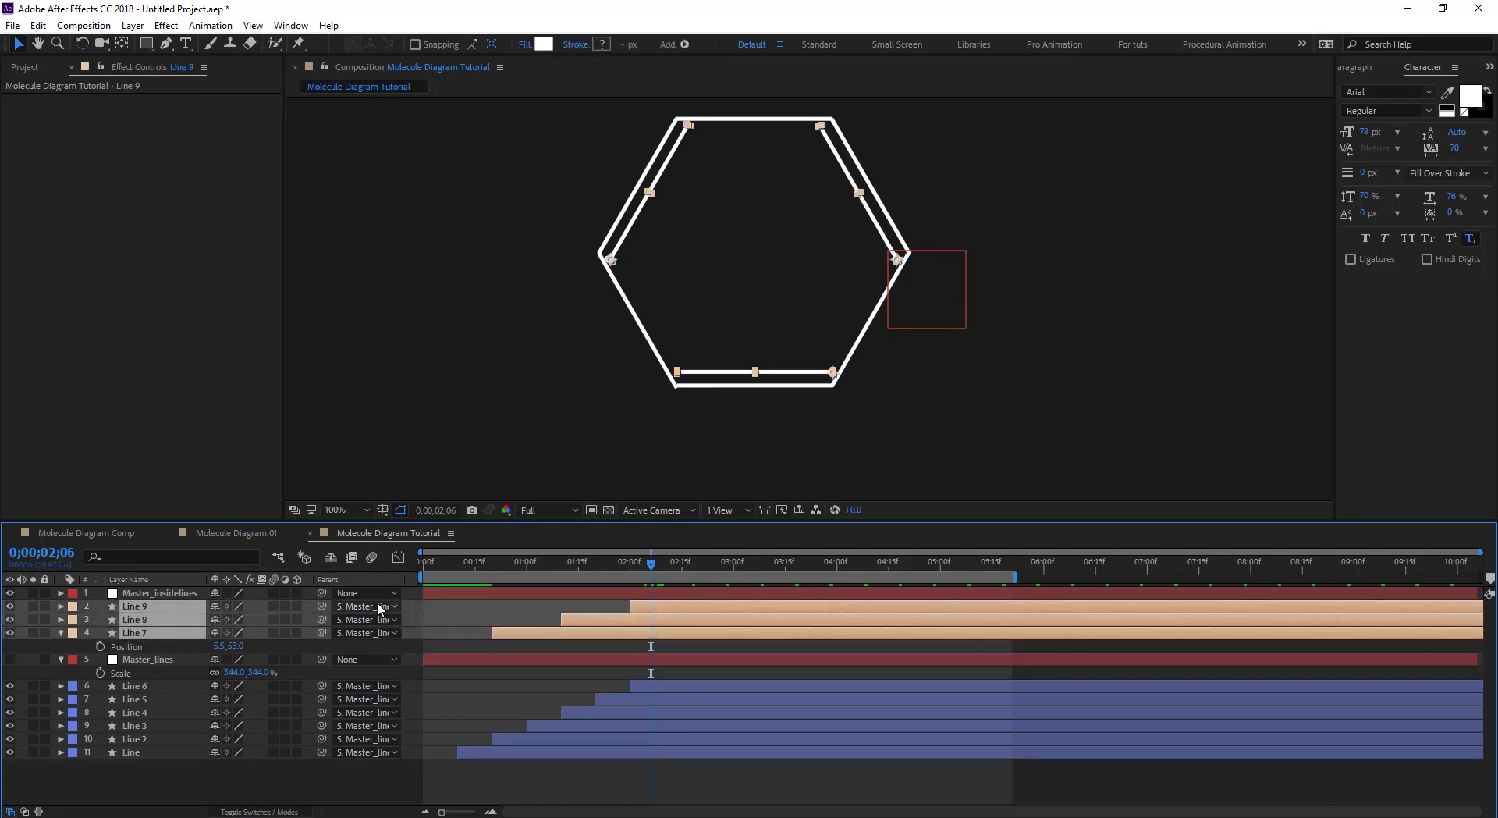
click(377, 607)
click(359, 395)
click(156, 593)
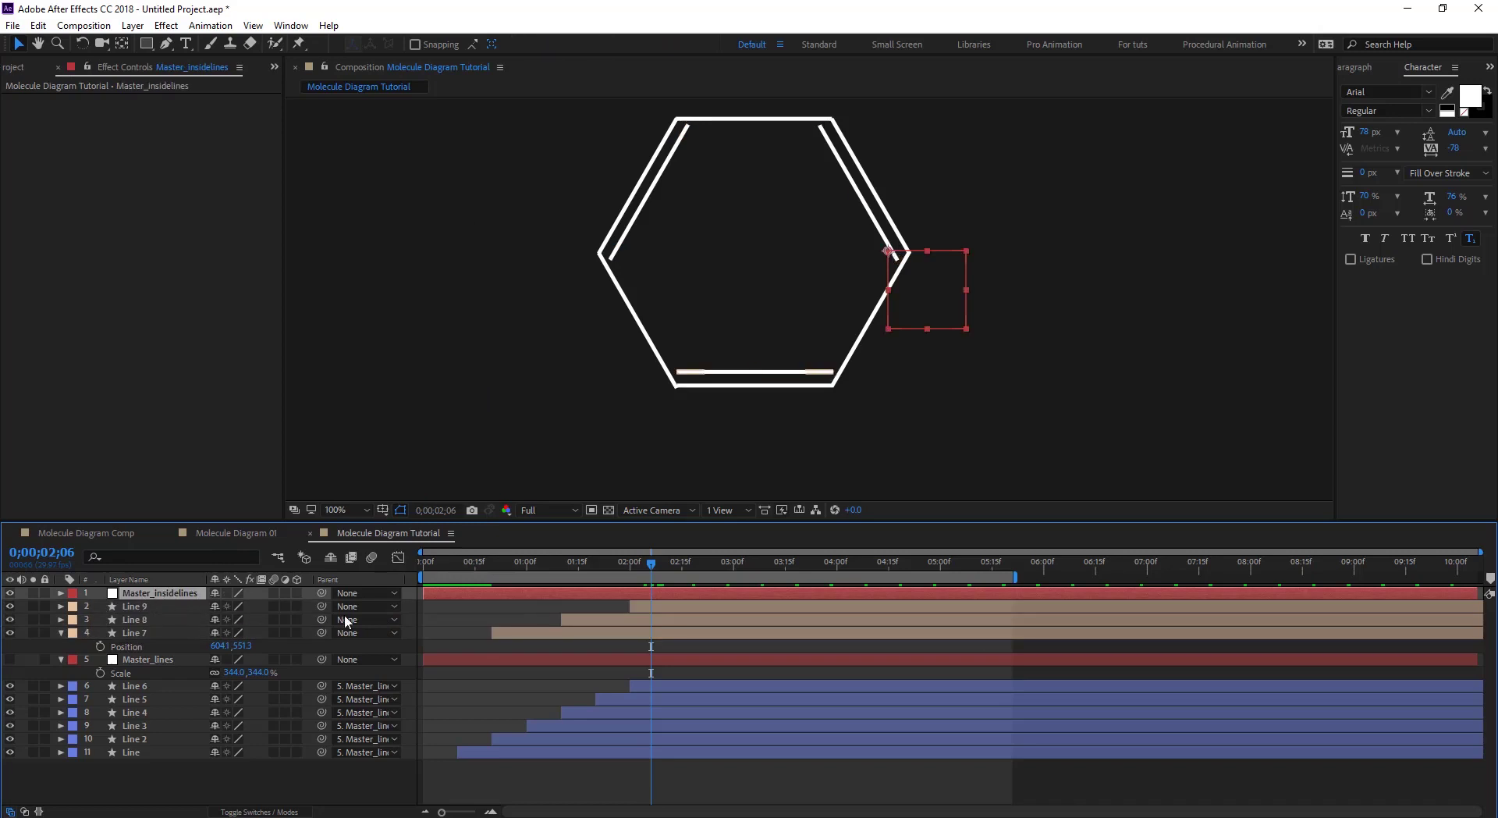
mouse_move(648, 561)
mouse_down()
mouse_move(596, 563)
mouse_move(590, 577)
mouse_move(628, 579)
mouse_move(581, 584)
mouse_move(621, 588)
mouse_up()
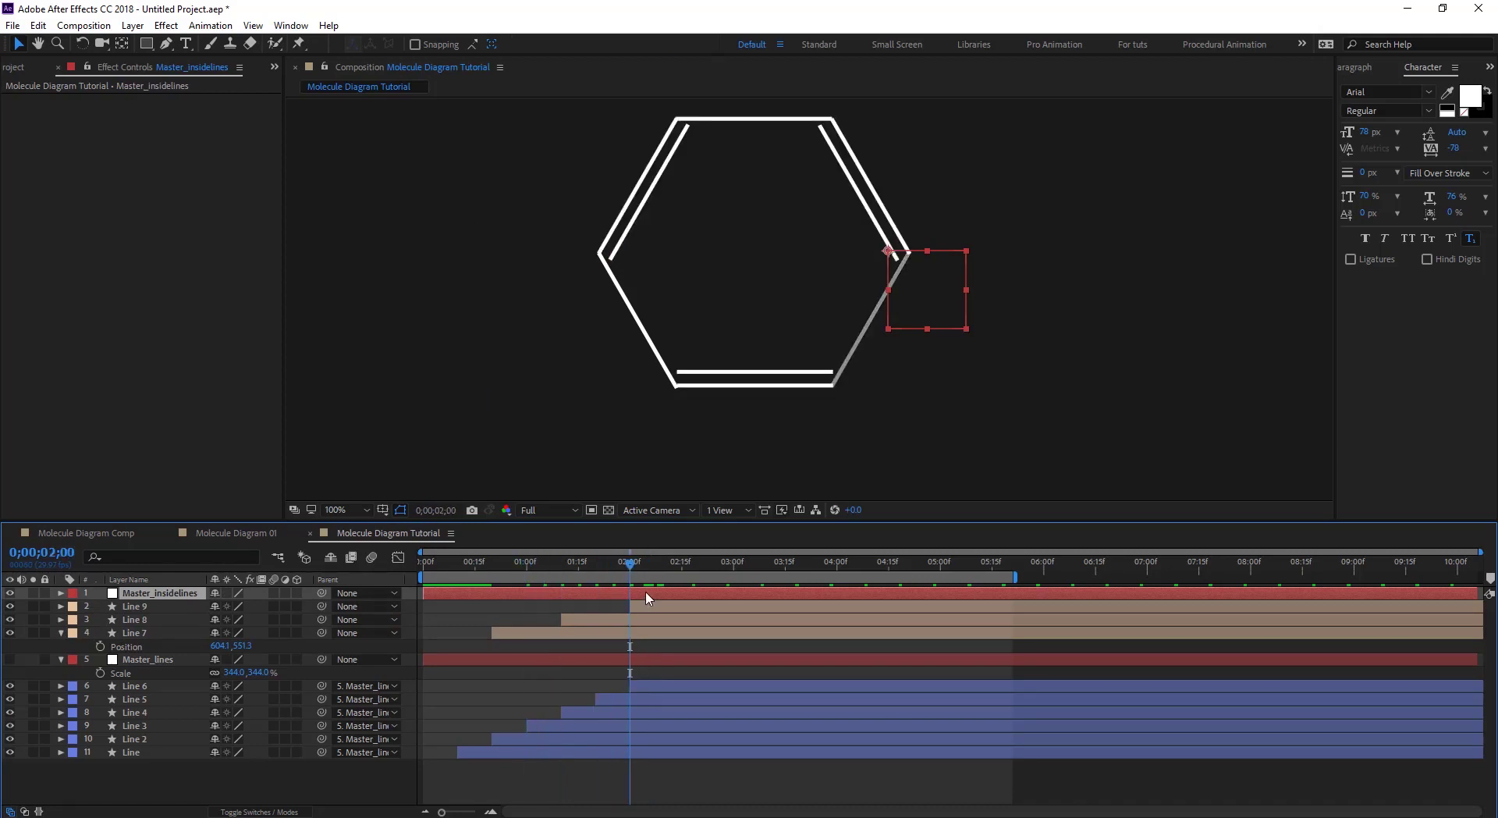
click(161, 607)
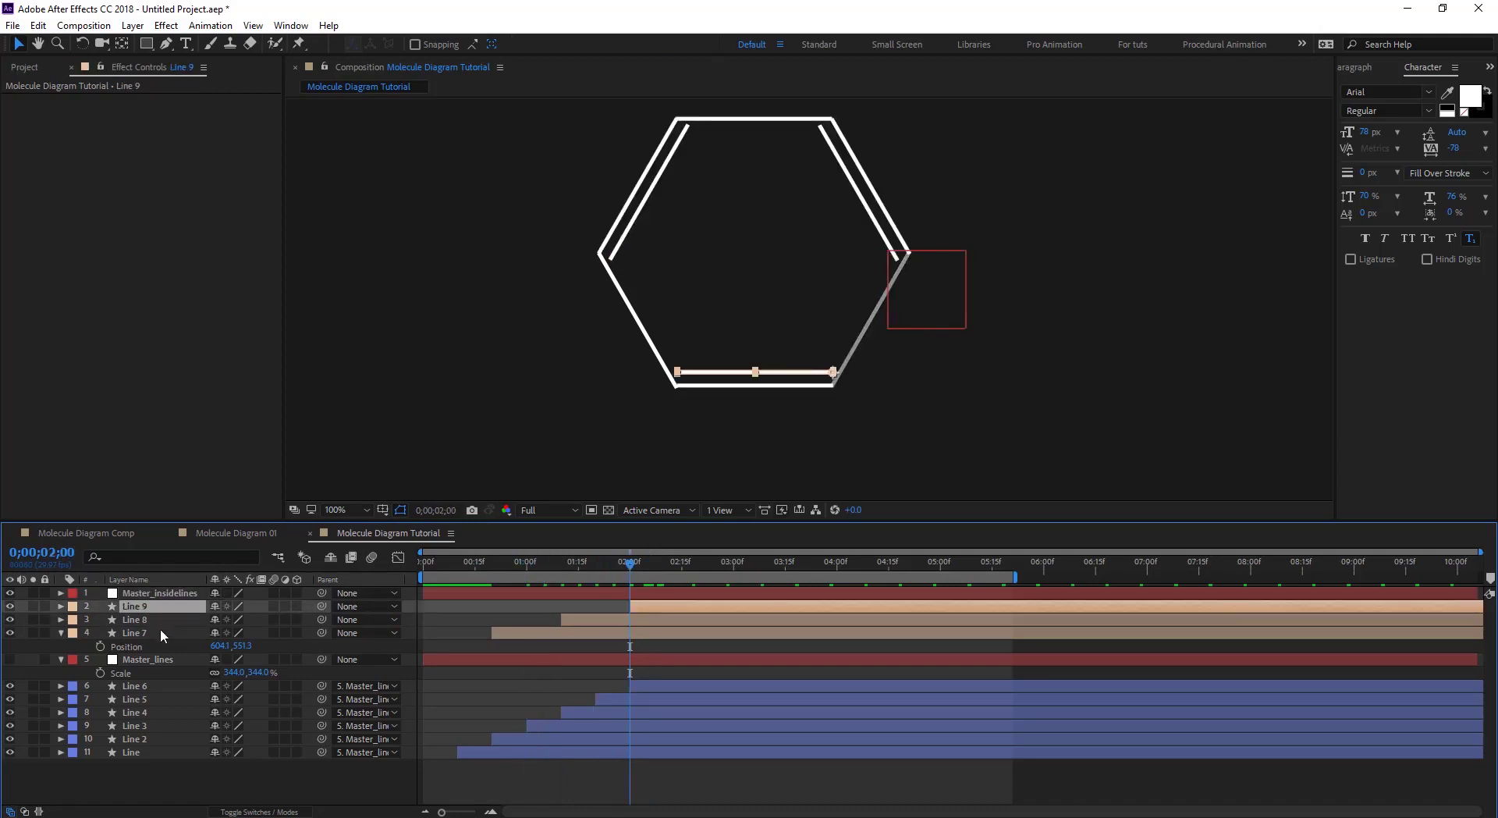
shift+click(160, 632)
drag(321, 606, 152, 597)
Move the Master_insidelines null to the hexagon's centre and enlarge its scale to 228%
click(930, 276)
drag(932, 279, 762, 269)
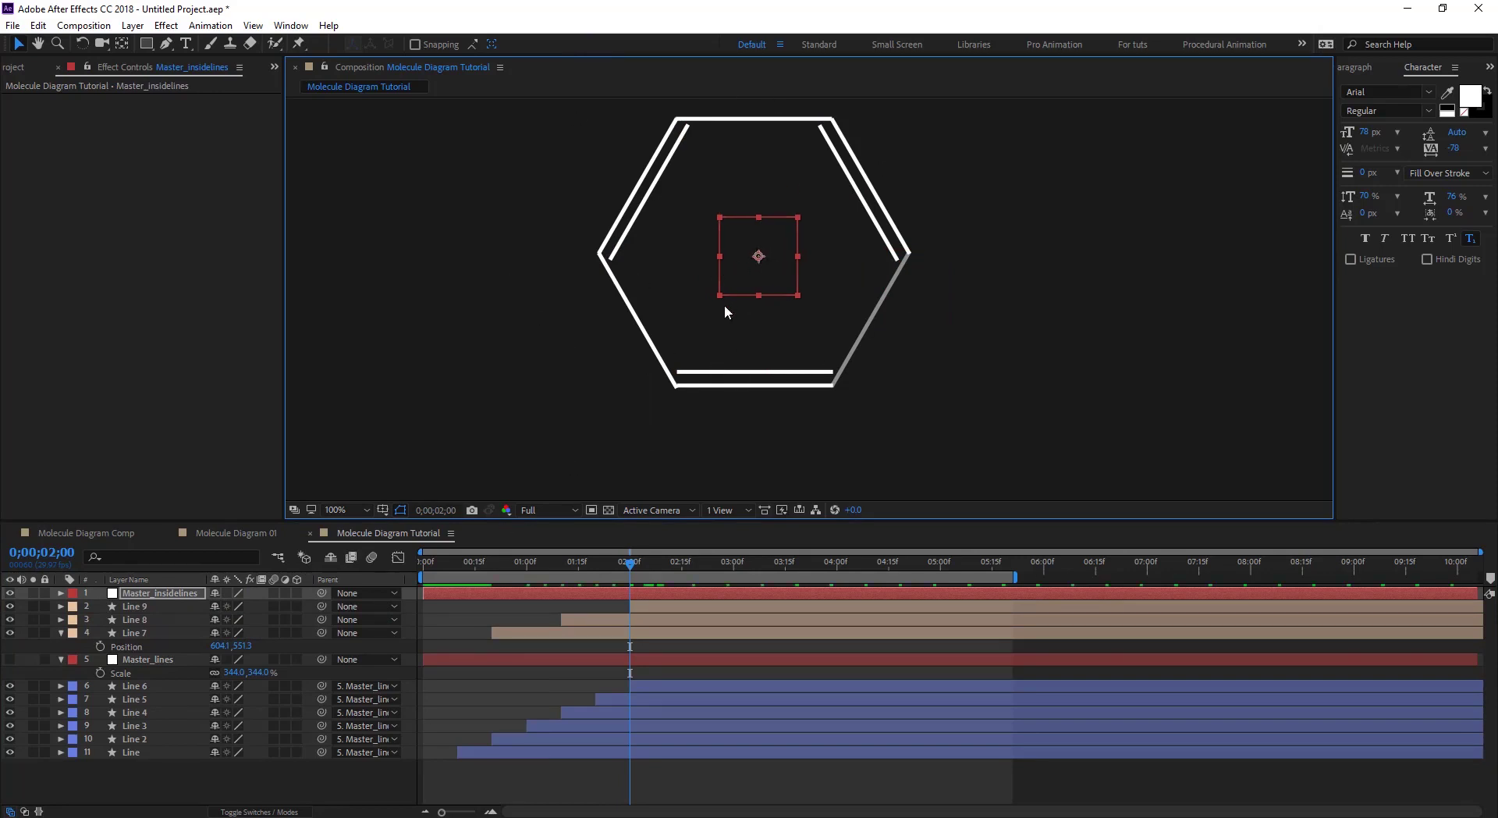
key(s)
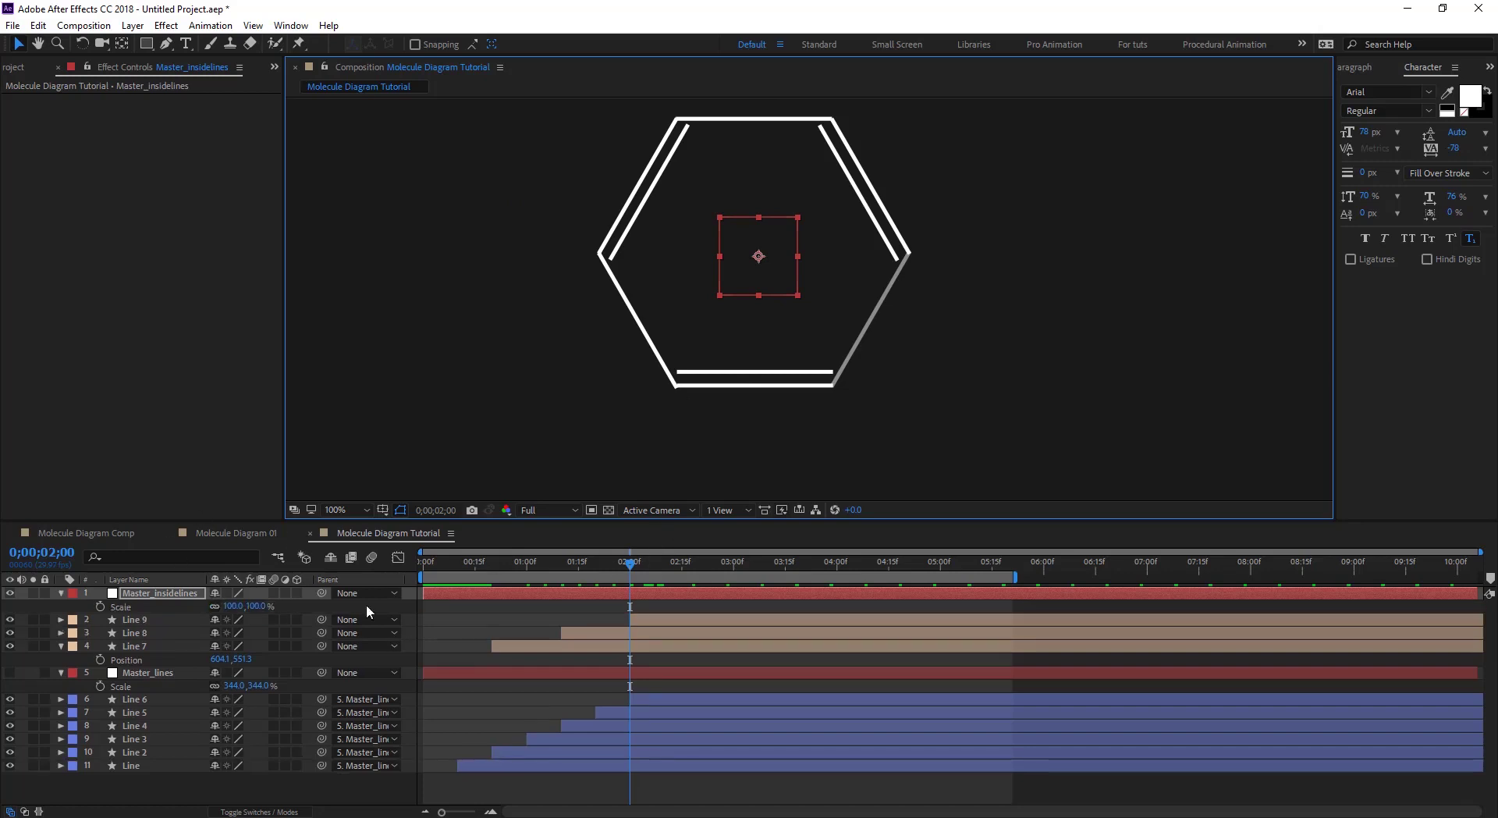
drag(260, 606, 353, 598)
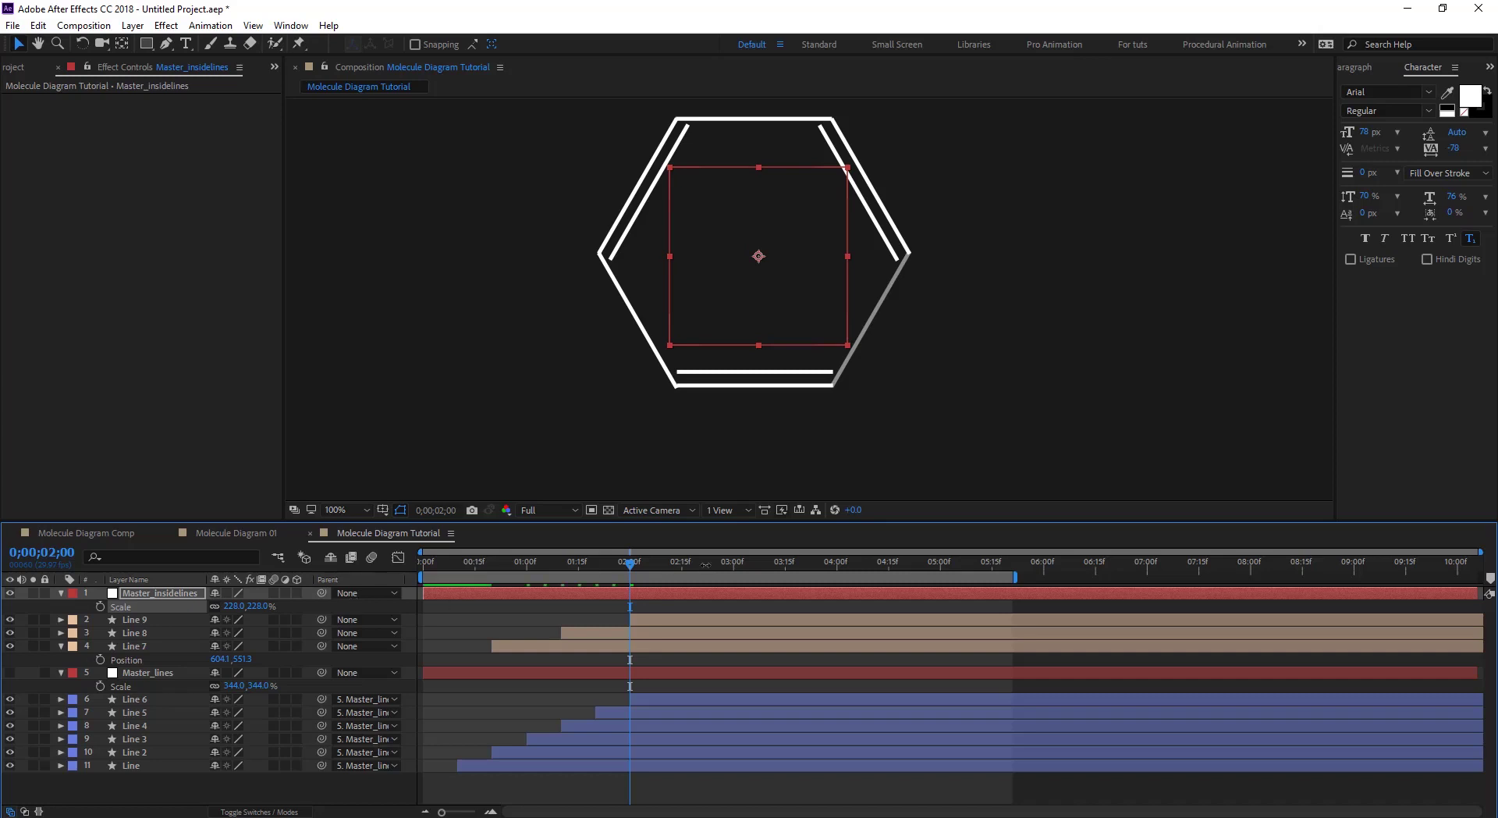
Parent Line 7, Line 8 and Line 9 to Master_insidelines, and test the link with a trial move that is undone
click(144, 620)
shift+click(147, 645)
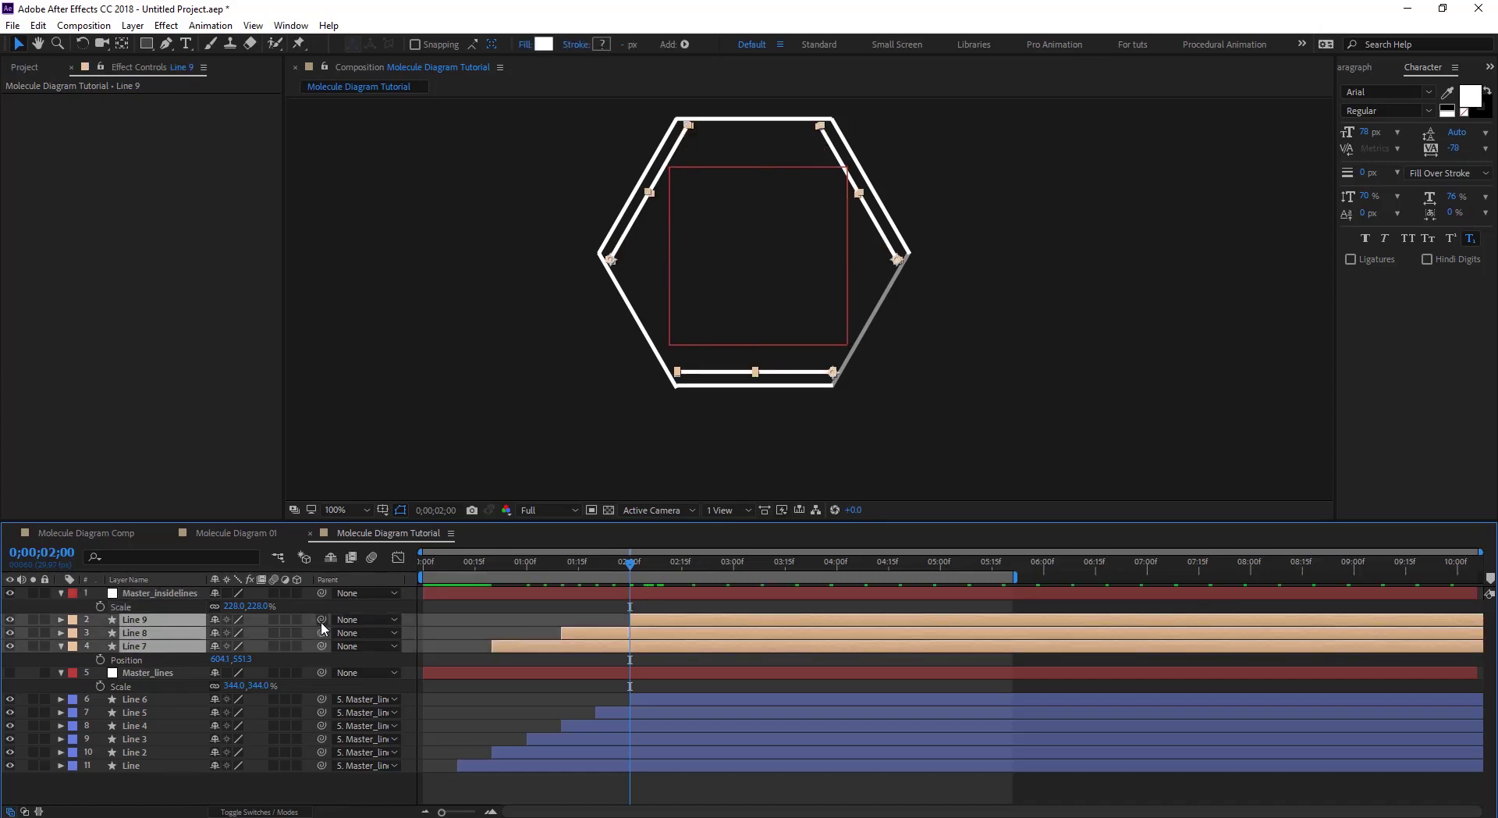
drag(323, 620, 137, 591)
click(162, 593)
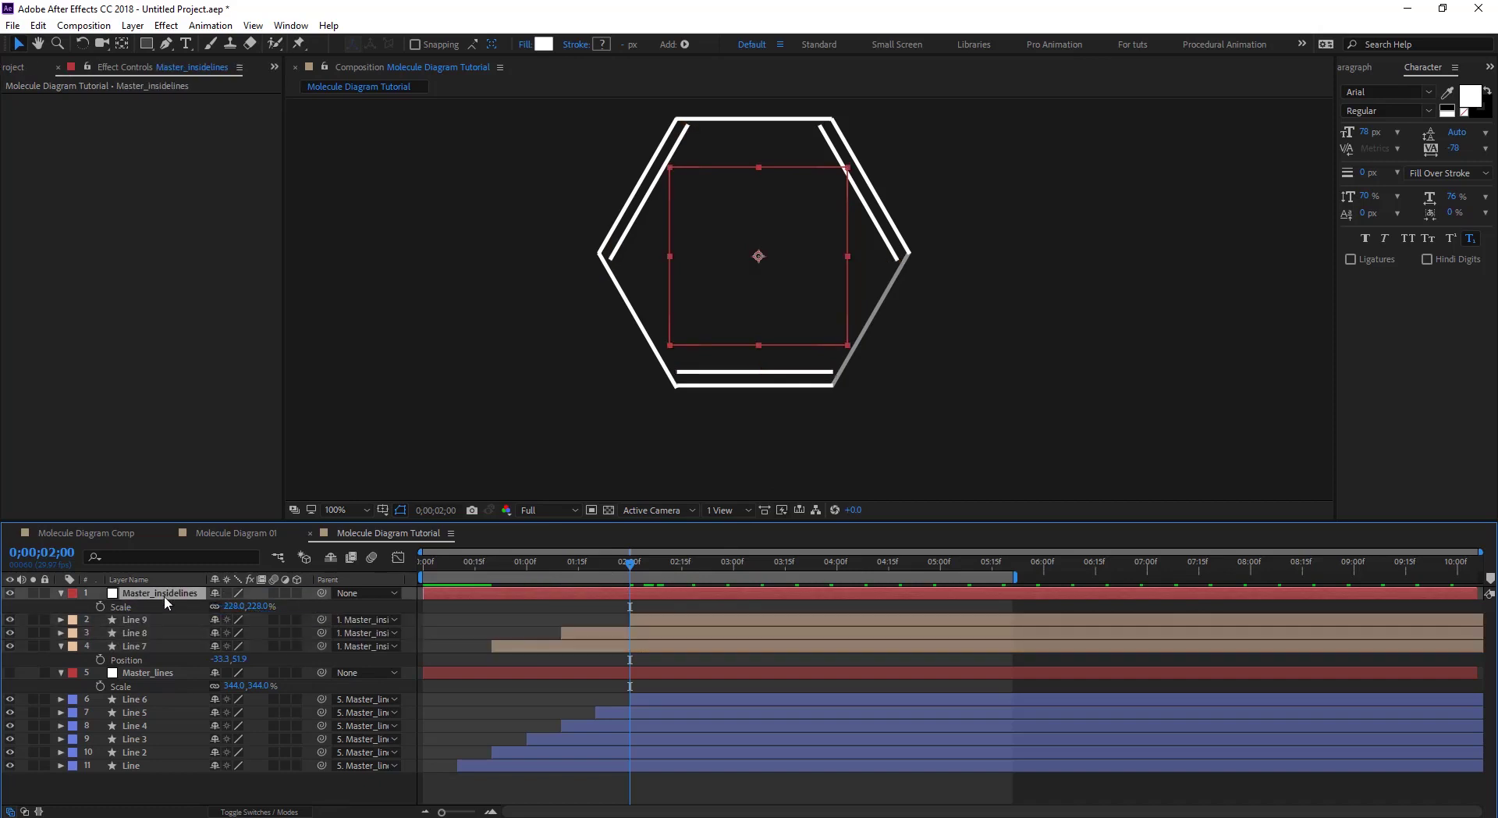
drag(829, 295, 785, 310)
key(ctrl+z)
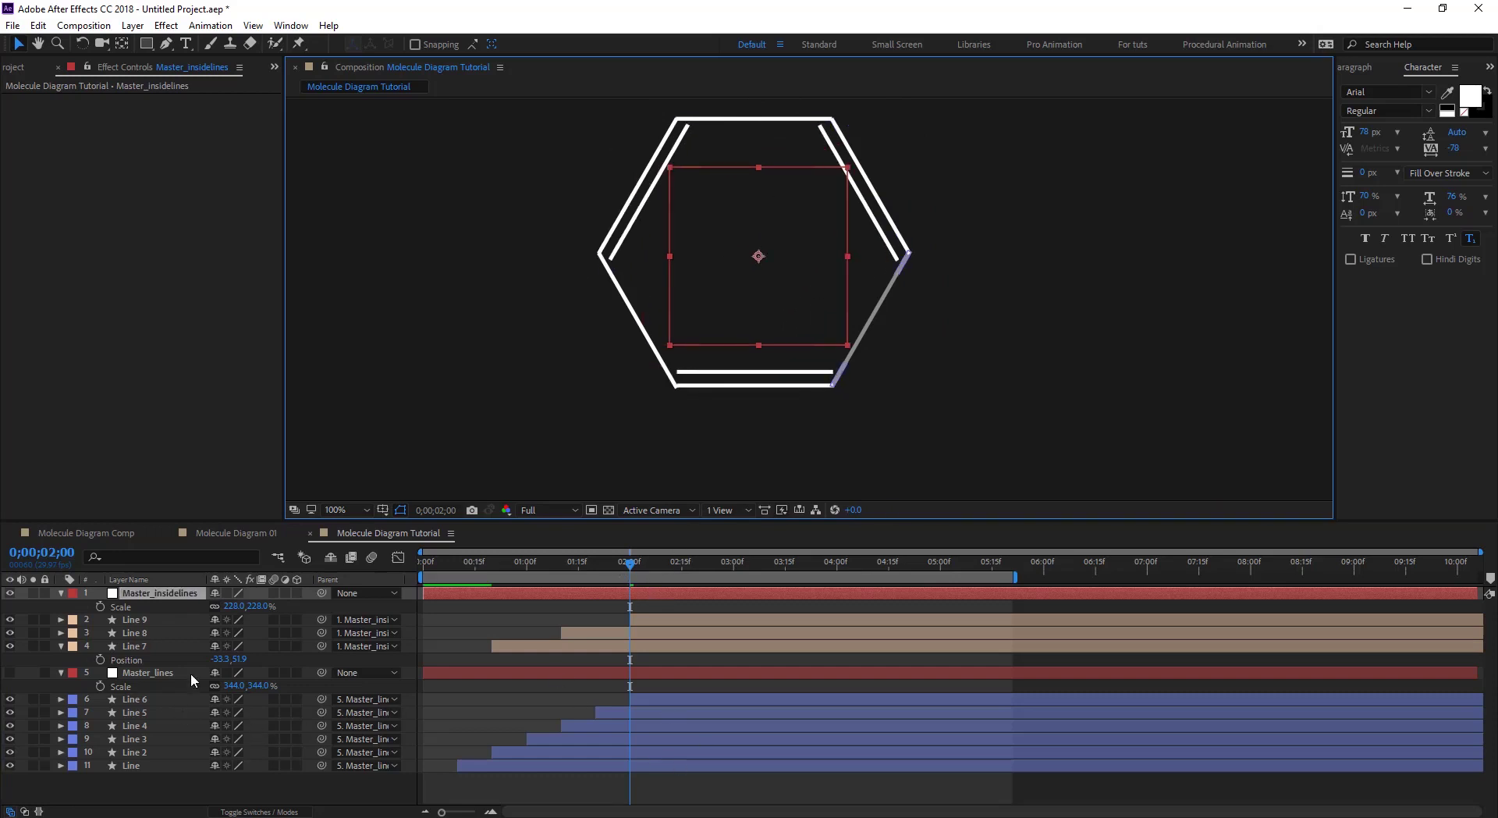
Keyframe the scale of Master_insidelines from 228% at 0;00;02;00 down to 65% at 0;00;02;12
click(102, 606)
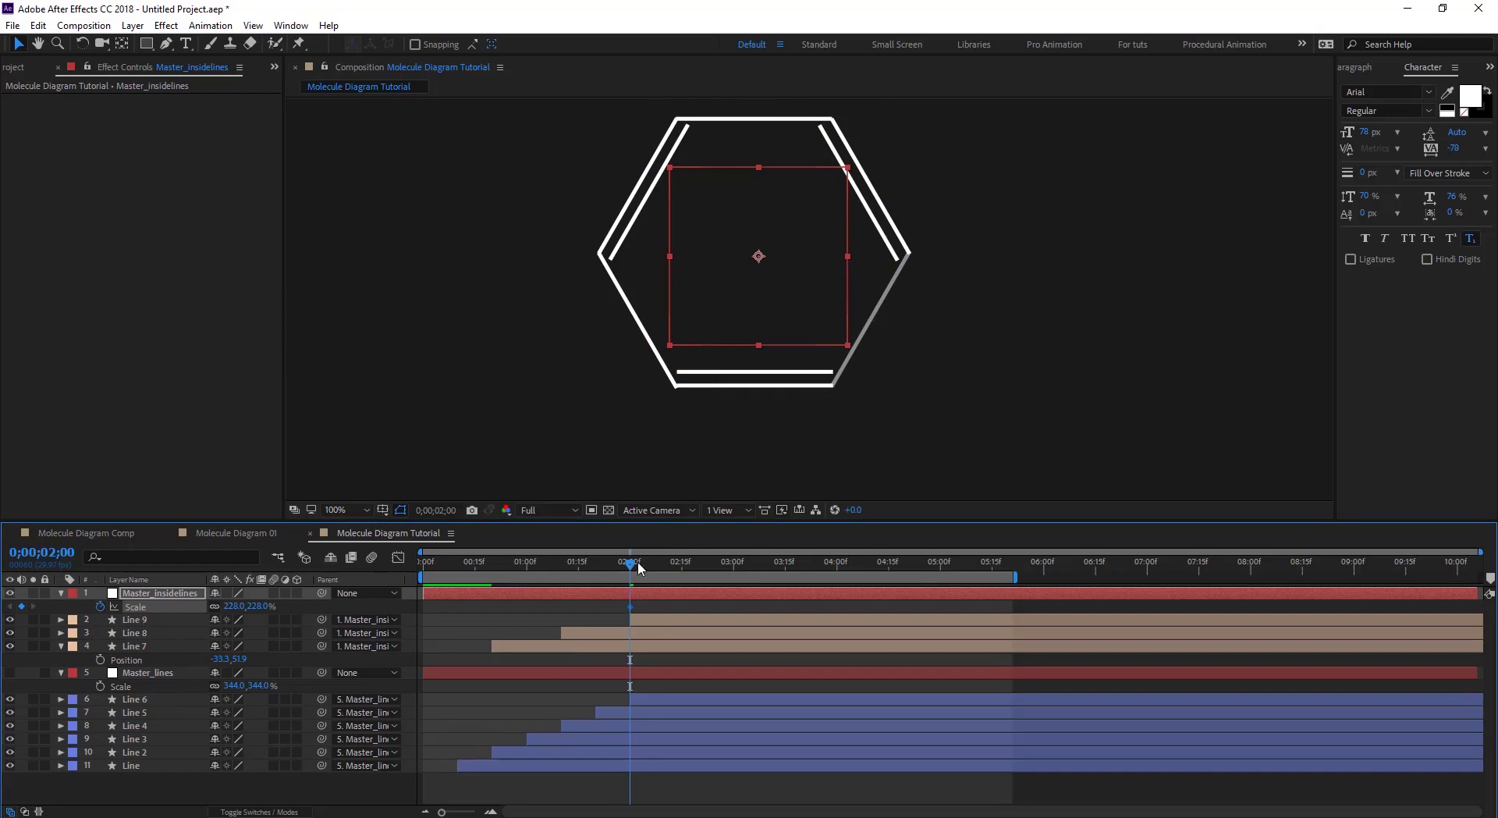
drag(642, 568, 671, 566)
click(233, 606)
text(100)
key(Return)
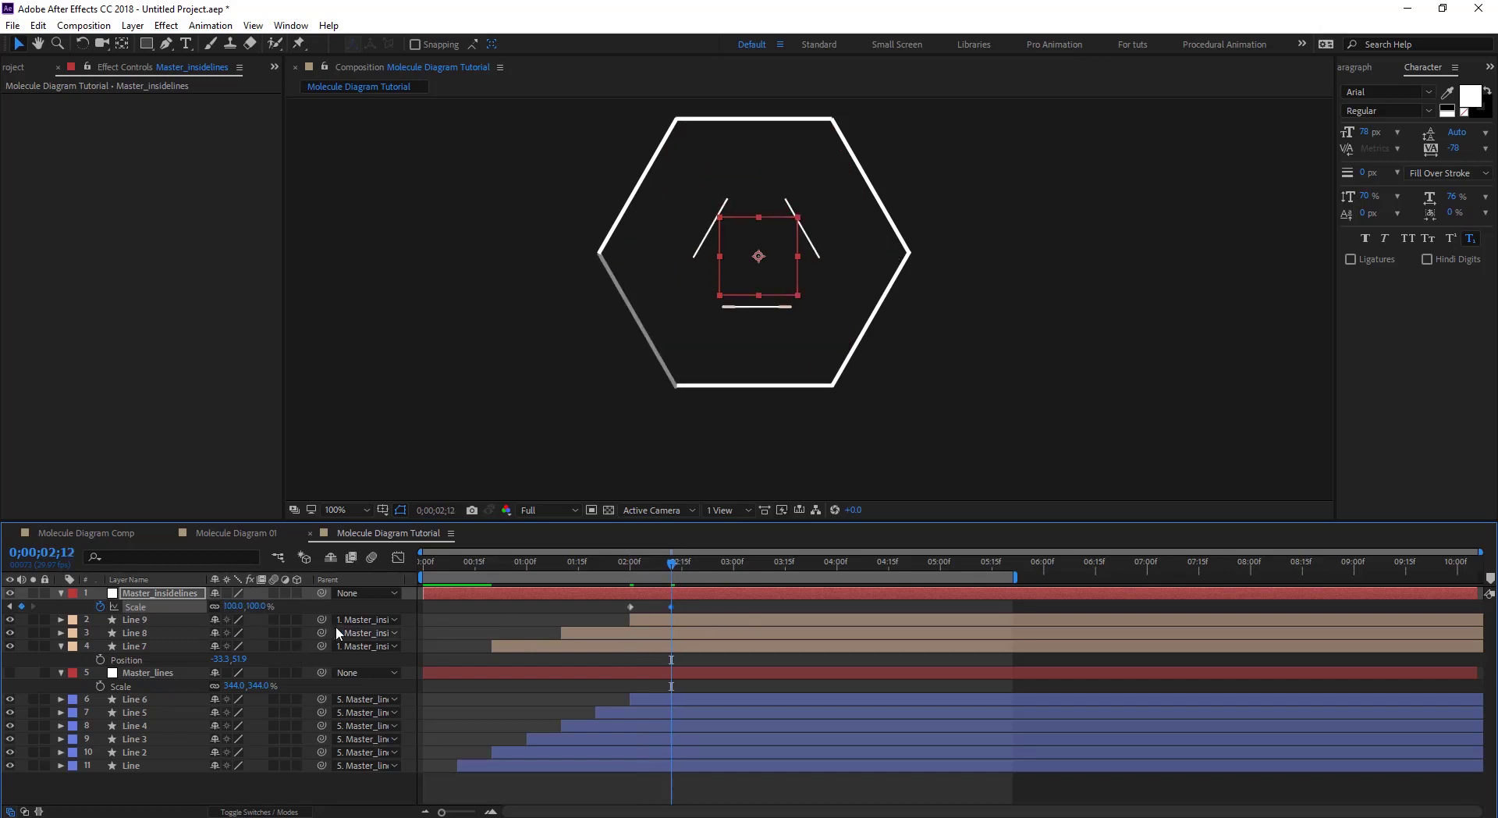
drag(233, 606, 205, 607)
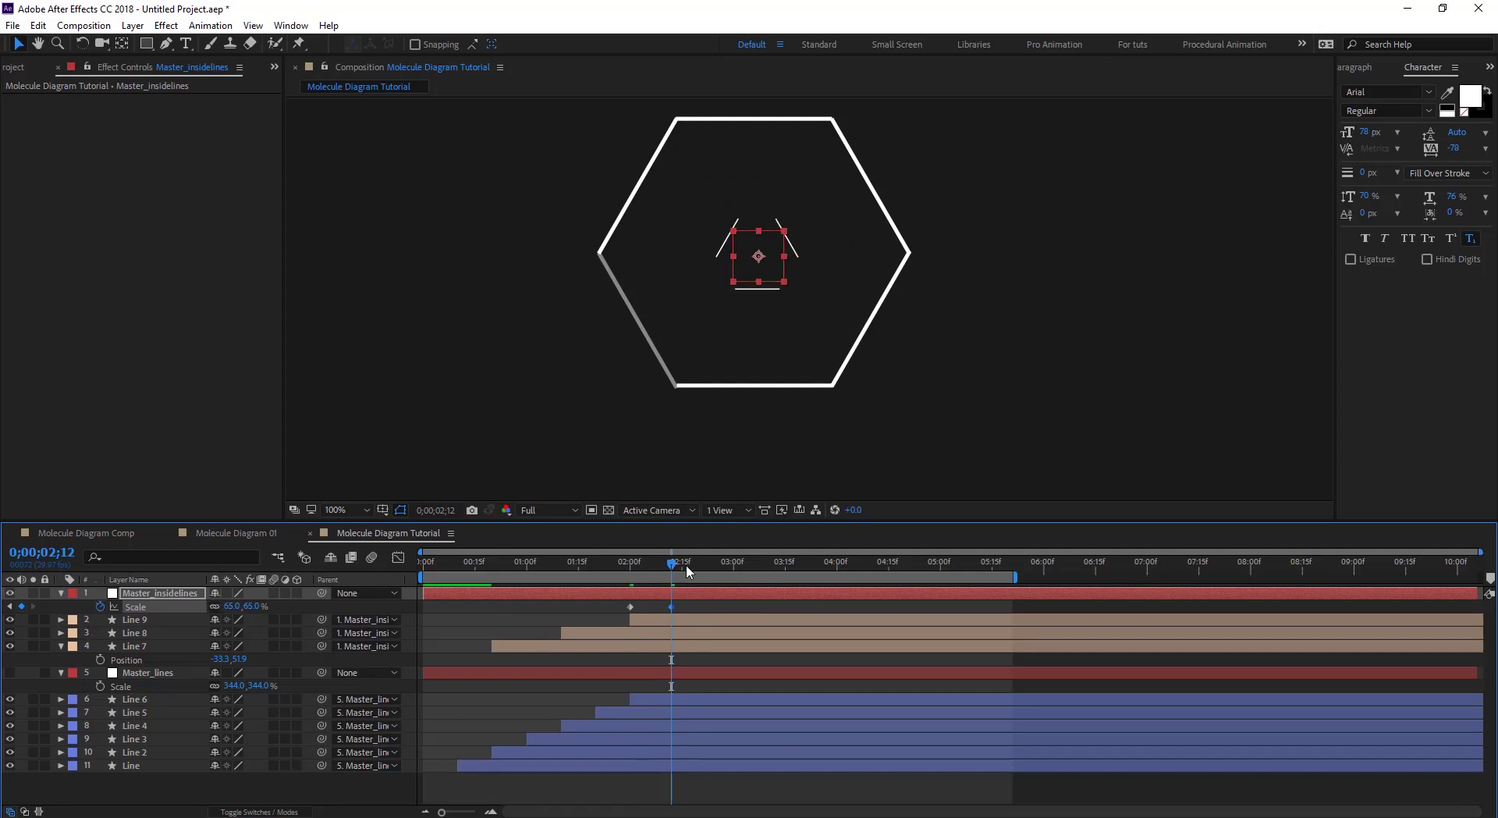
Hold the Master_insidelines scale at 65% with a keyframe at 0;00;02;27, and scale it back up with another at about 0;00;03;12
drag(710, 566, 724, 568)
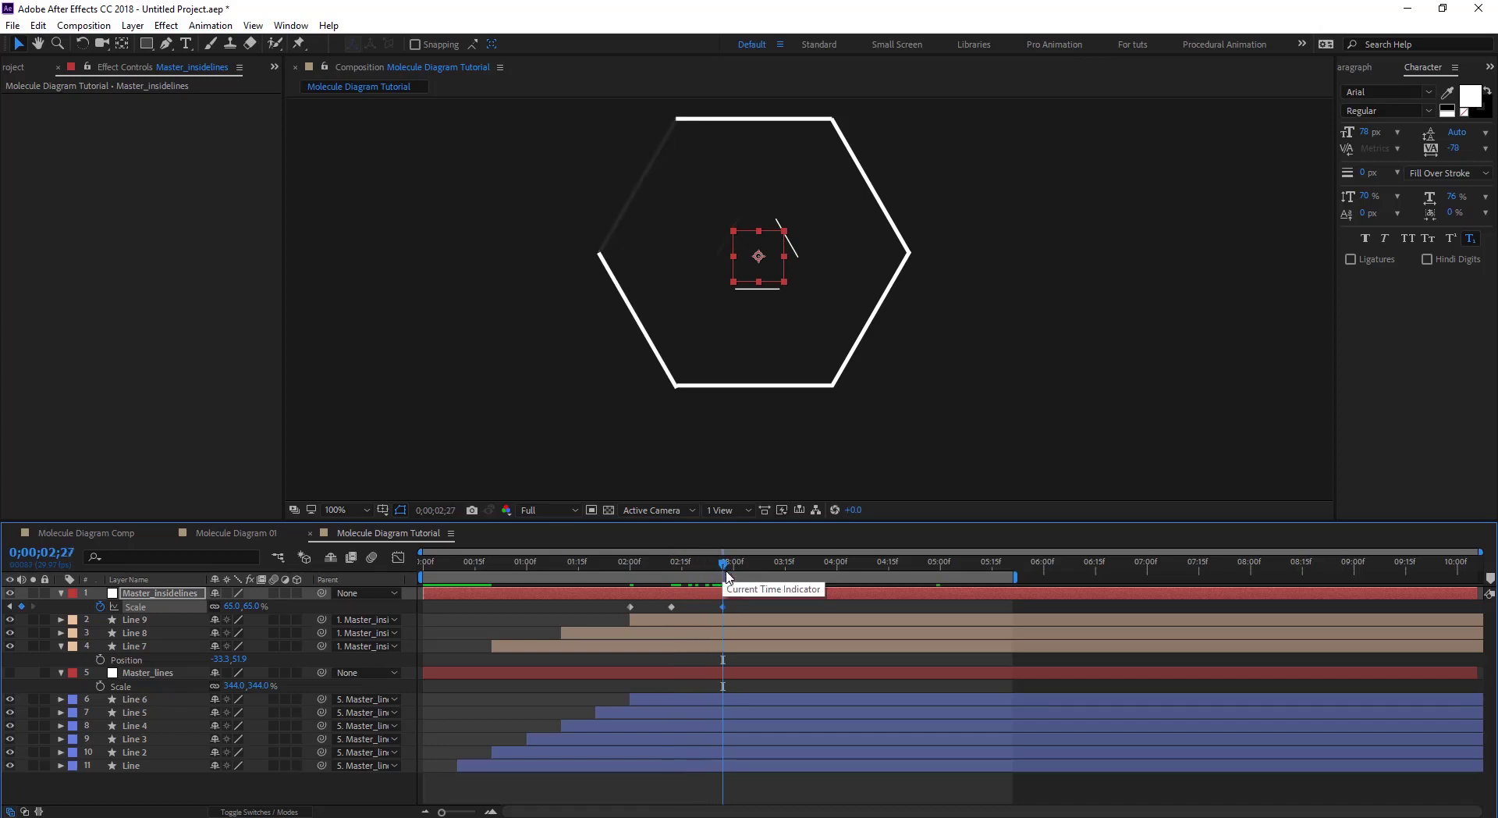
drag(726, 576, 777, 575)
drag(258, 606, 611, 643)
drag(775, 568, 639, 572)
Apply Easy Ease to all four Master_insidelines scale keyframes, sharpen both speed peaks in the graph, and preview the animation
drag(797, 603, 596, 621)
key(F9)
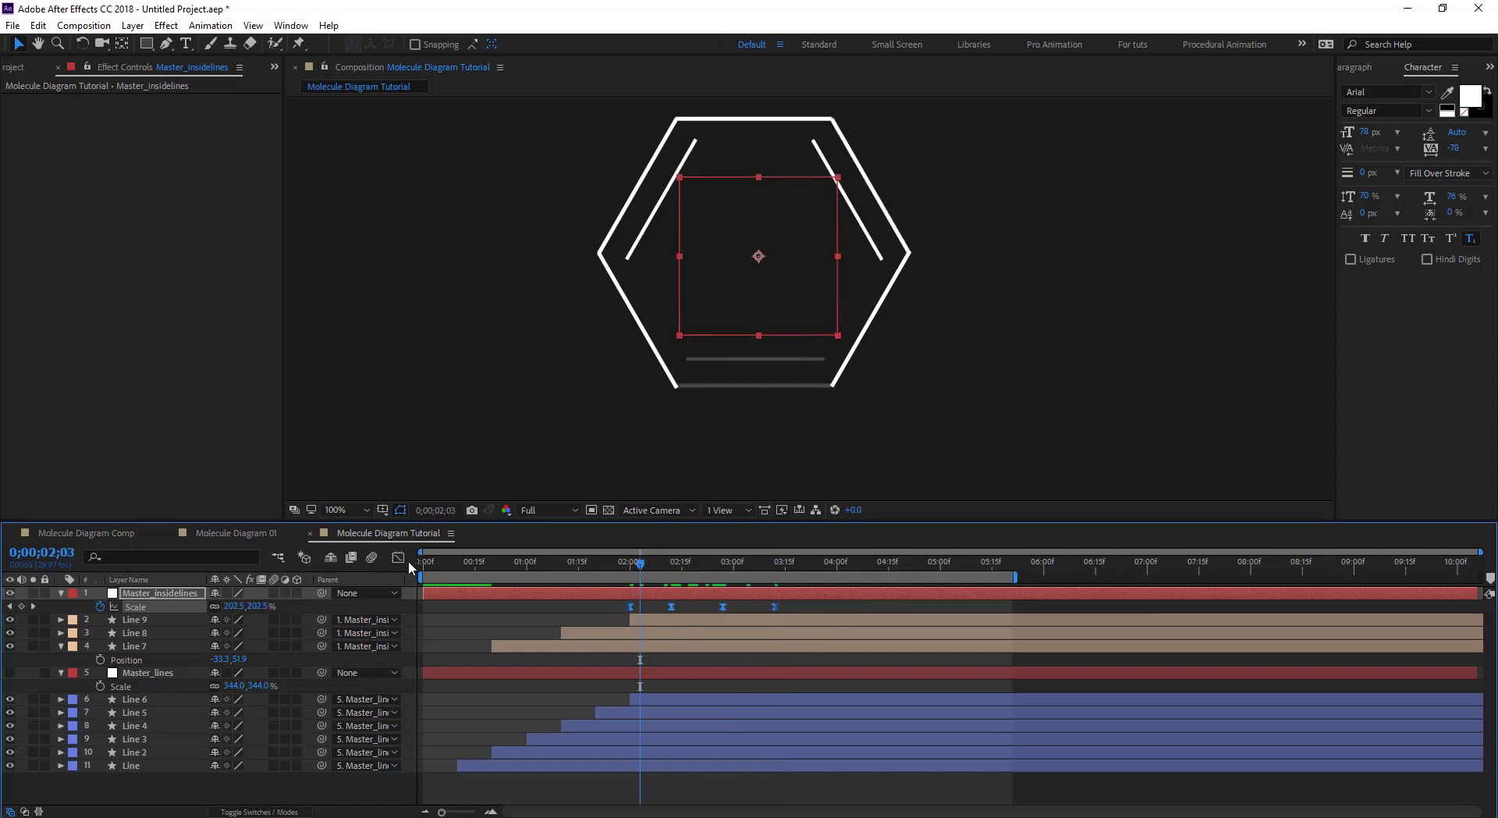
key(shift+F3)
drag(788, 643, 539, 676)
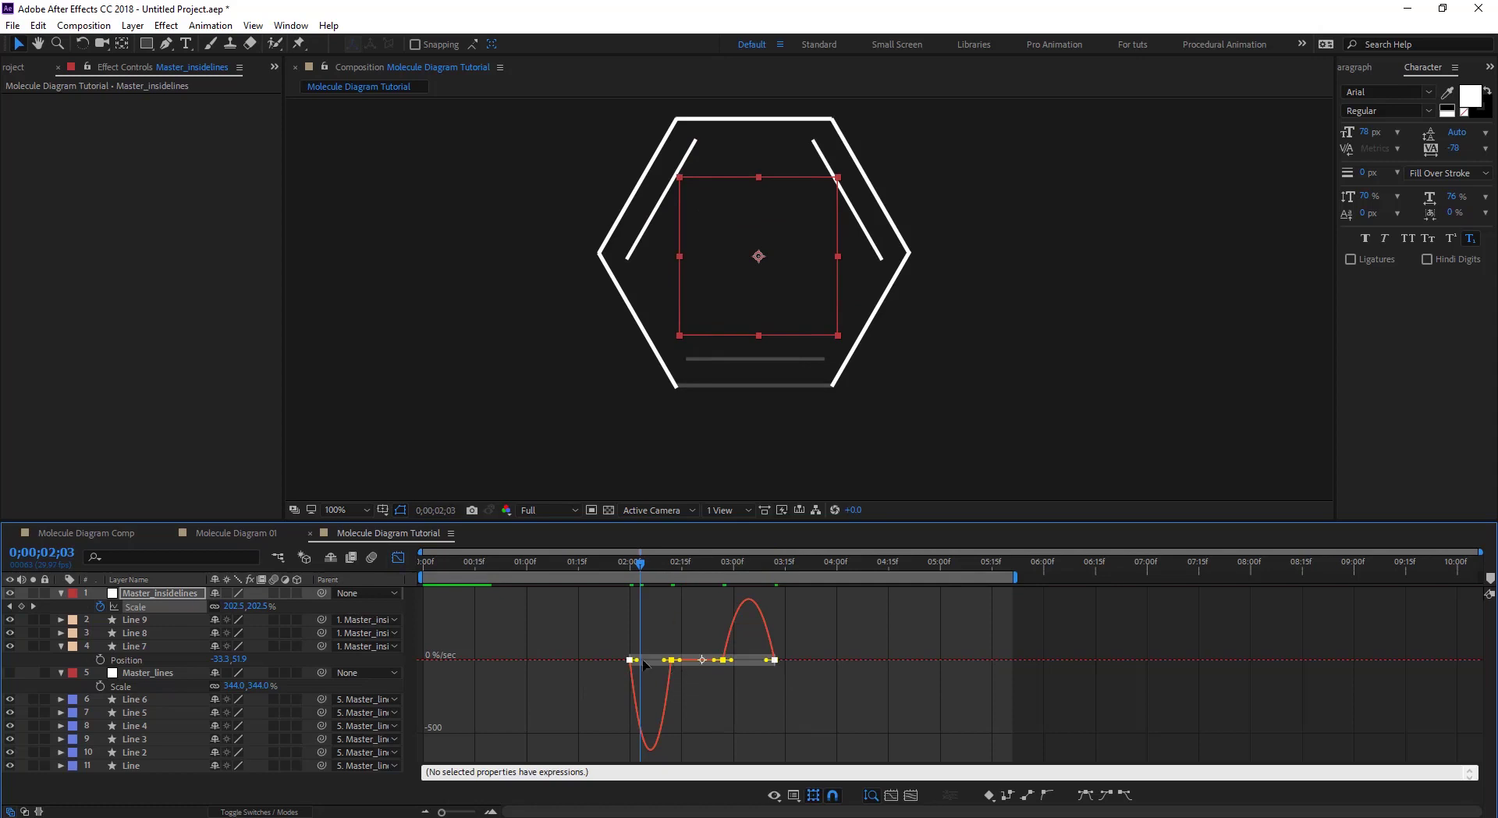
drag(639, 661, 650, 661)
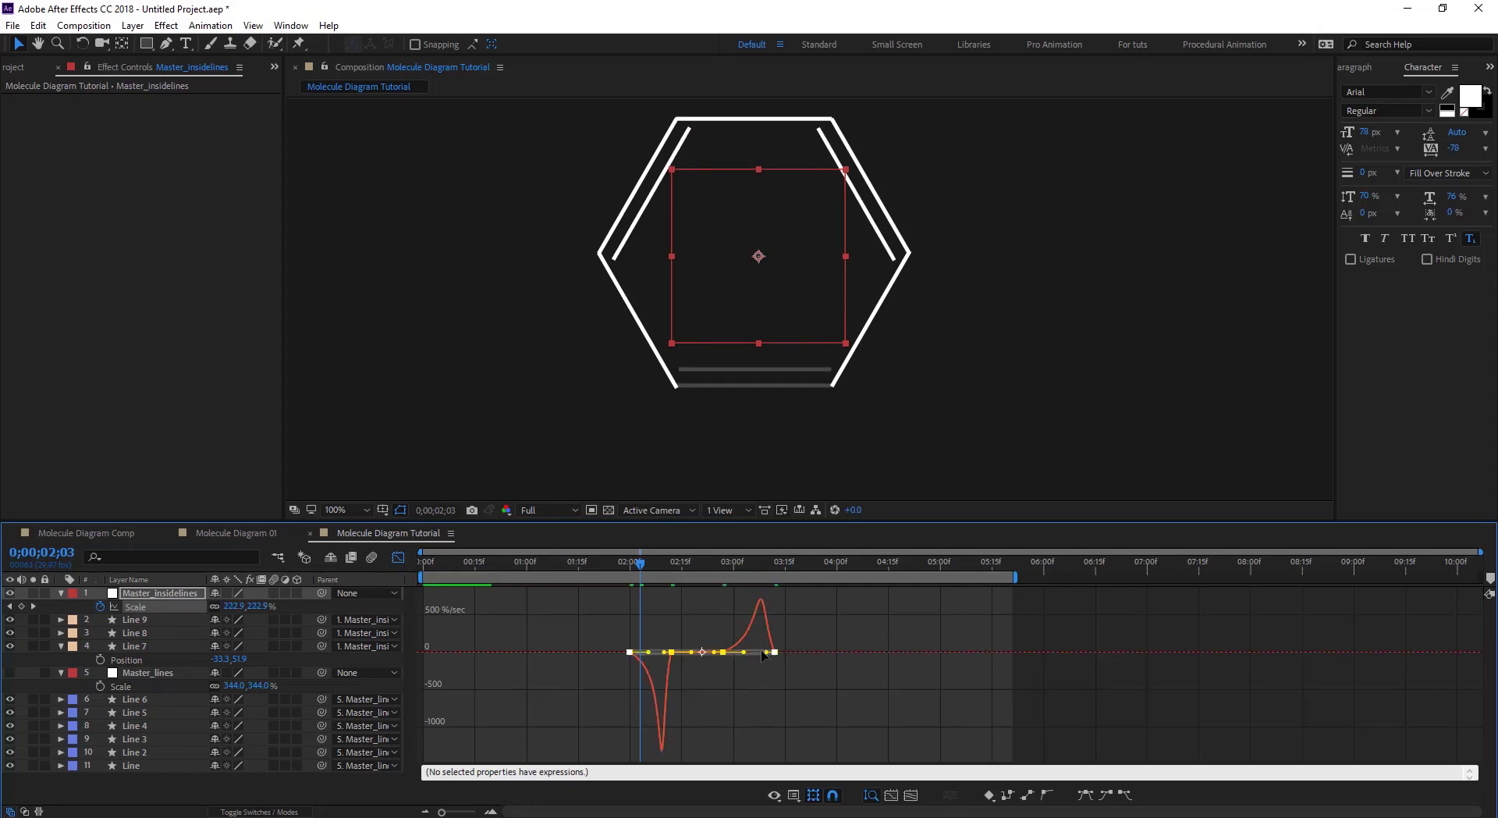
drag(766, 653, 760, 658)
key(space)
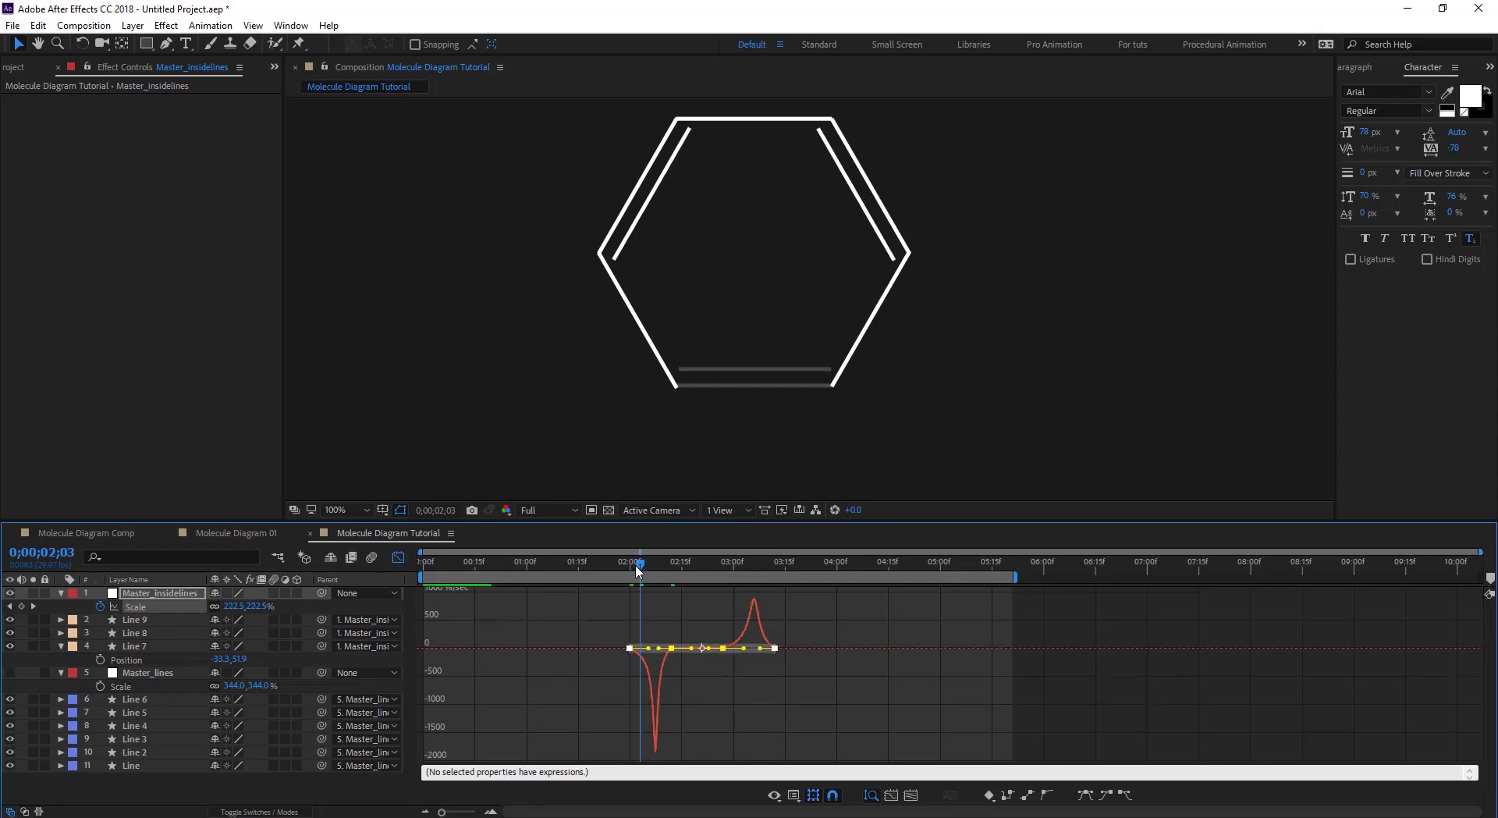
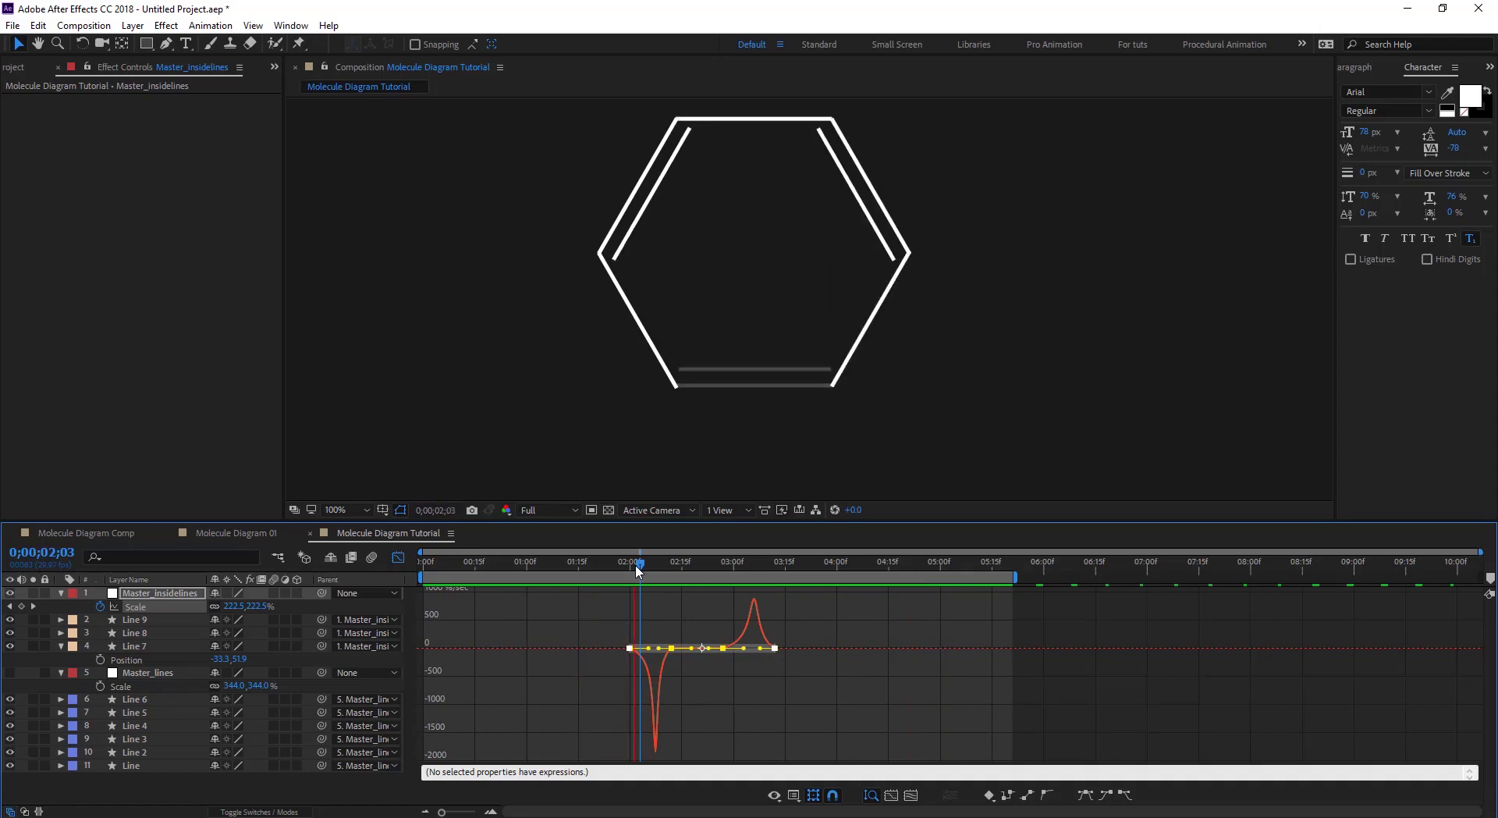
Preview the eased scale animation, leave the graph view, and start keyframing Master_insidelines rotation at 0° at 0;00;02;00
key(space)
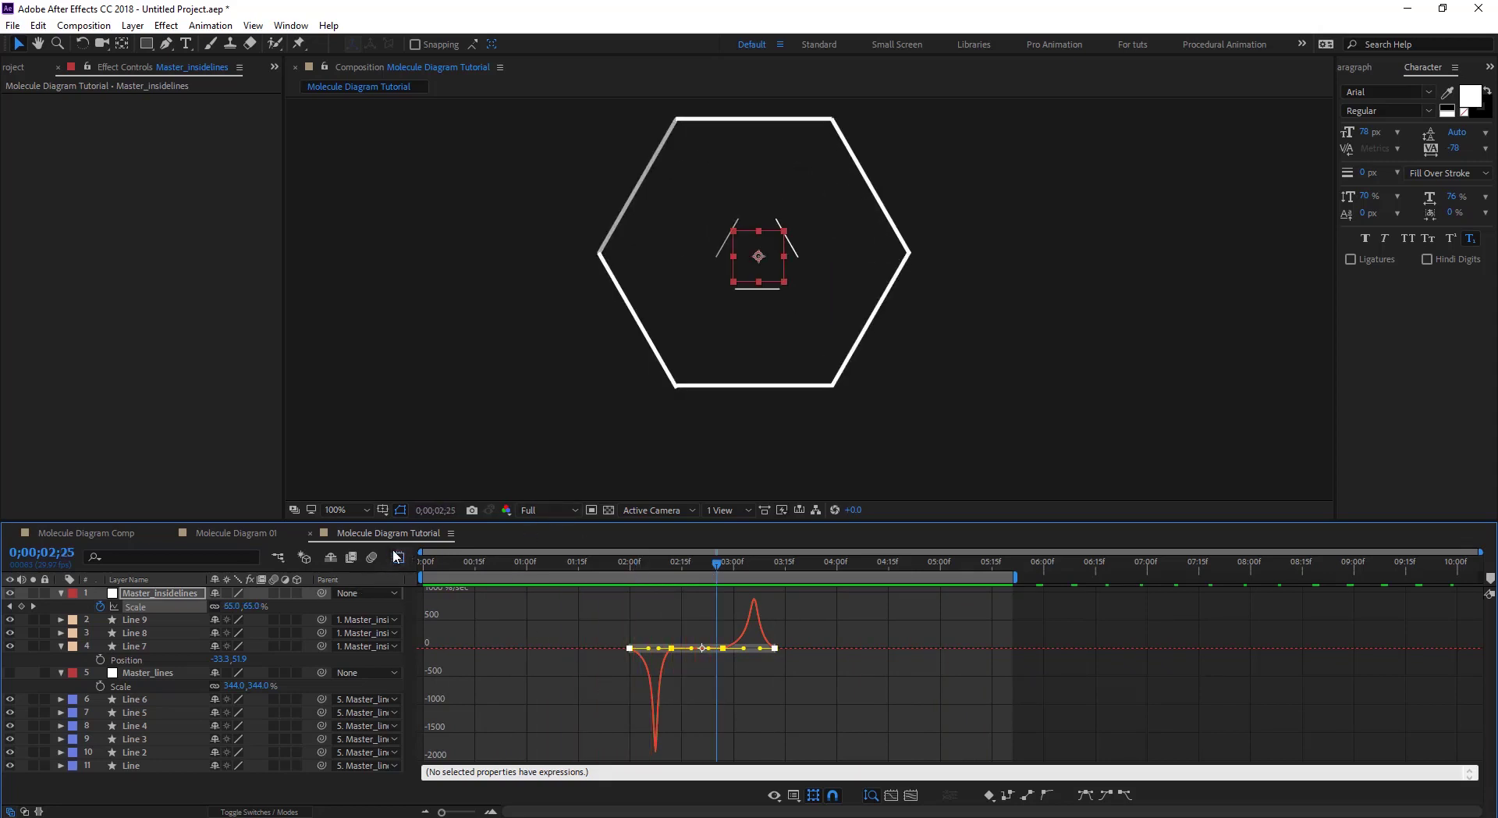
click(397, 556)
drag(723, 565, 636, 569)
key(r)
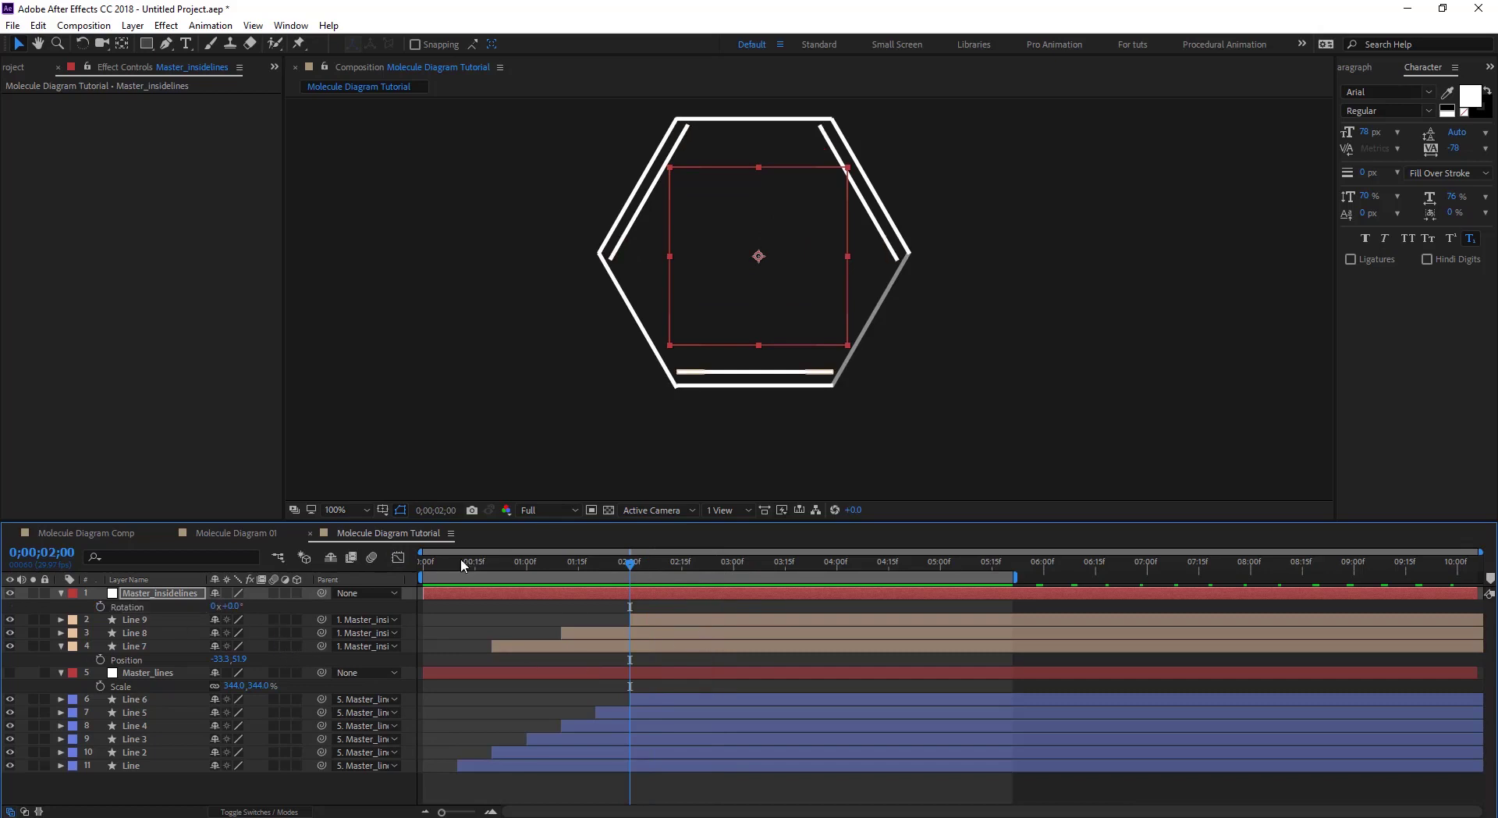
click(99, 606)
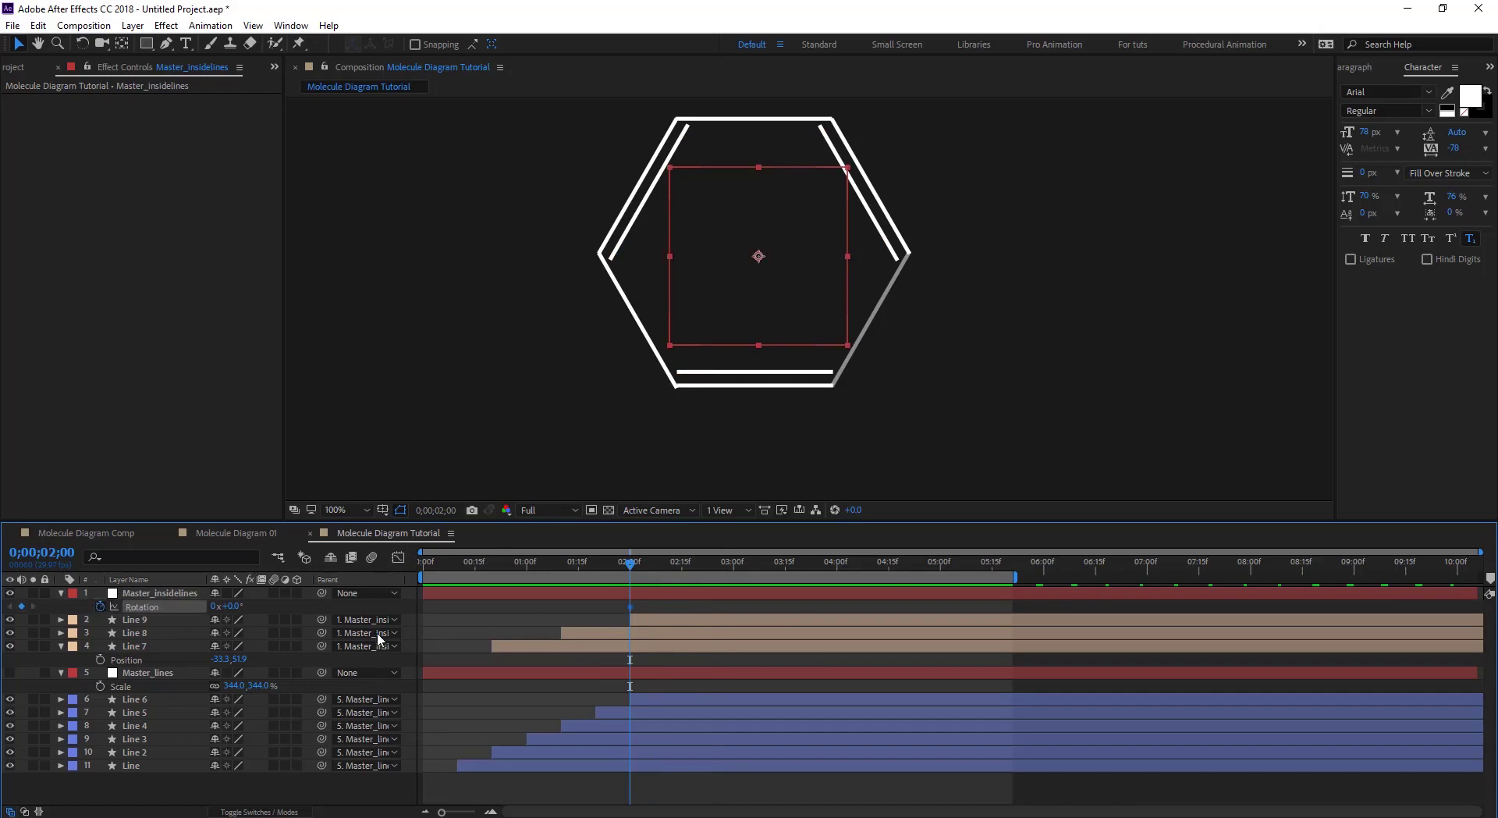
Show the scale keyframes alongside rotation and set the Master_insidelines rotation to 50° at 0;00;02;12
drag(631, 569, 668, 565)
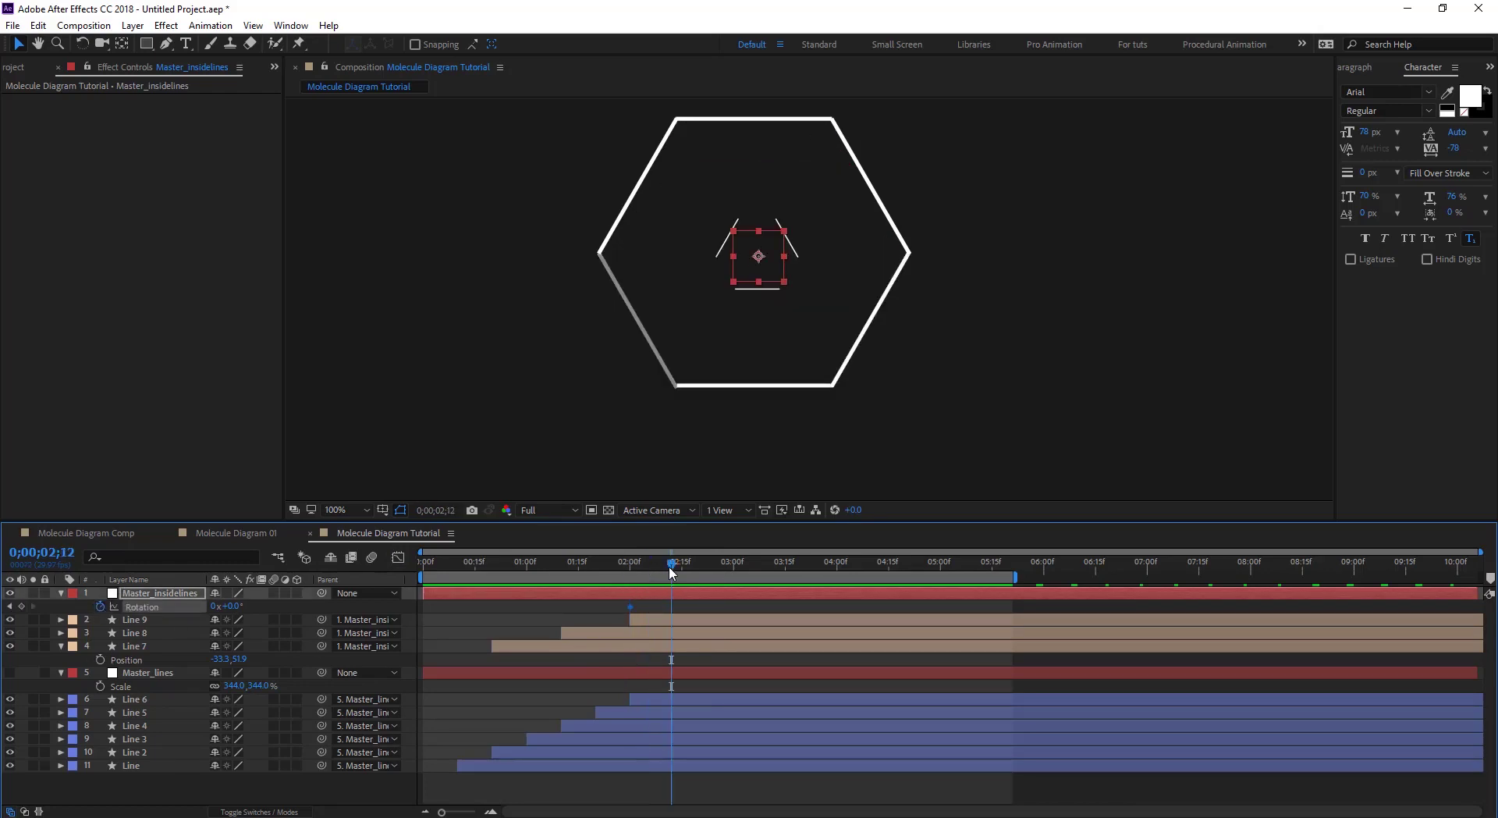
key(shift+s)
mouse_move(254, 610)
mouse_down()
mouse_move(267, 611)
mouse_move(242, 620)
mouse_move(270, 620)
mouse_up()
key(ctrl+z)
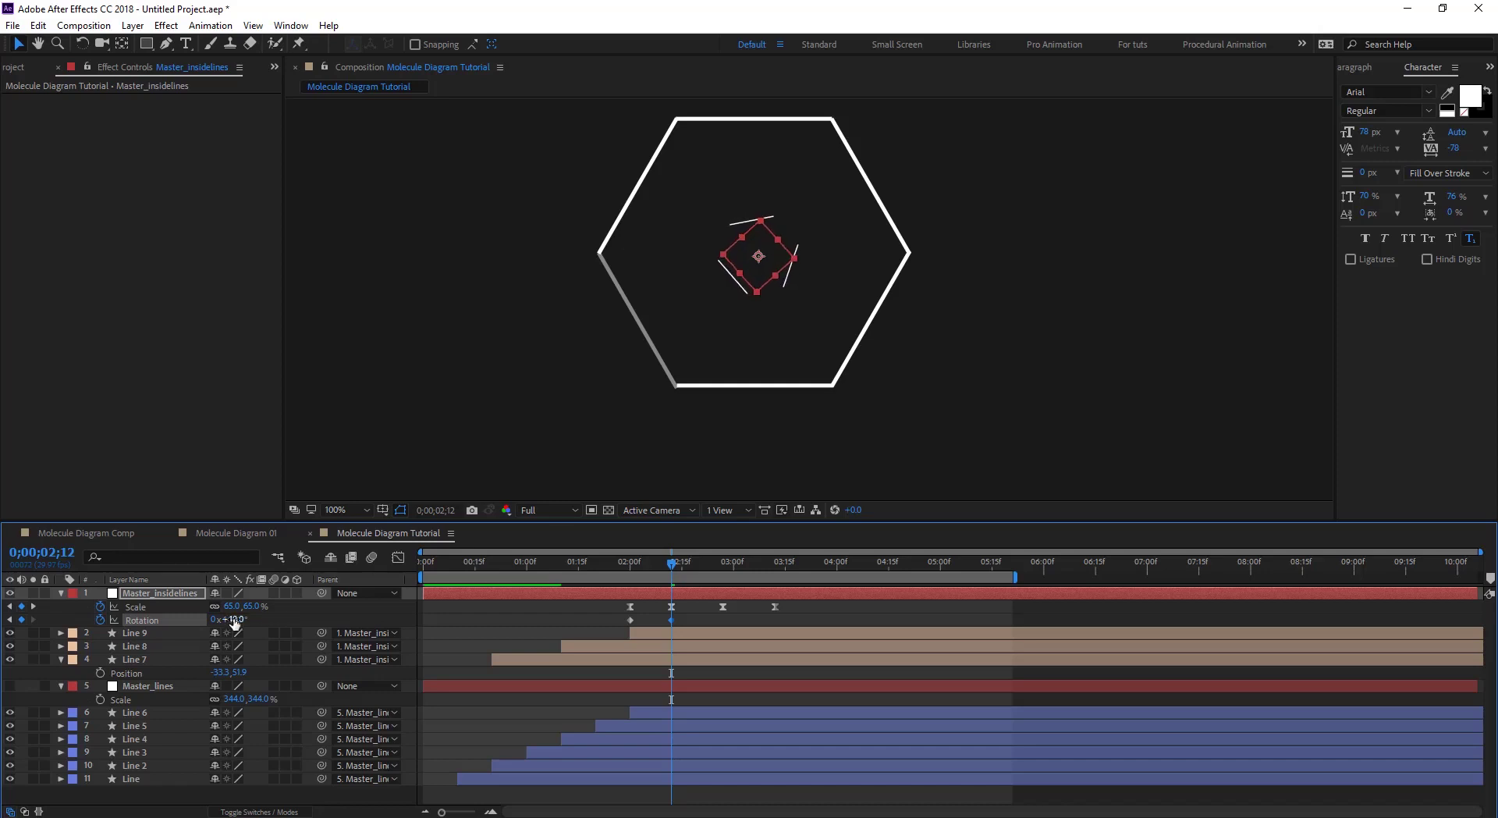
key(4)
key(5)
key(Return)
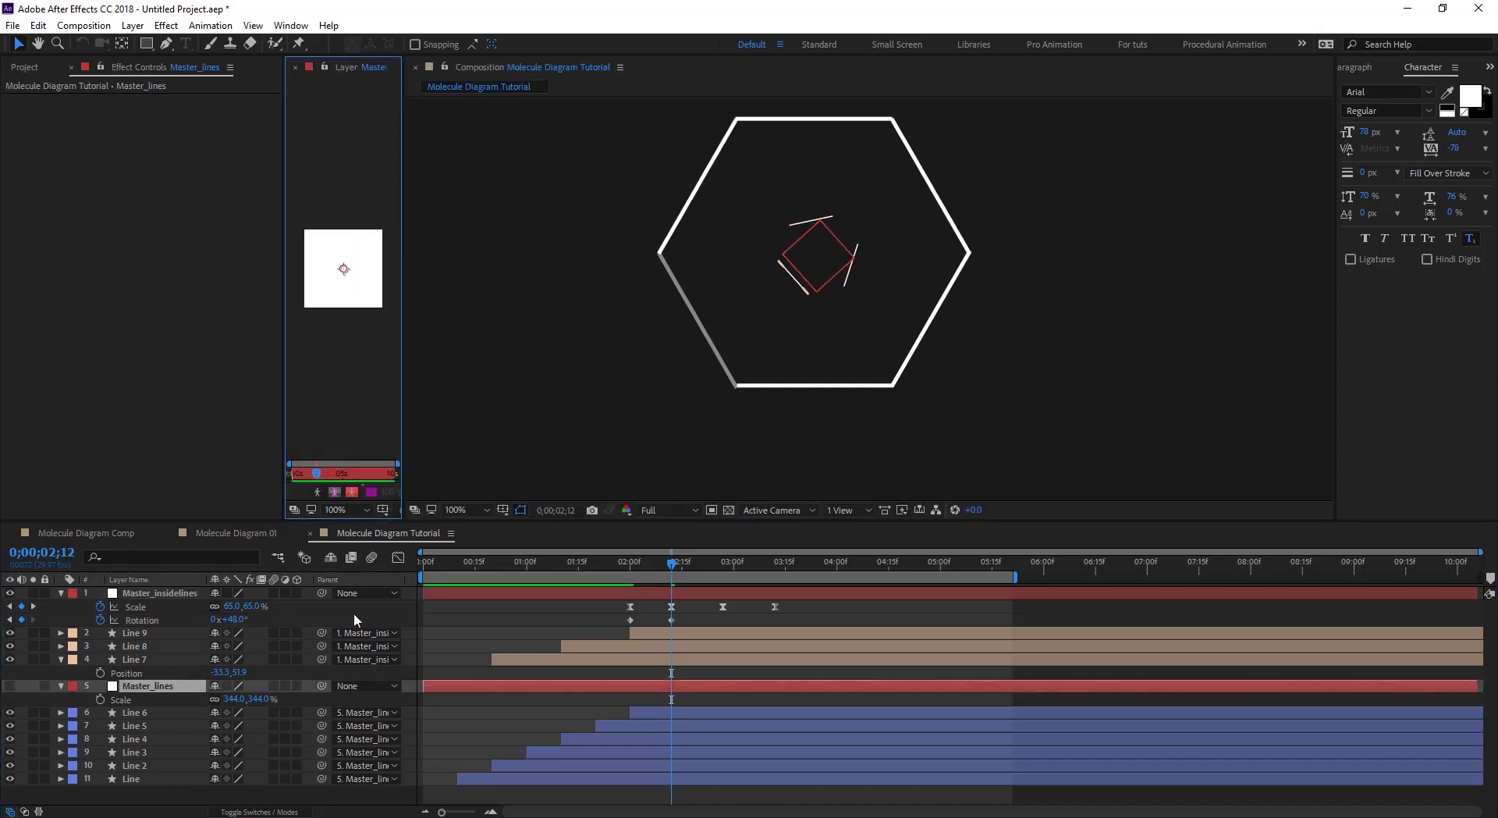
click(296, 66)
click(235, 620)
key(Return)
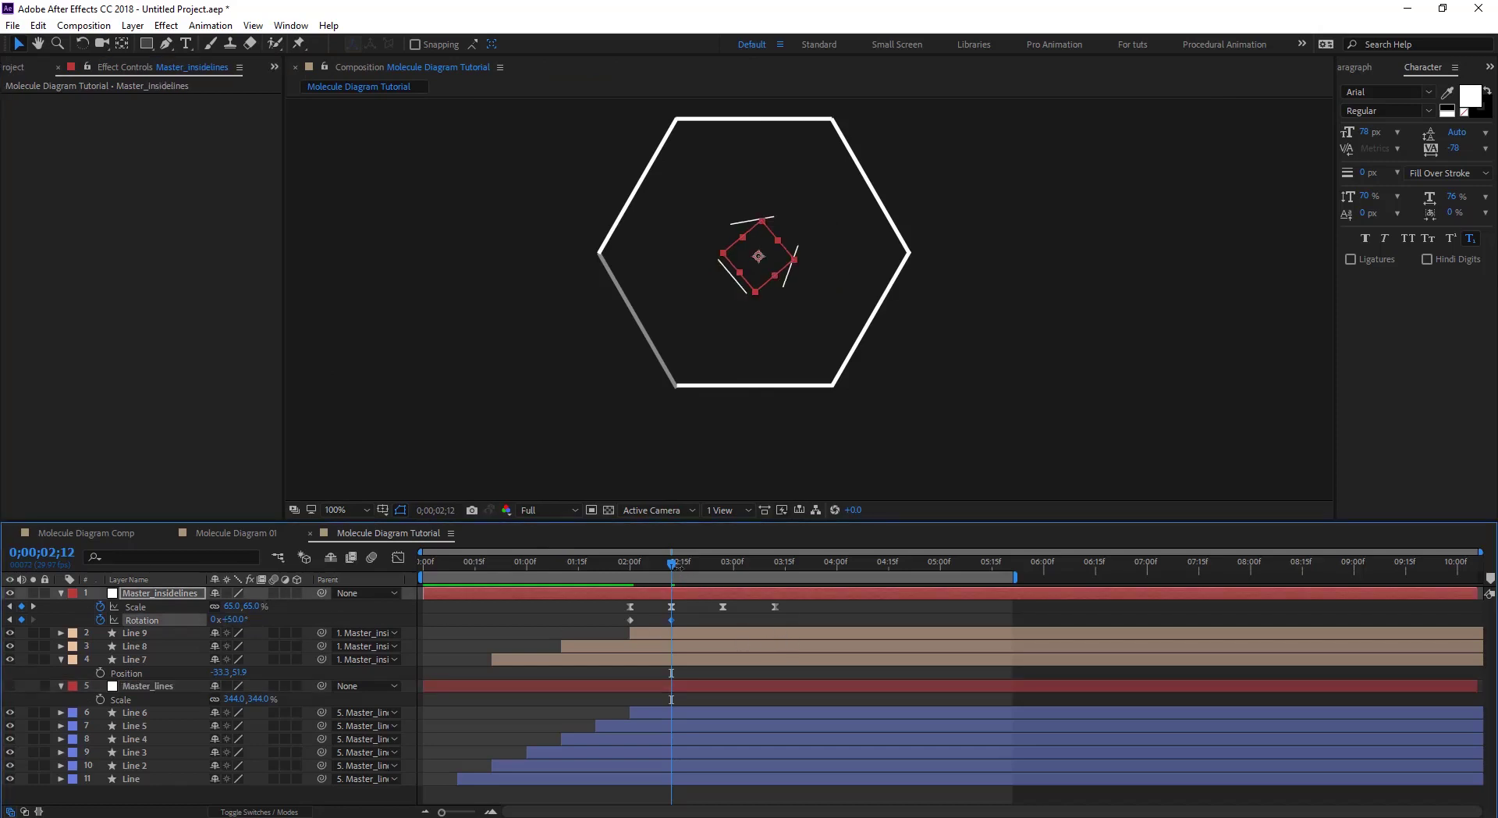
Move the third Master_insidelines scale keyframe to 0;00;02;23 and hold the rotation at 50° with a keyframe there
drag(705, 563, 709, 606)
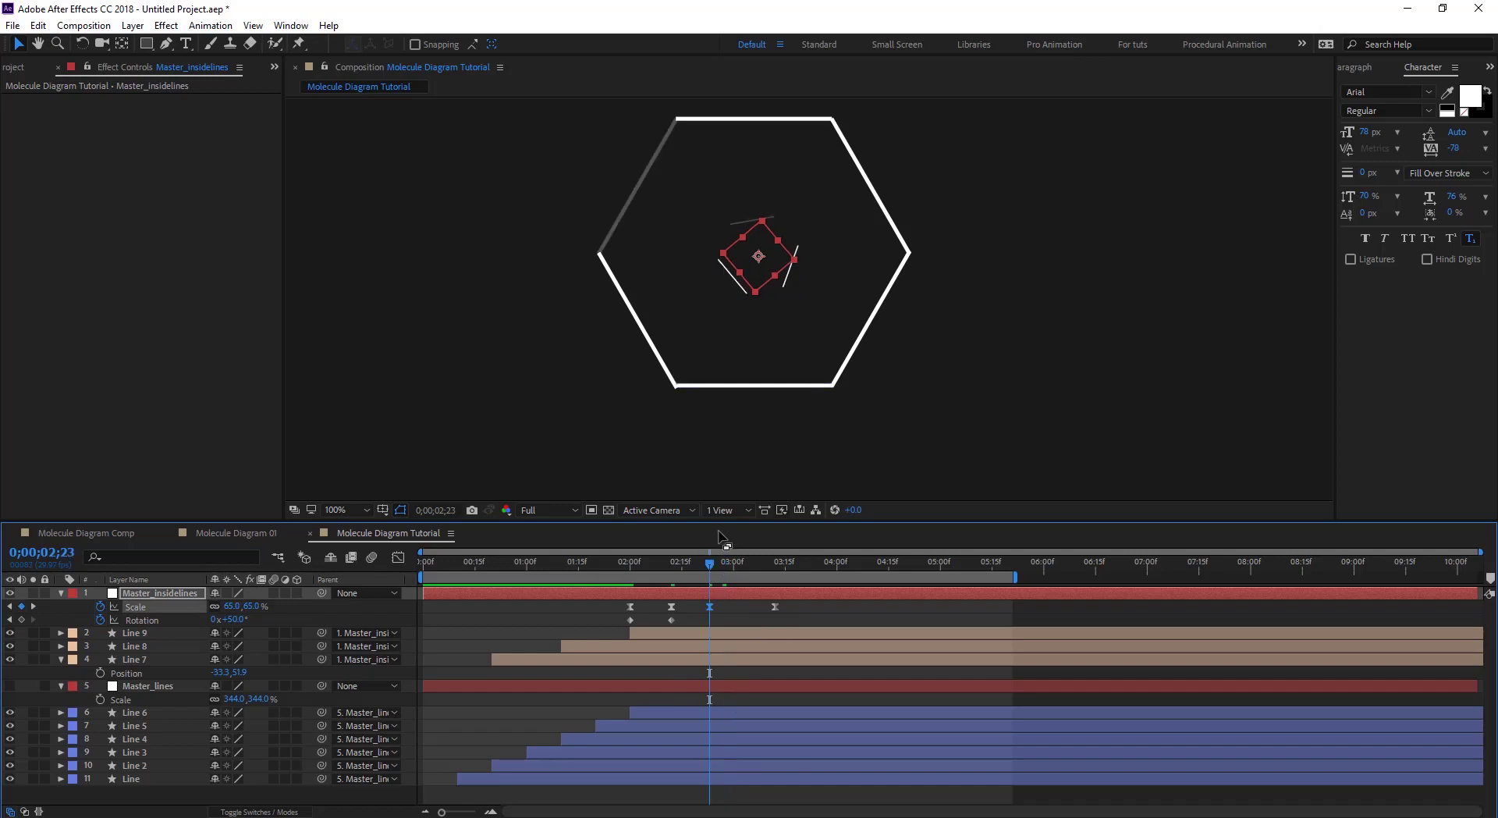
click(711, 622)
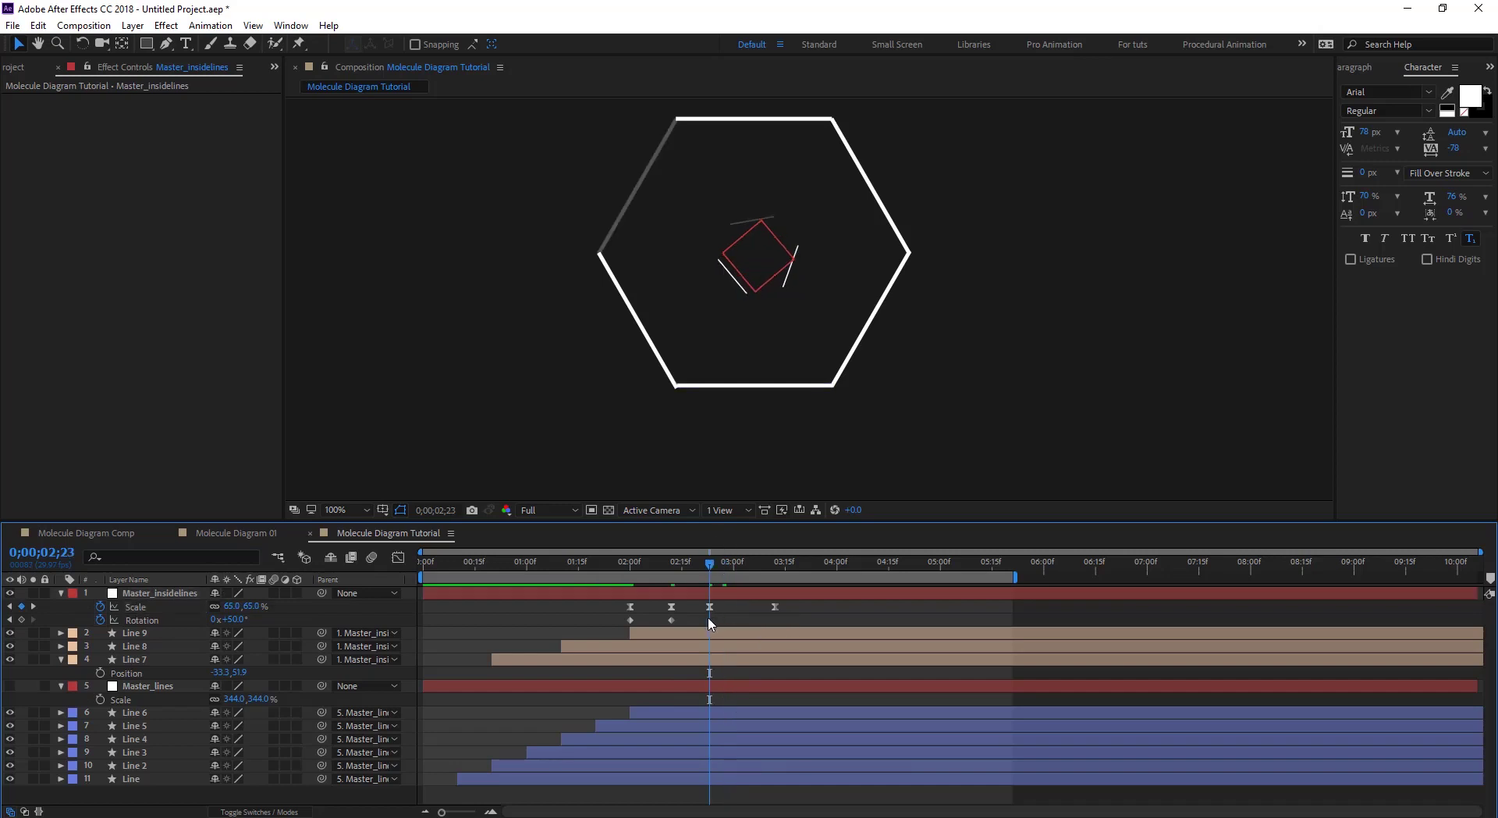
click(139, 622)
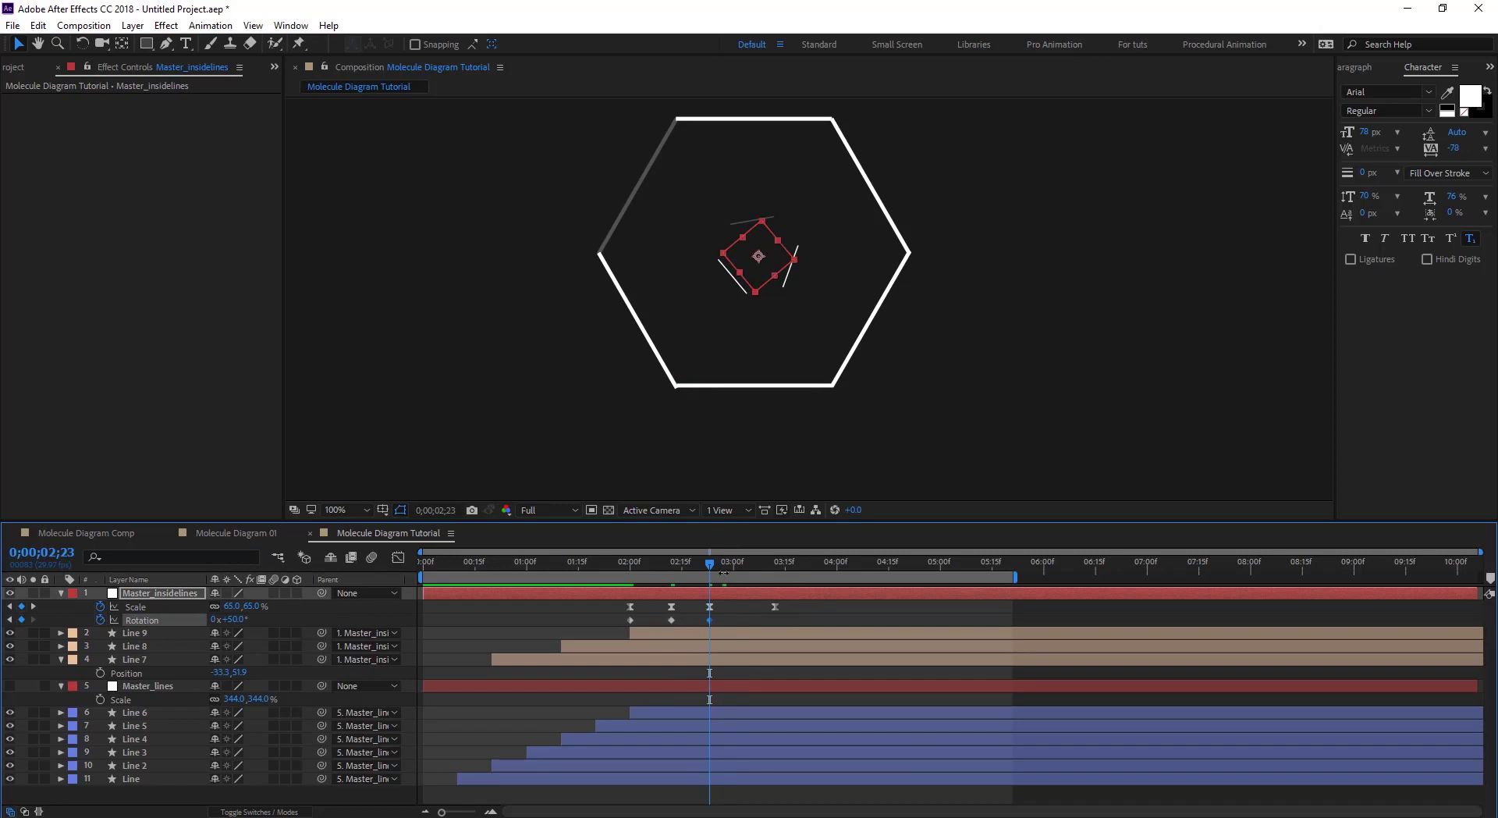
Keyframe the Master_insidelines rotation at 0;00;03;12 with a value of 2x+0.0°, and preview the spin
drag(709, 568, 774, 574)
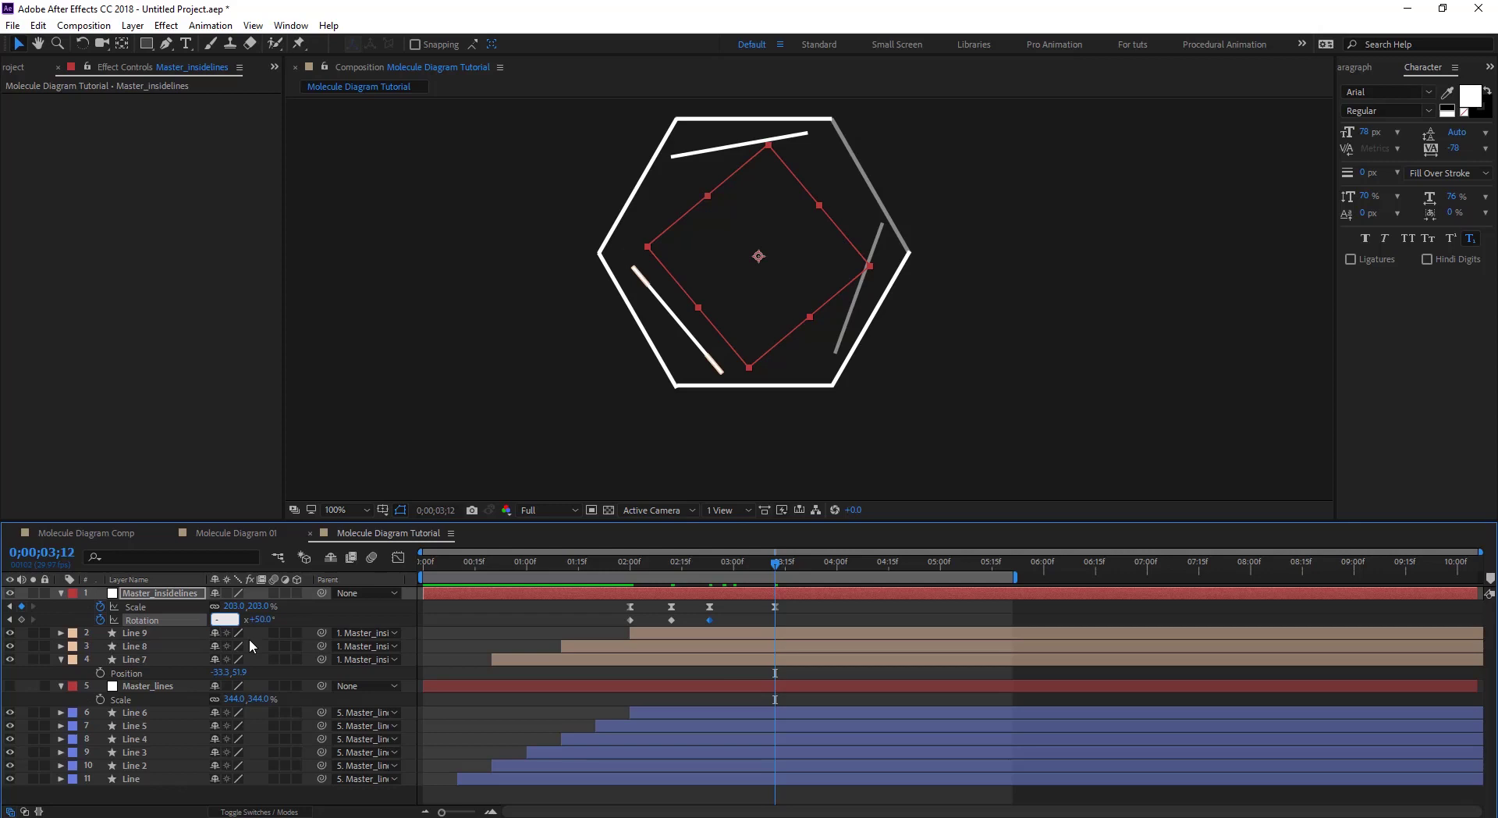
click(325, 620)
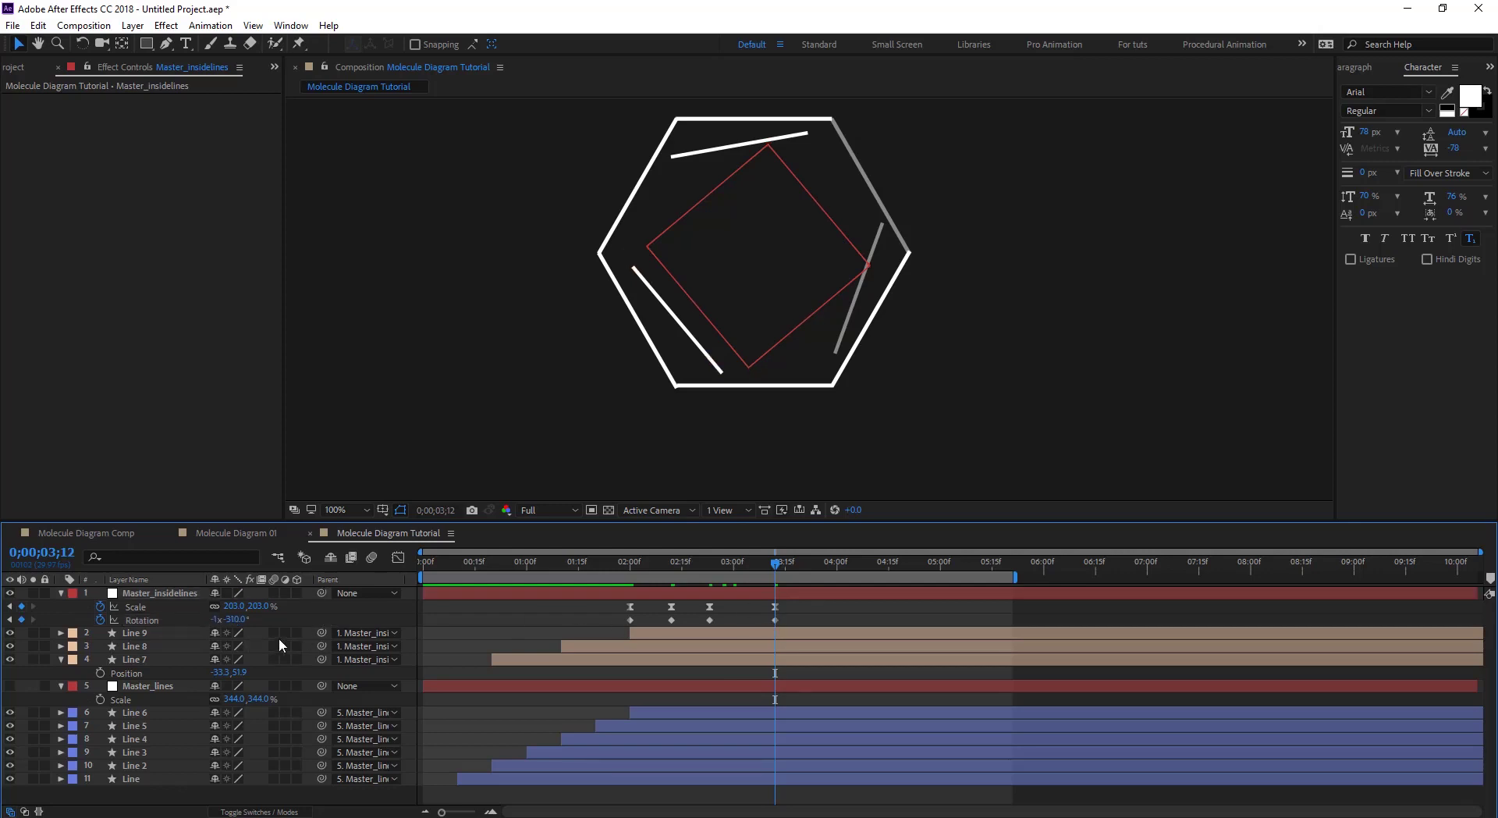
key(ctrl+z)
drag(234, 625, 591, 621)
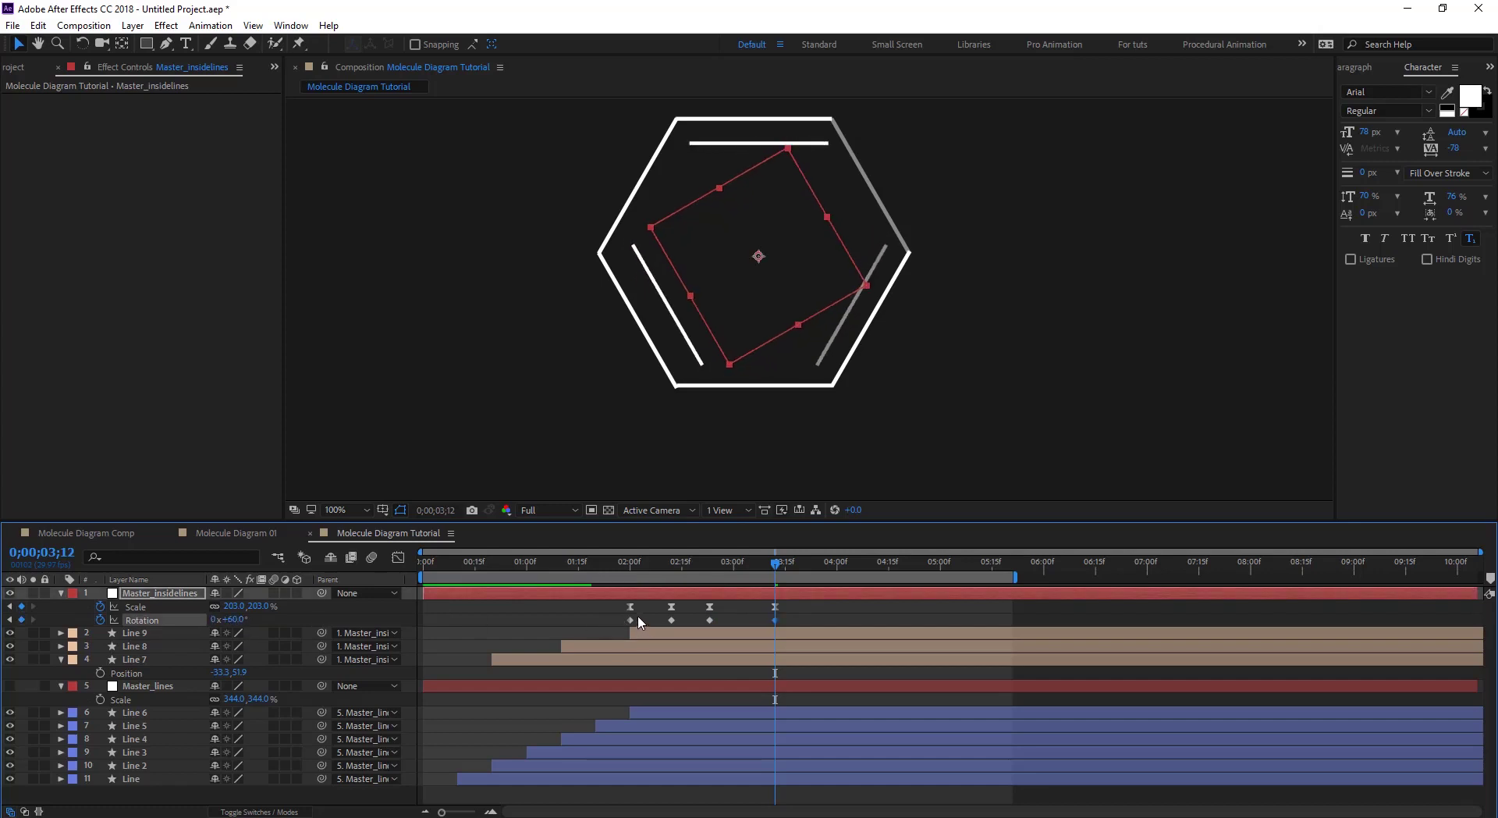
key(Return)
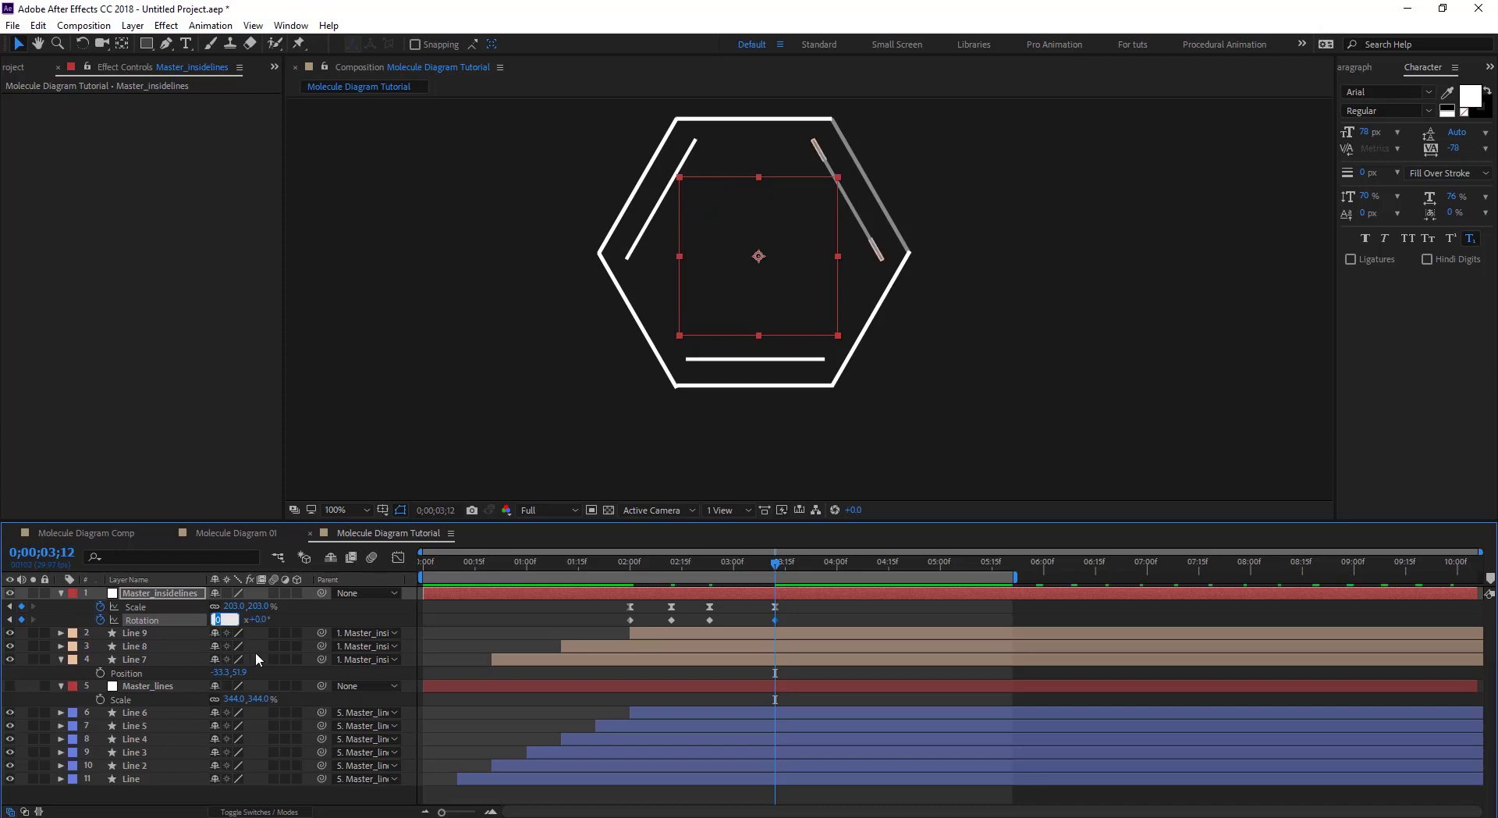
drag(775, 567, 582, 569)
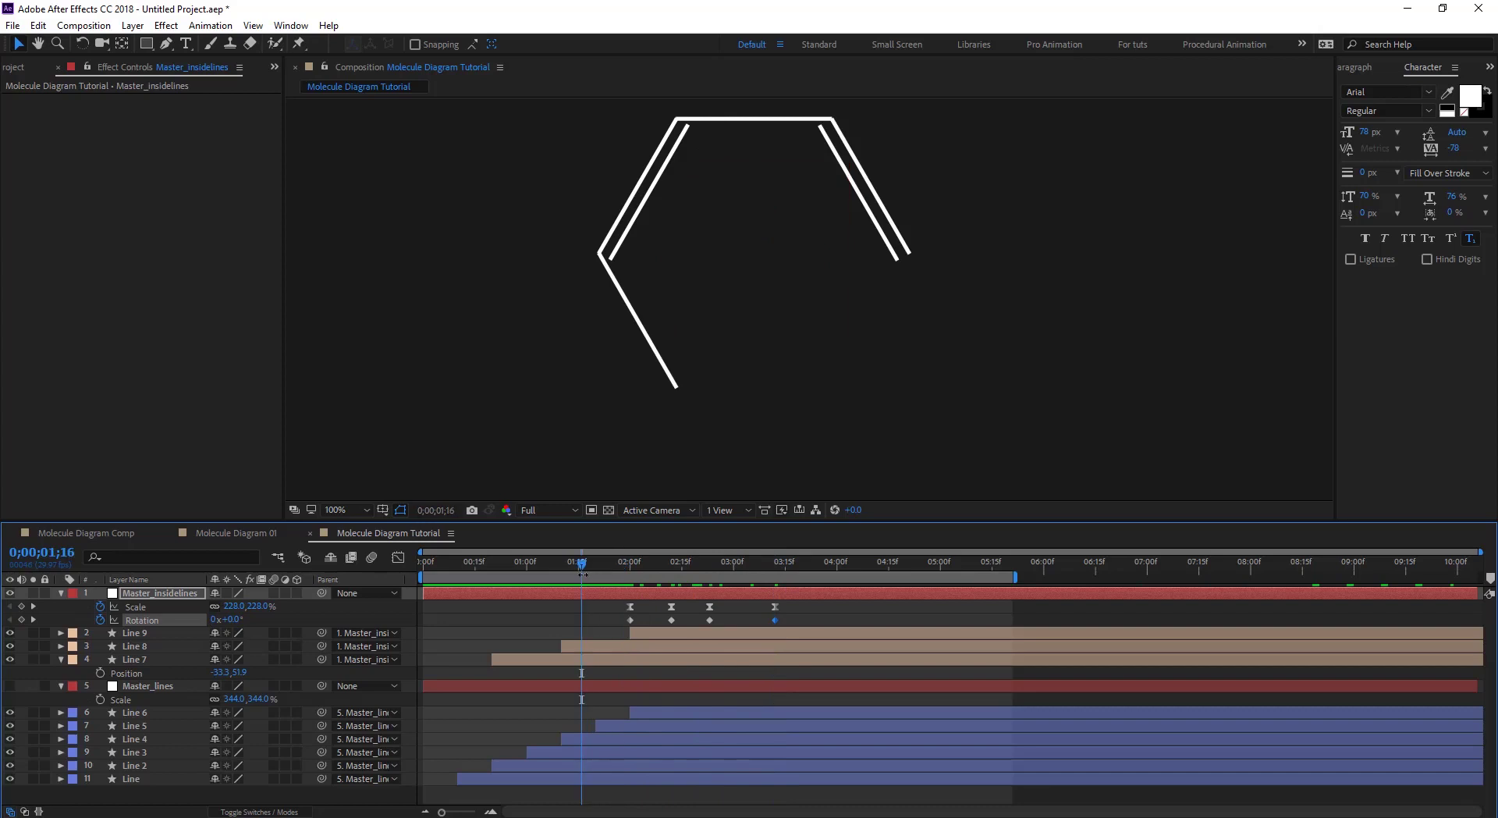
key(space)
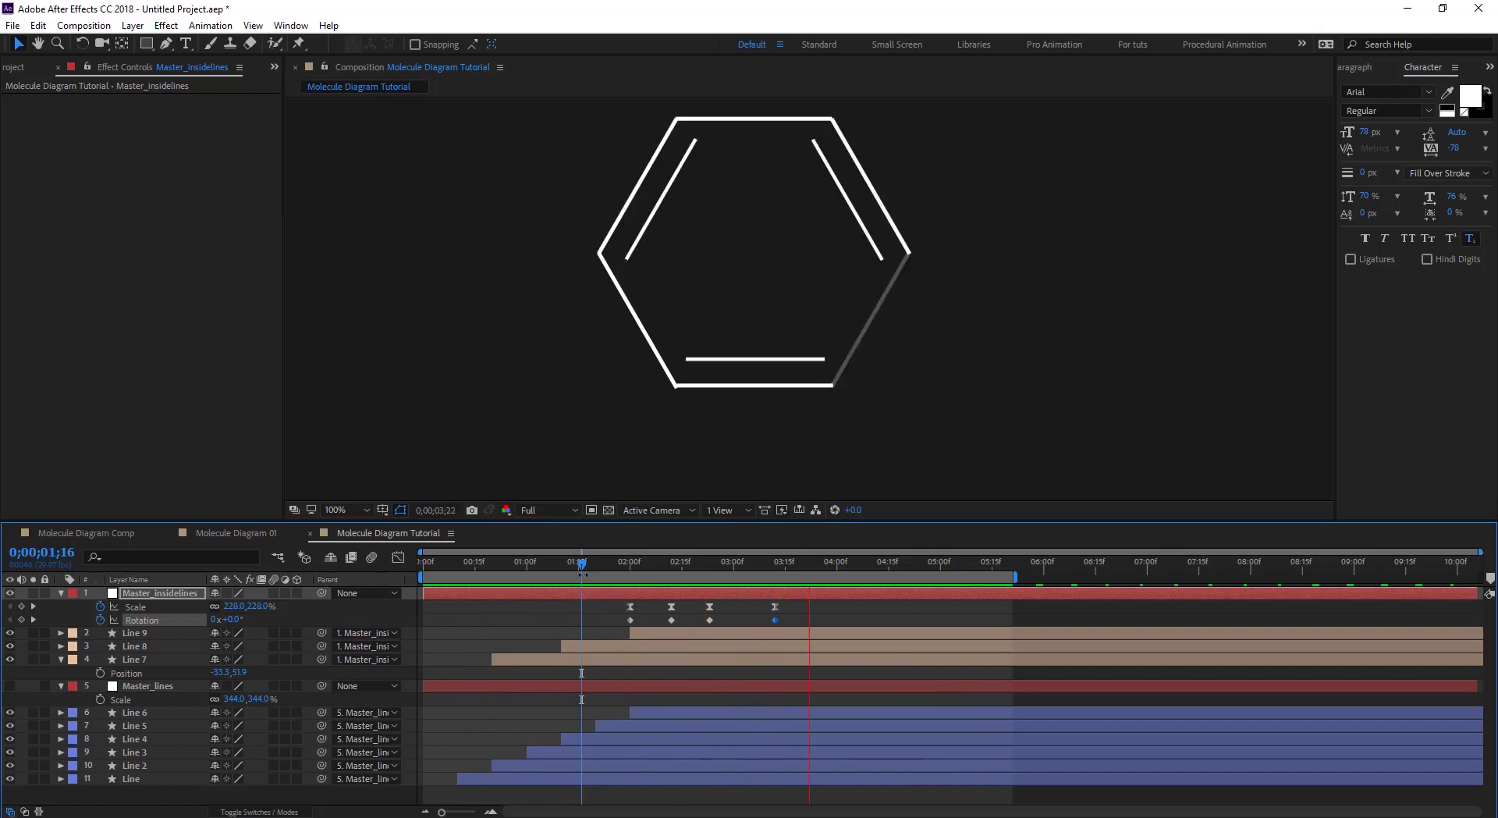
key(space)
Reduce the Master_insidelines rotation at 0;00;03;12 to 1x+0.0° and preview the animation
click(777, 562)
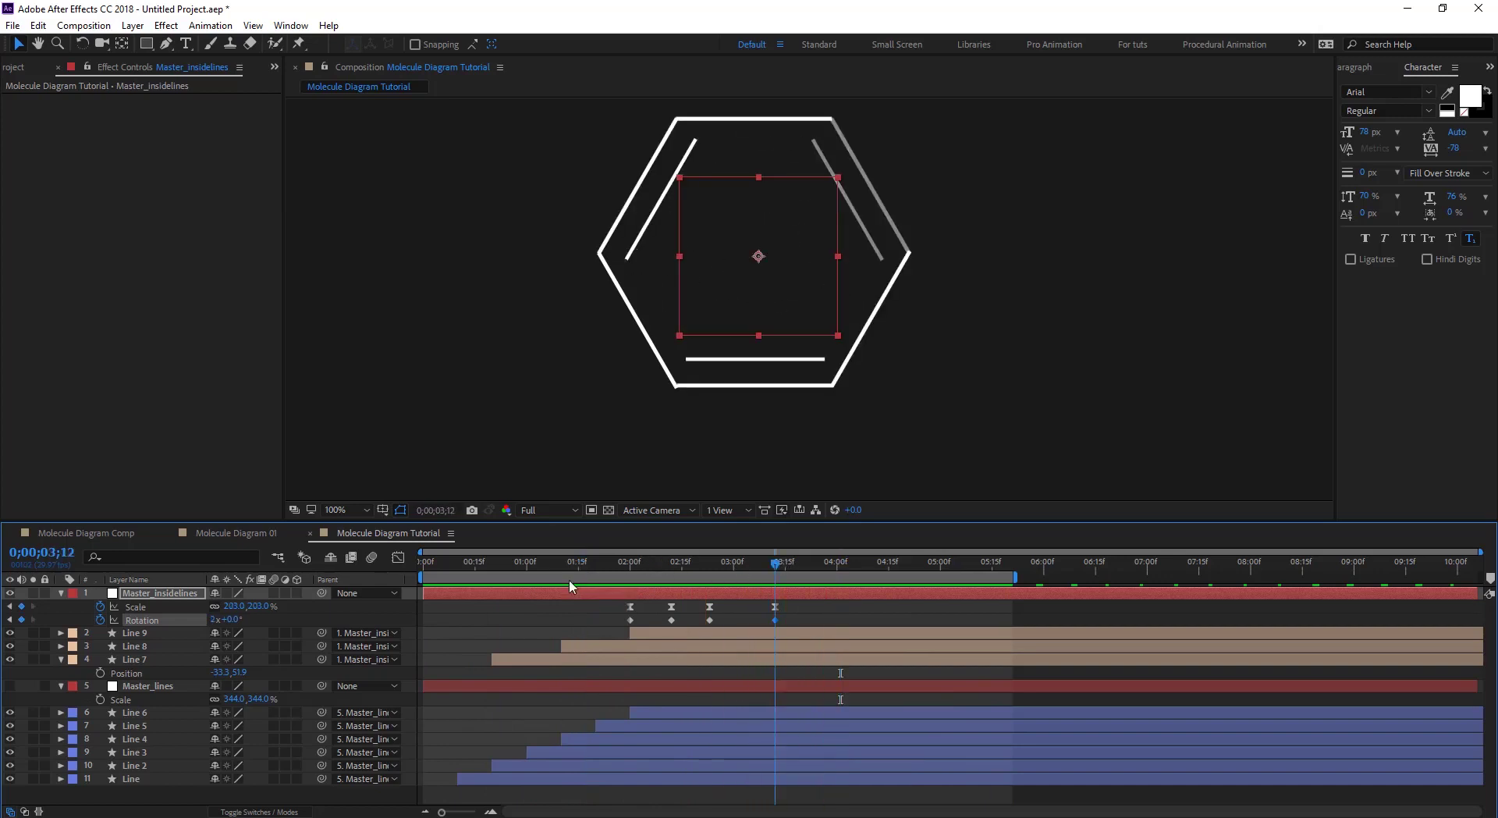
text(1)
key(Return)
key(space)
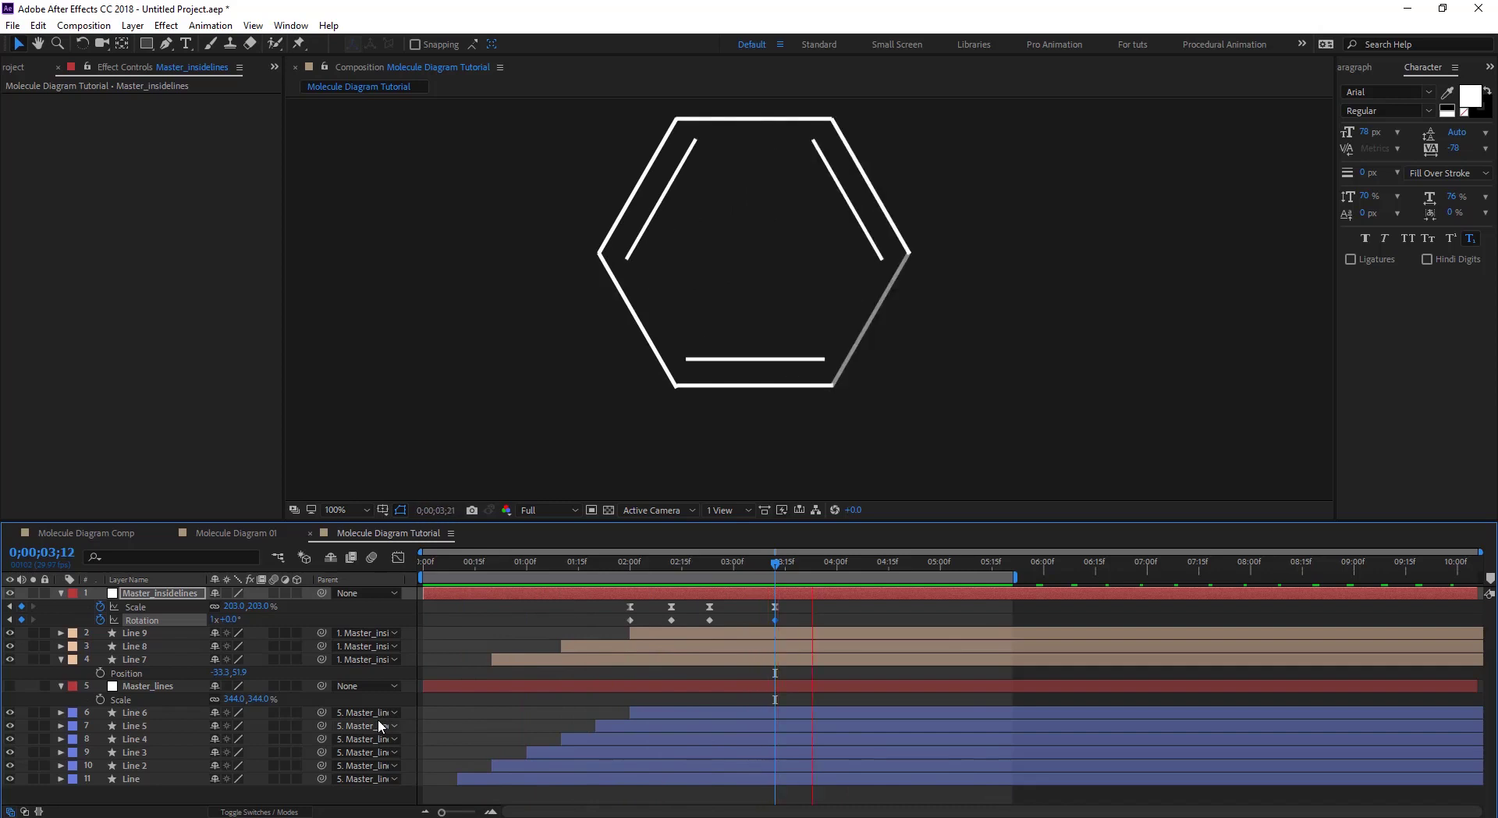
Apply Easy Ease to all four Master_insidelines rotation keyframes, sharpen both speed peaks in the graph, and preview the result
drag(796, 619, 597, 632)
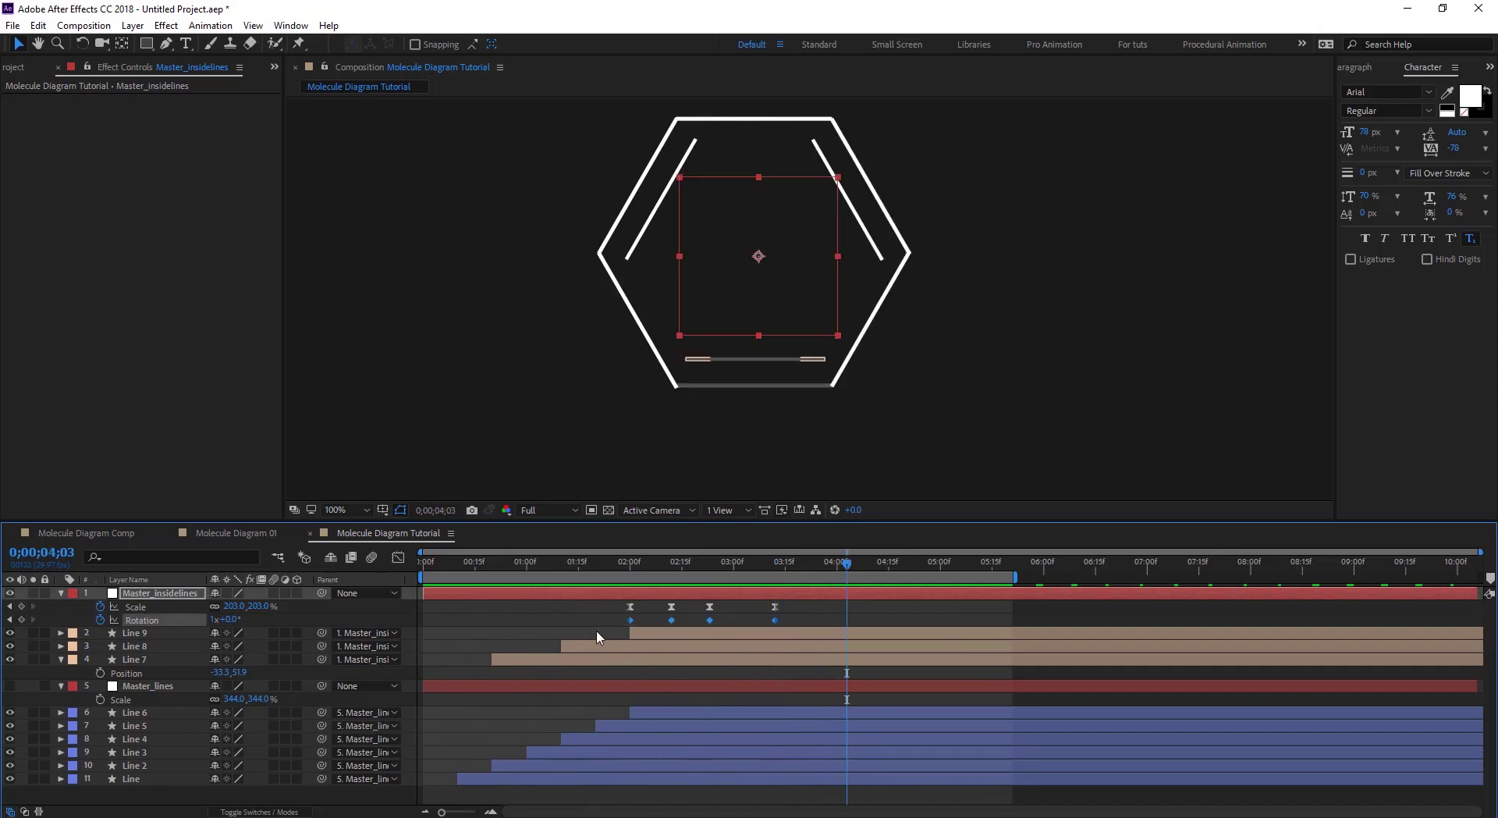
click(398, 558)
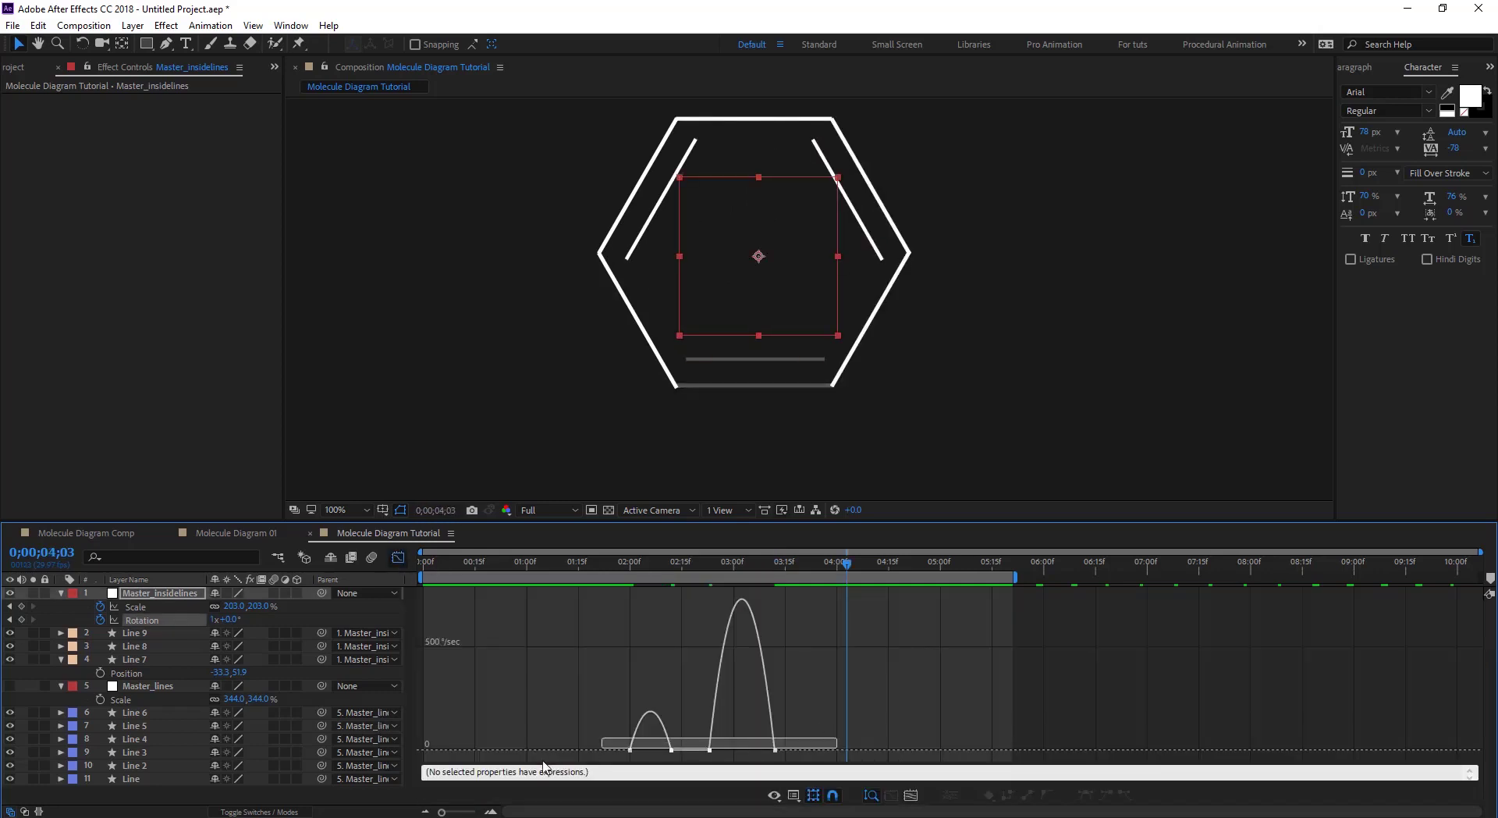
drag(638, 748, 649, 745)
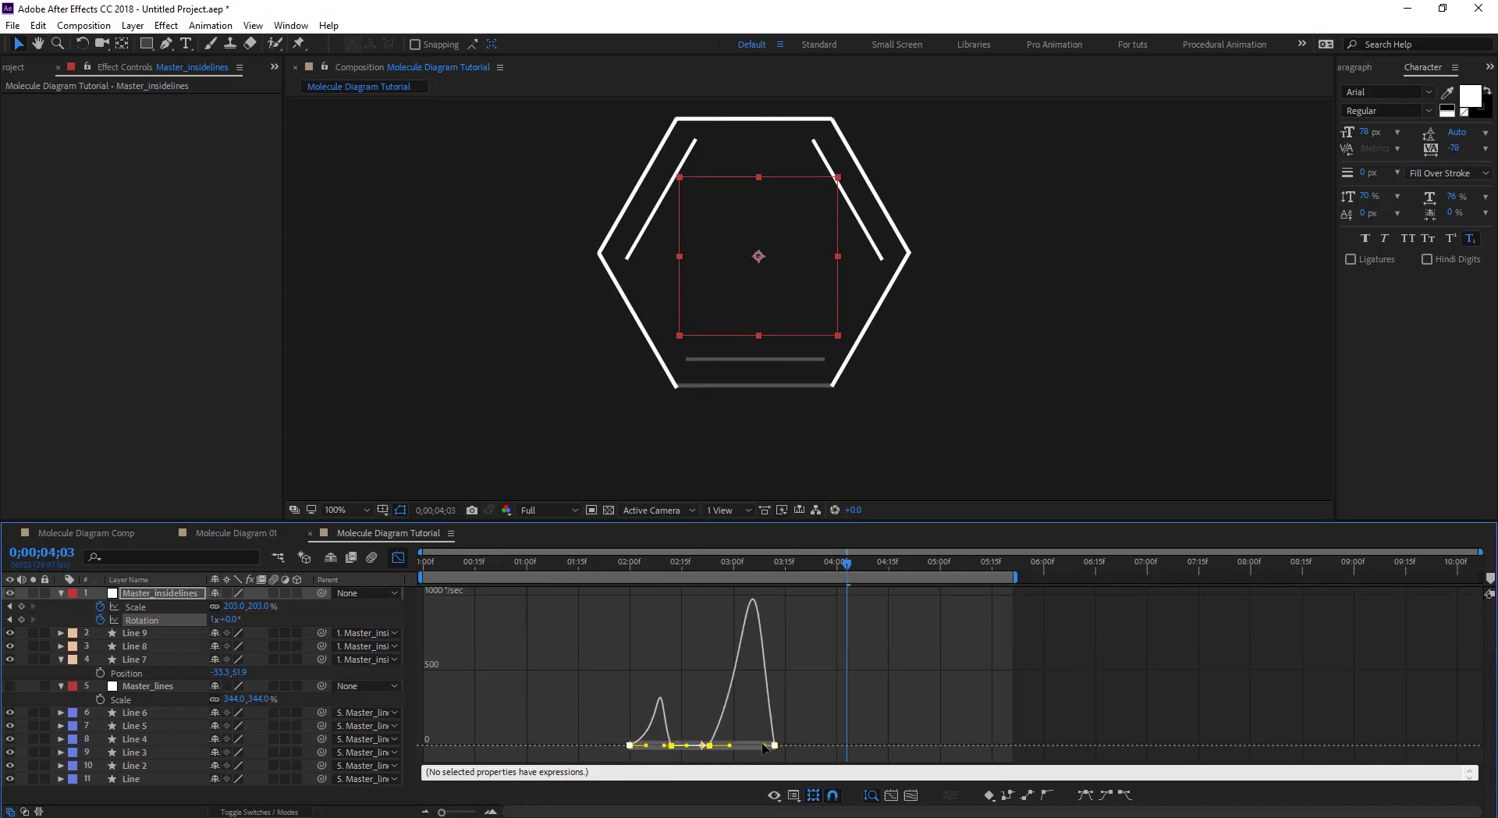
drag(767, 749, 757, 746)
key(shift+F3)
key(space)
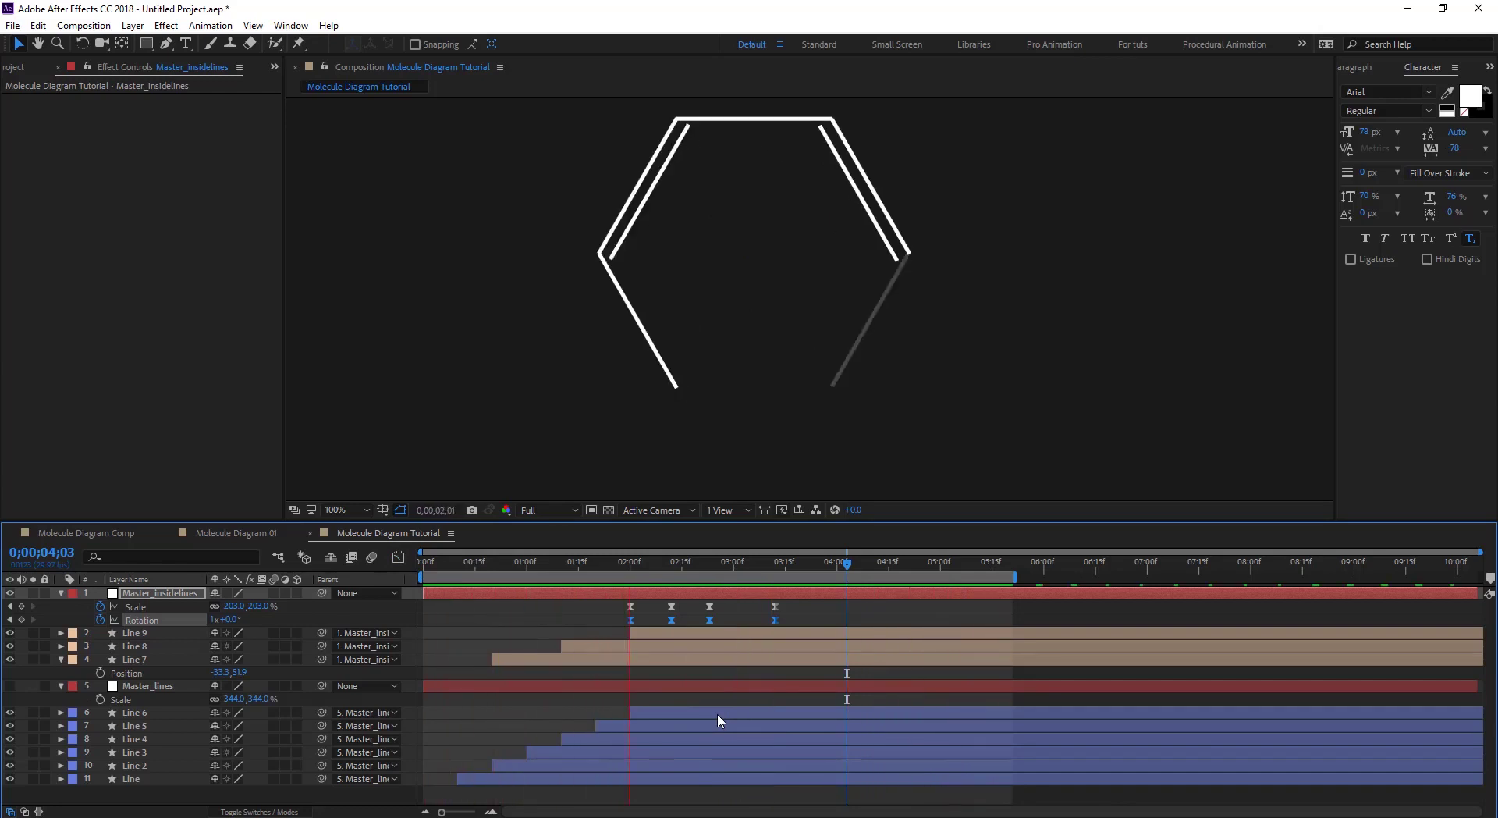
key(space)
Shift Line 8 and Line 9 earlier so both start together with Line 7 at 0;00;00;20
drag(597, 581, 533, 595)
click(595, 648)
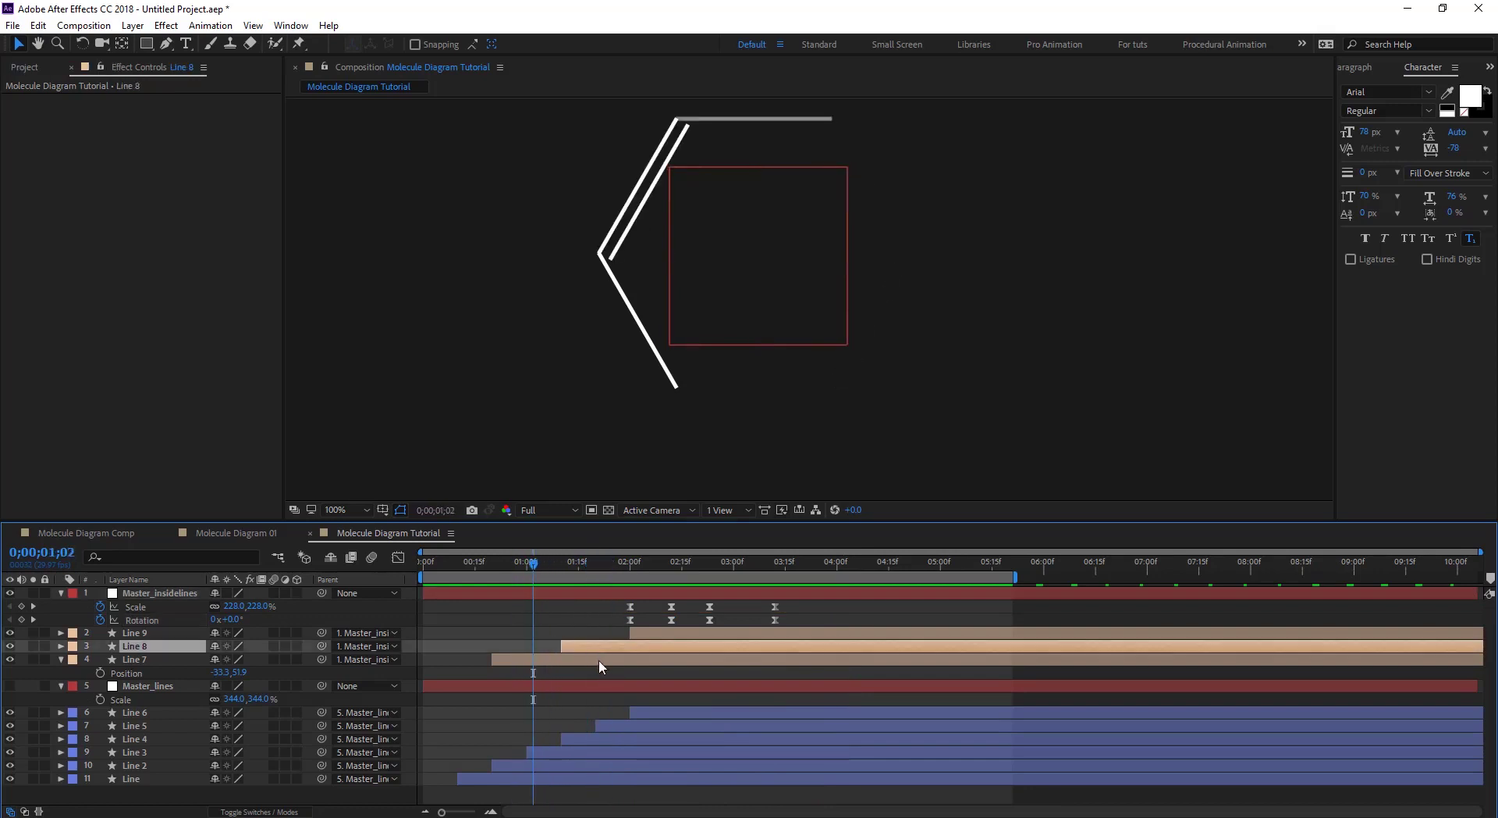
drag(575, 650, 520, 640)
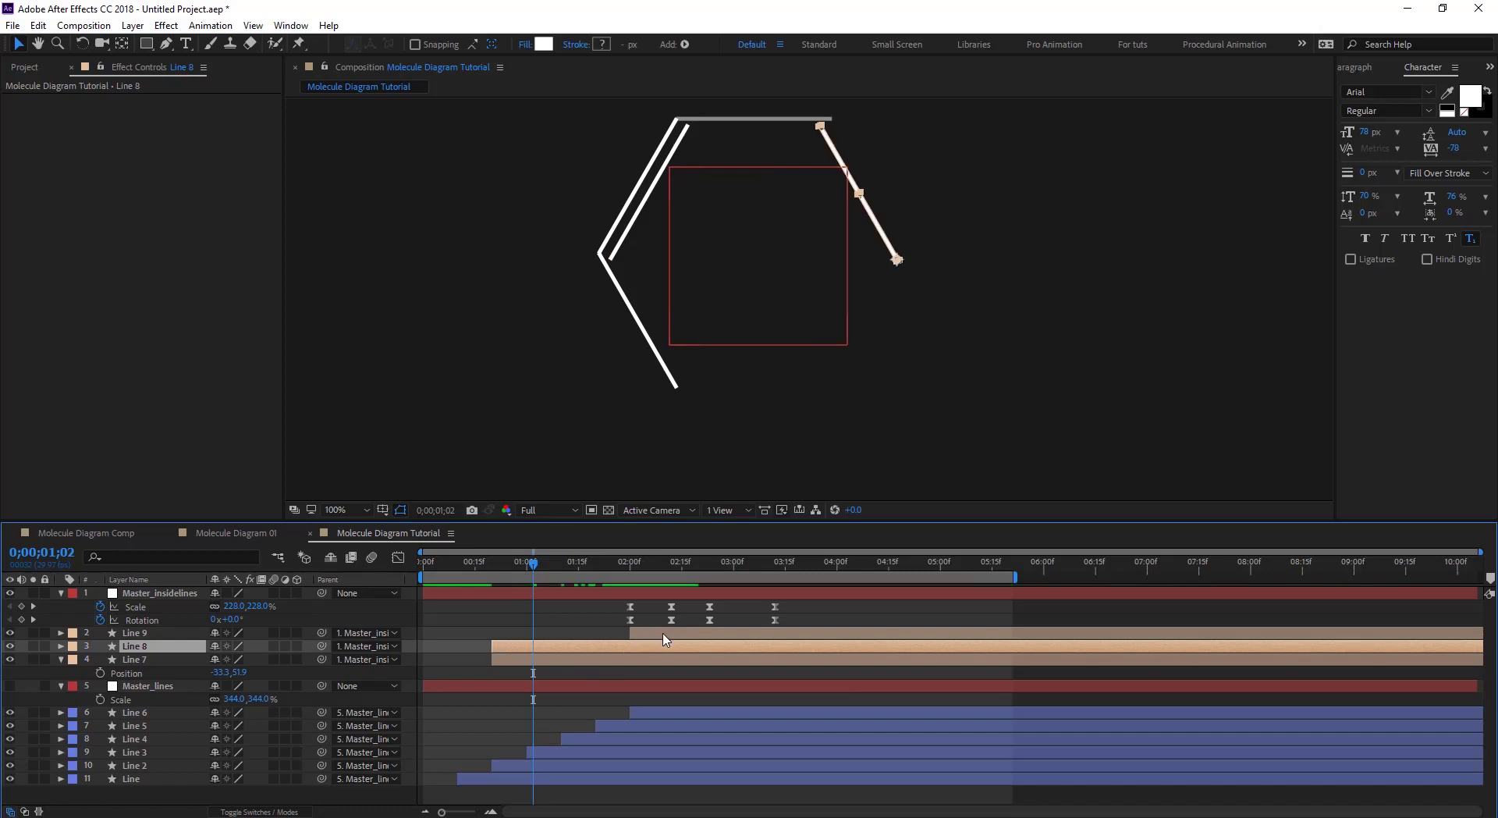
drag(663, 635, 531, 633)
drag(529, 561, 493, 567)
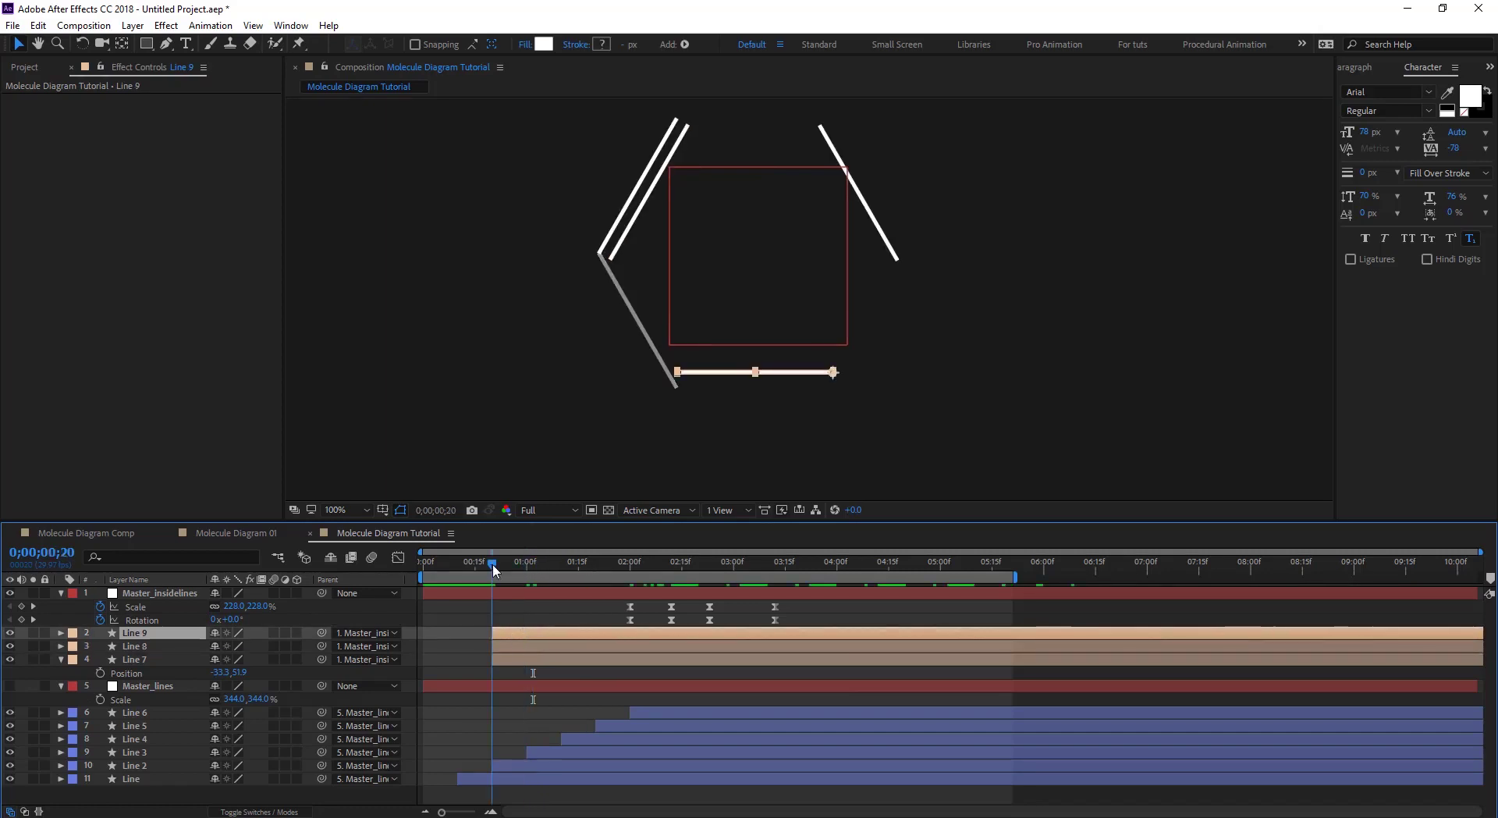
Move Line 7, Line 8 and Line 9 together so all three start at 0;00;02;00, and scrub through the animation
shift+click(547, 660)
drag(547, 660, 616, 657)
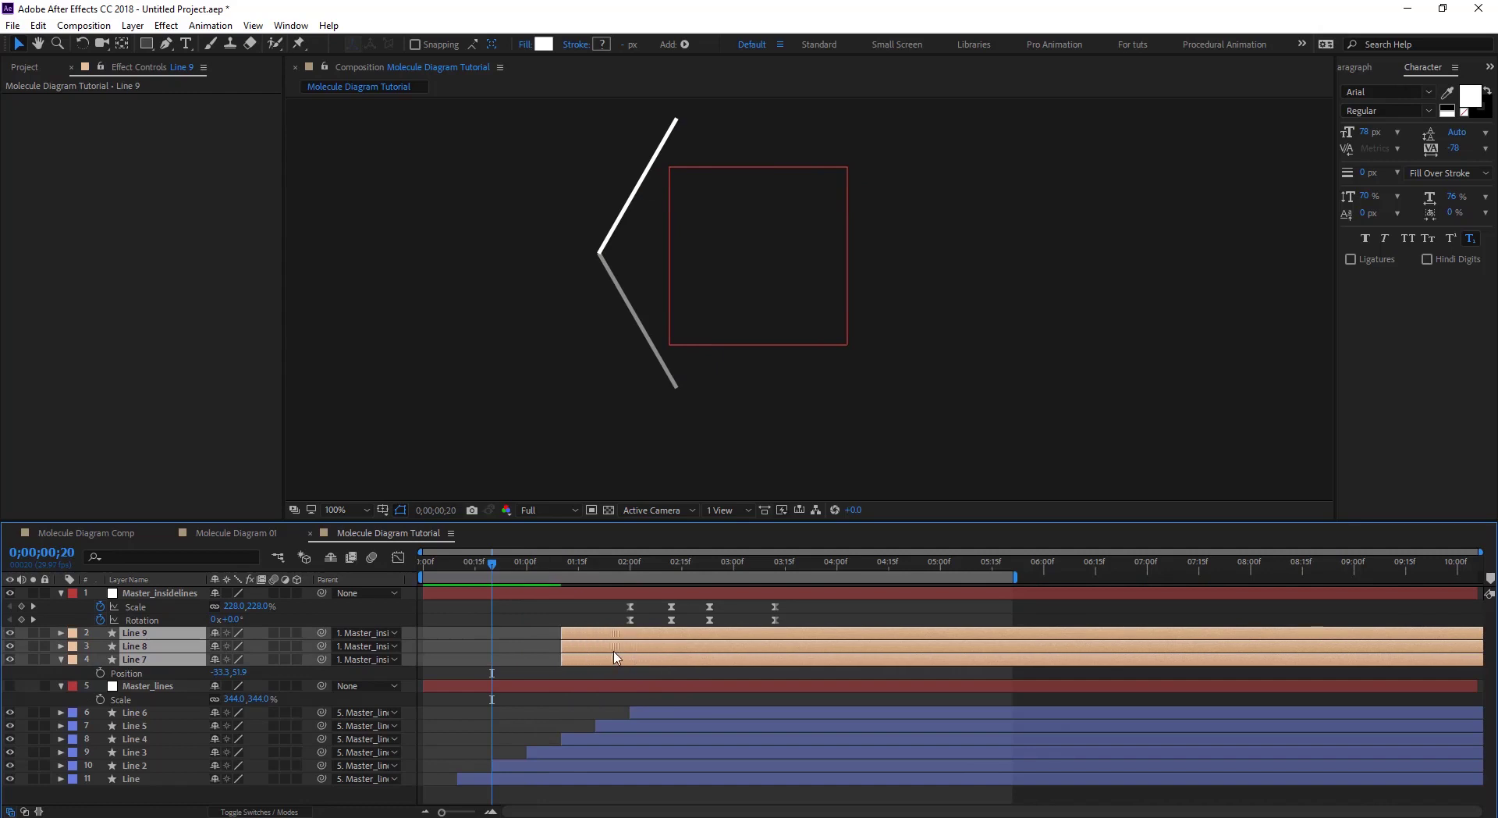
drag(495, 570, 589, 578)
drag(620, 640, 669, 632)
mouse_move(589, 567)
mouse_down()
mouse_move(732, 583)
mouse_move(459, 598)
mouse_move(783, 639)
mouse_move(913, 636)
mouse_up()
click(536, 652)
drag(718, 568, 795, 637)
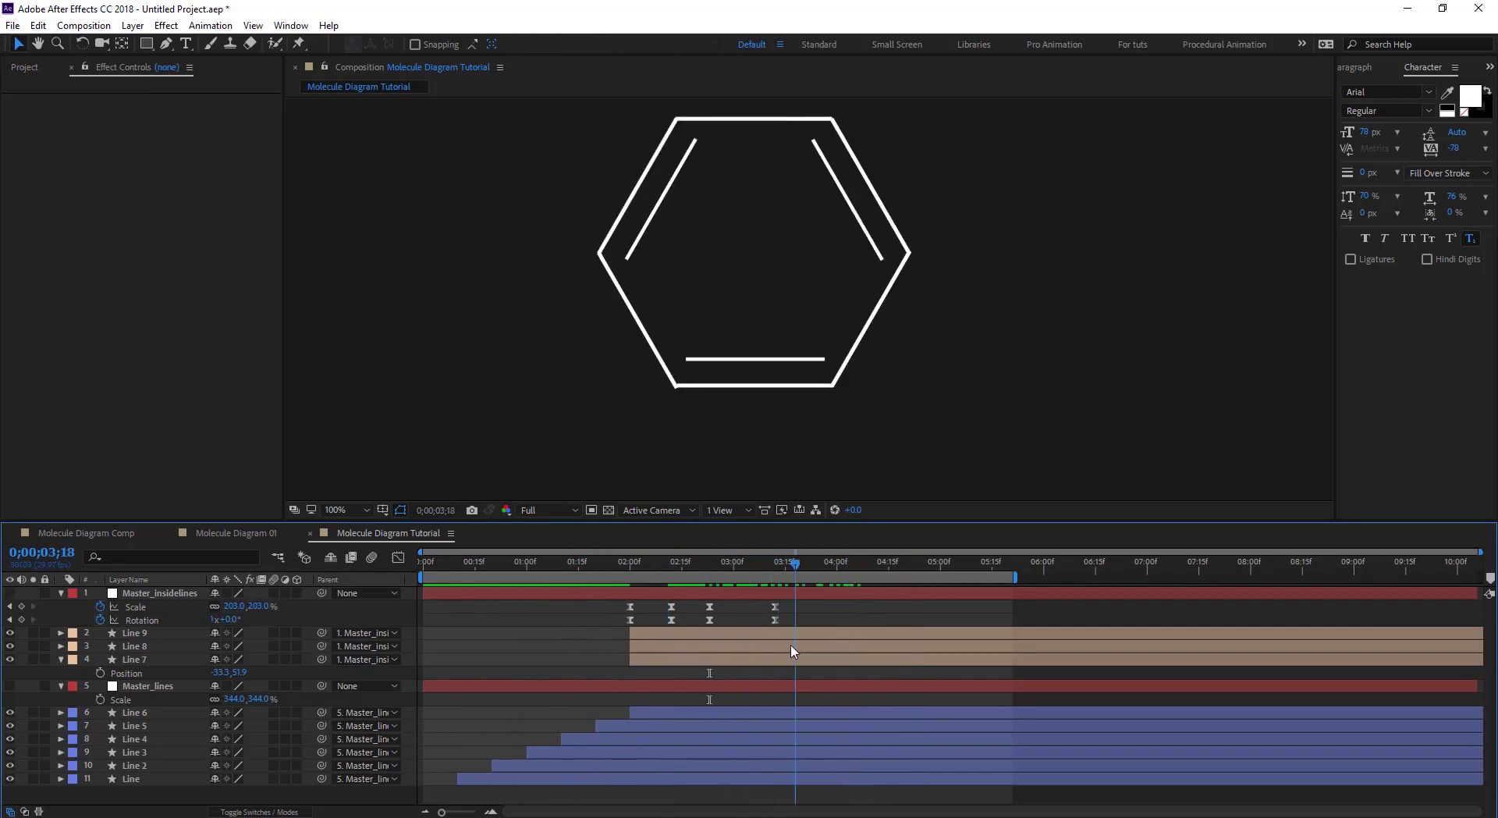
Make Master_lines visible, test it with a trial move that is undone, and parent Master_insidelines to Master_lines
click(151, 683)
click(9, 686)
drag(715, 309, 707, 369)
key(ctrl+z)
drag(321, 593, 168, 690)
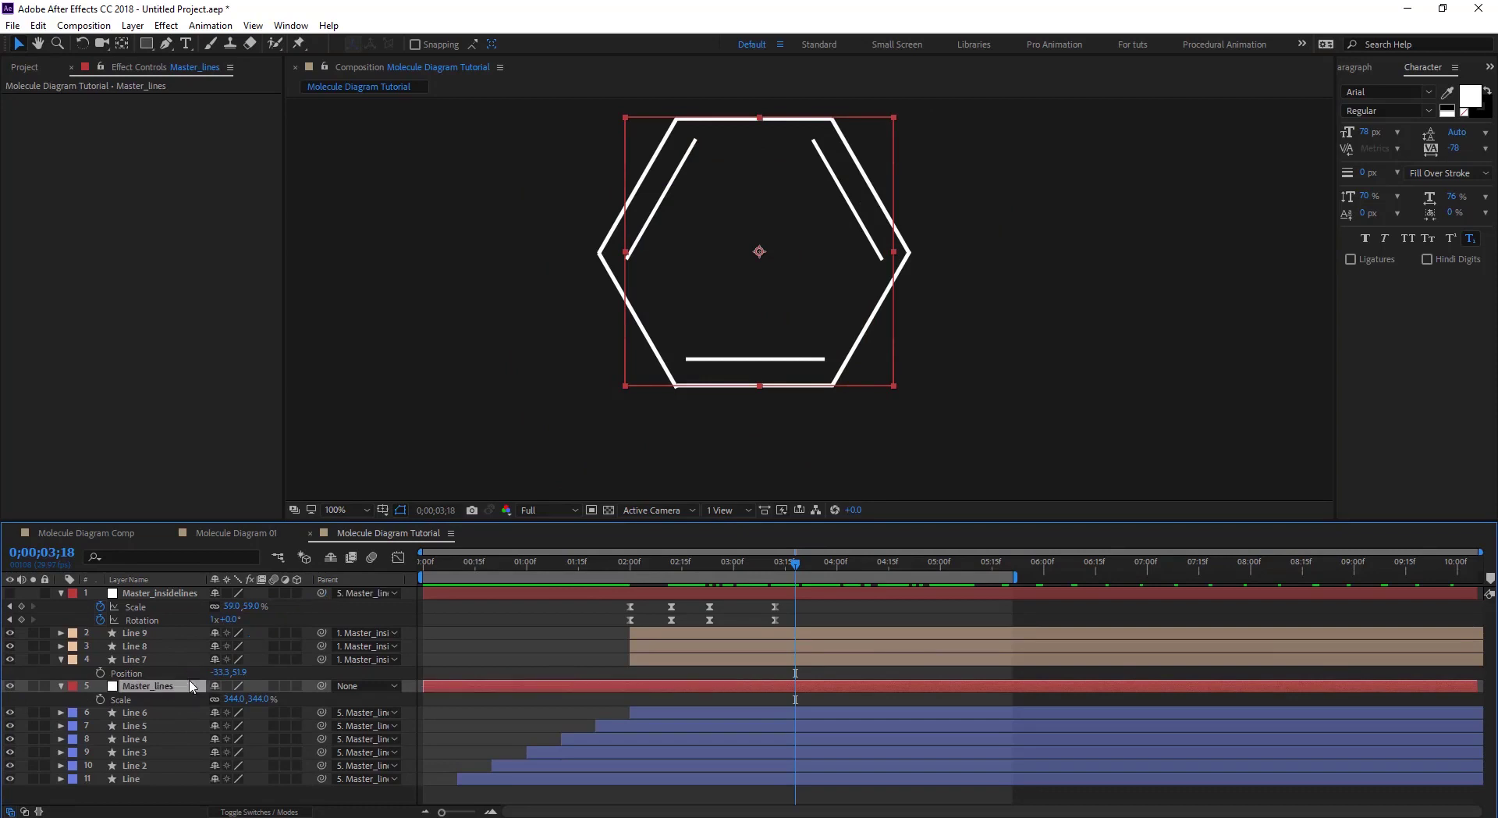
Move Master_lines down and slightly right to reposition the whole hexagon, and scrub the timeline to check the linked motion
drag(780, 306, 811, 382)
drag(792, 565, 822, 597)
drag(918, 604, 785, 663)
key(comma)
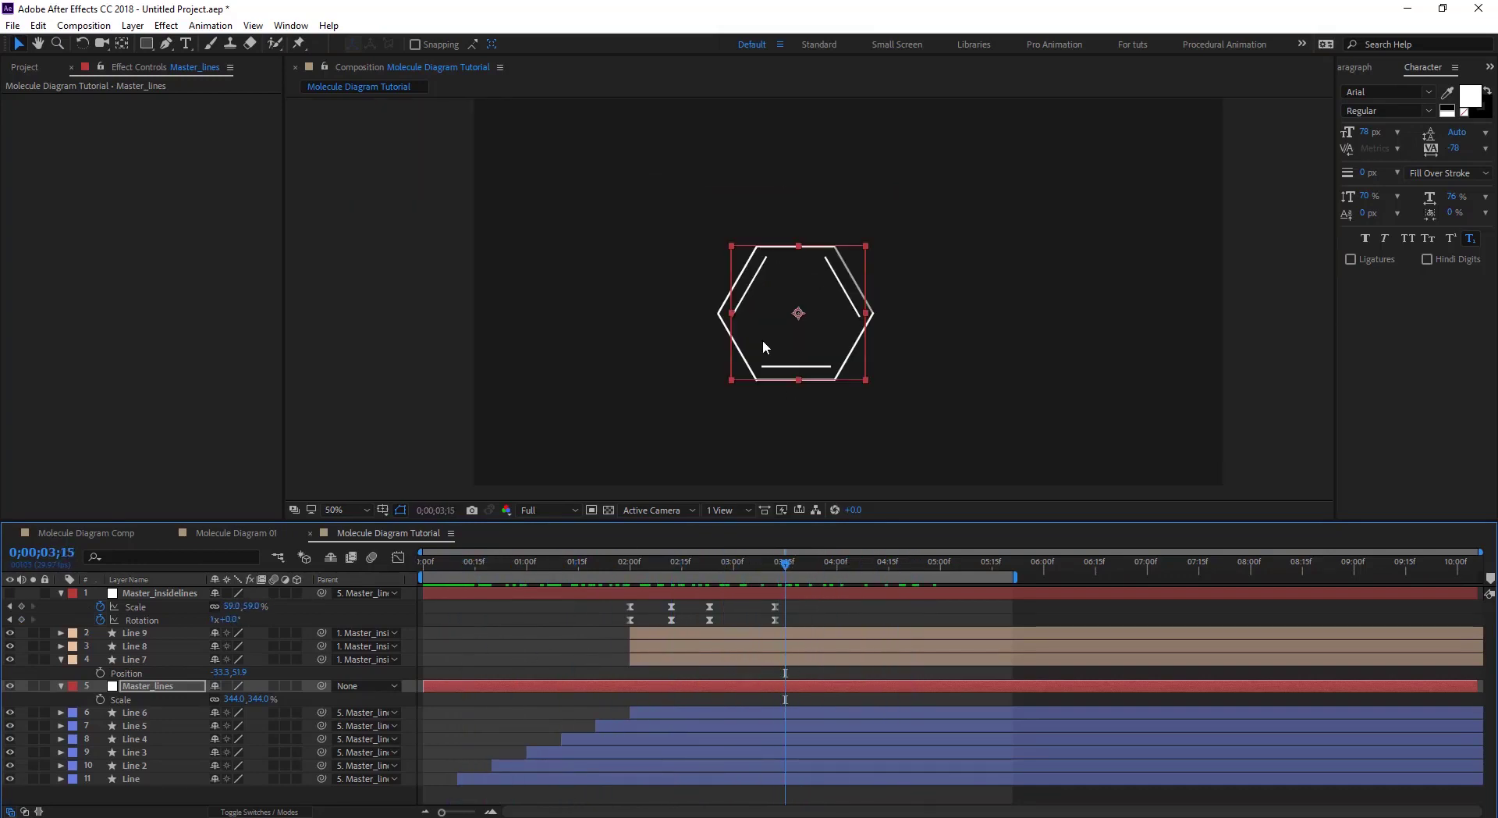
Select every layer from Master_insidelines to Line, collapse their properties, and duplicate them all
click(148, 592)
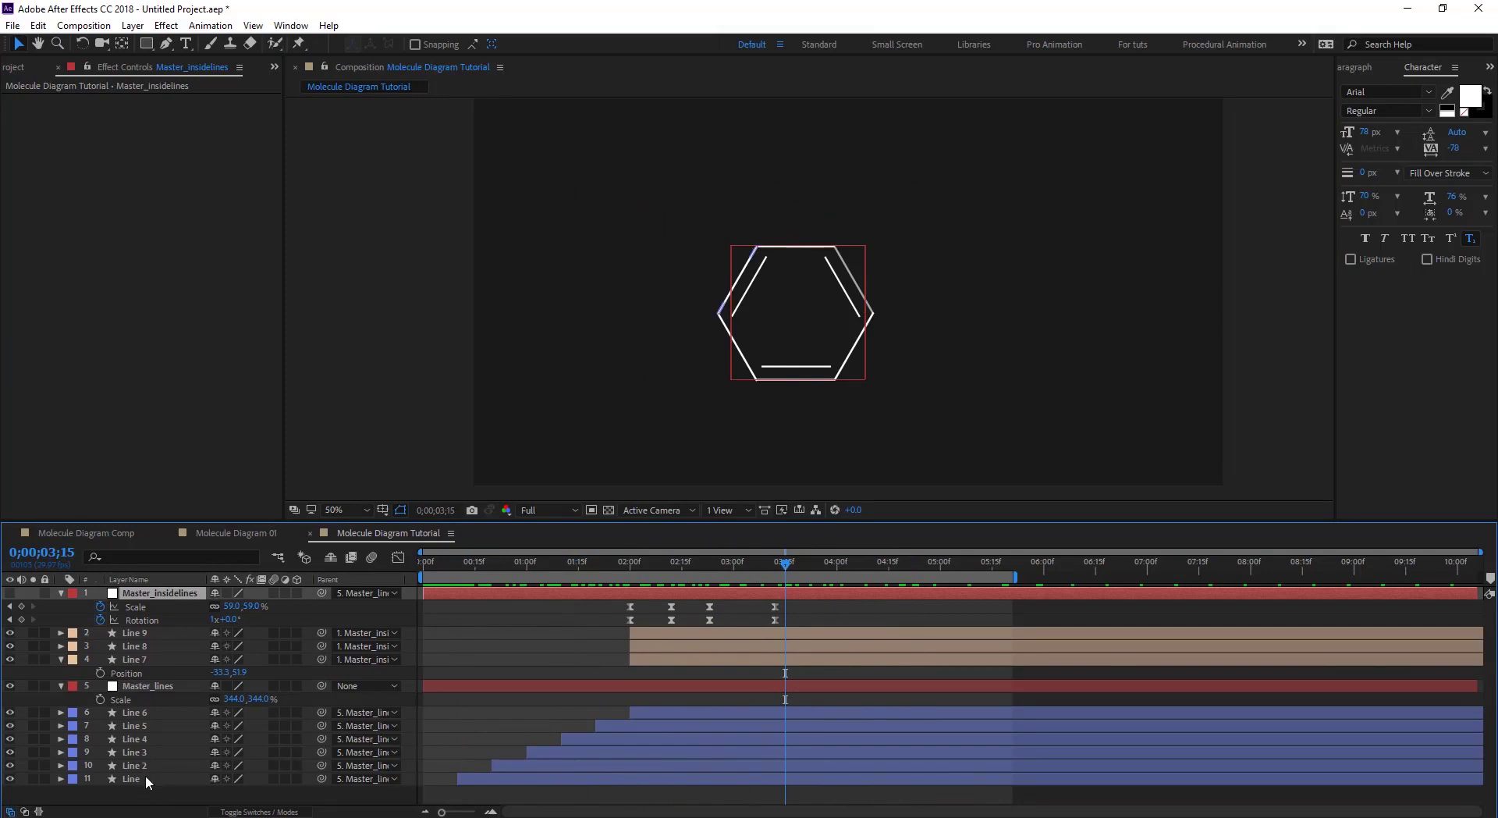
shift+click(145, 779)
click(60, 593)
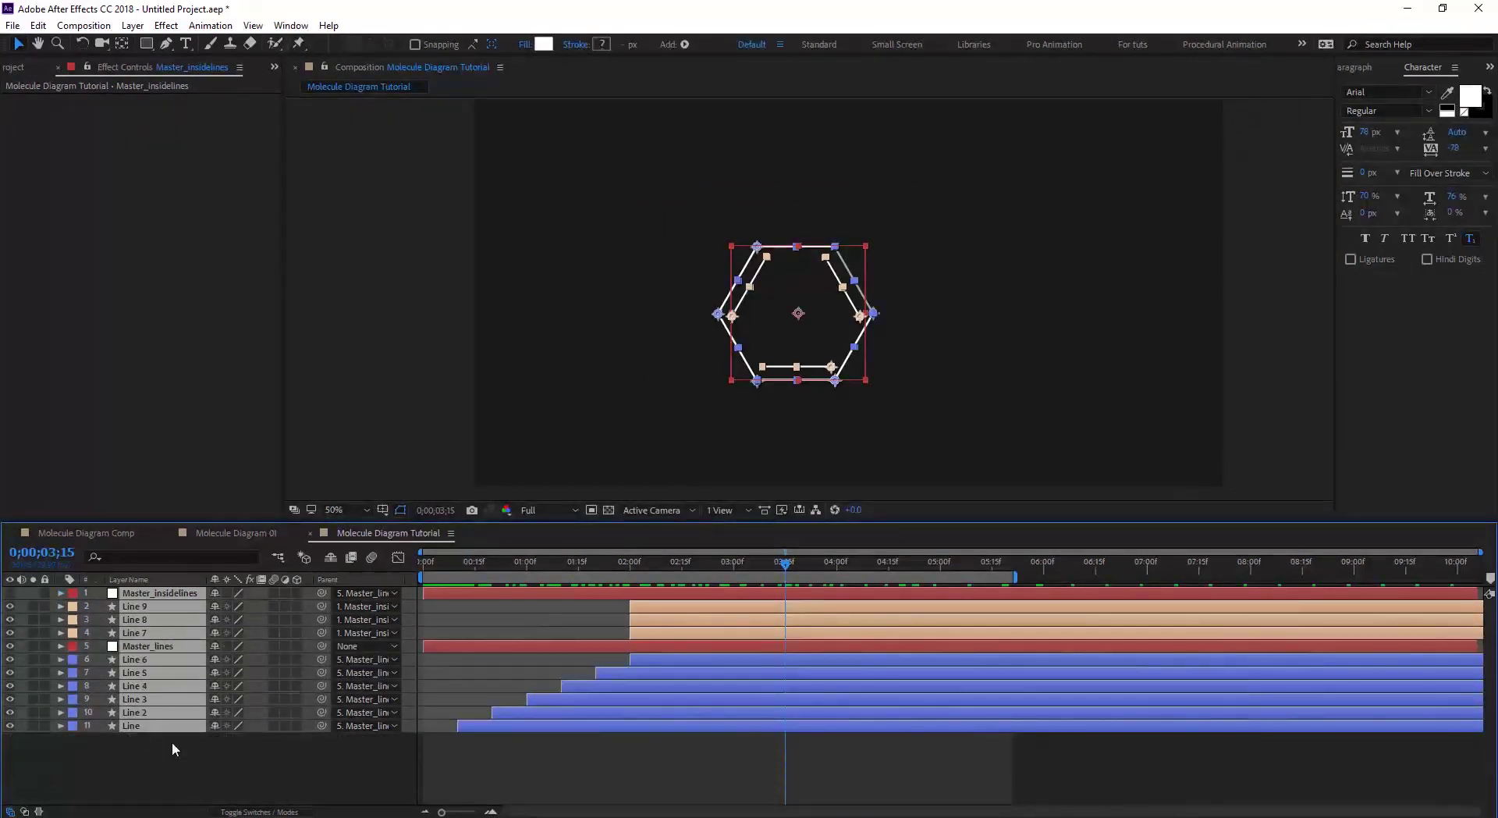
key(ctrl+d)
Move the duplicated hexagon to the right until its corner meets the original's corner, and check the joint up close
drag(161, 621, 186, 608)
drag(814, 342, 971, 341)
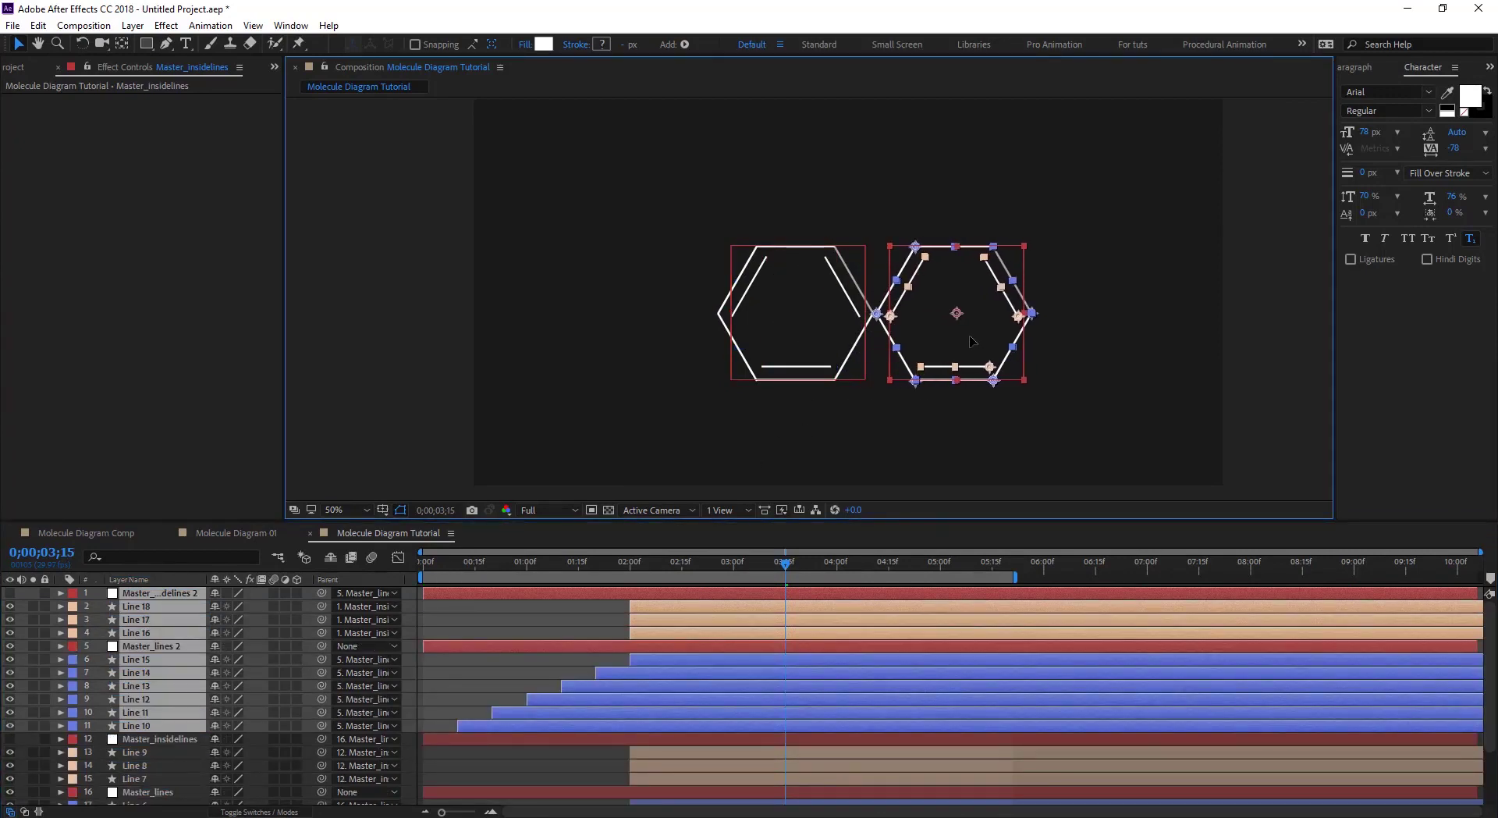
key(period)
key(period)
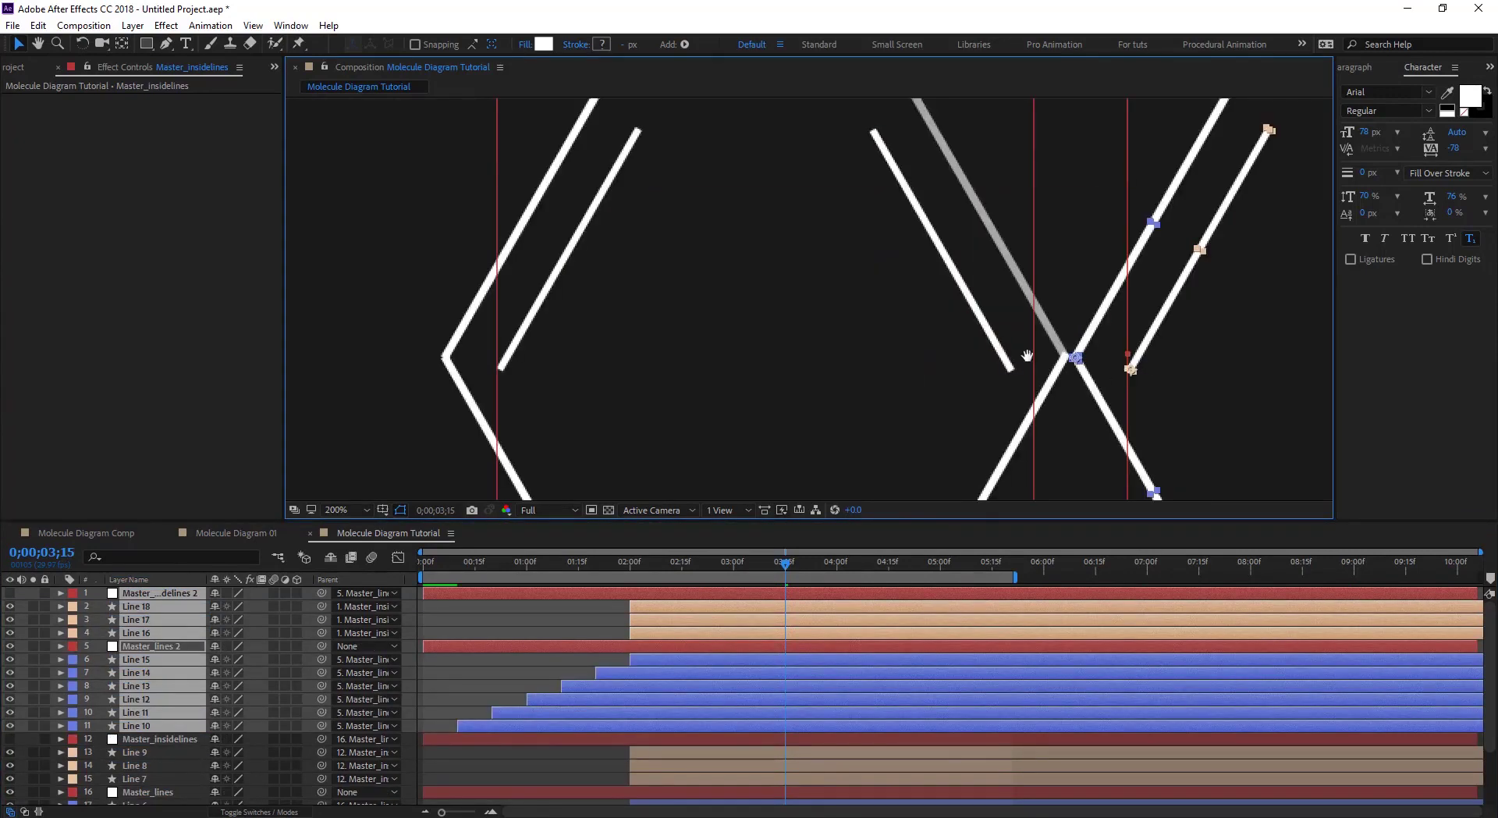
drag(1077, 359, 723, 335)
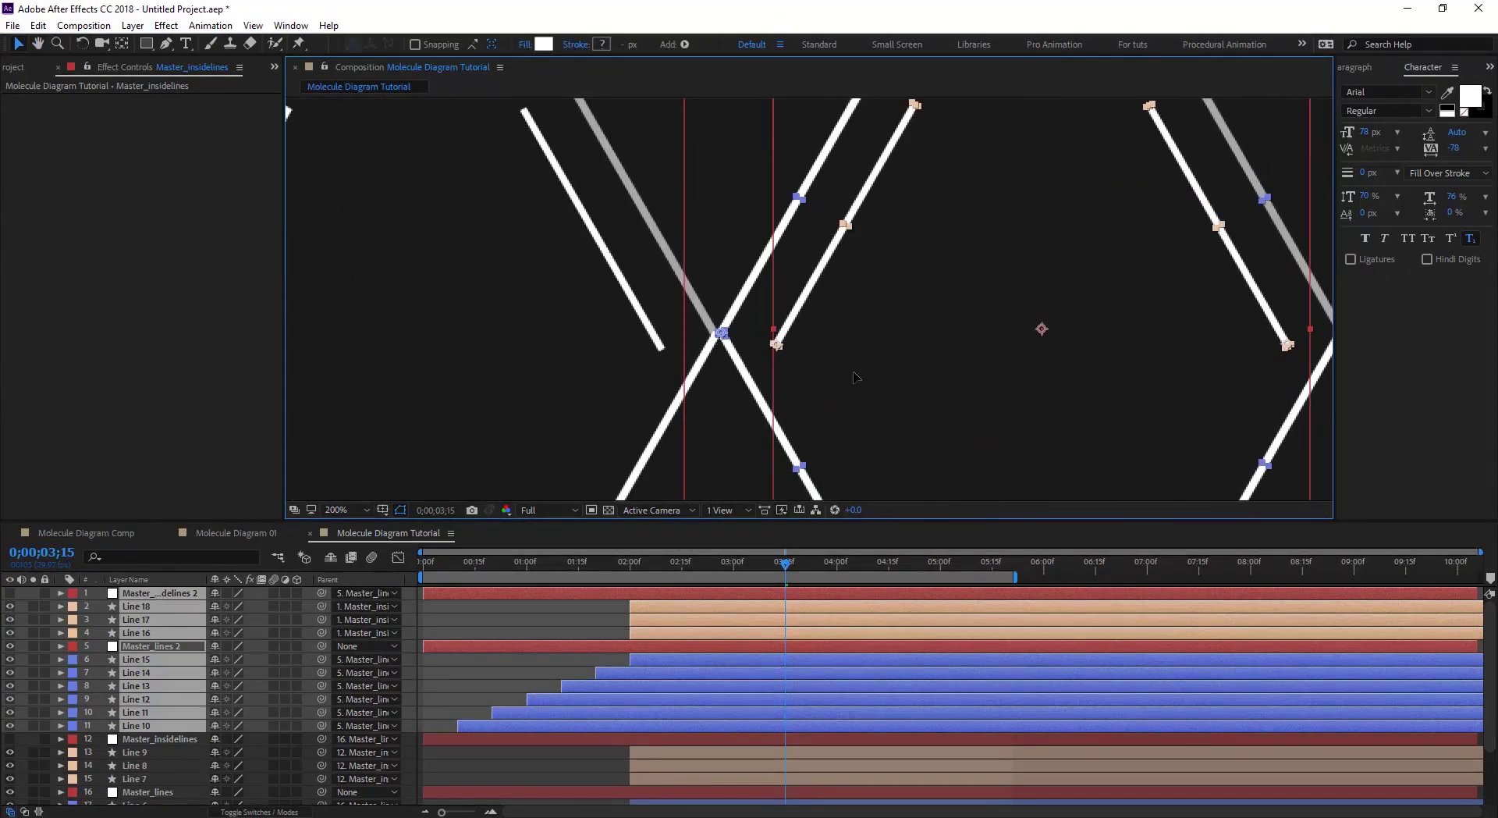
key(comma)
key(comma)
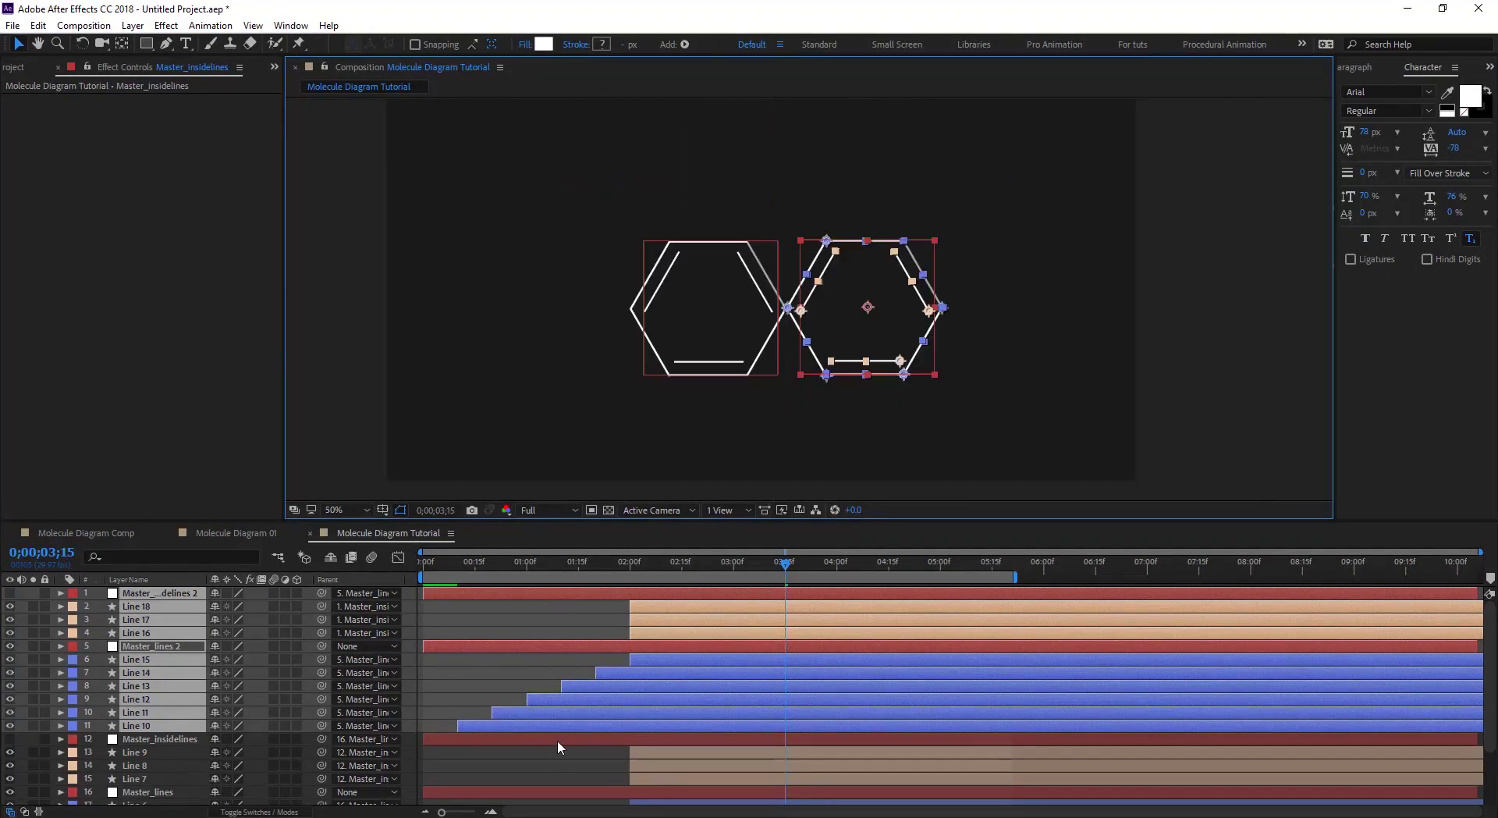
Identify the outer and inner nulls of both hexagons, and set the rotation of Master_lines 2 to 120°
click(551, 738)
click(855, 323)
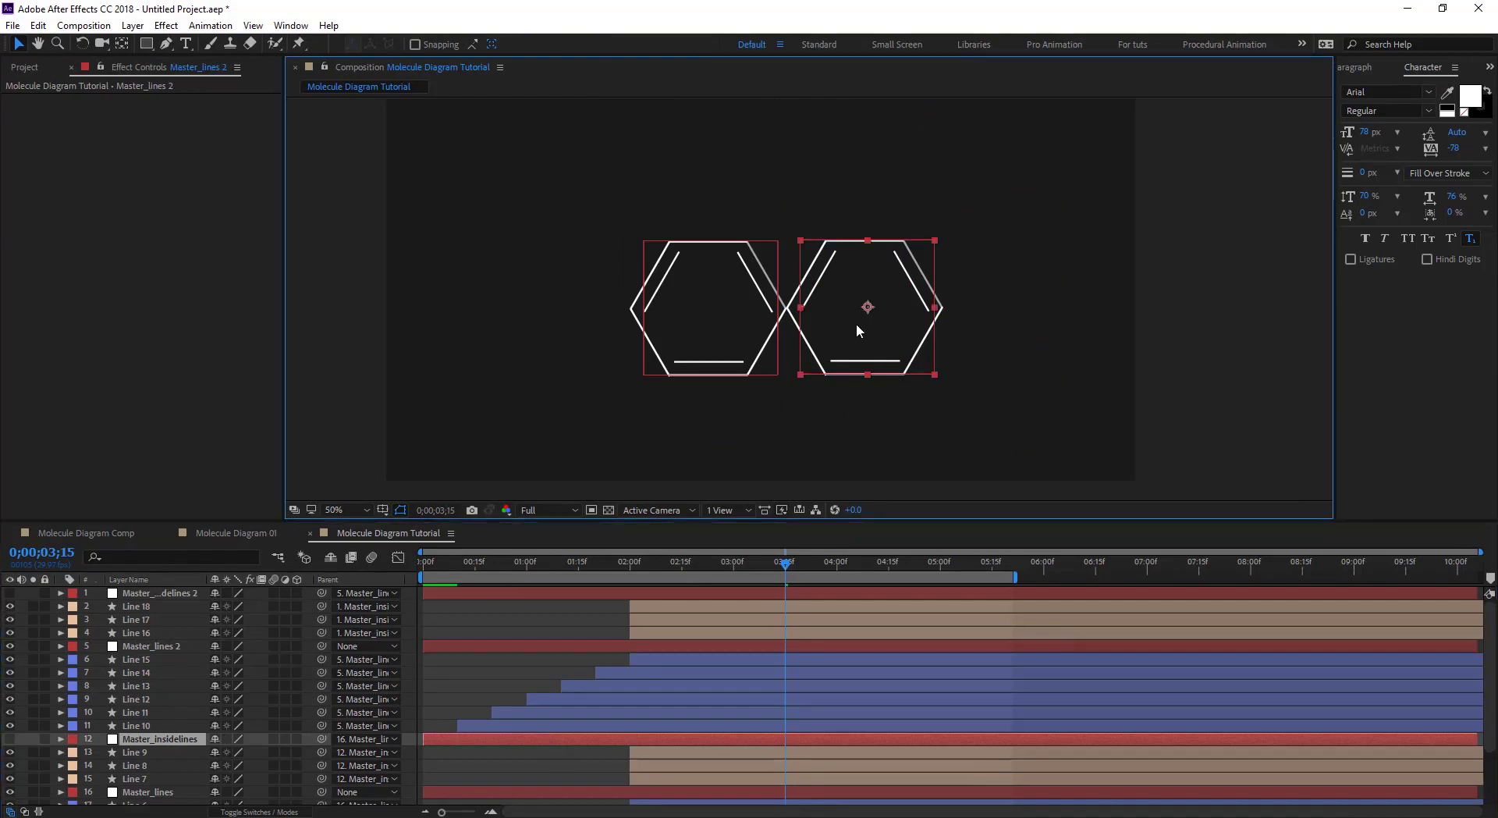
click(152, 740)
scroll(170, 704, down, 2)
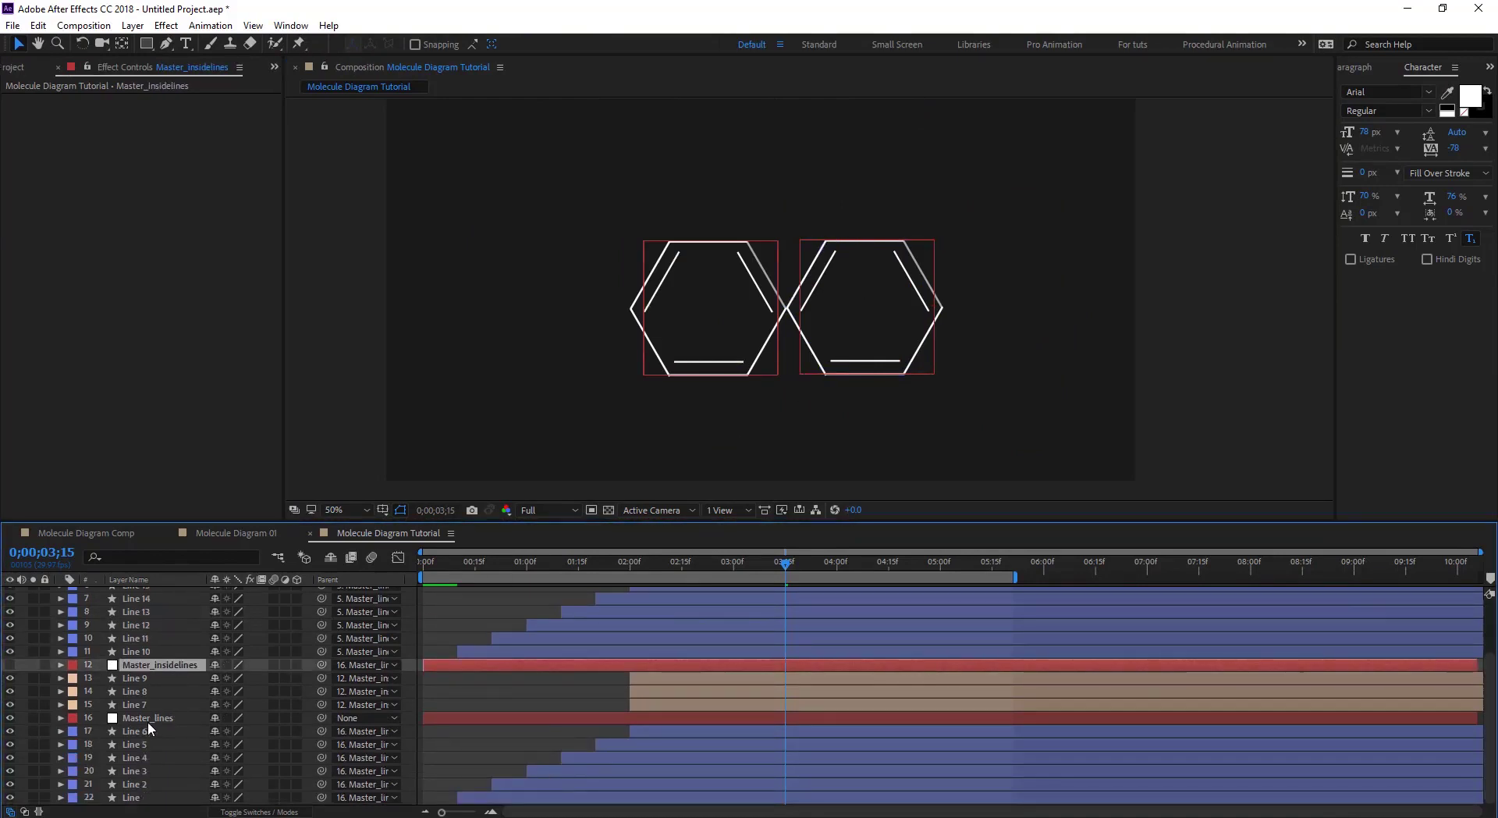
click(159, 718)
scroll(147, 685, up, 2)
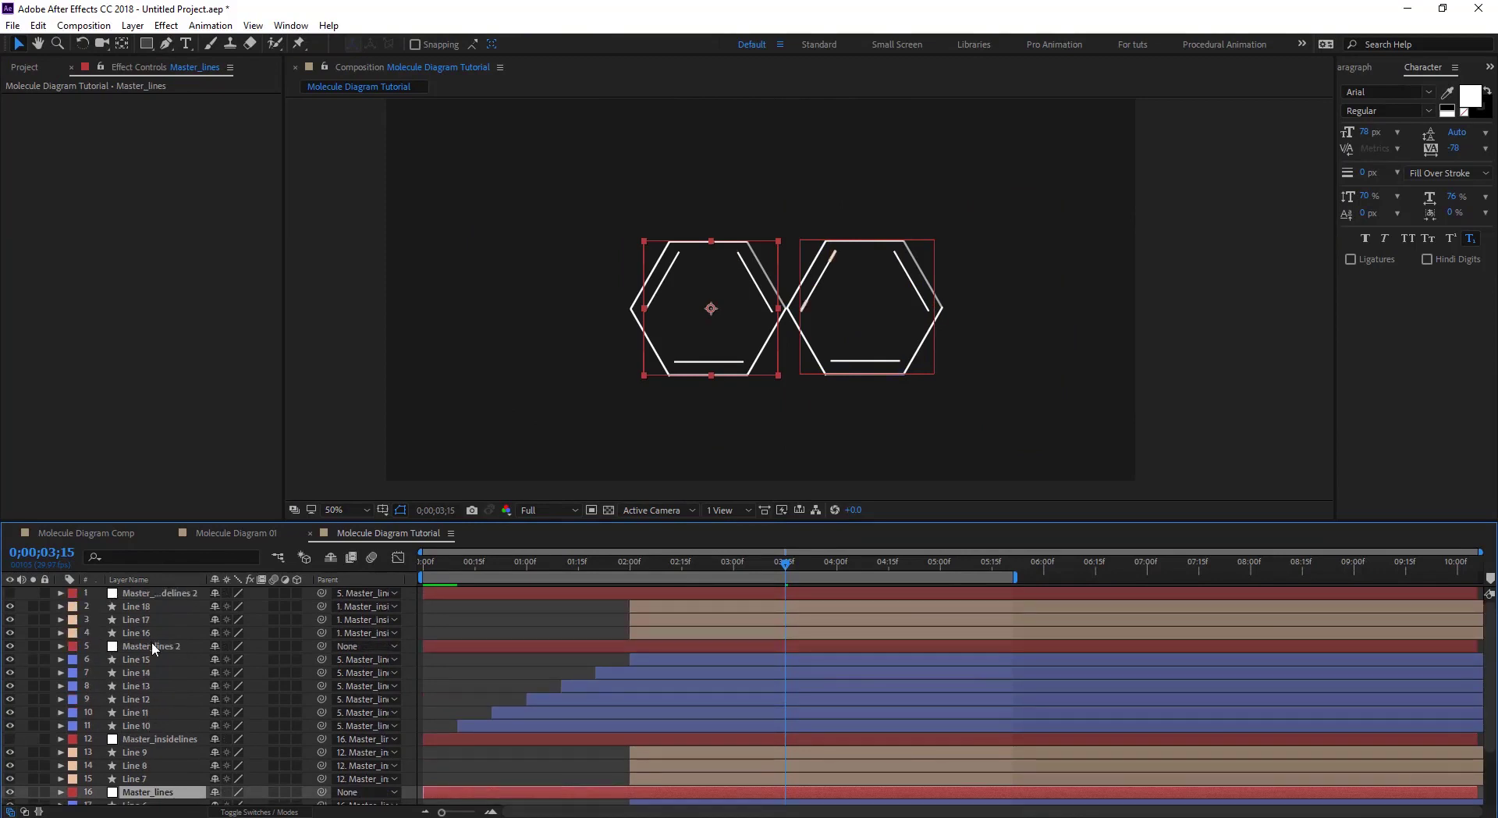
click(153, 646)
click(9, 647)
click(9, 646)
text(r)
text(120)
key(Return)
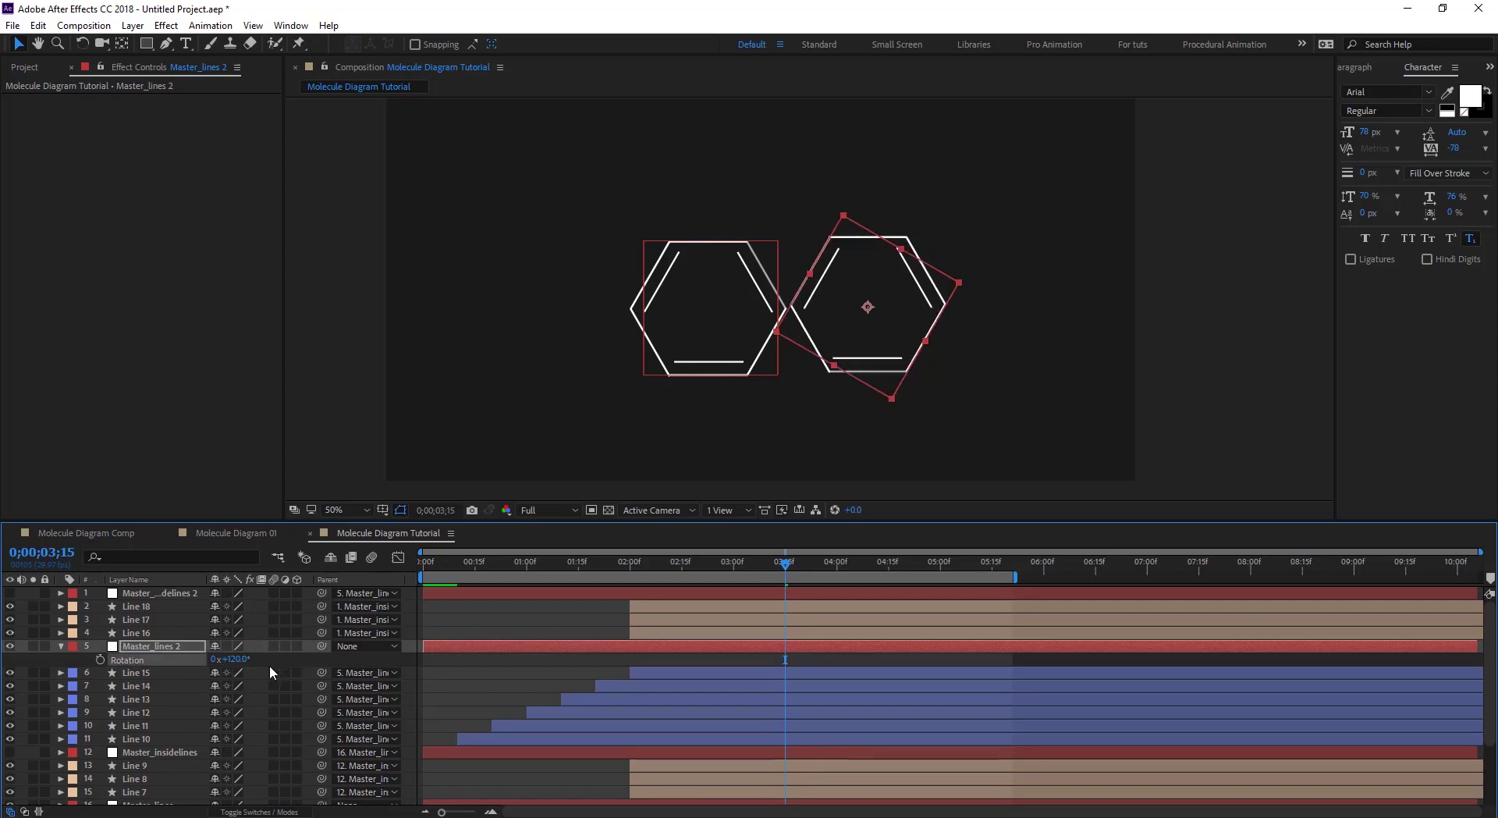
Move the second hexagon down until its upper-left edge lies exactly on the first hexagon's lower-right edge
drag(238, 661, 244, 663)
drag(830, 305, 625, 233)
scroll(796, 374, up, 2)
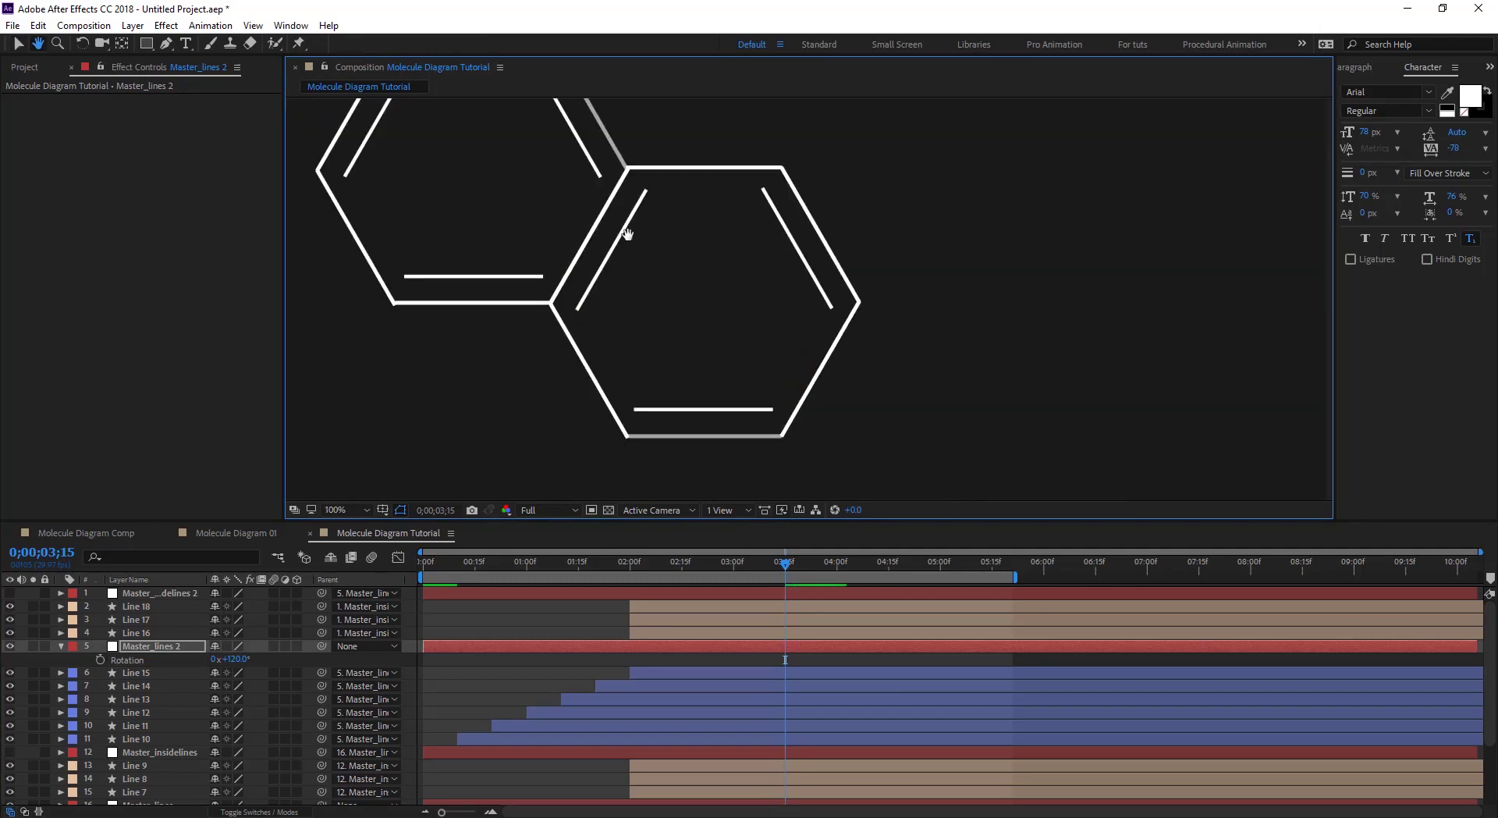
click(803, 564)
drag(684, 268, 685, 270)
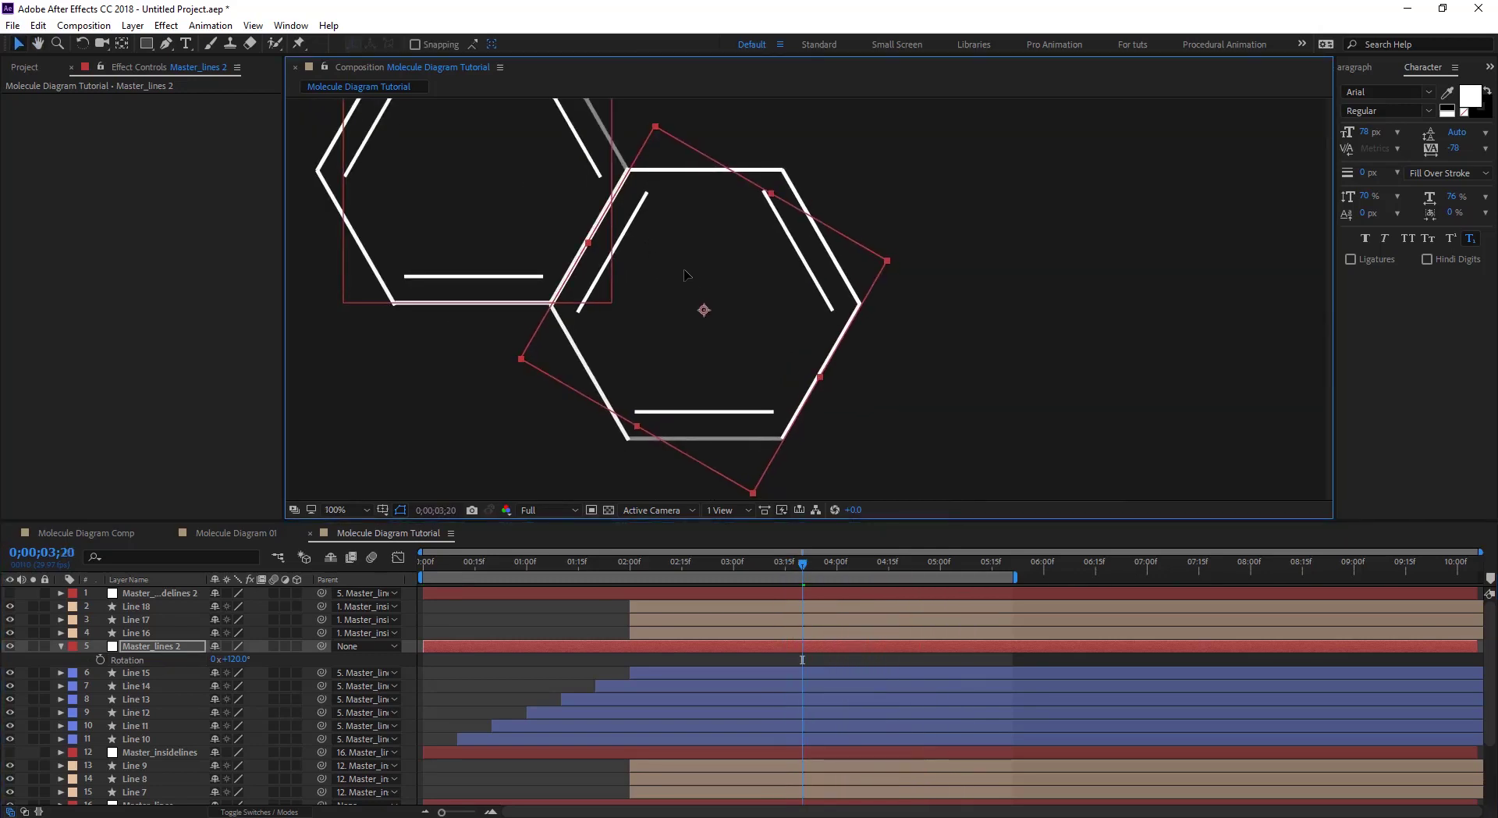
click(668, 214)
scroll(668, 212, down, 3)
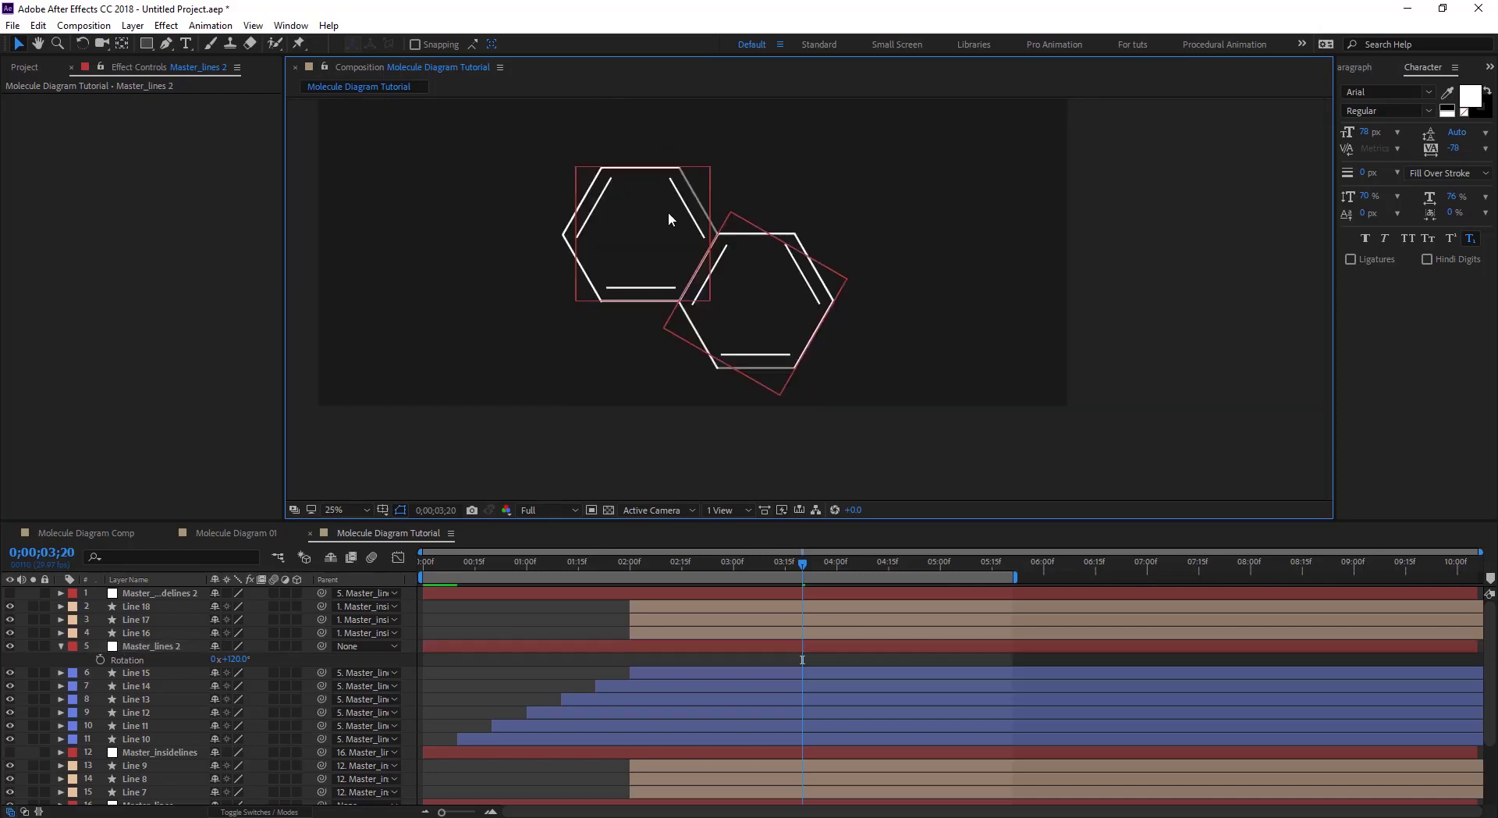
Shift all the second hexagon's layers, from its inner-lines null to Line 10, later so that Line 10 starts at about 1;20
drag(771, 562, 666, 583)
scroll(718, 666, down, 1)
click(695, 699)
scroll(695, 699, up, 1)
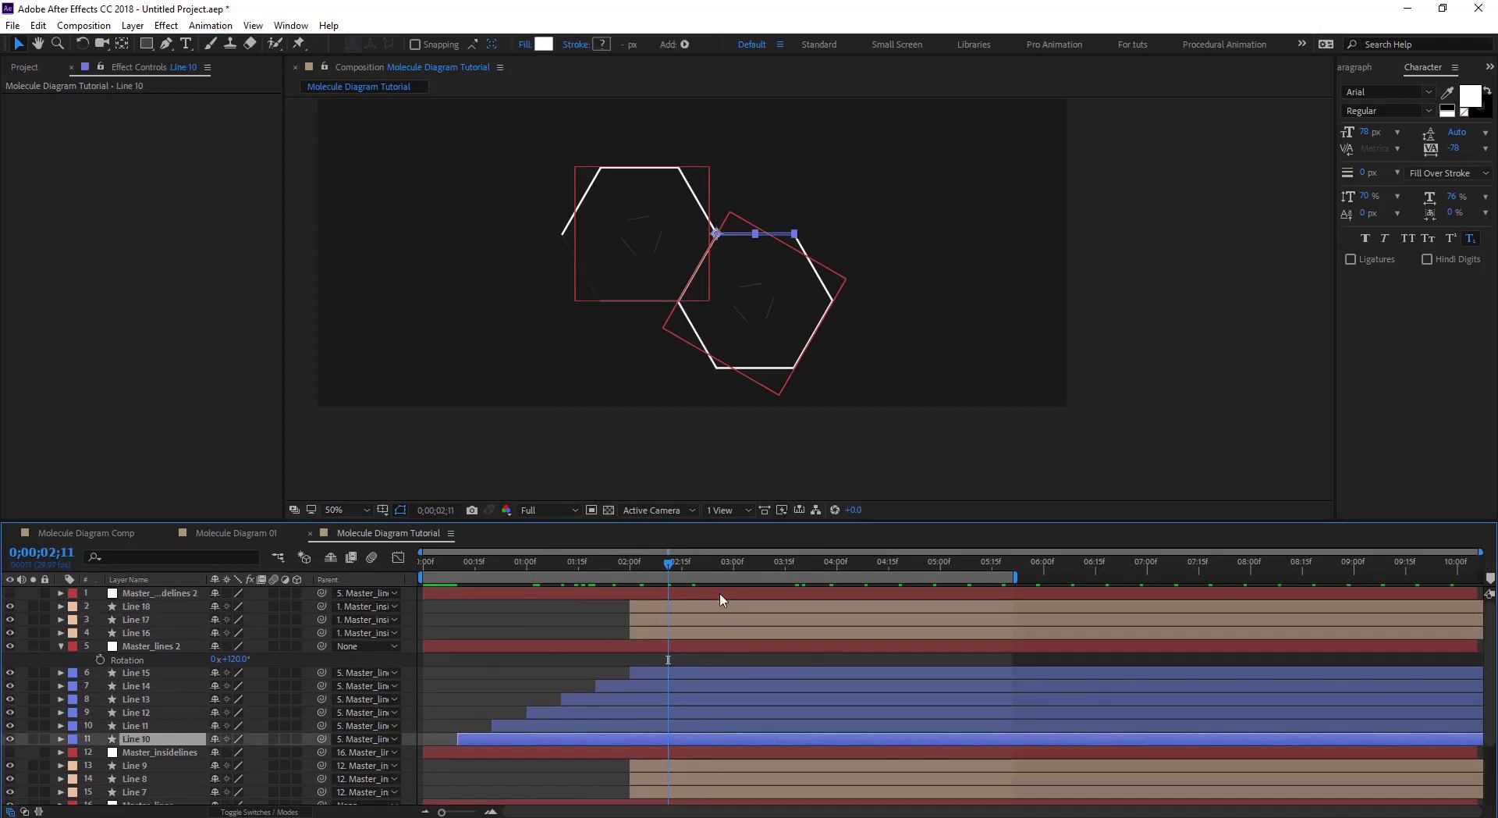
shift+click(719, 596)
drag(620, 738, 741, 732)
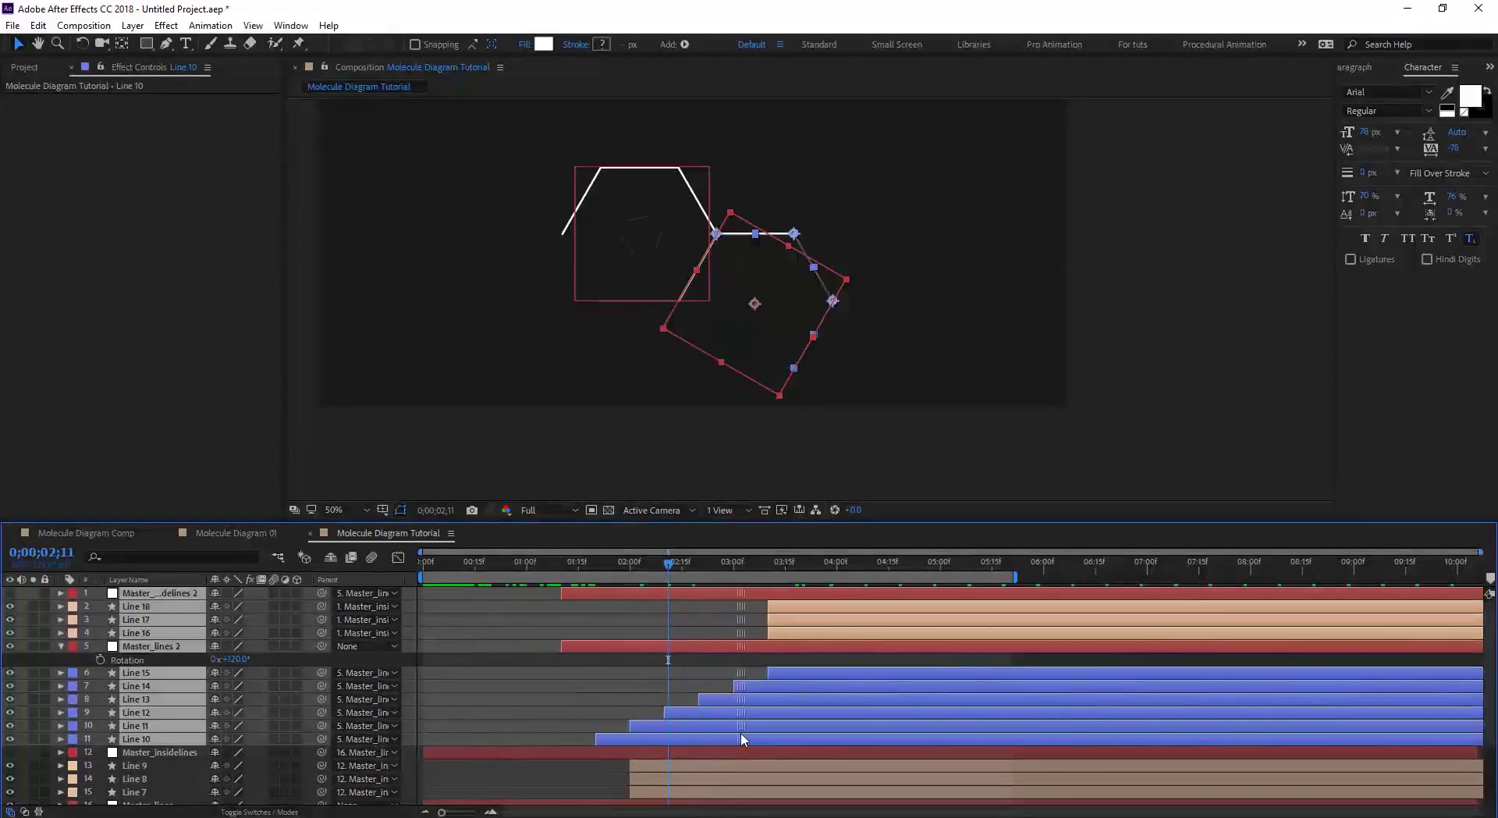
Check the delayed animation up to 0;00;05;17, duplicate the second hexagon's layers, and bring the copies to the top of the layer stack
drag(668, 574, 654, 602)
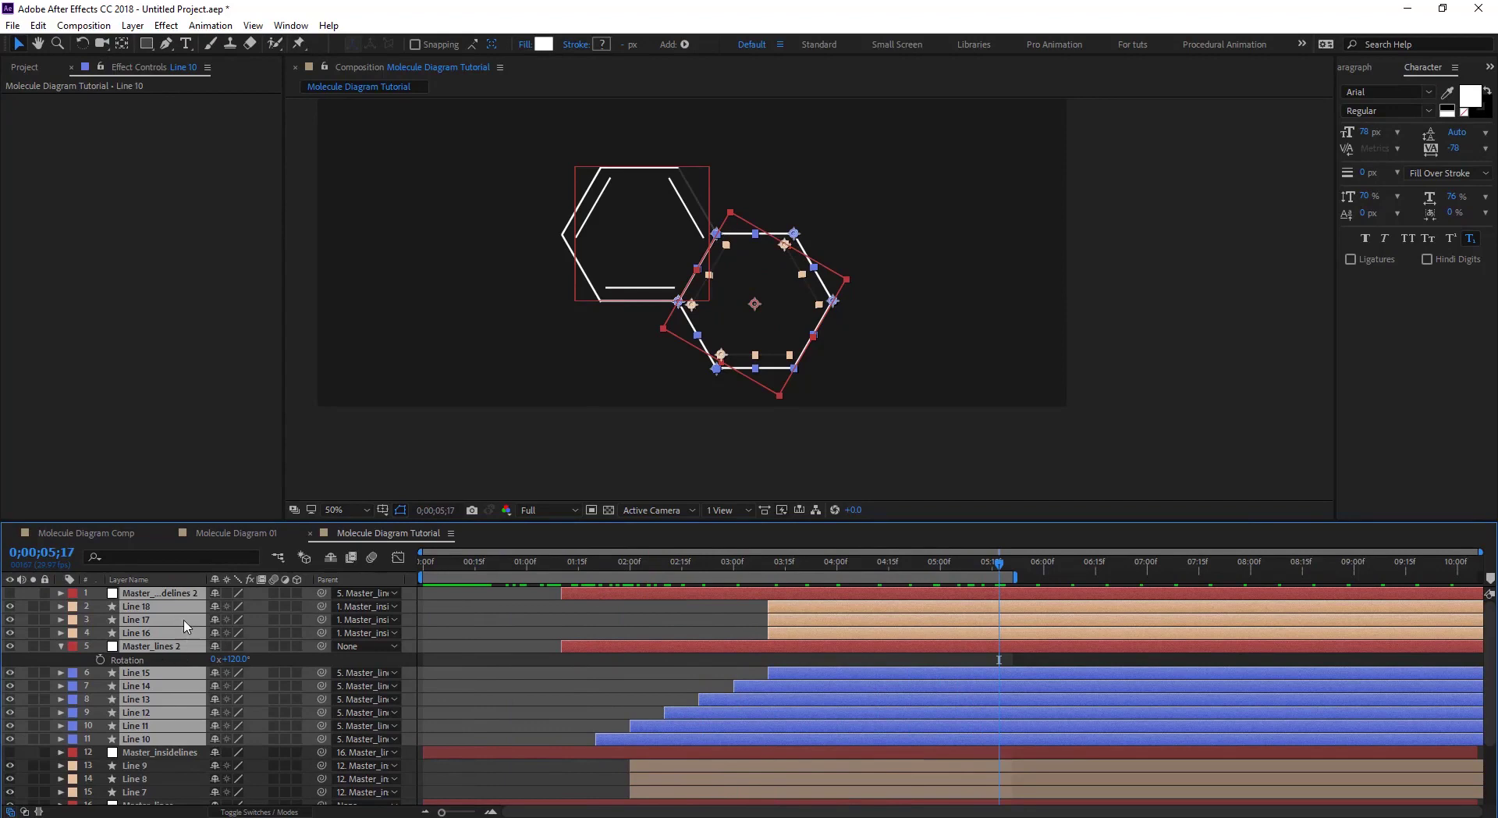
key(ctrl+d)
drag(166, 623, 169, 600)
Move the copied hexagon above the first one so its bottom edge exactly overlaps the first hexagon's top edge
drag(718, 316, 490, 300)
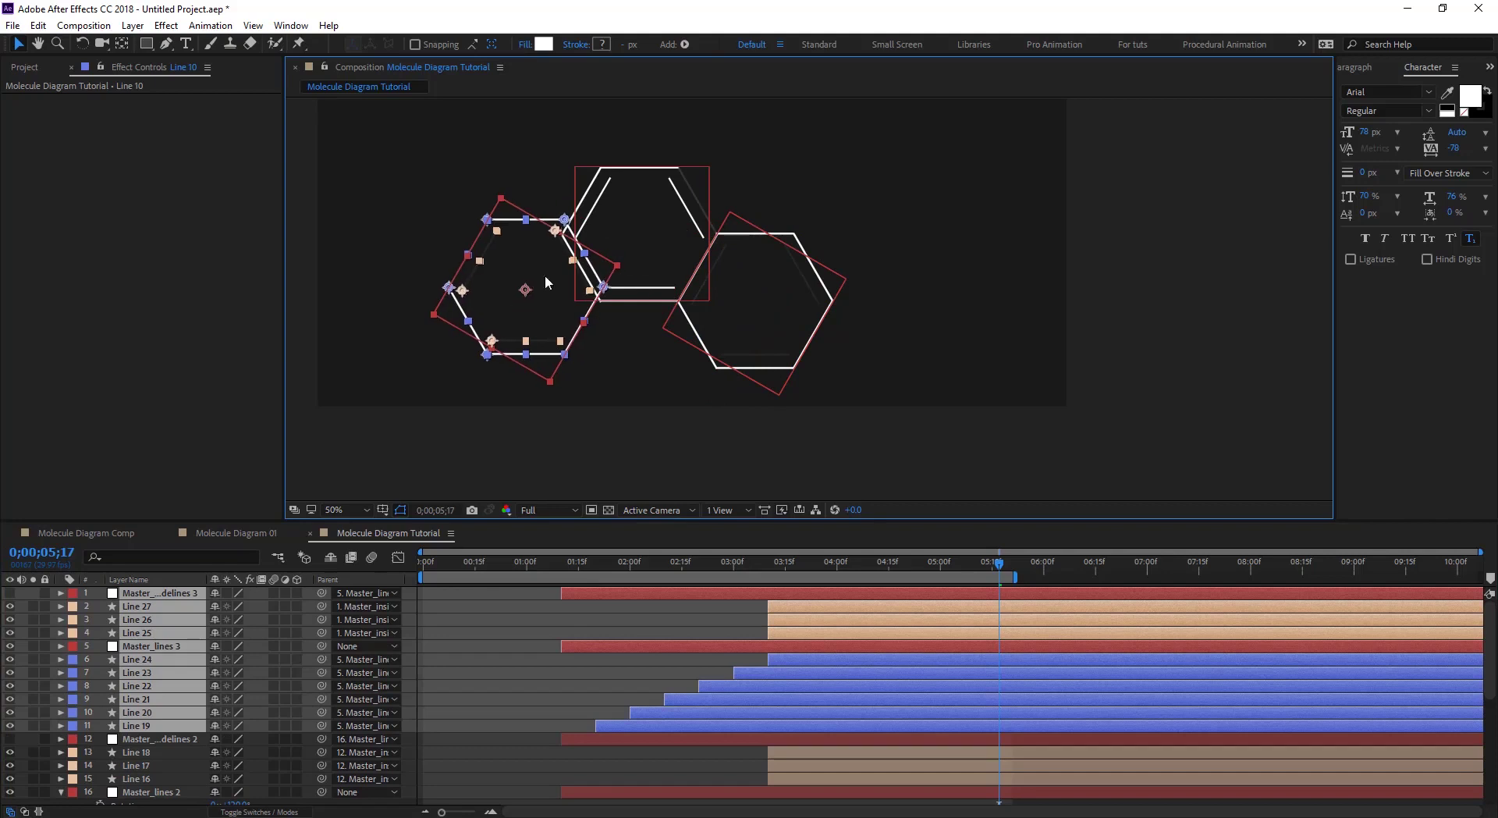
key(h)
drag(671, 197, 691, 325)
key(v)
drag(579, 455, 690, 256)
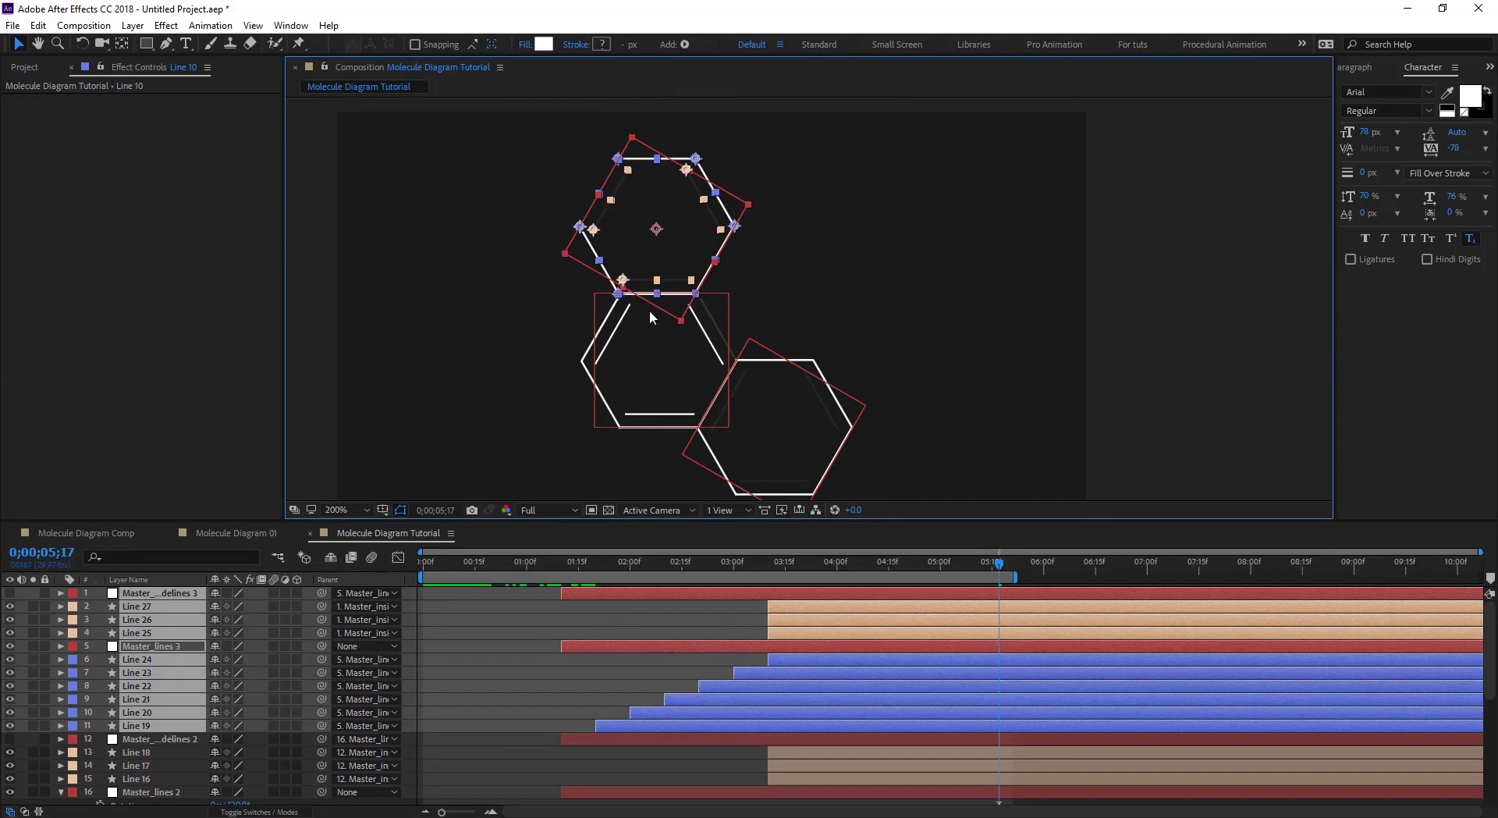
scroll(648, 311, up, 2)
key(h)
drag(395, 365, 853, 419)
key(v)
drag(678, 298, 684, 303)
click(763, 264)
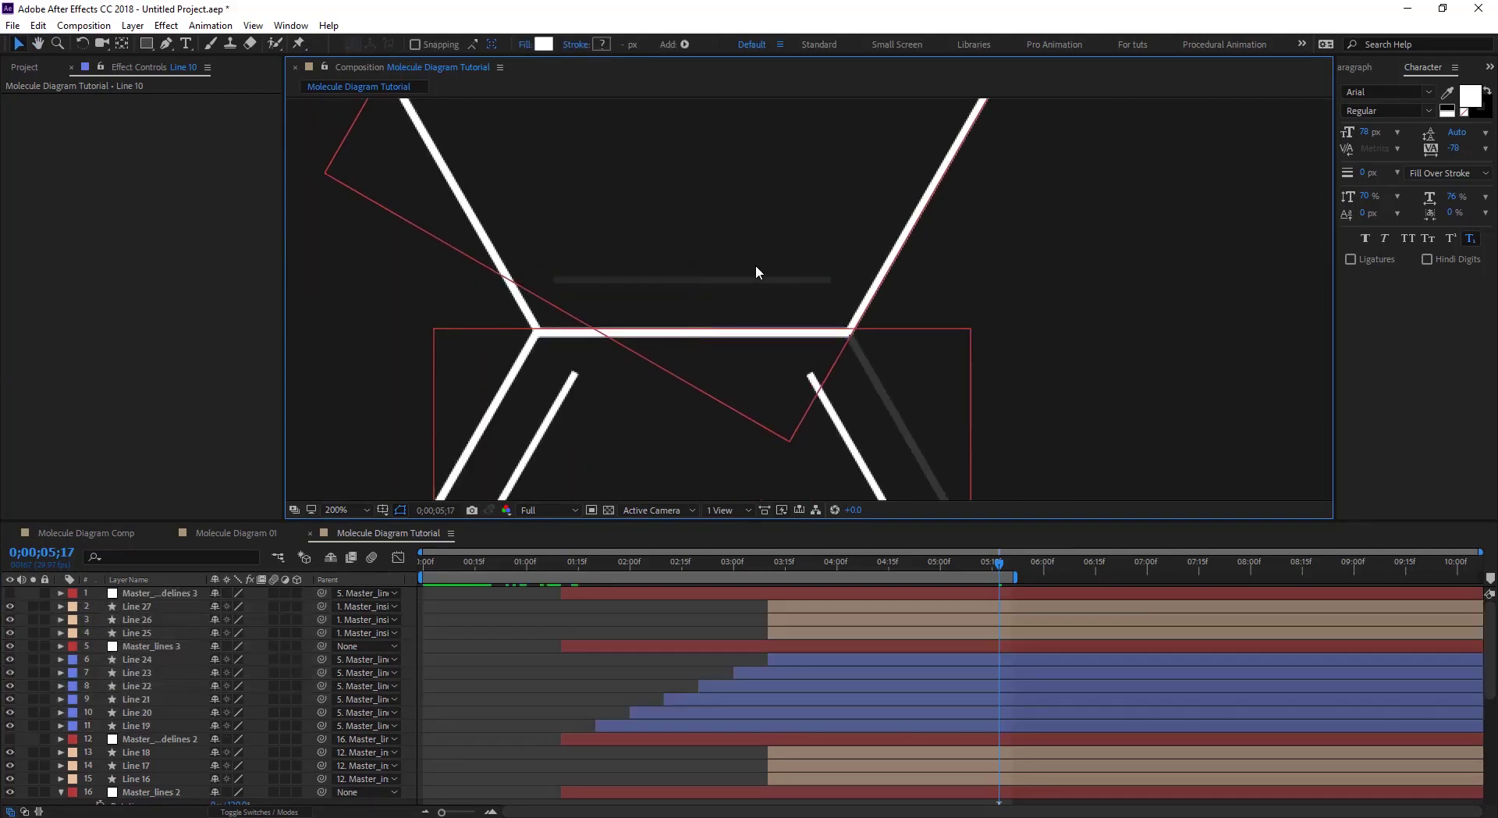
Shift all the third hexagon's layers, from its inner-lines null to Line 19, earlier so that Line 19 starts at about 1;00
key(h)
scroll(756, 264, down, 4)
drag(747, 382, 677, 355)
key(v)
drag(901, 560, 634, 579)
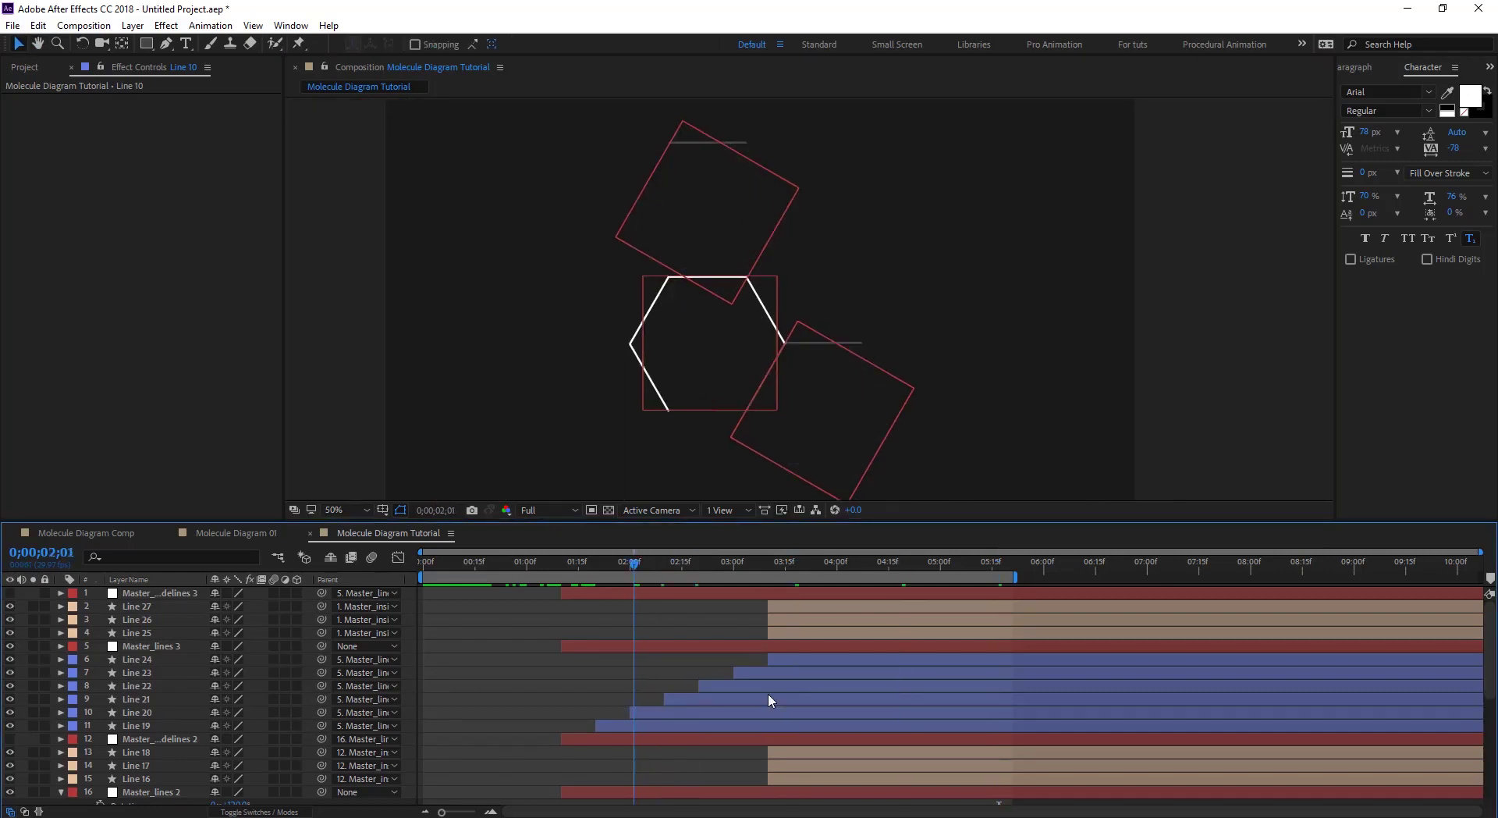
click(770, 725)
shift+click(854, 593)
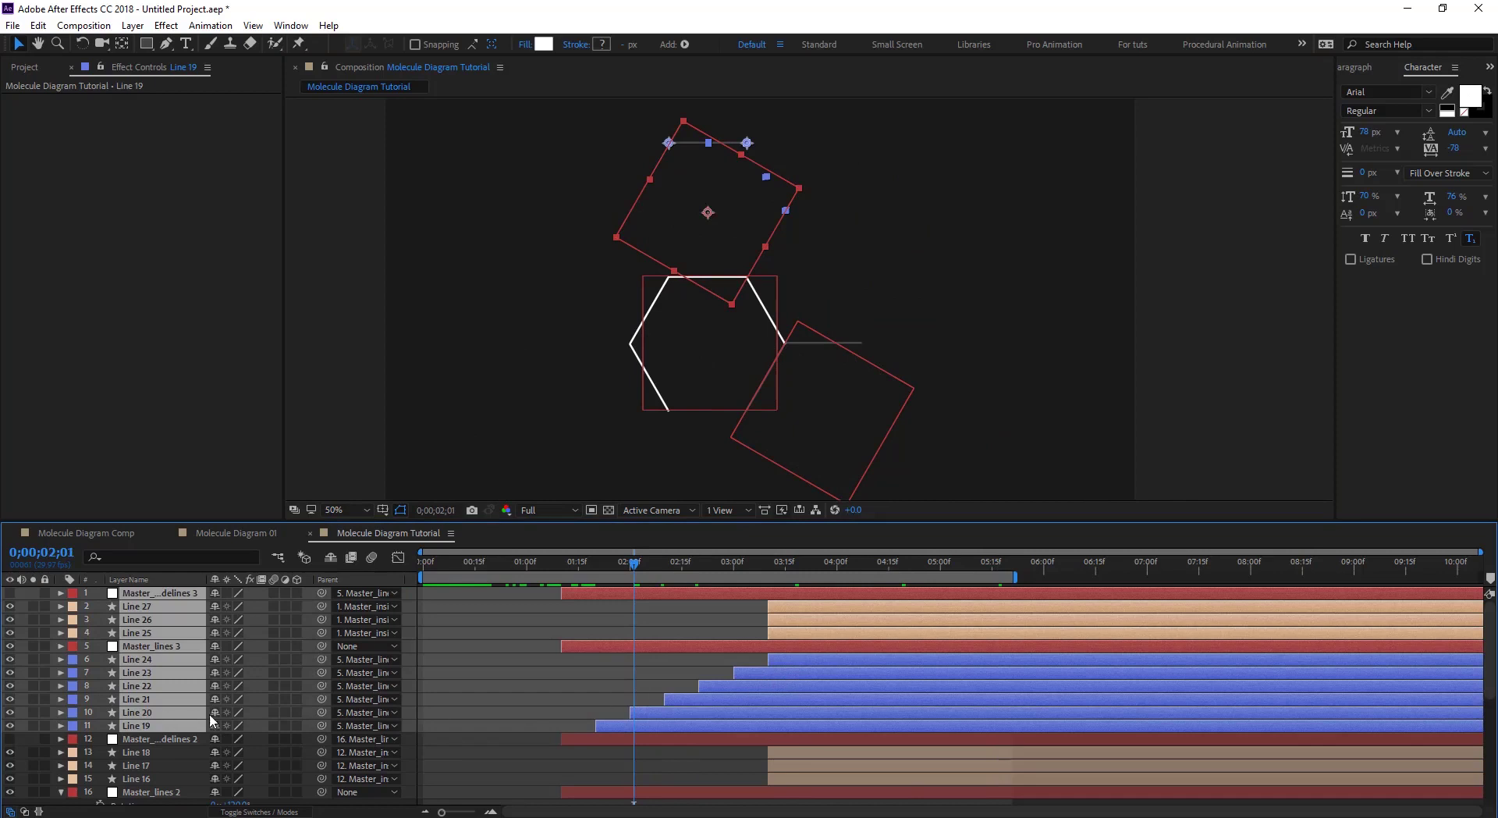
drag(658, 565, 567, 578)
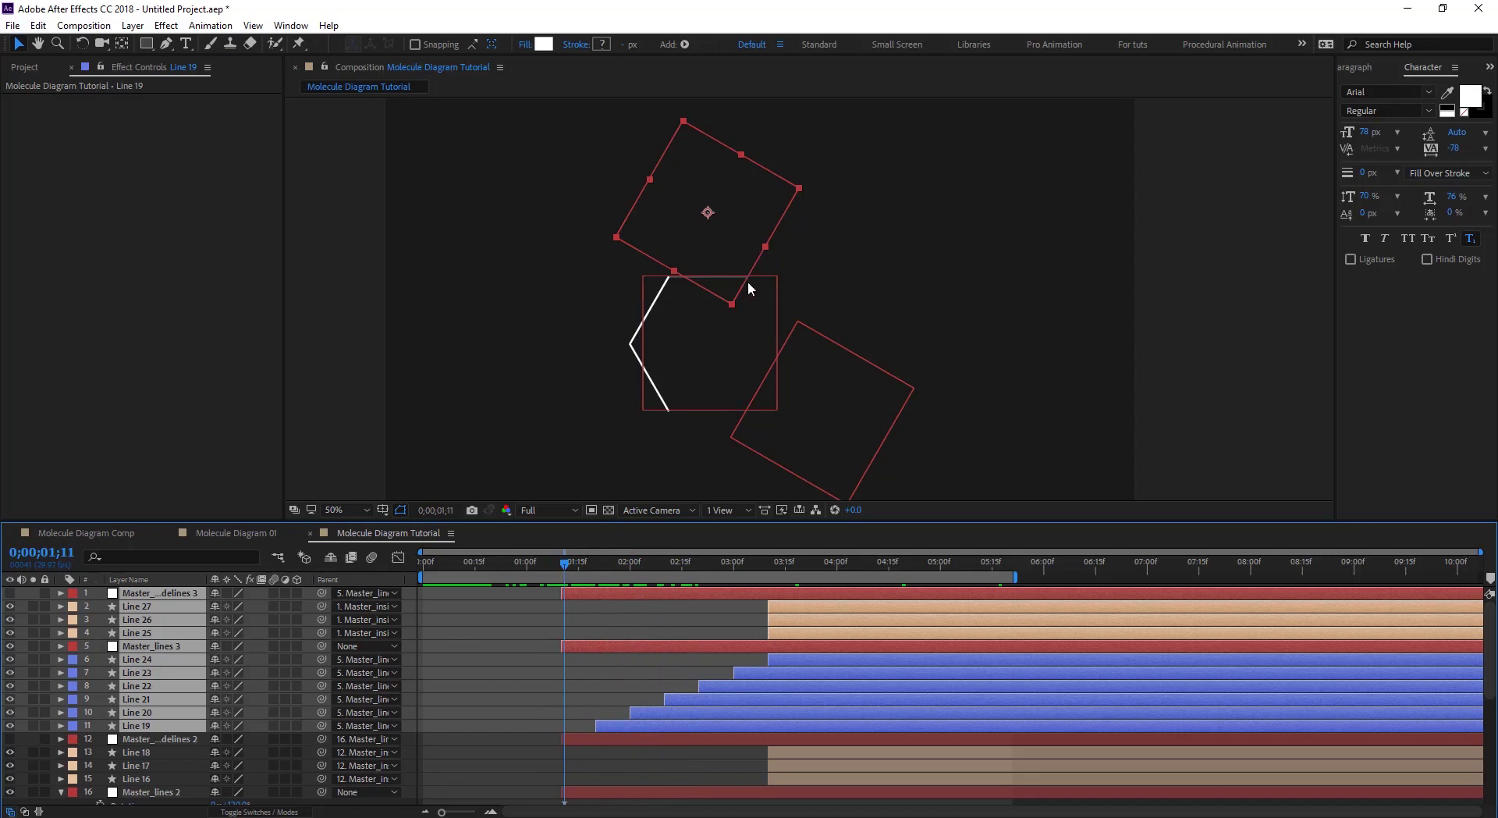
drag(757, 728, 692, 727)
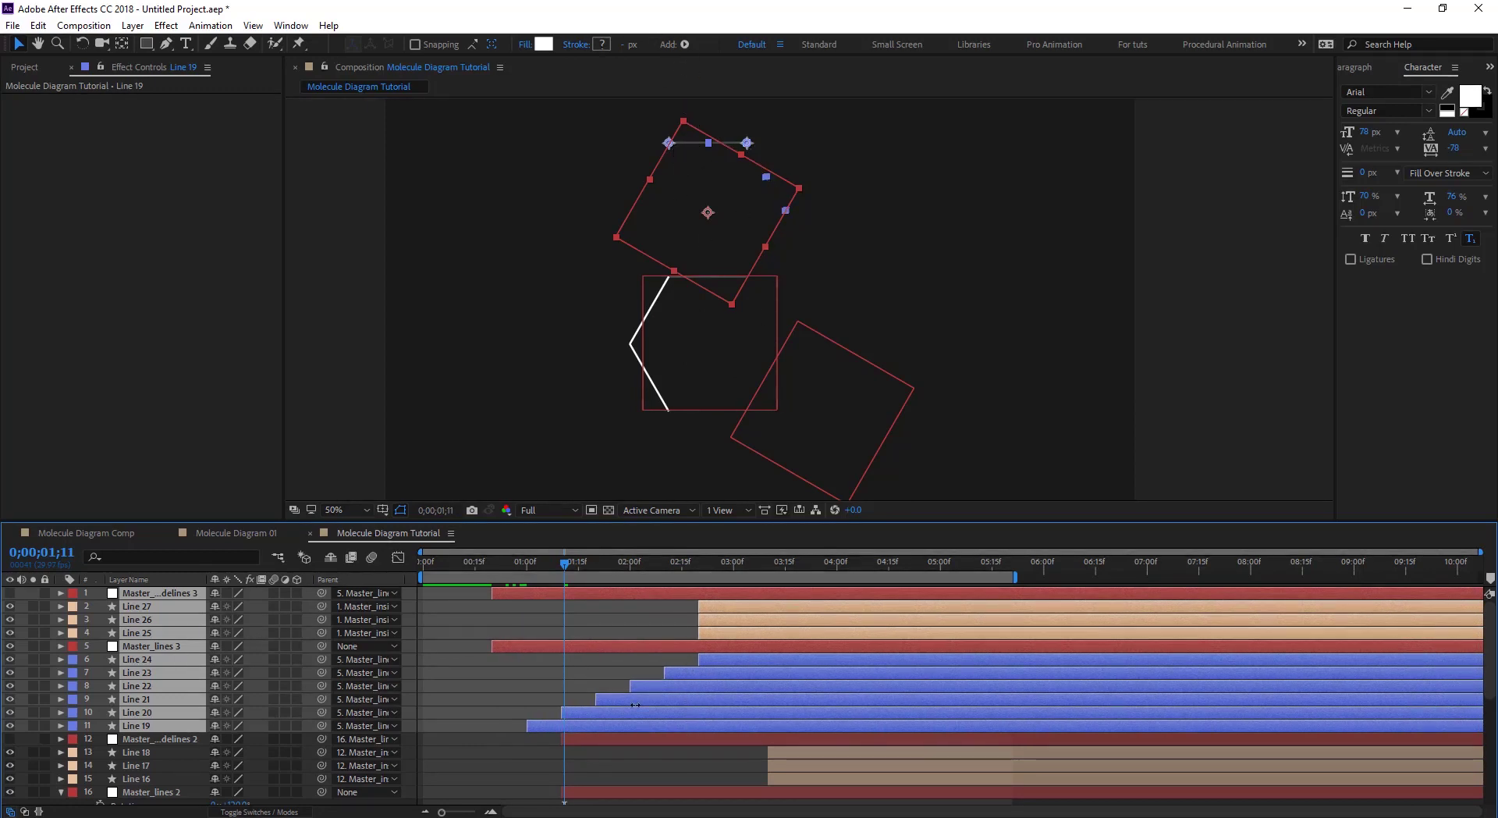
Increase the rotation of Master_lines 3 in 120° increments, first to 240° and finally to 1x+0.0°
click(608, 729)
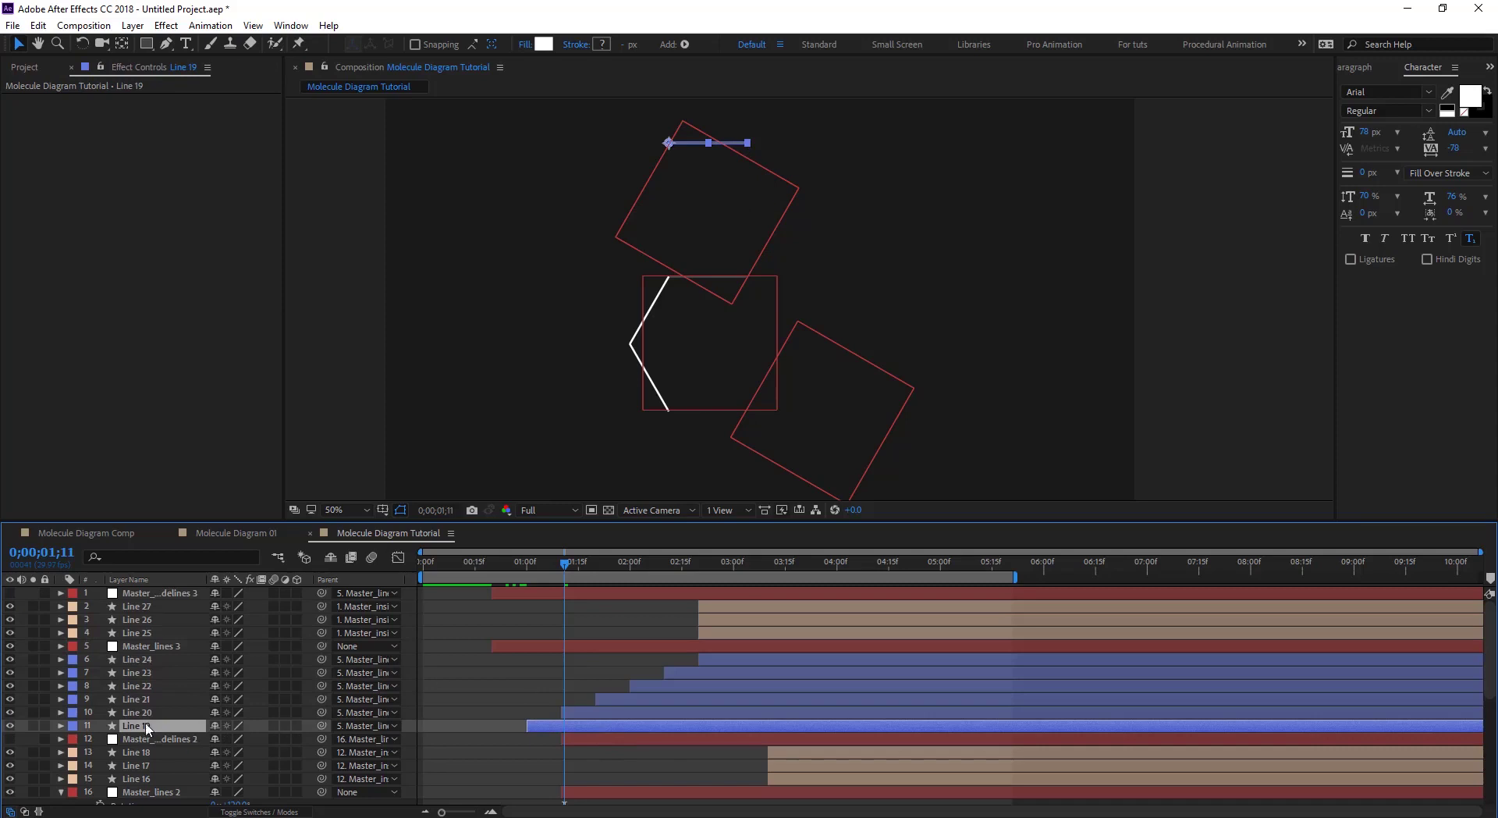
click(627, 647)
key(r)
drag(232, 660, 409, 696)
key(ctrl+z)
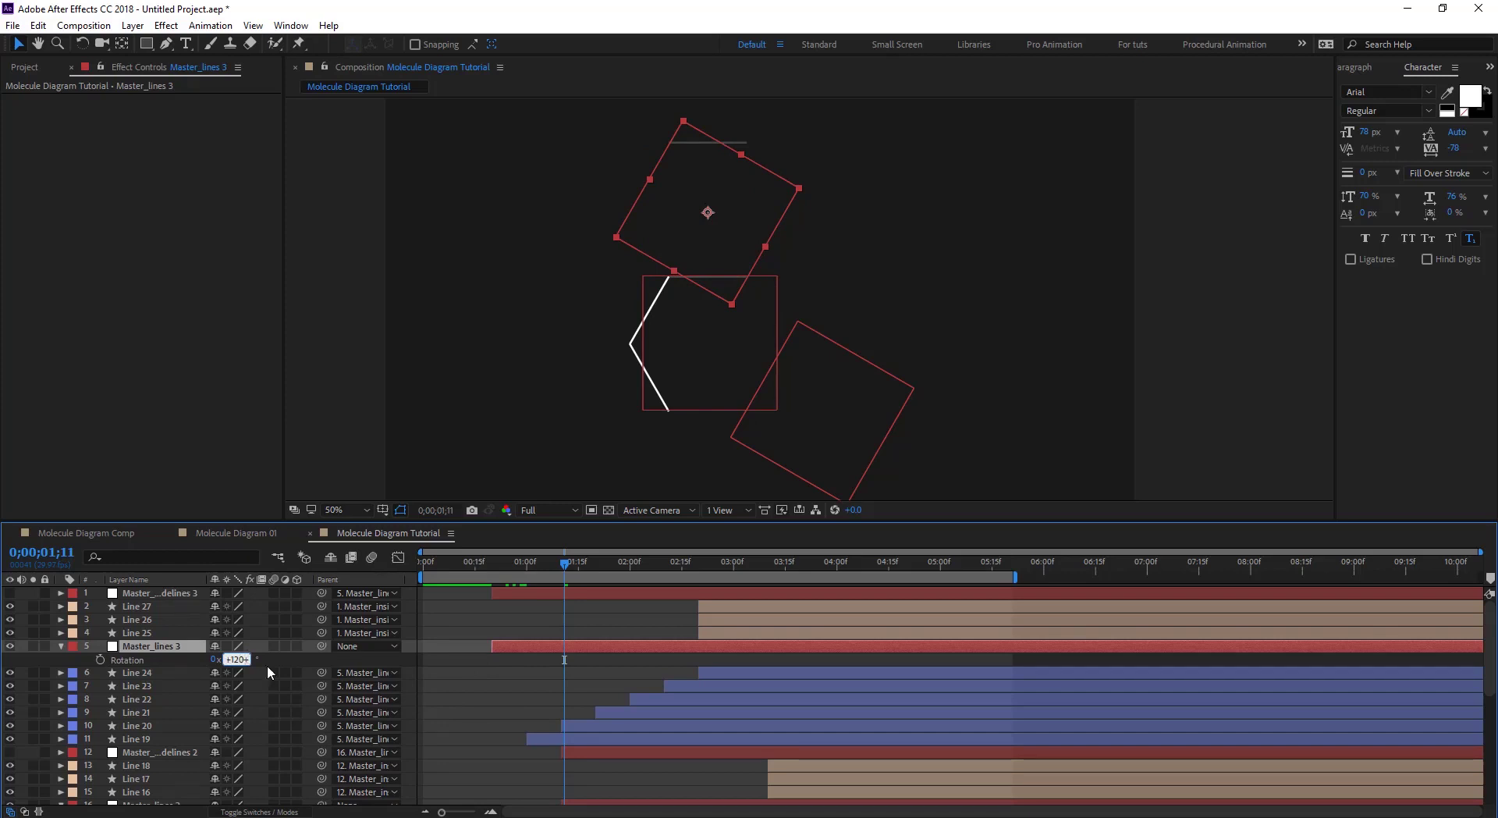
text(120)
click(252, 661)
click(238, 661)
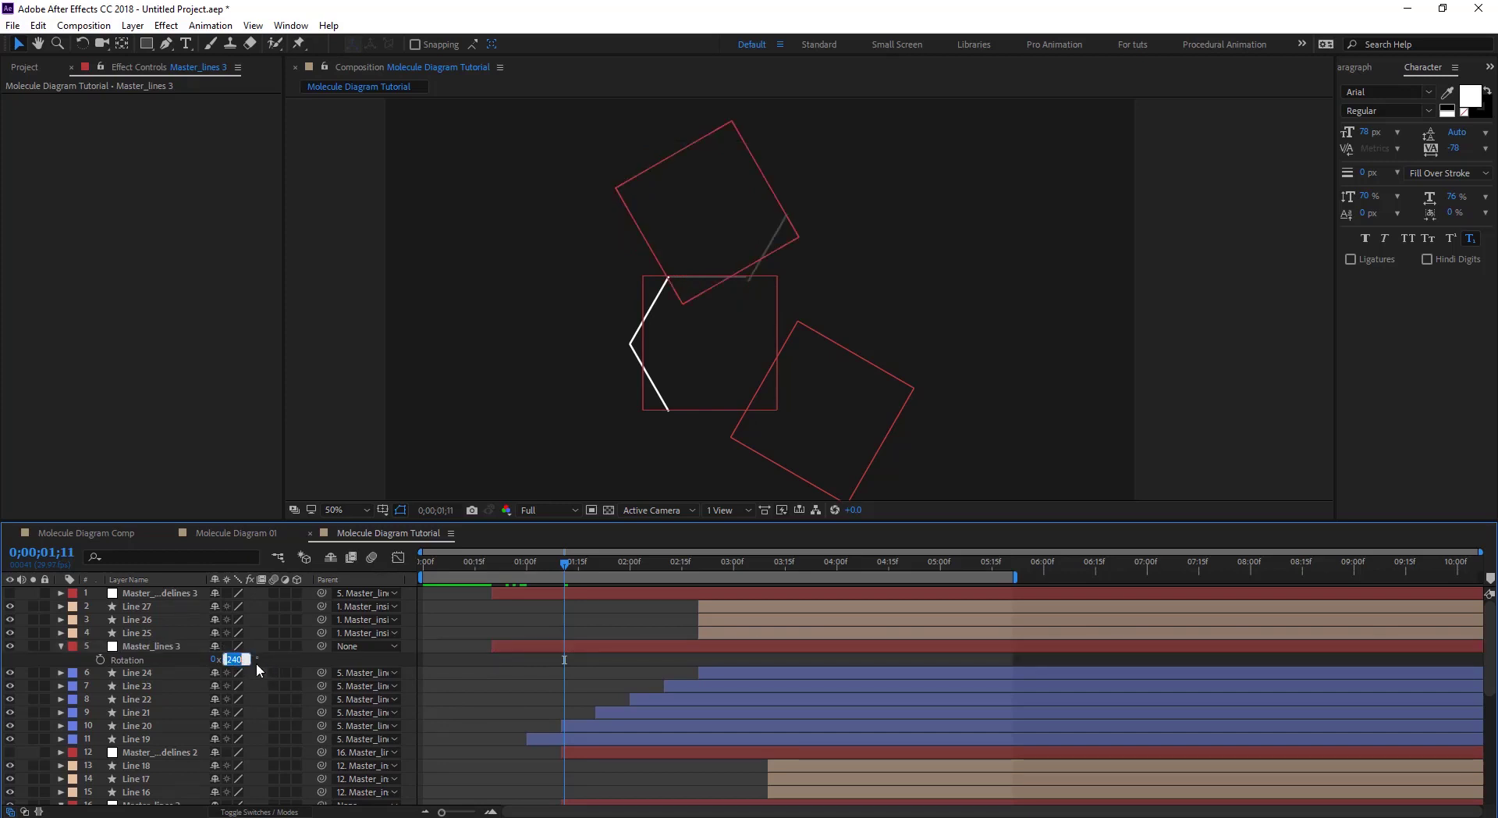
key(Return)
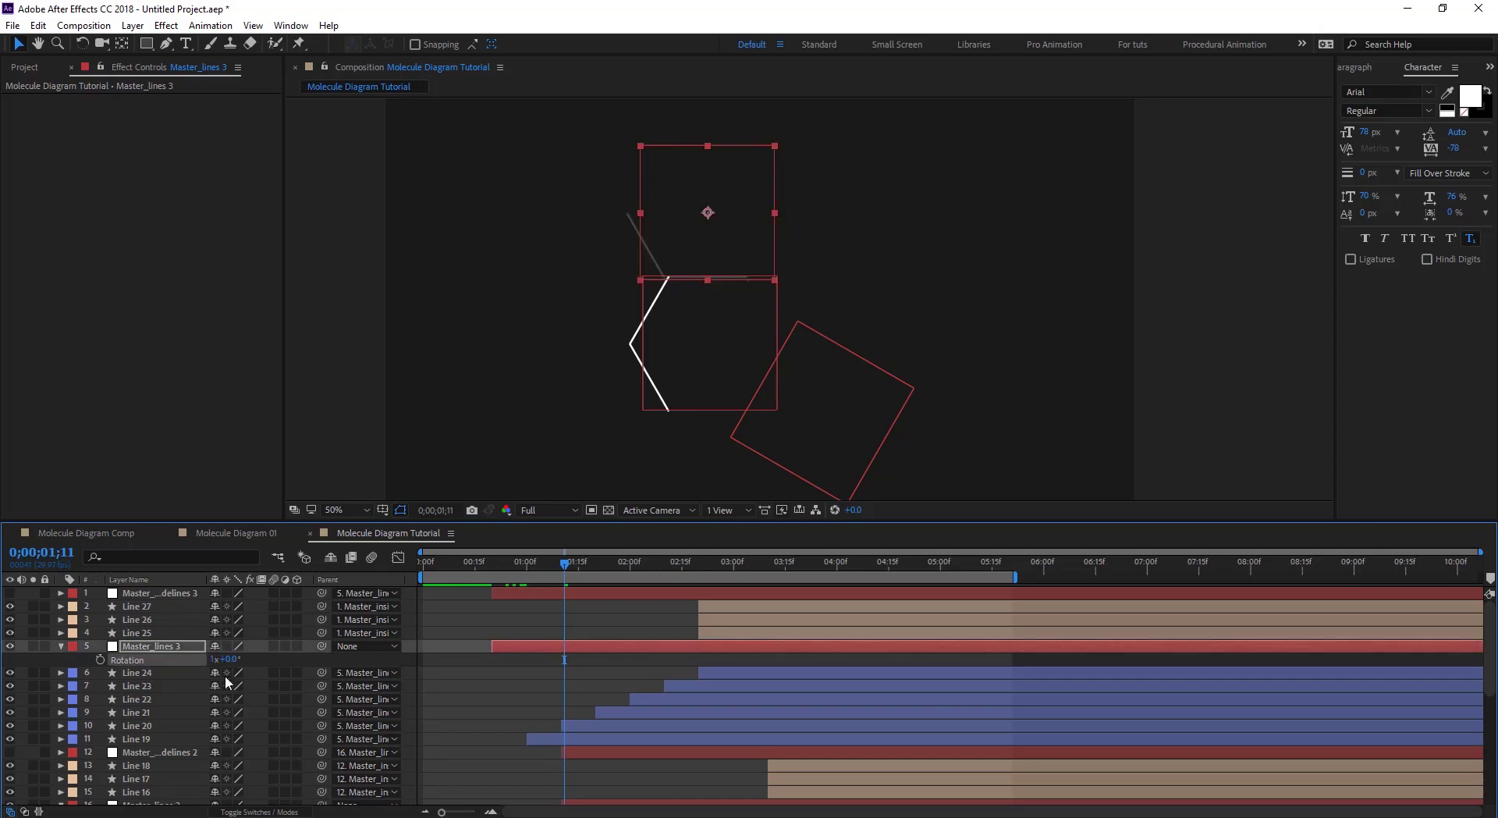
Check the joint between the upper and first hexagons at 0;00;03;08, and hide the layer controls in the viewer
scroll(732, 314, up, 4)
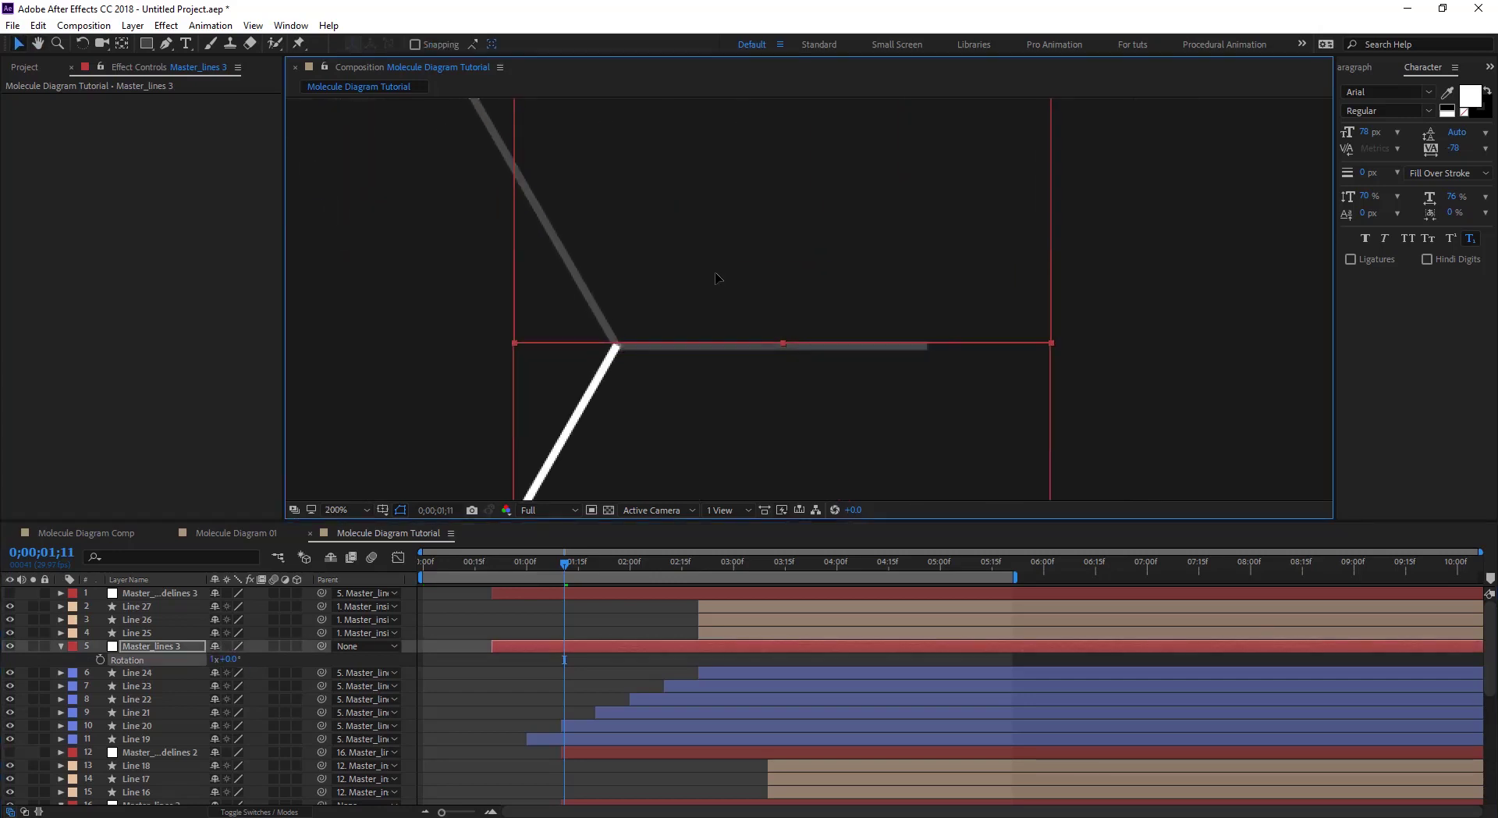
drag(574, 560, 761, 574)
scroll(730, 285, down, 6)
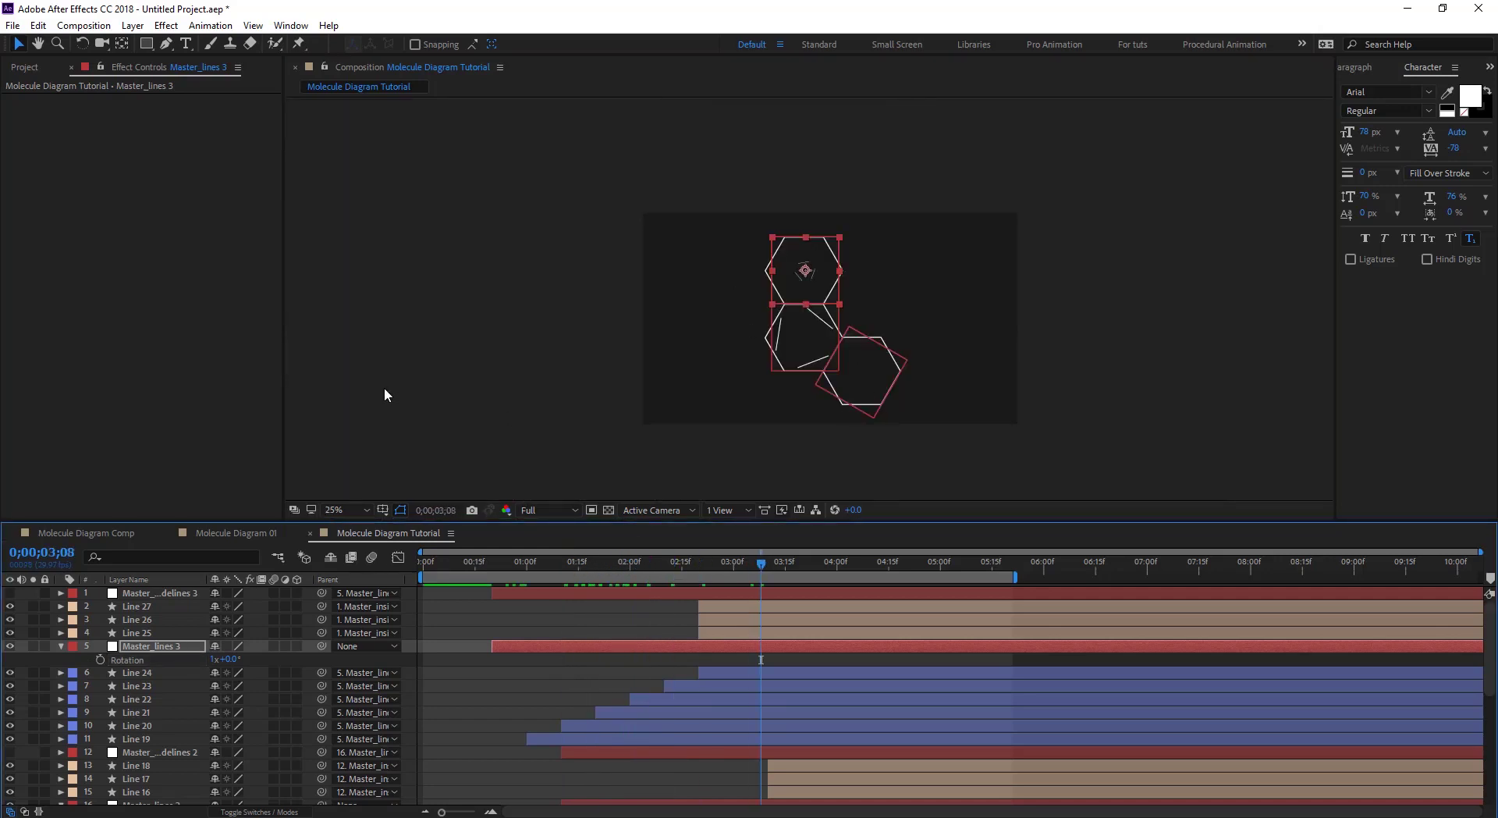
drag(812, 295, 768, 273)
scroll(773, 312, up, 2)
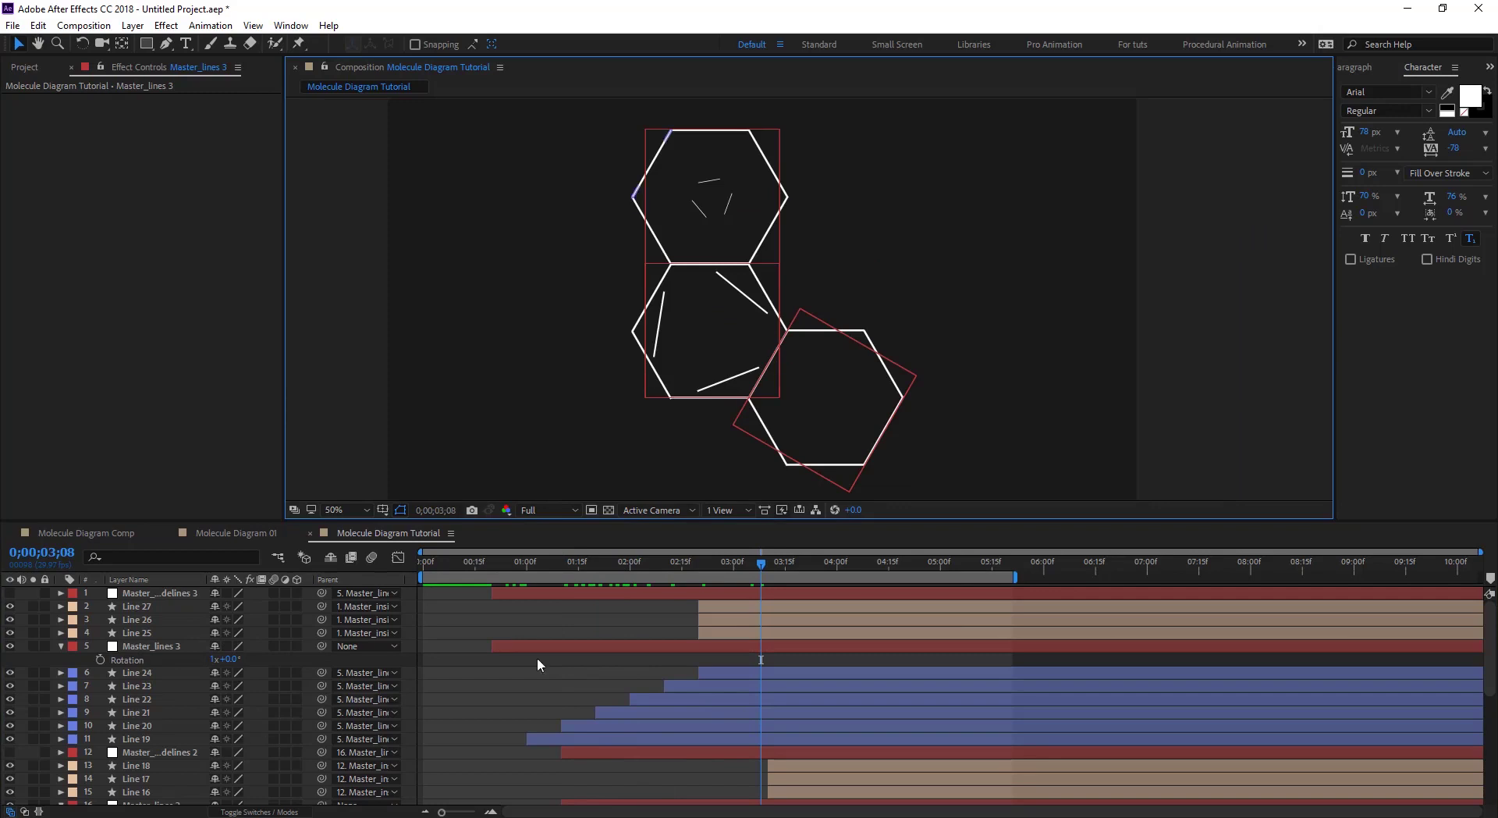
key(ctrl+shift+h)
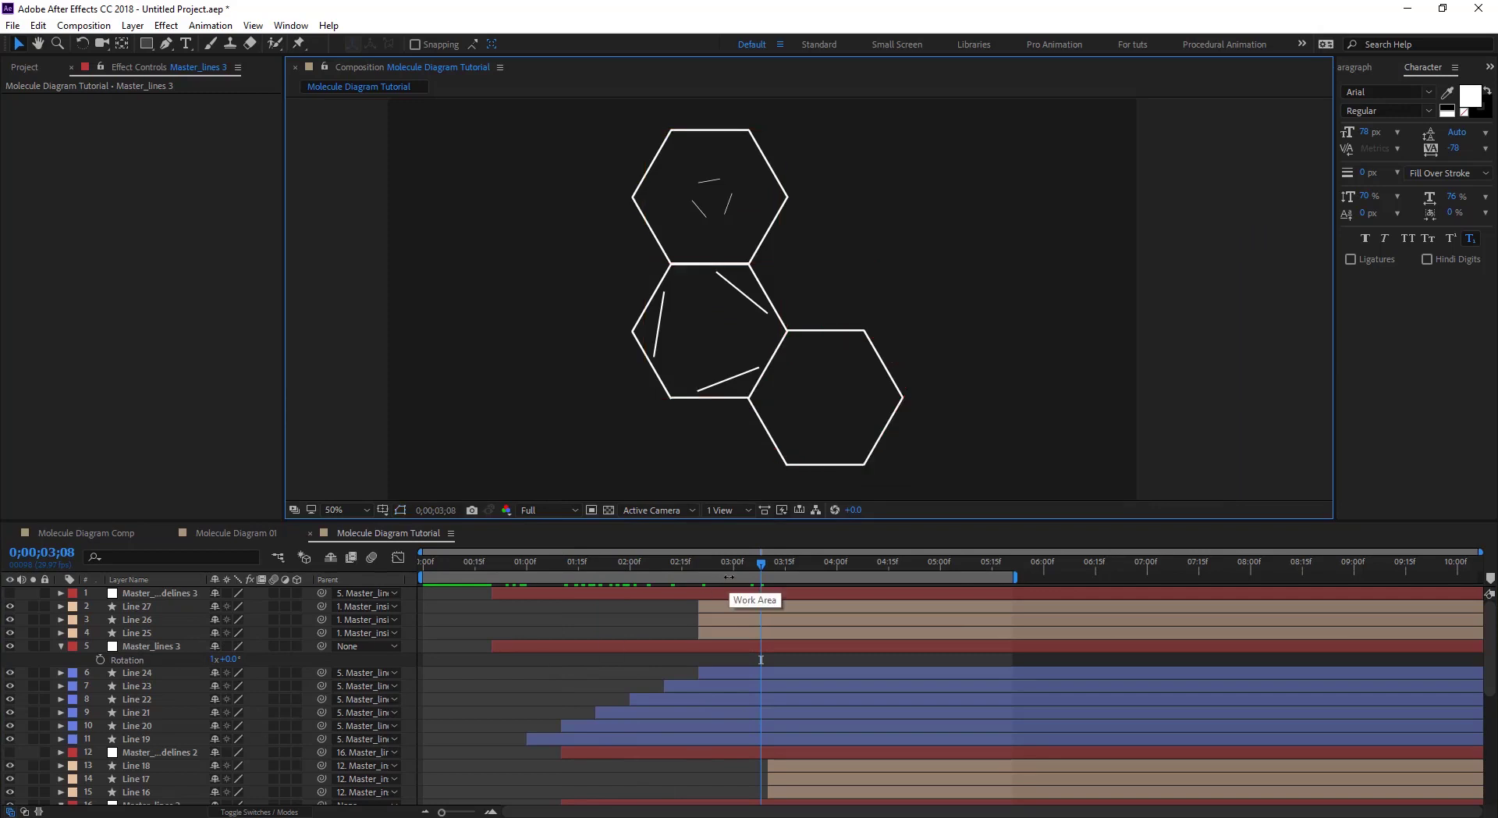
Preview the three-hexagon animation, and compare it with the finished Molecule Diagram 01 composition
key(space)
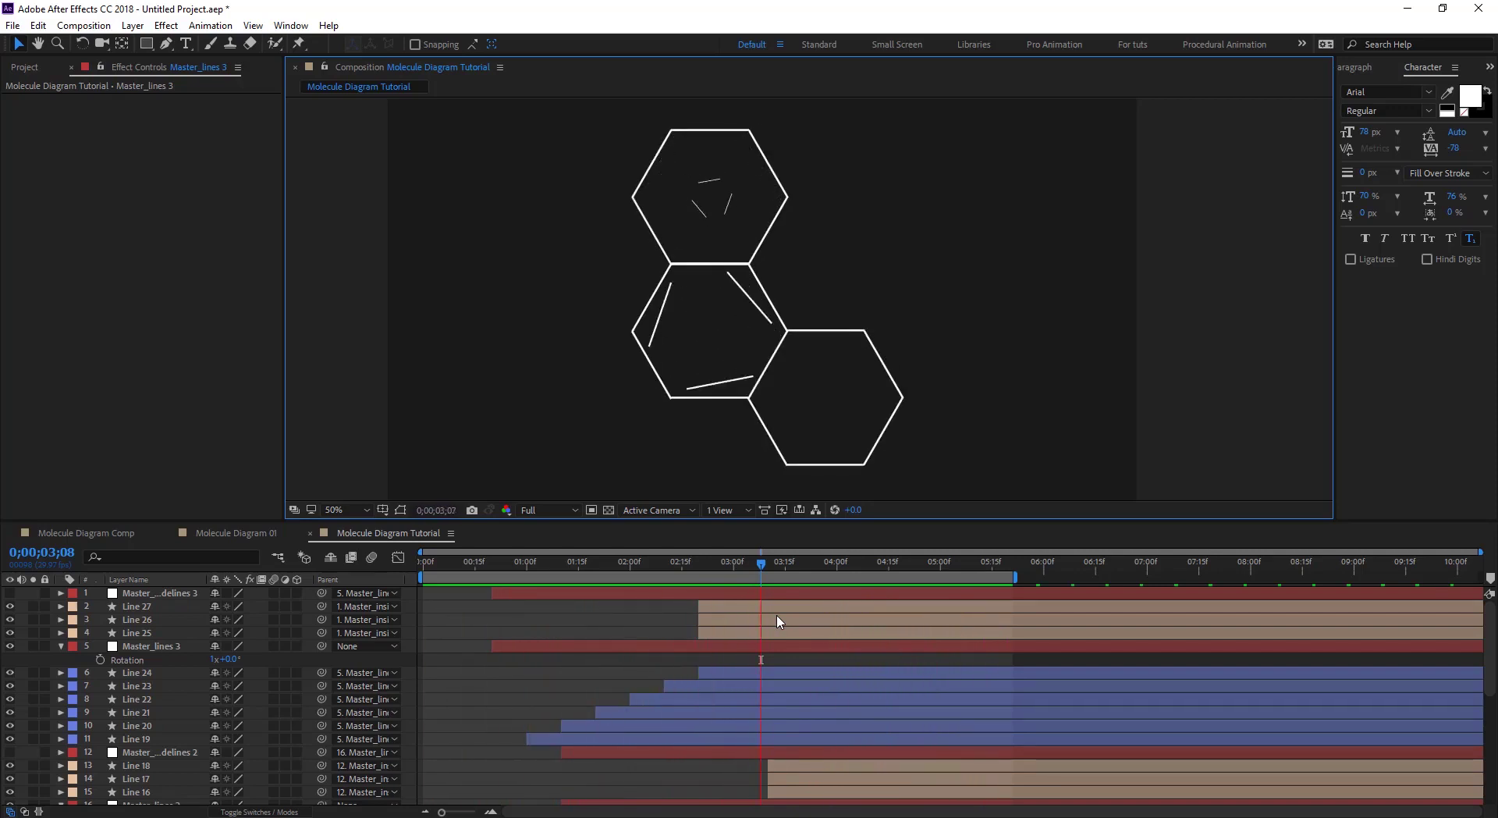
key(space)
drag(597, 560, 837, 576)
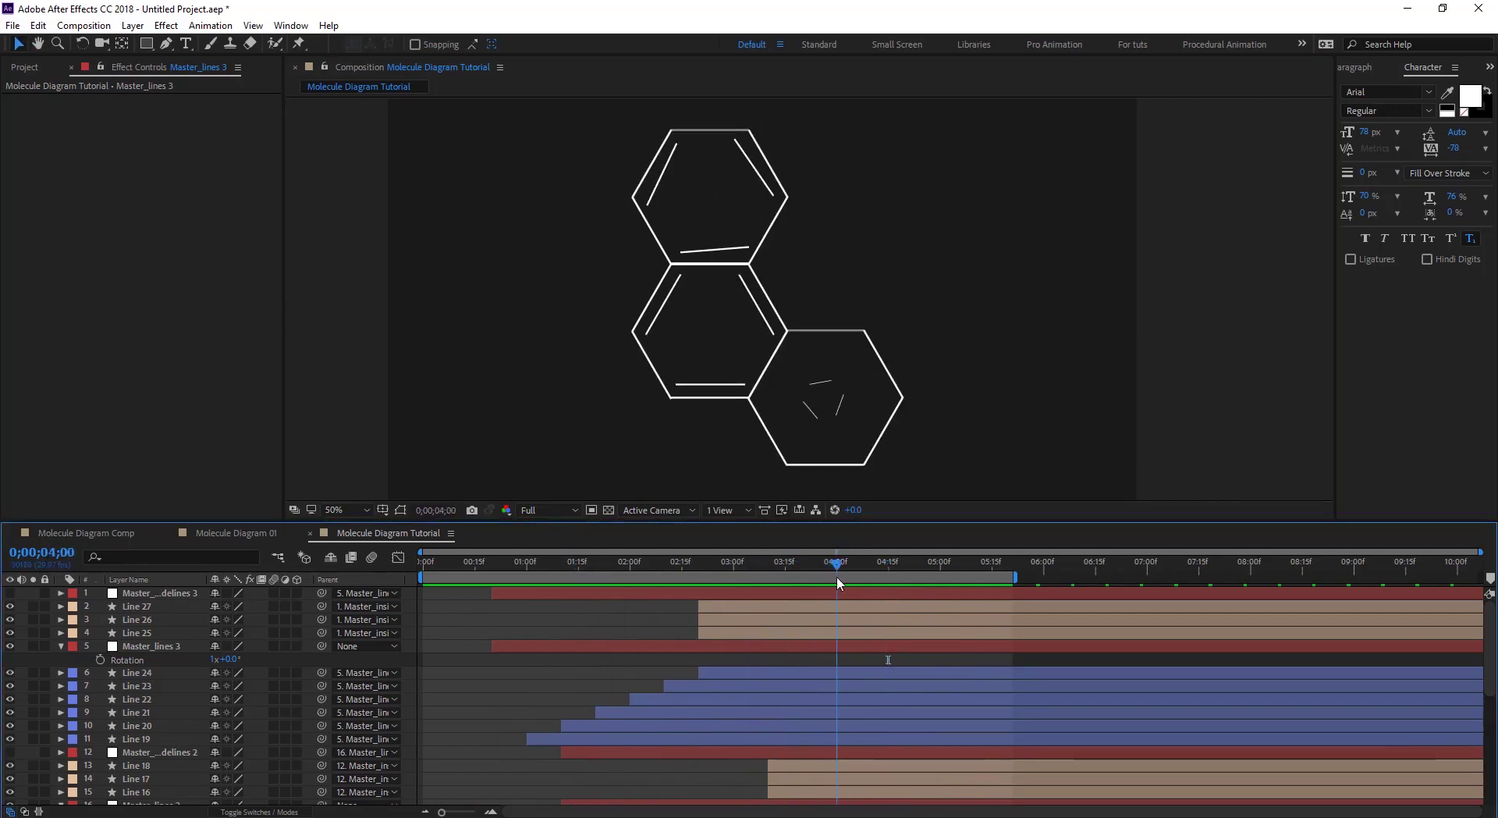
click(238, 533)
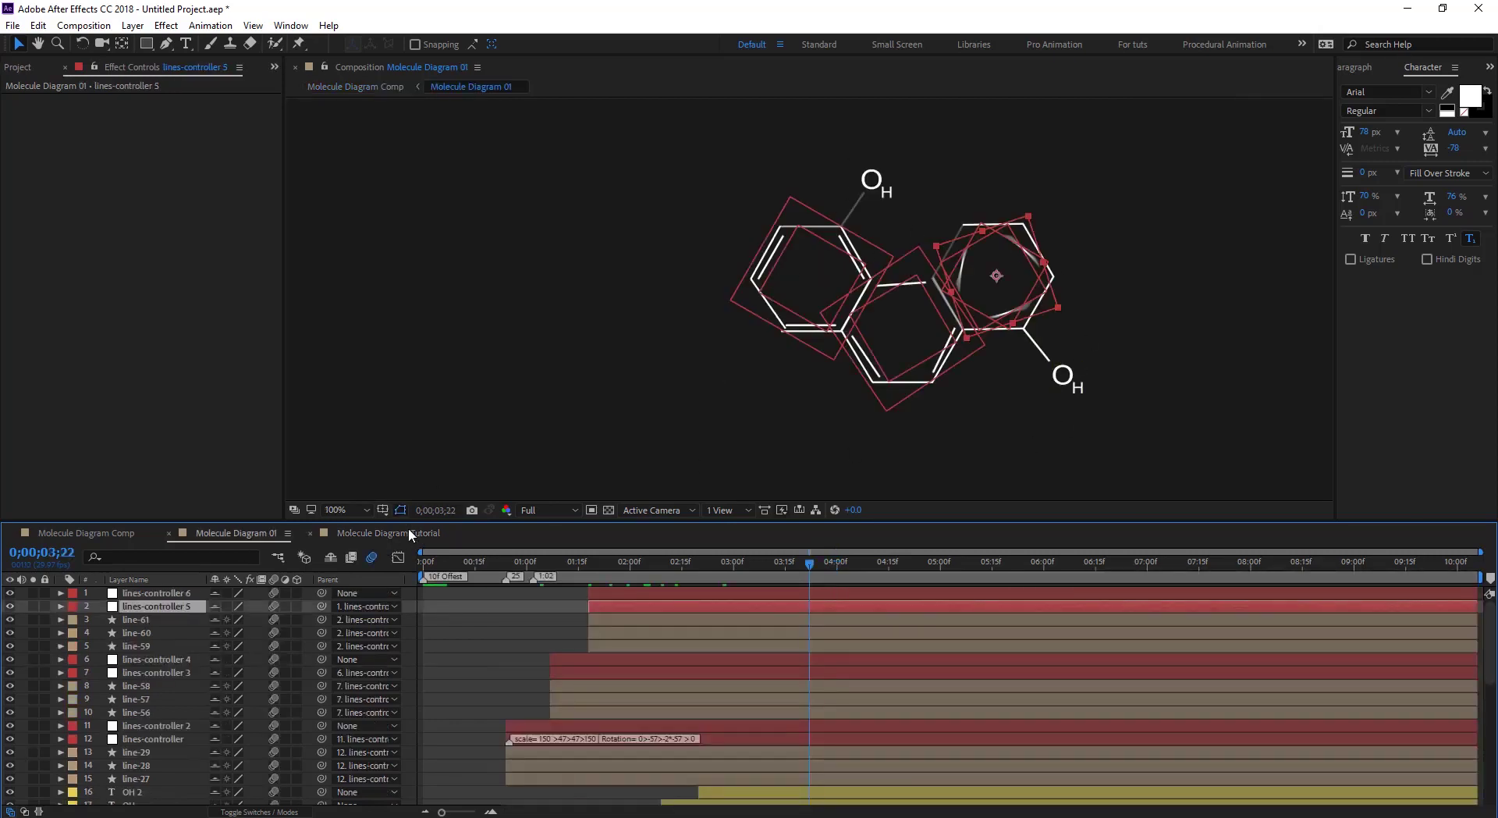
click(409, 530)
drag(842, 567, 888, 571)
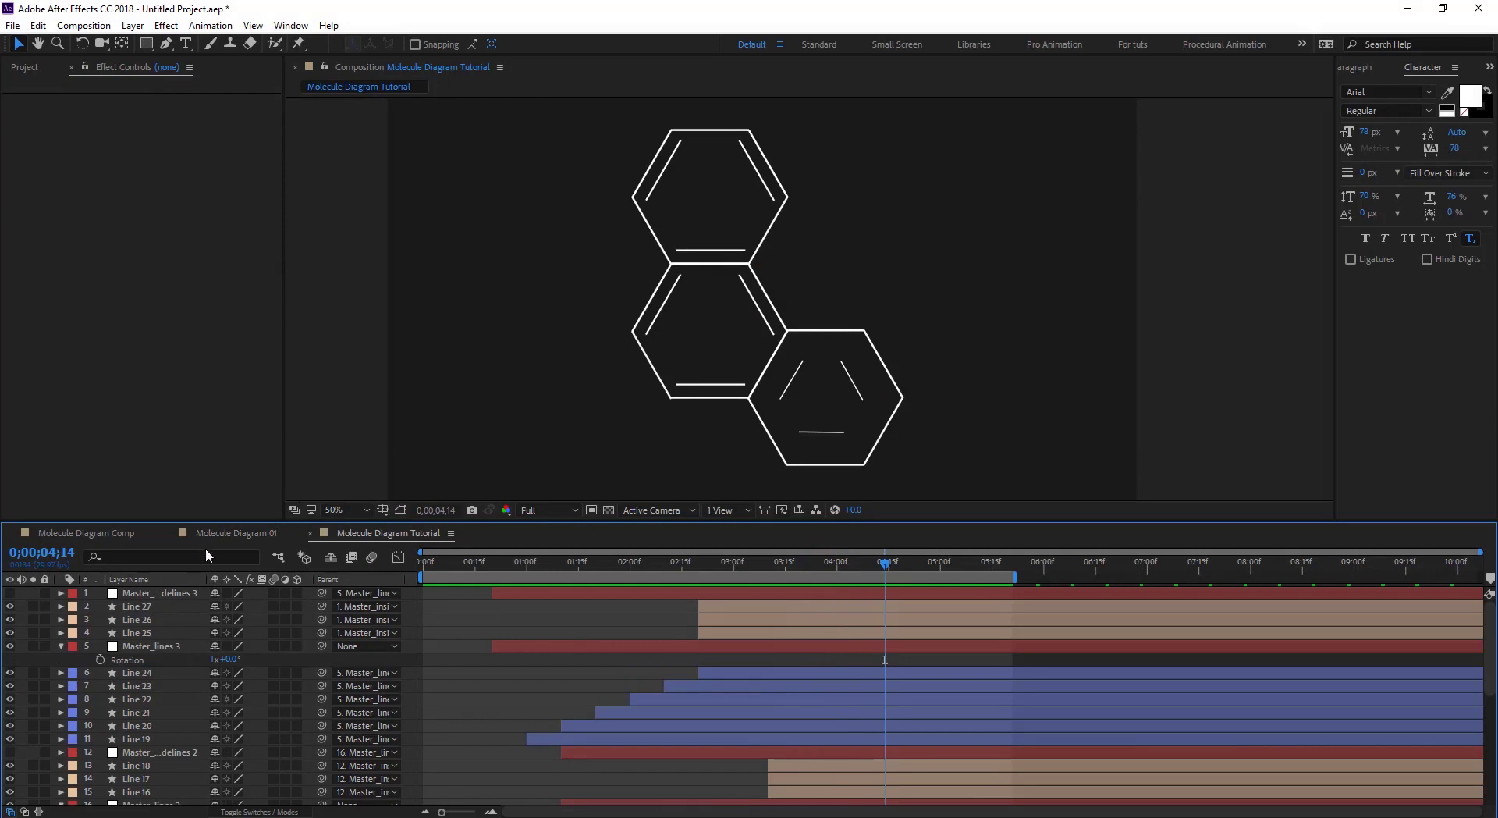
Duplicate Line 27, bring the copy to the top of the layer stack, and set its parent to None
click(129, 607)
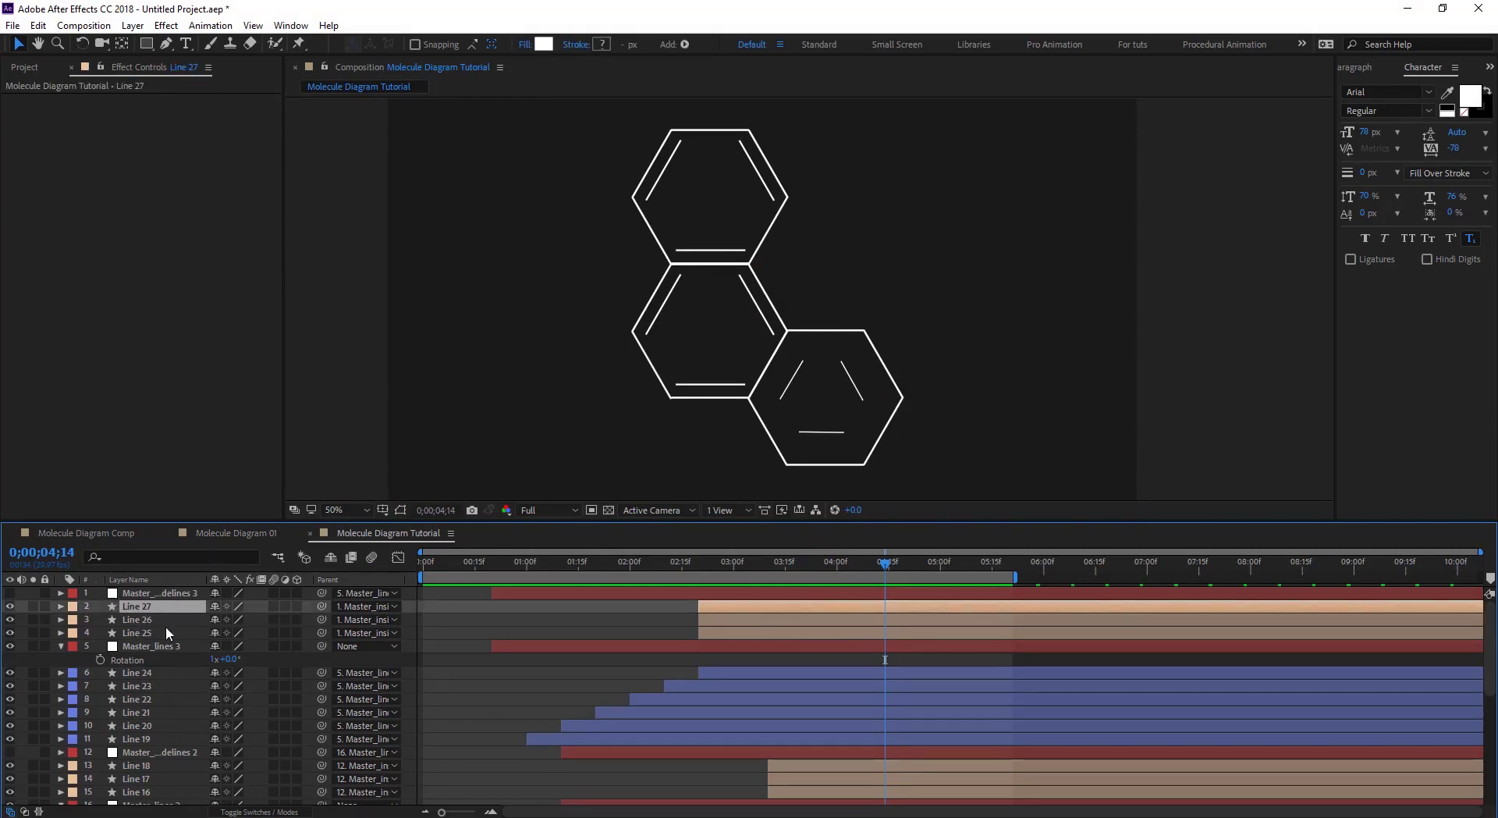
key(ctrl+d)
drag(157, 612, 160, 590)
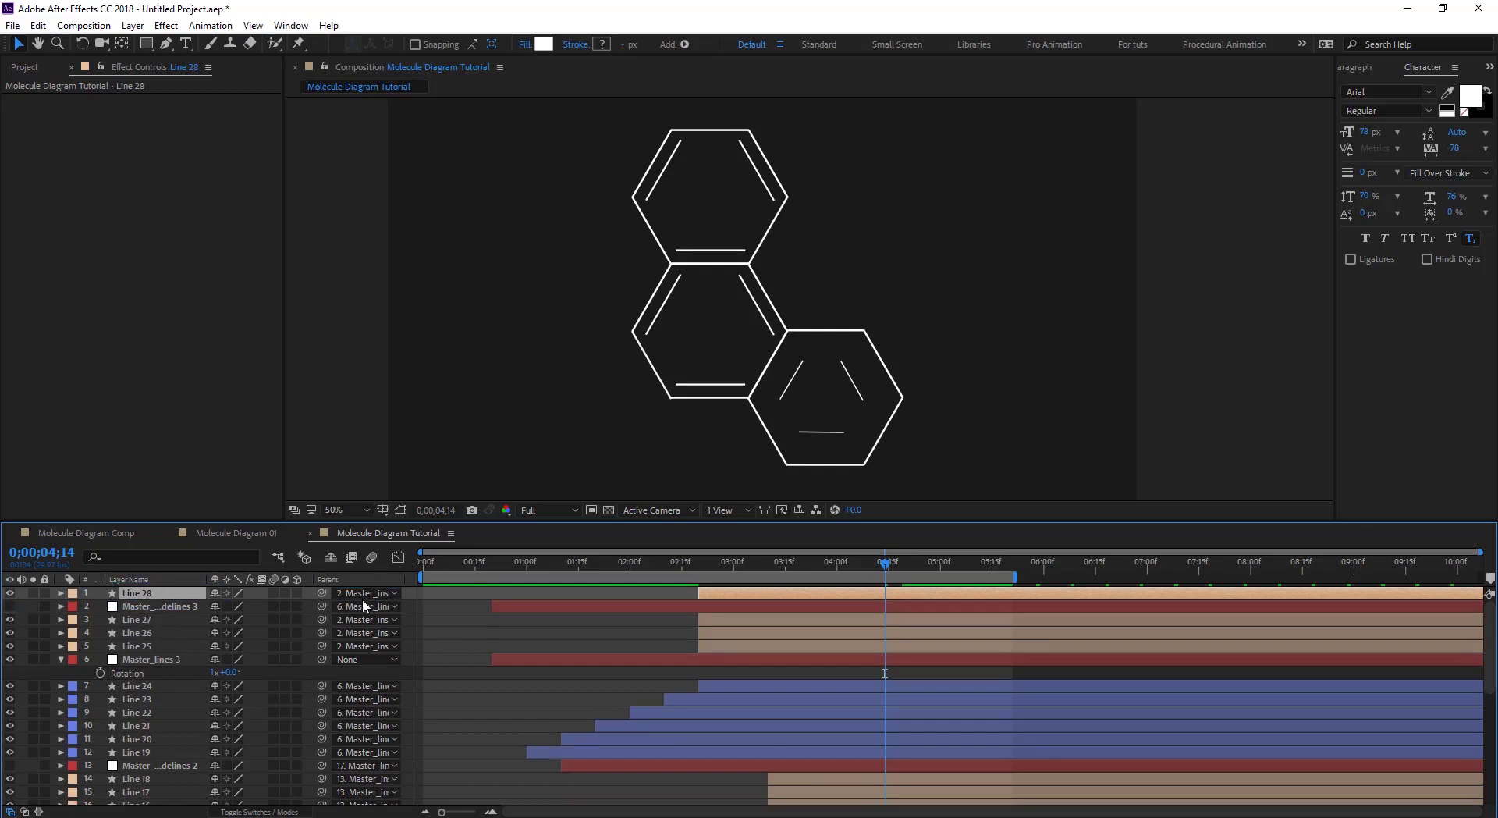
click(363, 591)
click(459, 223)
Show the layer controls in the viewer and move Line 28 out of the upper hexagon into the empty area left of the hexagons
click(400, 510)
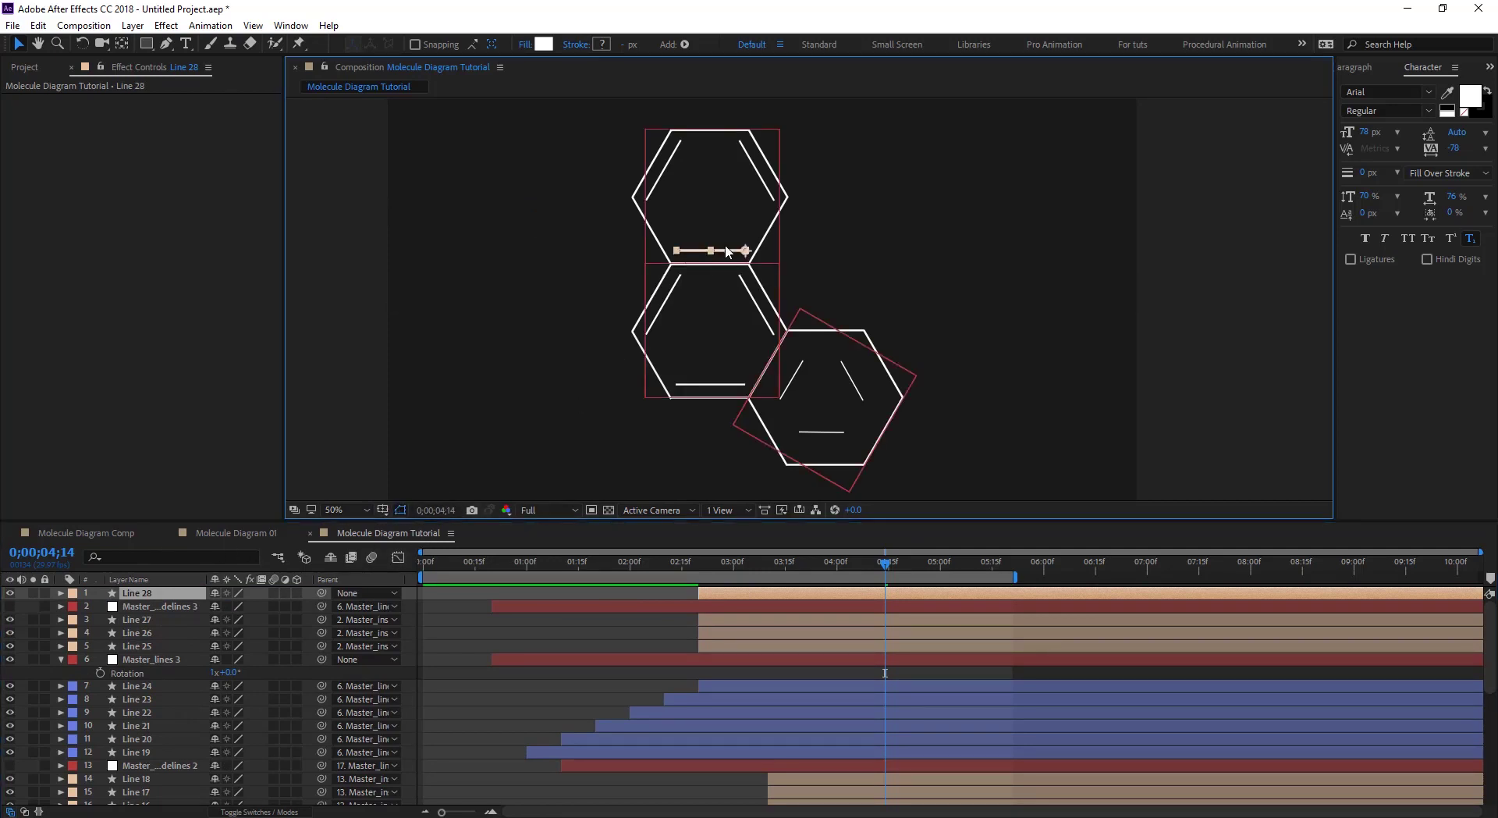
scroll(718, 253, up, 1)
drag(517, 262, 727, 346)
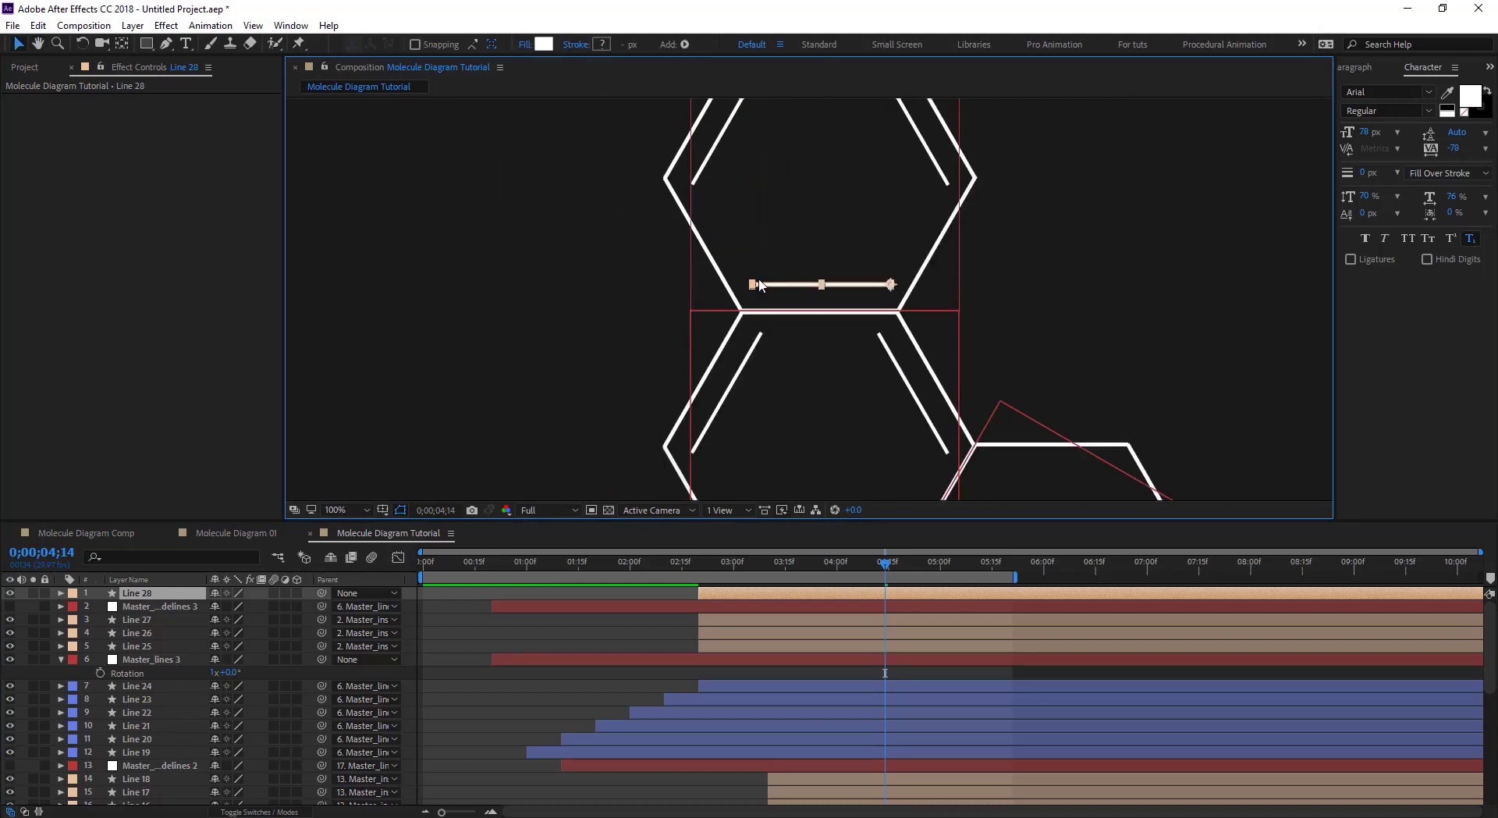
drag(770, 290, 490, 269)
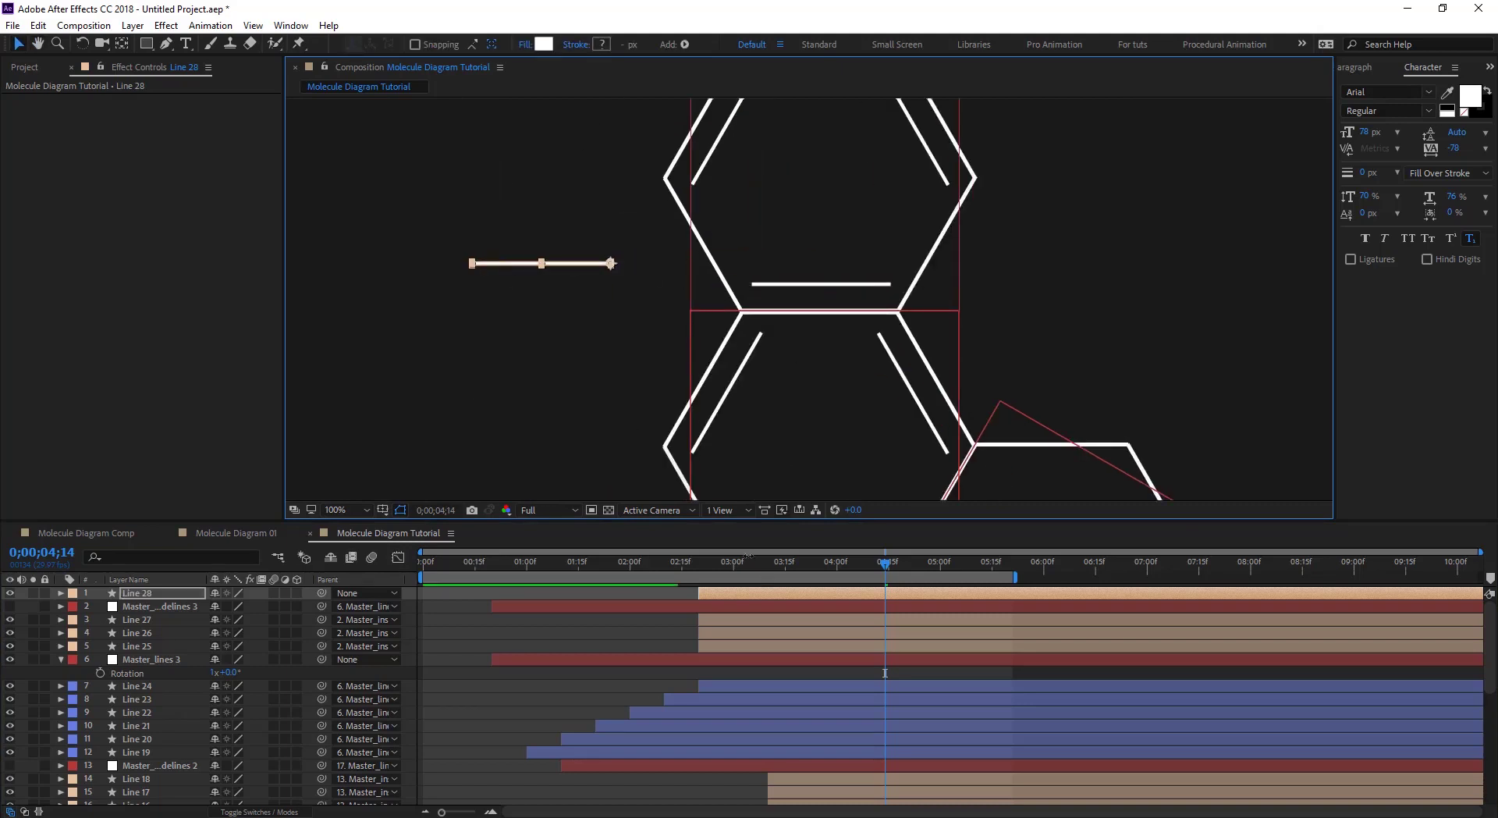
Go to 0;00;00;22 and shift Line 28 in time so that it starts at that frame
drag(651, 572, 593, 584)
drag(778, 337, 708, 238)
drag(592, 570, 501, 578)
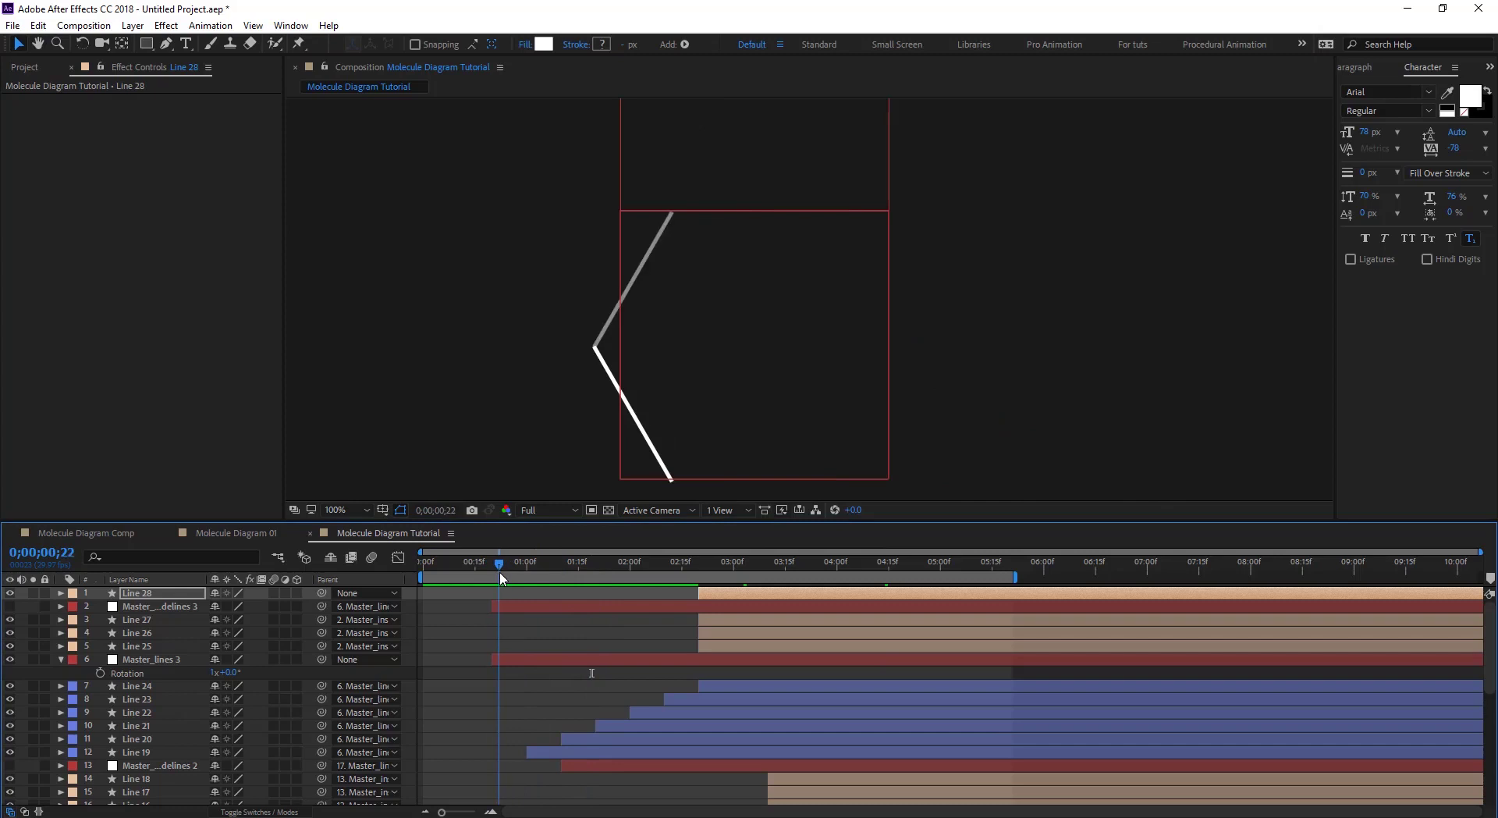
click(589, 350)
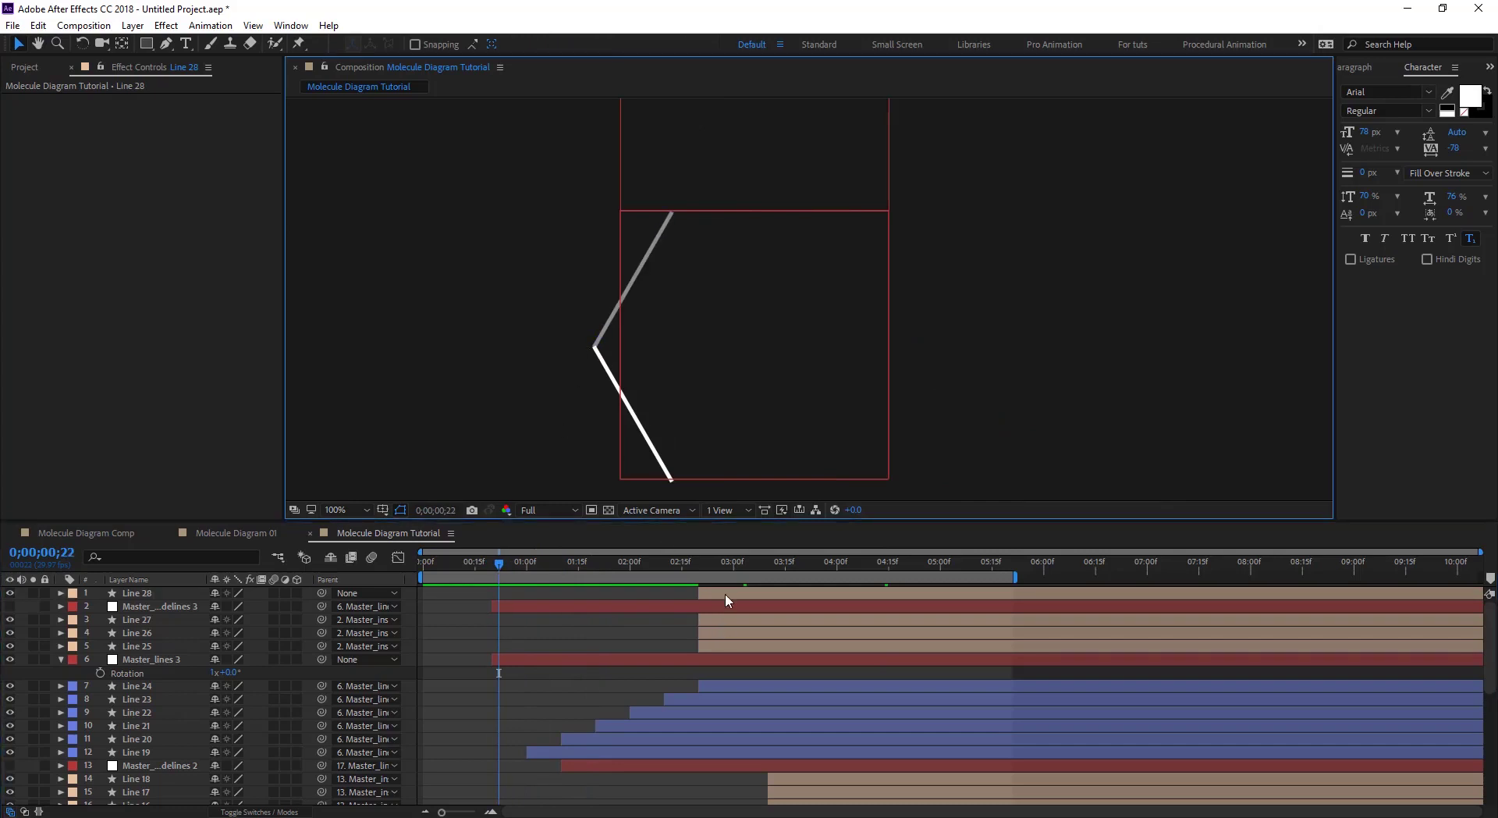
drag(725, 593, 534, 594)
Position Line 28 horizontally with its right end on the left vertex of the first hexagon
drag(525, 168, 575, 355)
scroll(573, 349, up, 4)
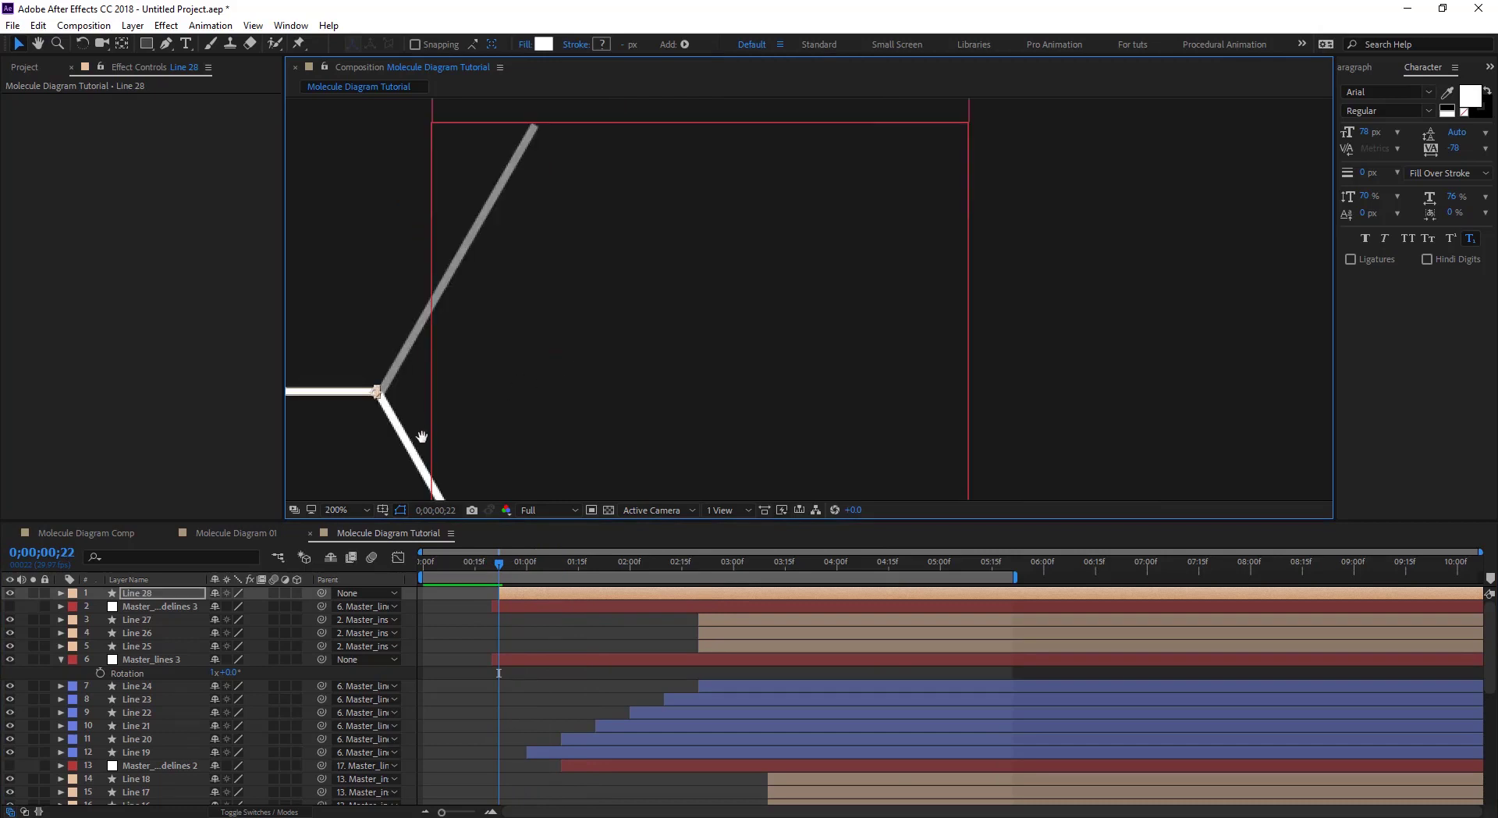
drag(703, 355, 719, 361)
click(673, 315)
scroll(673, 315, down, 1)
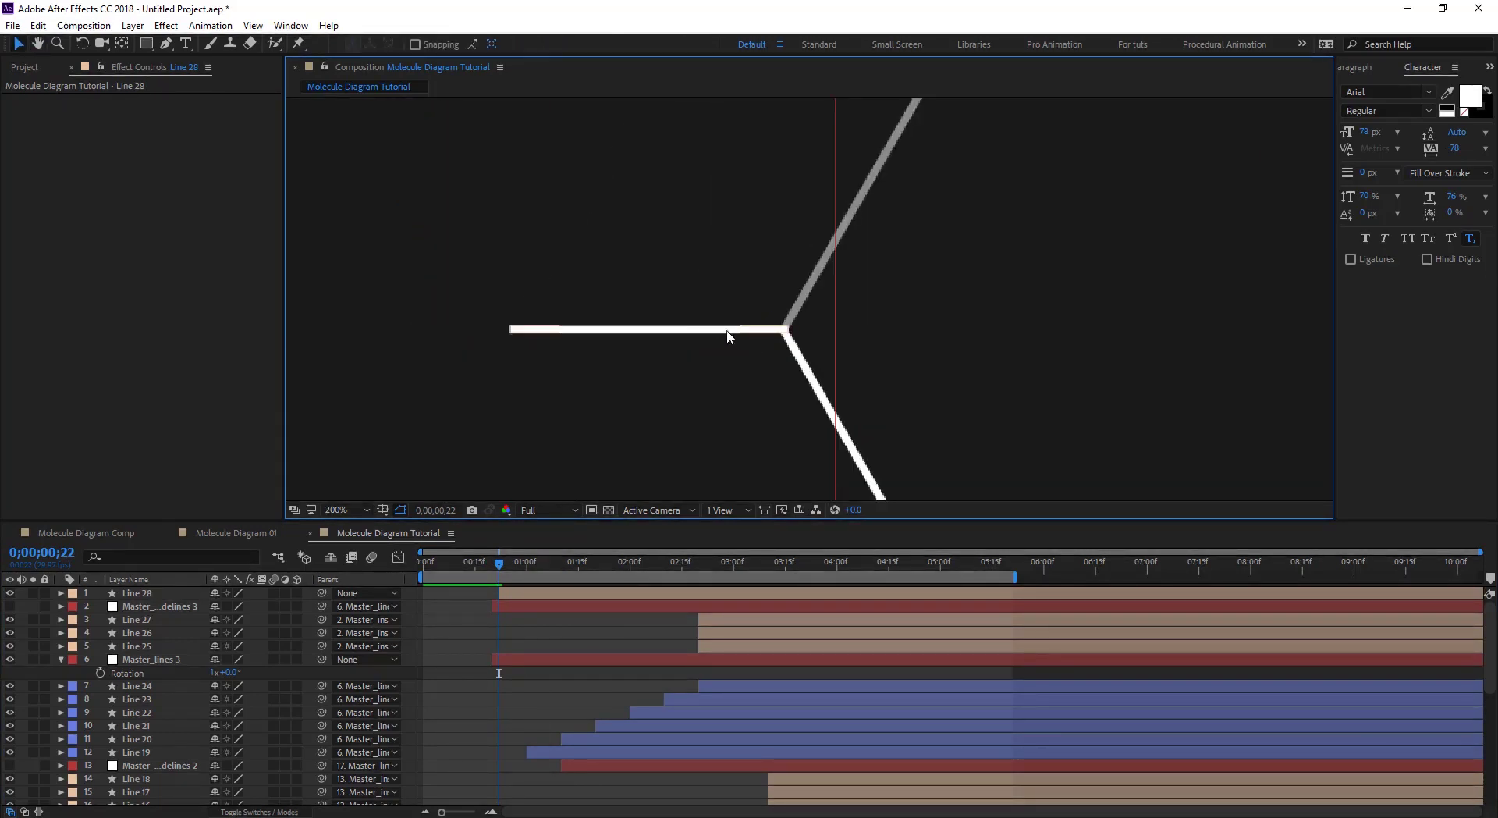
Start a rotation keyframe on Line 28 at 0;00;00;22 and set it to -2x-120.0° so the line overlaps the hexagon's lower-left edge
click(703, 329)
key(ctrl+v)
key(r)
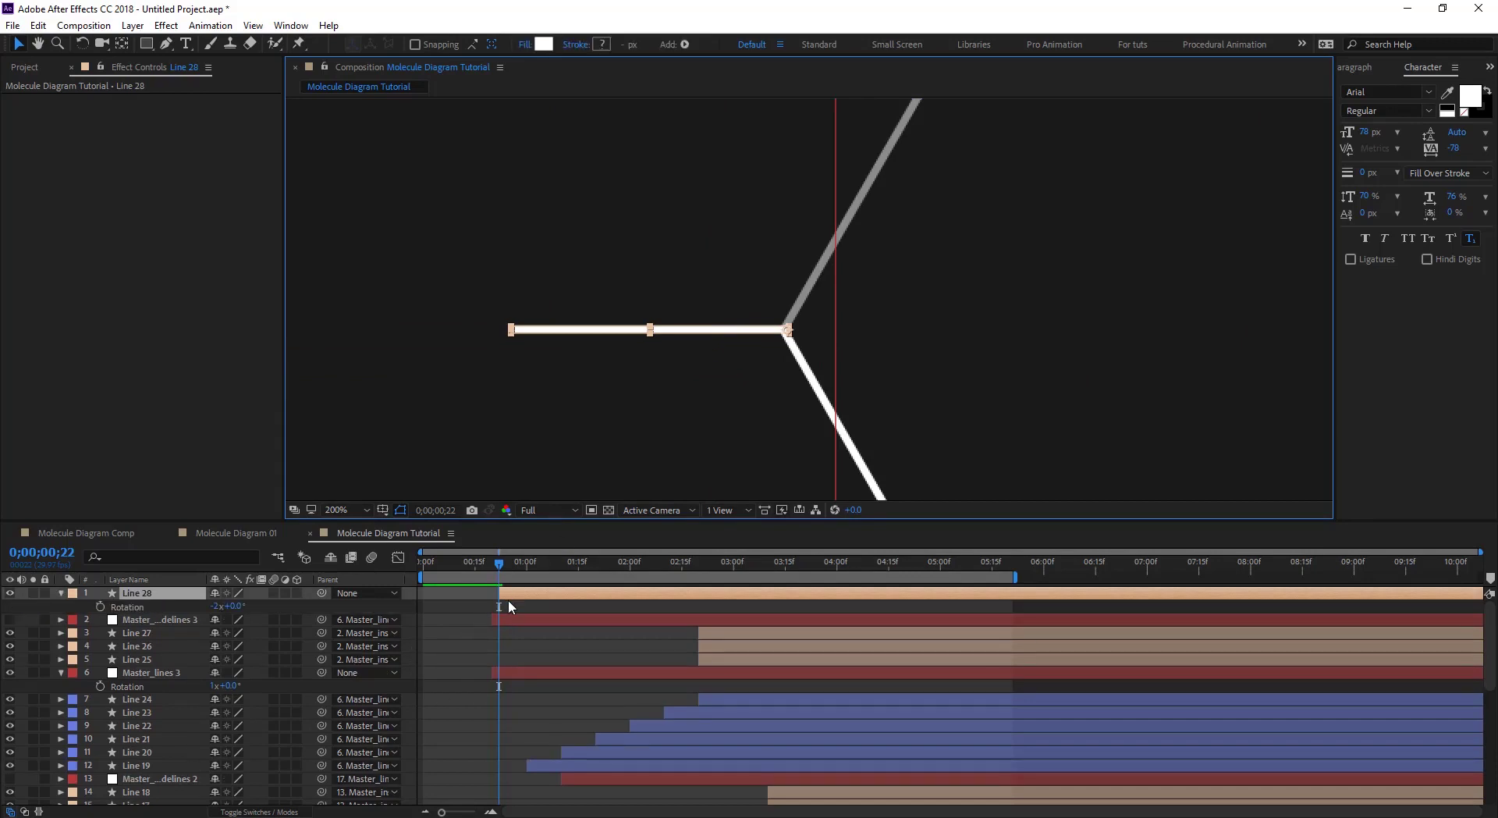
click(100, 607)
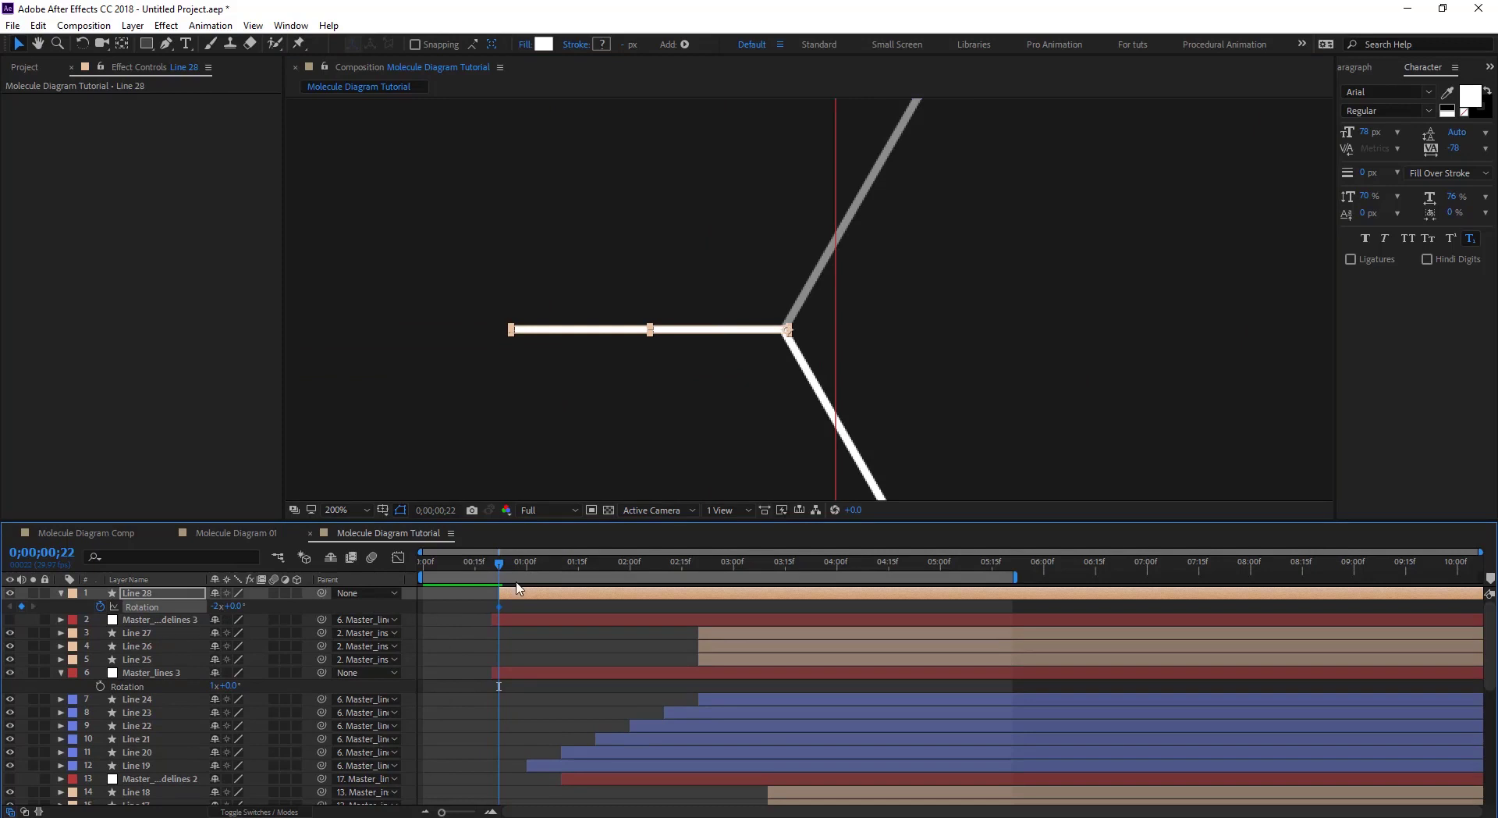
scroll(617, 390, down, 1)
scroll(598, 367, up, 1)
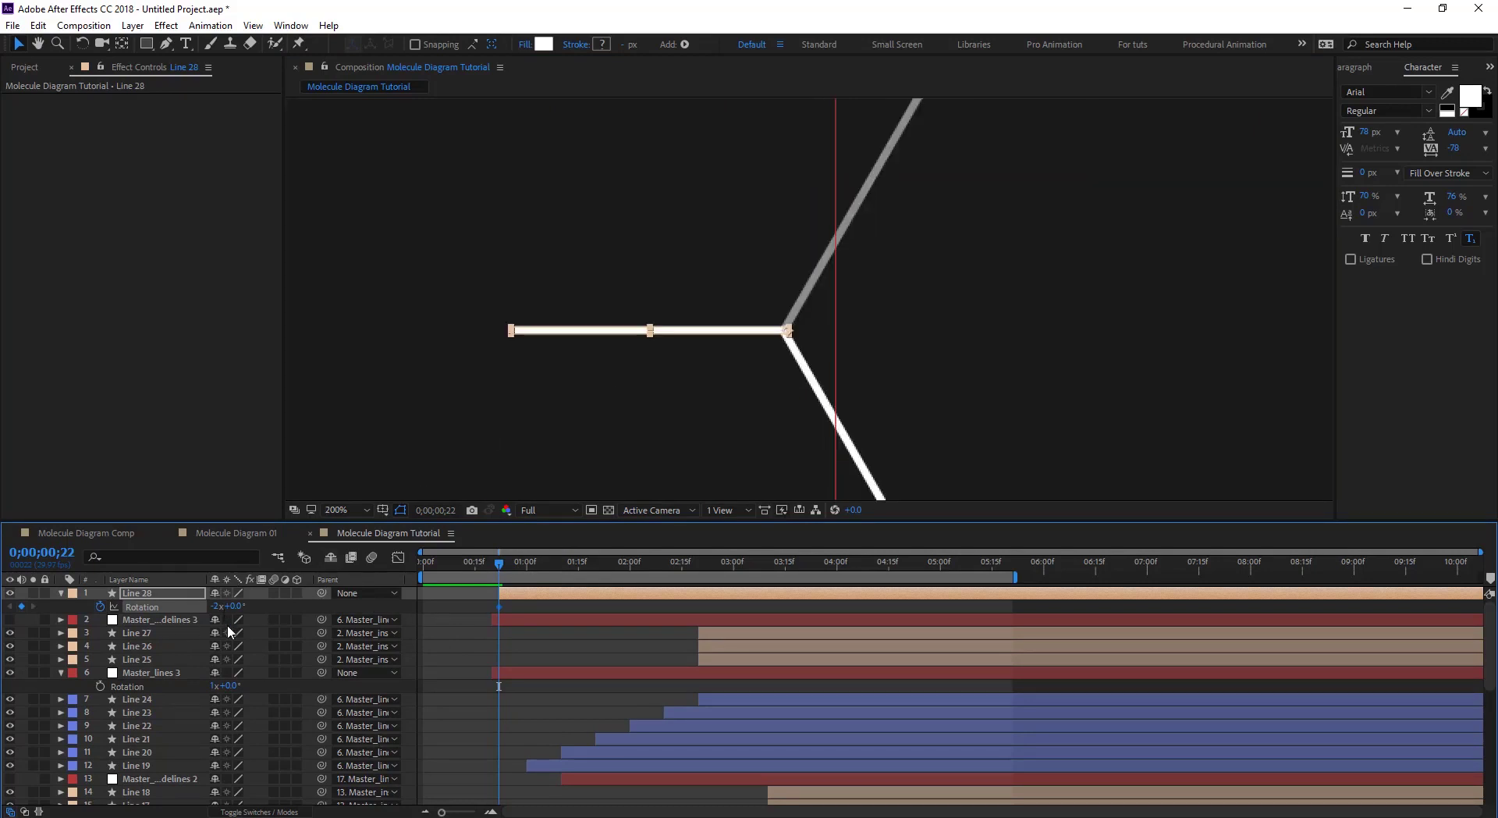
drag(234, 606, 144, 607)
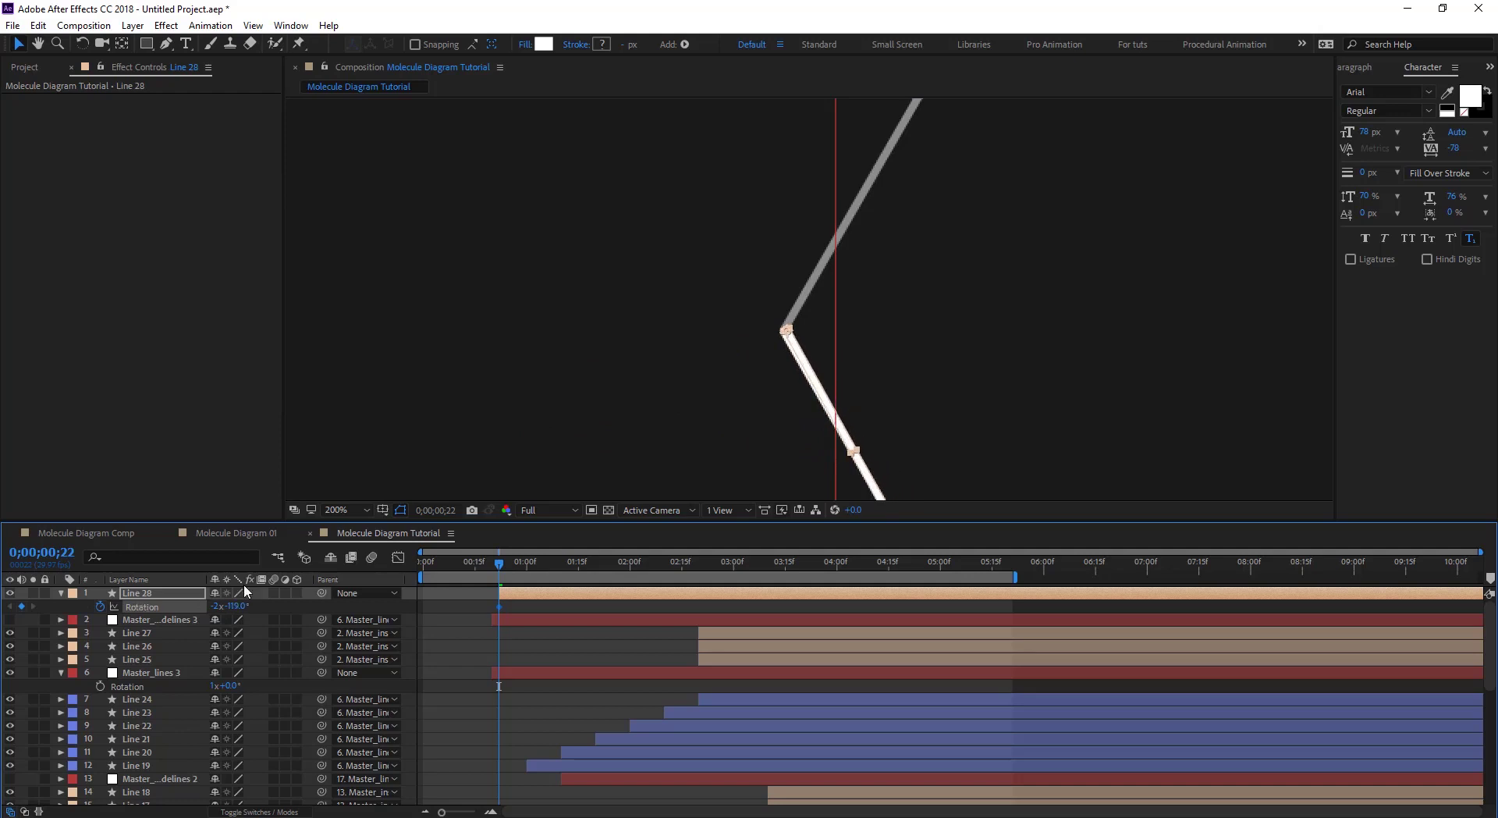
scroll(588, 244, down, 2)
scroll(568, 324, up, 4)
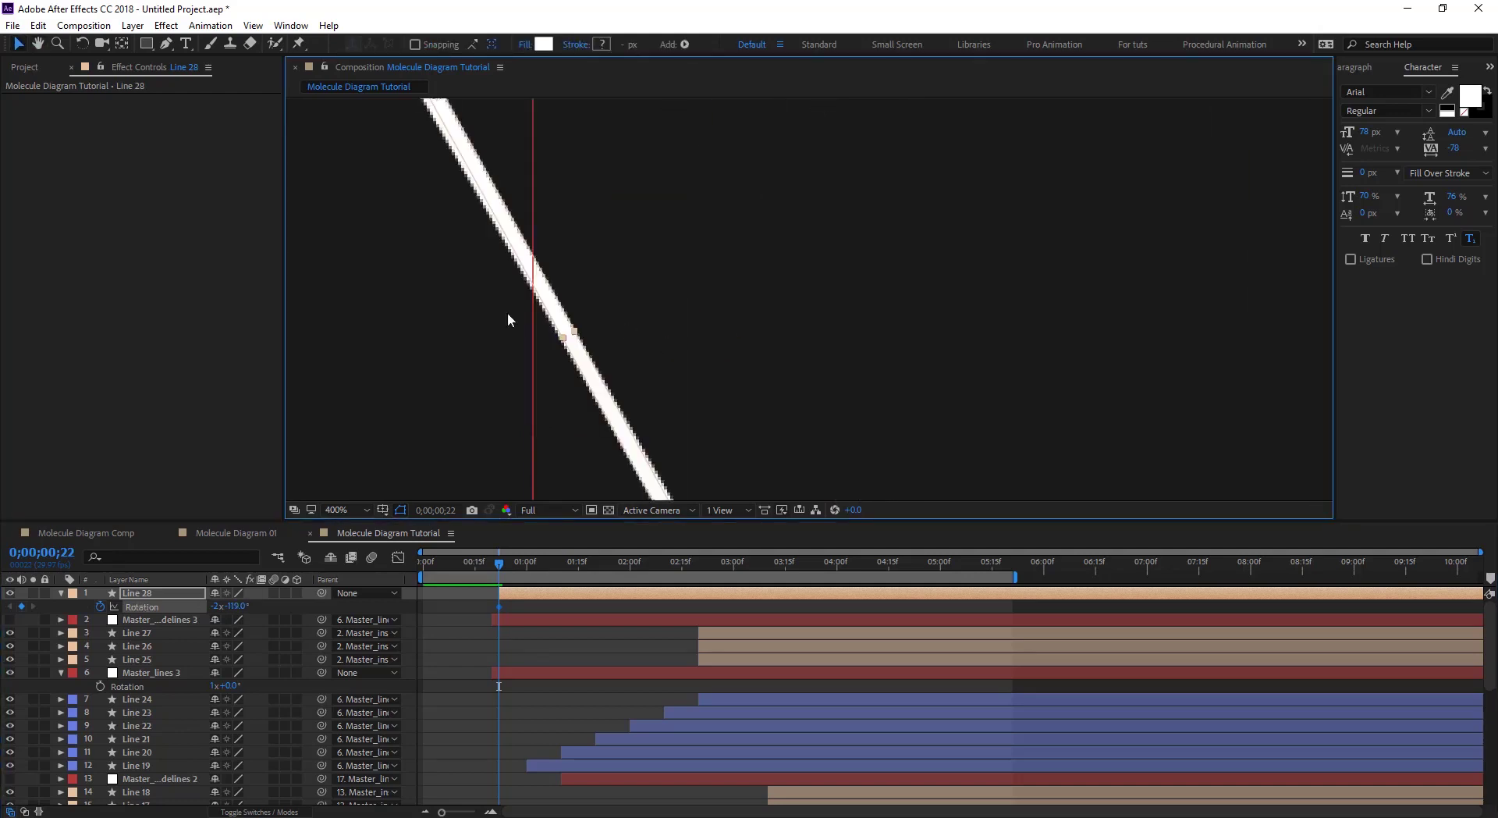
drag(481, 312, 499, 248)
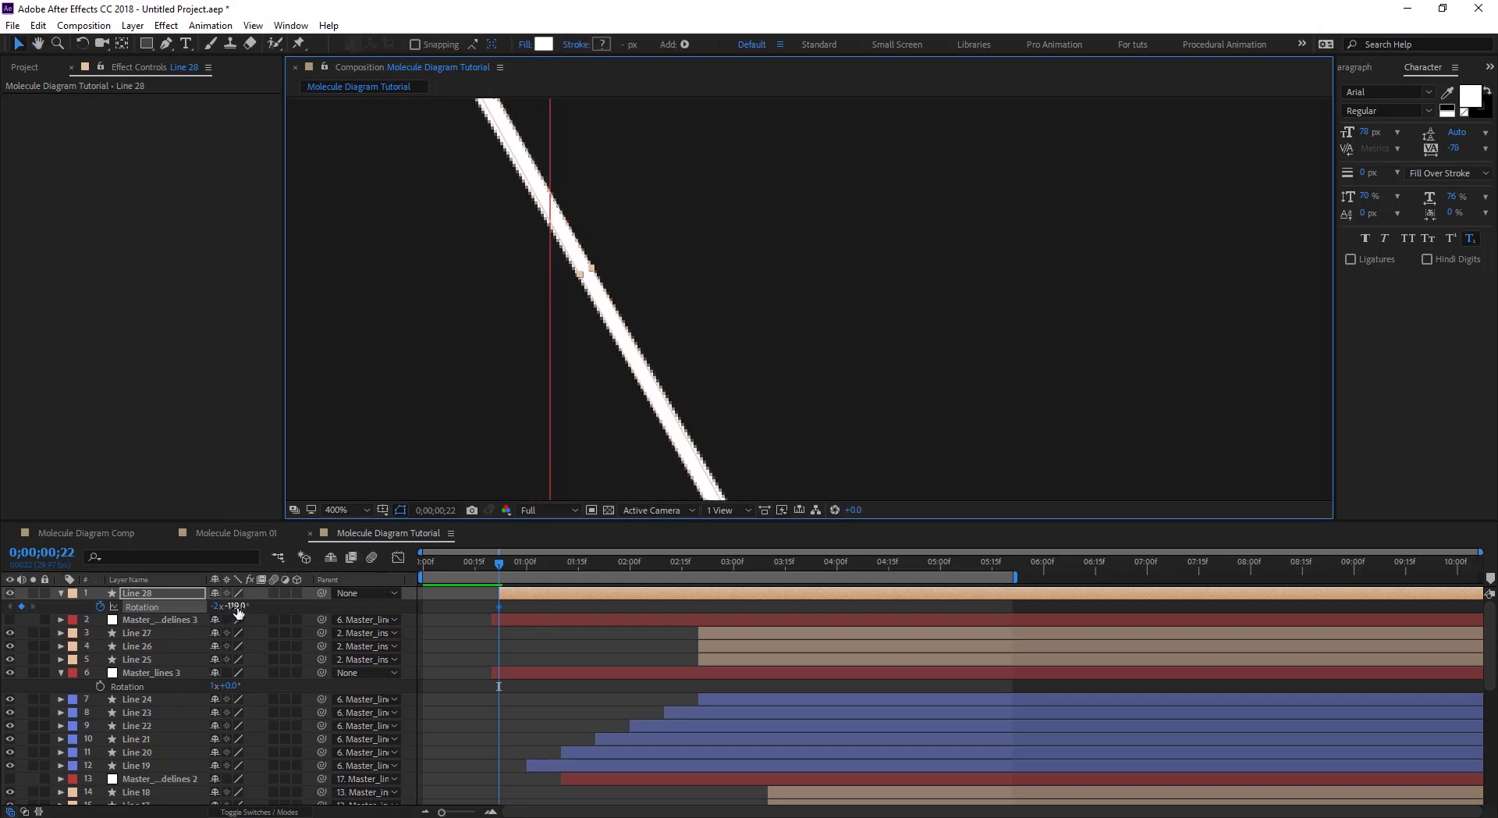
drag(240, 609, 235, 609)
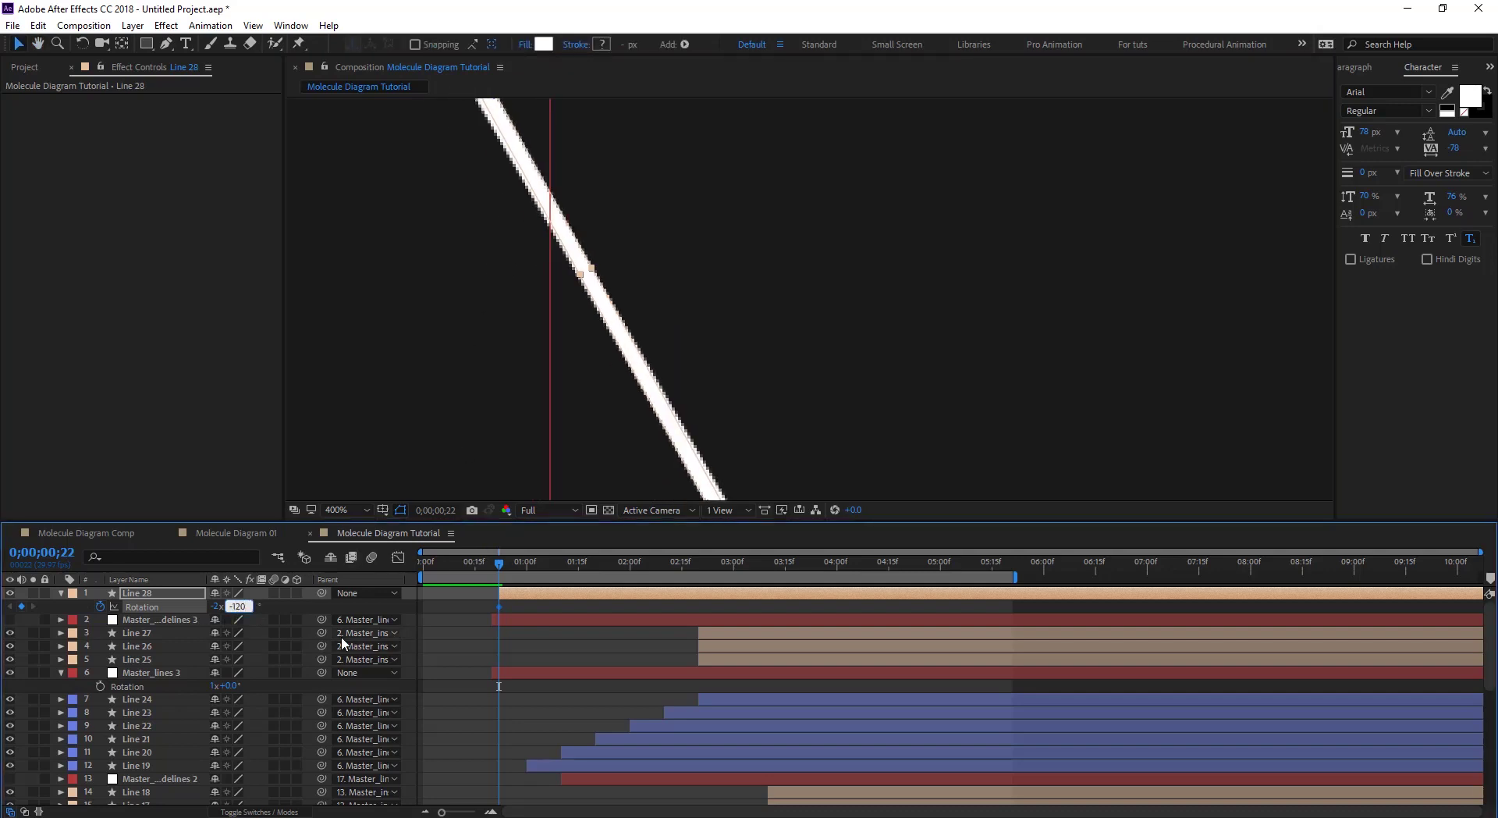
drag(612, 284, 694, 408)
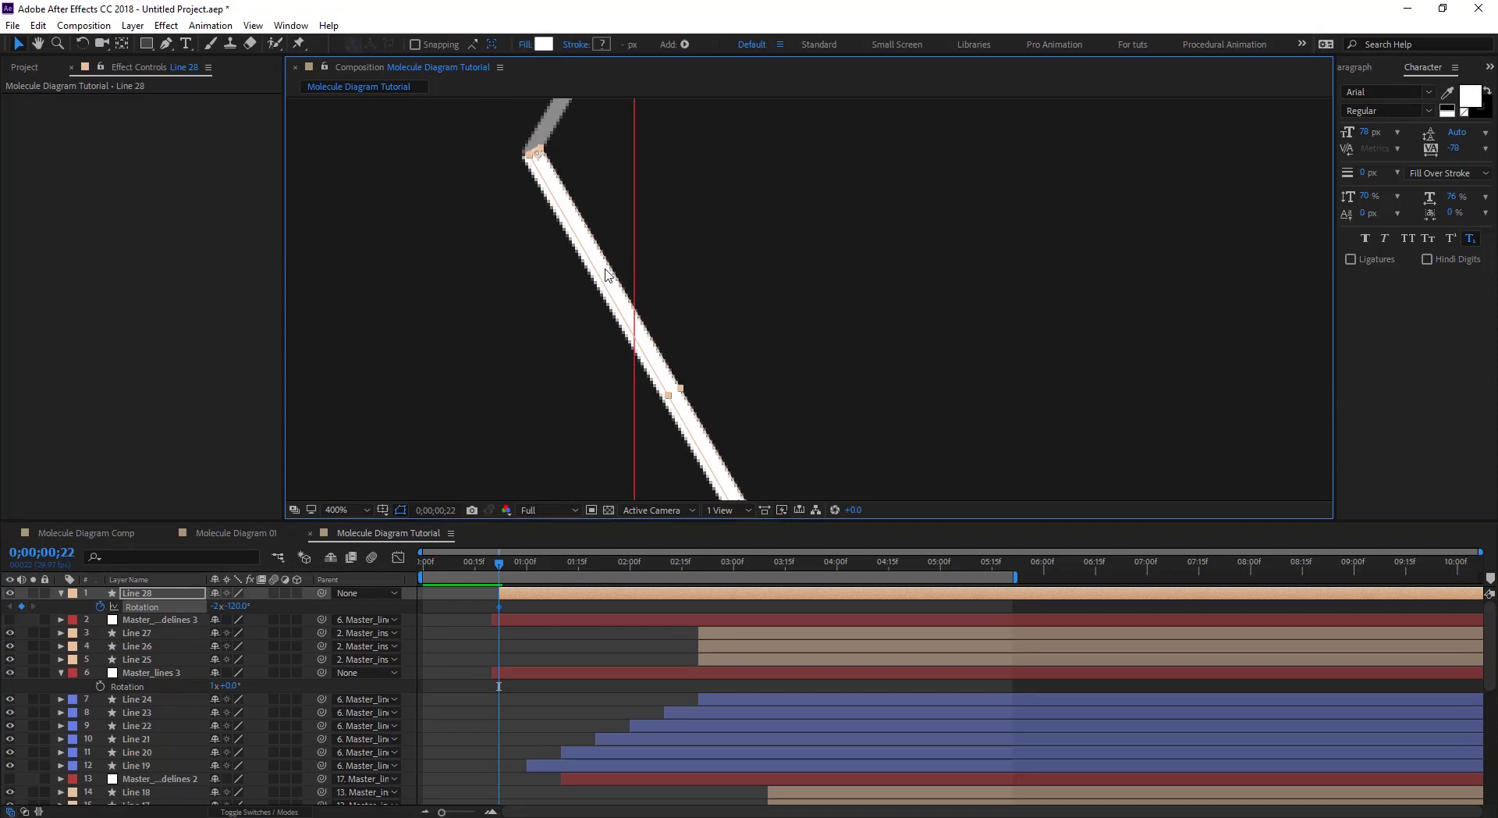
Slide Line 28 a few frames earlier, and set its rotation to -2x+0.0° at 0;00;00;22 as a second keyframe
key(comma)
key(h)
drag(590, 257, 749, 275)
key(v)
drag(533, 599, 511, 599)
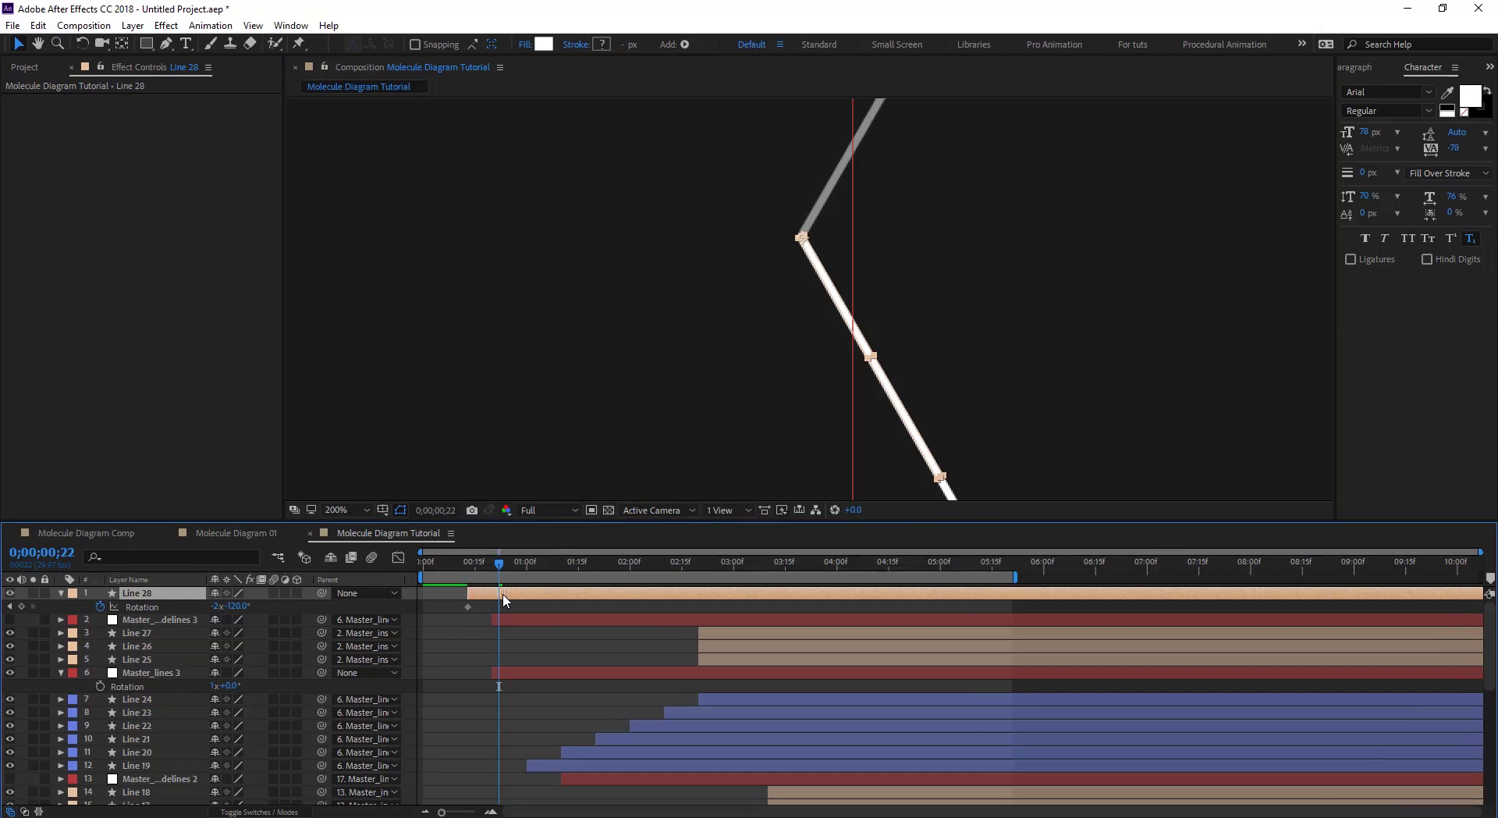
click(237, 607)
text(0)
key(Return)
Shift Line 28 slightly so it starts at 0;00;00;16, and add a rotation keyframe of -3x+0.0° at 0;00;01;08
drag(501, 565, 529, 597)
drag(461, 564, 554, 585)
key(Page_Down)
mouse_move(238, 611)
mouse_down()
mouse_move(198, 608)
mouse_move(222, 611)
mouse_up()
text(0)
key(Return)
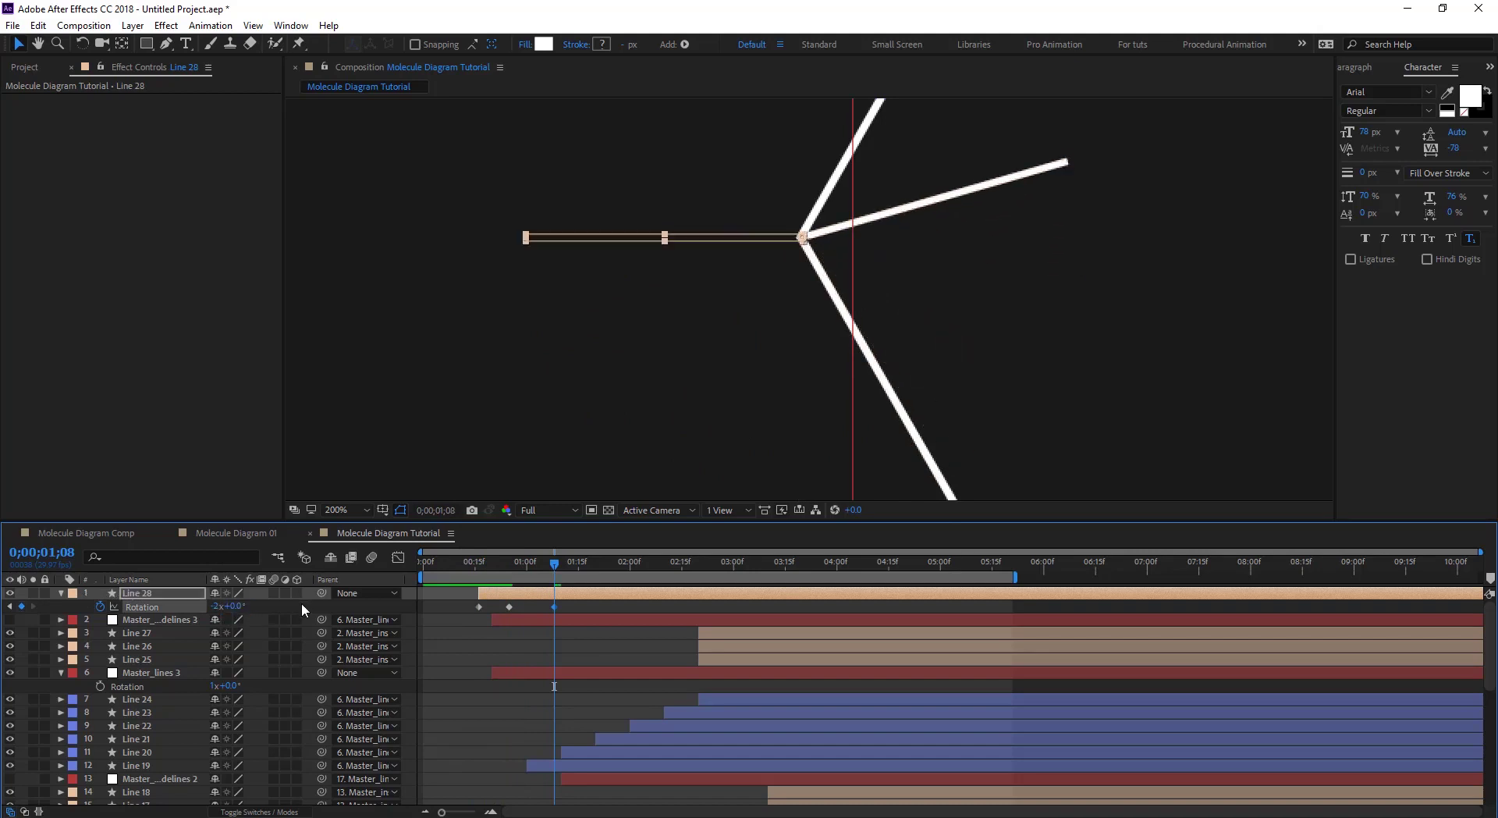
click(216, 607)
text(-3)
key(Return)
drag(559, 572, 575, 597)
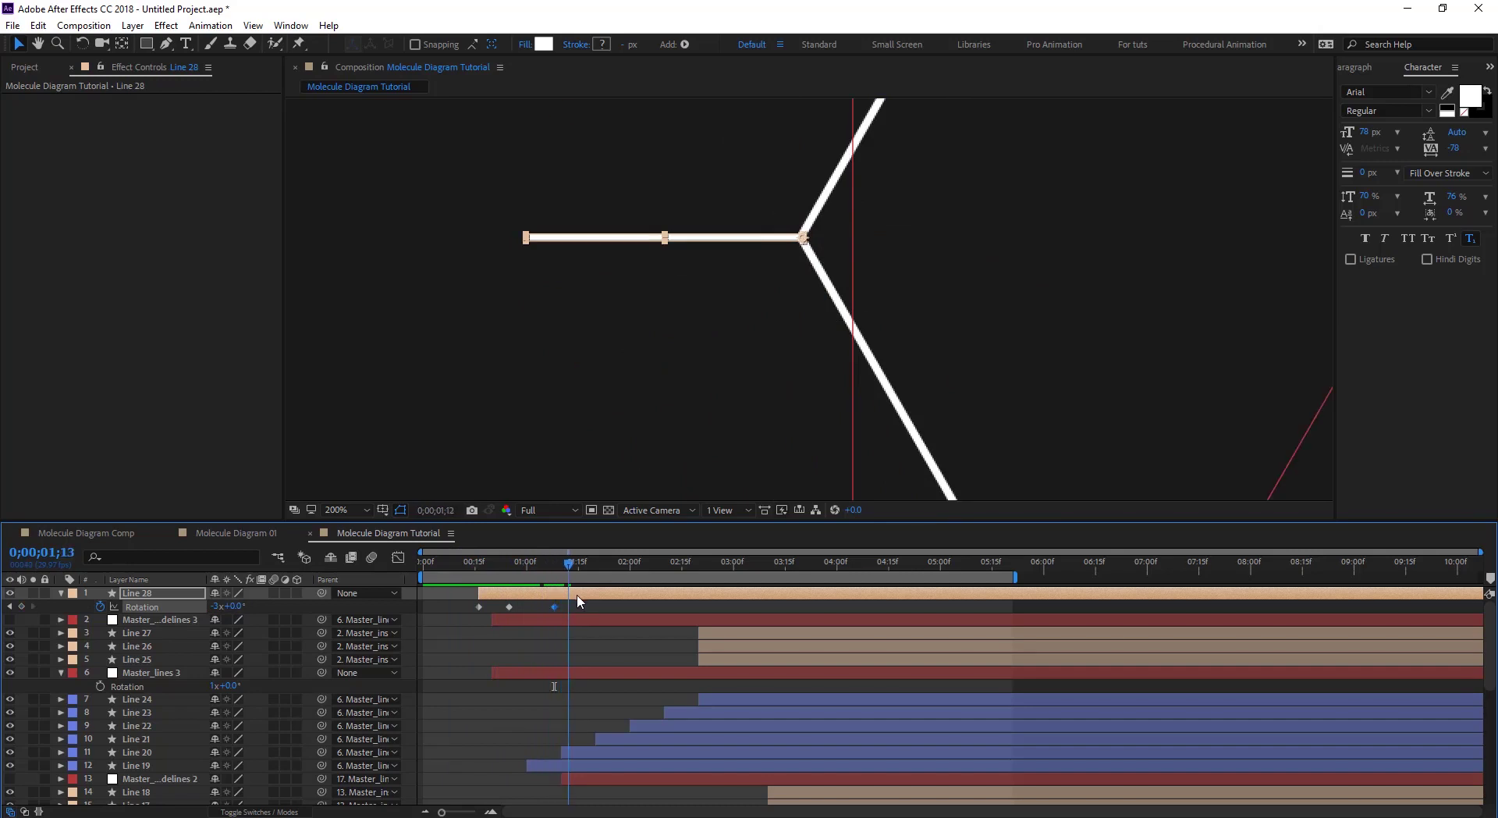
Apply Easy Ease to all three rotation keyframes of Line 28 and preview its motion
drag(456, 612, 556, 602)
key(F9)
click(474, 569)
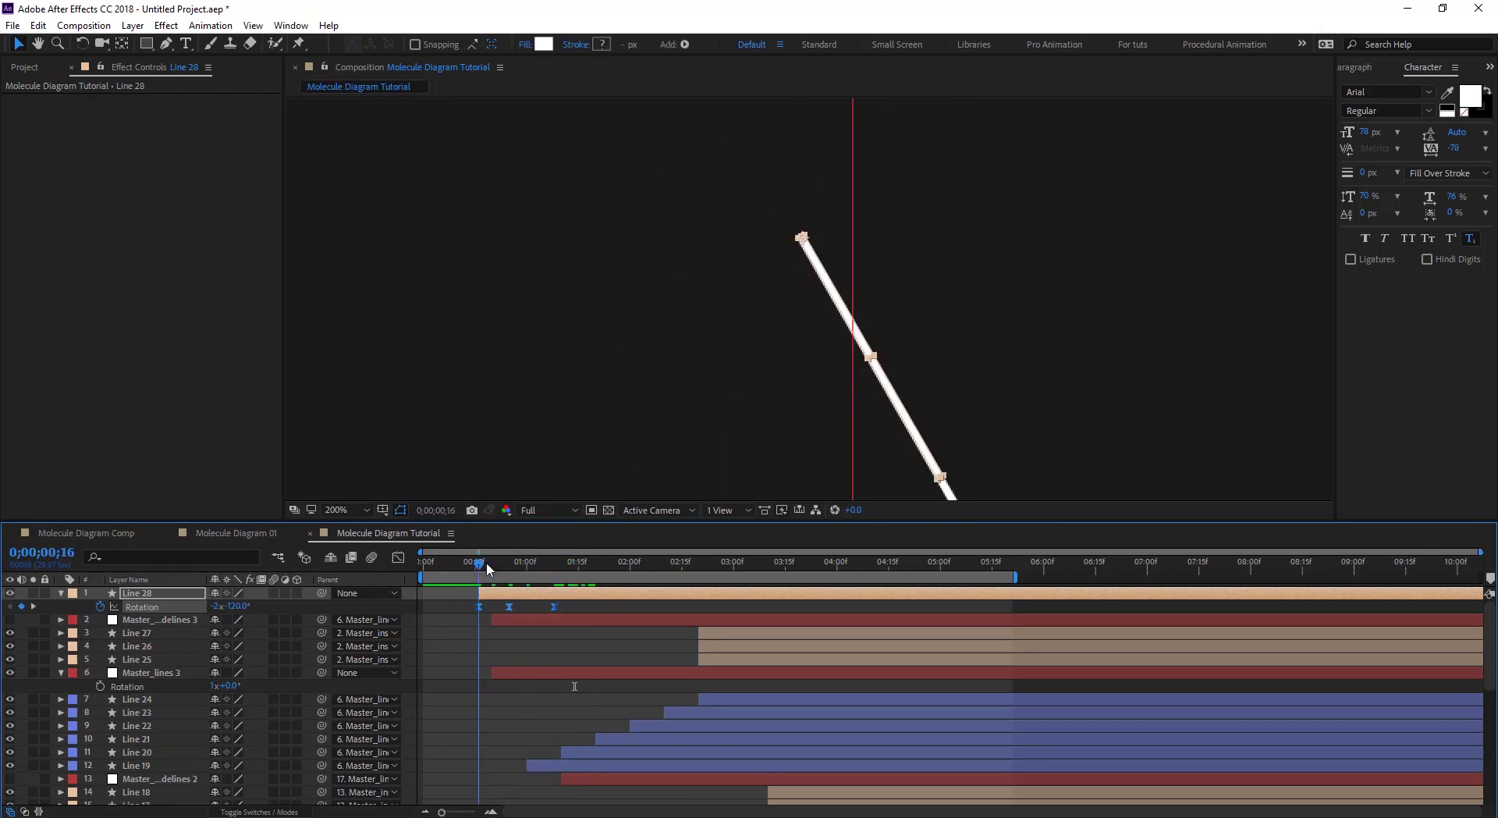
drag(478, 568, 511, 574)
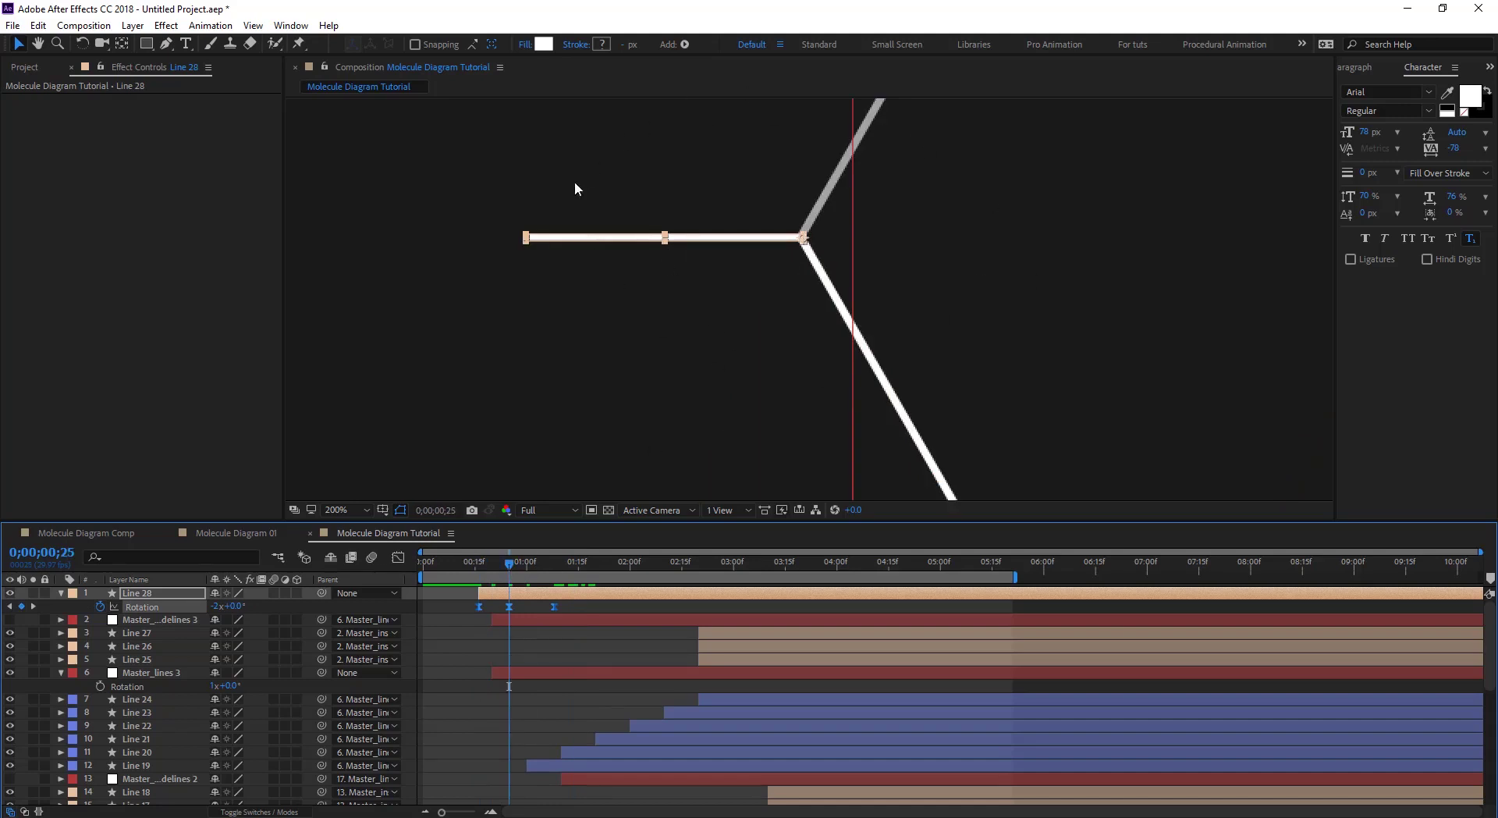
click(459, 569)
key(space)
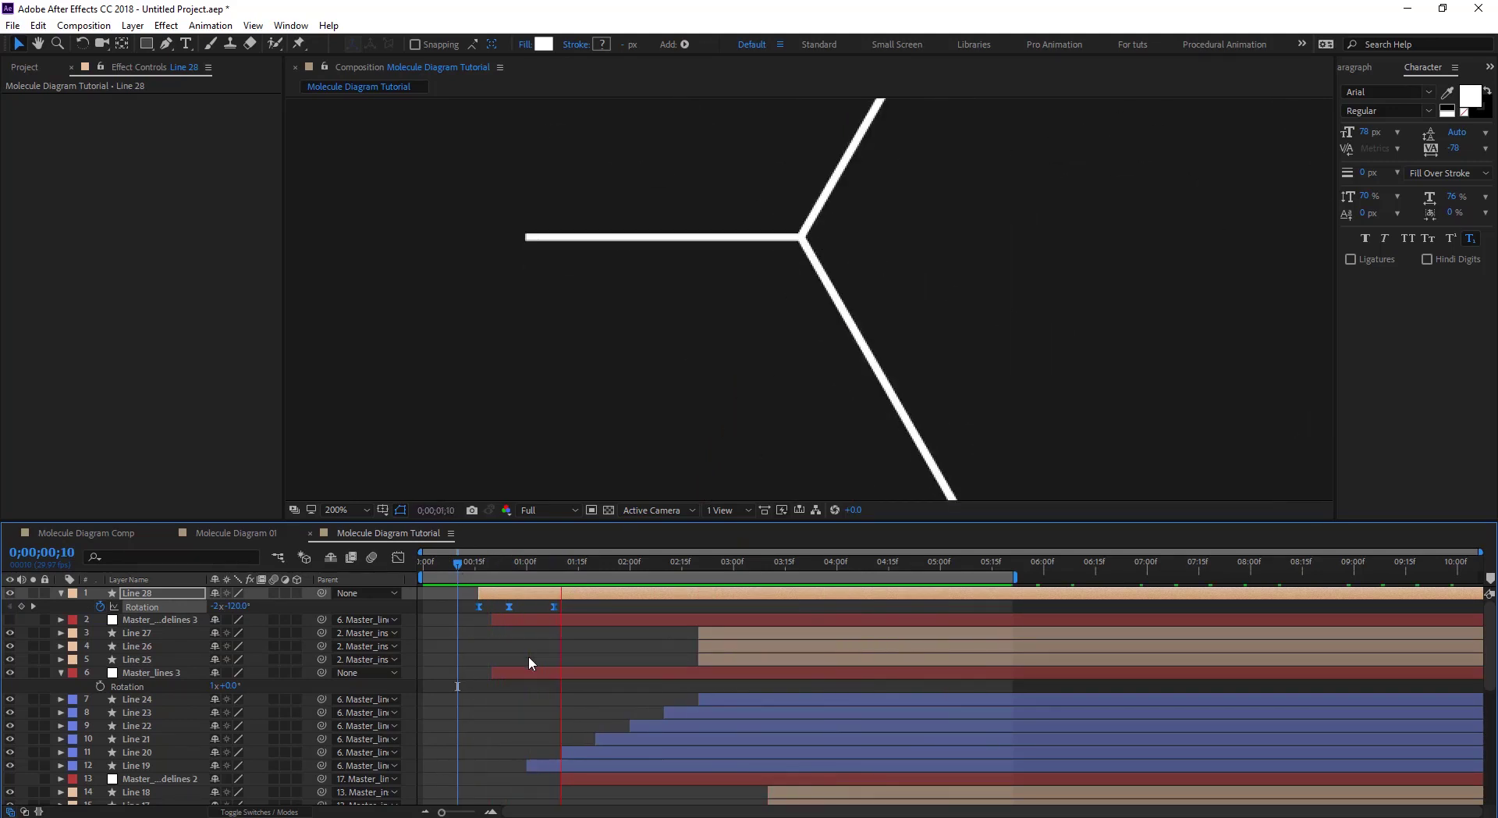
Adjust the easing curve of Line 28's last rotation keyframe in the Graph Editor, and return to the layer bars
key(shift+F3)
drag(611, 623, 539, 665)
click(538, 657)
click(553, 663)
click(398, 557)
click(685, 695)
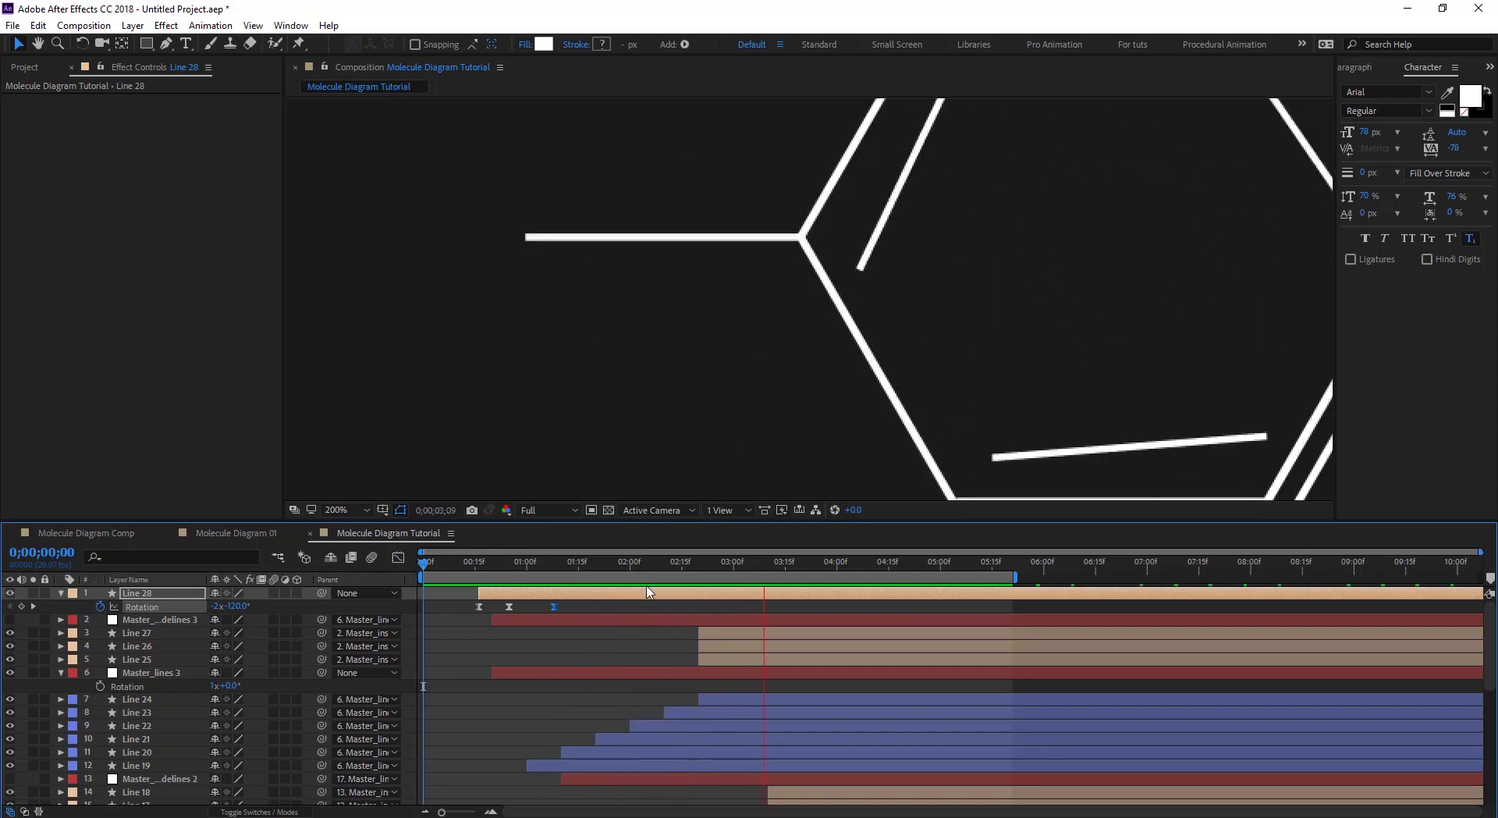
End the work area at 0;00;02;10 and preview the Line 28 animation
click(664, 565)
key(space)
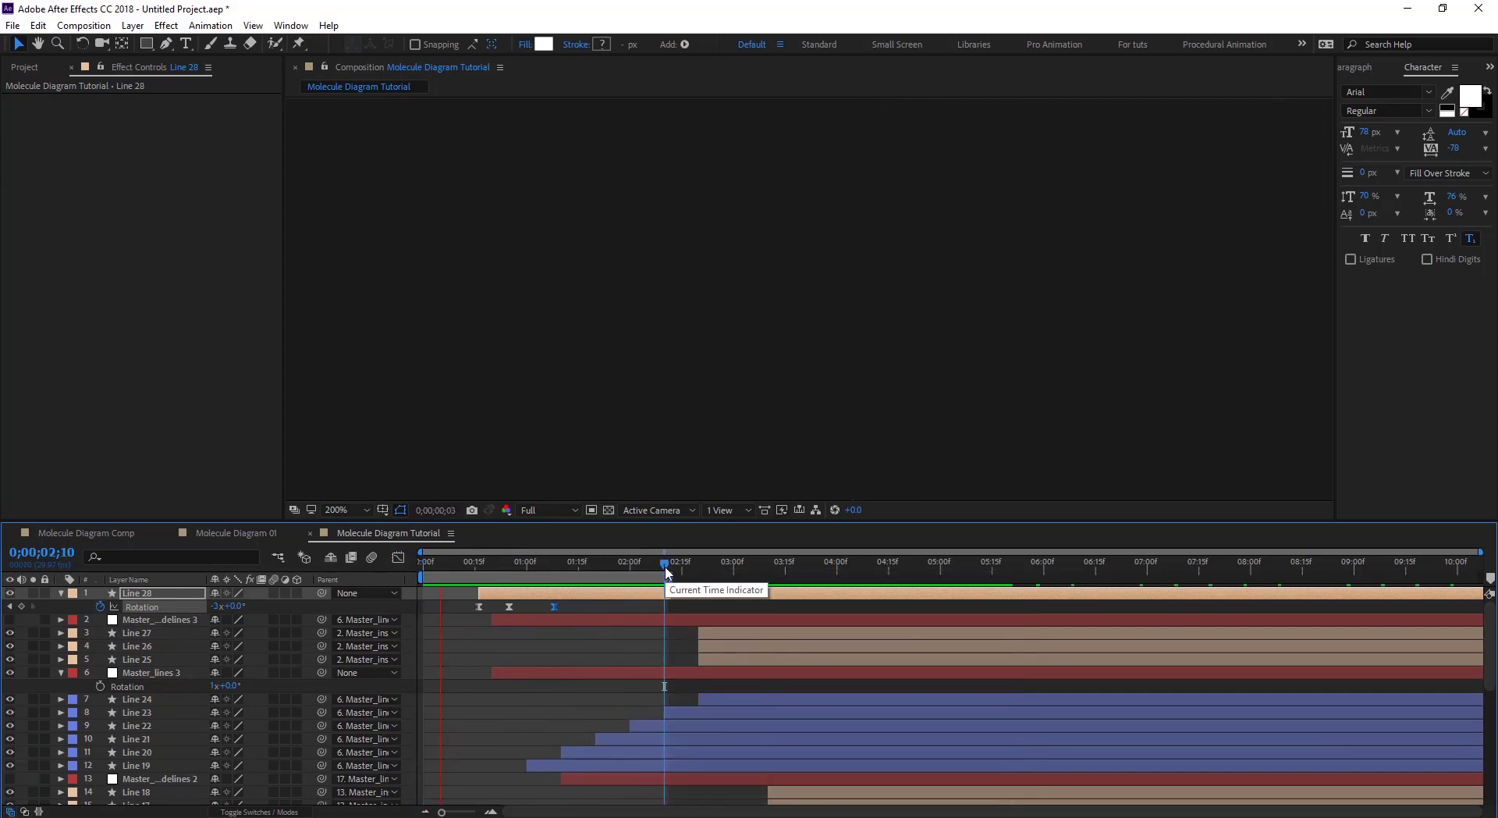
key(space)
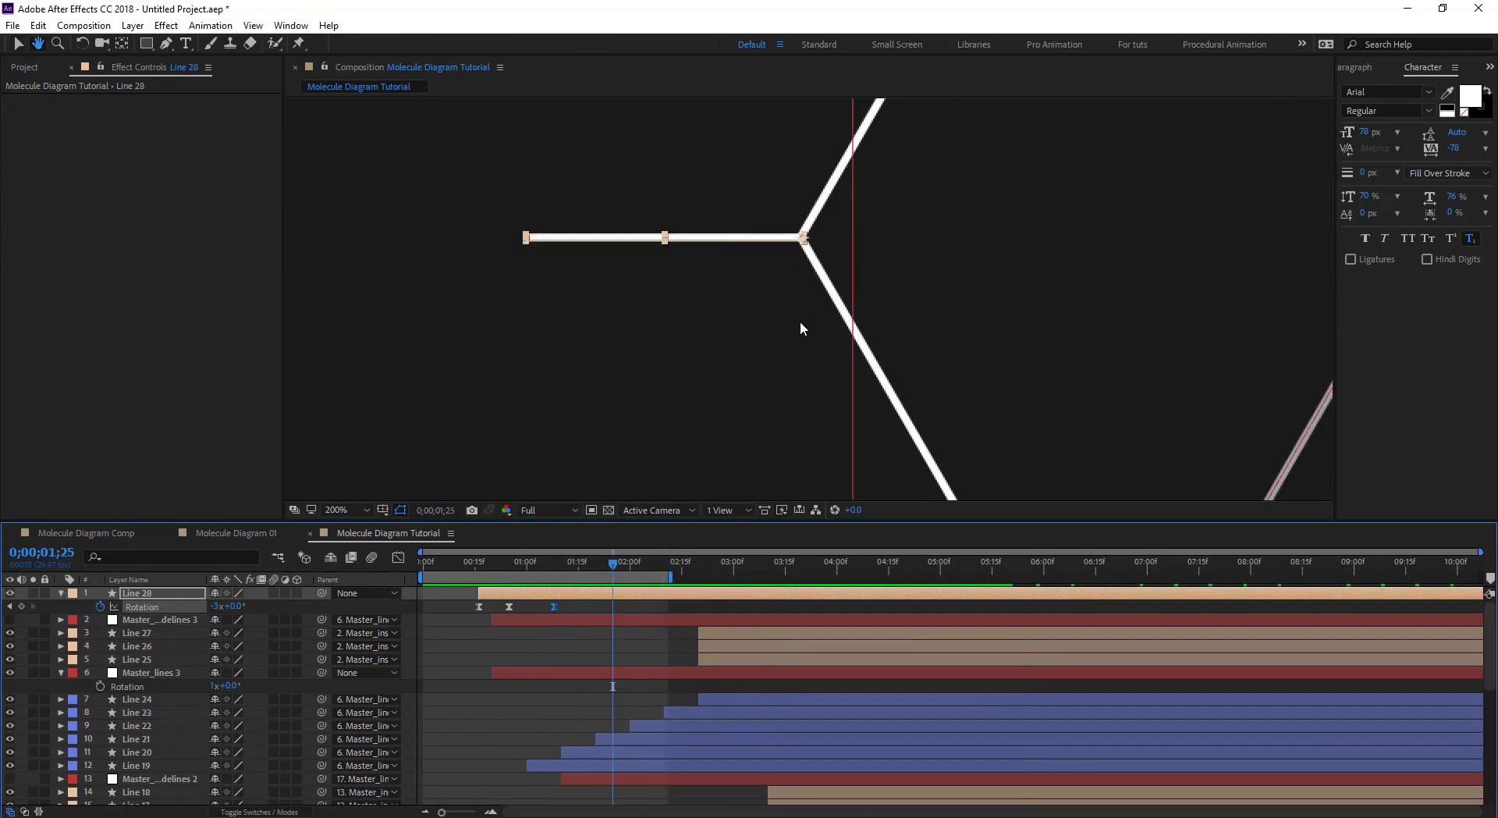
Duplicate Line 28 for a second connecting line
scroll(799, 327, down, 1)
drag(973, 283, 718, 326)
scroll(718, 326, down, 4)
key(v)
click(145, 596)
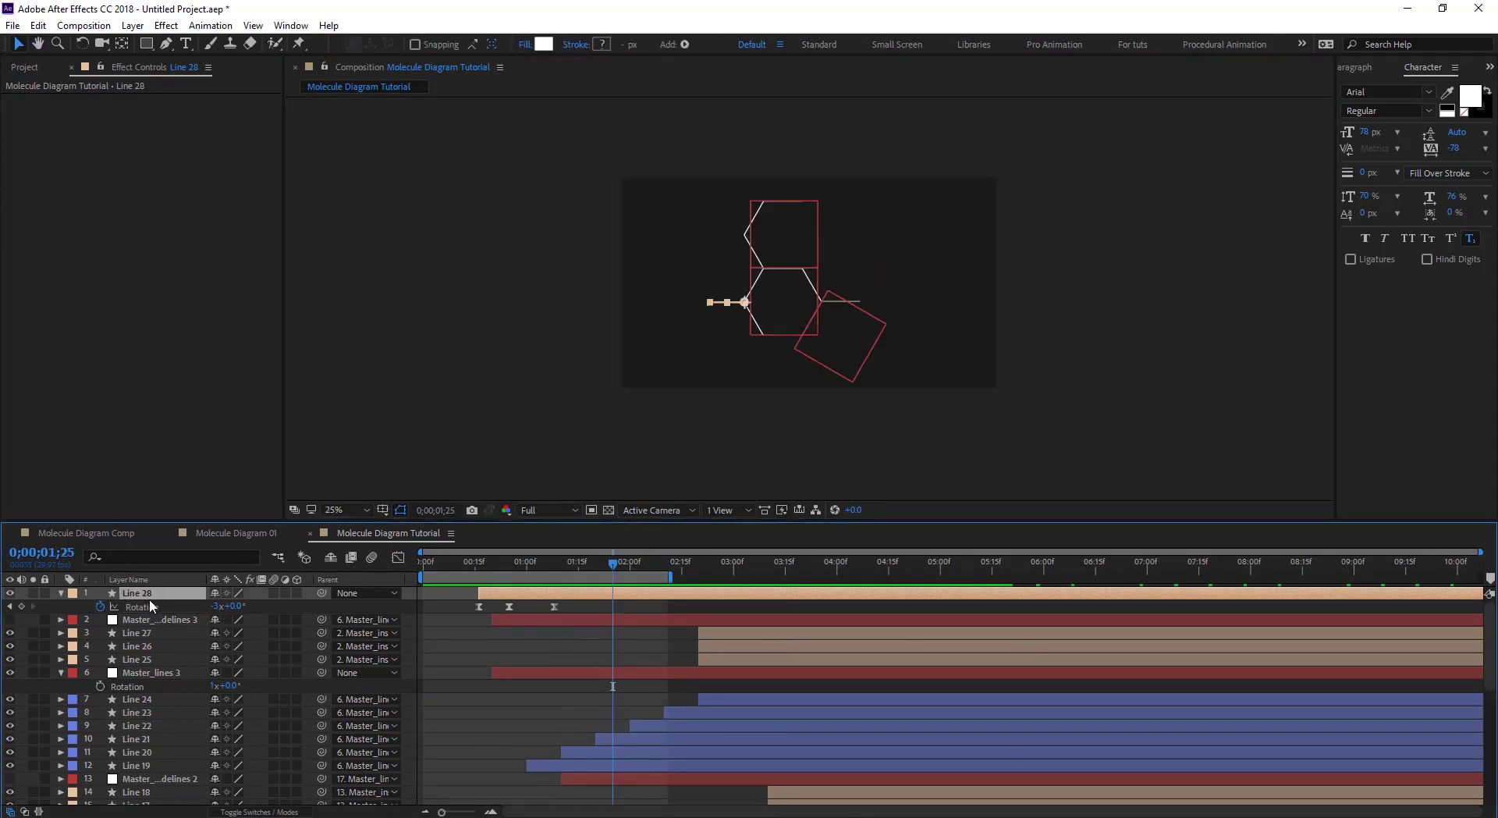
key(ctrl+d)
key(period)
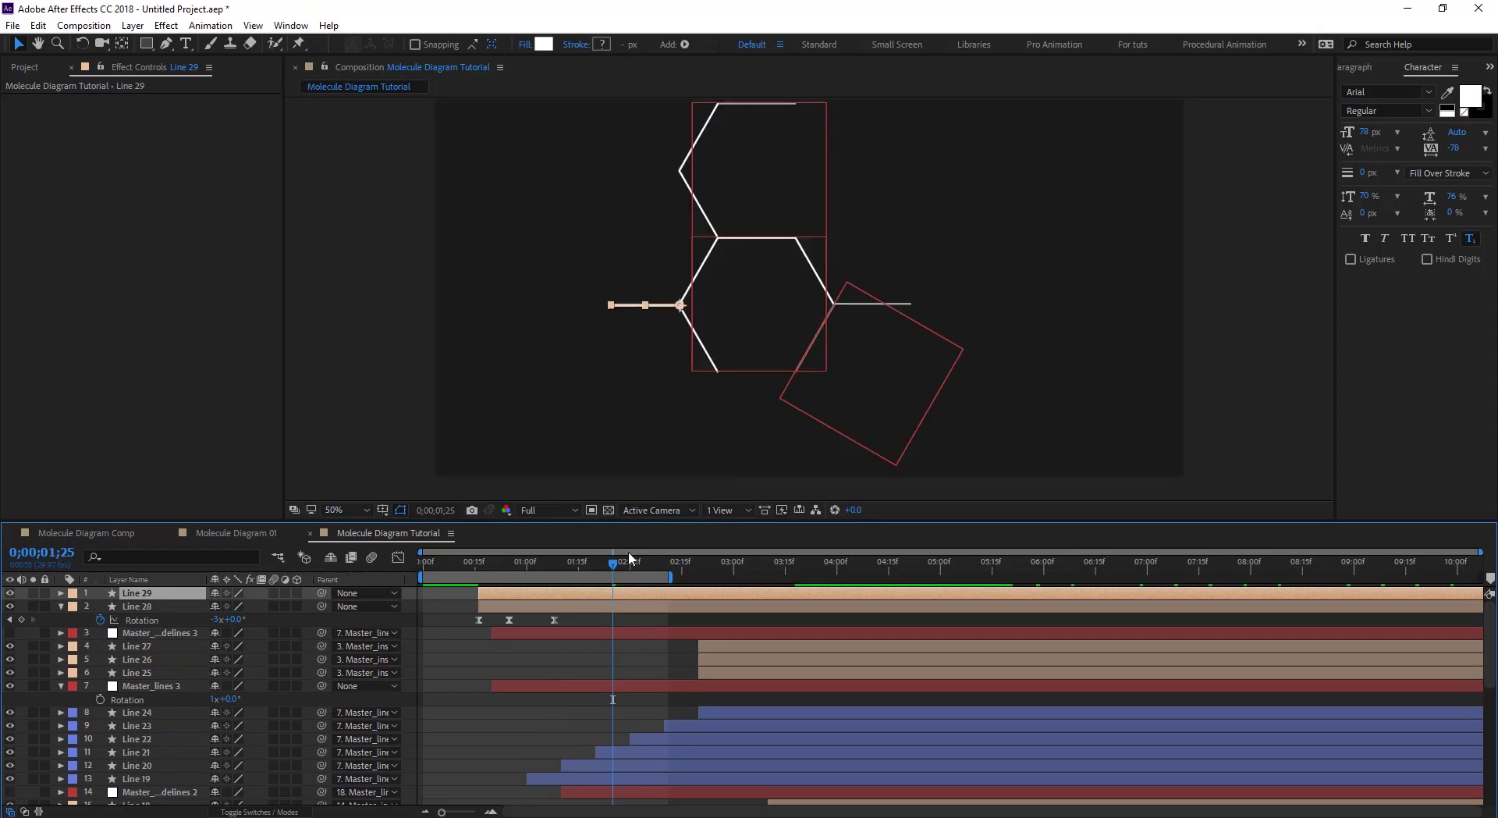
Move the current time to 0;00;01;20, using the start of Line 5 as the timing reference
drag(685, 574, 651, 572)
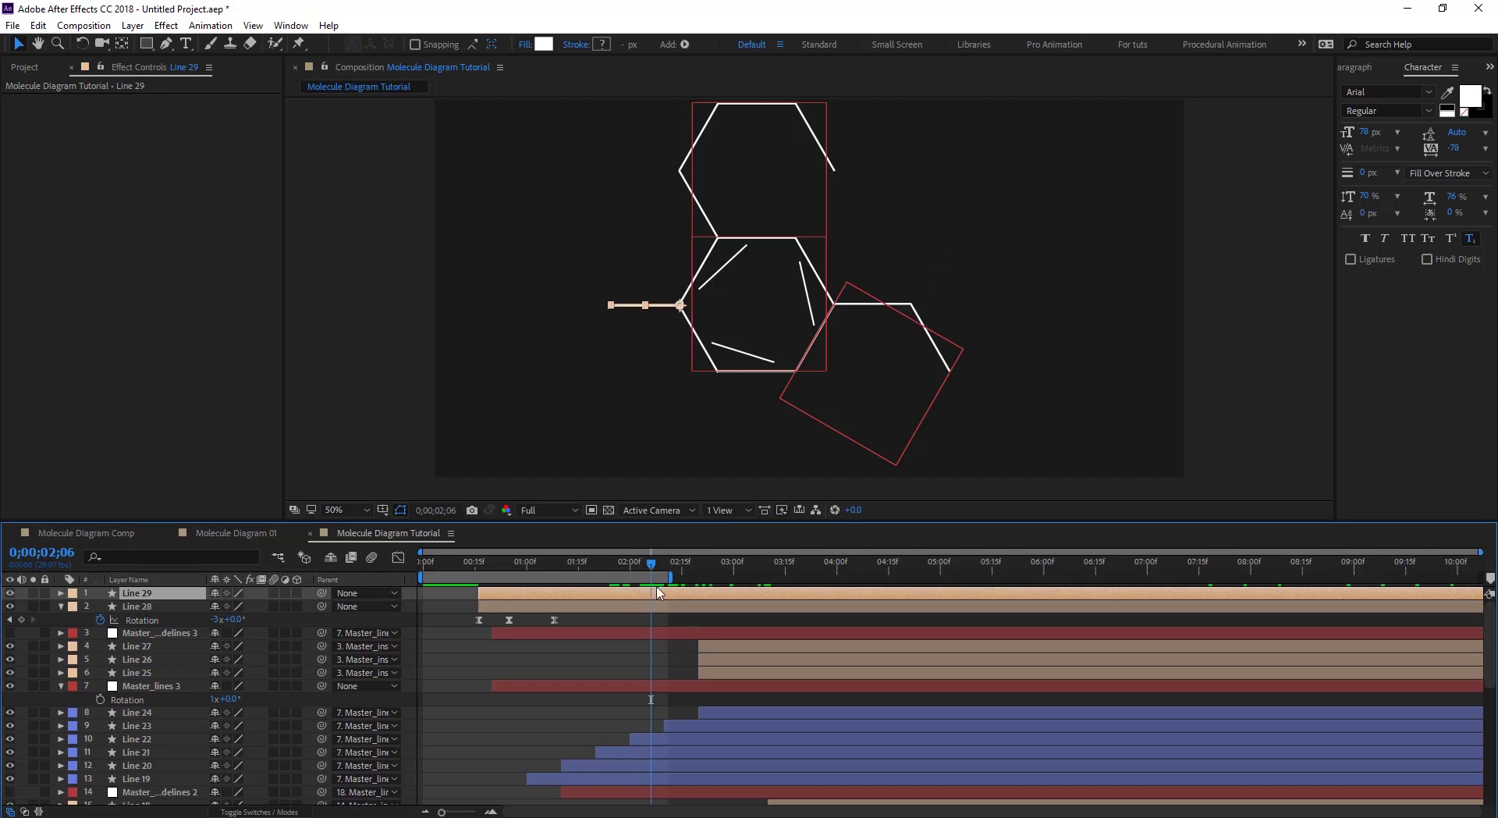
drag(651, 568, 620, 570)
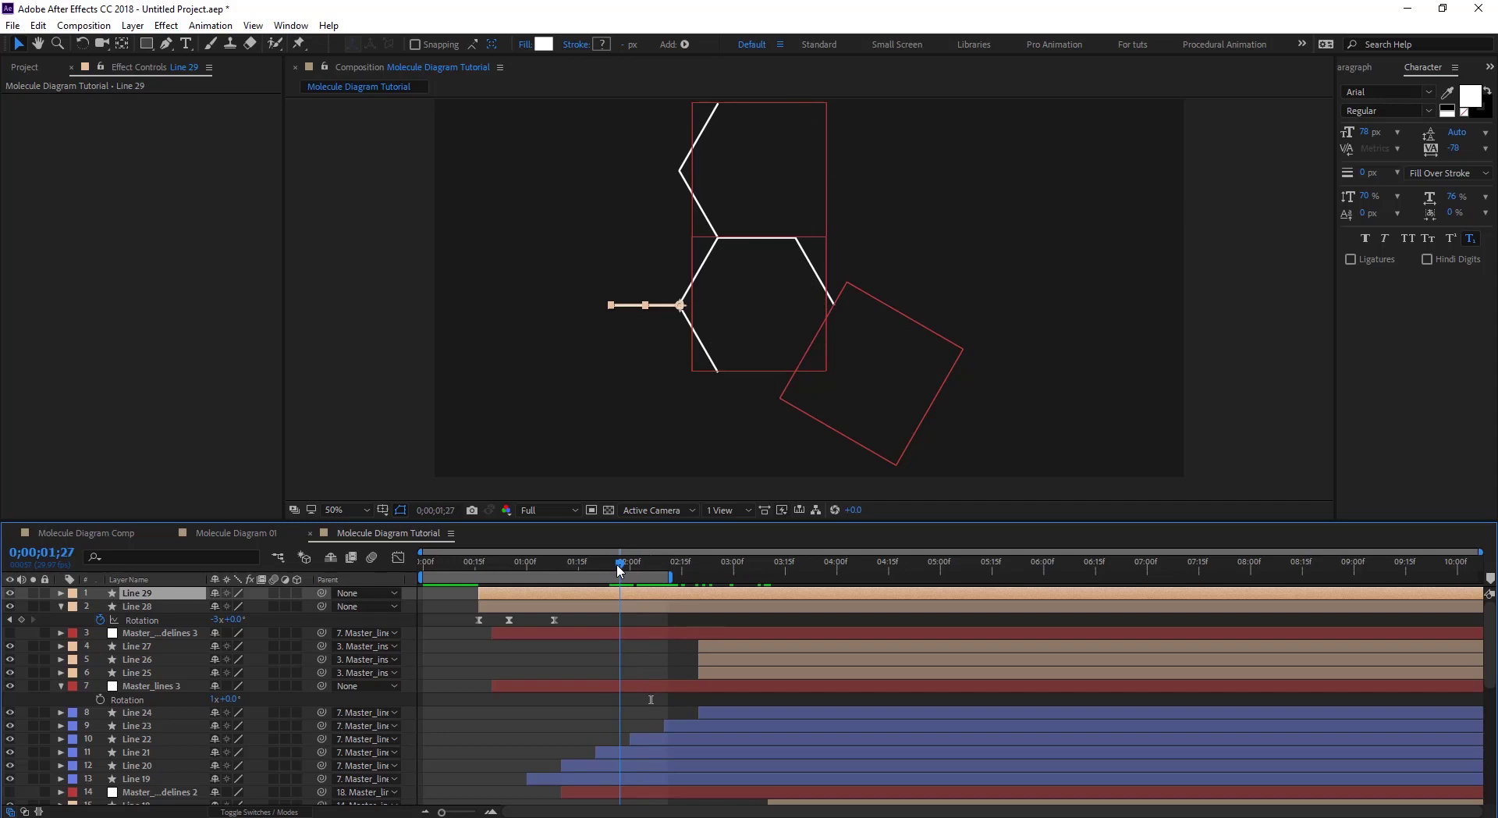
scroll(617, 680, down, 6)
scroll(622, 671, down, 1)
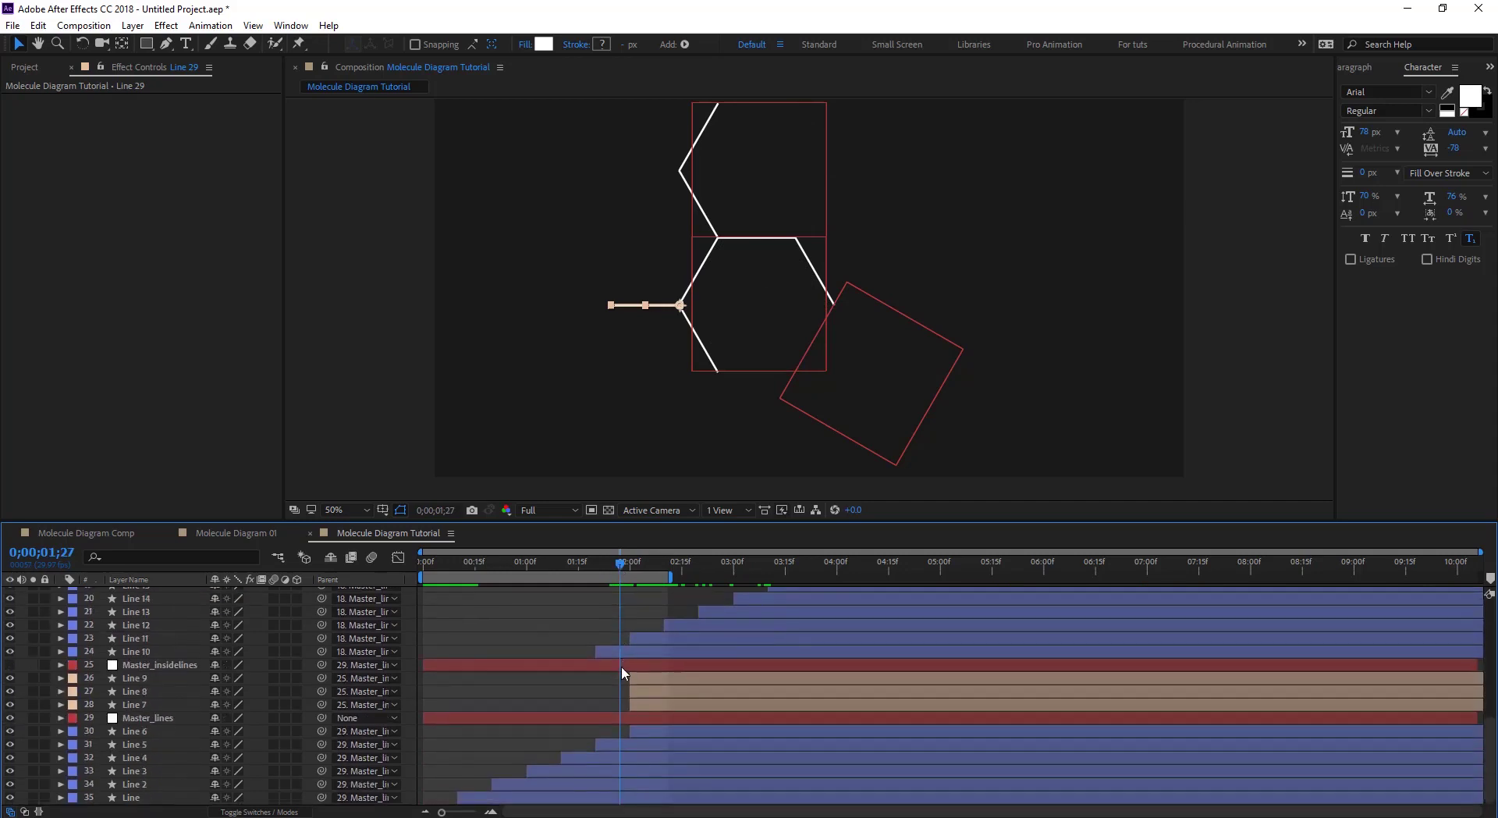
mouse_move(620, 565)
mouse_down()
mouse_move(581, 563)
mouse_move(593, 568)
mouse_up()
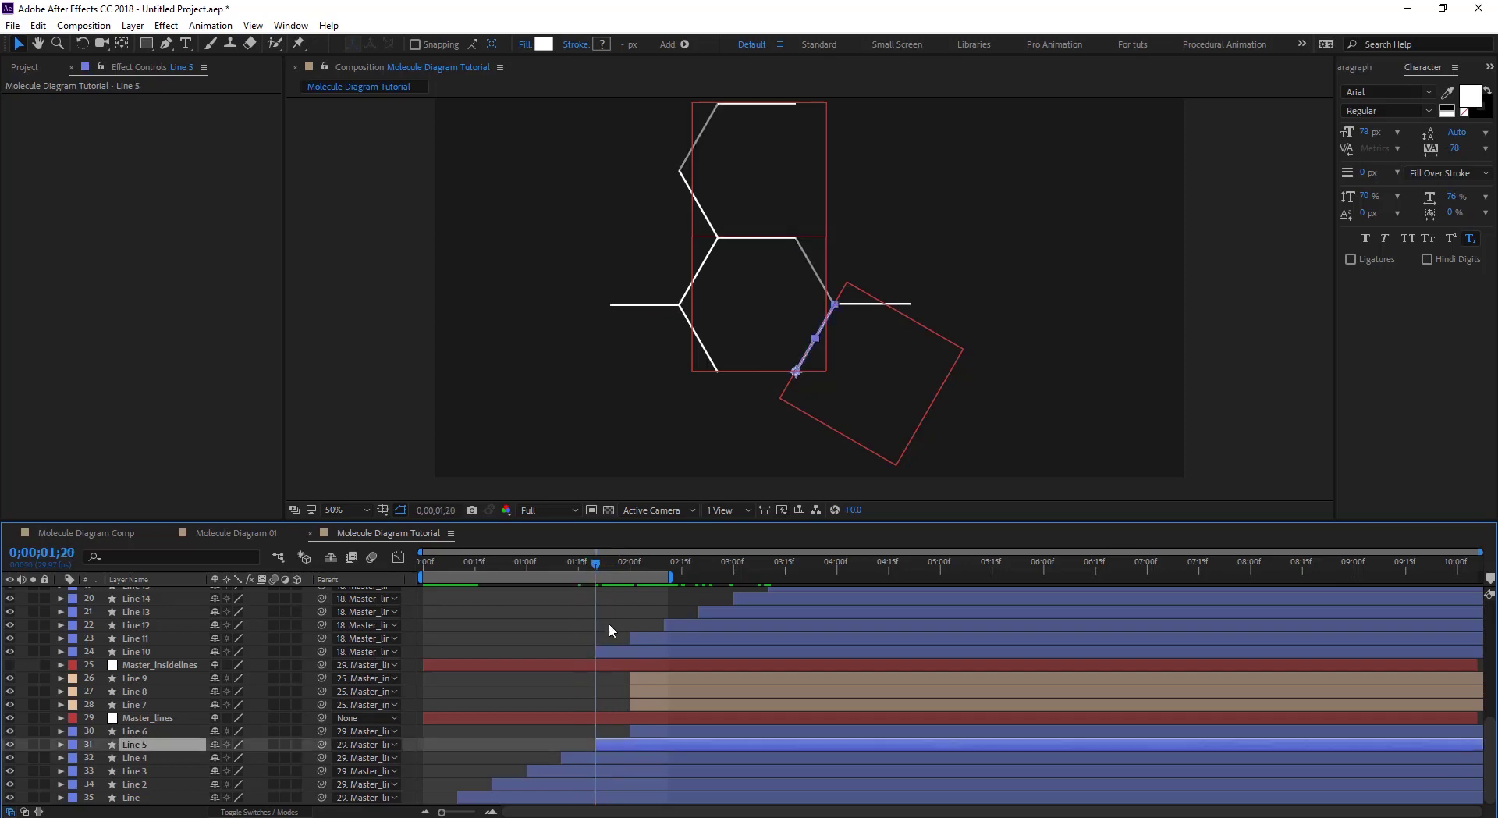
click(606, 743)
scroll(606, 616, up, 6)
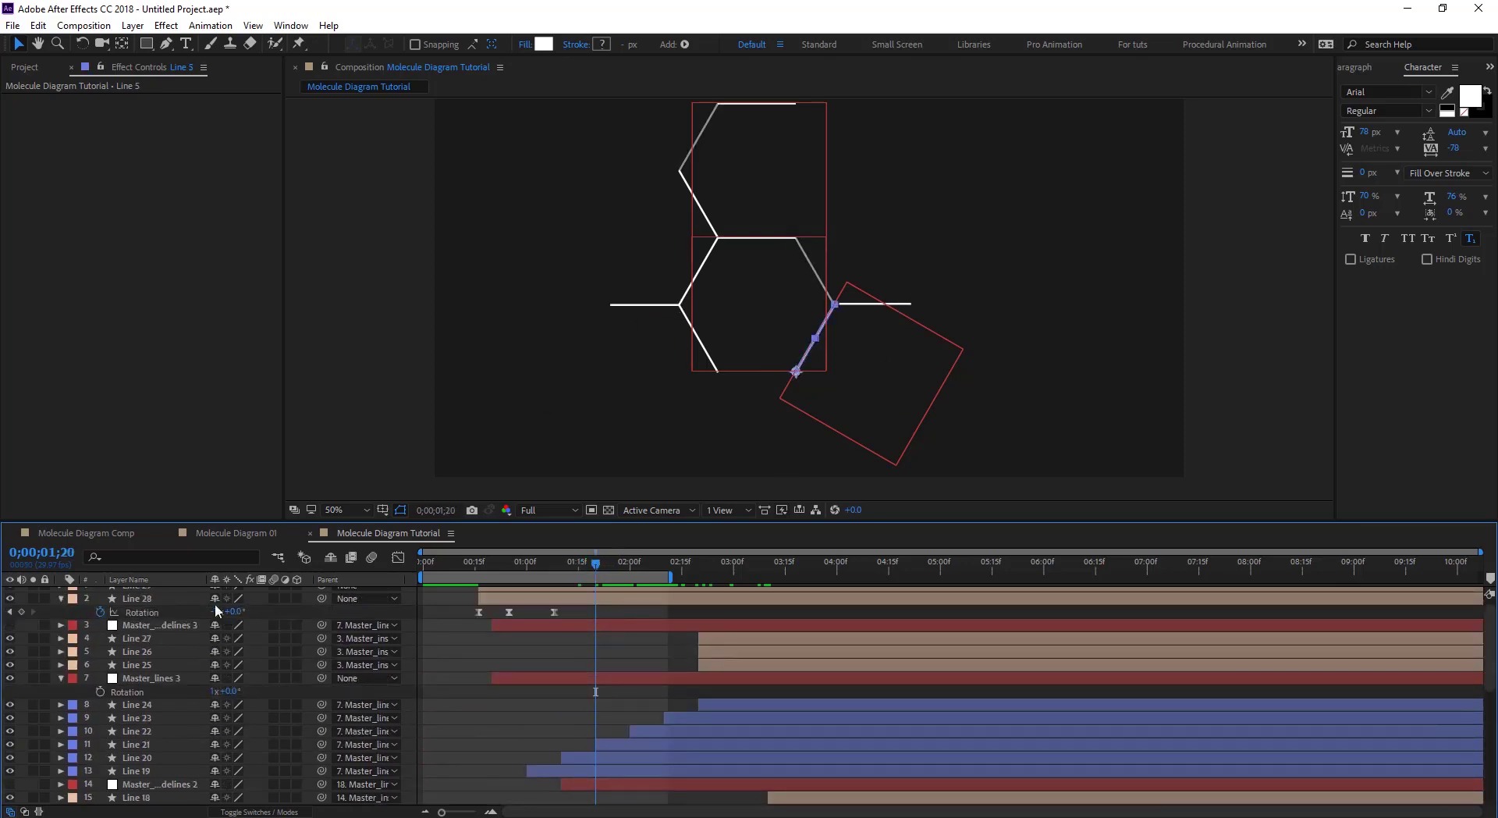
scroll(152, 597, up, 1)
Reveal Line 29's keyframes and slide the layer so it starts about three frames before 0;00;01;20
click(152, 591)
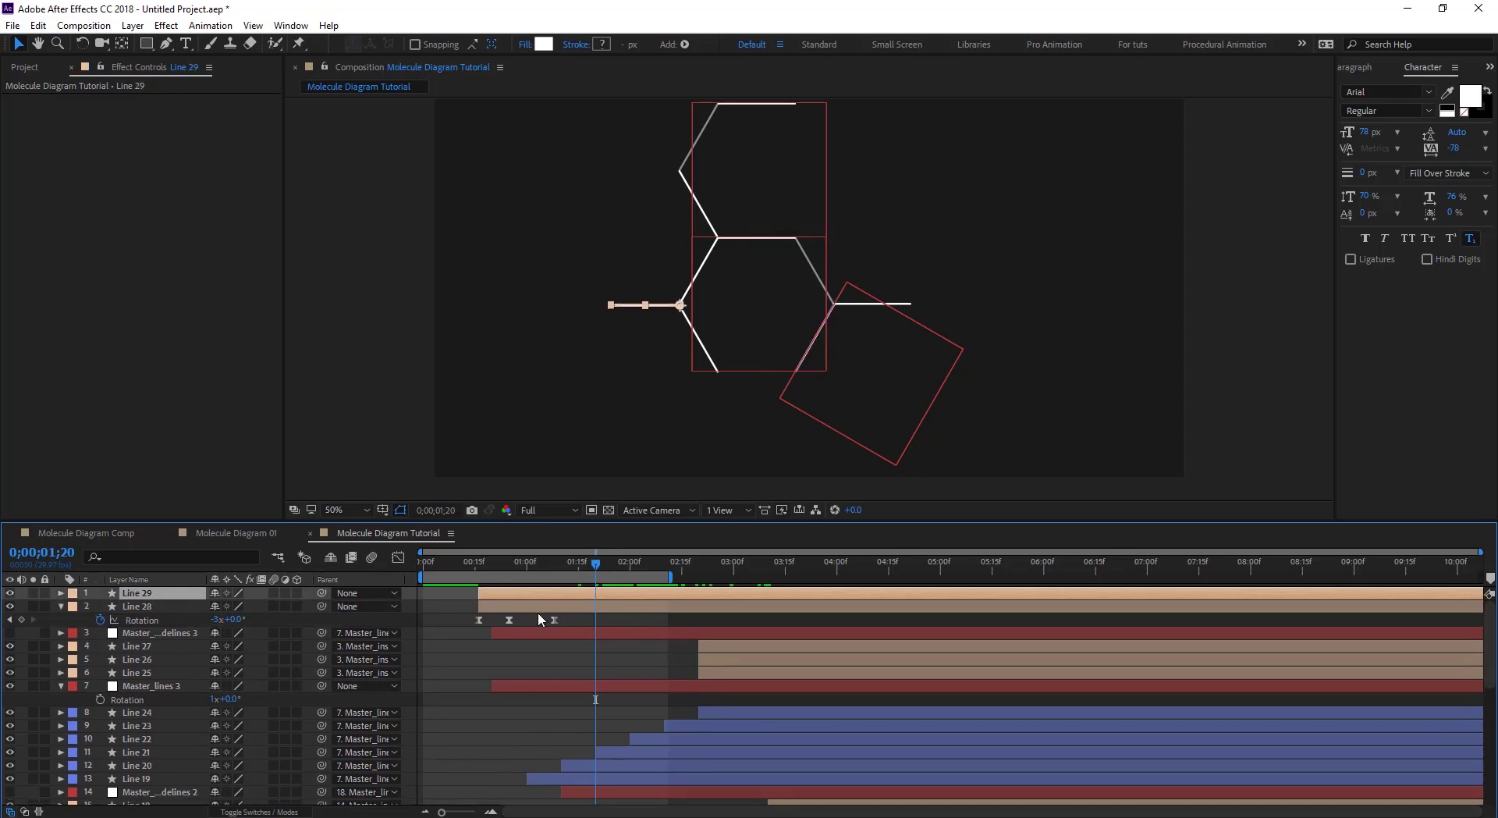
key(u)
drag(651, 597, 744, 597)
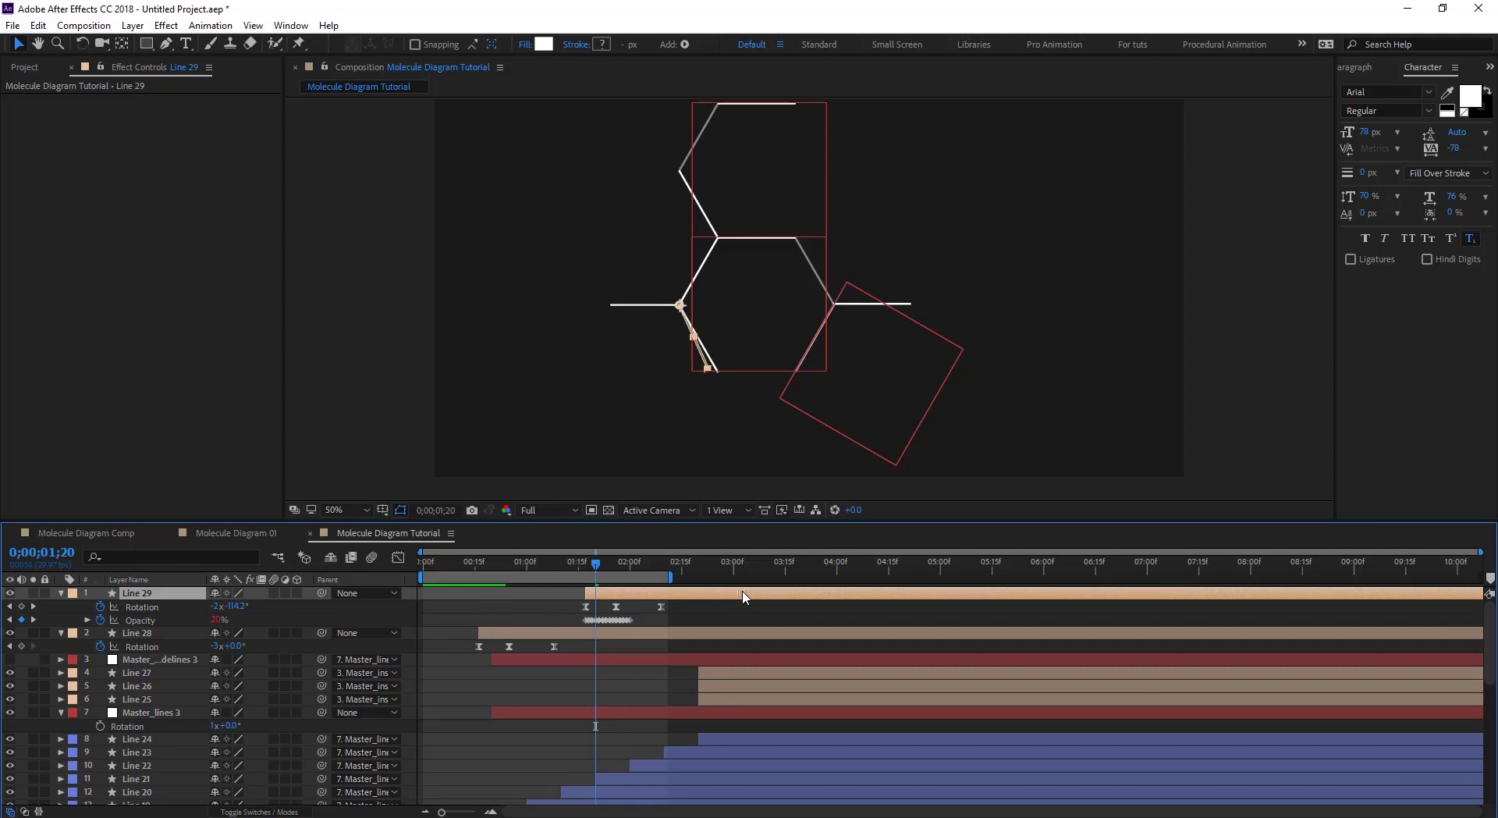
Move Line 29 so its pivot sits exactly on the lower-right hexagon's upper-right vertex
key(slash)
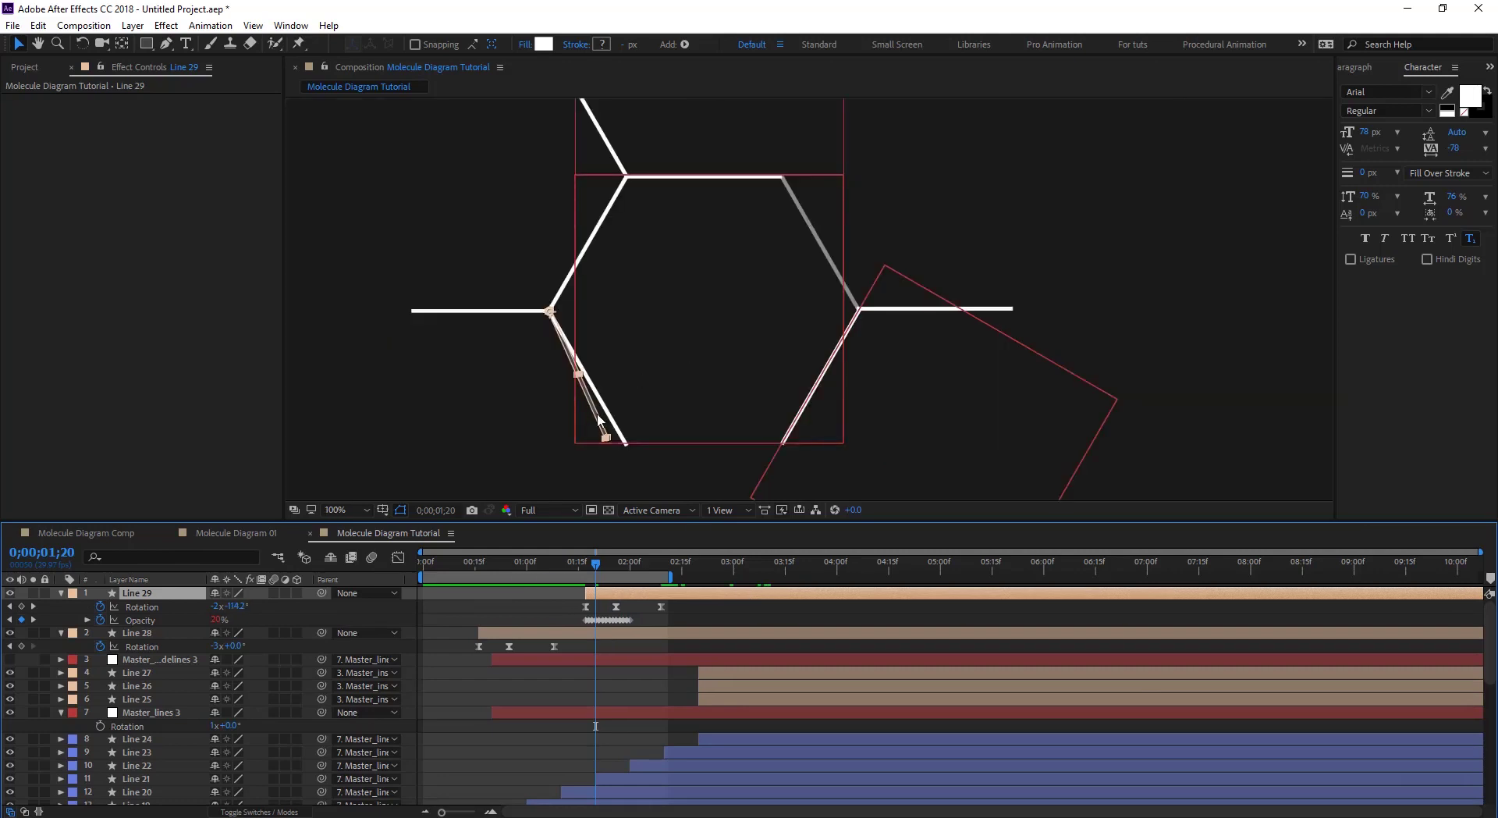
drag(596, 419, 1055, 414)
key(period)
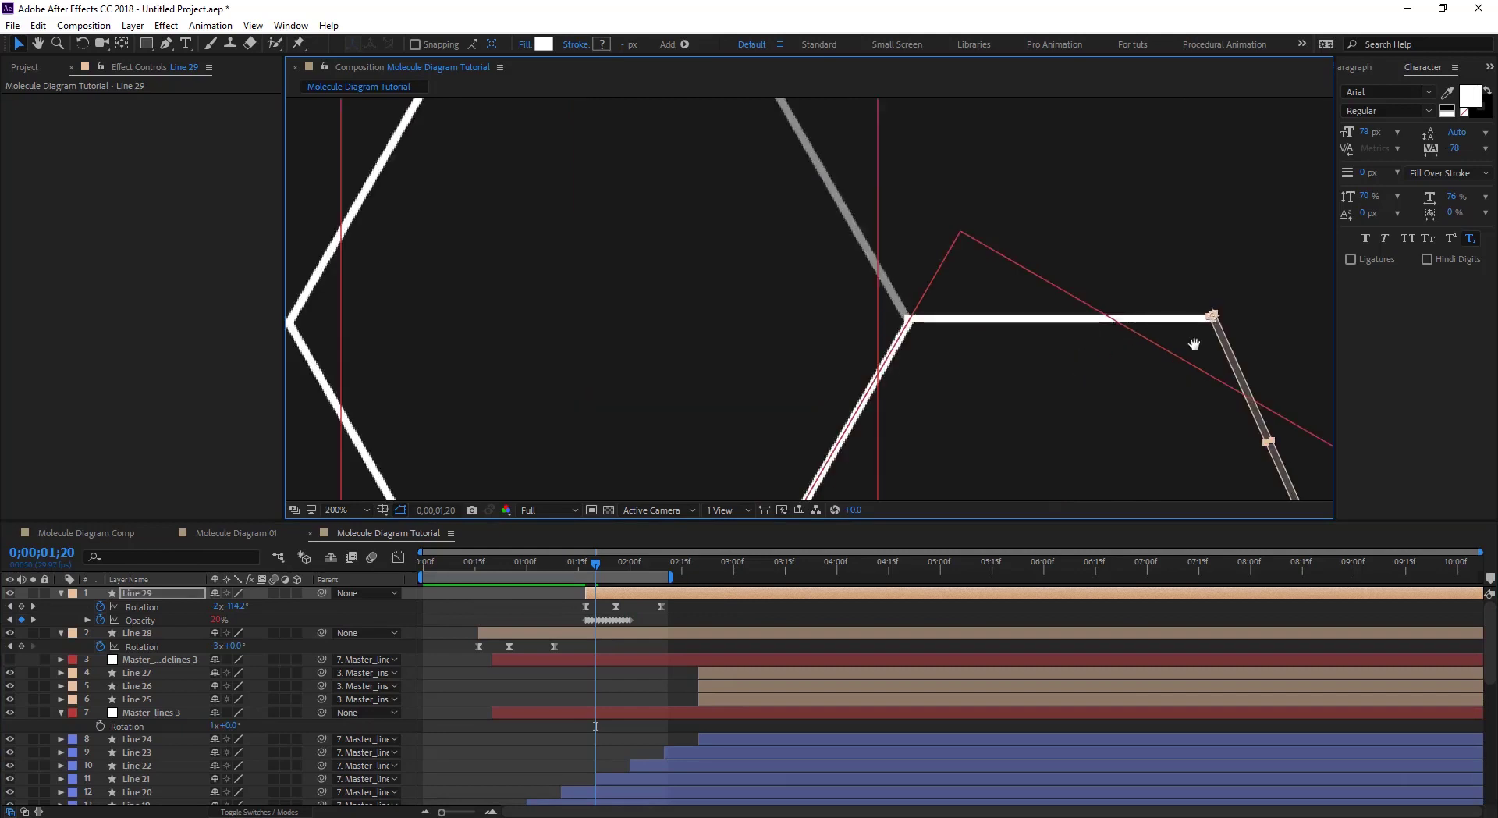
drag(1190, 353, 677, 347)
key(v)
key(period)
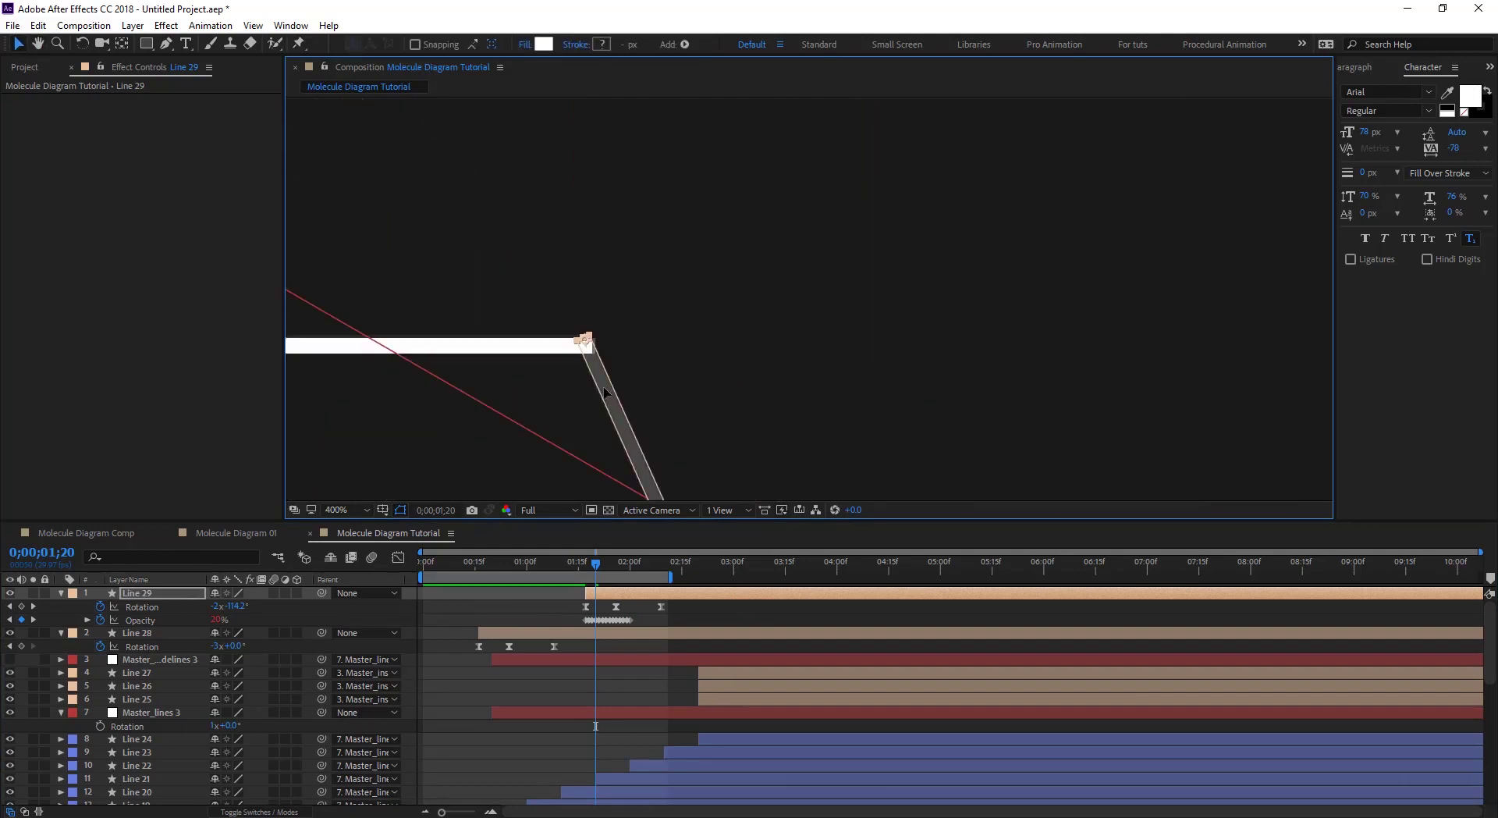
drag(607, 400, 608, 396)
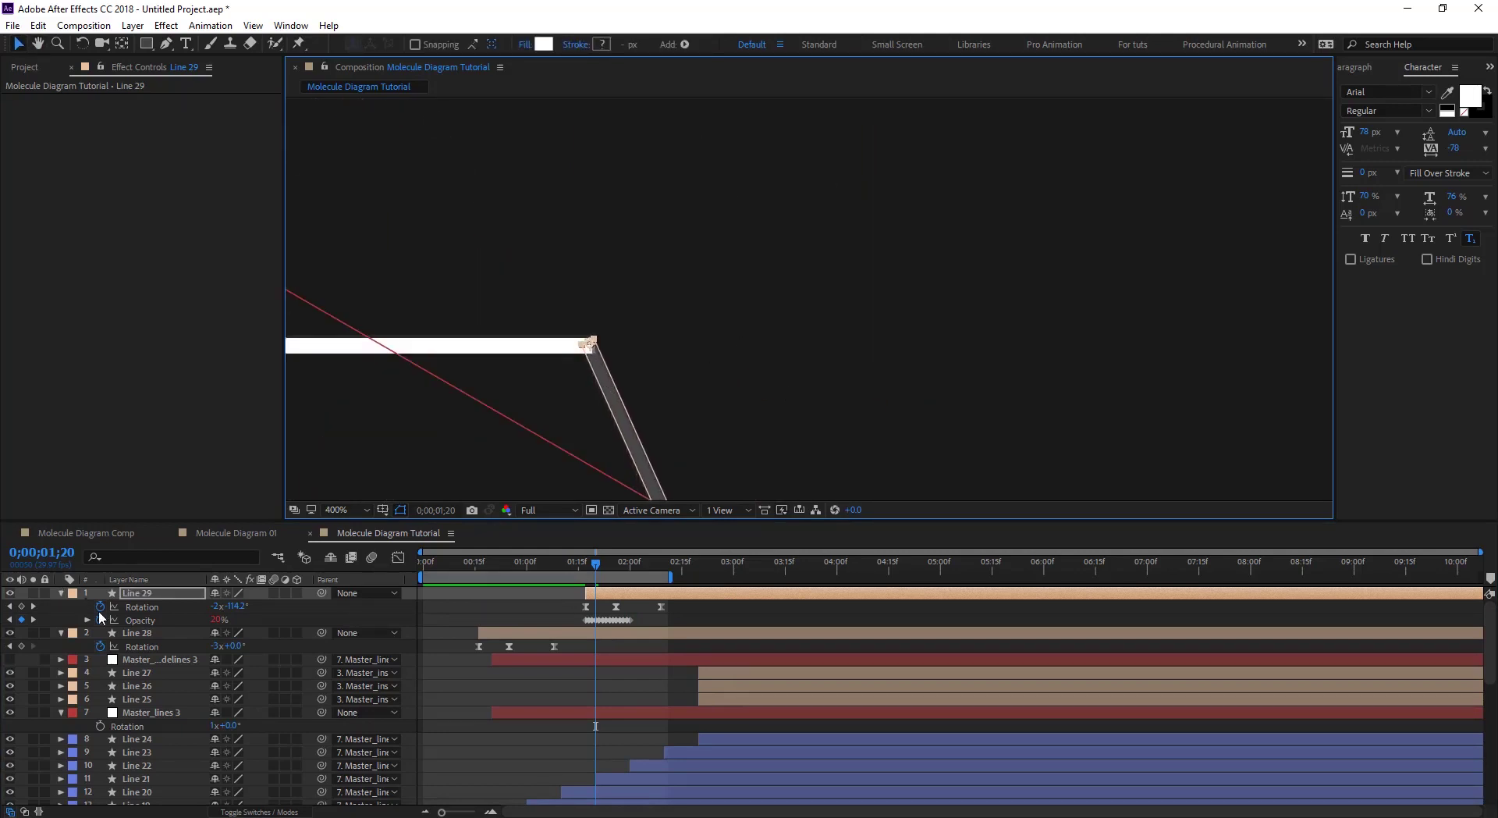
Try to change Line 29's rotation at 0;00;01;20, then undo the change
click(158, 608)
key(comma)
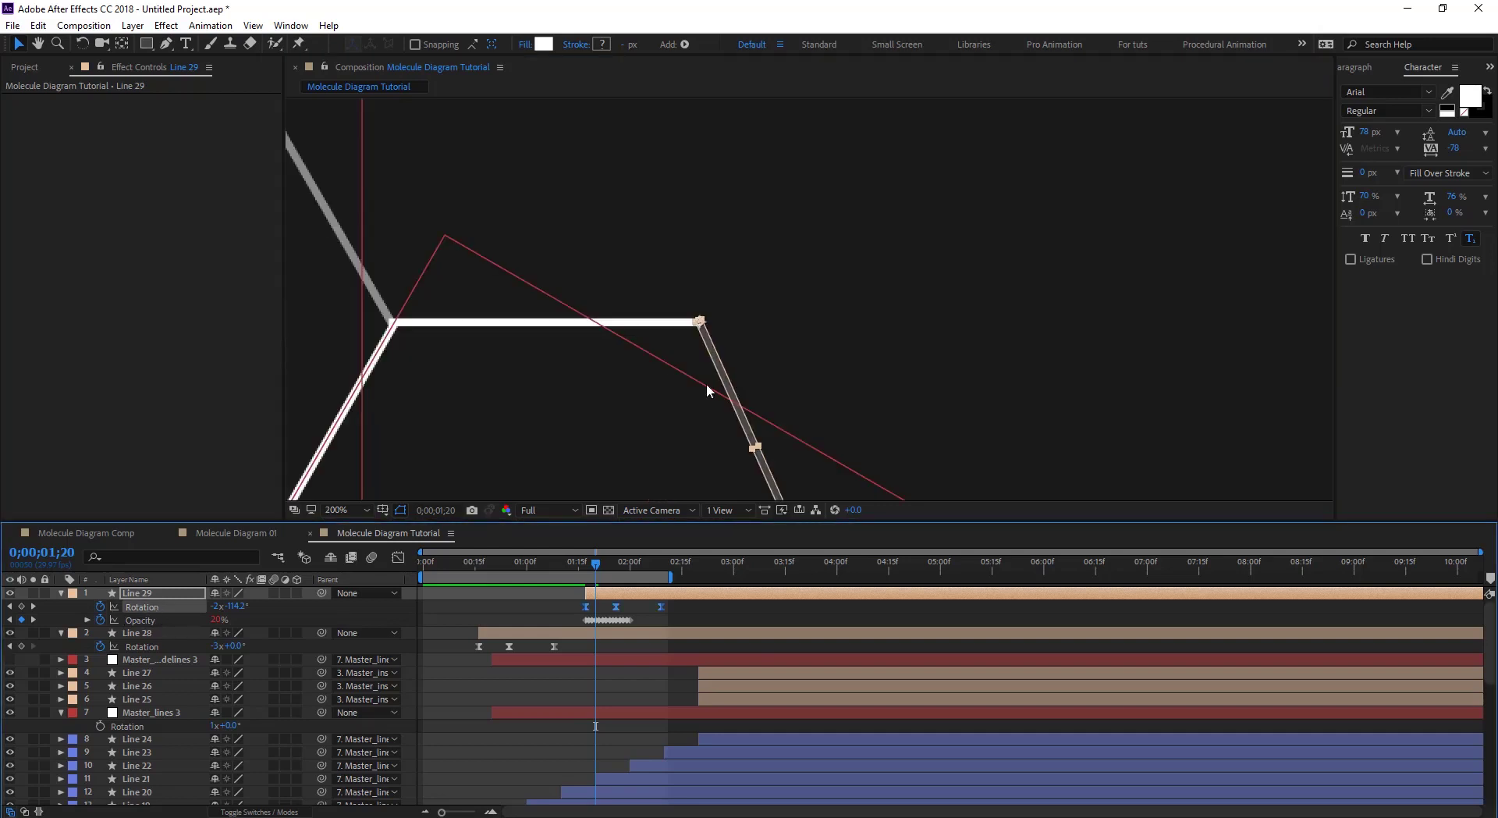
drag(728, 413, 781, 278)
mouse_move(233, 606)
mouse_down()
mouse_move(202, 603)
mouse_move(244, 599)
mouse_move(191, 603)
mouse_move(209, 605)
mouse_up()
key(ctrl+z)
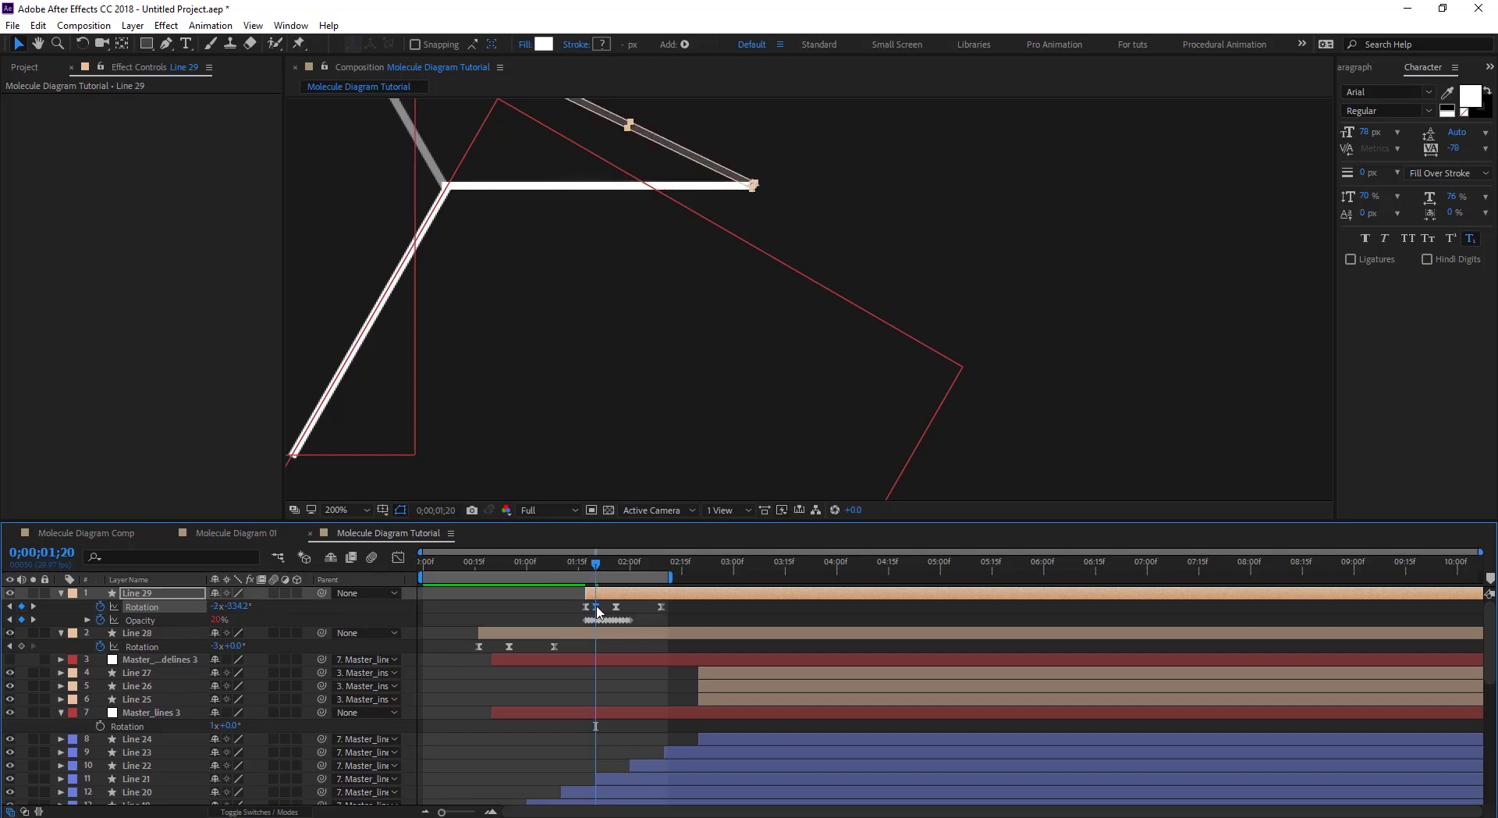
Adjust Line 29's rotation at its first two keyframes, 0;00;01;17 and 0;00;01;26
drag(596, 563, 587, 565)
click(157, 606)
drag(213, 606, 173, 605)
drag(597, 562, 617, 567)
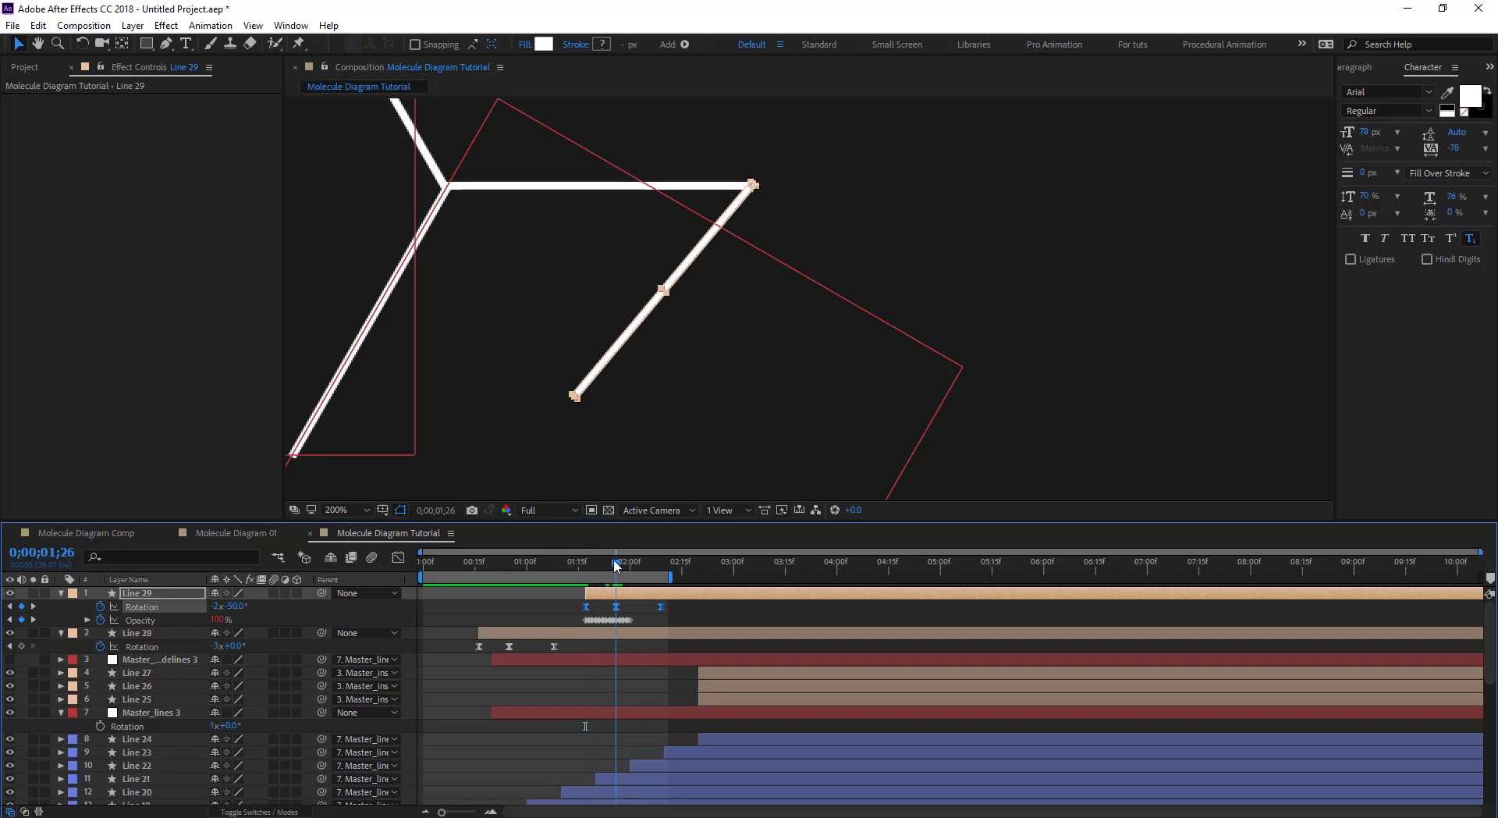
drag(235, 606, 278, 604)
Set Line 29's rotation to -2x-223° at the 0;00;02;09 keyframe and -2x+0° at the 0;00;01;17 keyframe
drag(618, 568, 662, 586)
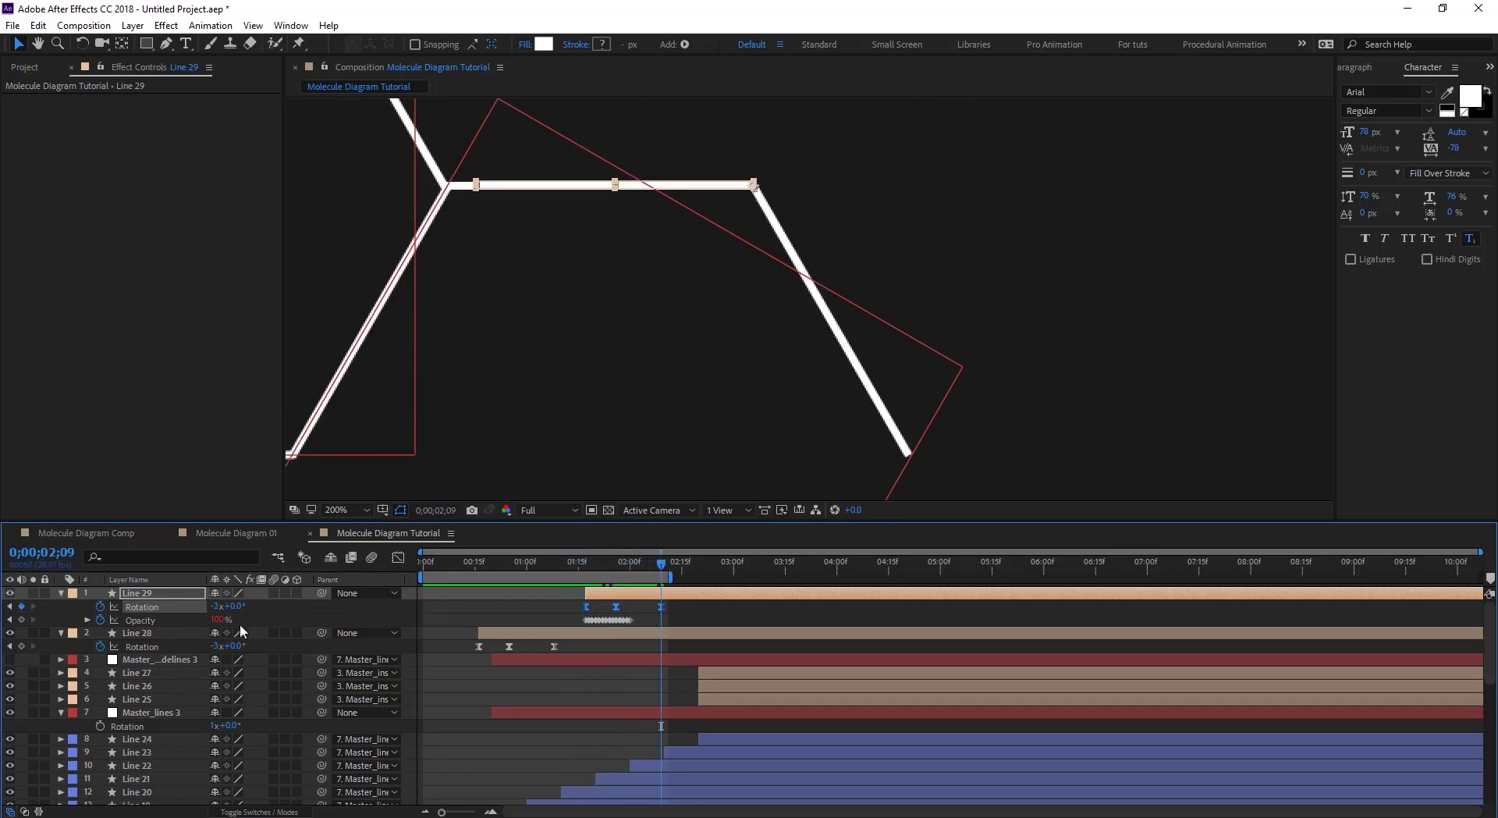
drag(235, 610, 667, 420)
drag(233, 606, 587, 578)
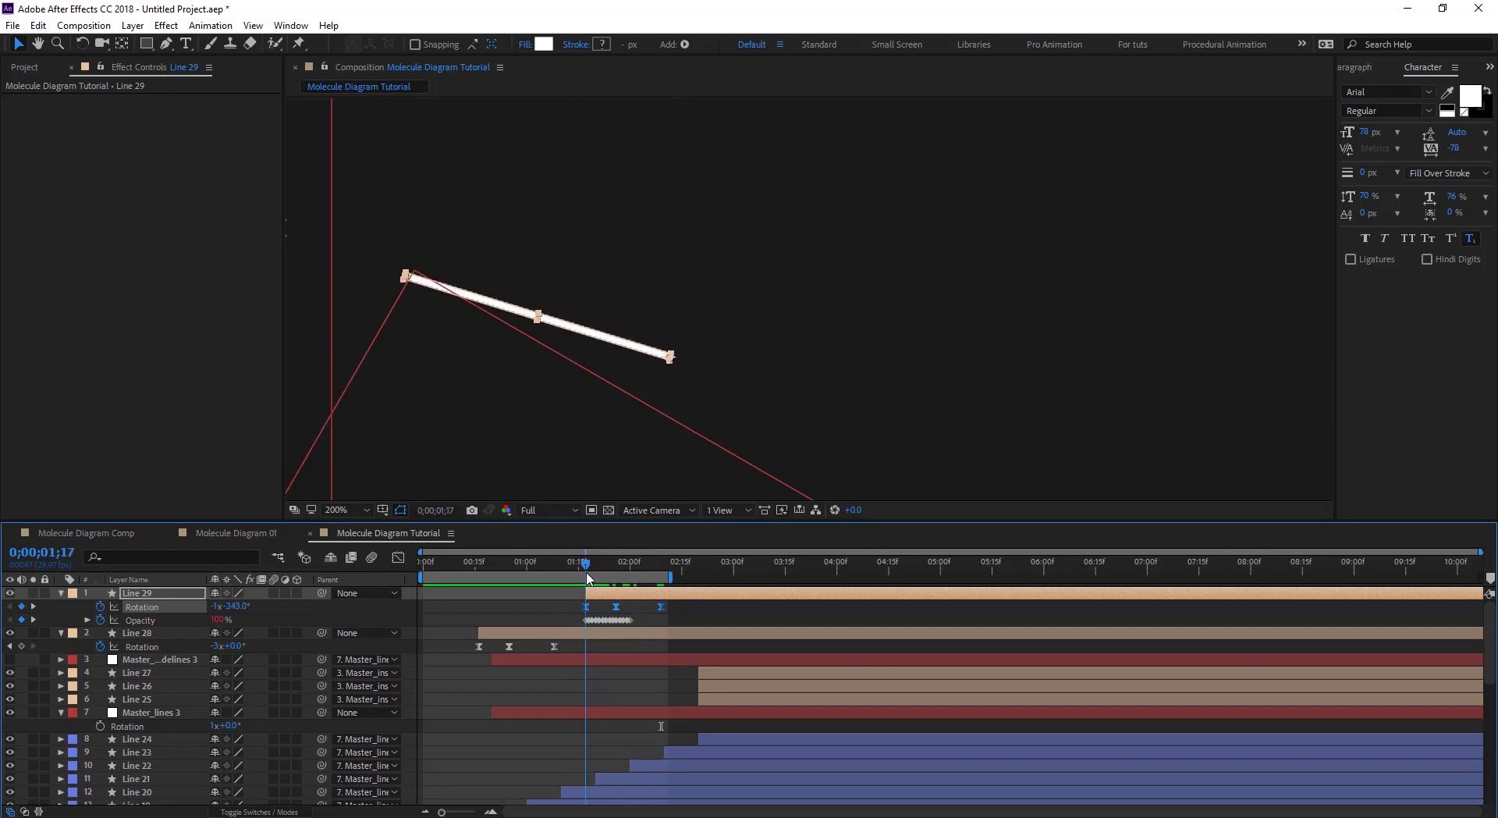
click(590, 614)
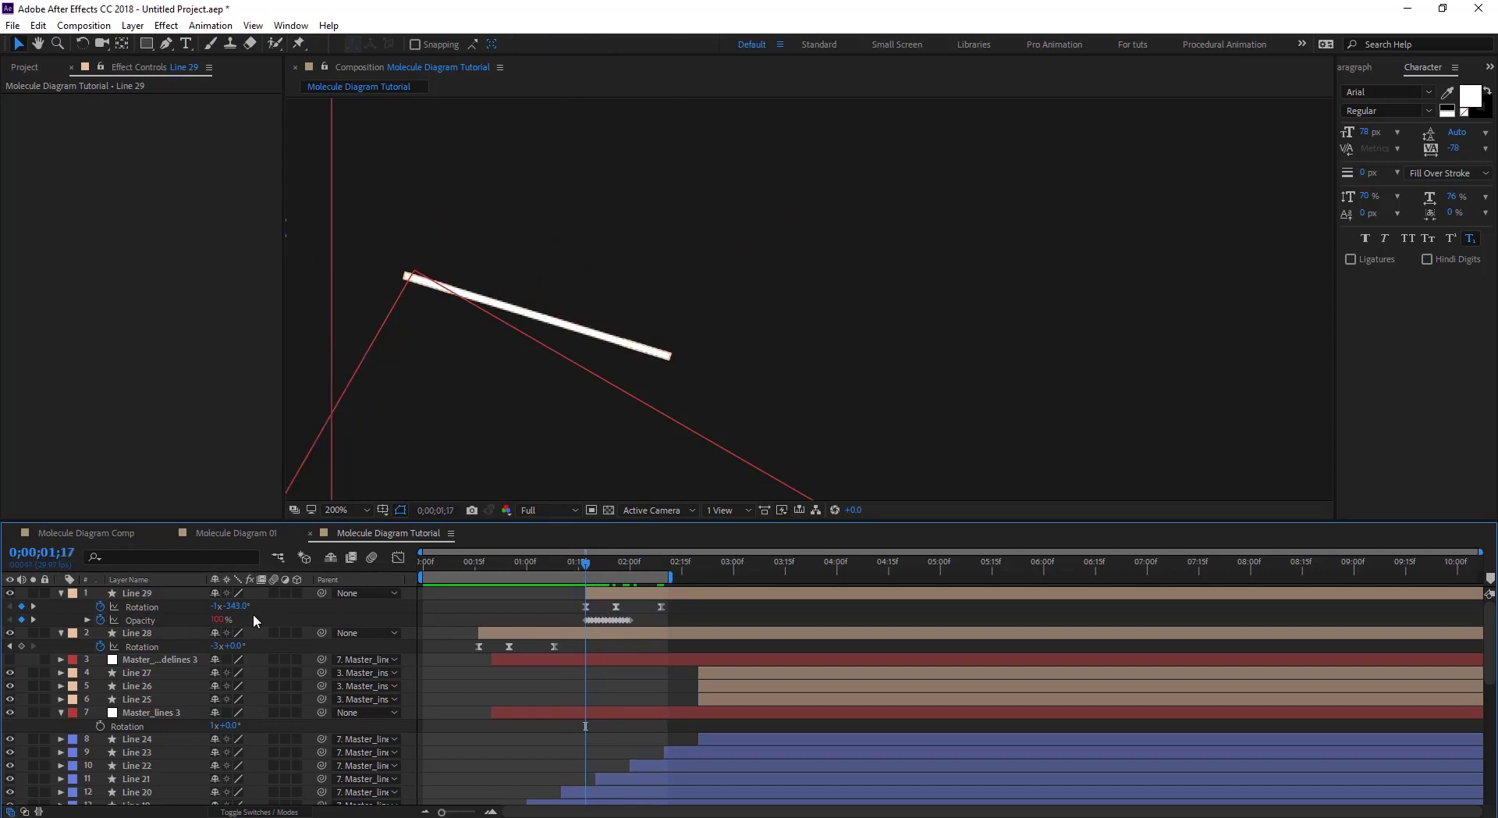
drag(234, 606, 220, 605)
Hide the layer controls, preview the Line 29 animation and extend the work area to about 0;00;05;09
drag(586, 566, 666, 582)
scroll(682, 329, down, 2)
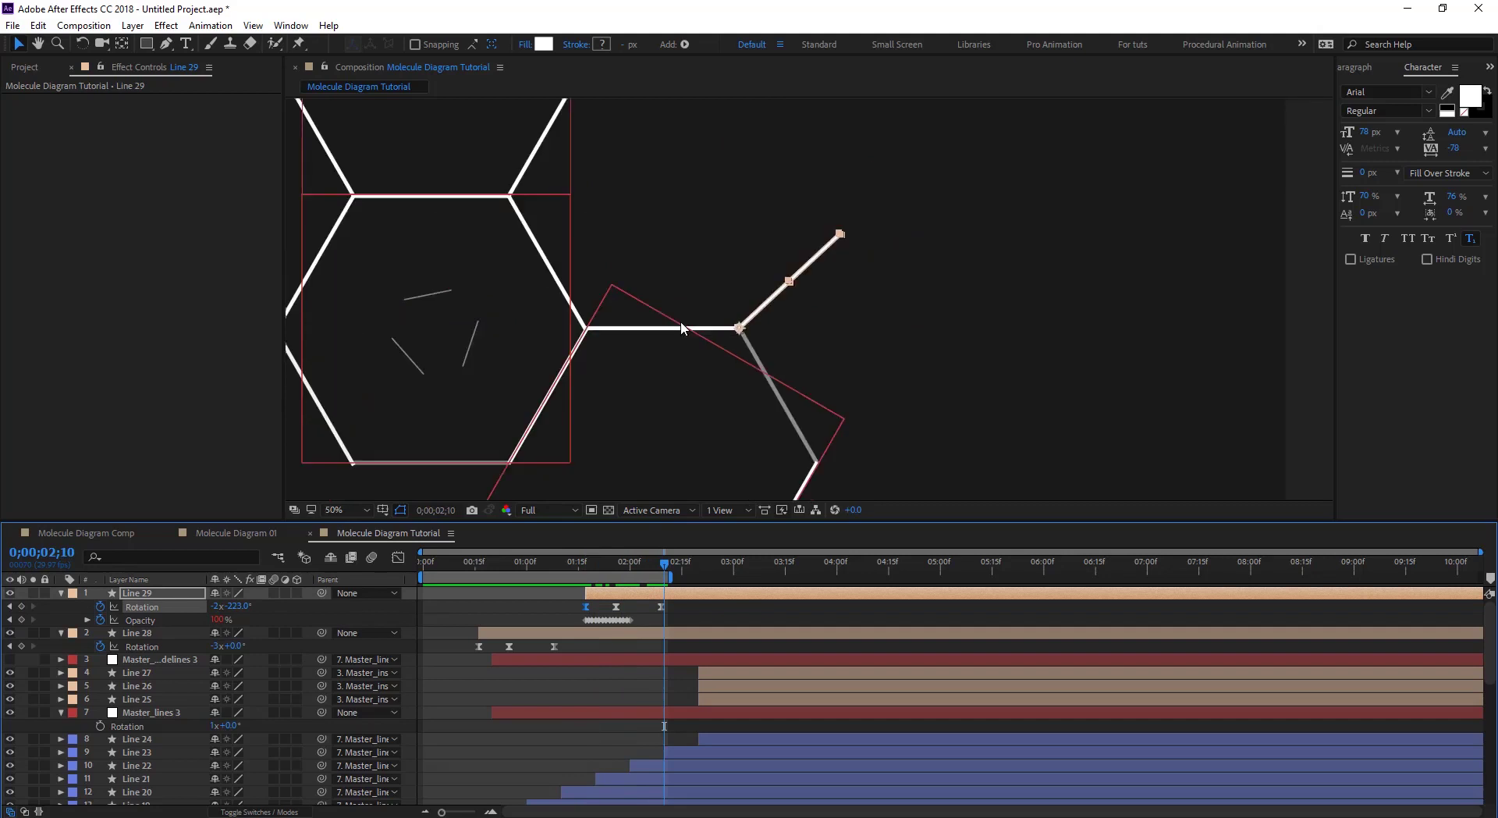
drag(643, 227, 690, 272)
key(ctrl+shift+h)
key(space)
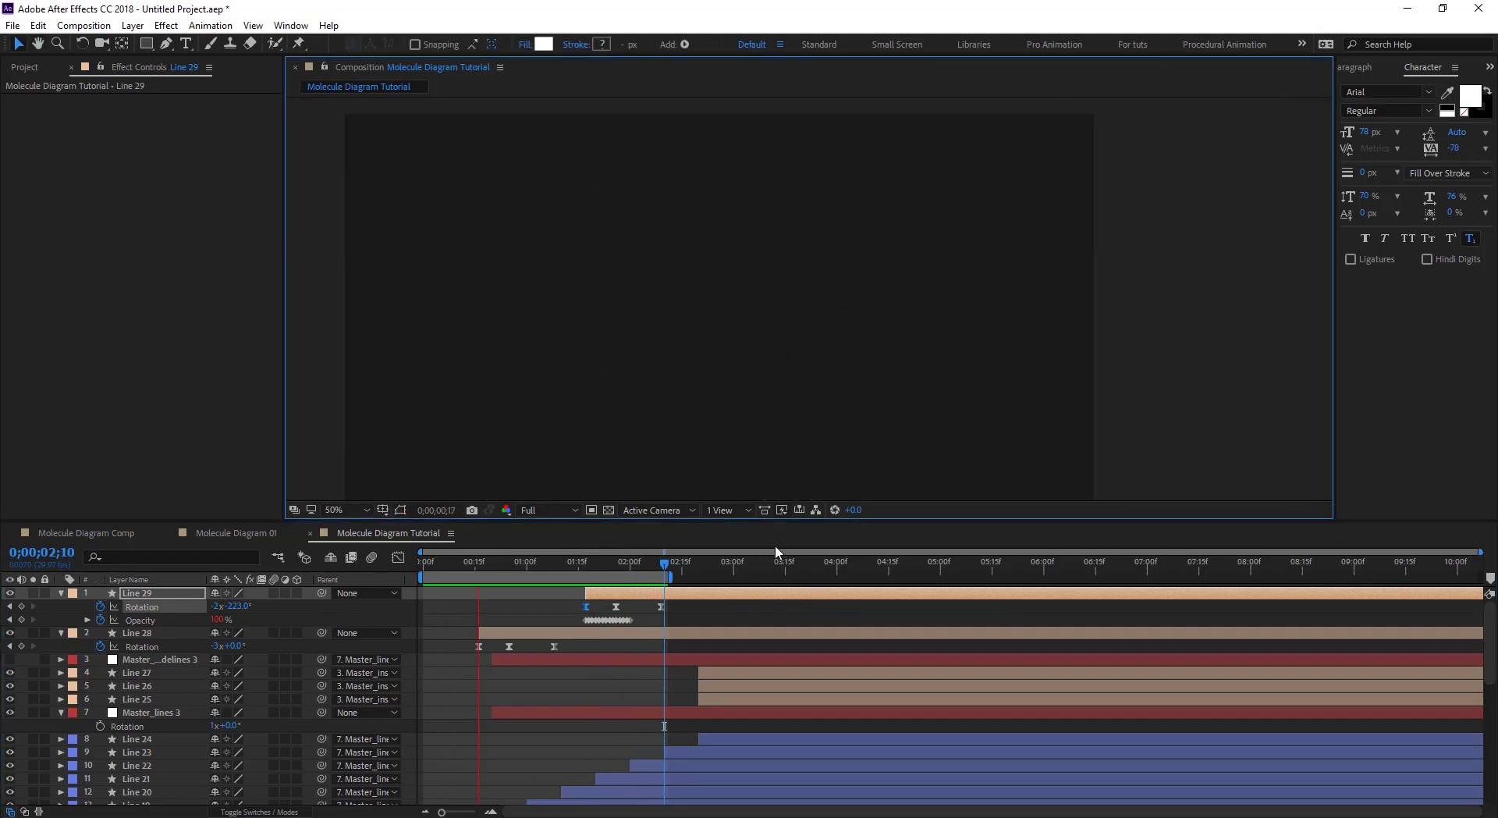
drag(669, 577, 972, 577)
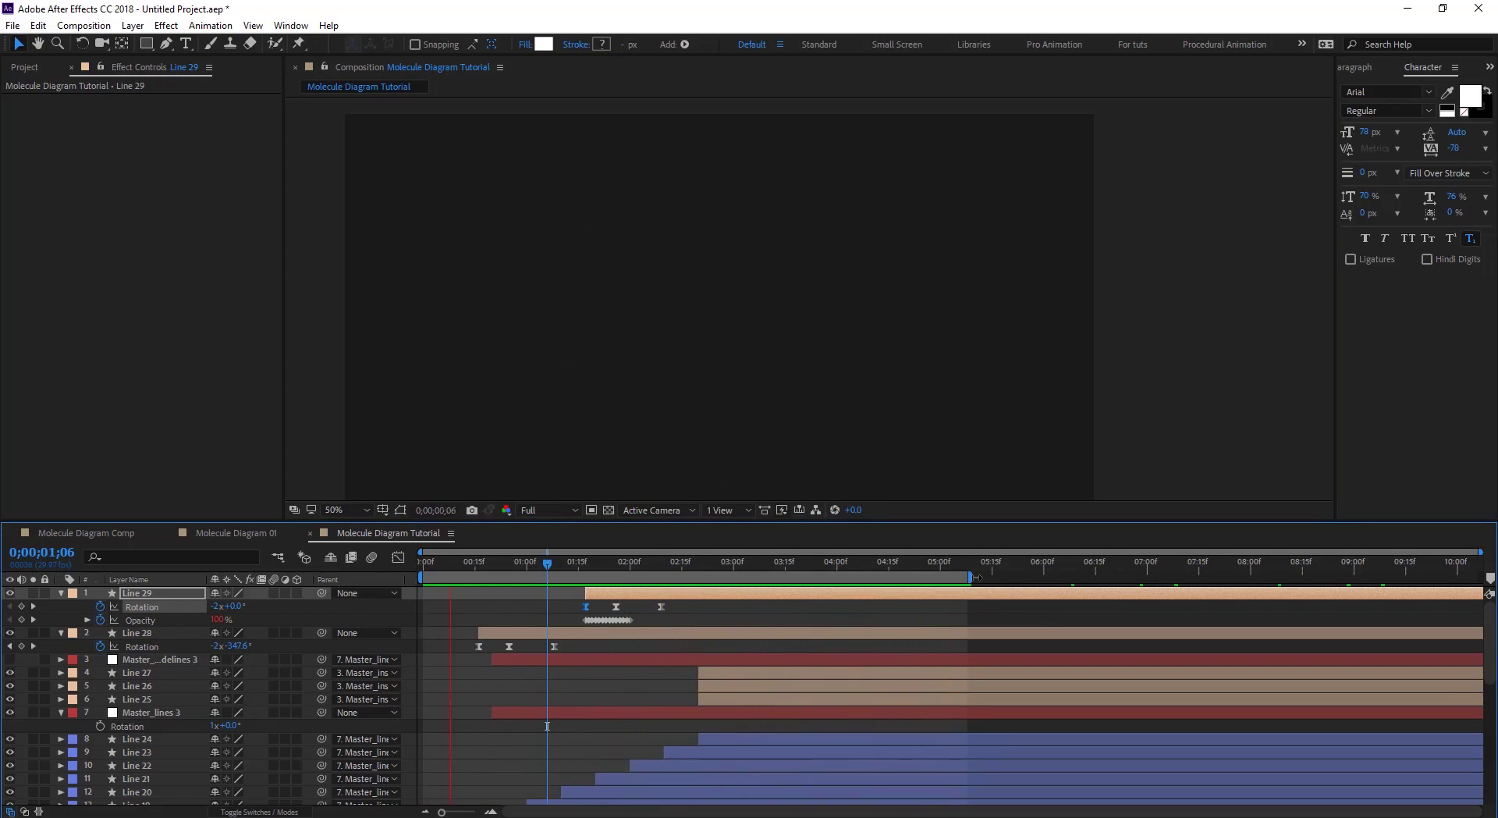
key(space)
At 0;00;03;04, add a text label "OH" without subscript beside the outer end of Line 28
drag(512, 559, 747, 559)
drag(768, 309, 882, 308)
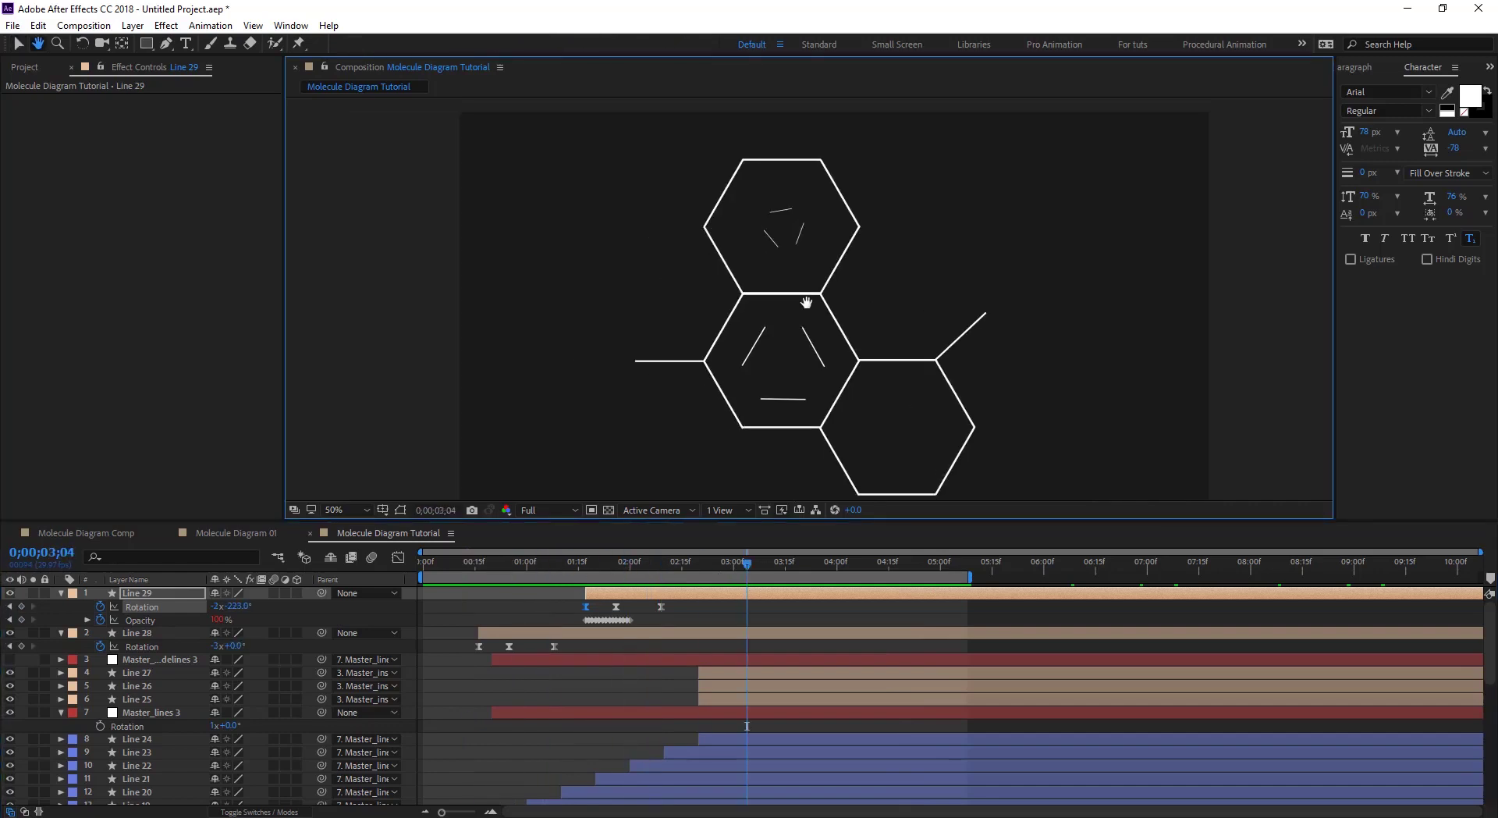
click(184, 45)
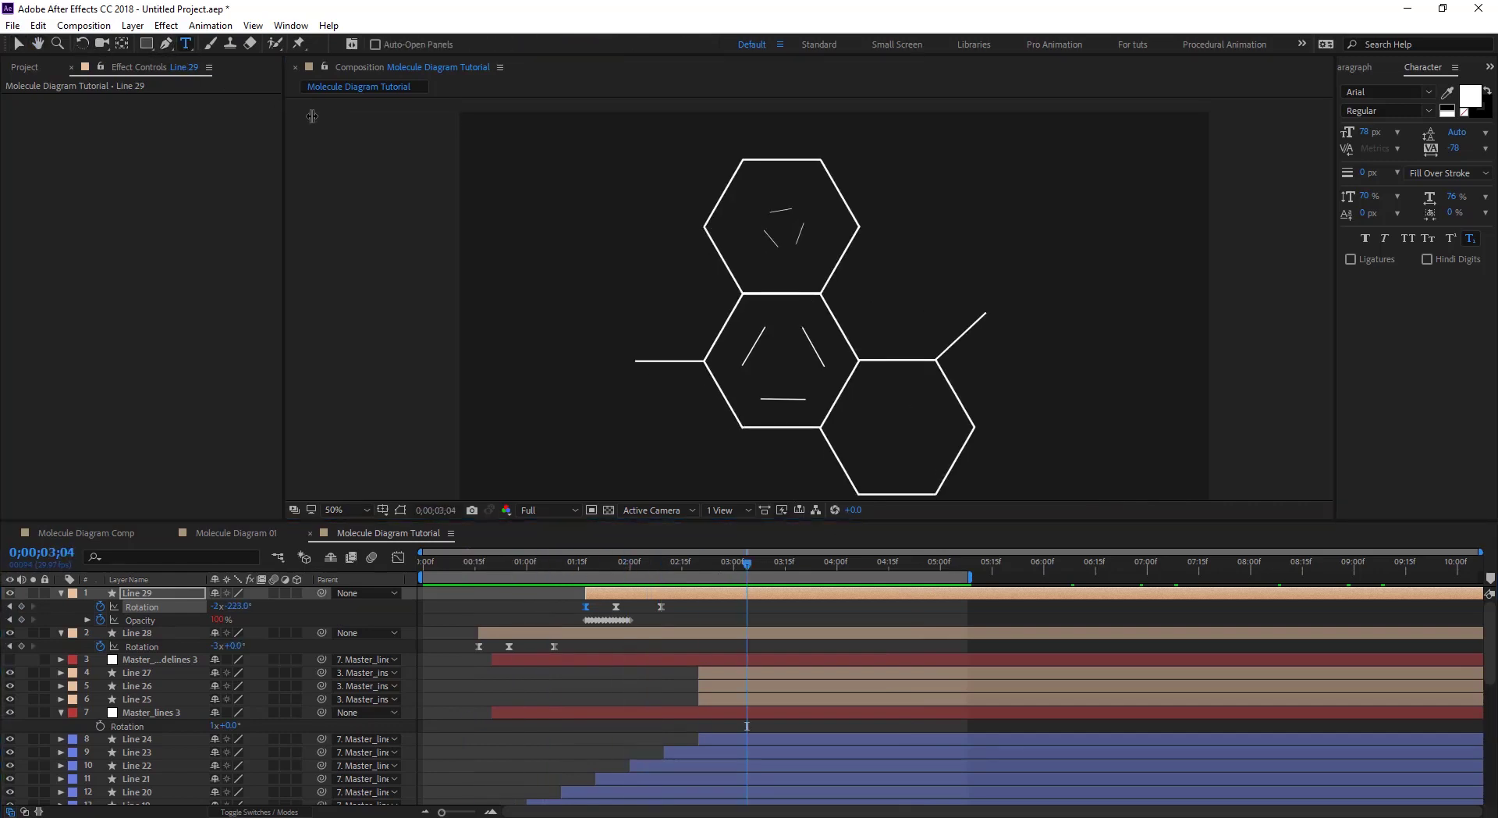
click(567, 365)
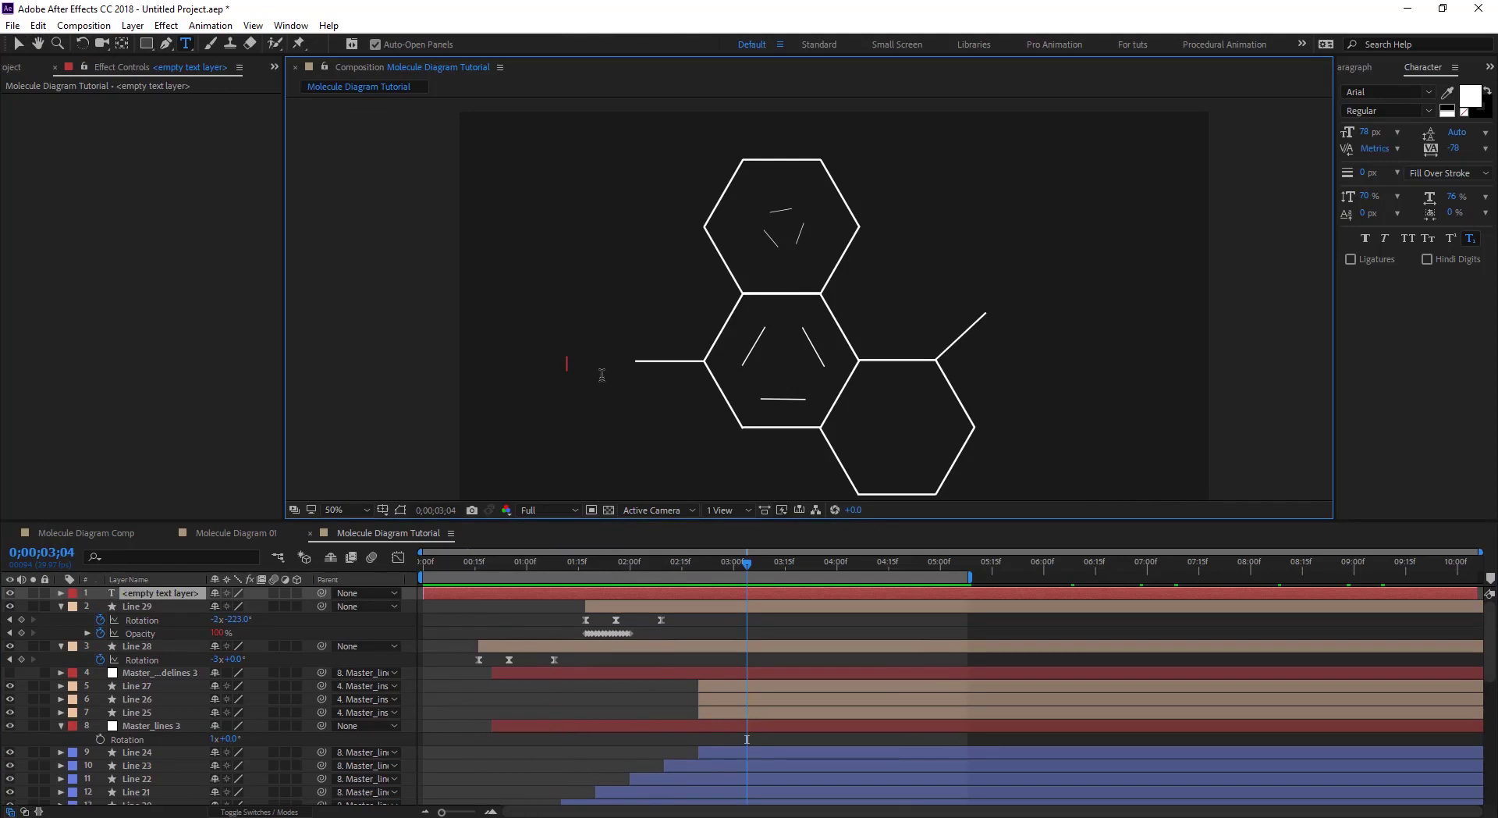
click(1470, 238)
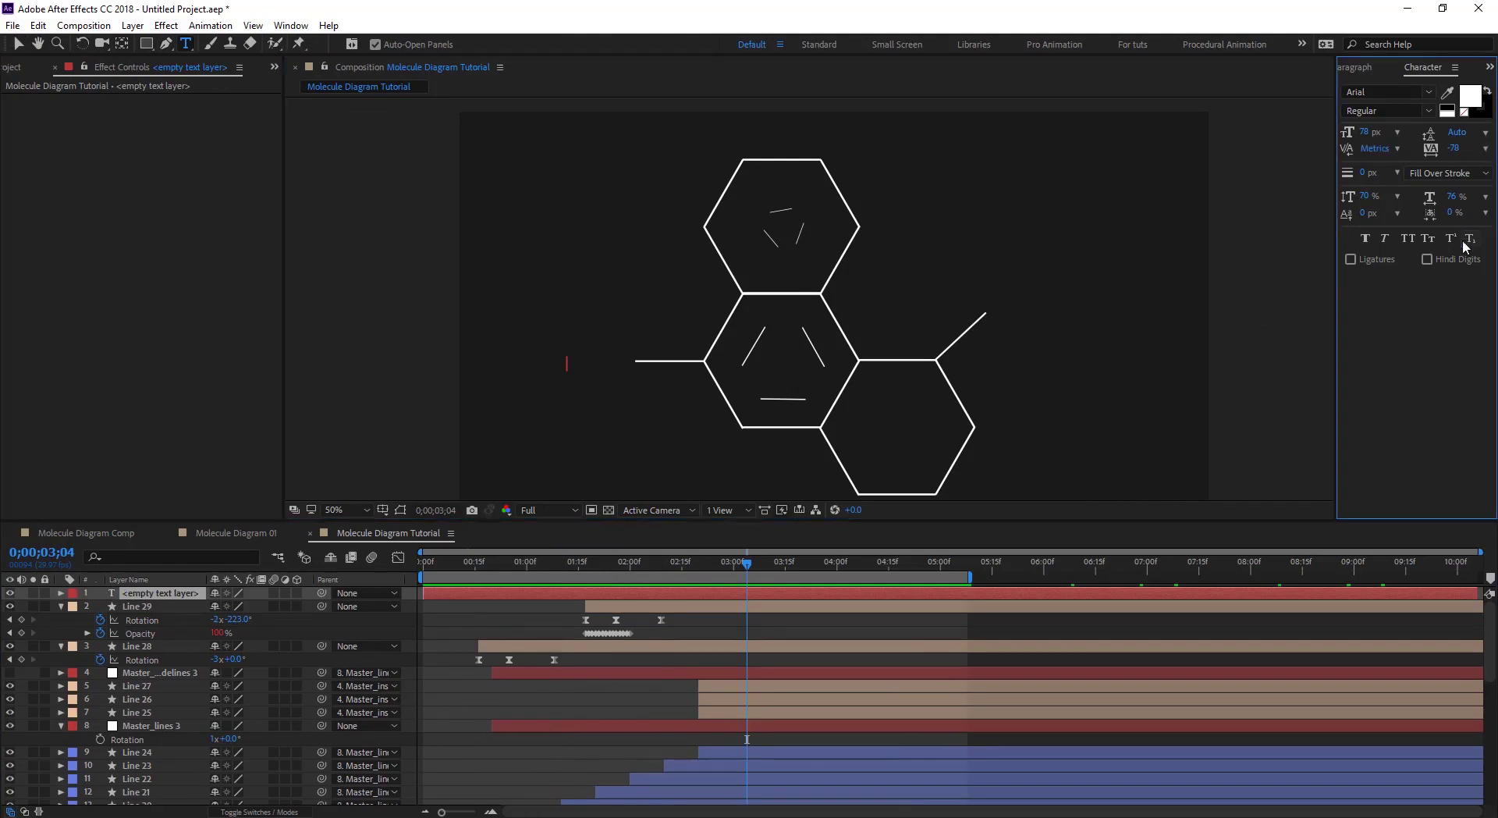
text(OH)
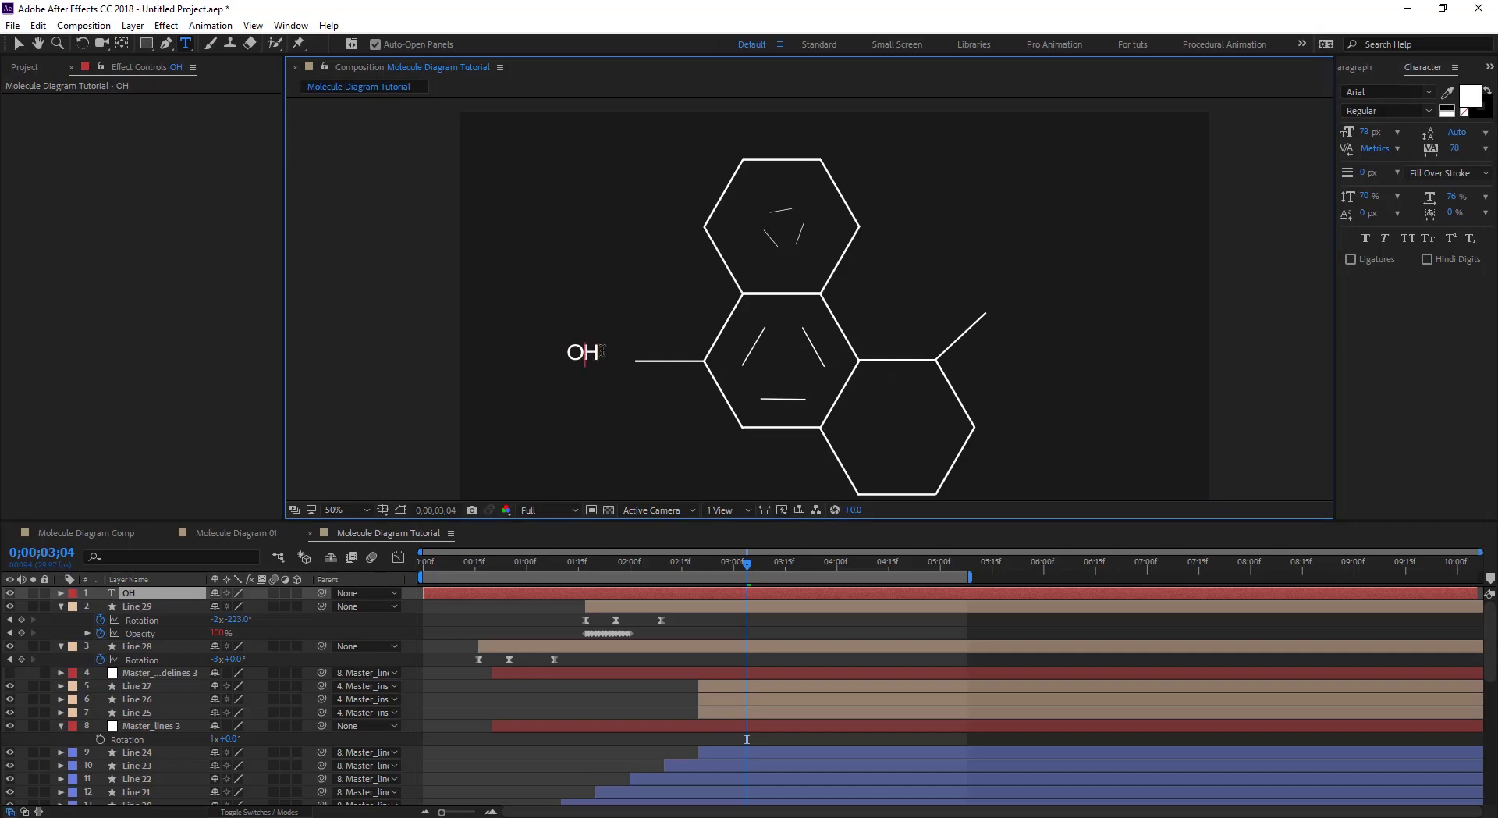
Make the label's H a subscript and move the label closer to the outer end of Line 28
click(1470, 238)
click(36, 45)
scroll(541, 361, up, 2)
key(v)
drag(522, 369, 593, 365)
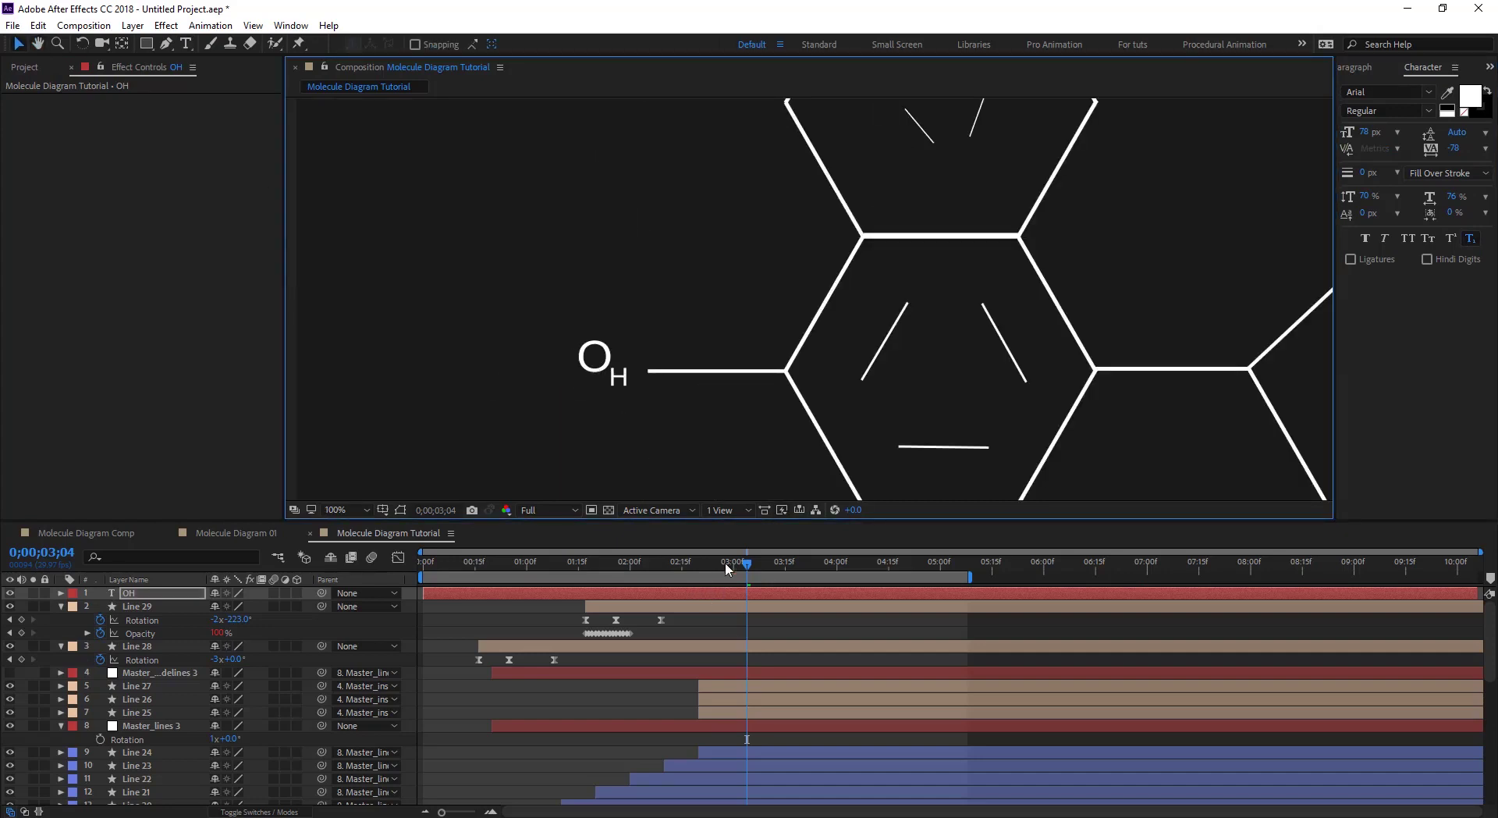
Trim the OH layer's in point to the middle rotation keyframe of Line 28 at 0;00;00;25
mouse_move(742, 565)
mouse_down()
mouse_move(485, 573)
mouse_move(513, 579)
mouse_up()
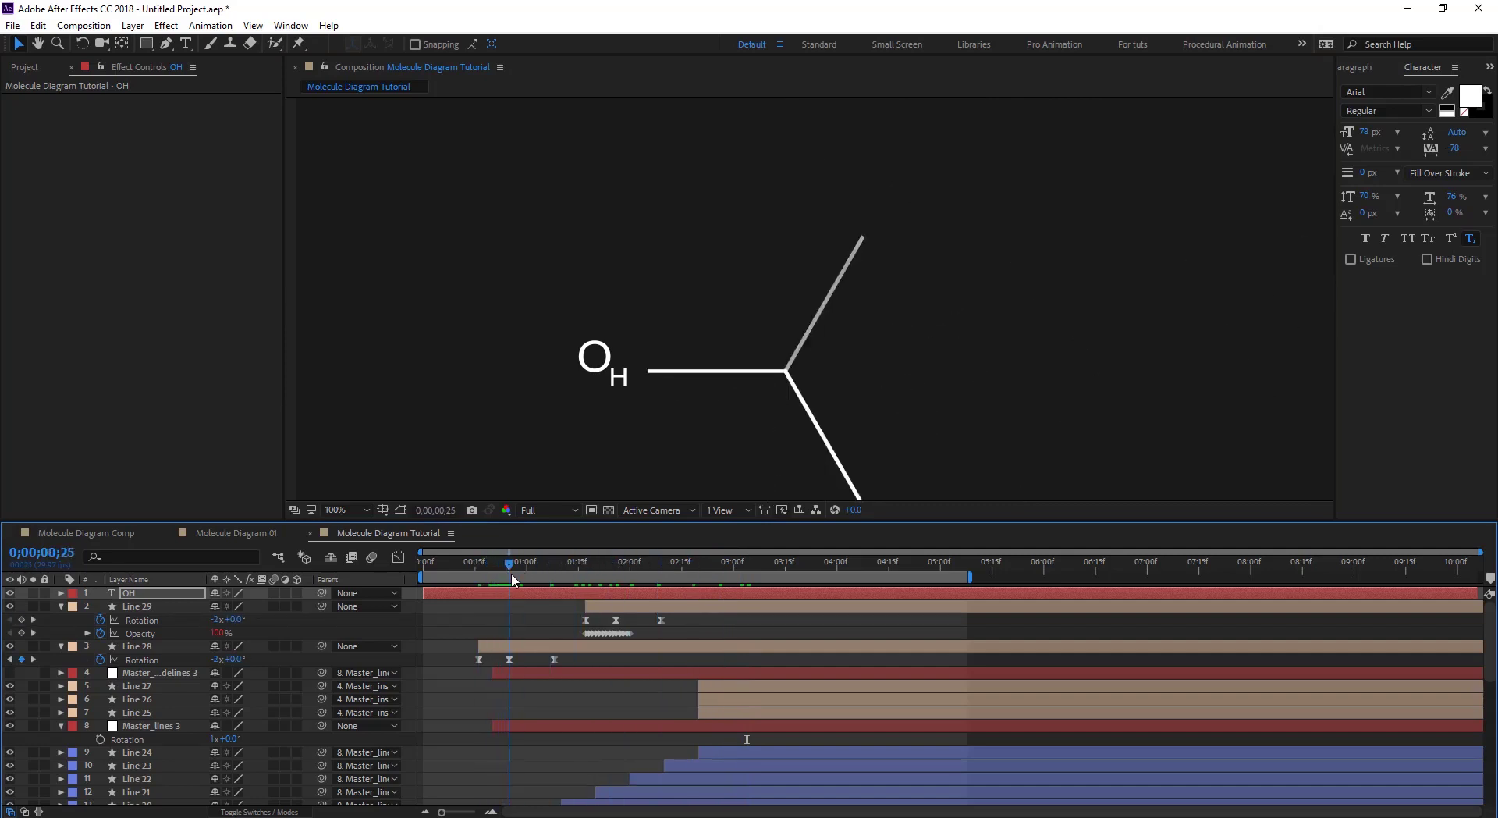
click(515, 593)
key(alt+bracketleft)
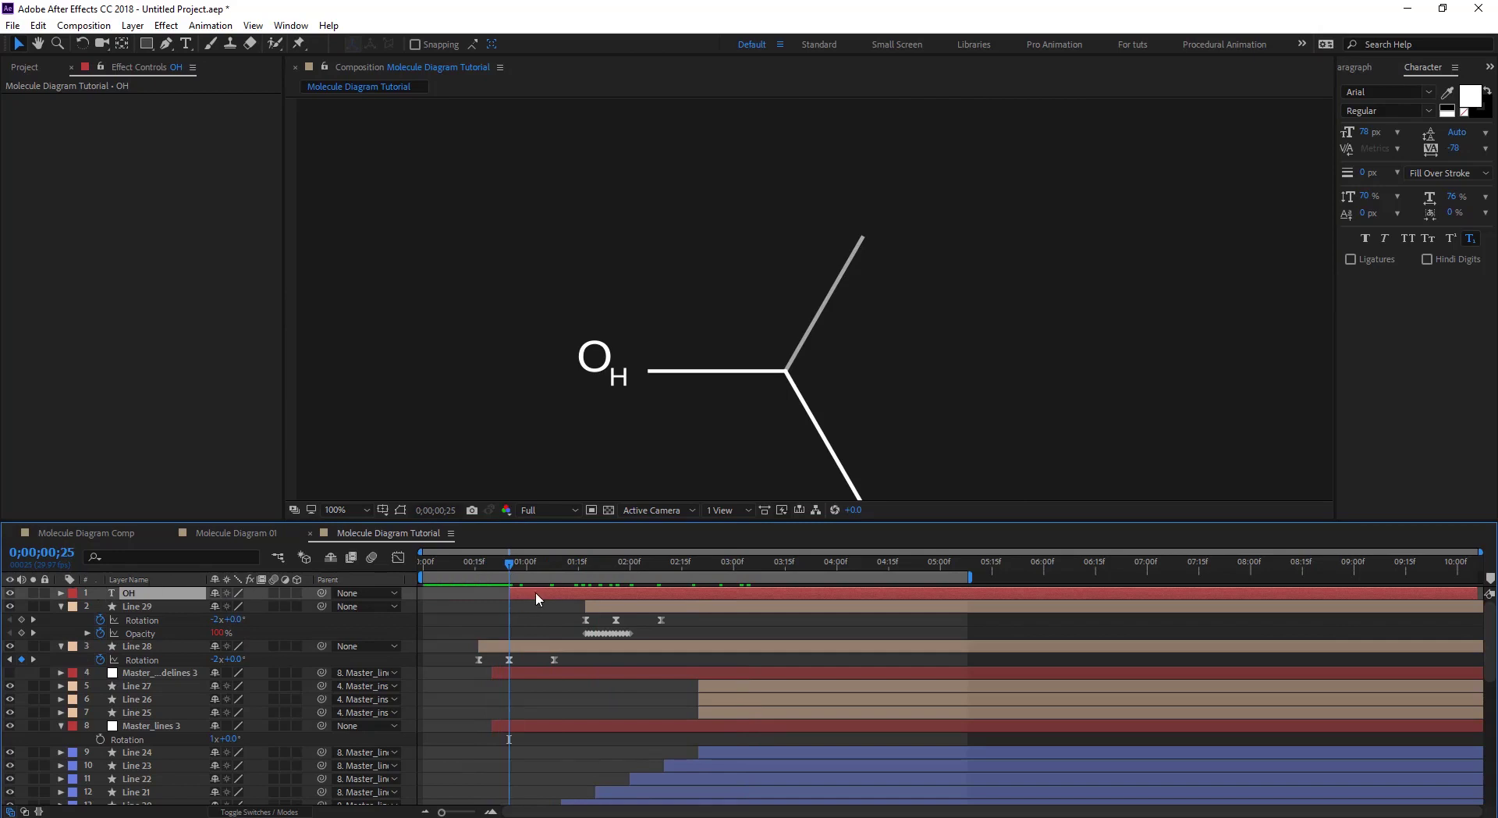
Copy Line 28's Opacity keyframes onto the OH layer at 0;00;00;25
click(156, 646)
key(u)
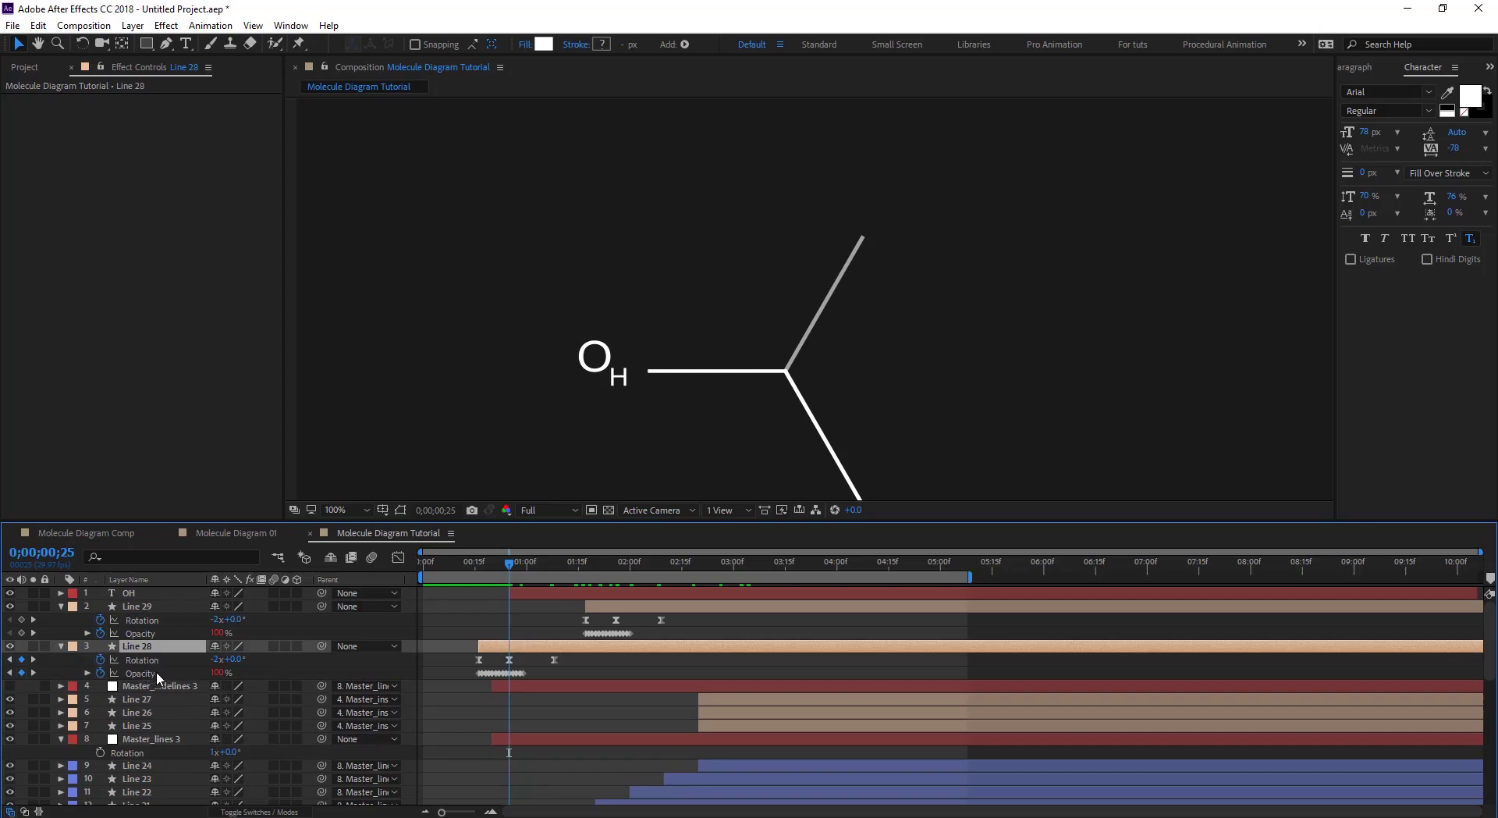
click(540, 594)
key(ctrl+v)
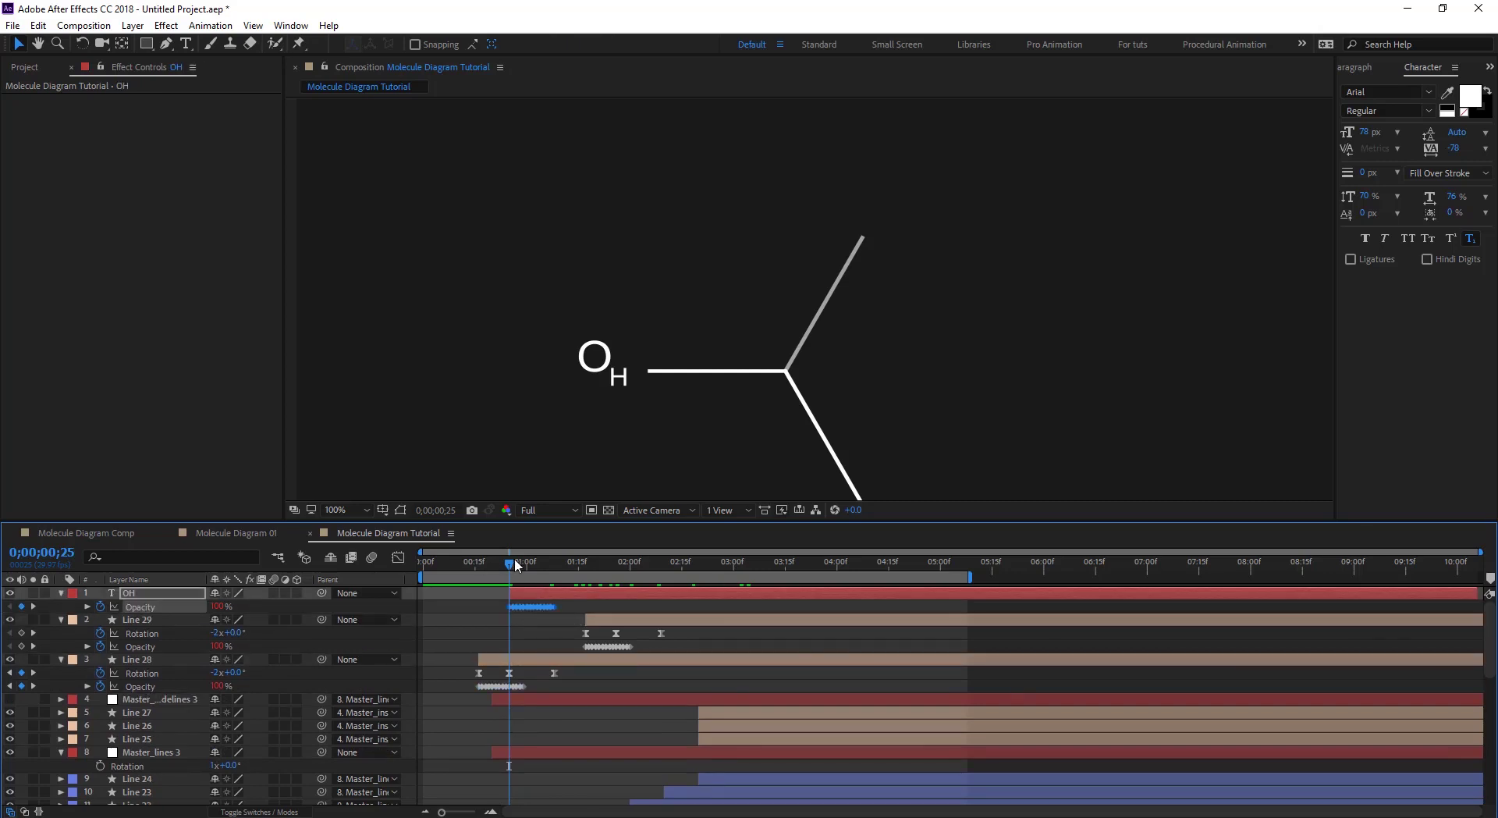
At 0;00;04;00, duplicate the OH label and place the copy at the outer end of Line 29
drag(516, 561, 837, 561)
click(776, 593)
key(ctrl+d)
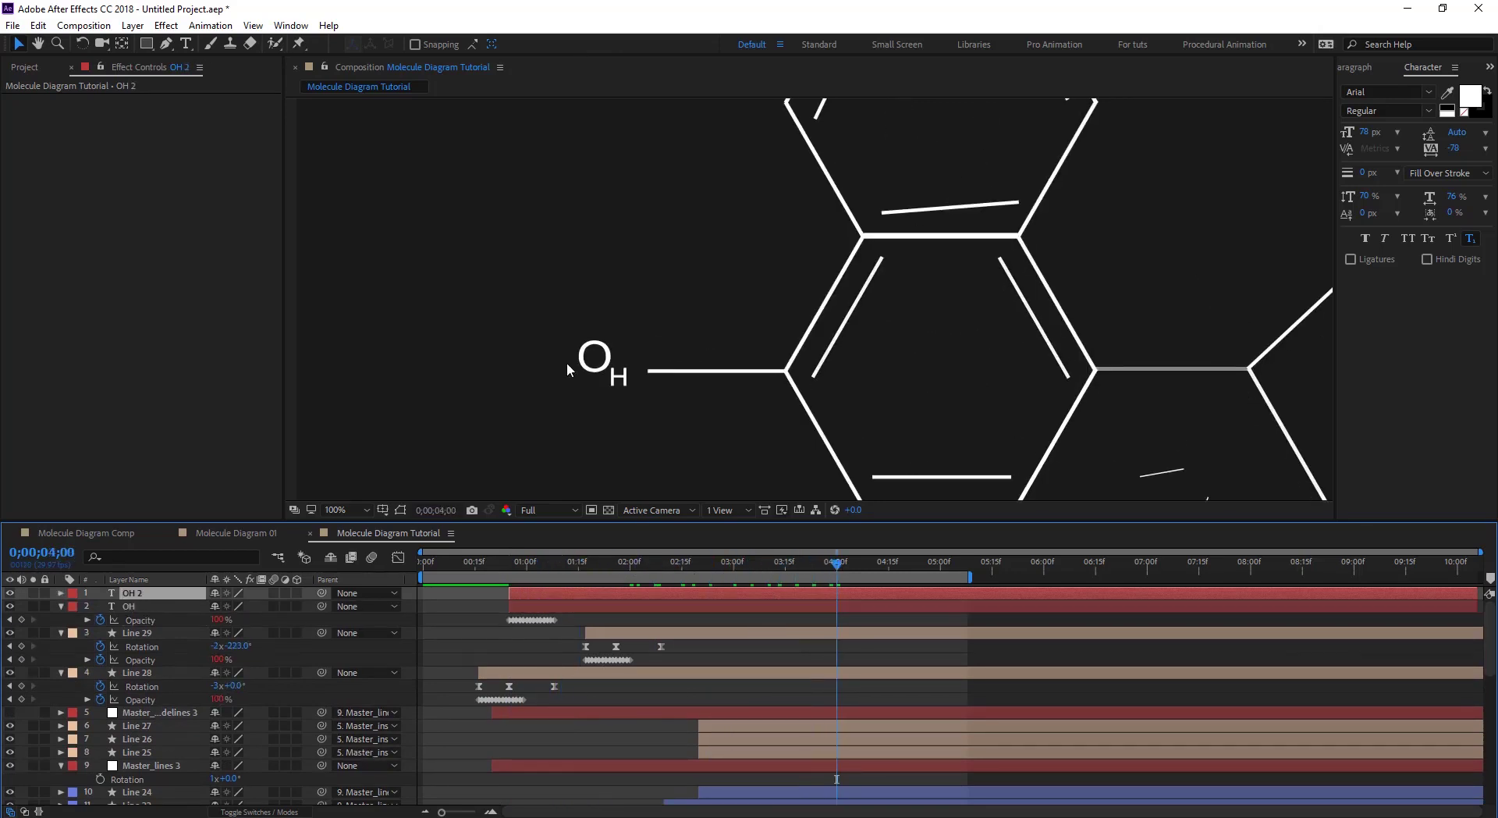
drag(602, 359, 1070, 226)
drag(1135, 281, 559, 315)
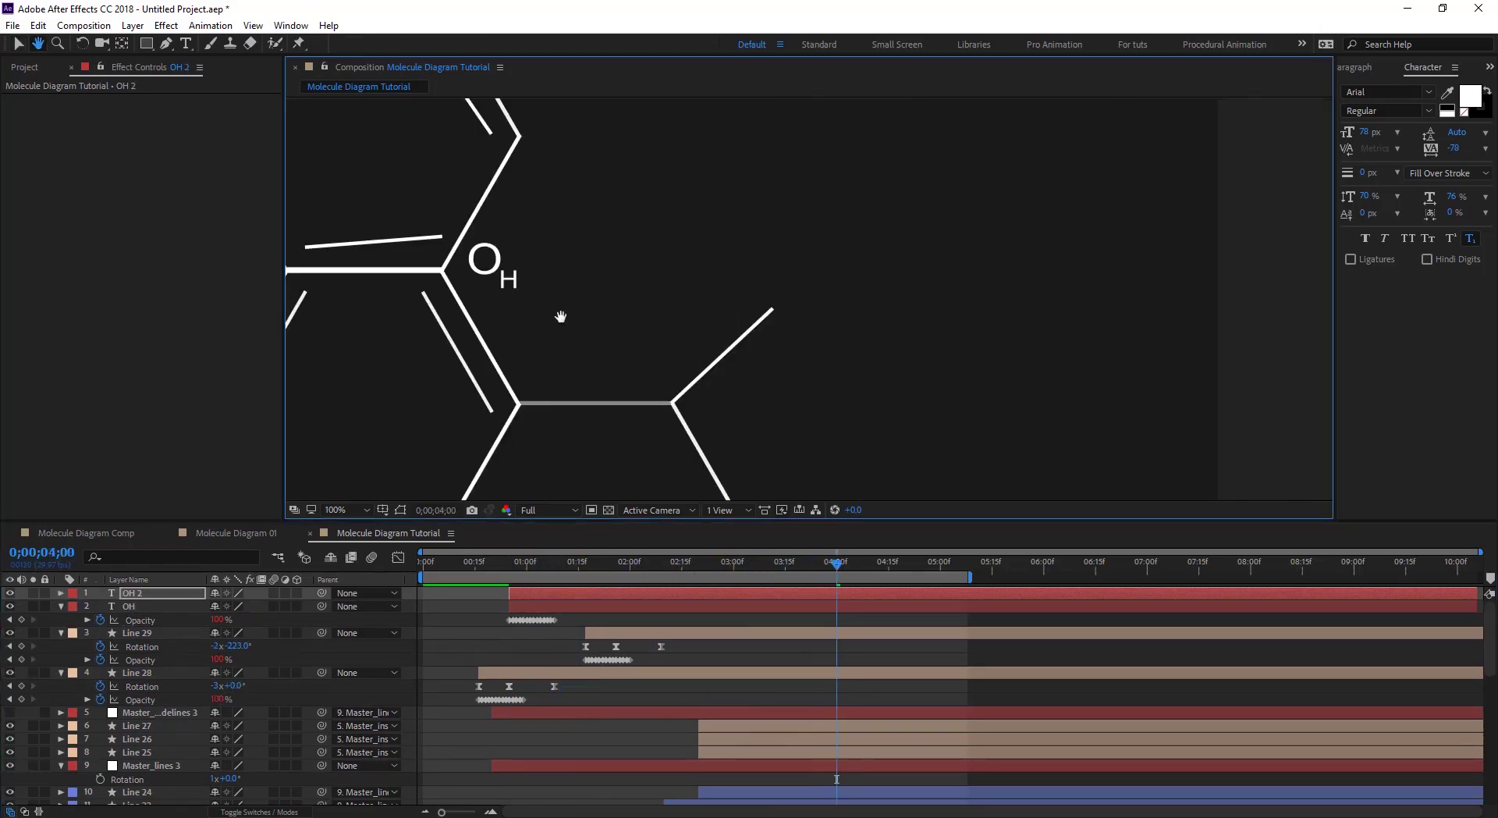
drag(483, 265, 790, 287)
Replace the duplicated label's text with "NH3"
double_click(801, 296)
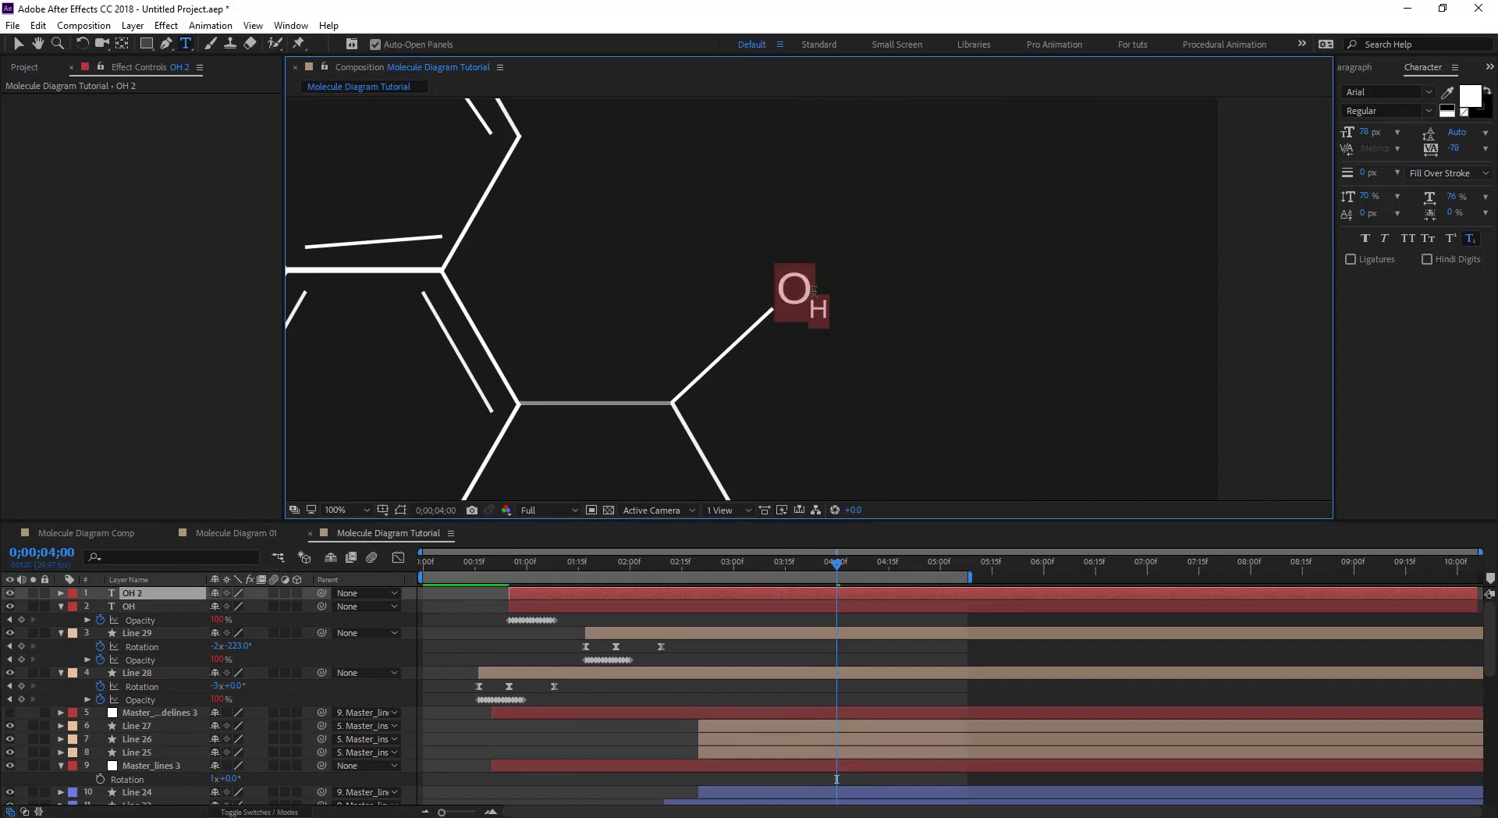
click(811, 294)
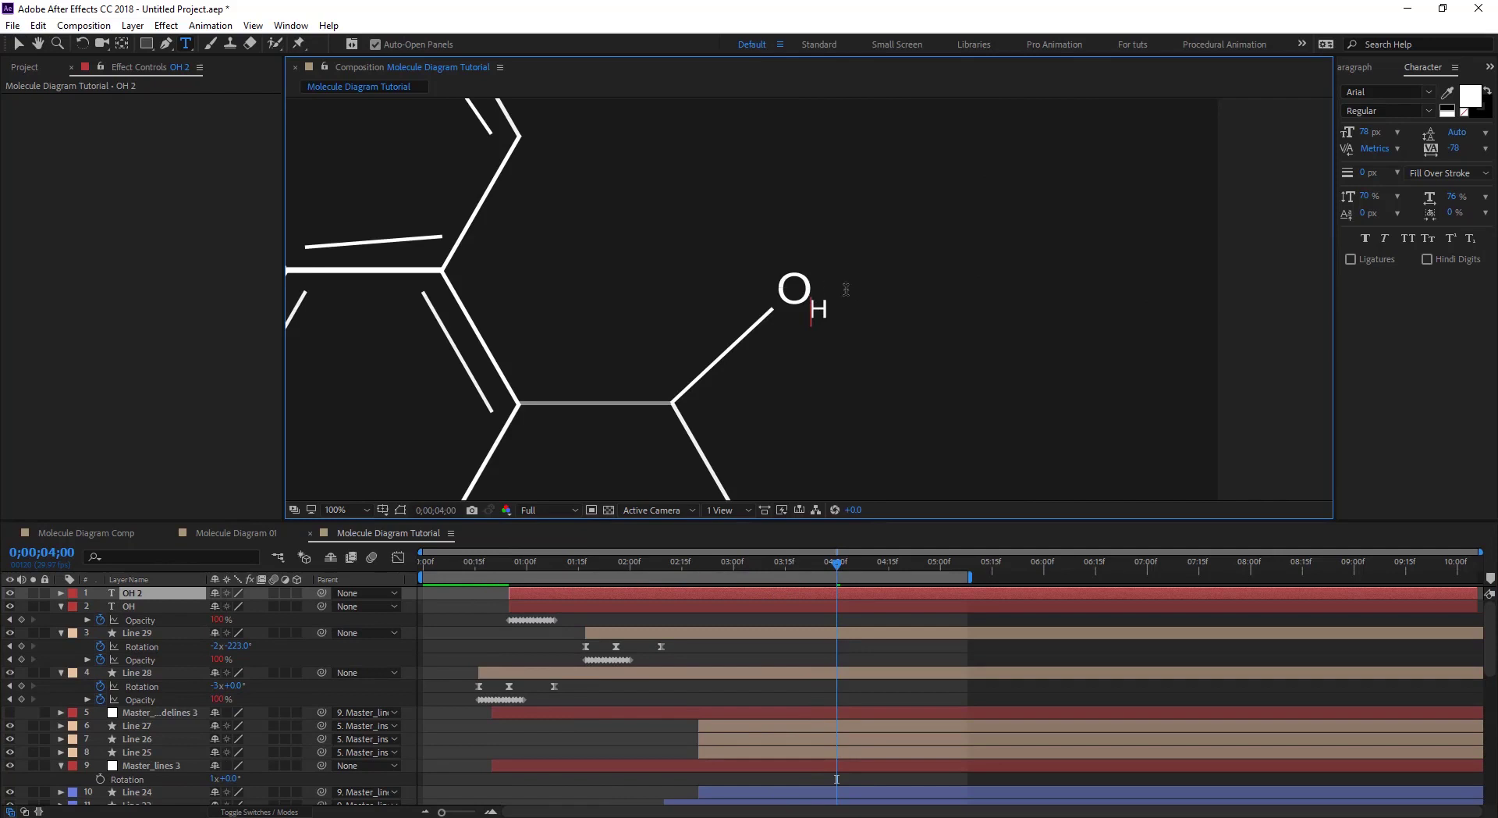
double_click(819, 286)
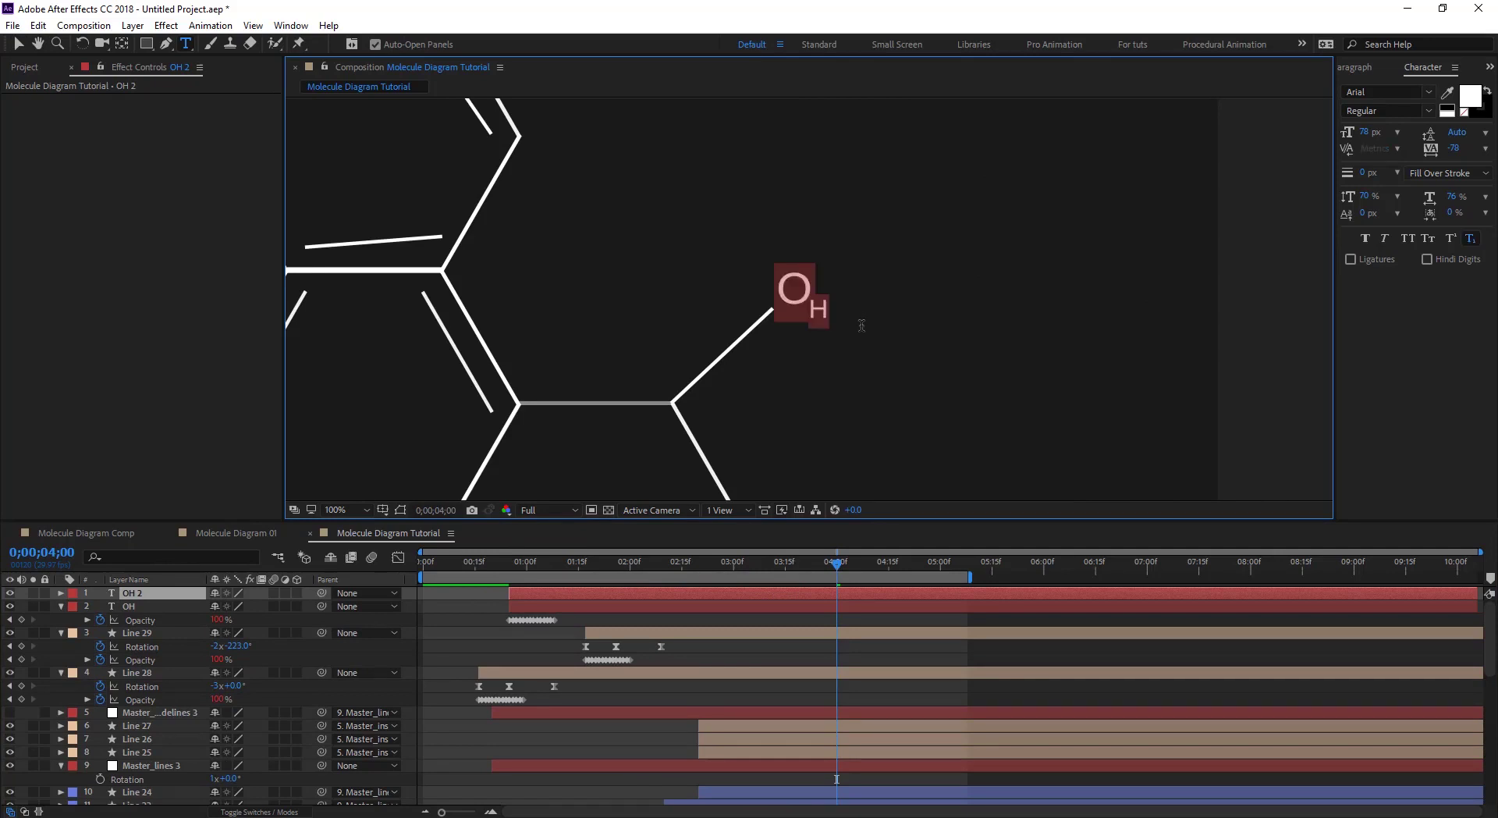
text(N)
key(BackSpace)
text(Nh3)
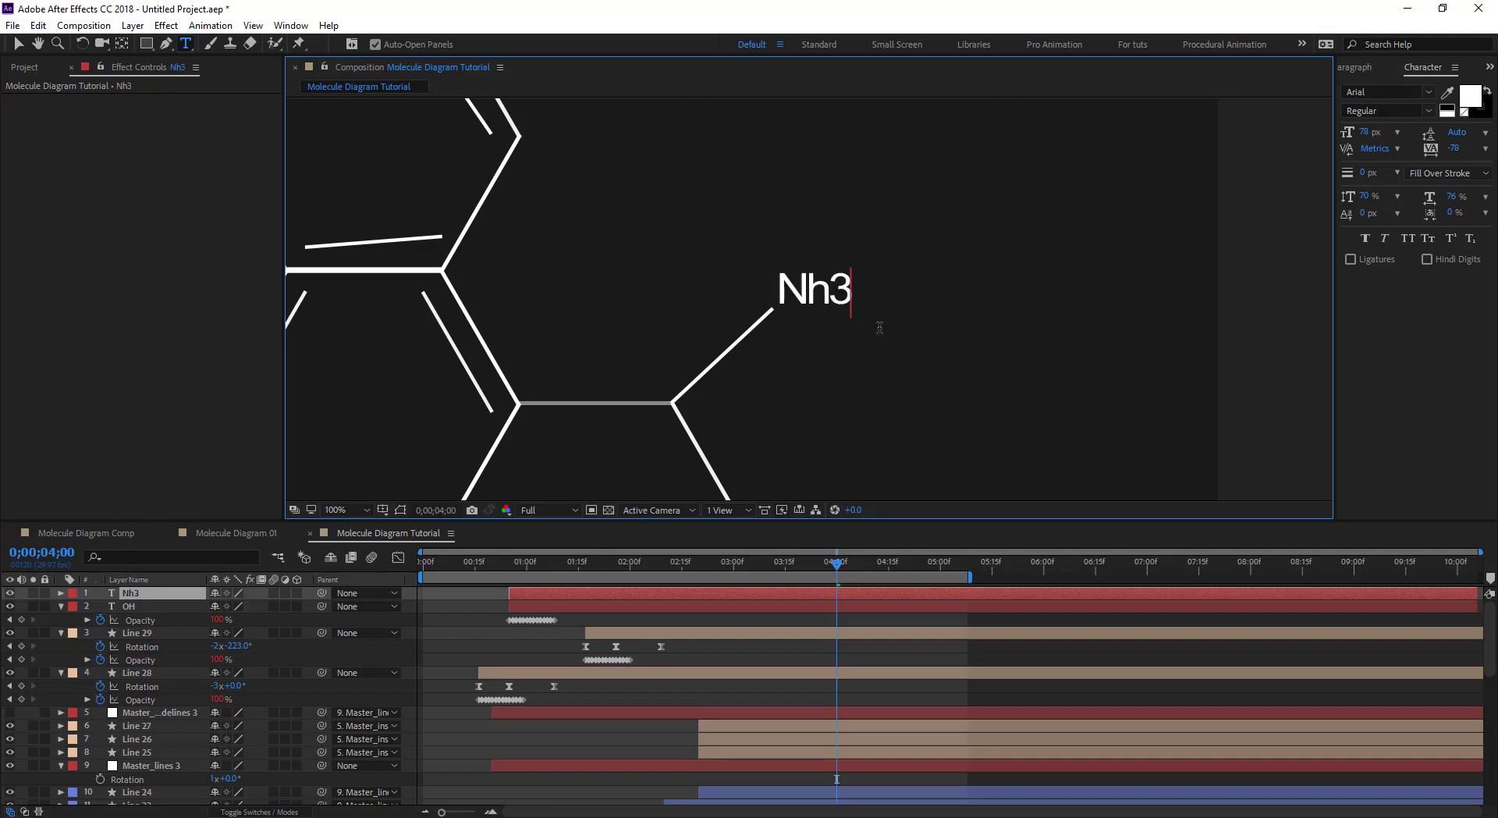
drag(808, 291, 827, 292)
text(H)
Make the "H3" part of the NH3 label a subscript and return to the Selection tool
drag(813, 288, 1426, 281)
click(1470, 239)
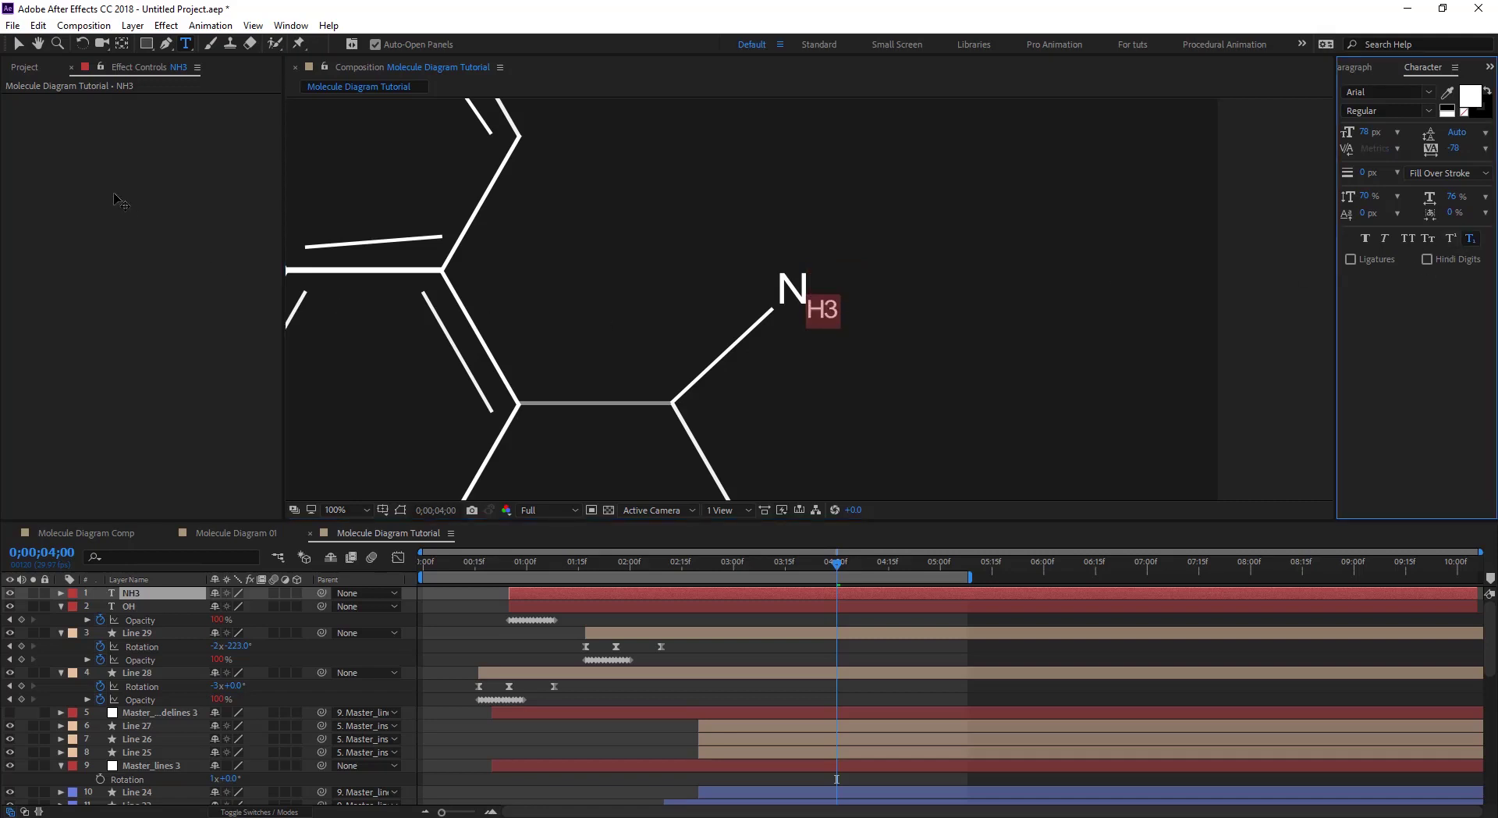
click(18, 45)
Extend the work area to about 0;00;09;22, preview the animation from the start and scrub to 0;00;07;20
scroll(761, 306, down, 1)
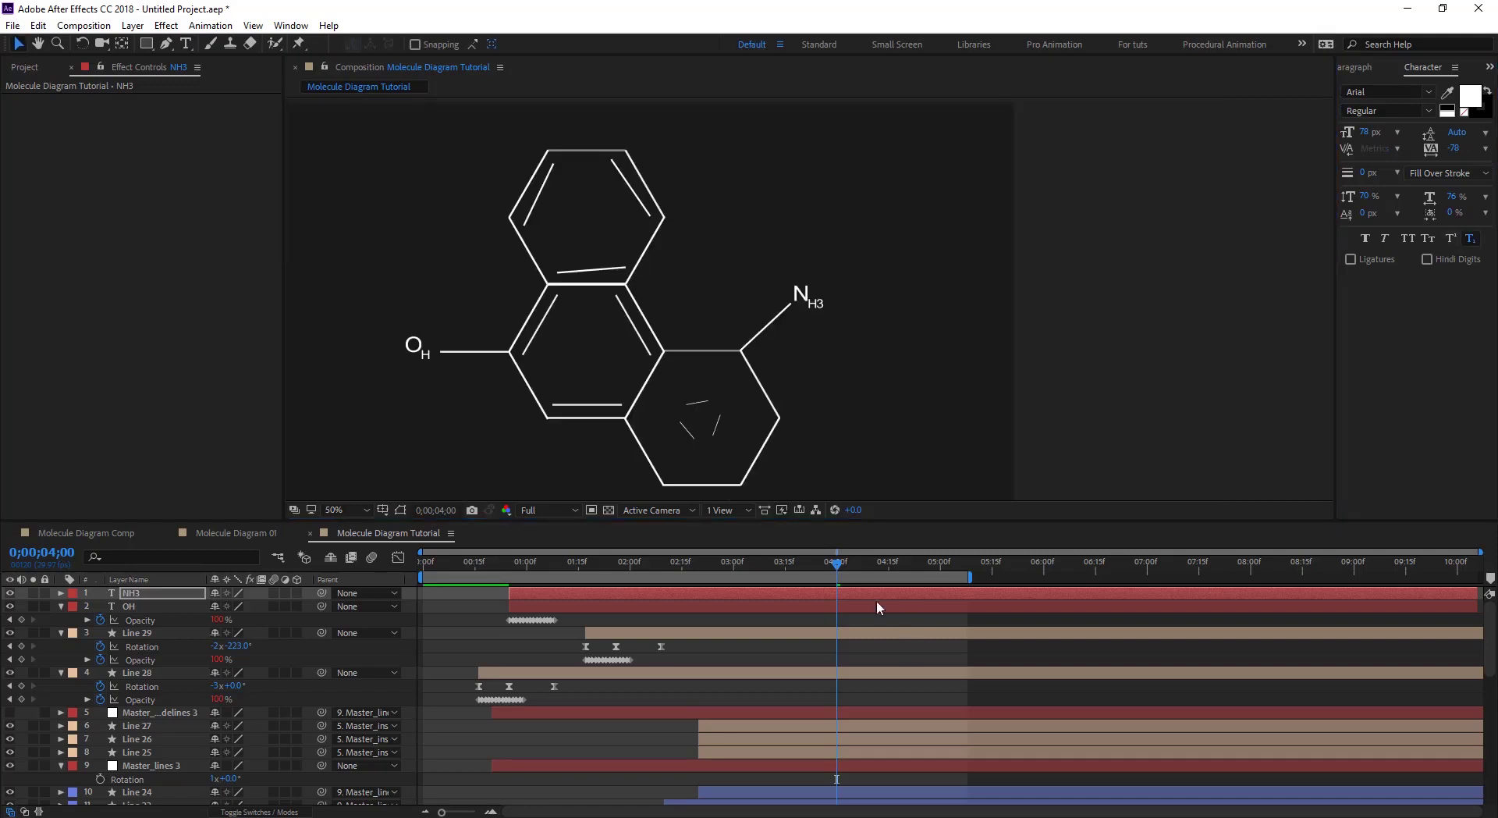
key(Home)
key(space)
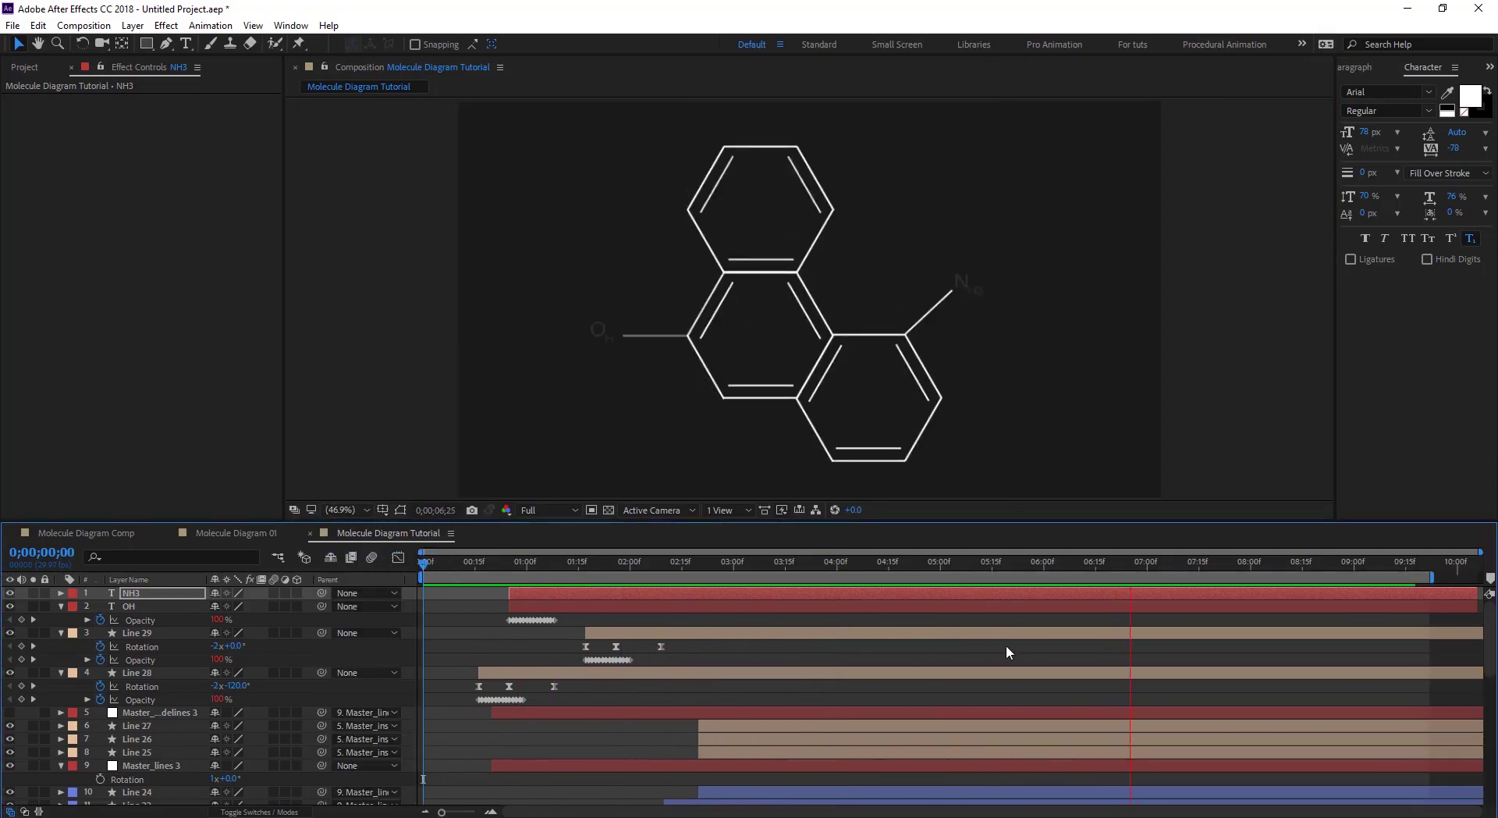
drag(611, 568, 481, 565)
drag(807, 580, 1215, 612)
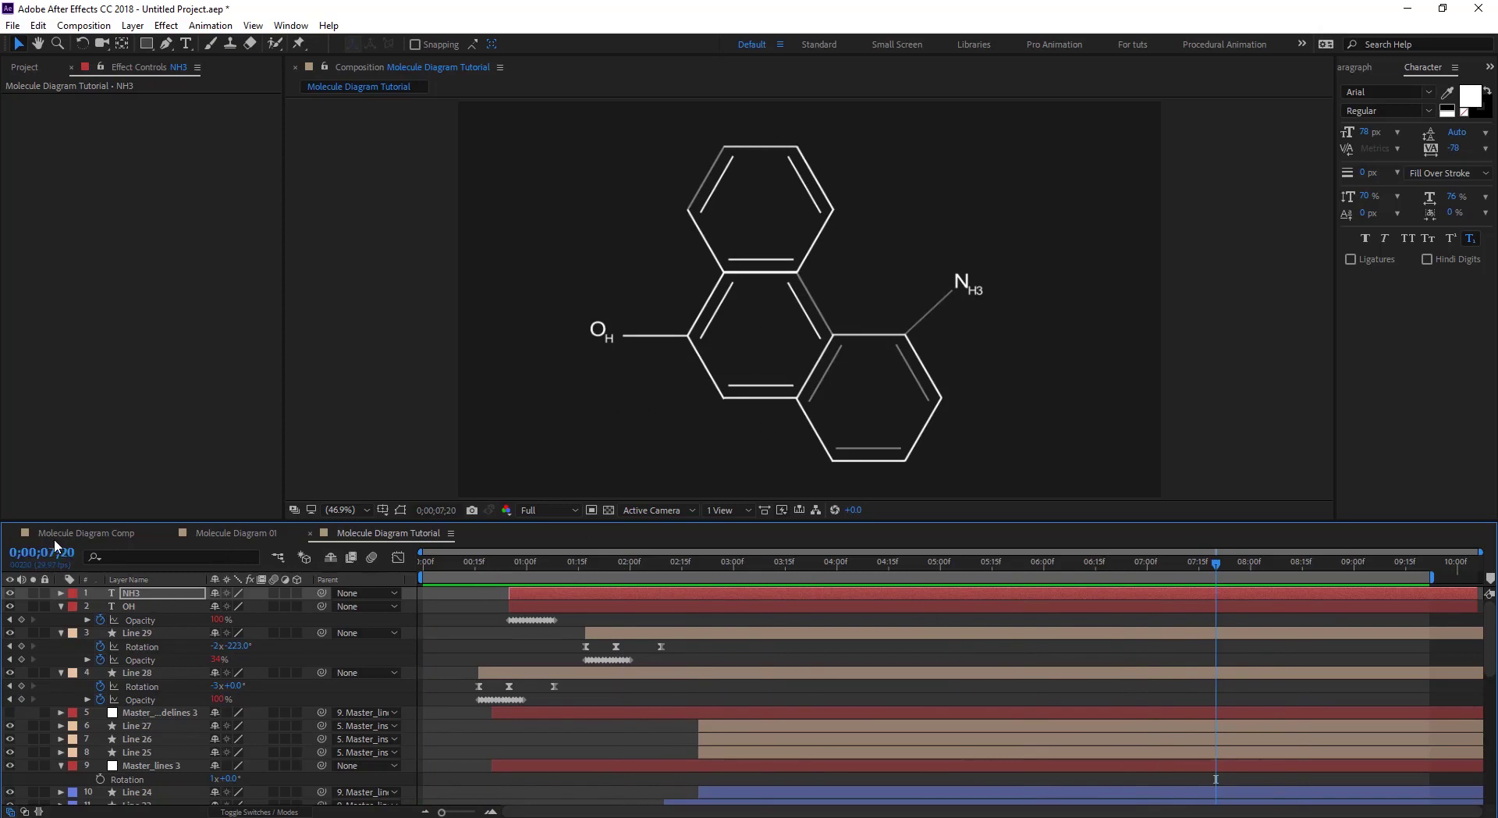
Open Molecule Diagram Comp, inspect it at 0:00:05:07 and show its shy layers
click(85, 533)
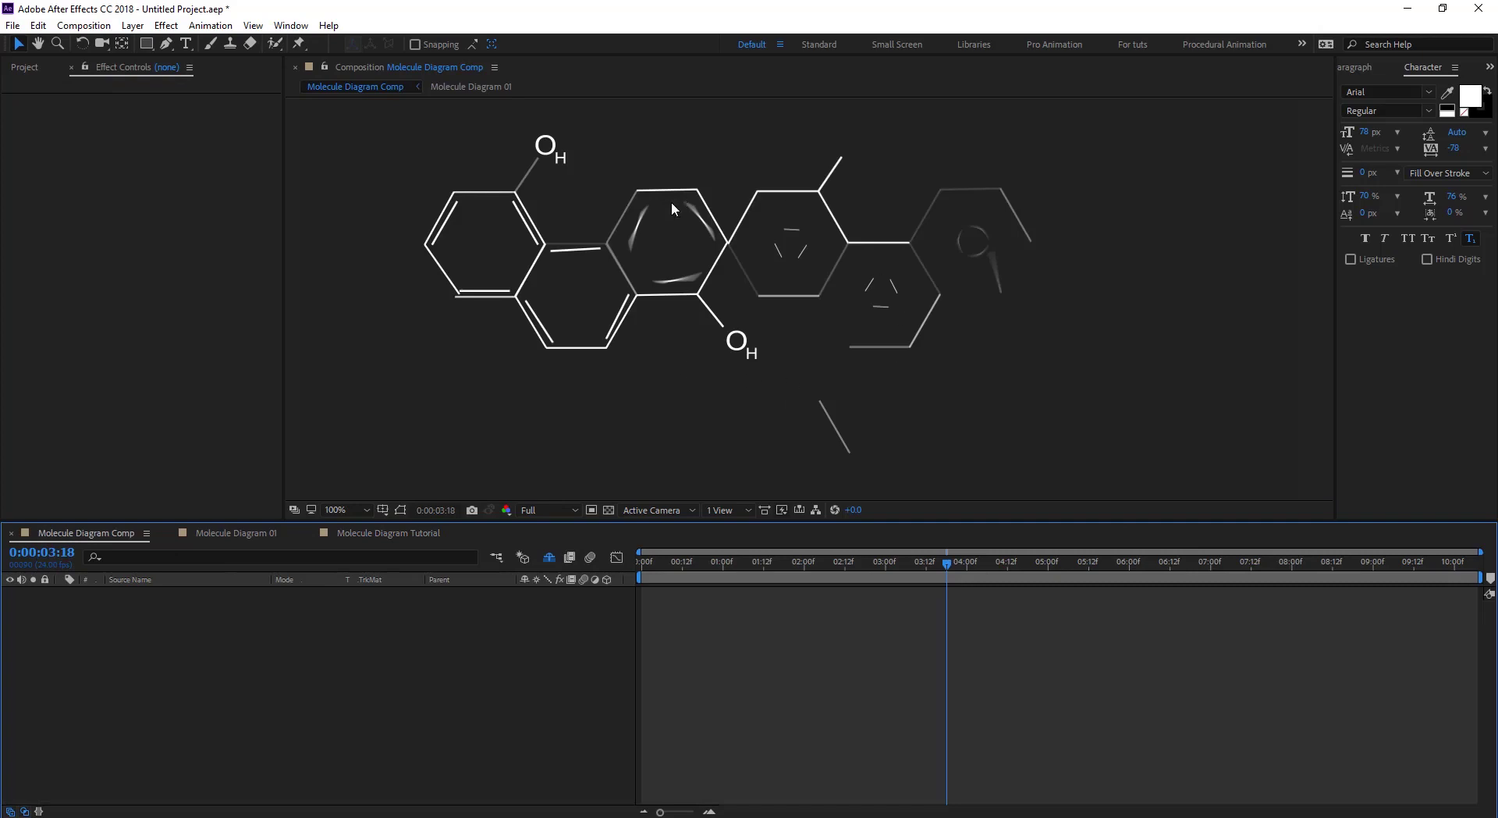
drag(571, 215, 591, 241)
drag(775, 562, 797, 596)
click(548, 556)
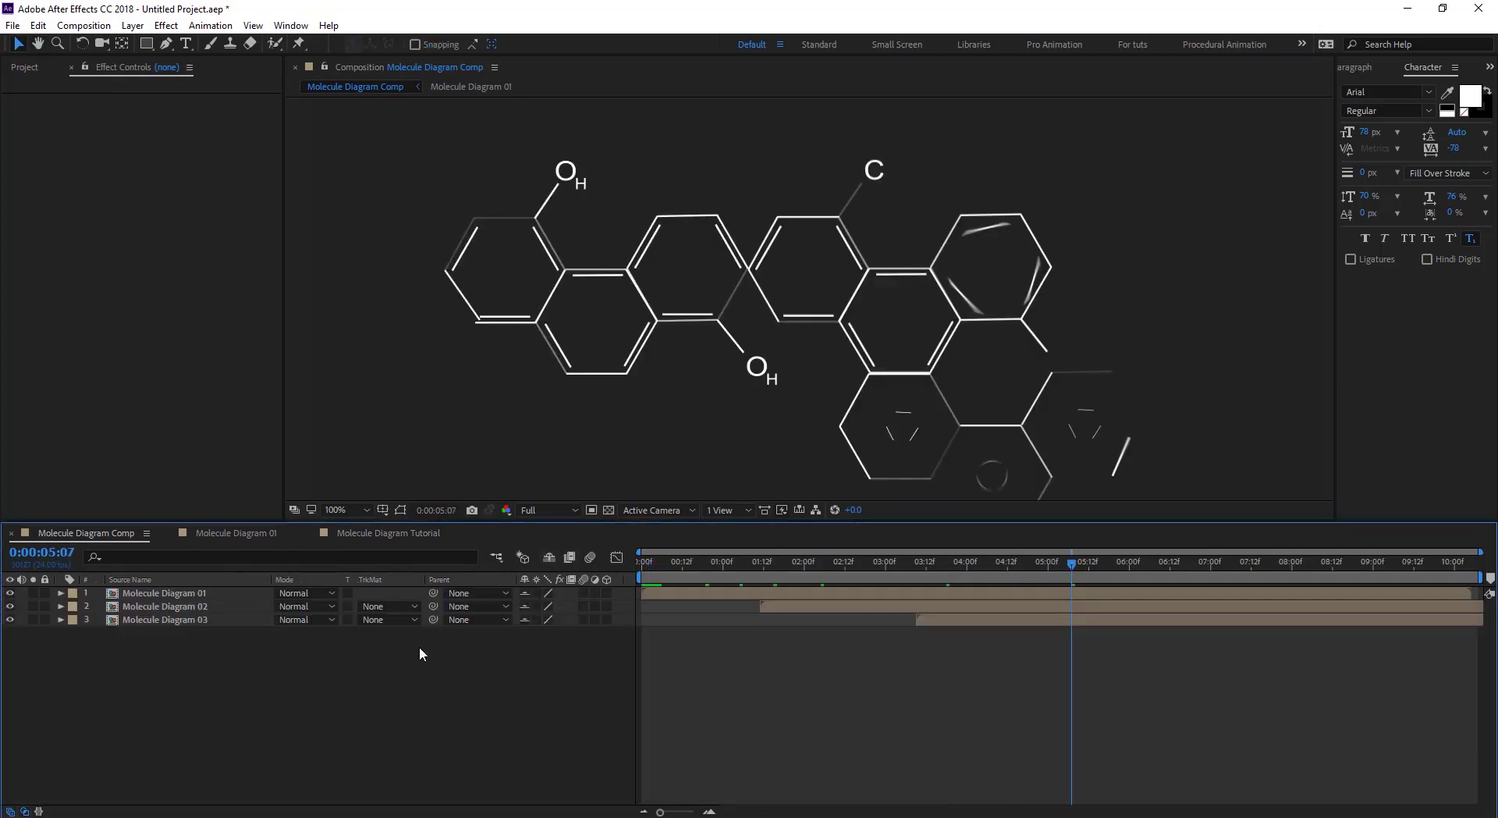
Hide the Molecule Diagram 01 layer and move Molecule Diagram 02 down and to the left in the composition
click(199, 593)
click(164, 607)
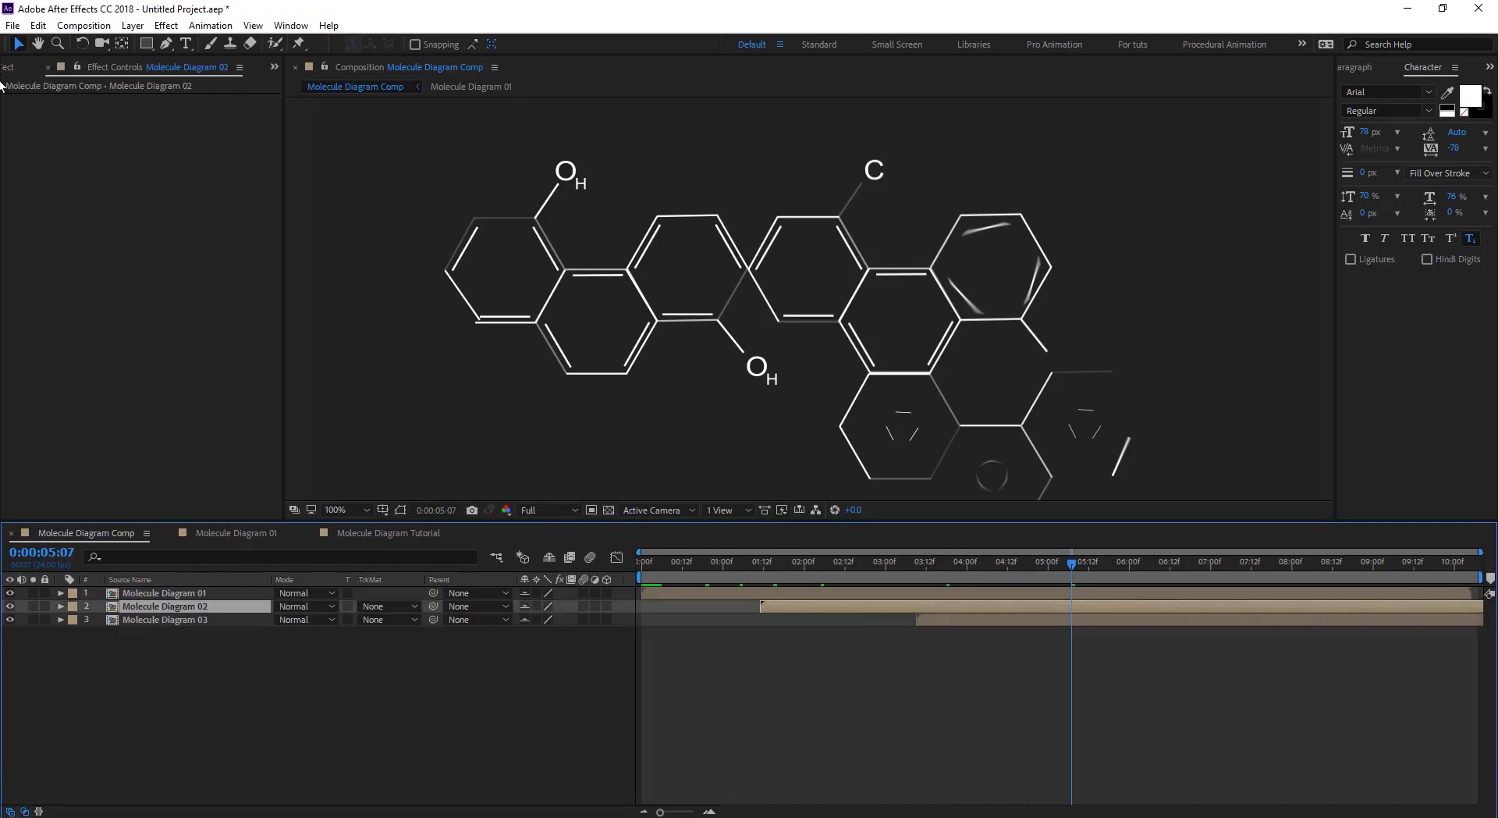
click(20, 69)
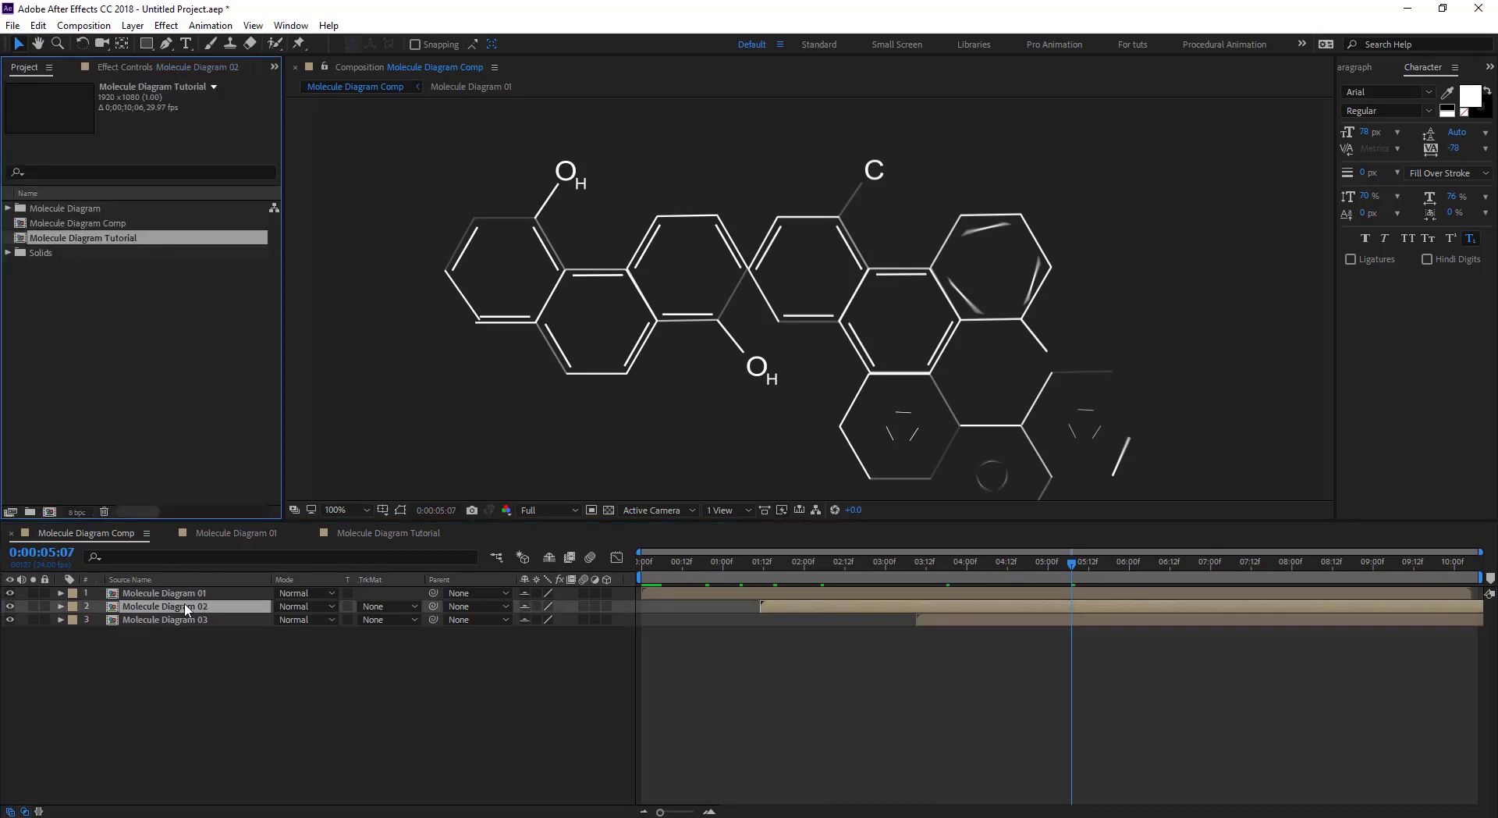
drag(9, 593, 10, 608)
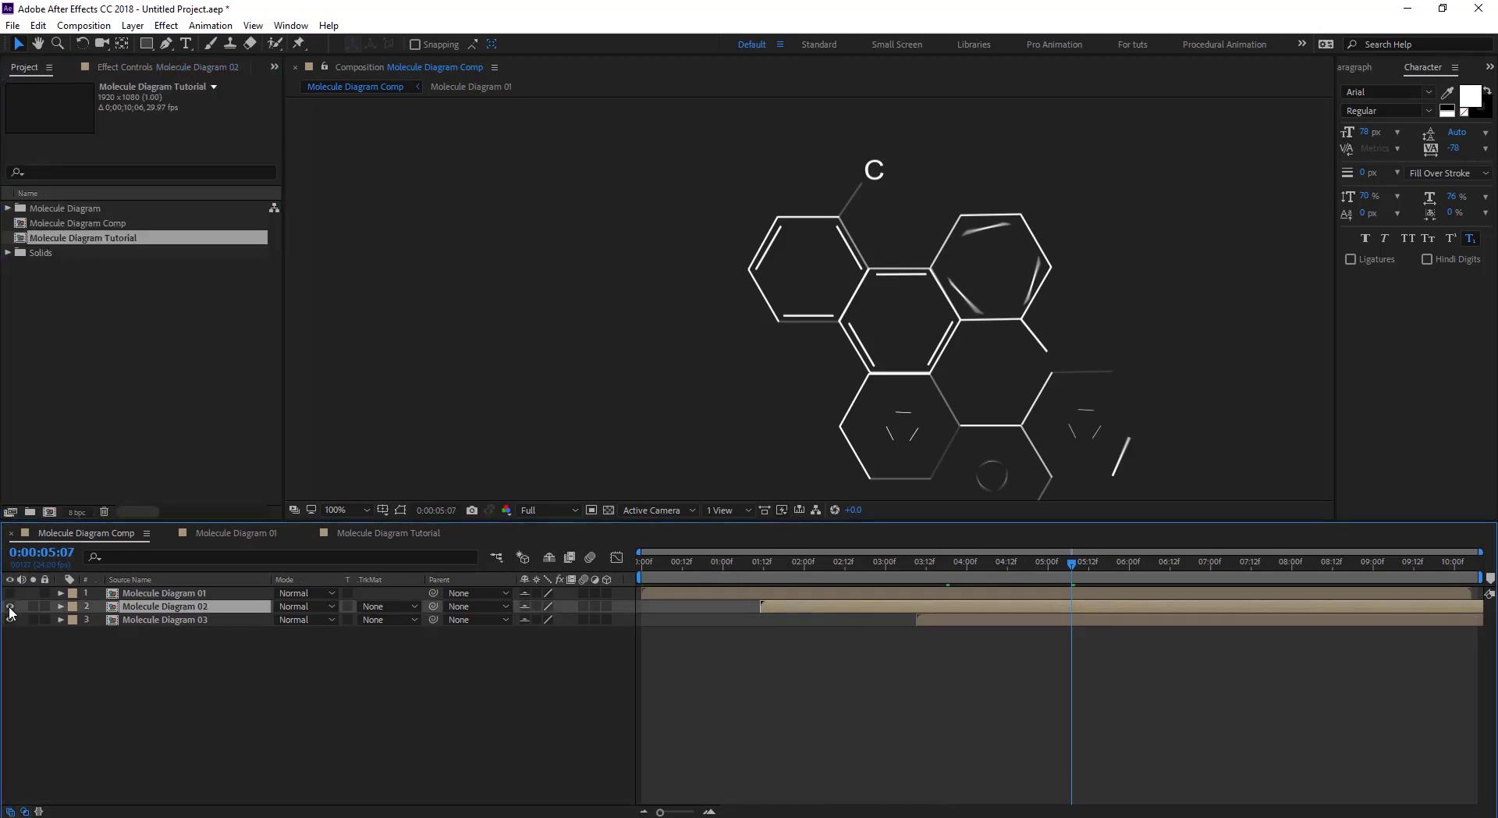
click(9, 606)
drag(1102, 409, 889, 507)
drag(765, 492, 786, 459)
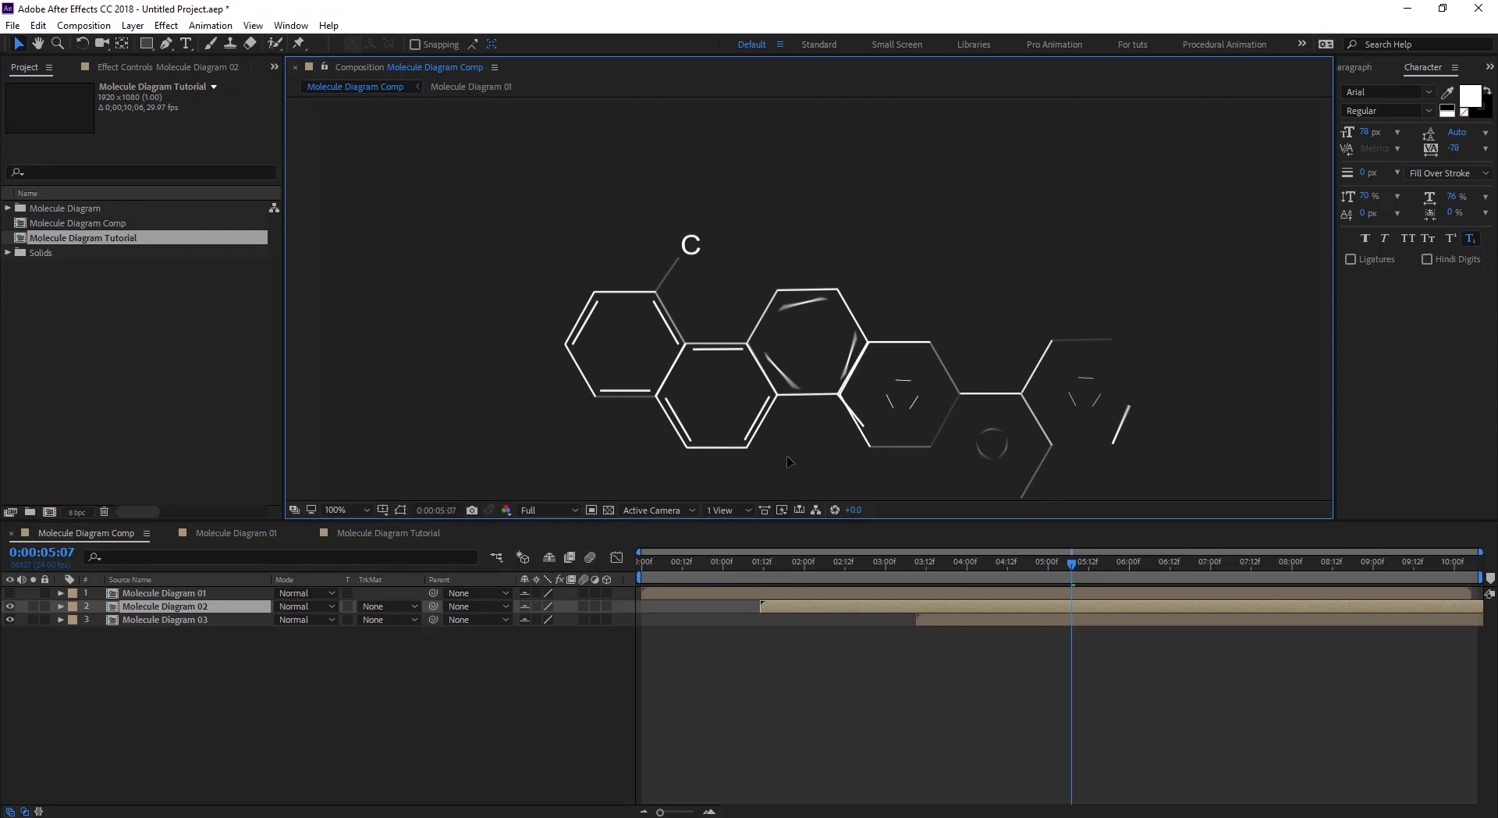
click(788, 457)
Look into the nested Molecule Diagram 02 composition and return to Molecule Diagram Comp
double_click(197, 608)
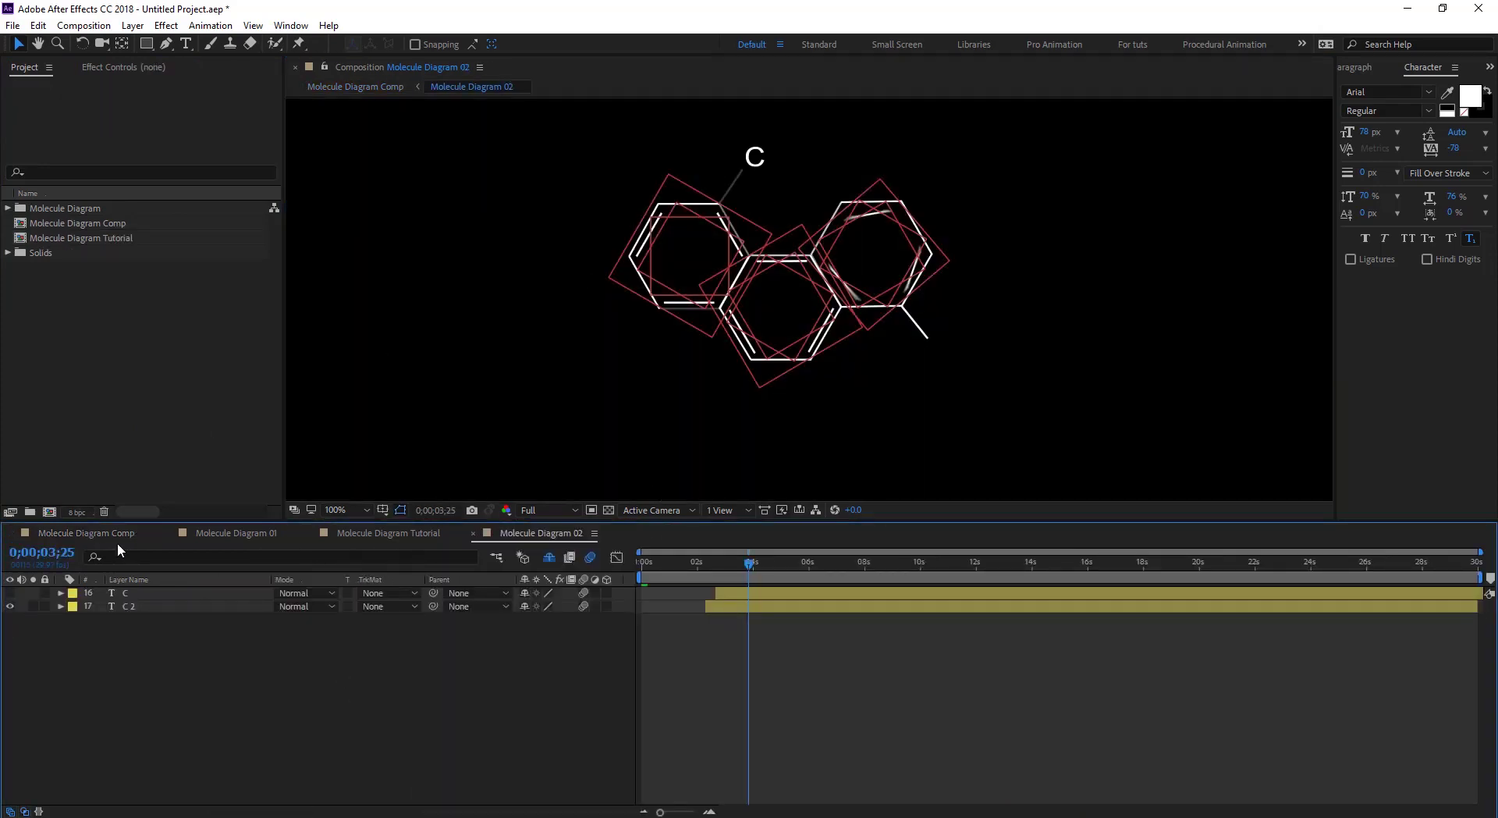
click(115, 535)
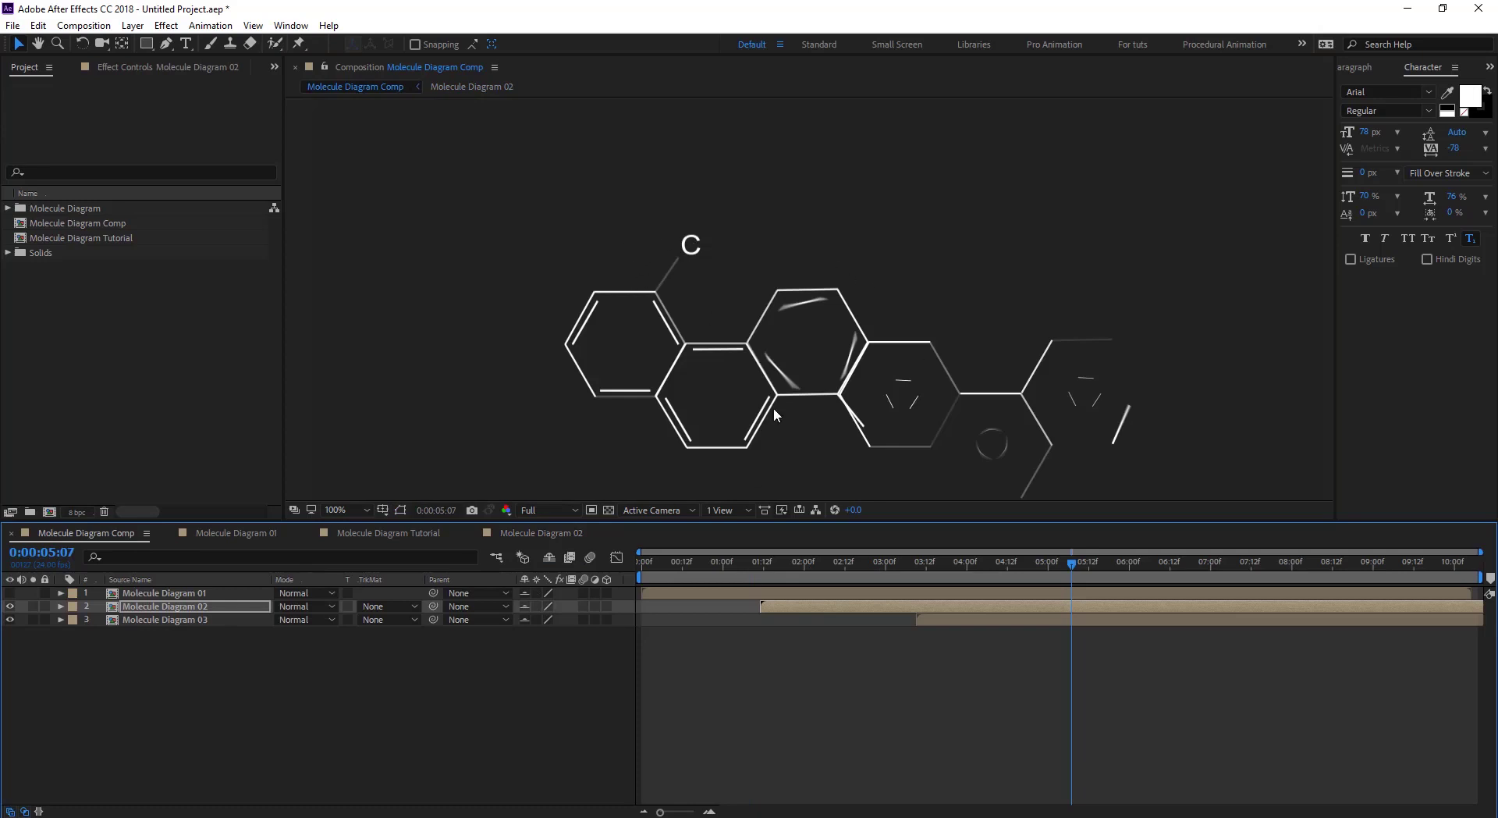
scroll(794, 349, down, 4)
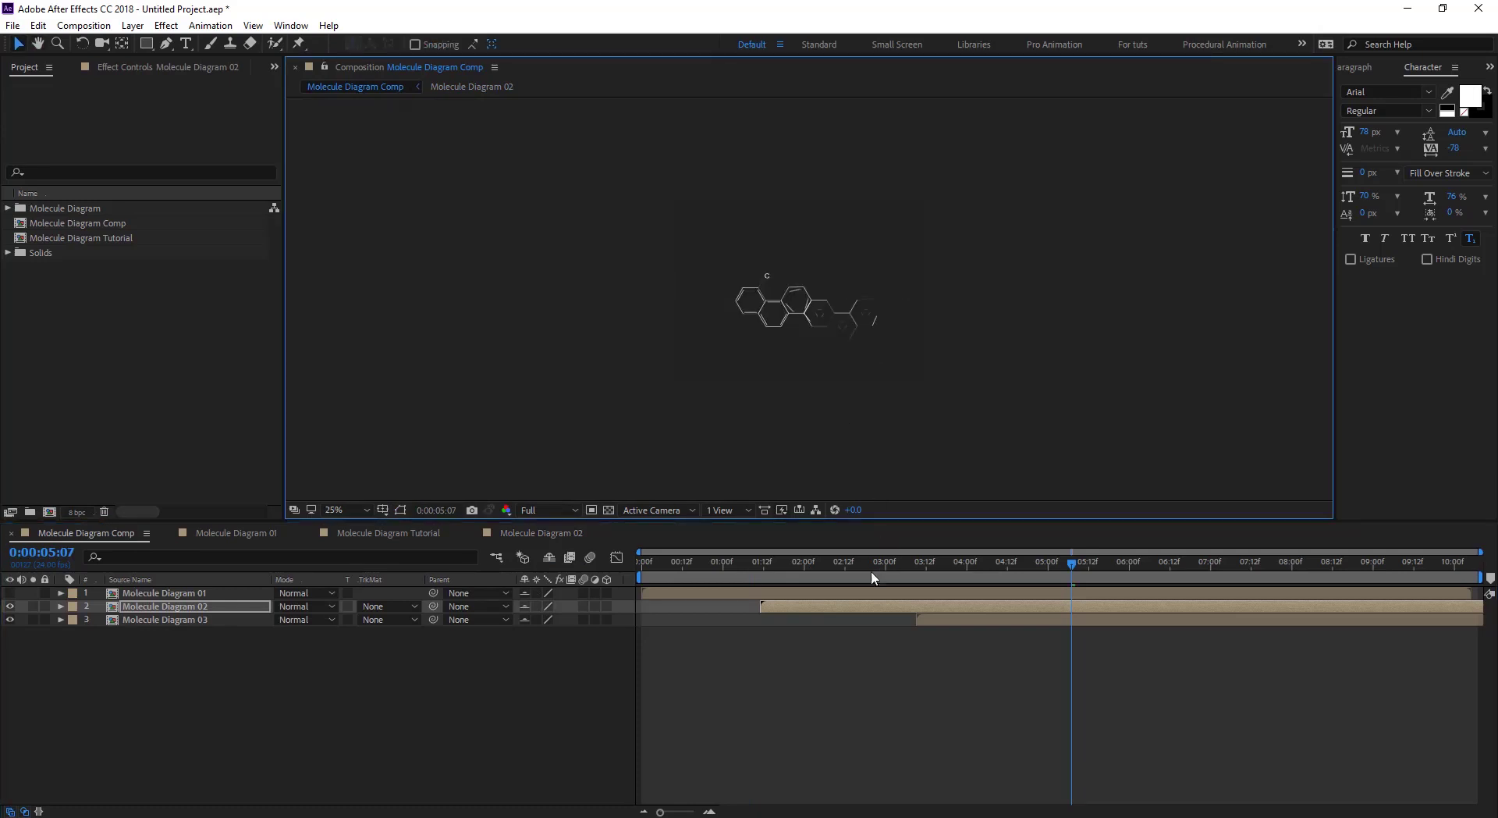
Make the Molecule Diagram 01 layer visible again and scrub the animation to 0:00:07:08
click(10, 594)
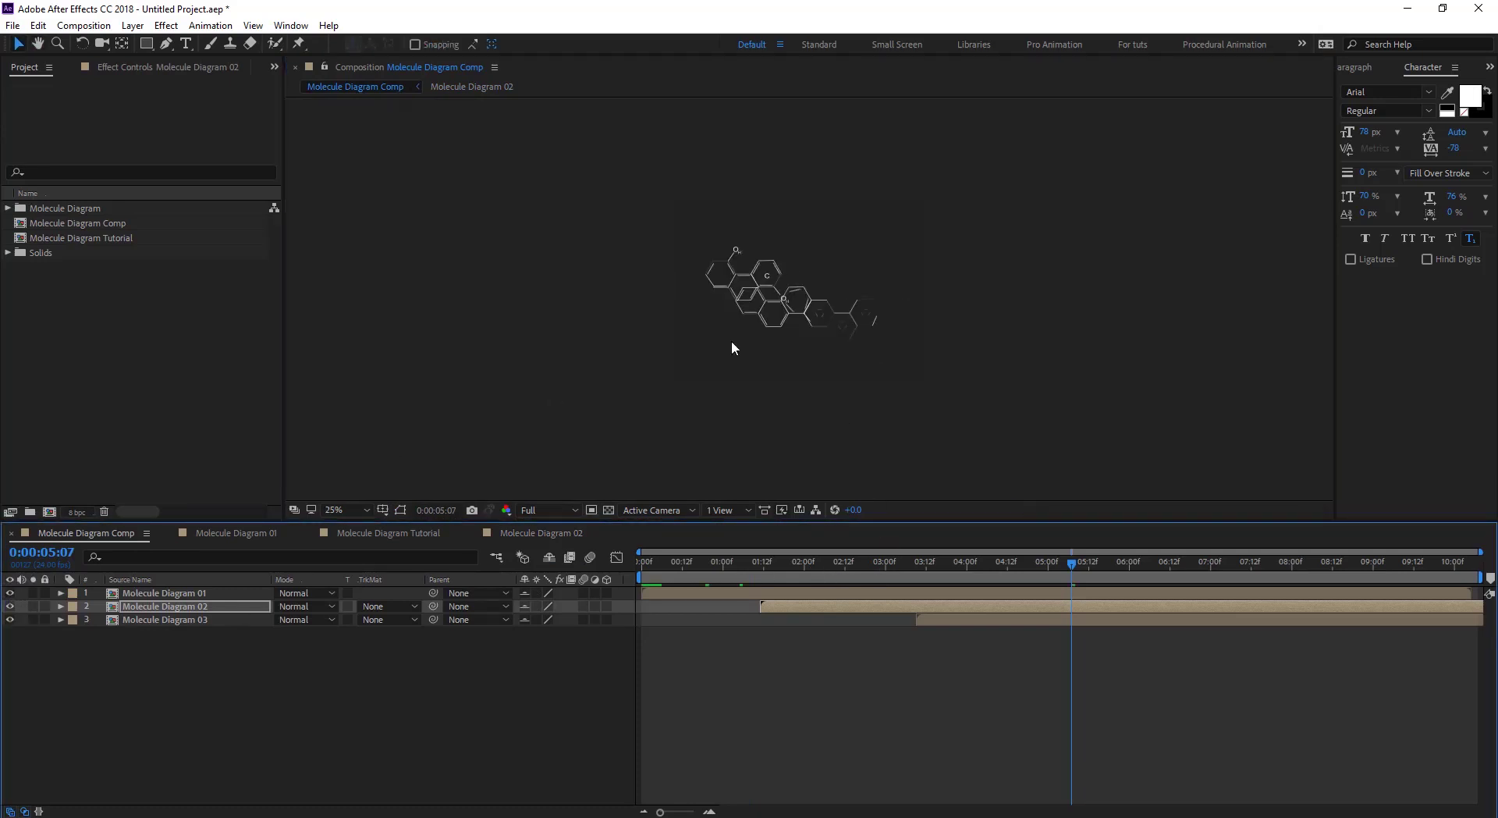
scroll(742, 324, up, 2)
drag(1073, 577, 1238, 640)
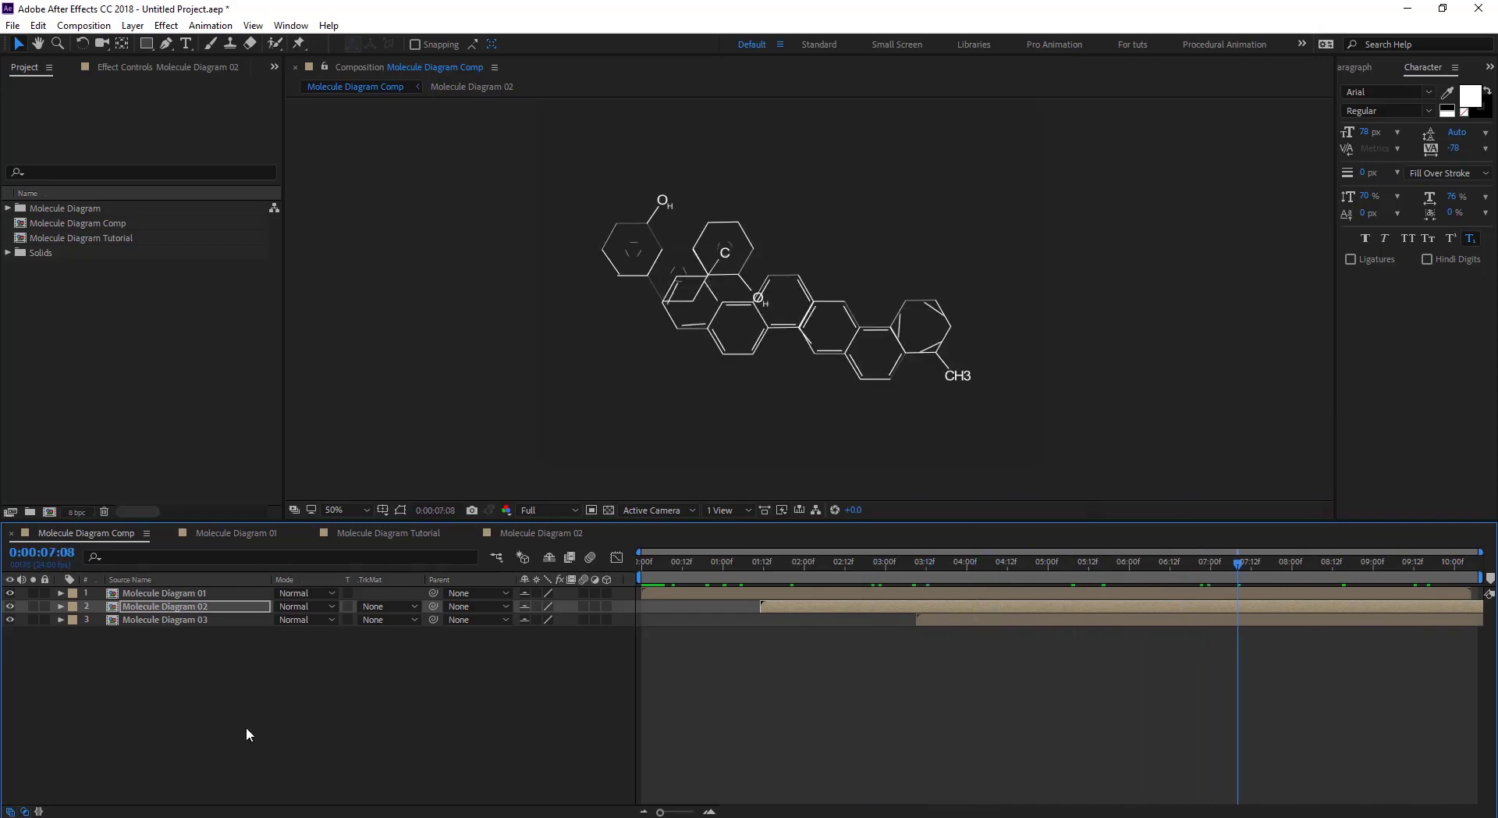
Switch to the Molecule Diagram image search in Chrome and enlarge the hexagonal structure with OH, HO and NH2 labels for reference
mouse_move(135, 815)
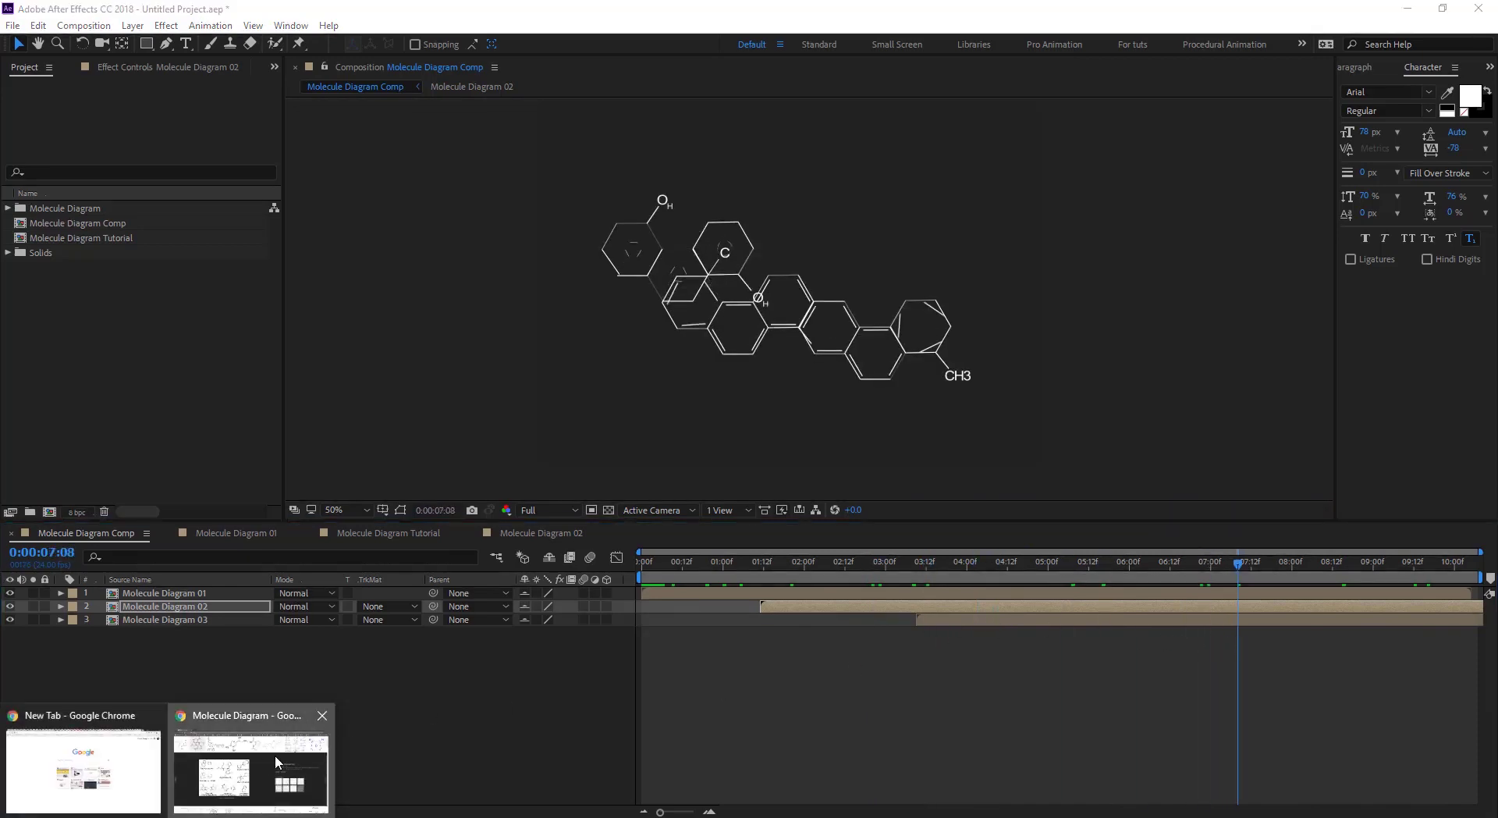
click(274, 755)
scroll(843, 407, up, 1)
scroll(842, 406, down, 1)
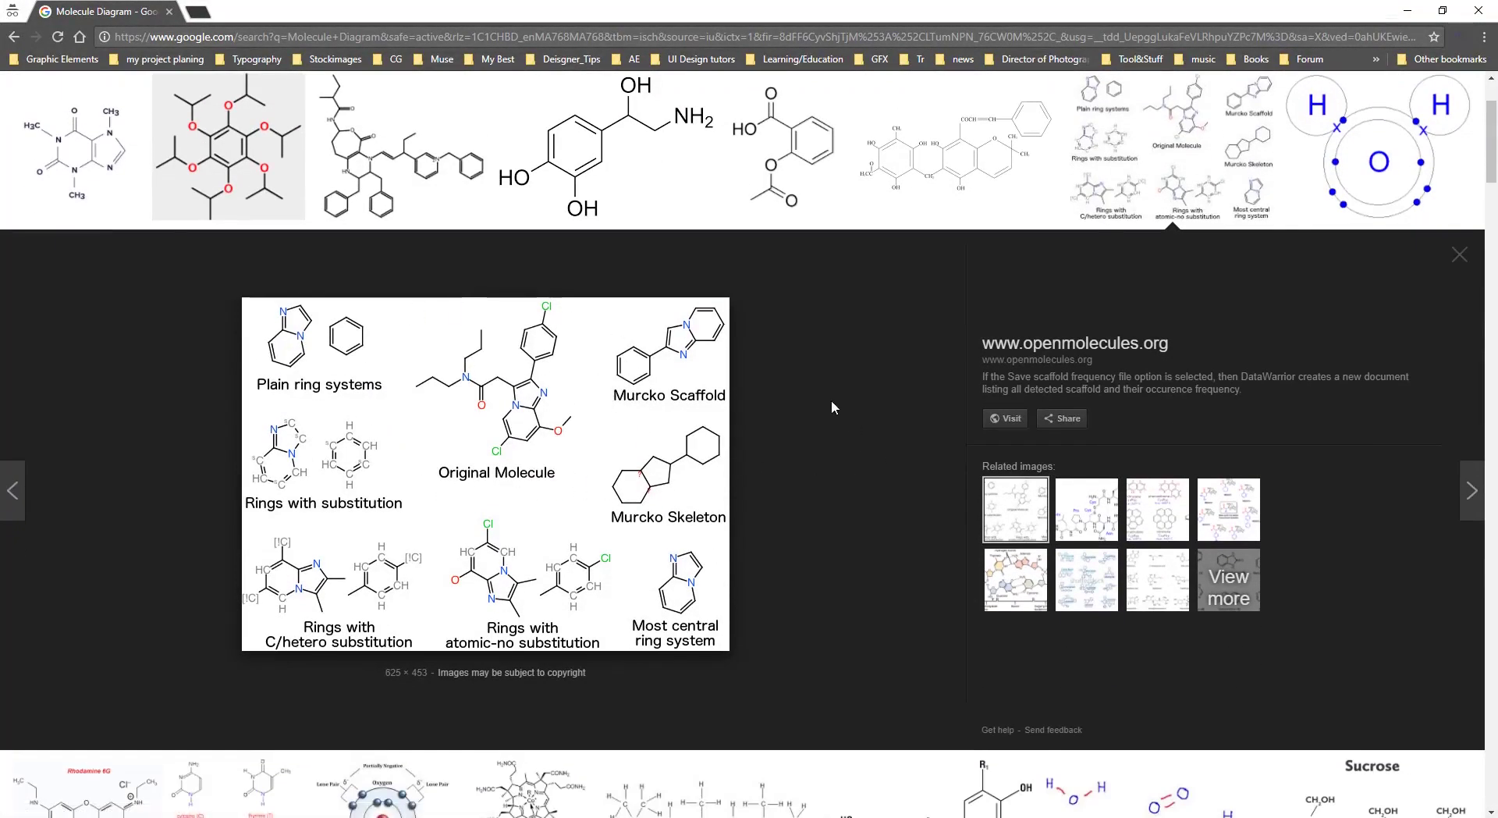
scroll(423, 226, up, 2)
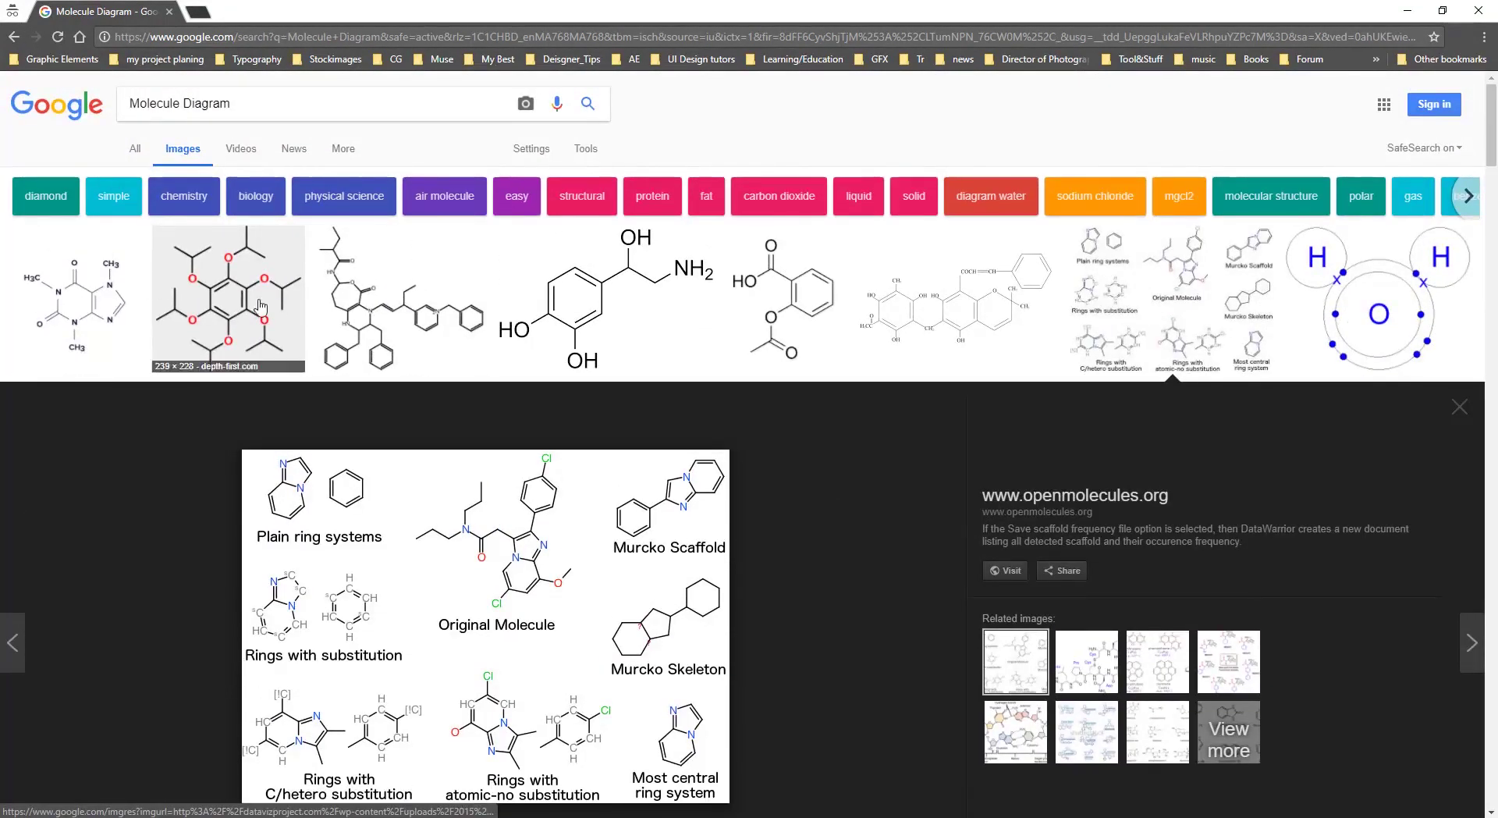
click(605, 303)
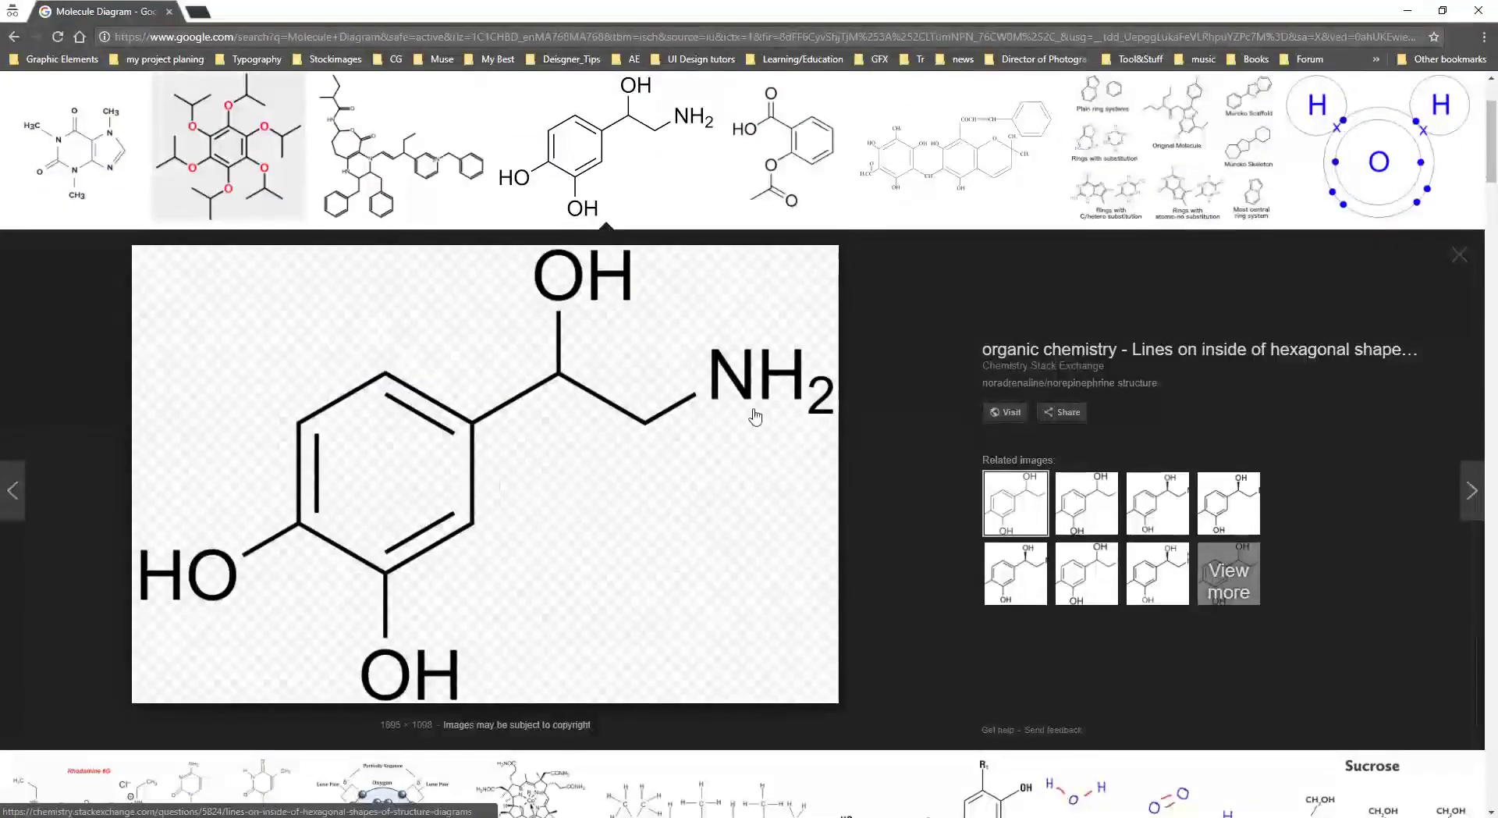